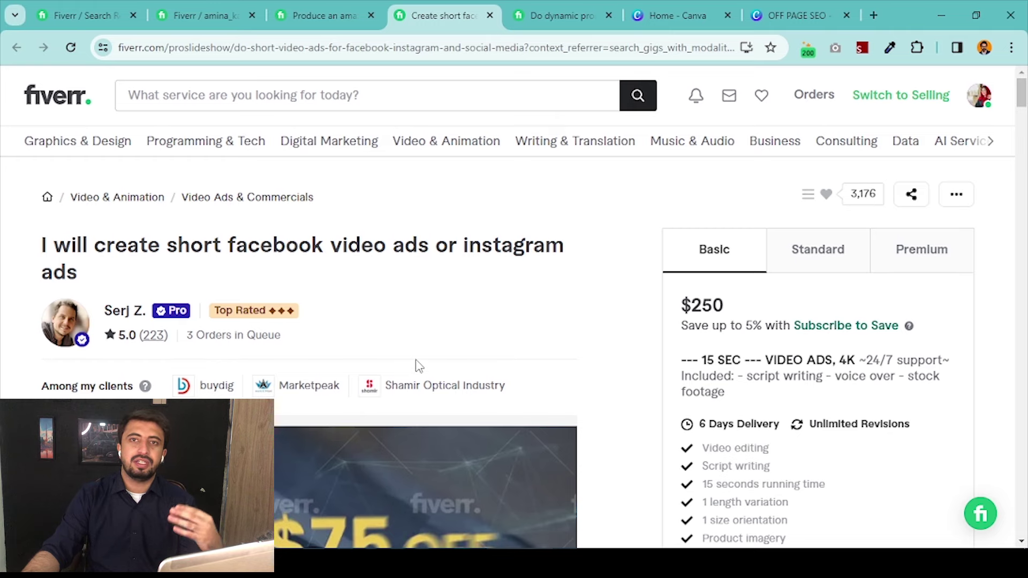
Copy the full title of the reference gig about short facebook video ads or instagram ads
scroll(402, 321, "down", 3)
scroll(384, 269, "up", 1)
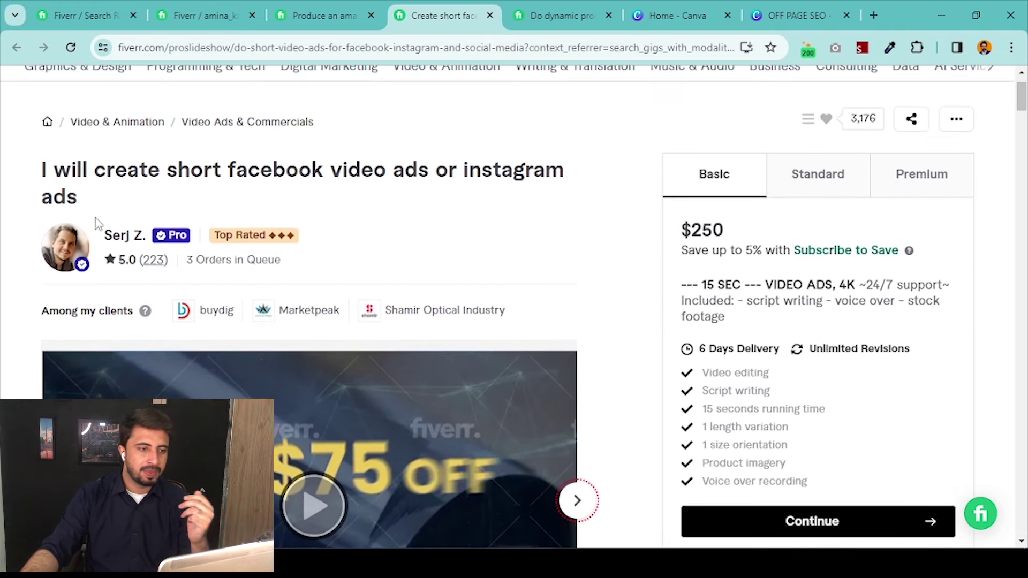
left_click_drag(106, 205, 42, 177)
right_click(62, 170)
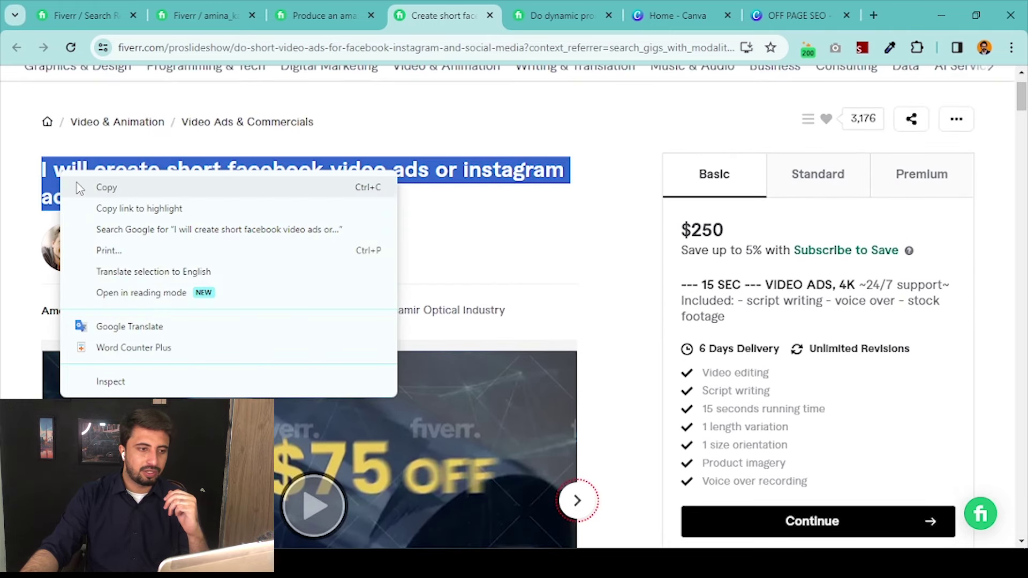
left_click(102, 189)
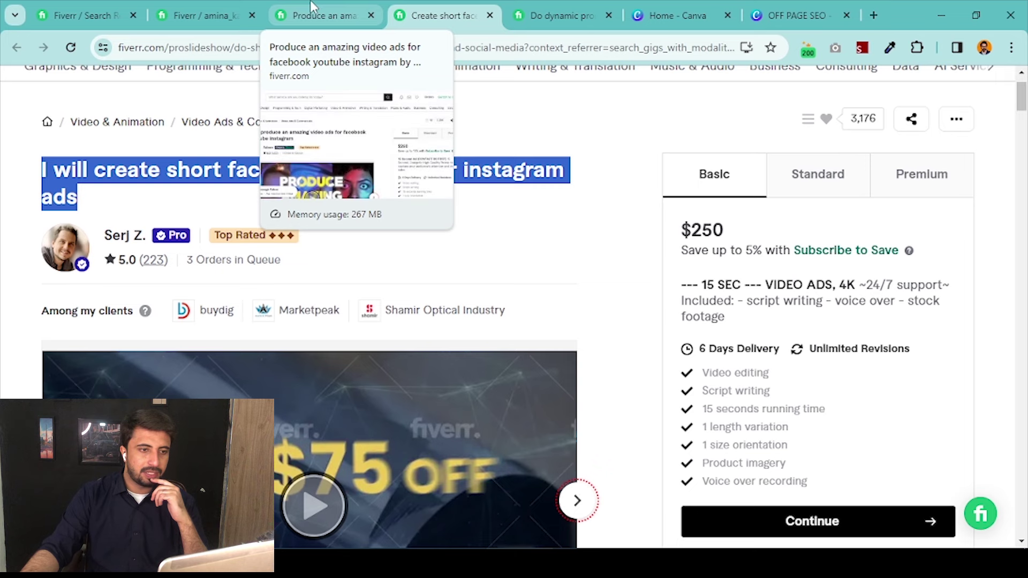
Paste the copied title into the new gig's title and remove the duplicate "I will", leaving "create short facebook video ads or instagram ads"
left_click(314, 15)
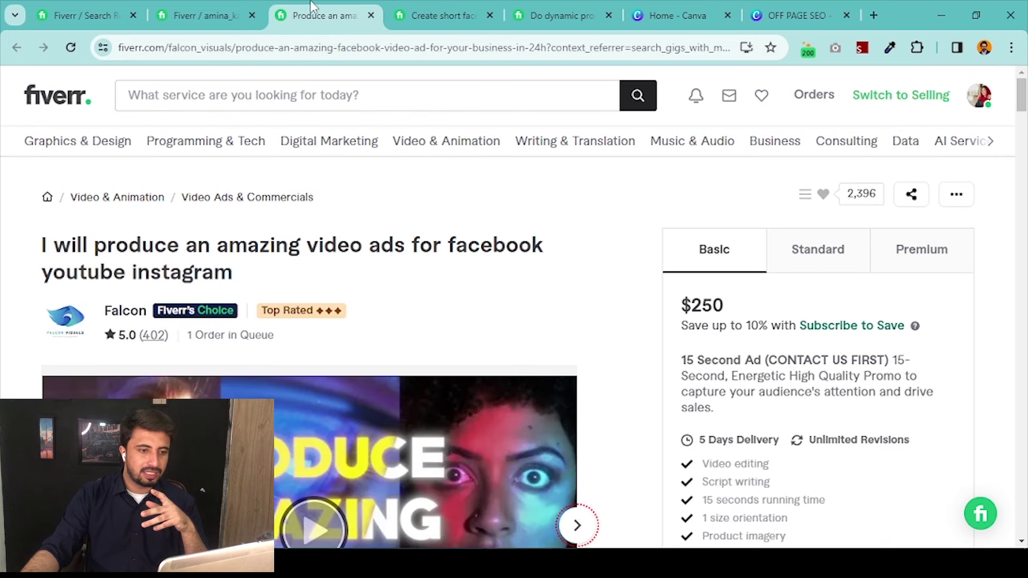
left_click(197, 11)
left_click(506, 273)
key("ctrl+v")
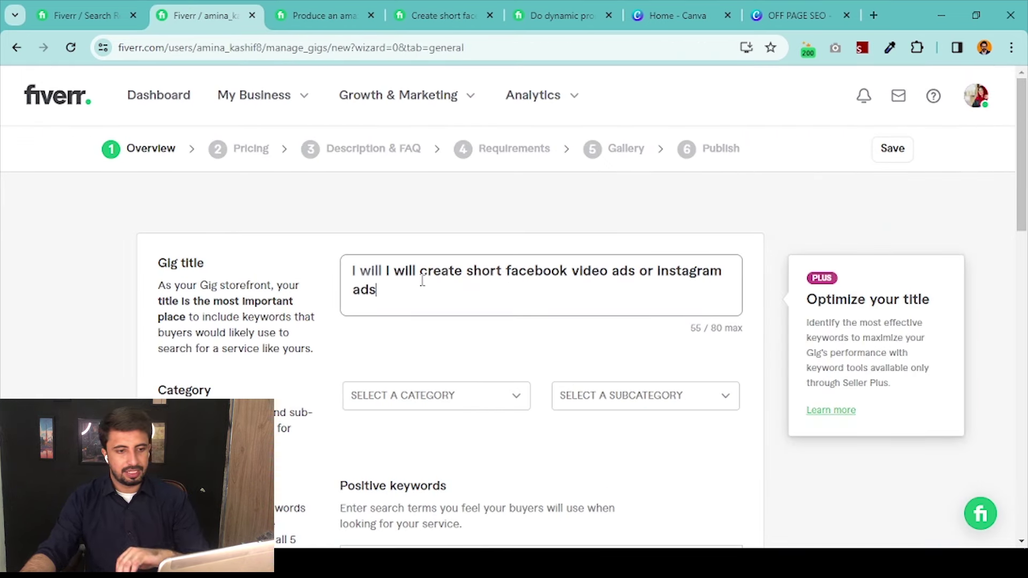
left_click_drag(420, 270, 354, 260)
key("BackSpace")
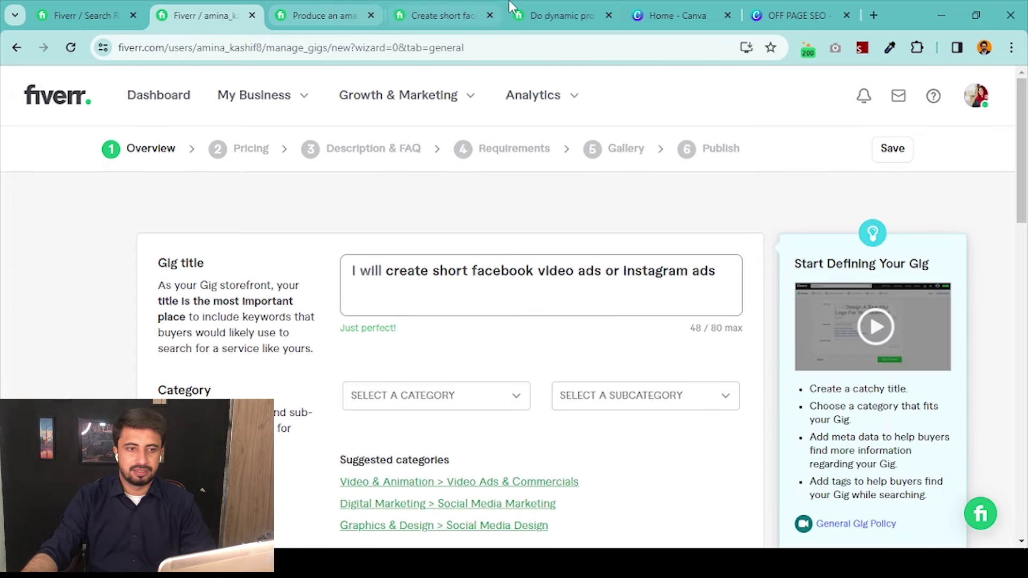
Check the reference gig's category path and apply the suggested category Video & Animation > Video Ads & Commercials to the new gig
left_click(464, 11)
left_click(364, 122)
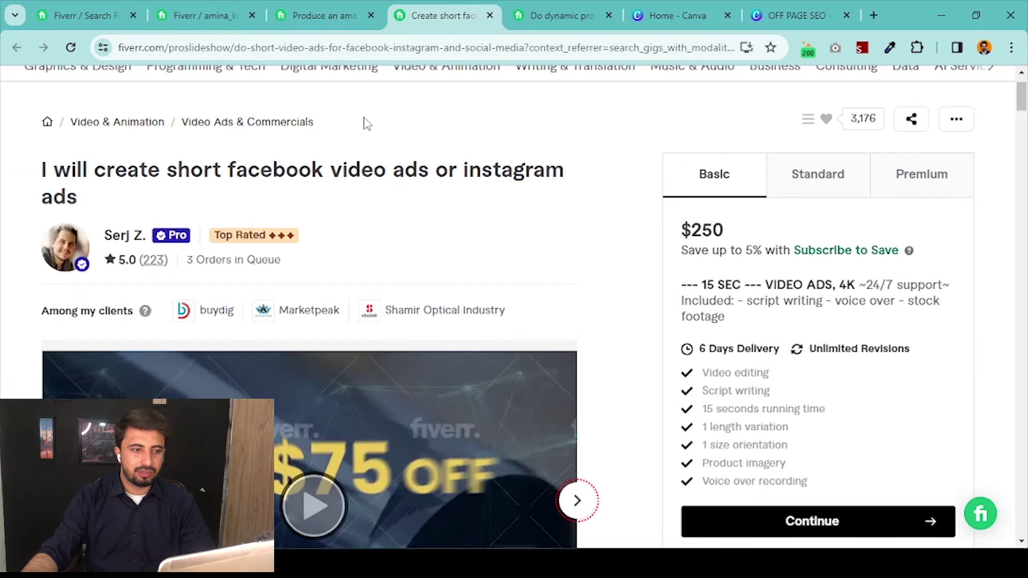
left_click_drag(317, 123, 27, 115)
left_click(324, 17)
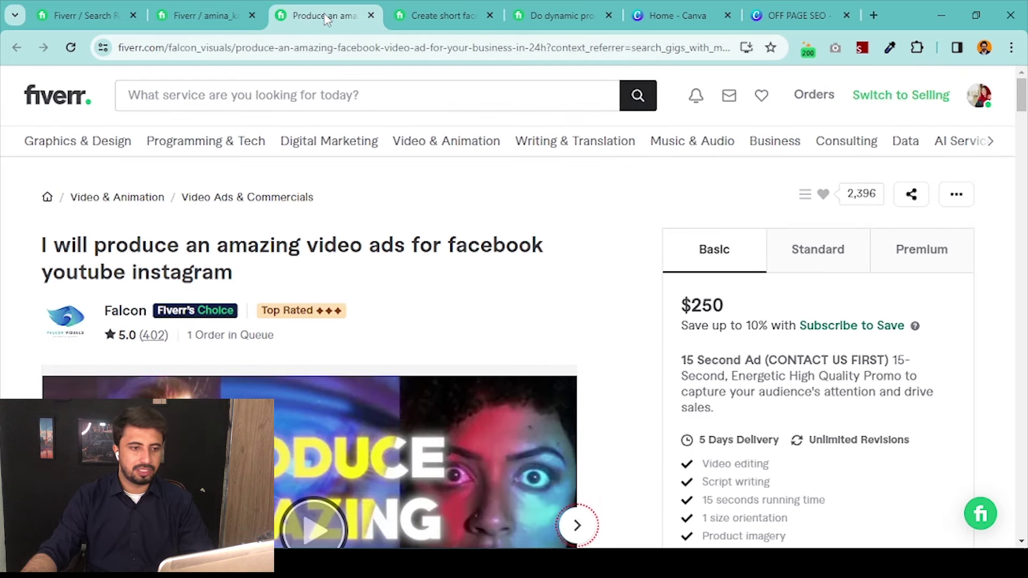
key("ctrl+shift+Tab")
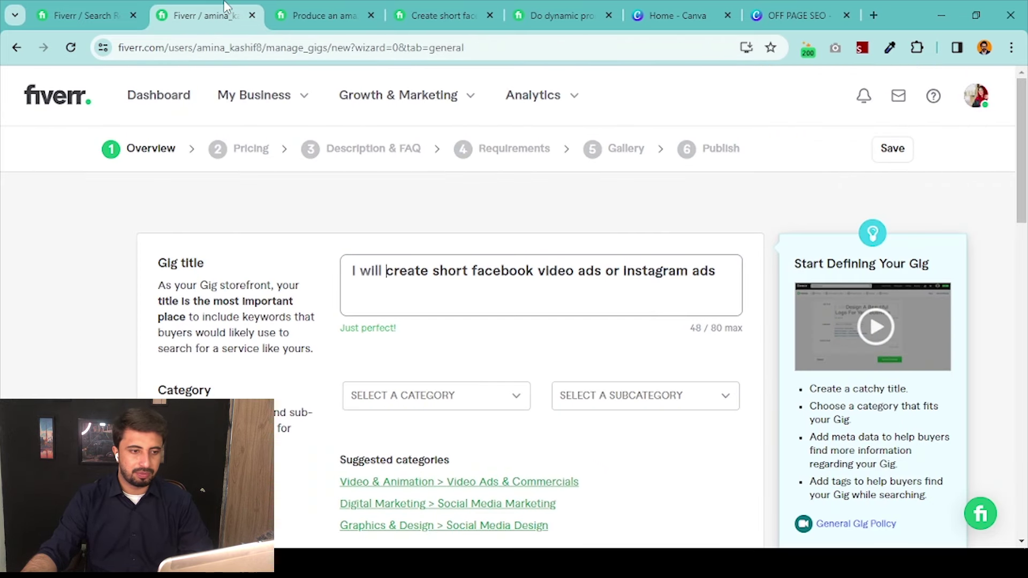
scroll(452, 291, "down", 3)
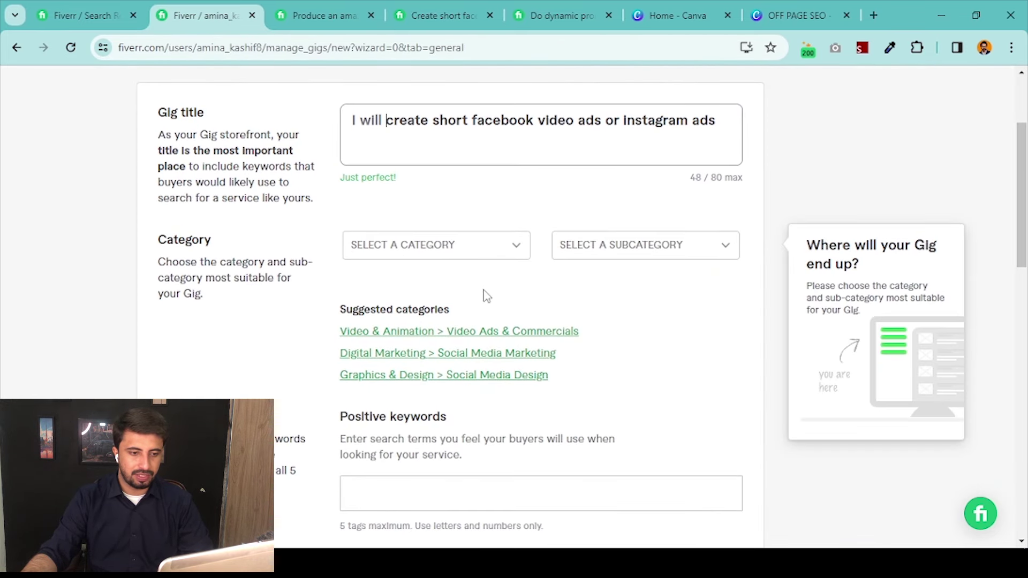
left_click(516, 332)
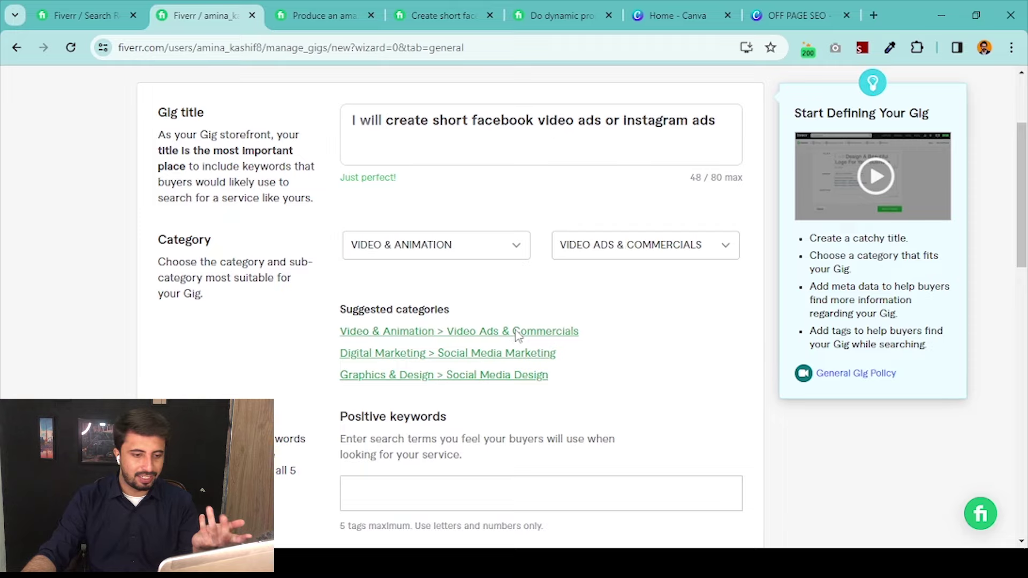
Define the gig metadata with platform Facebook, video type Animated, and the orientations Vertical (9:16) and Horizontal (16:9)
scroll(525, 281, "down", 4)
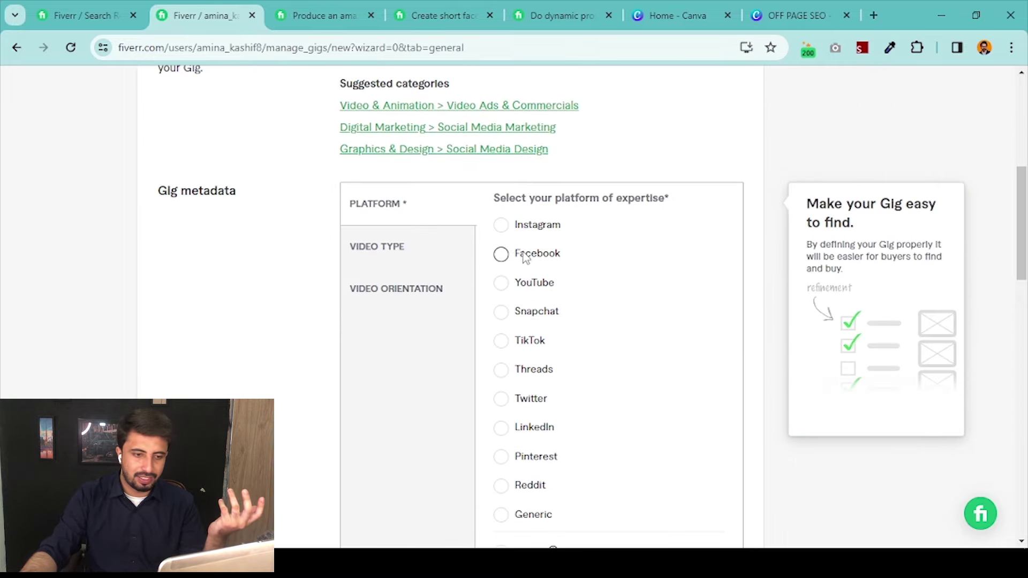
scroll(507, 293, "up", 5)
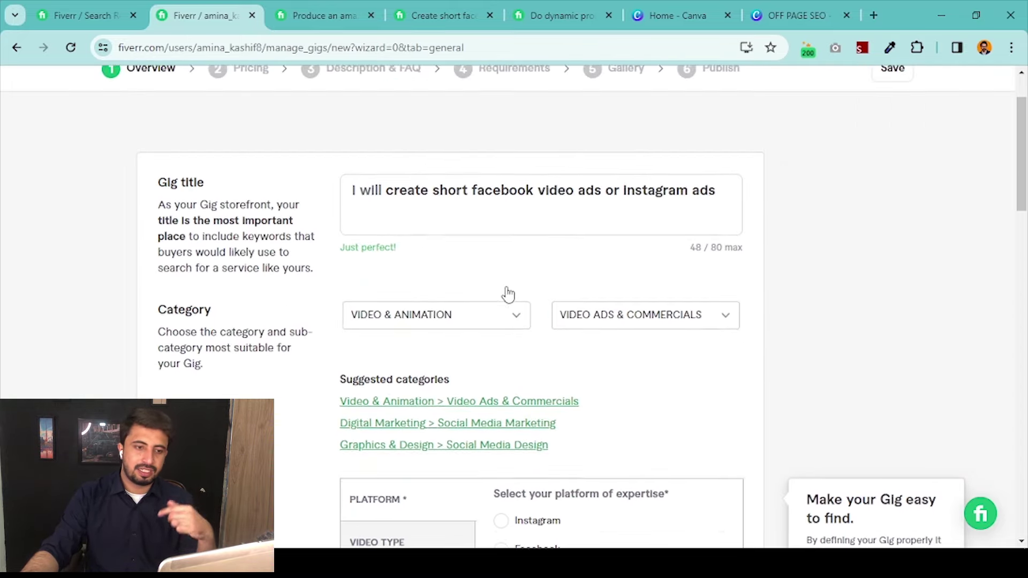
scroll(500, 292, "down", 7)
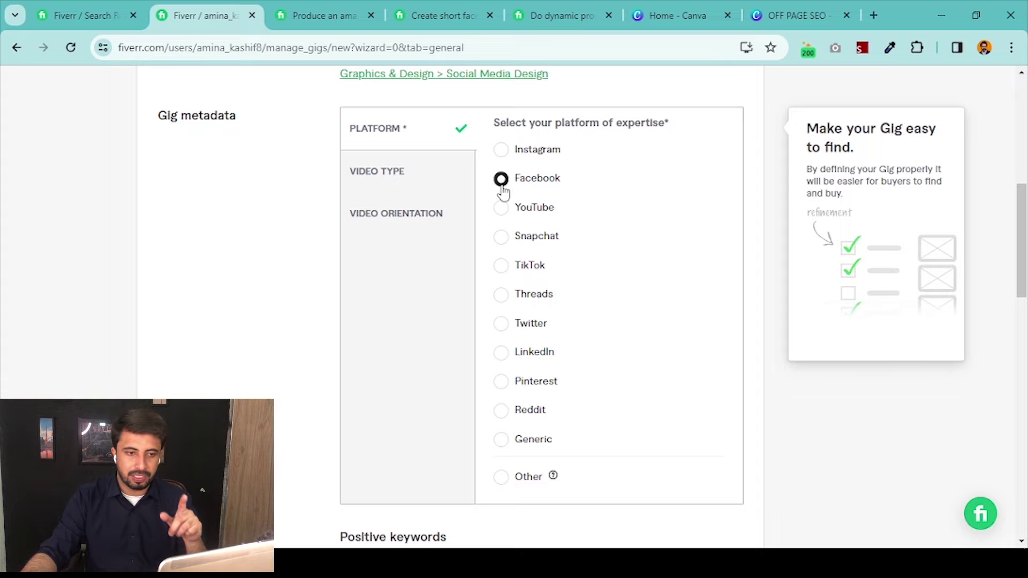
left_click(396, 184)
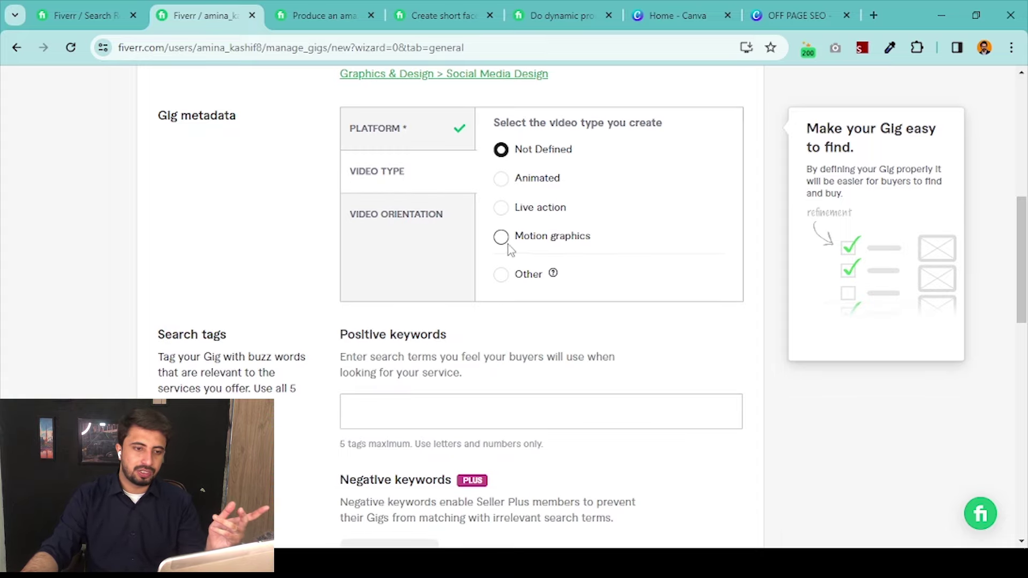
left_click(503, 182)
left_click(424, 217)
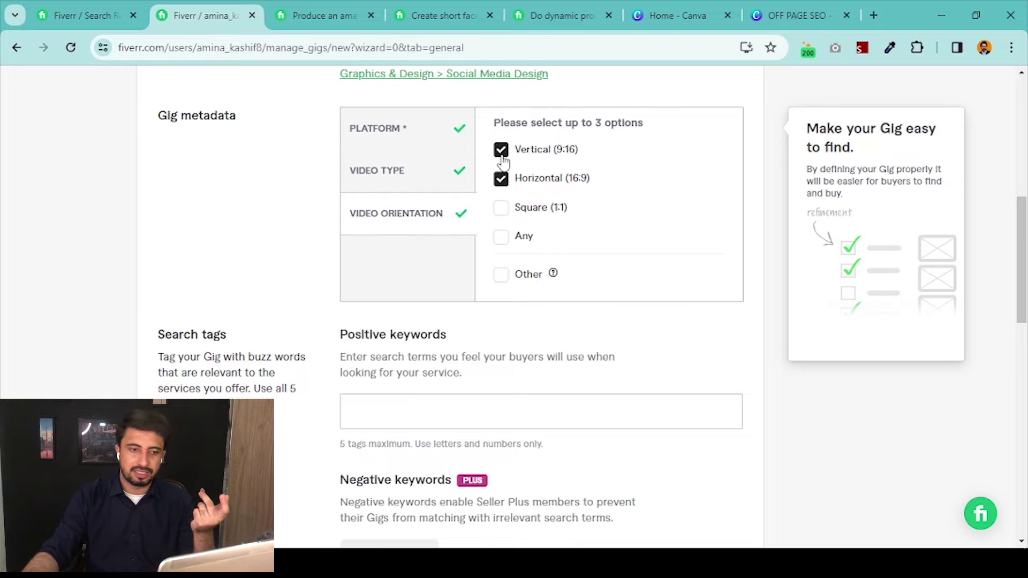
scroll(520, 257, "down", 1)
Copy all the related tags near the end of the reference gig about short facebook video ads
left_click(329, 8)
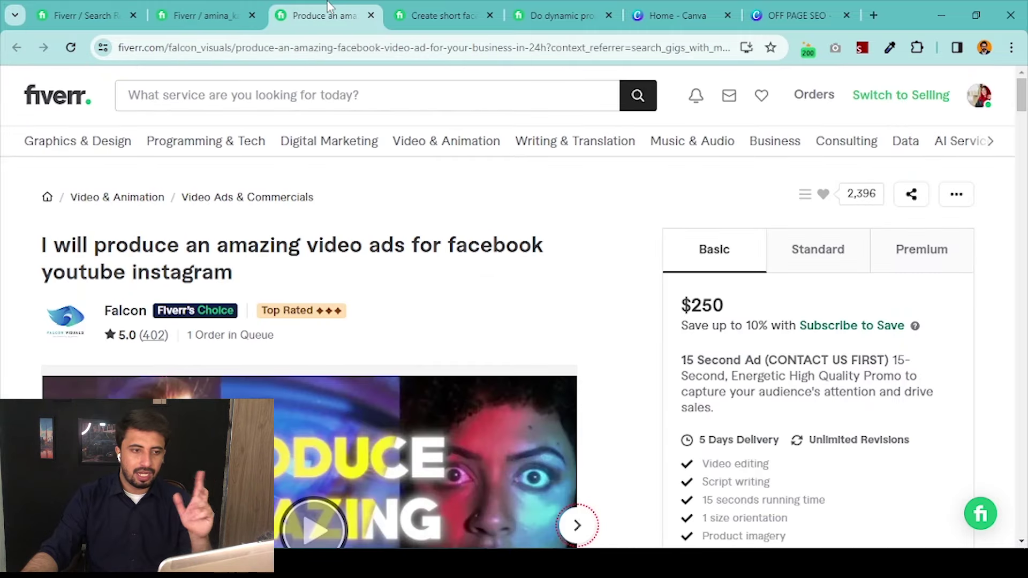
left_click(416, 7)
scroll(467, 232, "down", 15)
scroll(467, 233, "down", 20)
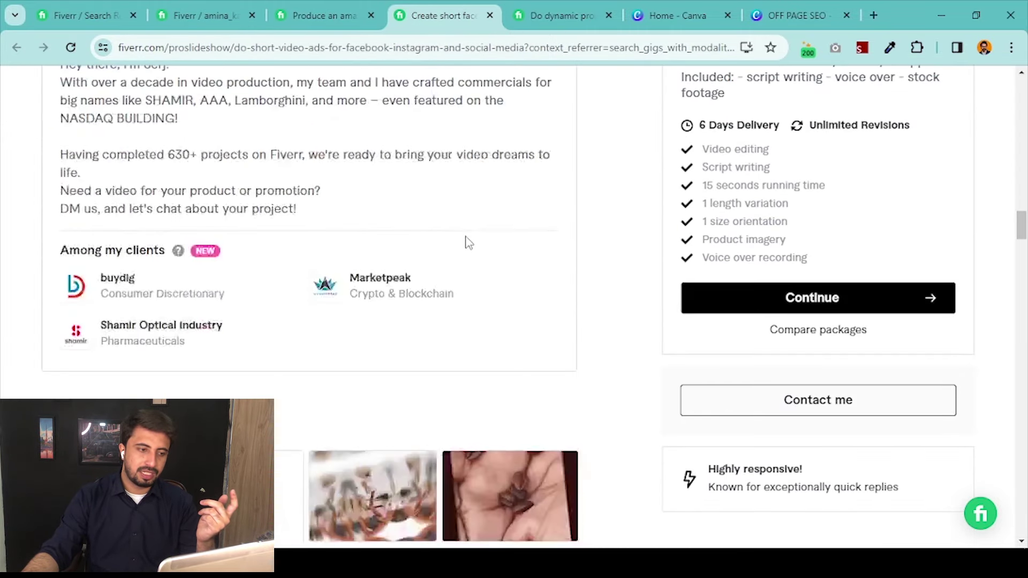
scroll(460, 257, "down", 15)
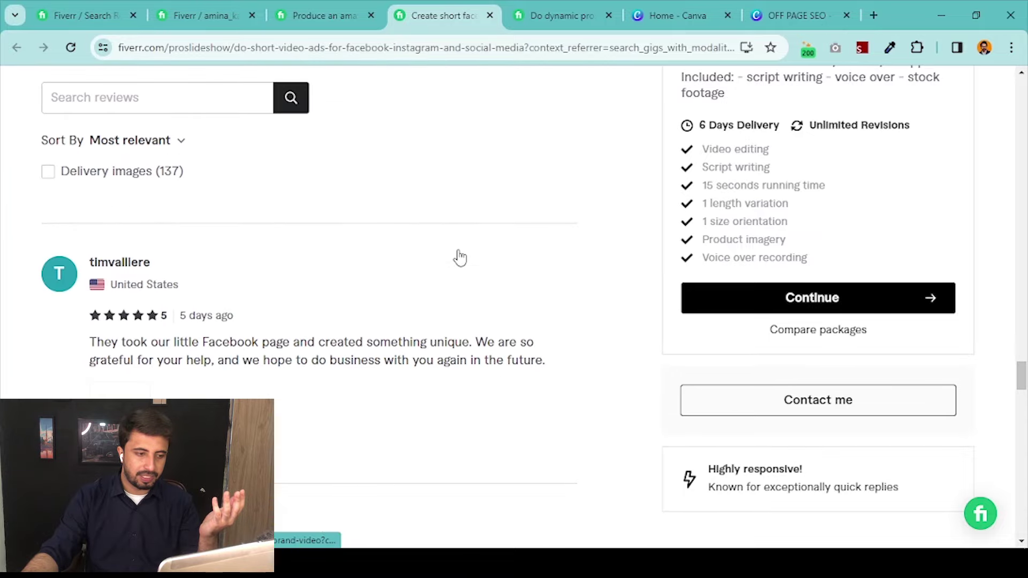
scroll(460, 258, "down", 8)
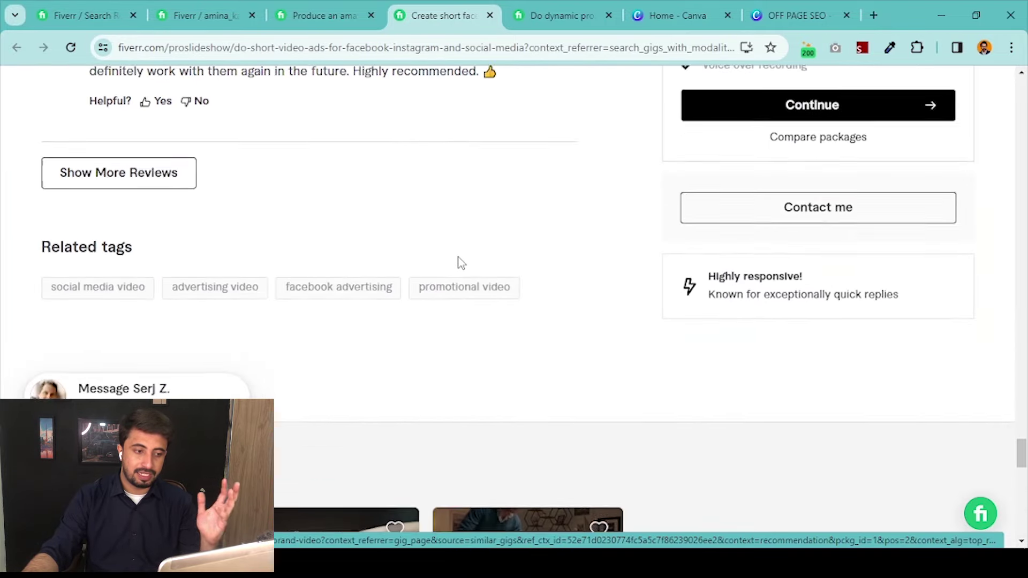
scroll(460, 263, "up", 3)
left_click_drag(578, 260, 42, 248)
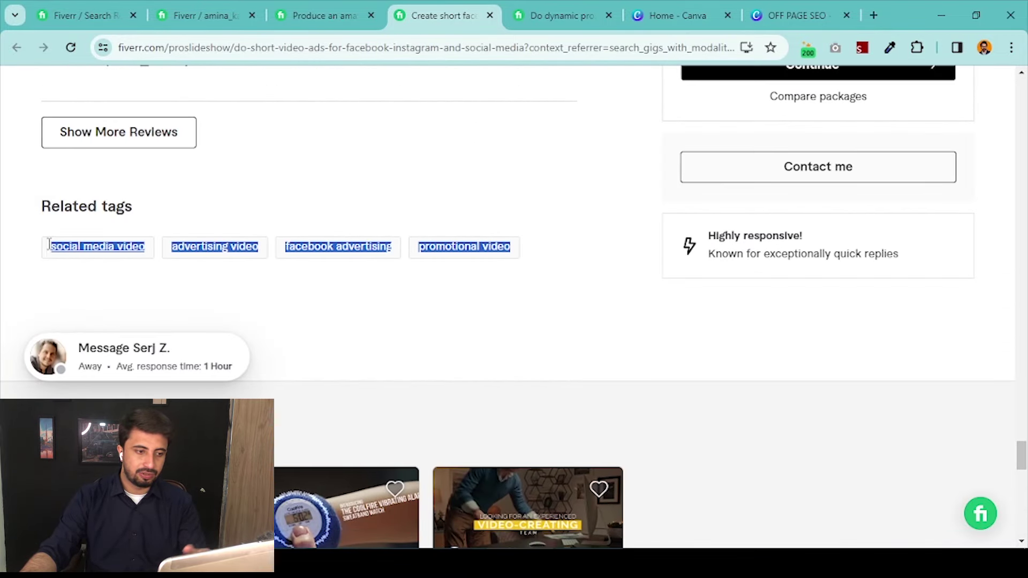
Paste the copied tags into the new gig's positive keywords, cut everything after the first term, and add "social media video" as a tag
left_click(321, 15)
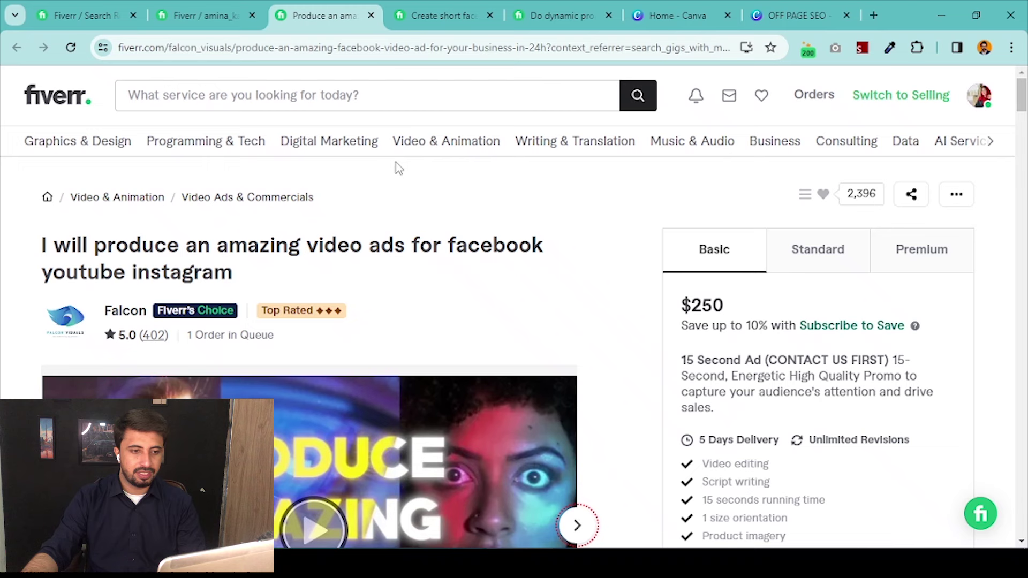
left_click(203, 15)
left_click(466, 337)
type("social media videoadvertising videofacebook advertisingpromotional video")
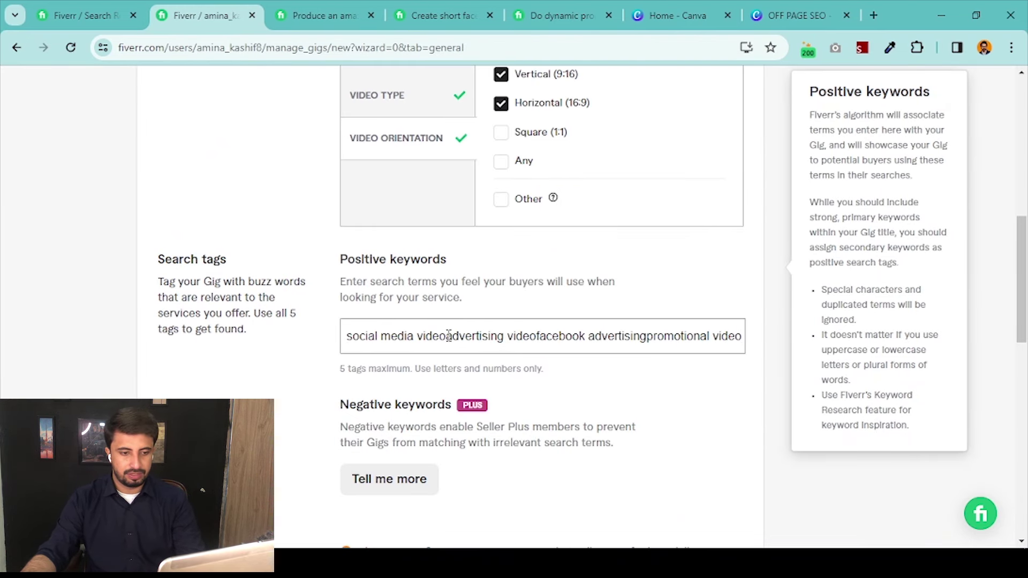
left_click_drag(449, 336, 788, 342)
key("ctrl+c")
key("BackSpace")
left_click(570, 390)
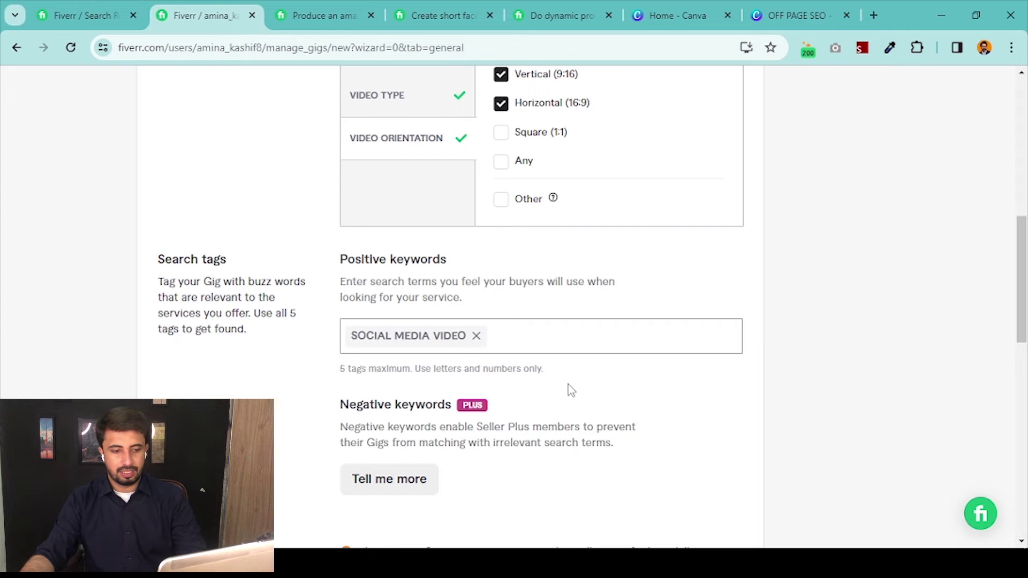
Paste the remaining terms back into the positive keywords and separate out "advertising video" as the second tag
left_click(546, 348)
key("ctrl+v")
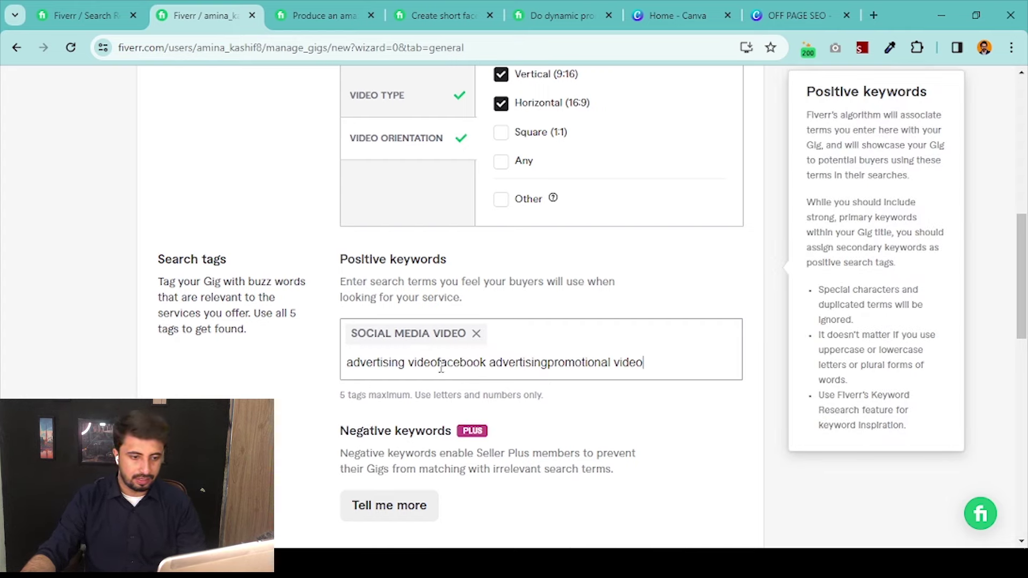
left_click_drag(437, 363, 657, 363)
key("ctrl+x")
key("Return")
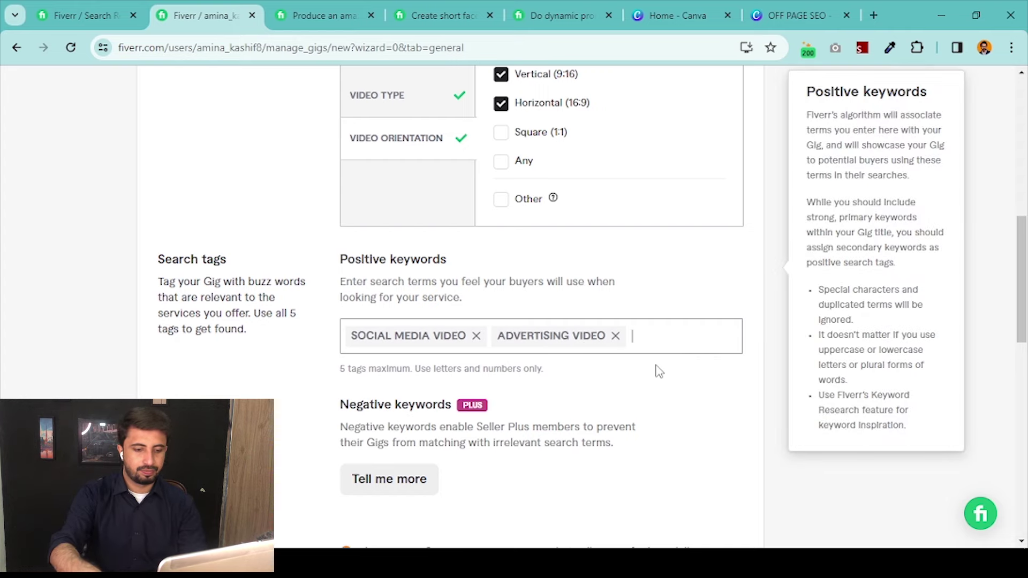
Split the leftover text into two more positive keyword tags, "facebook advertising" and "promotional video"
key("ctrl+v")
left_click(371, 427)
left_click(448, 373)
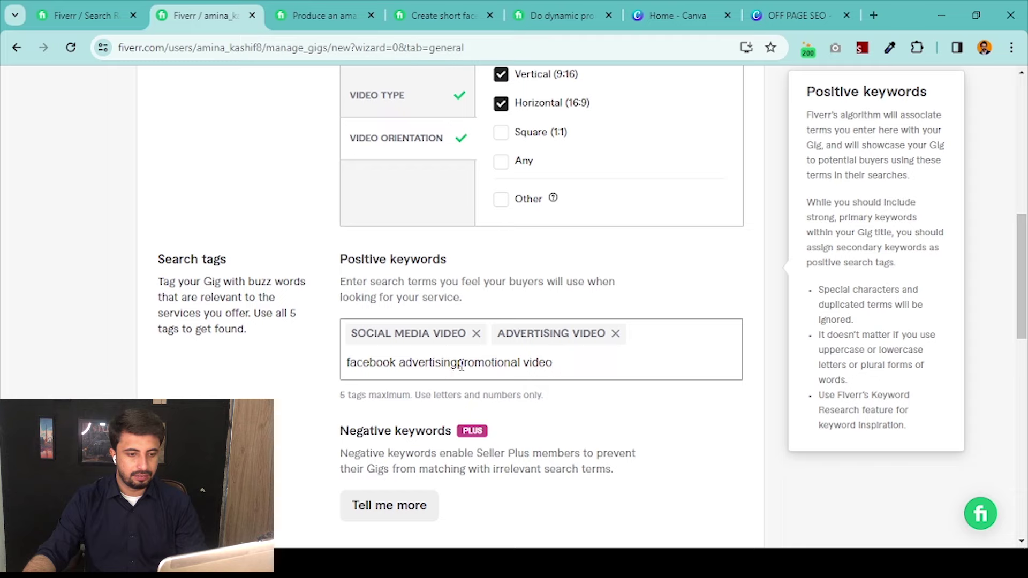
left_click_drag(461, 366, 642, 354)
key("ctrl+x")
key("Return")
key("ctrl+v")
key("Return")
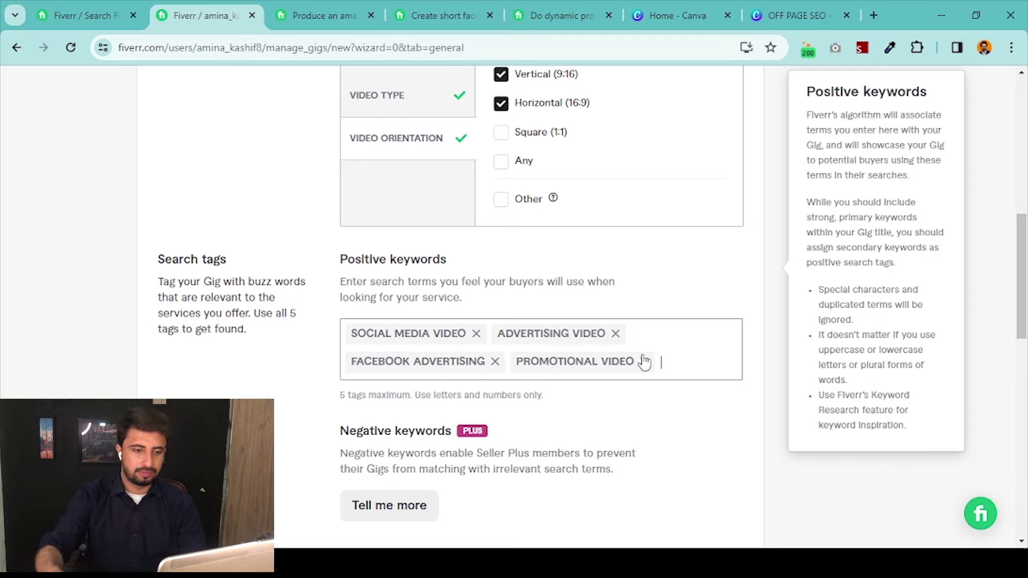
left_click(641, 277)
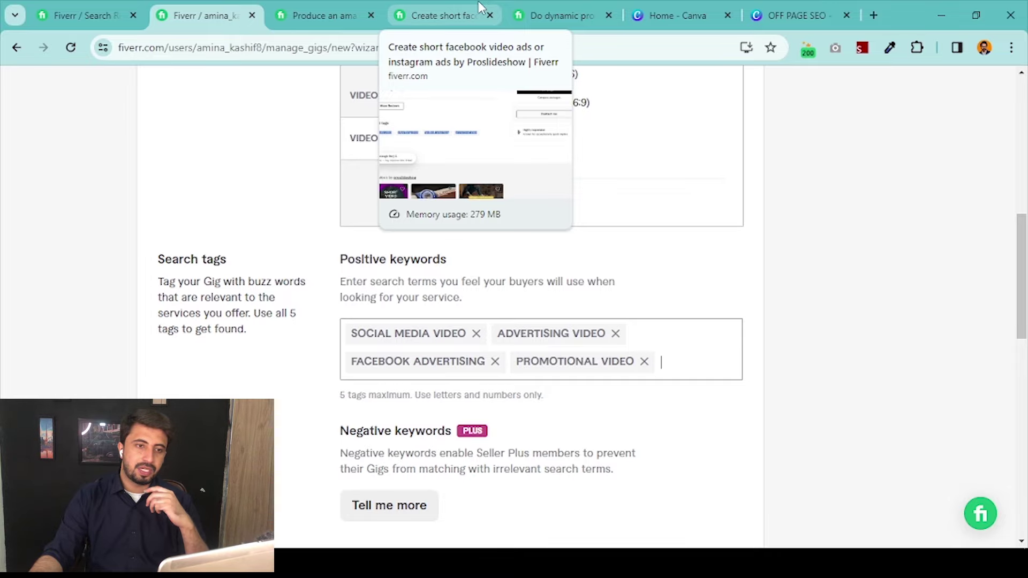
Look through the reference gig about video ads for facebook, youtube and instagram, down to its related tags
left_click(348, 7)
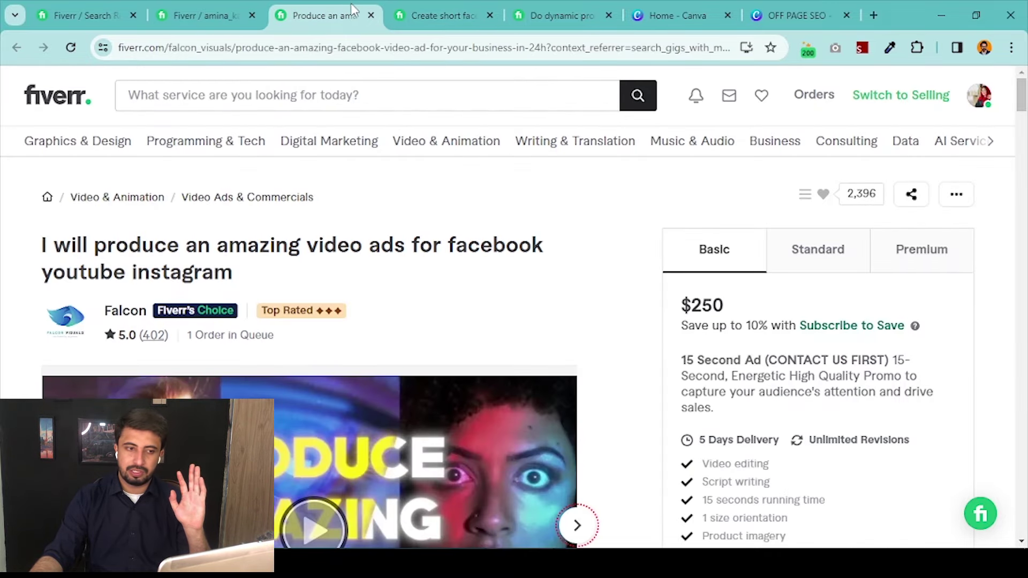
scroll(407, 231, "down", 20)
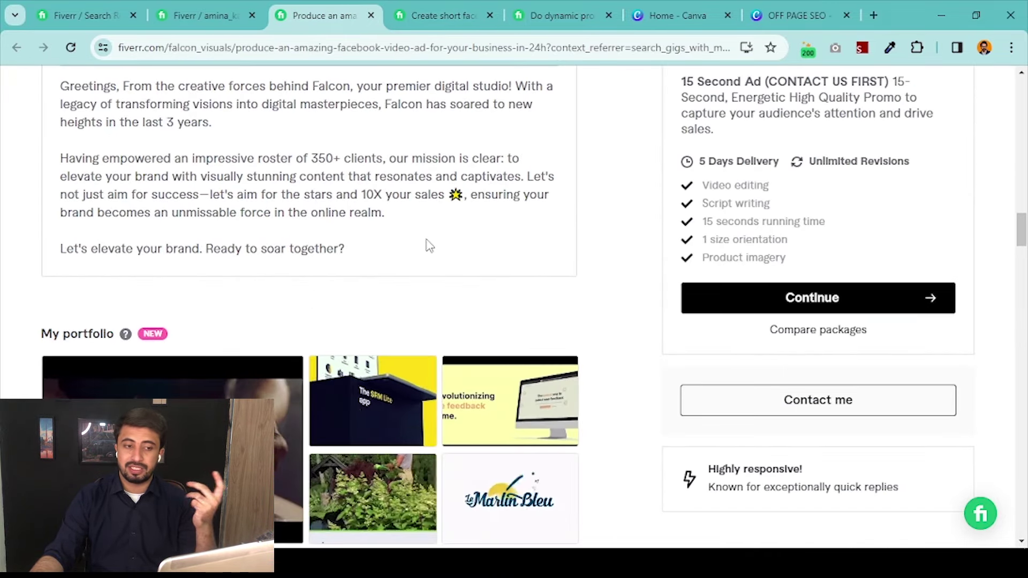
scroll(435, 247, "down", 4)
scroll(436, 248, "up", 12)
scroll(438, 251, "down", 3)
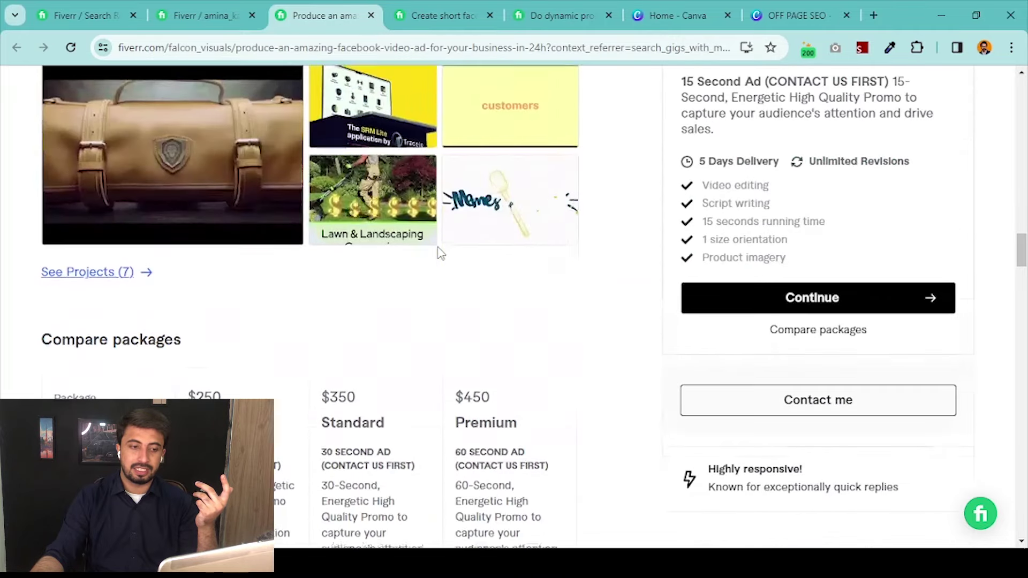
scroll(439, 255, "up", 3)
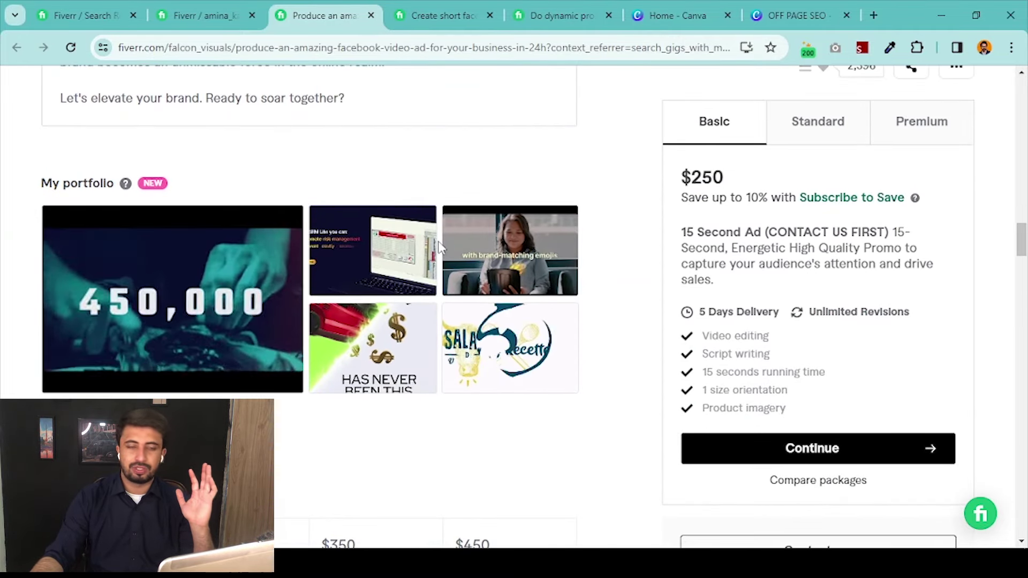
scroll(435, 260, "down", 16)
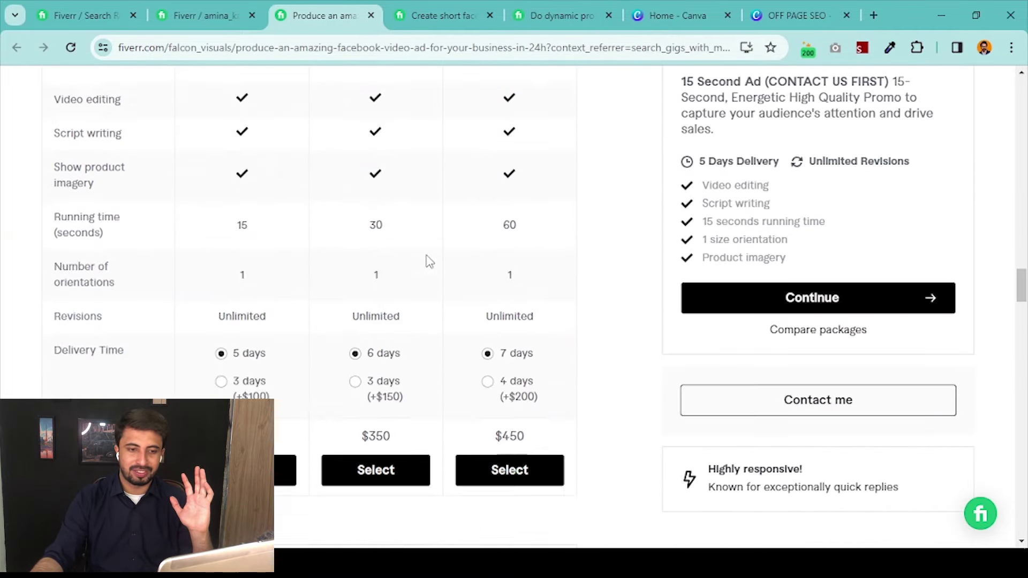
scroll(431, 258, "down", 20)
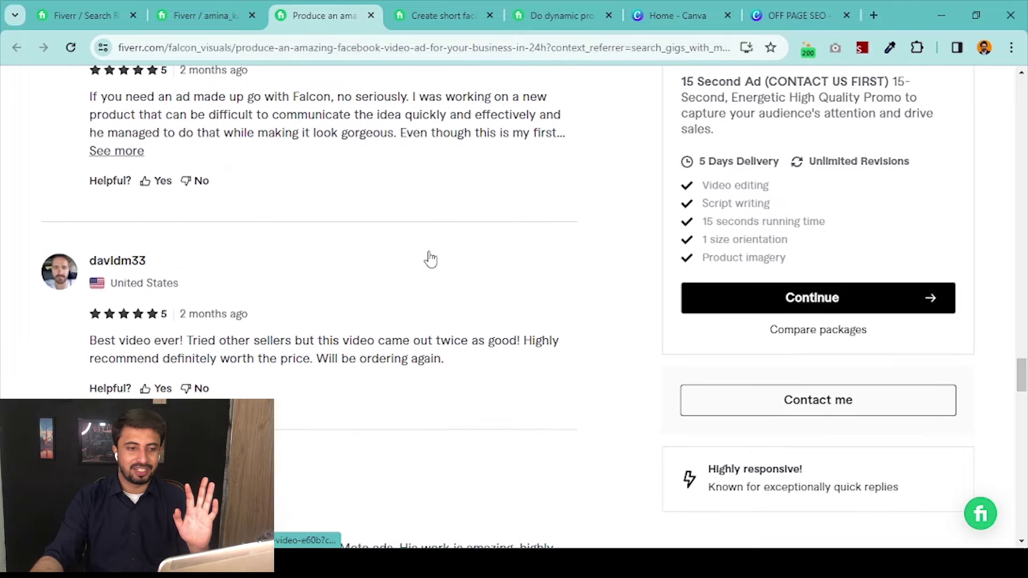
scroll(432, 258, "down", 10)
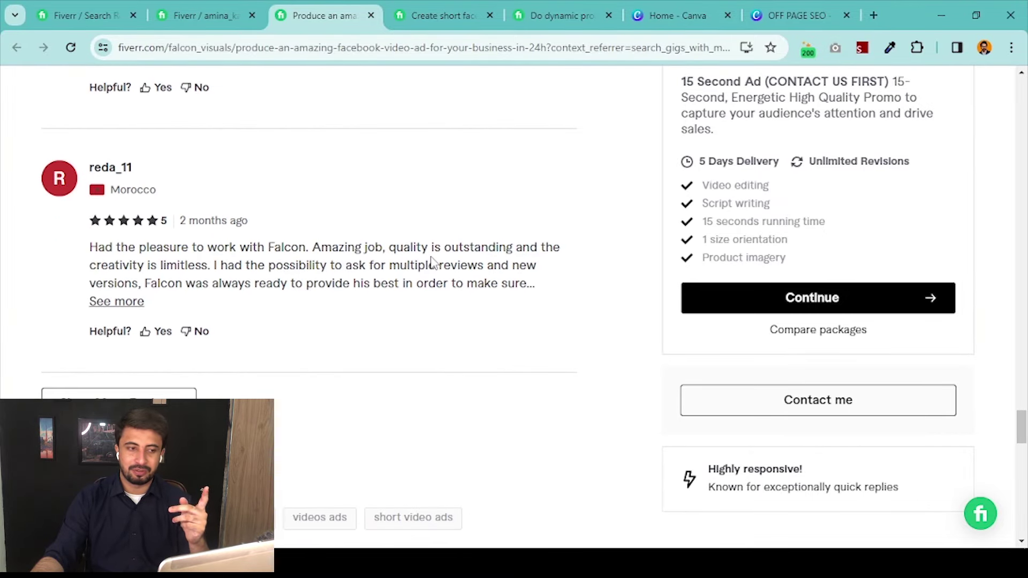
scroll(433, 260, "down", 8)
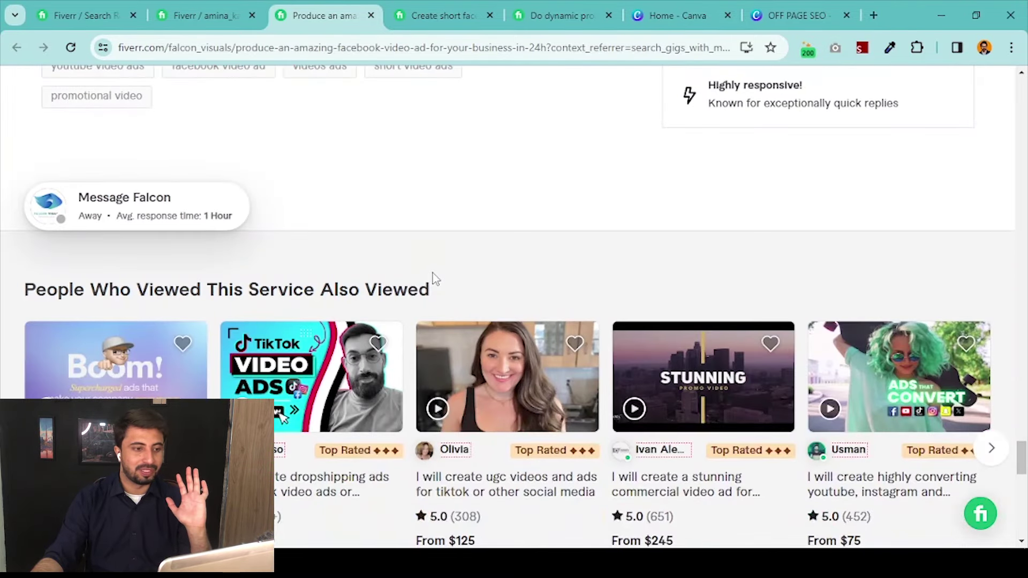
scroll(358, 232, "up", 4)
Compare the new gig's title and positive keywords with the related tags of the facebook, youtube and instagram video ads gig
left_click(203, 15)
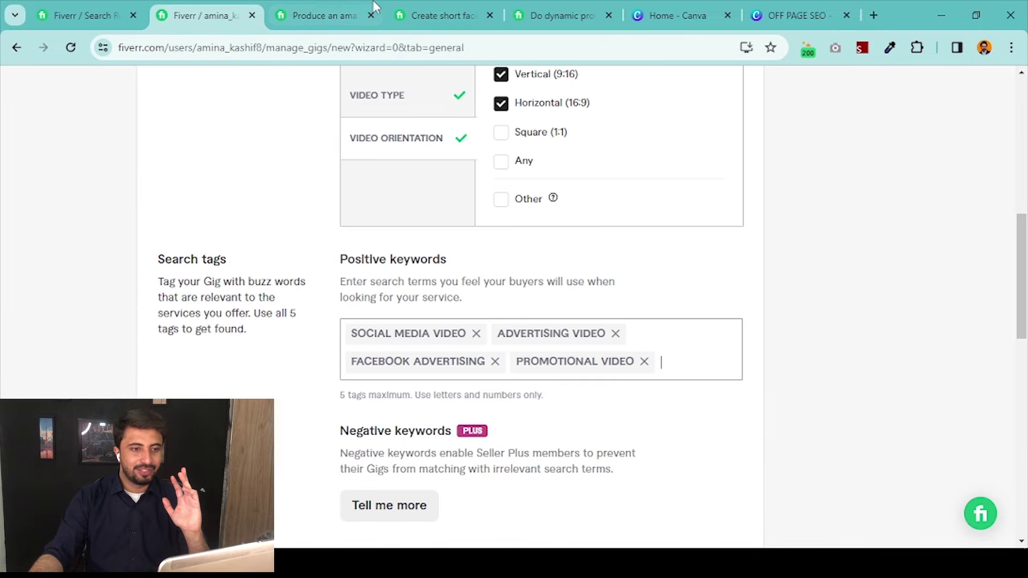
left_click(443, 15)
left_click(231, 13)
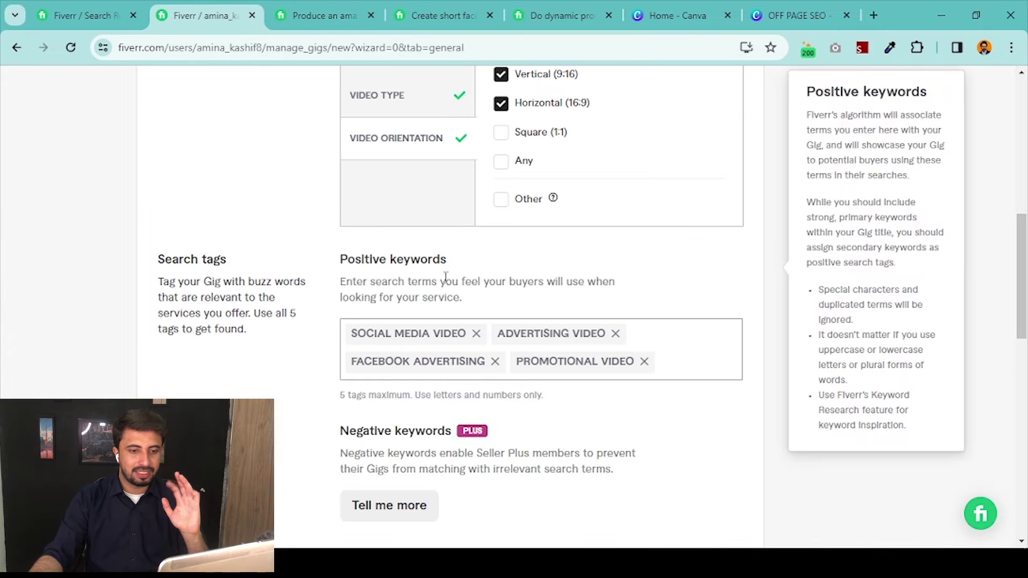
left_click(324, 12)
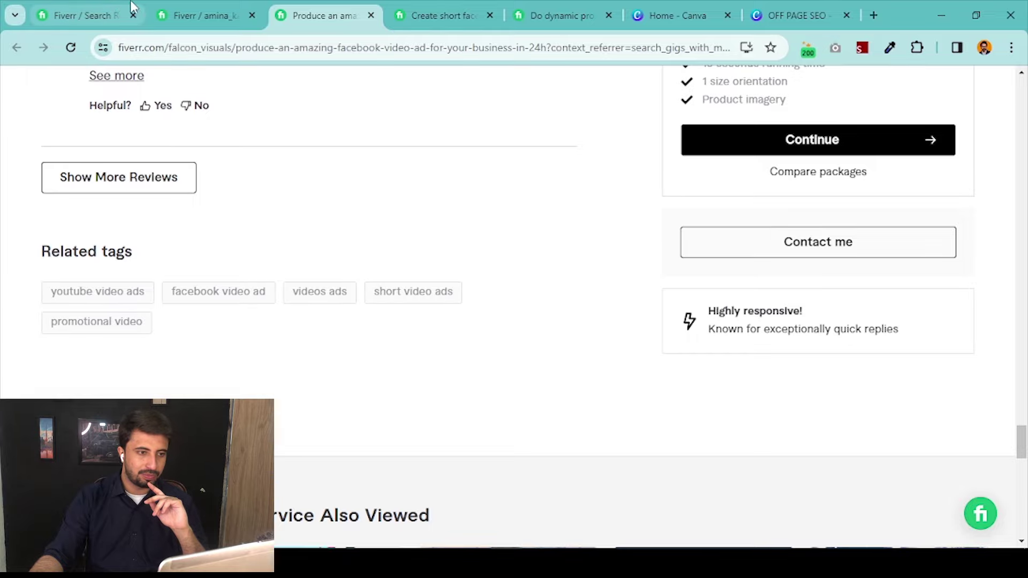
left_click(204, 15)
scroll(444, 209, "up", 10)
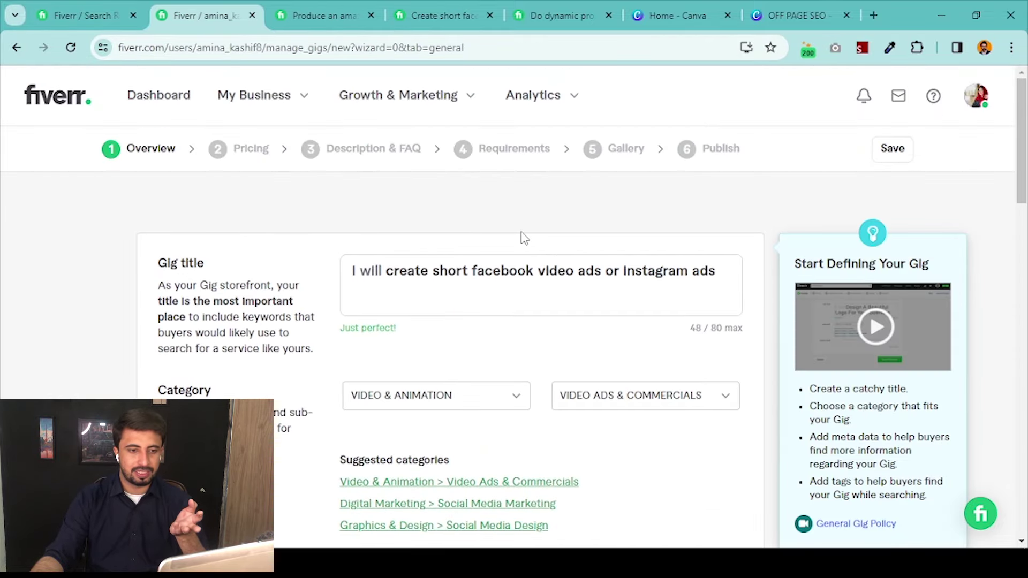
left_click(324, 15)
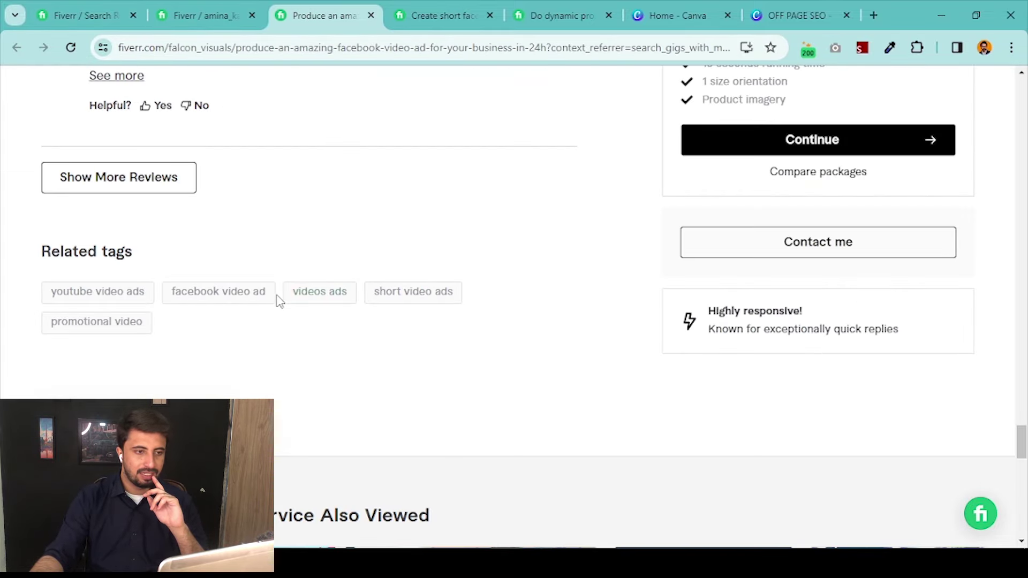
left_click(204, 15)
scroll(574, 252, "down", 20)
scroll(577, 260, "up", 8)
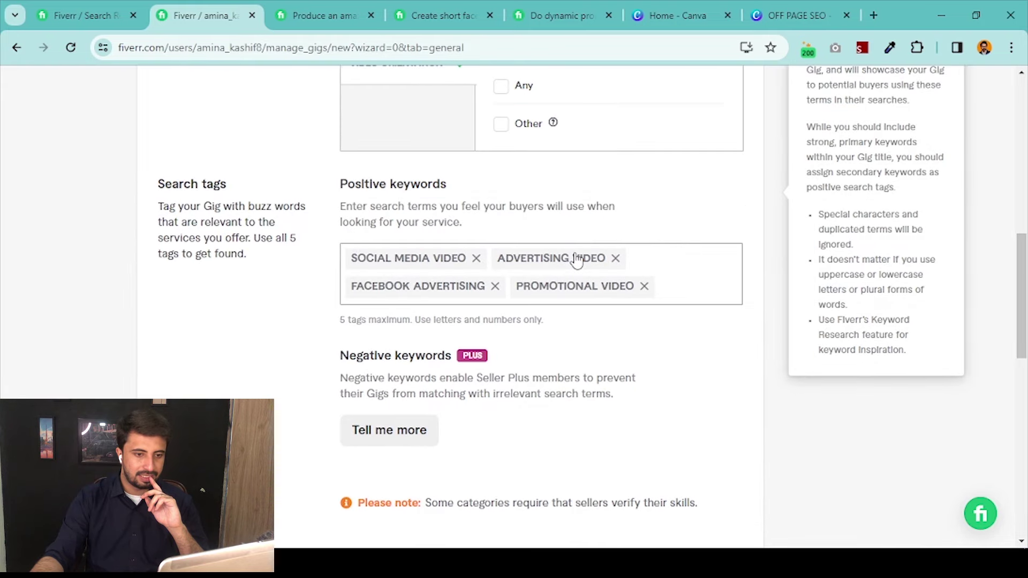
Copy the related tag "facebook video ad" from the reference gig about facebook, youtube and instagram video ads
left_click(604, 286)
left_click(325, 15)
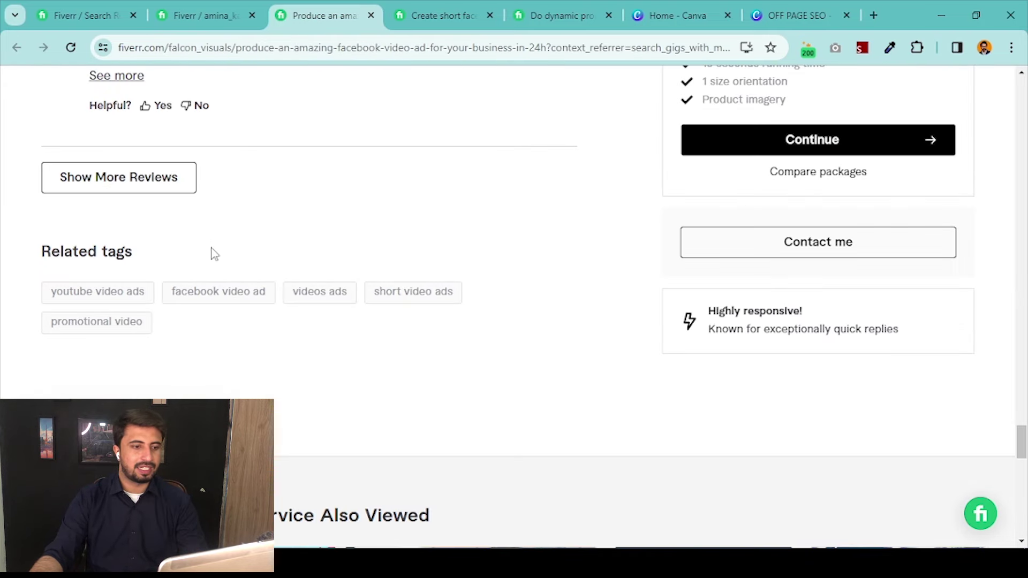
right_click(256, 292)
left_click(159, 264)
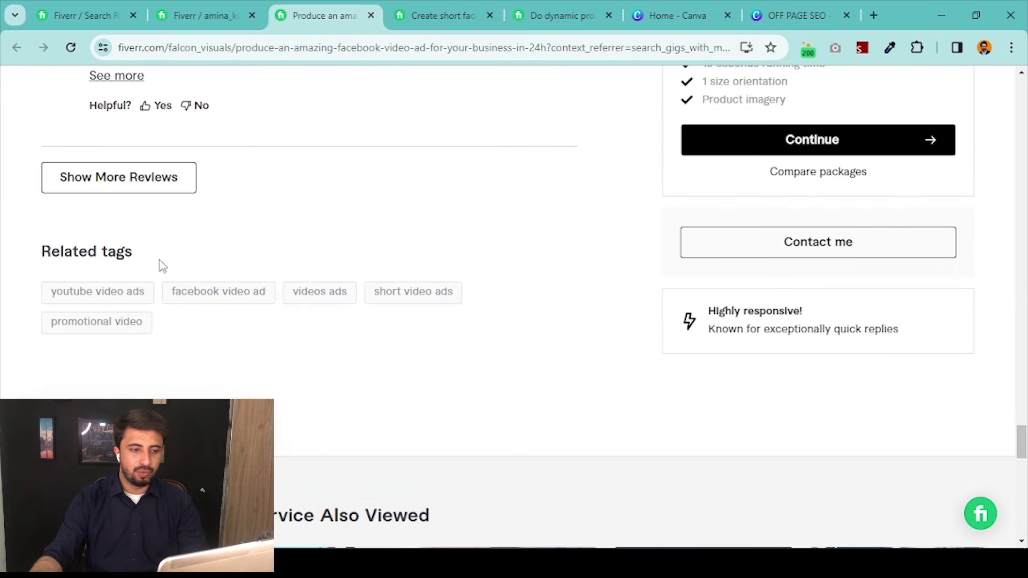
left_click_drag(159, 264, 167, 292)
left_click(260, 325)
right_click(202, 288)
left_click(248, 205)
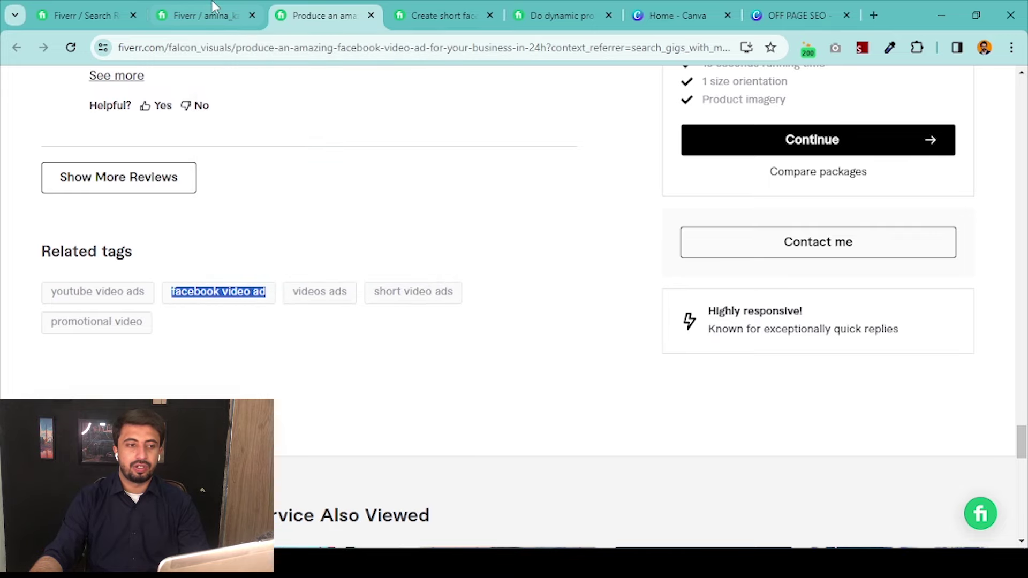
Add the copied "facebook video ad" as the fifth positive keyword and save the overview to continue to pricing
left_click(204, 15)
key("ctrl+v")
key("Return")
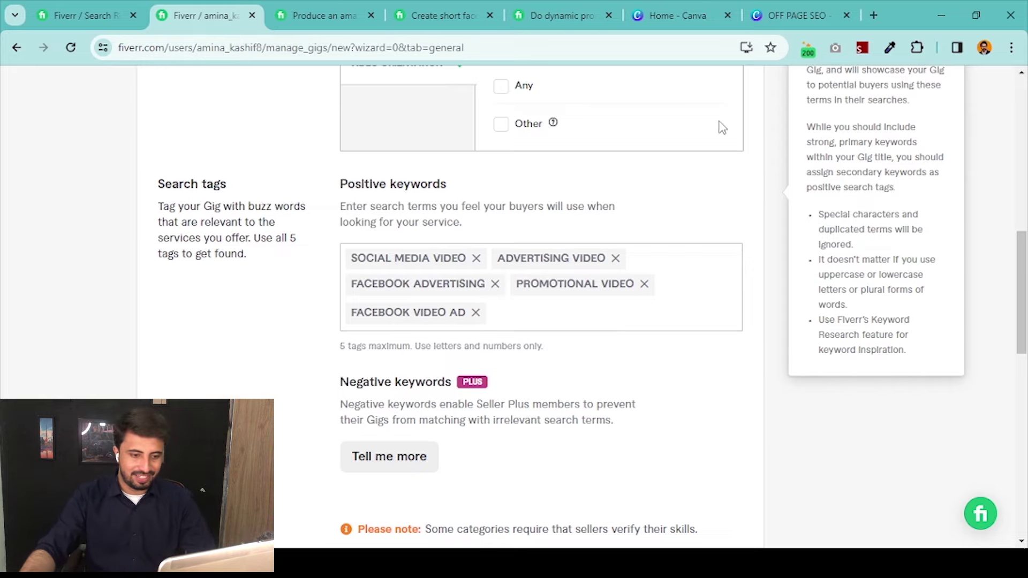
scroll(551, 438, "down", 5)
left_click(729, 316)
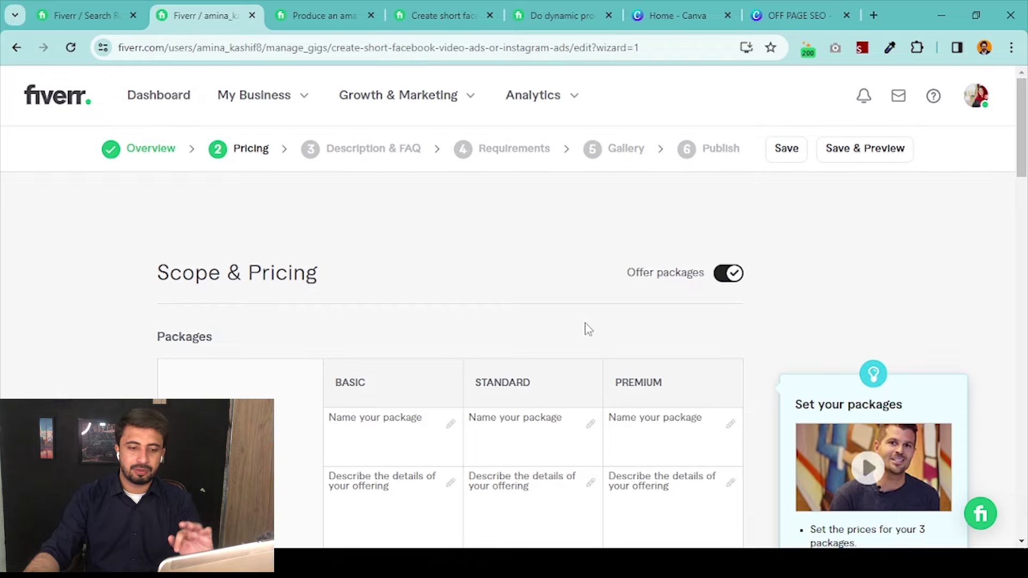
Open a blank Notepad document for keeping notes on the gig
key("super")
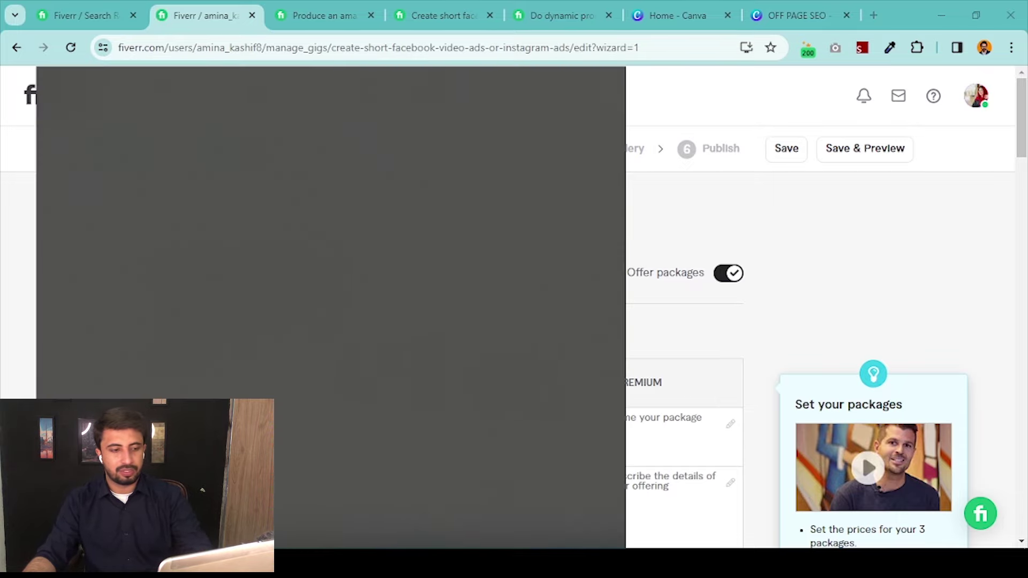
type("not")
key("Return")
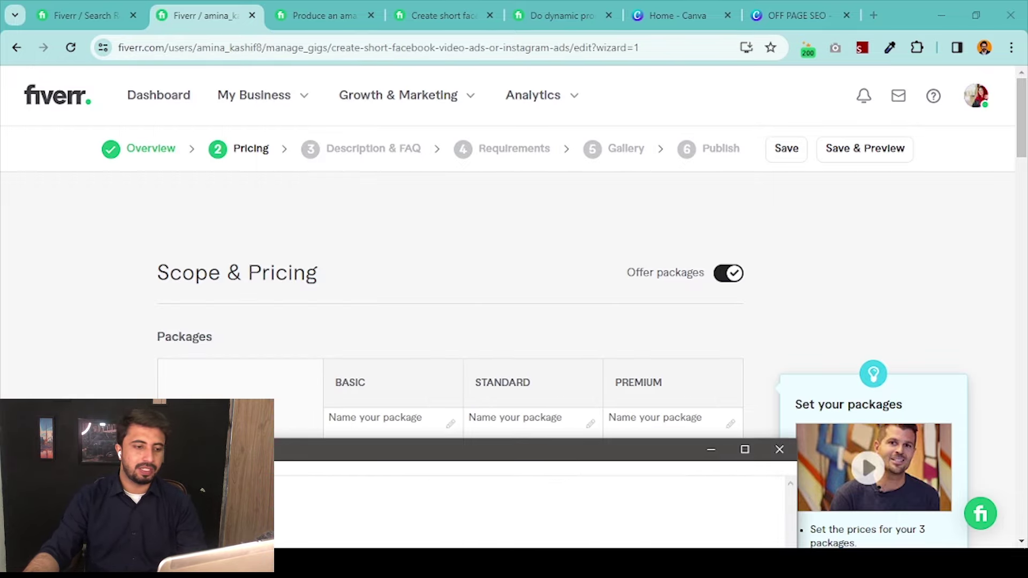
Copy the gig title from the overview into Notepad and put "I will" in front of it
left_click(136, 151)
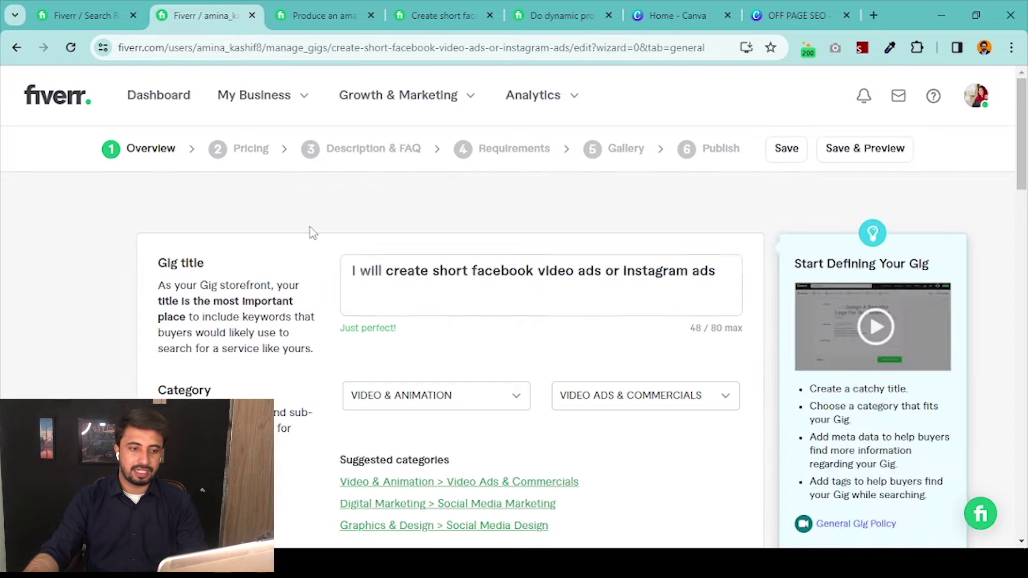
left_click(420, 293)
key("ctrl+Left")
key("shift+End")
key("ctrl+c")
key("alt+Tab")
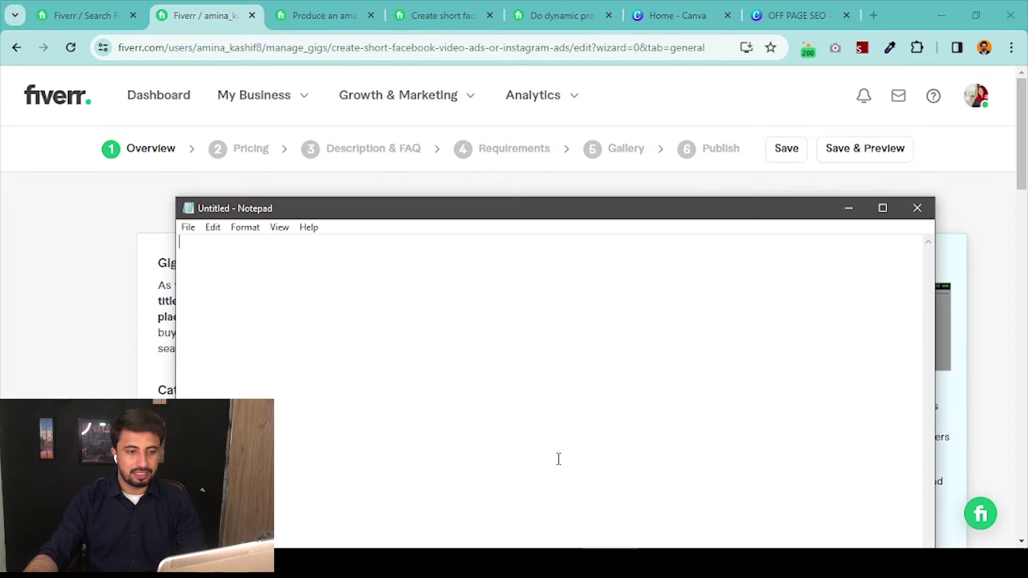
key("ctrl+v")
left_click(180, 243)
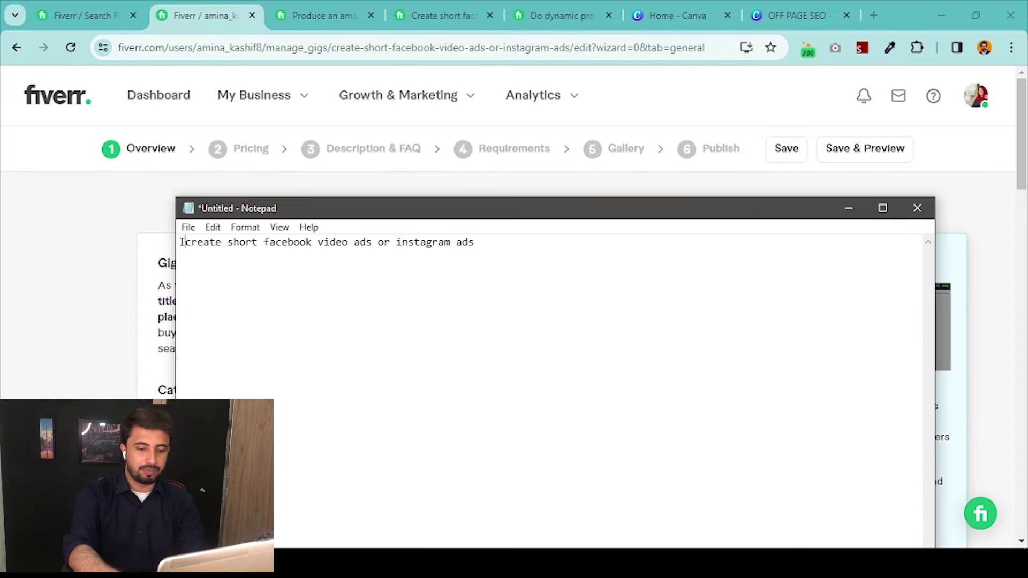
type("I will")
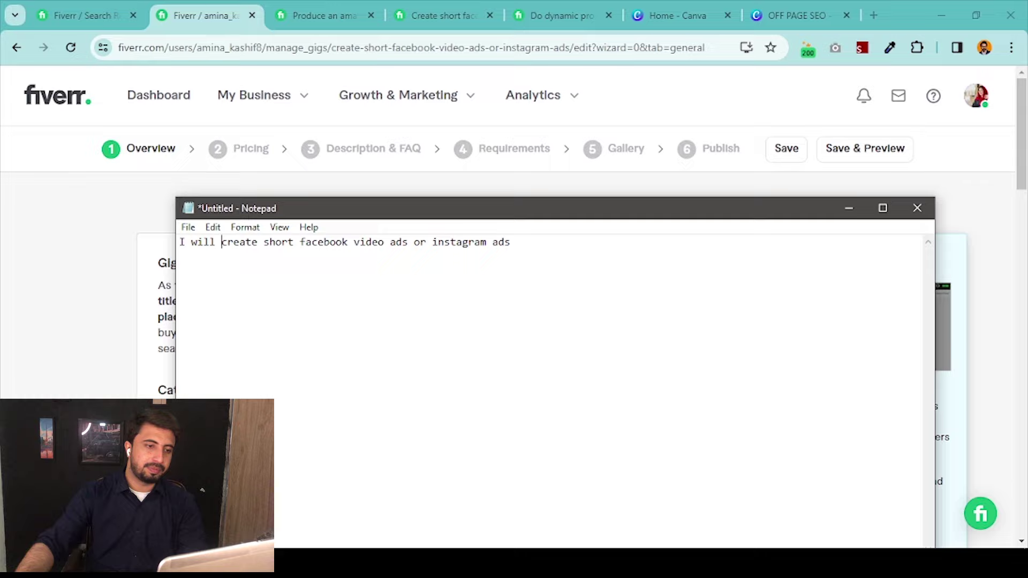
Copy all five positive keywords from the gig overview and paste them below the title in Notepad
left_click(55, 220)
scroll(243, 264, "down", 10)
scroll(321, 266, "down", 5)
left_click_drag(567, 255, 352, 166)
key("alt+Tab")
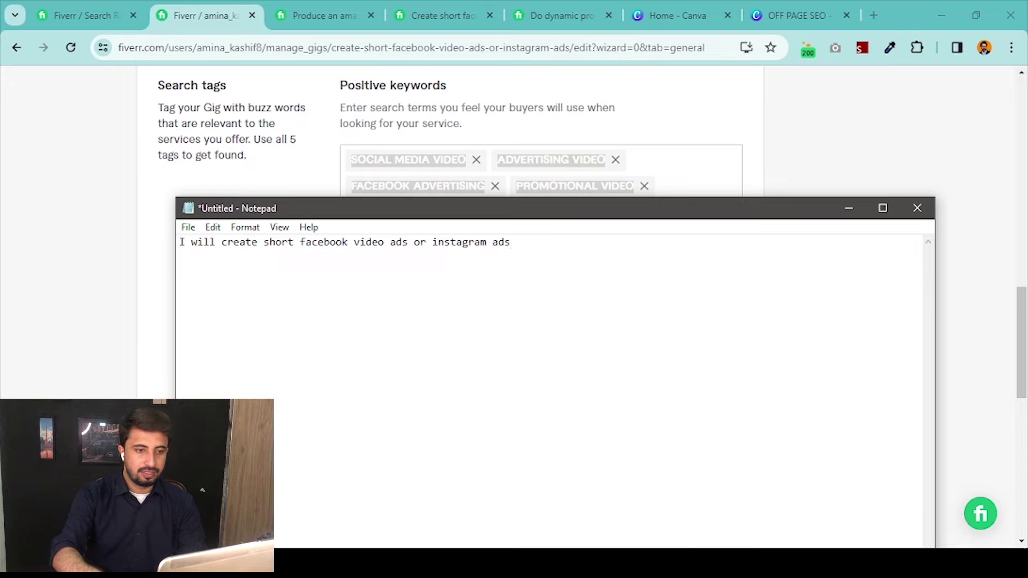
key("Return")
key("ctrl+v")
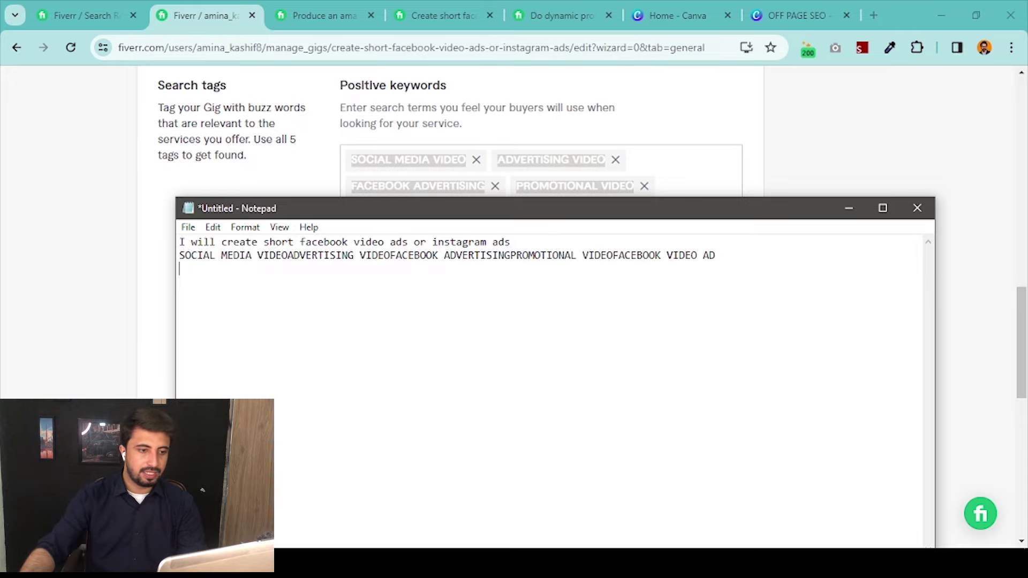
Split the pasted keywords in Notepad so that each of the five search tags stands on its own line
left_click(289, 256)
key("Return")
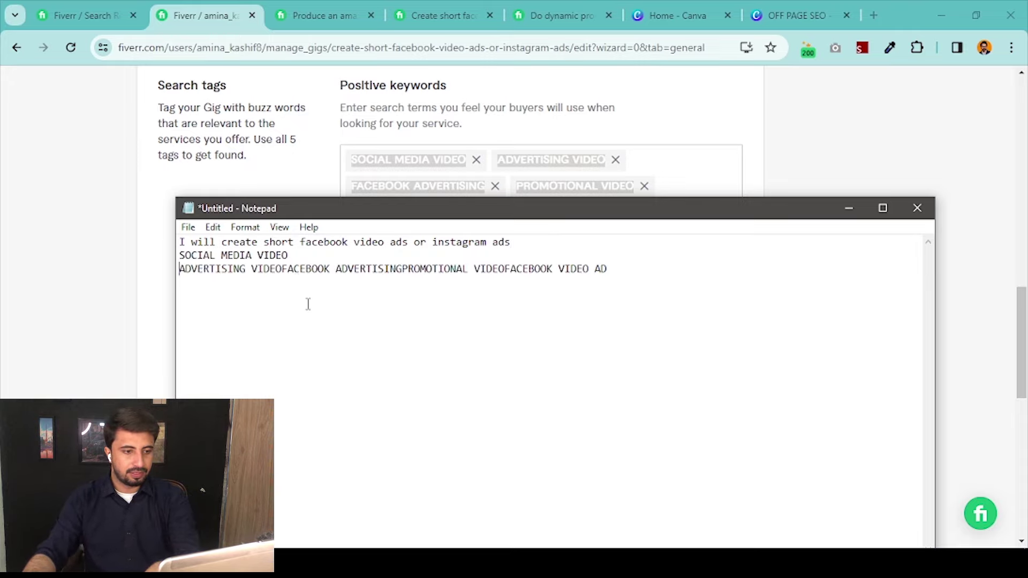
left_click(285, 268)
key("Return")
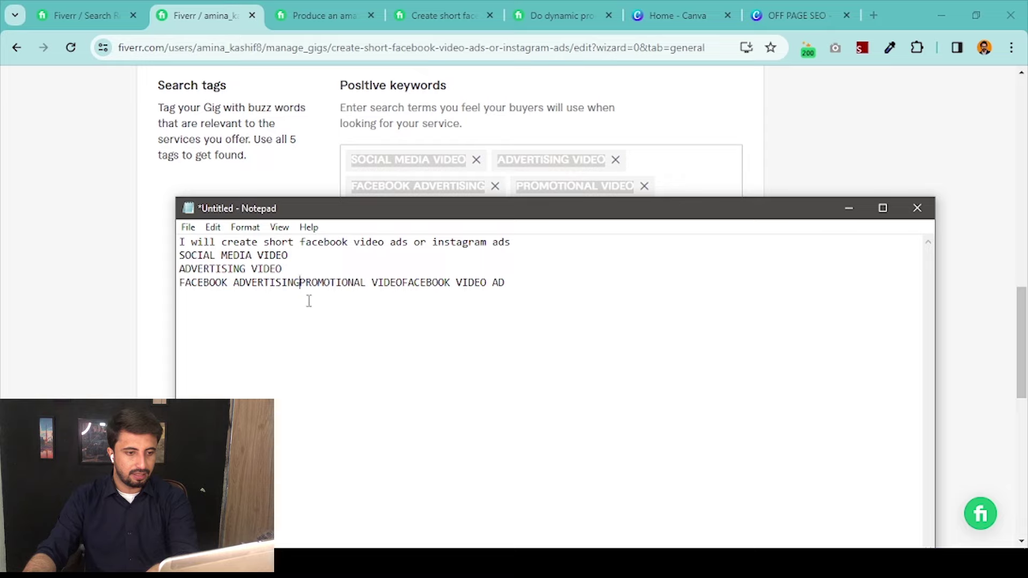
key("Return")
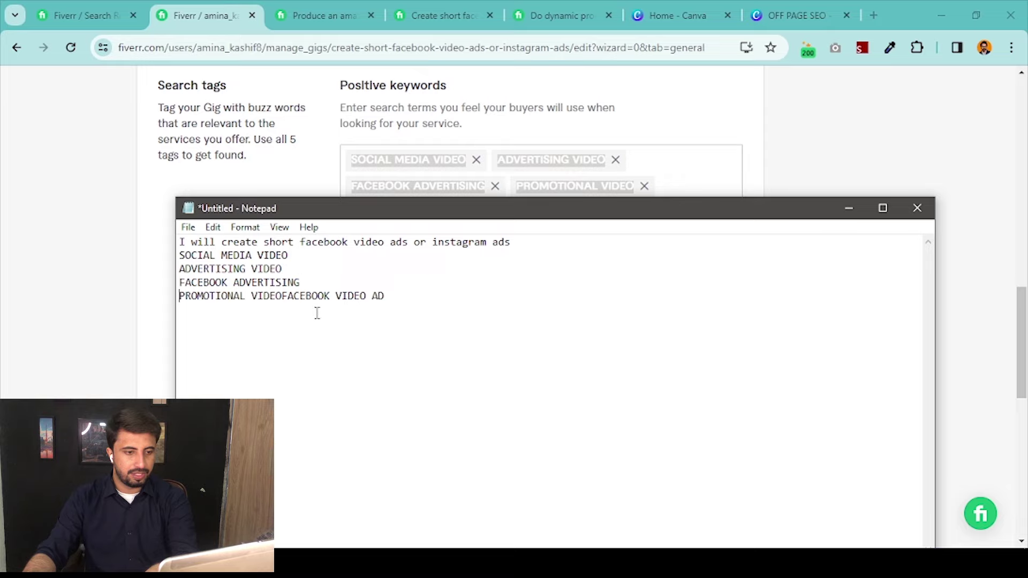
left_click(282, 296)
key("Return")
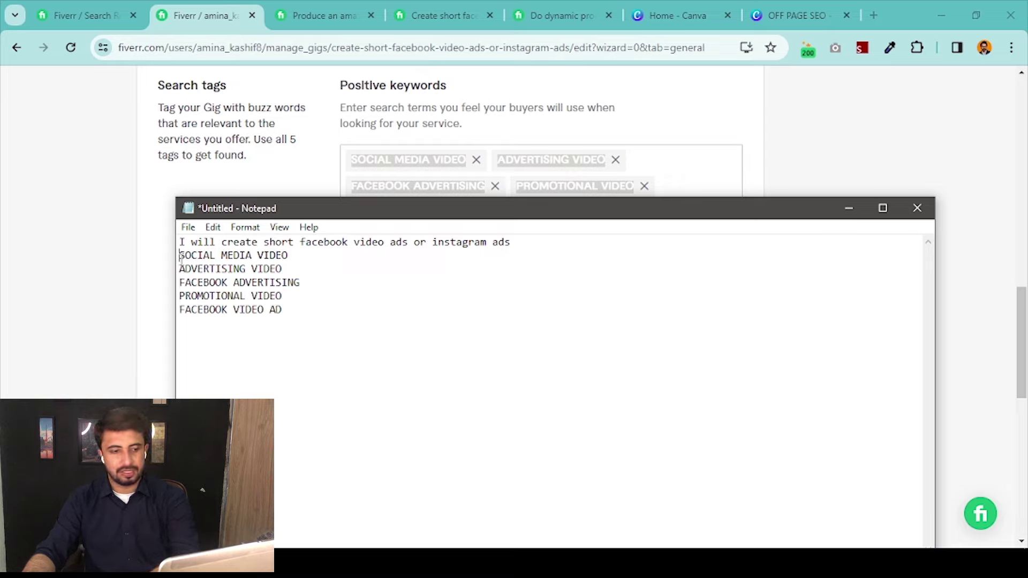
Add blank space and the line "Platform : Facebook" between the title and the keywords, and return to the gig form
key("Return")
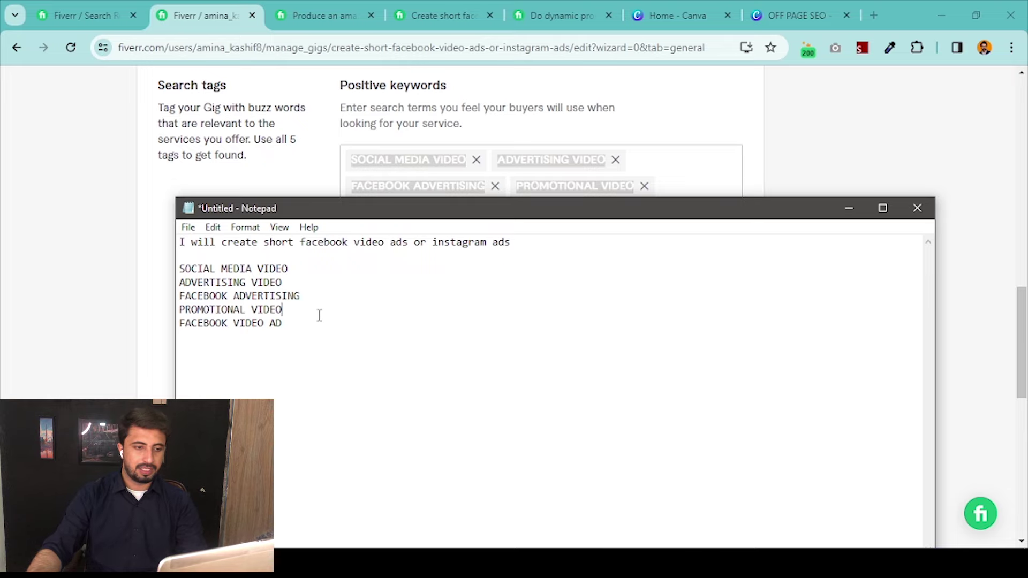
key("Return")
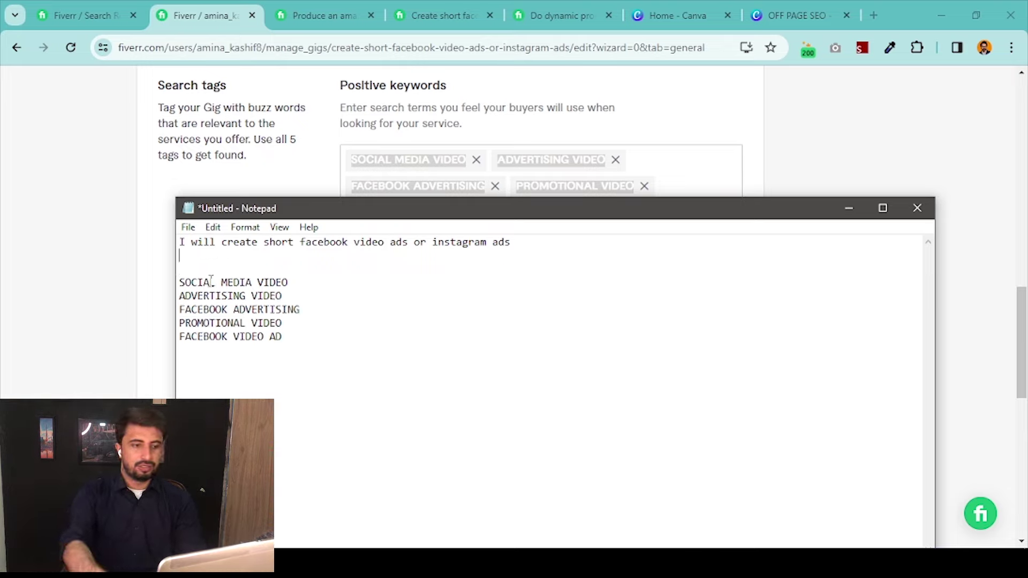
type("Platform : Facebook")
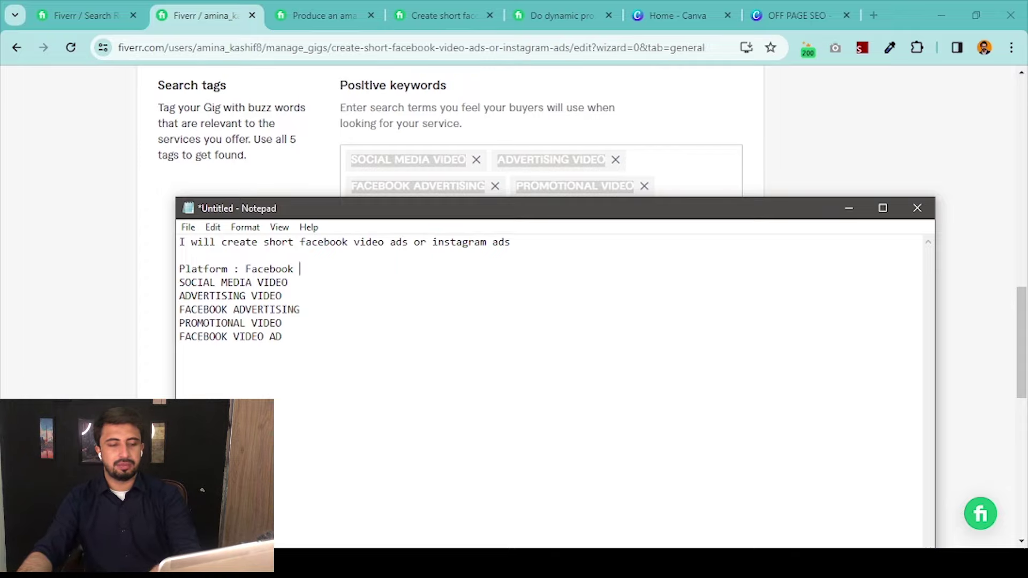
key("Return")
left_click(776, 165)
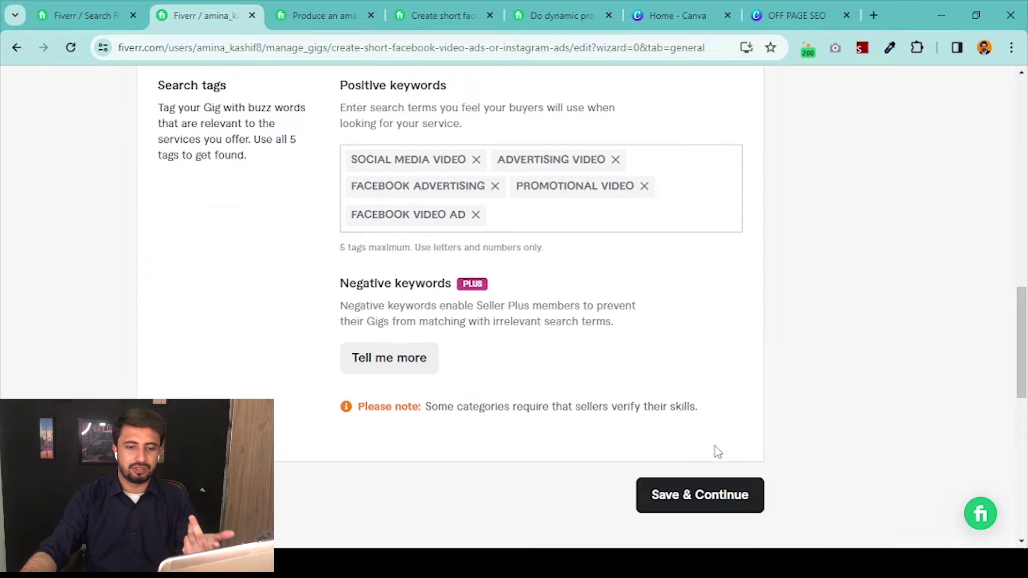
Save the gig overview and continue to the Scope & Pricing page
left_click(723, 485)
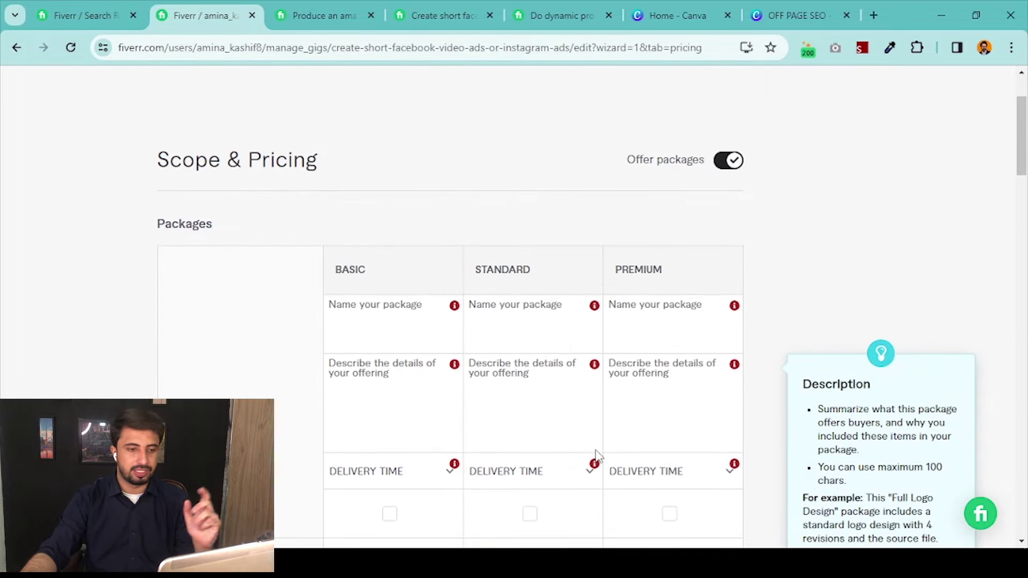
left_click(400, 305)
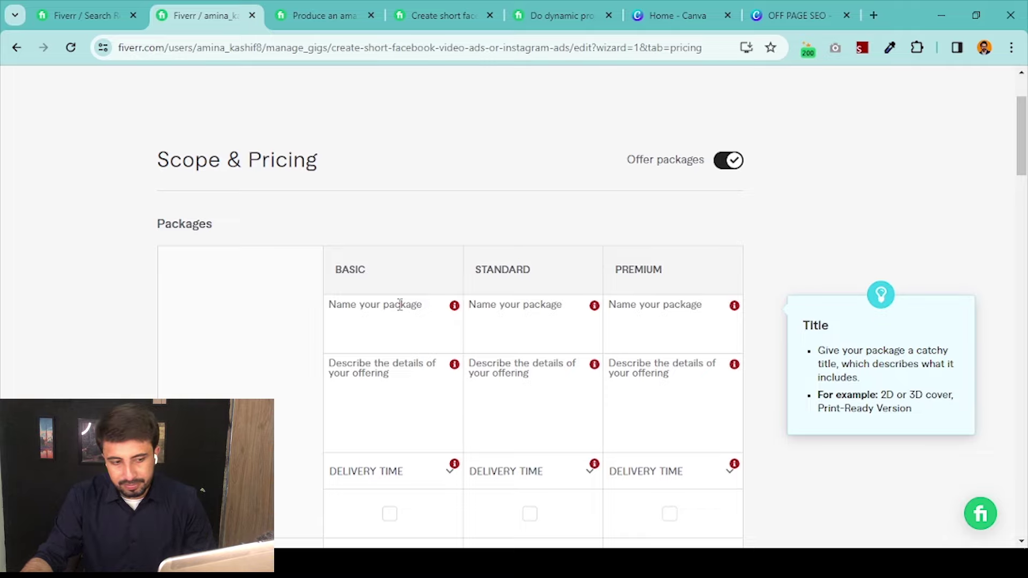
left_click(614, 400)
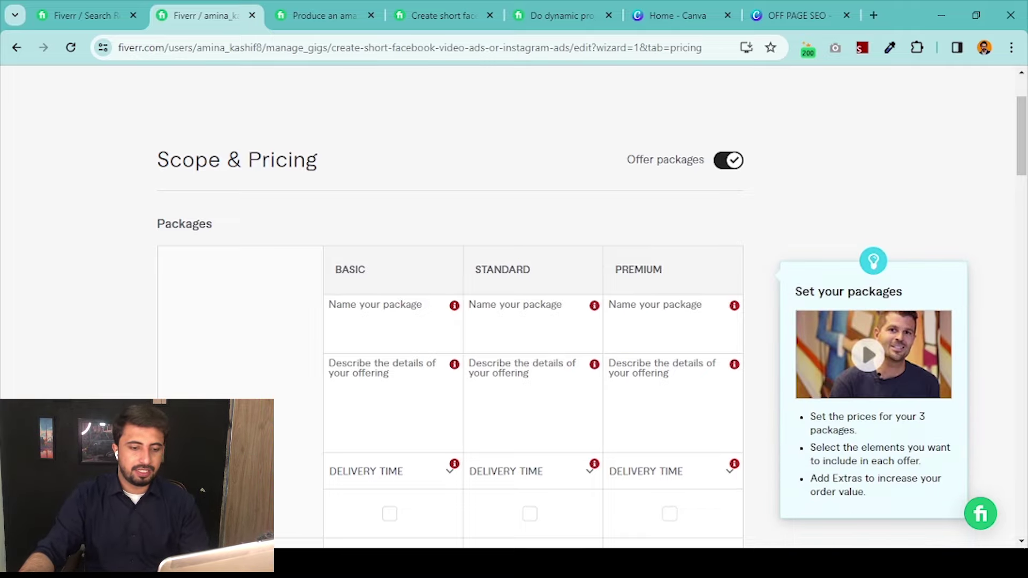
Copy the keyword "FACEBOOK VIDEO AD" from the Notepad notes and paste it as the Basic package name
mouse_move(582, 562)
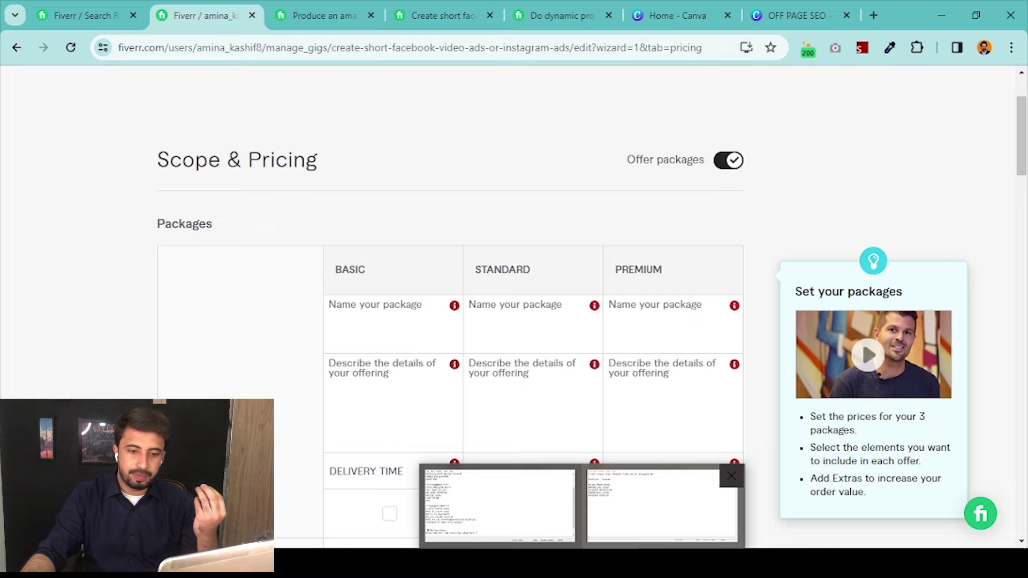
left_click(662, 507)
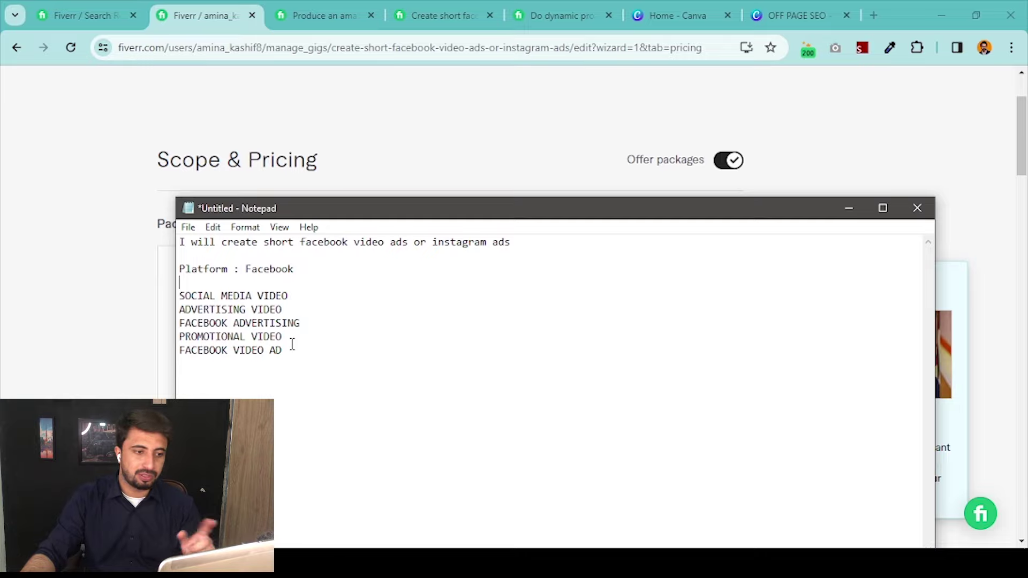
left_click_drag(298, 349, 173, 348)
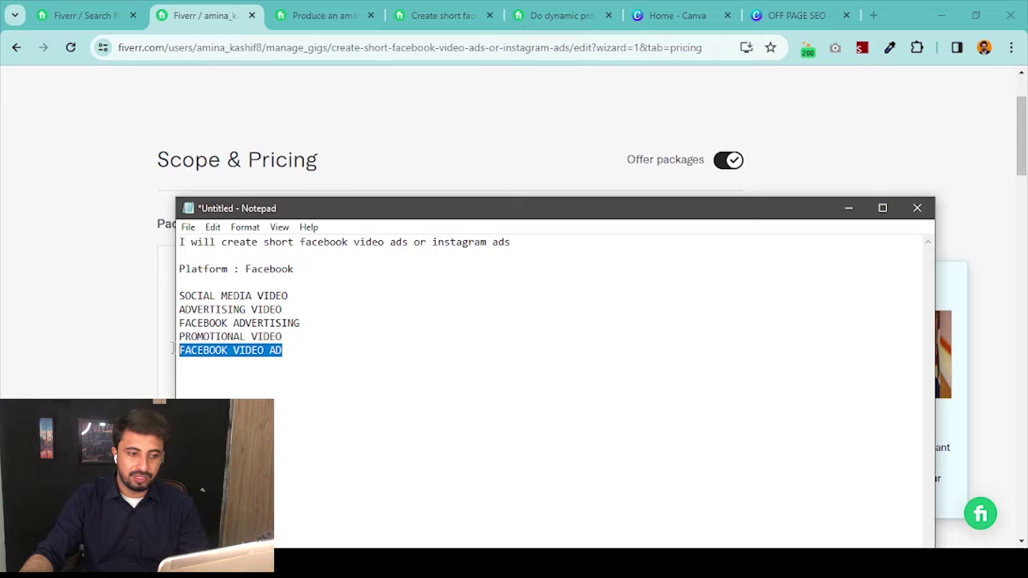
key("ctrl+c")
left_click(849, 208)
left_click(363, 321)
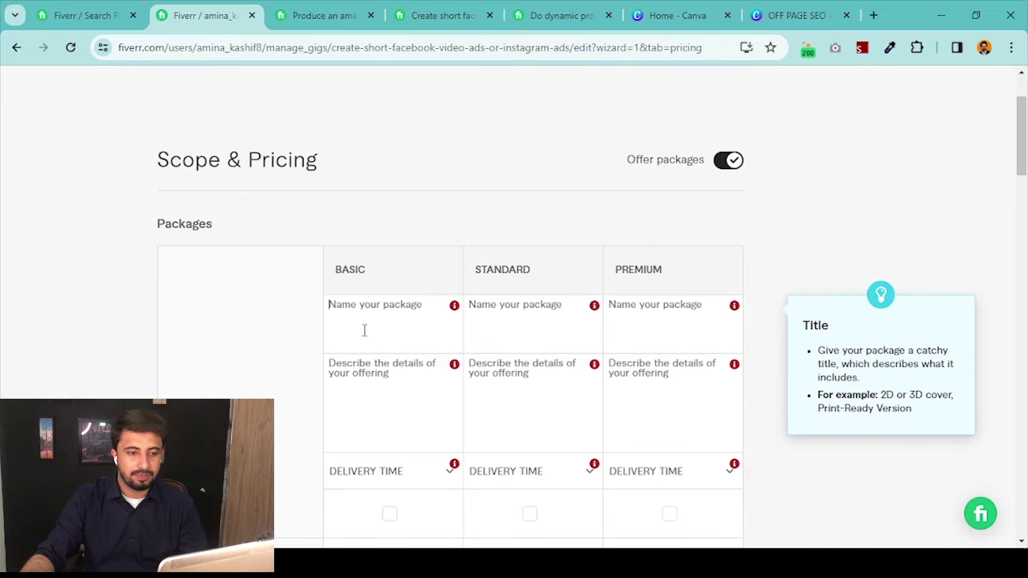
key("ctrl+v")
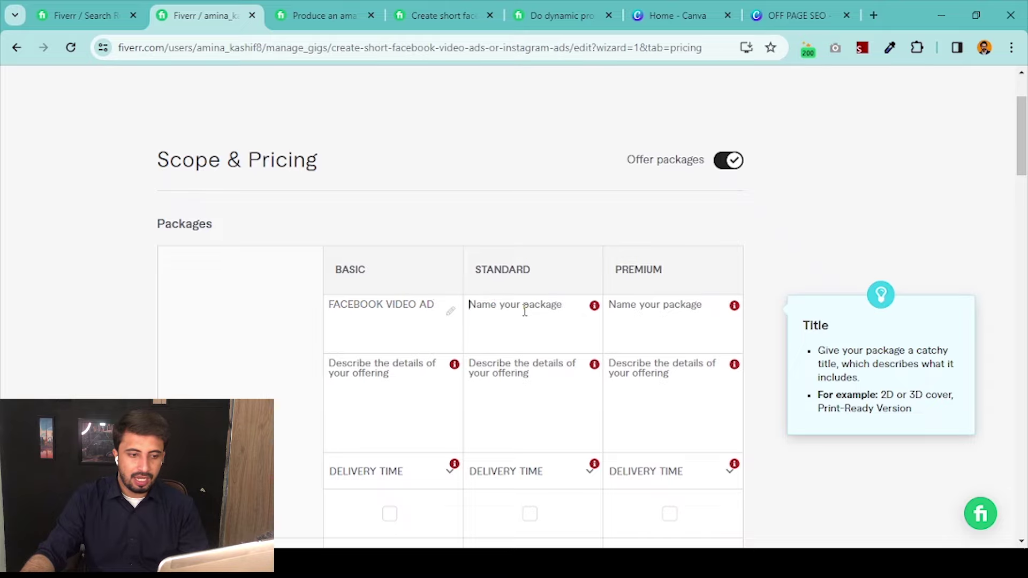
Copy "instagram ads" from the title in Notepad and enter it as the Standard package name, written "Instagram ads"
key("alt+Tab")
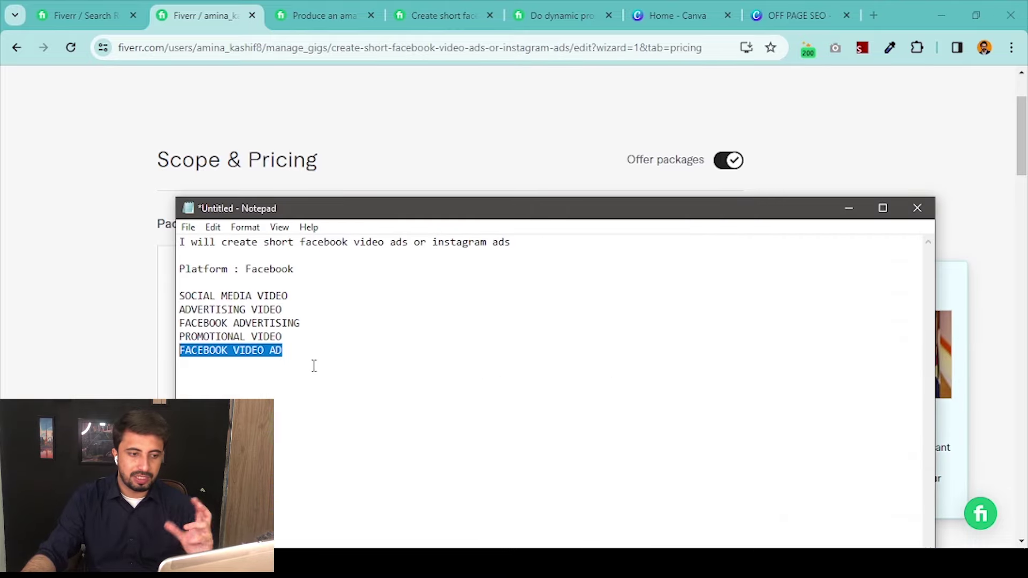
left_click_drag(300, 296, 204, 295)
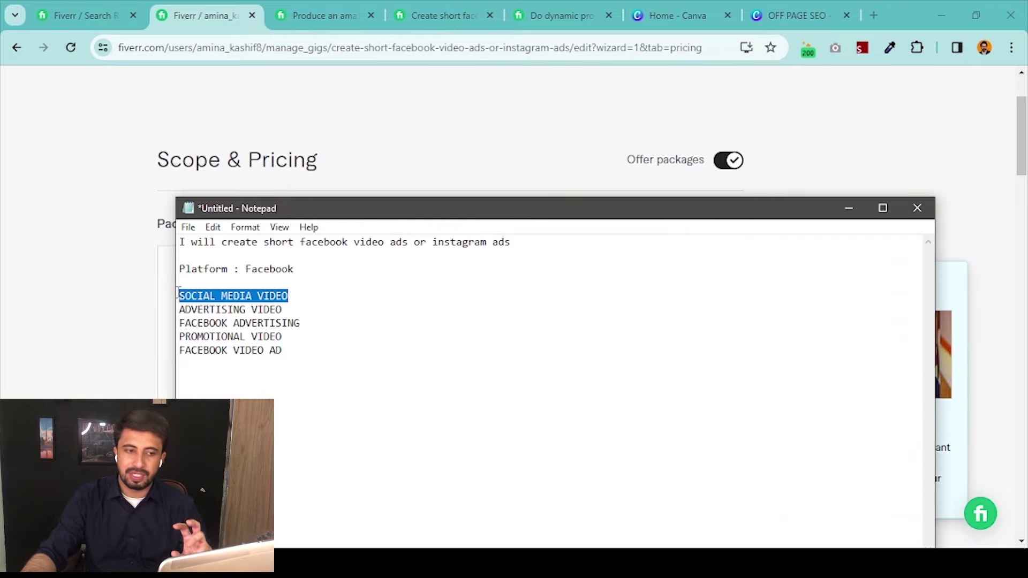
left_click_drag(433, 244, 488, 243)
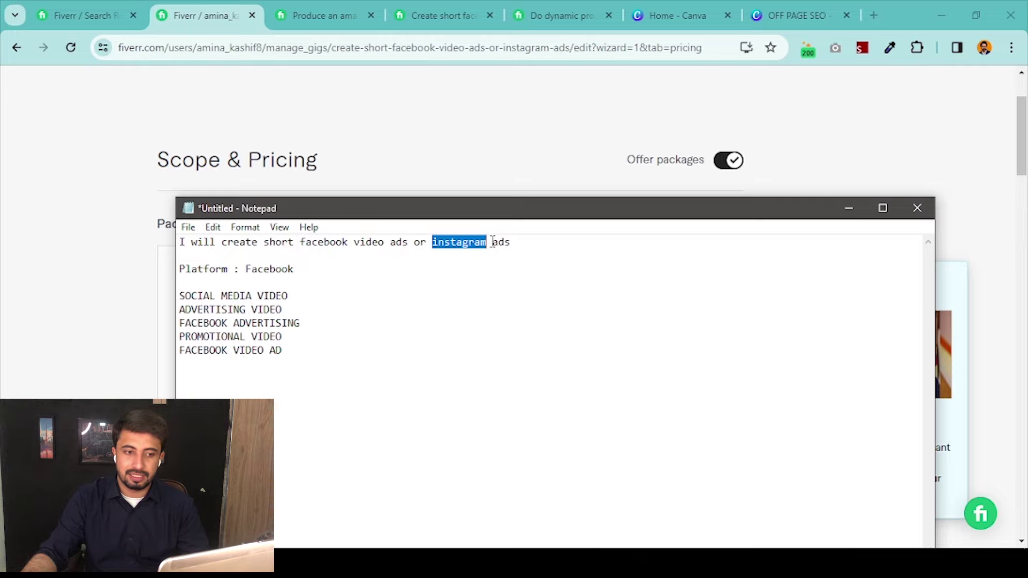
left_click(848, 209)
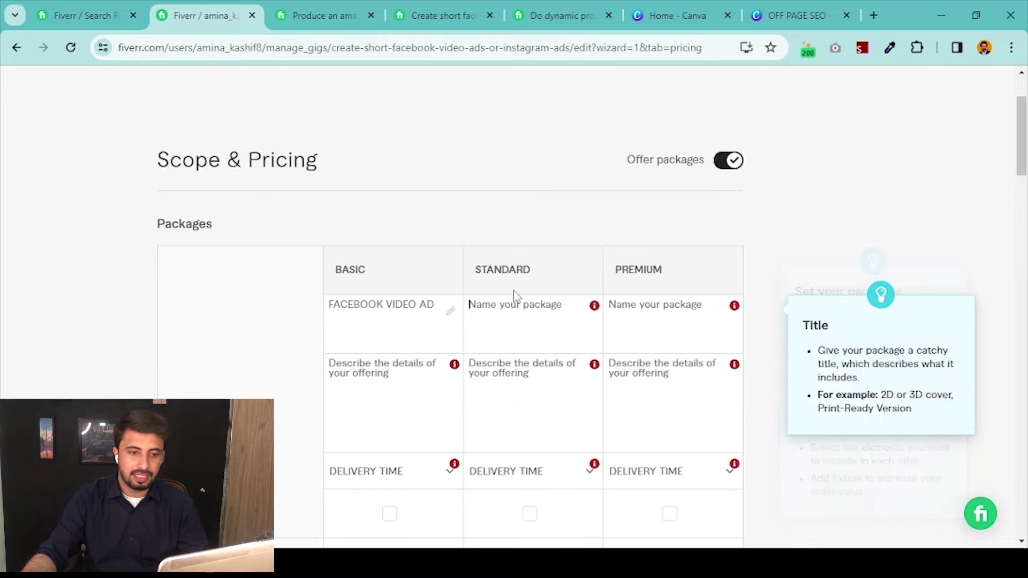
key("ctrl+v")
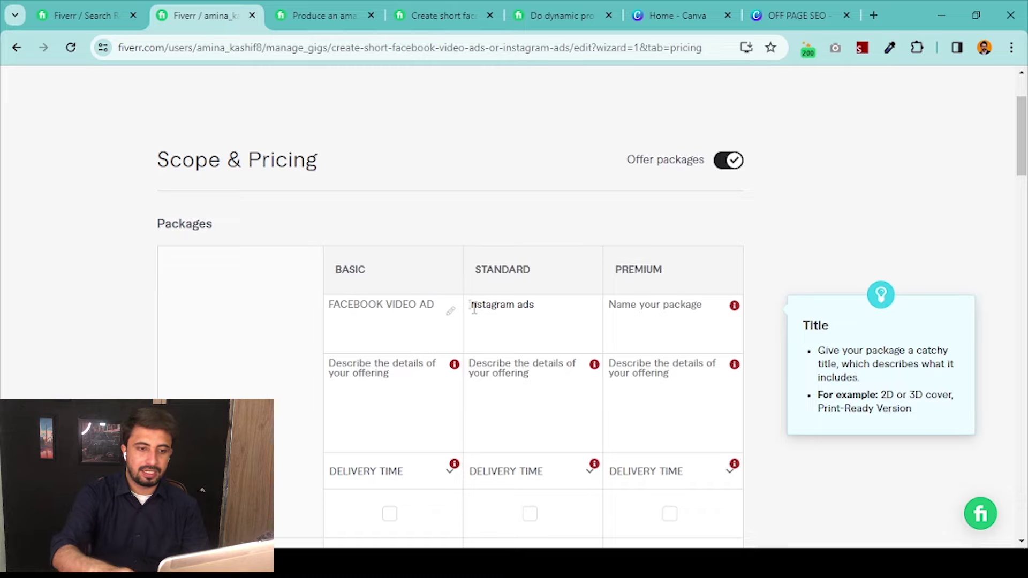
Copy "FACEBOOK" from the Basic package name into the Premium package name and extend it to "FACEBOOK + Instagram"
left_click(677, 310)
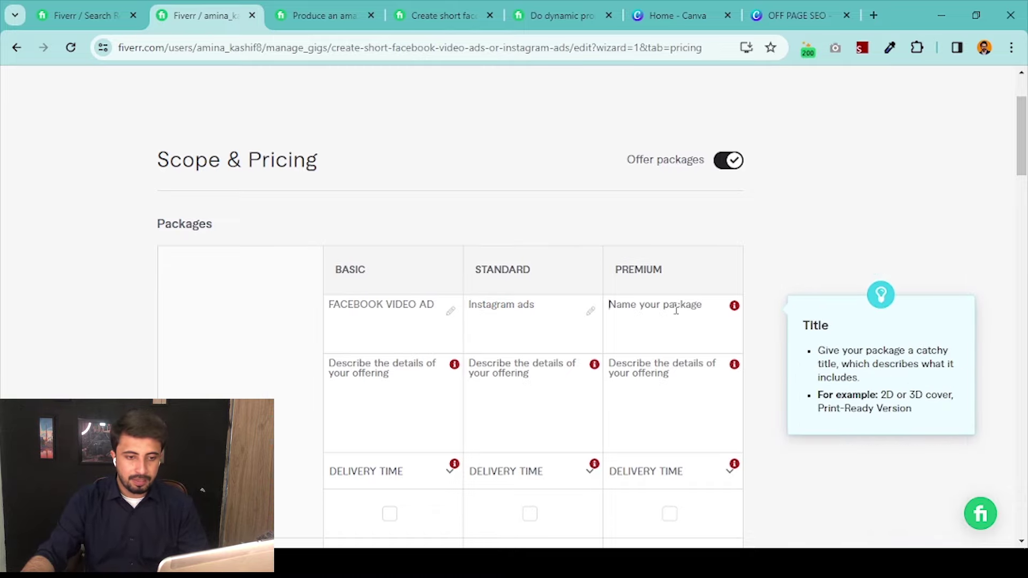
left_click_drag(388, 302, 322, 310)
left_click(614, 306)
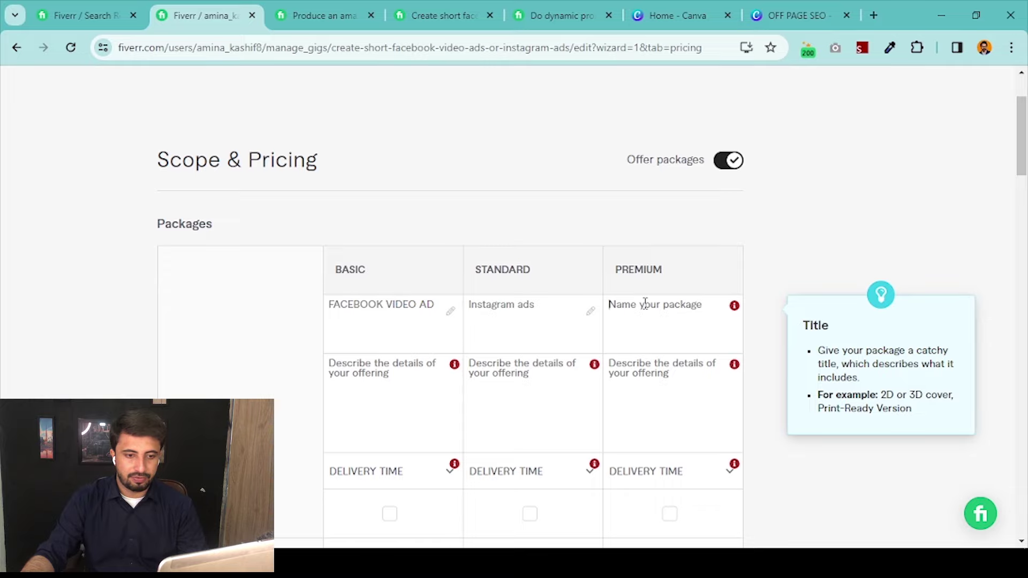
key("ctrl+v")
type("+")
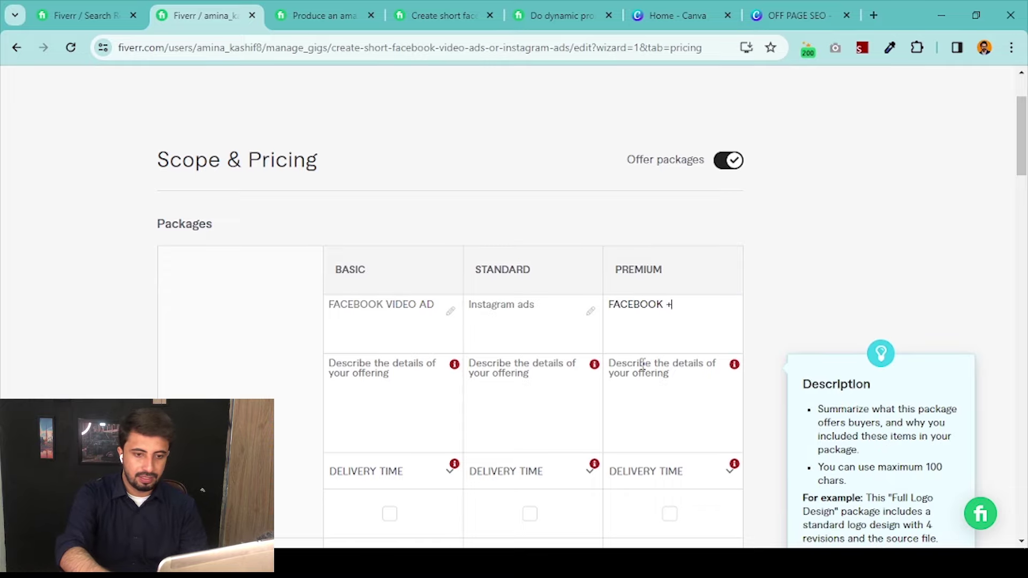
type(" Instagram")
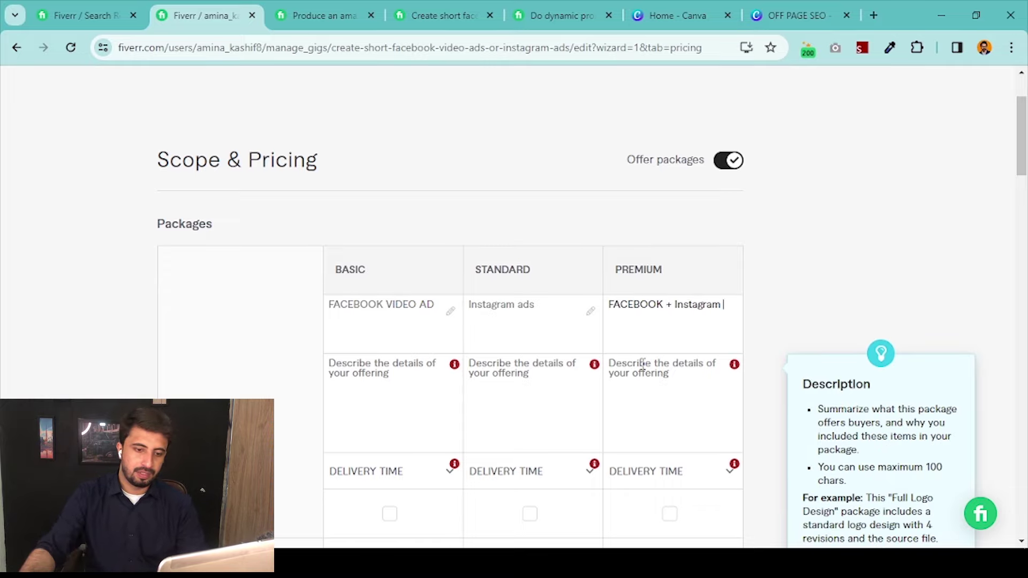
Copy the word "ADVERTISING" from the Notepad keywords and append it to the Premium package name
key("alt+Tab")
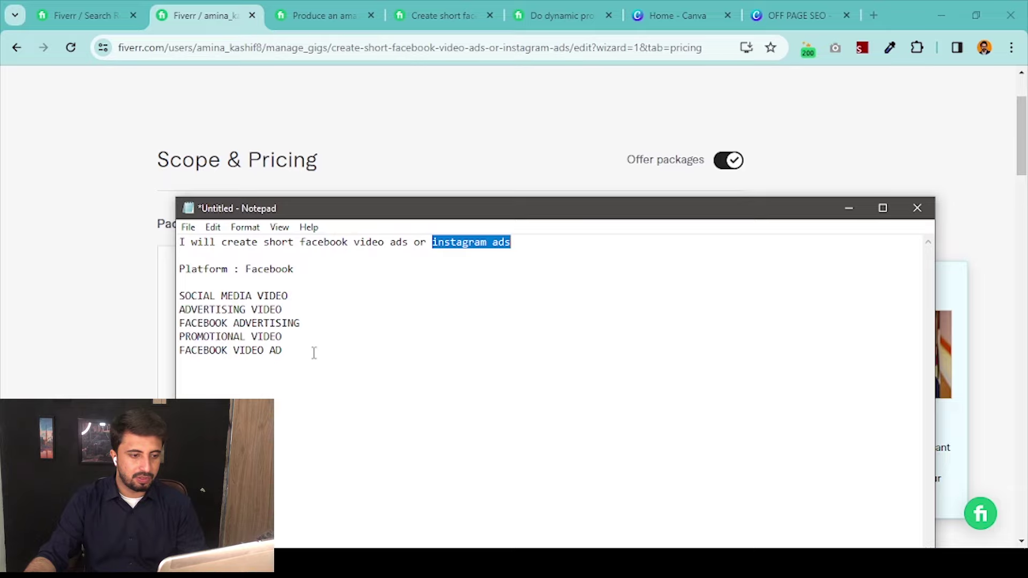
left_click_drag(255, 314, 191, 312)
left_click(111, 325)
left_click(666, 322)
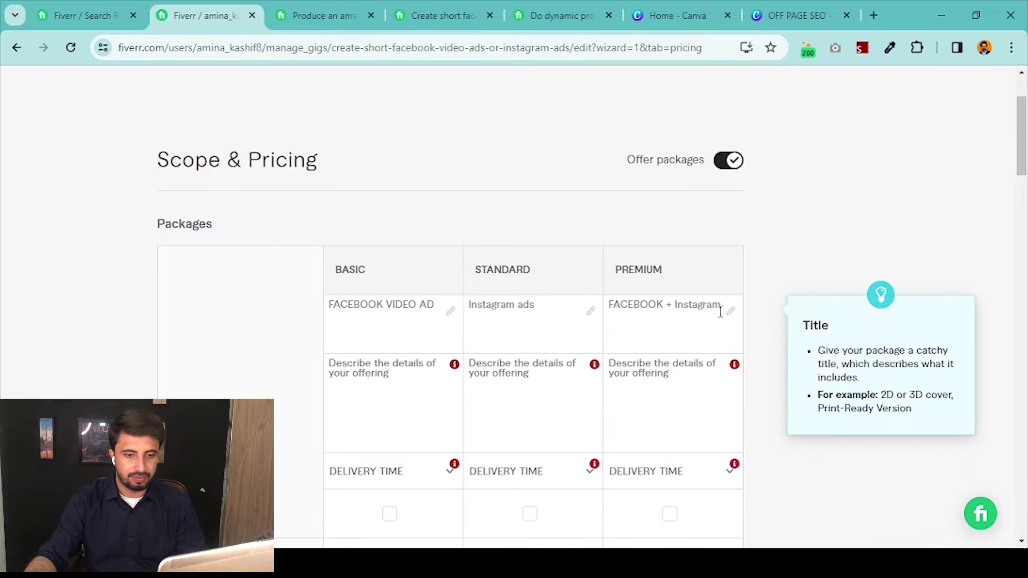
key("ctrl+v")
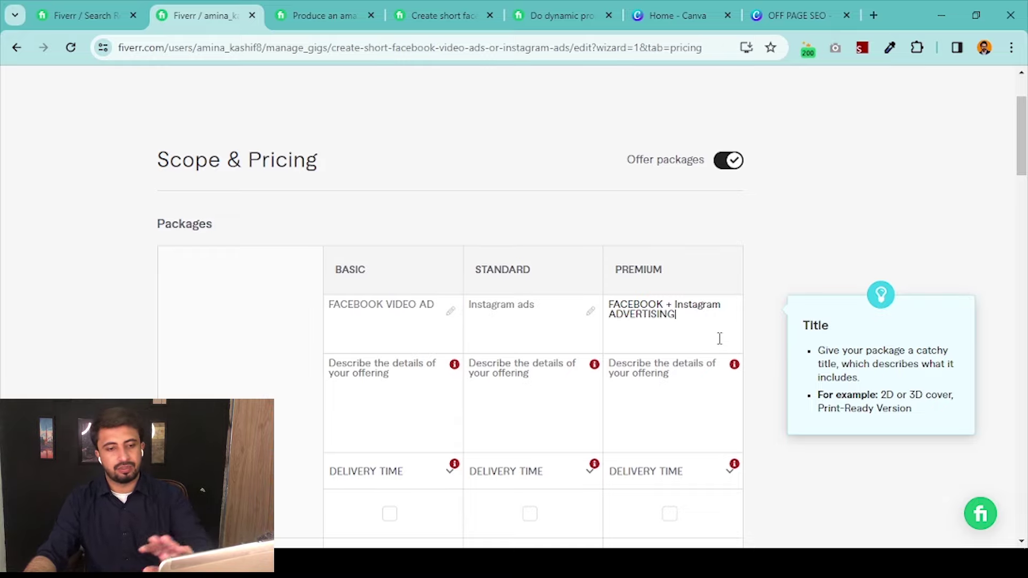
Launch Word 2013 and create a blank document
left_click(557, 314)
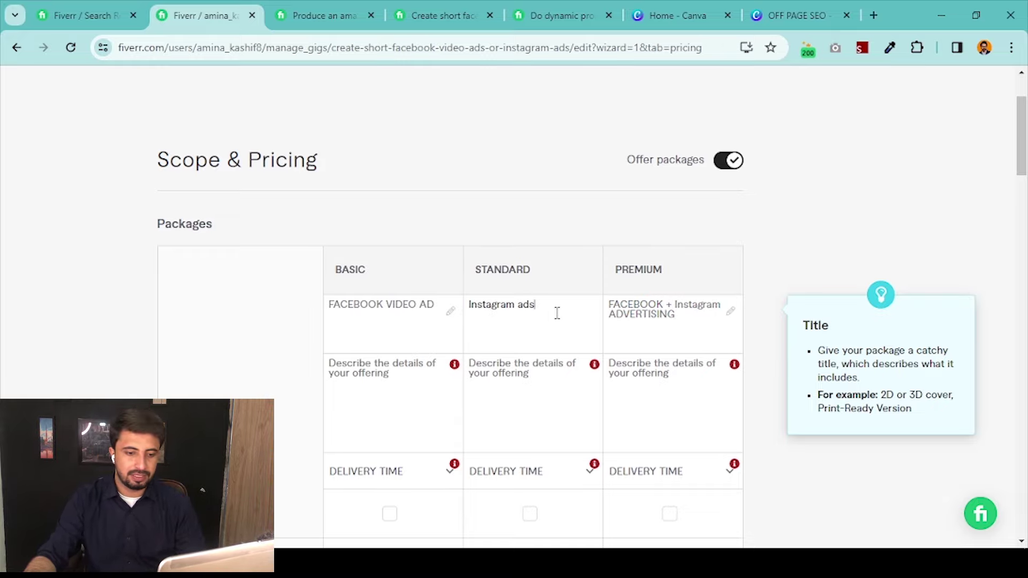
key("super")
type("word")
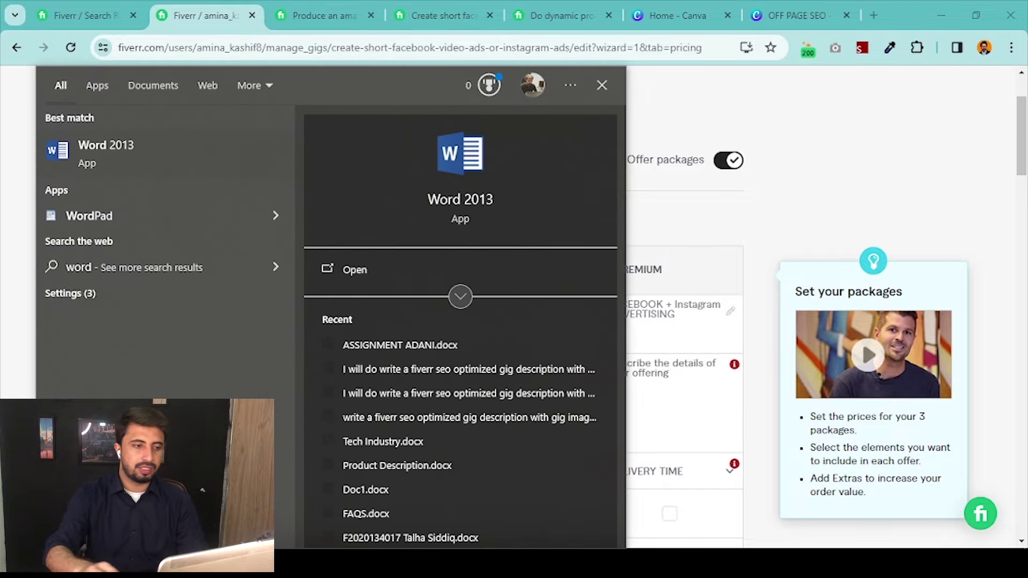
key("Return")
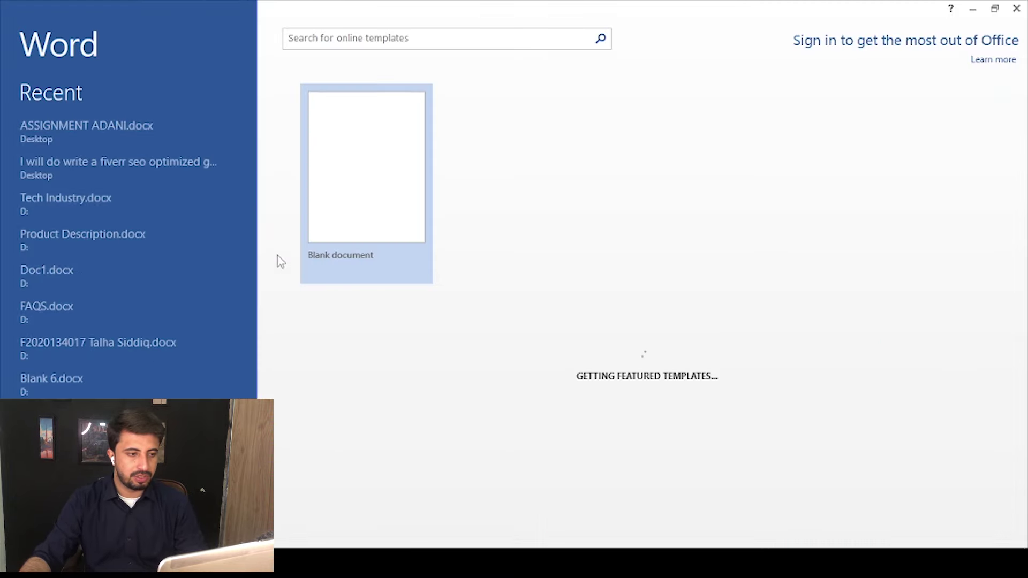
left_click(369, 156)
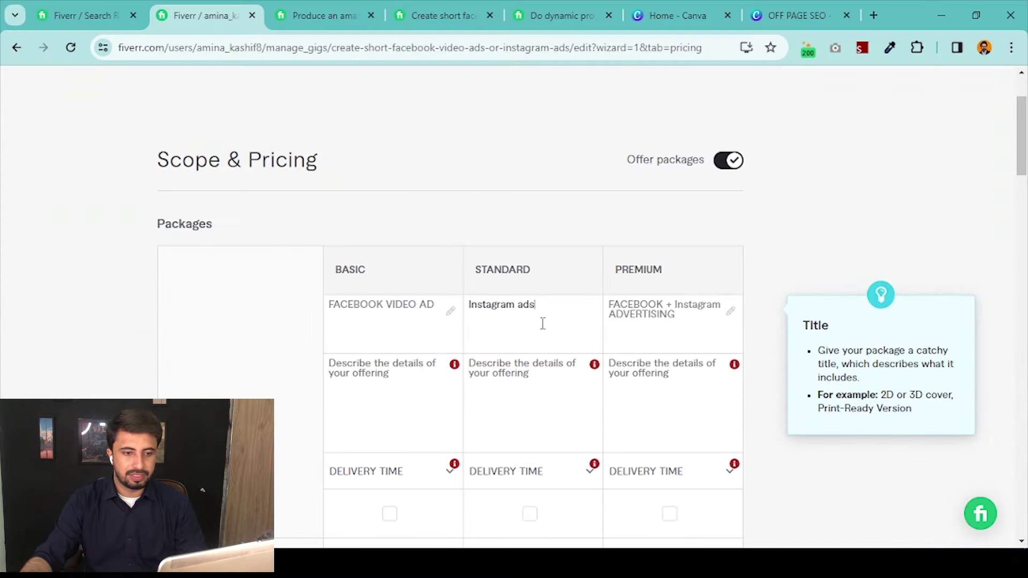
Copy the Standard package name from the gig form and paste it into the blank Word document
triple_click(549, 321)
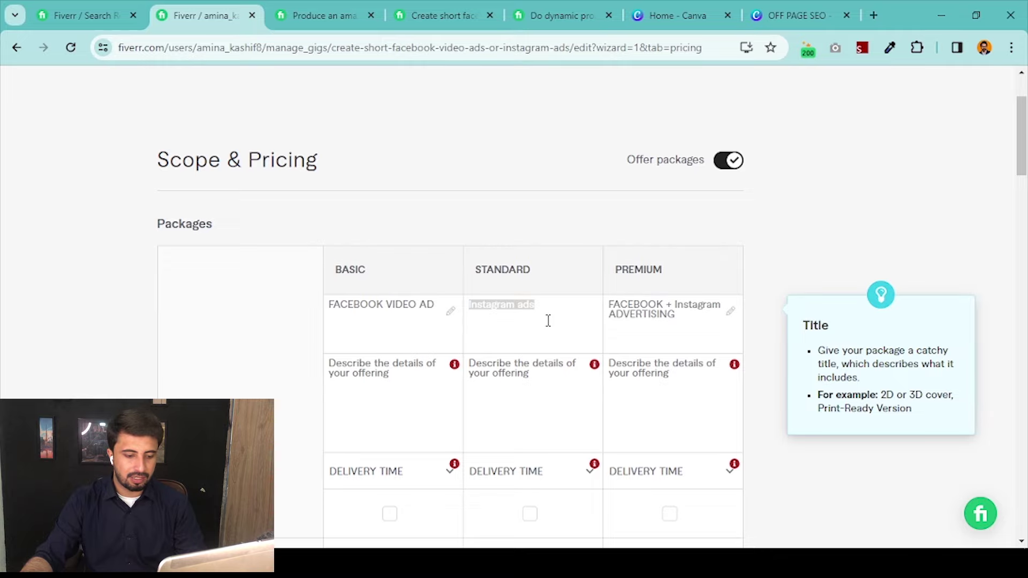
key("ctrl+c")
key("alt+Tab")
key("ctrl+v")
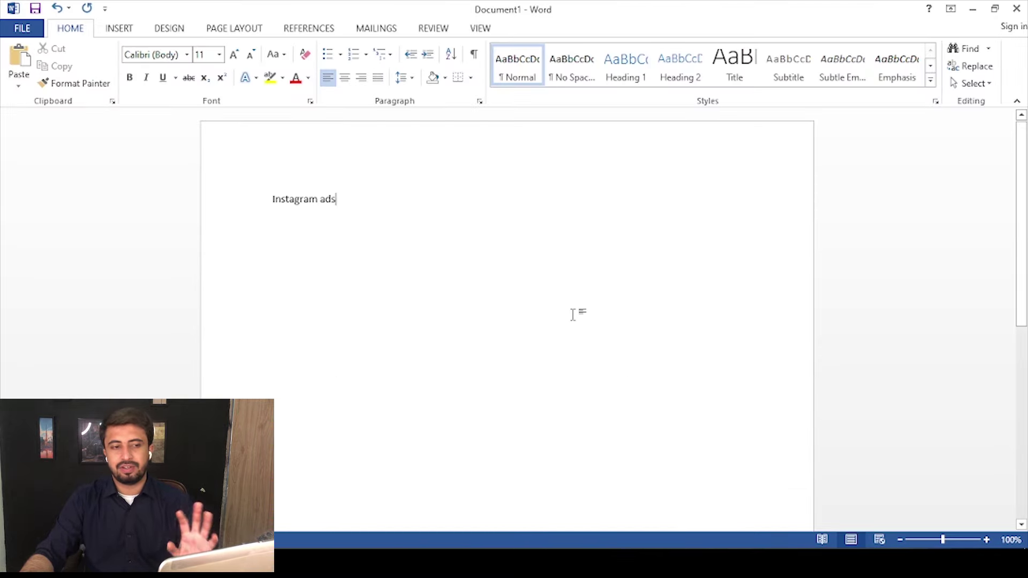
Change the pasted text in Word to UPPERCASE and put it back as the Standard package name "INSTAGRAM ADS"
key("ctrl+a")
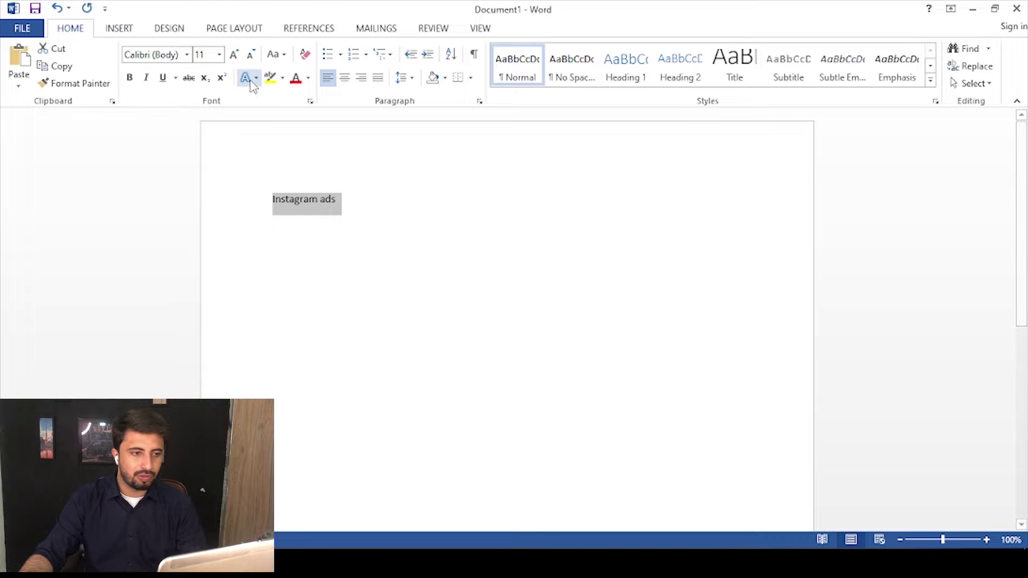
left_click(288, 55)
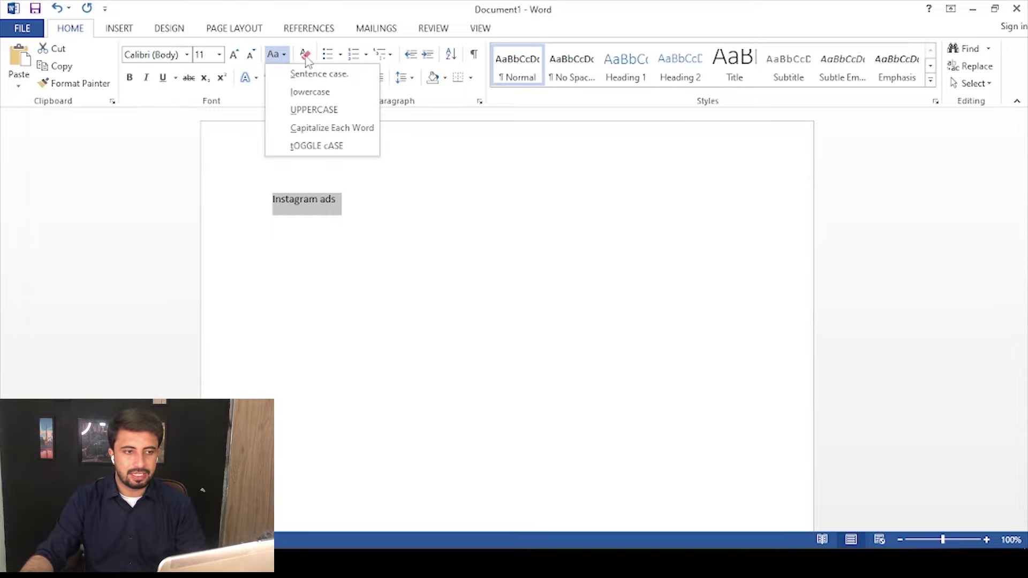
left_click(300, 109)
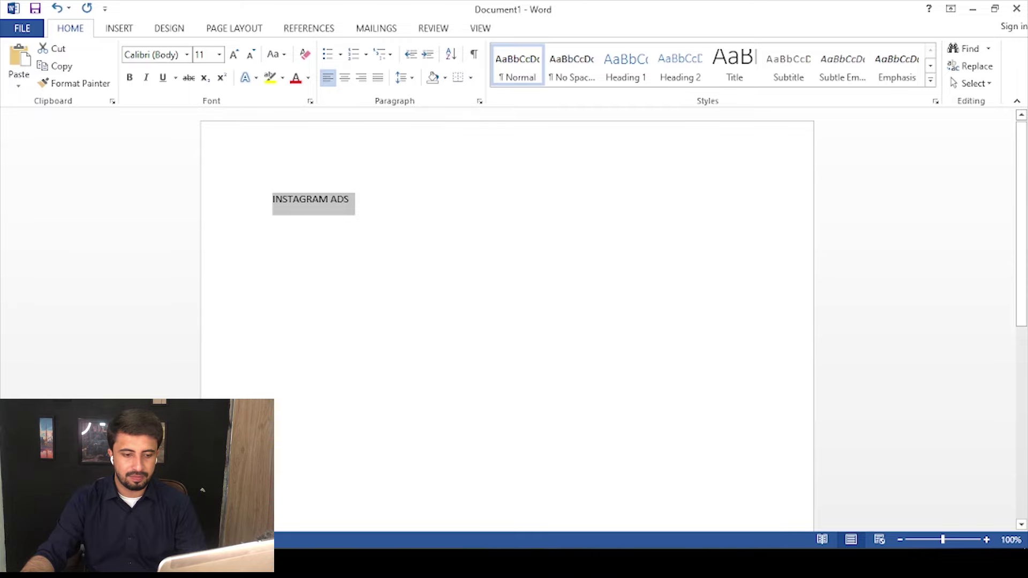
key("alt+Tab")
key("ctrl+v")
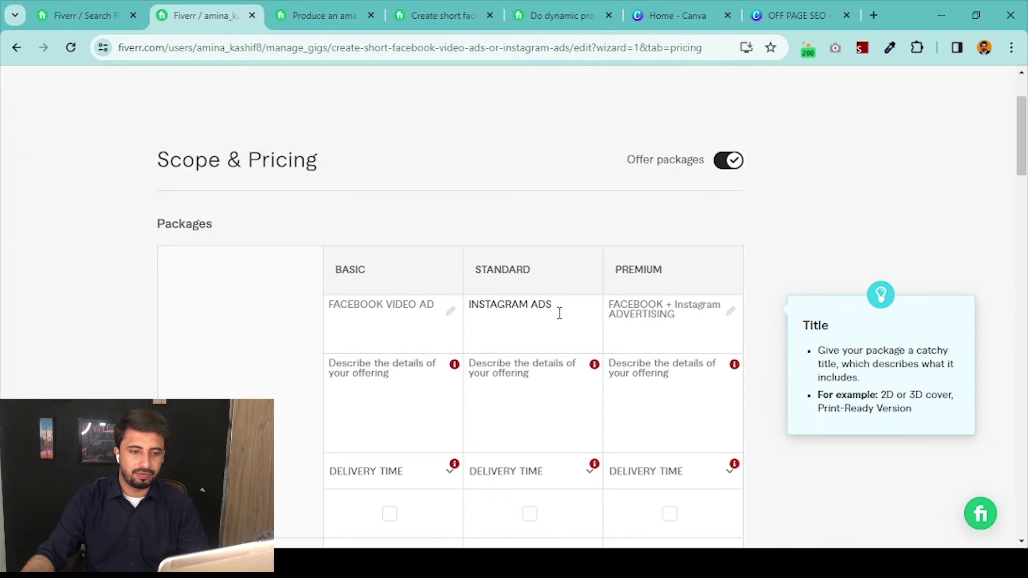
Replace the text in the Word document with the Premium package name and change it to UPPERCASE
triple_click(678, 324)
key("alt+Tab")
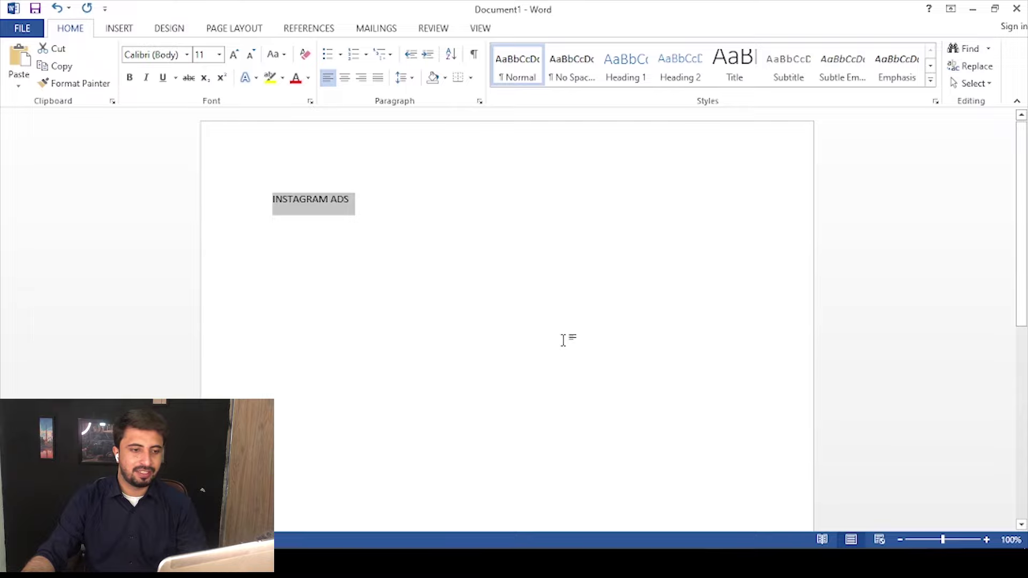
key("ctrl+v")
key("ctrl+a")
left_click(276, 54)
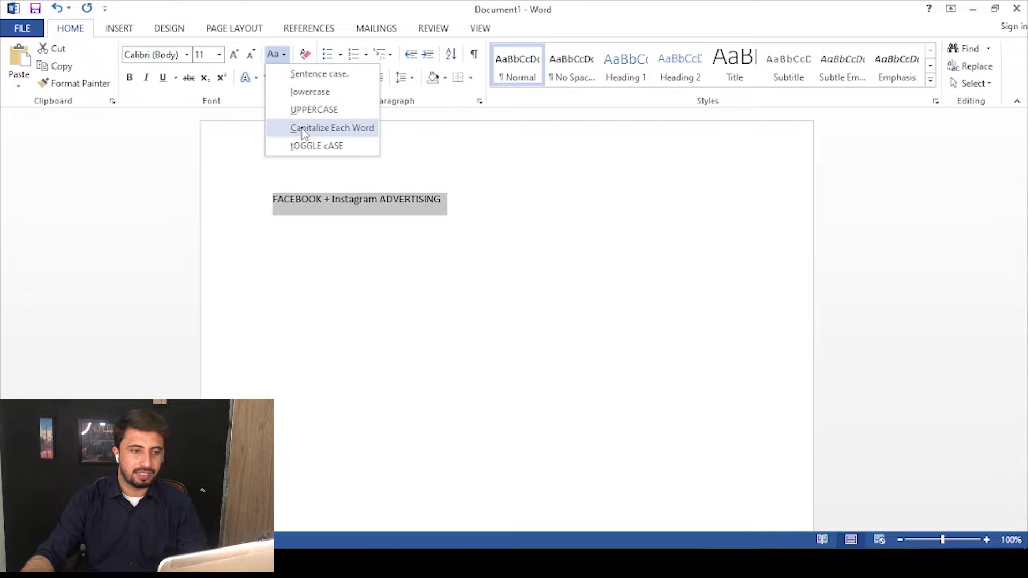
left_click(313, 109)
Copy the uppercase text "FACEBOOK + INSTAGRAM ADVERTISING" from Word and paste it over the Premium package name in the gig form
key("ctrl+c")
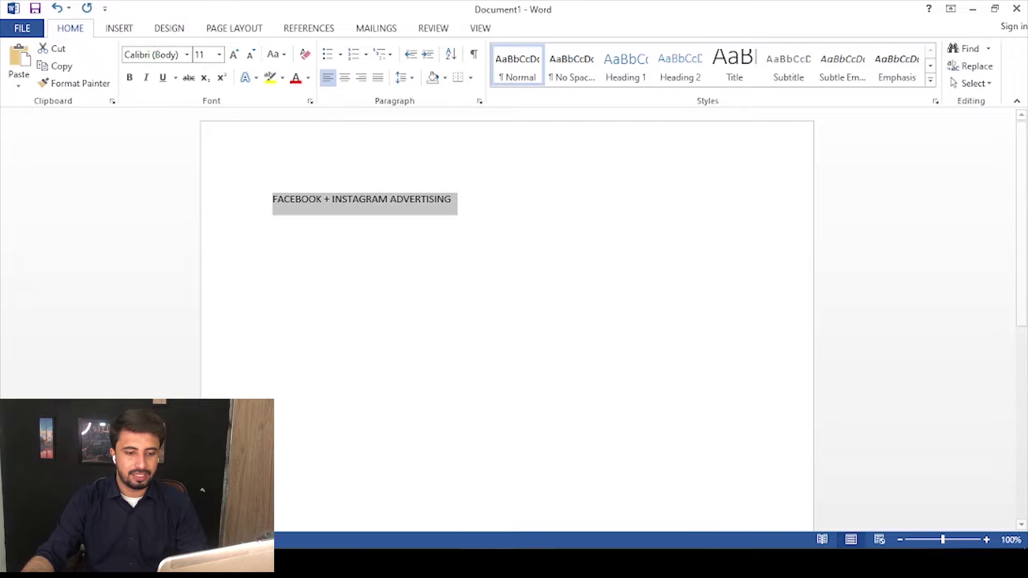
key("alt+Tab")
left_click(698, 340)
key("ctrl+v")
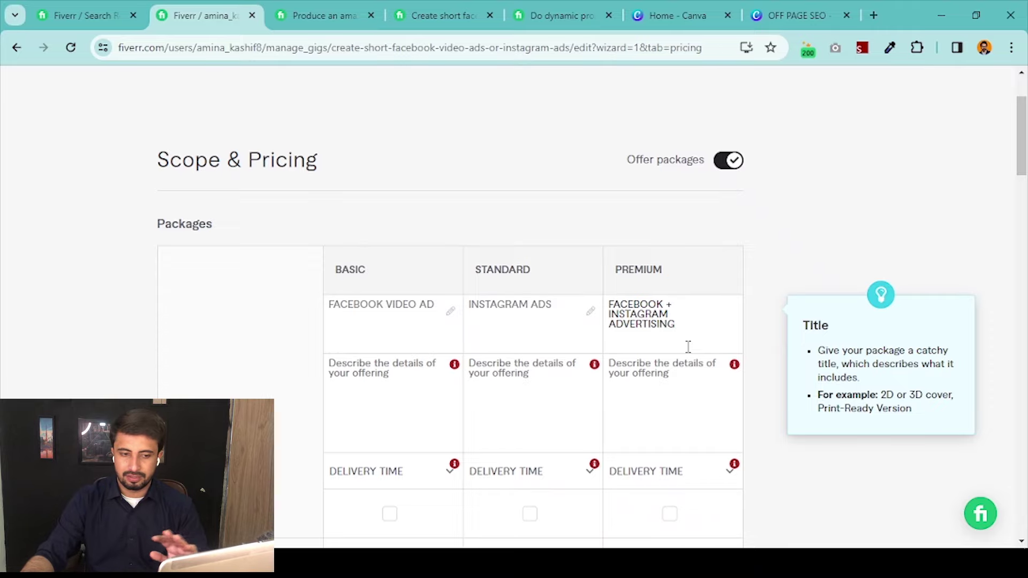
key("Tab")
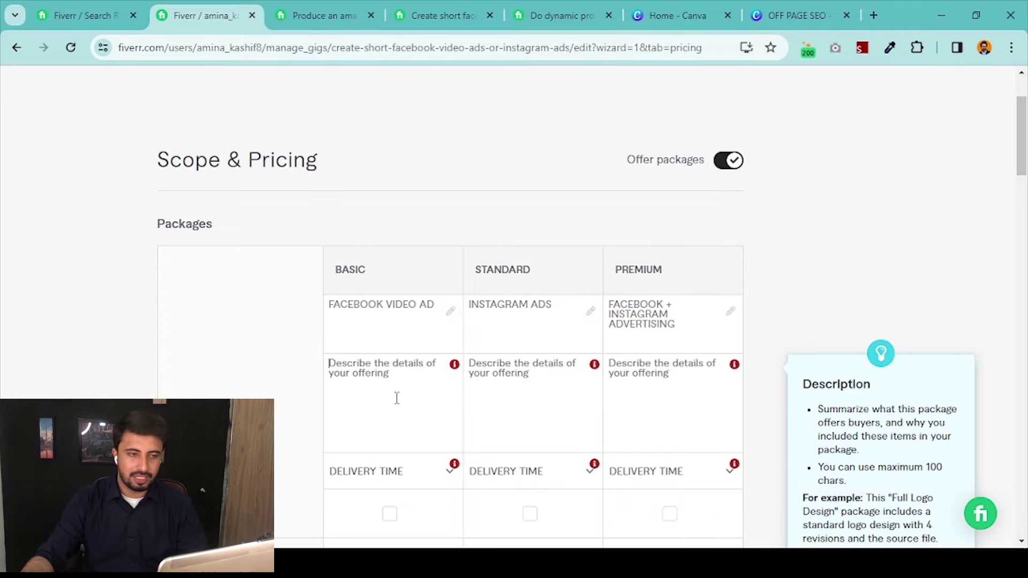
left_click(118, 110)
left_click(111, 7)
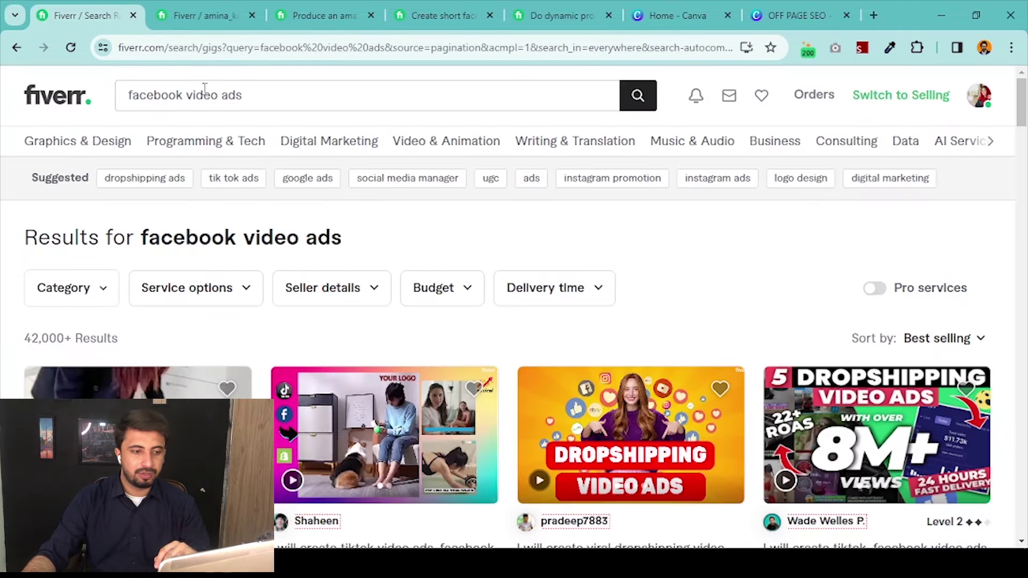
key("ctrl+Tab")
key("ctrl+Tab")
key("ctrl+shift+Tab")
key("ctrl+shift+Tab")
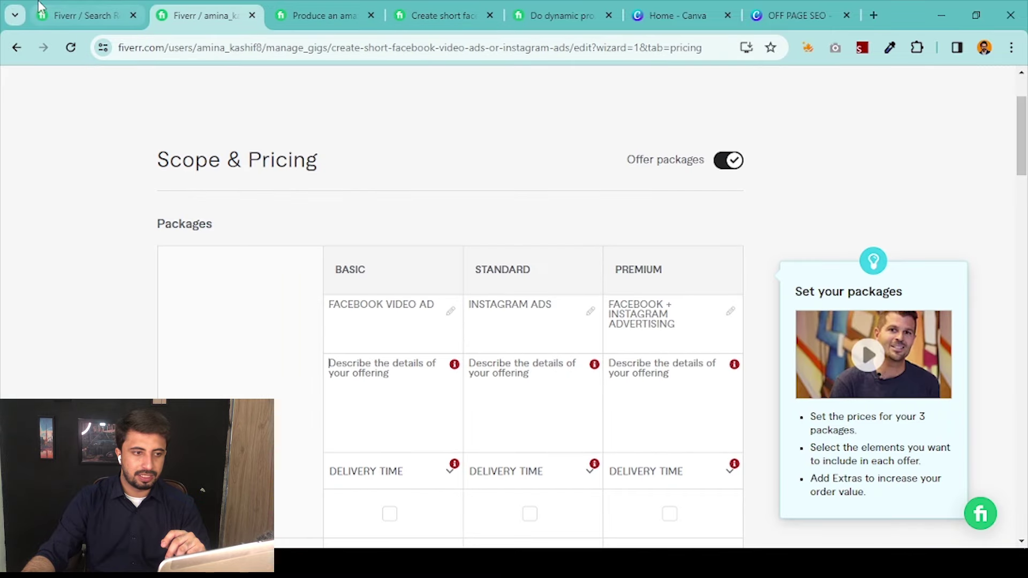
left_click(480, 7)
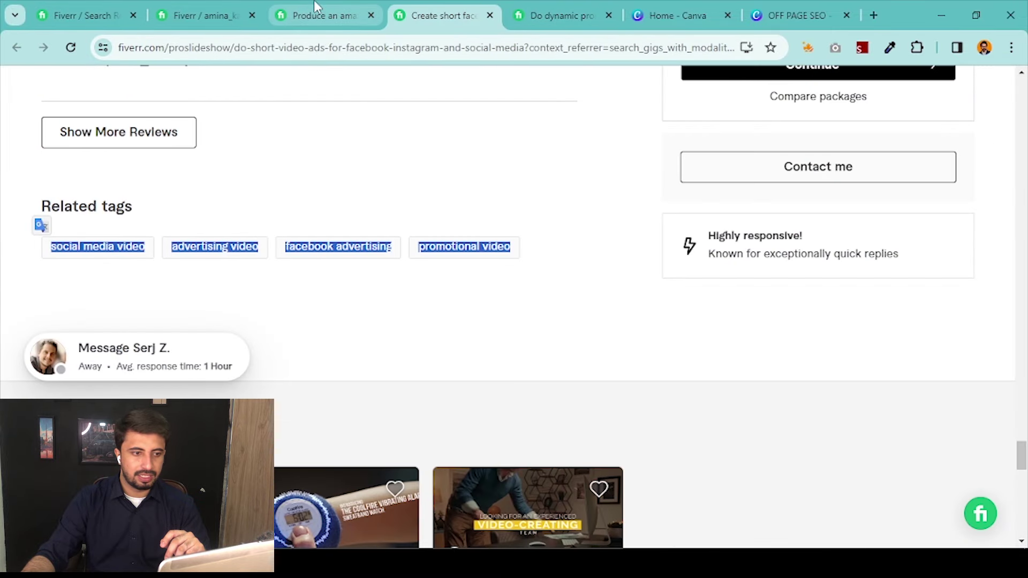
left_click(203, 15)
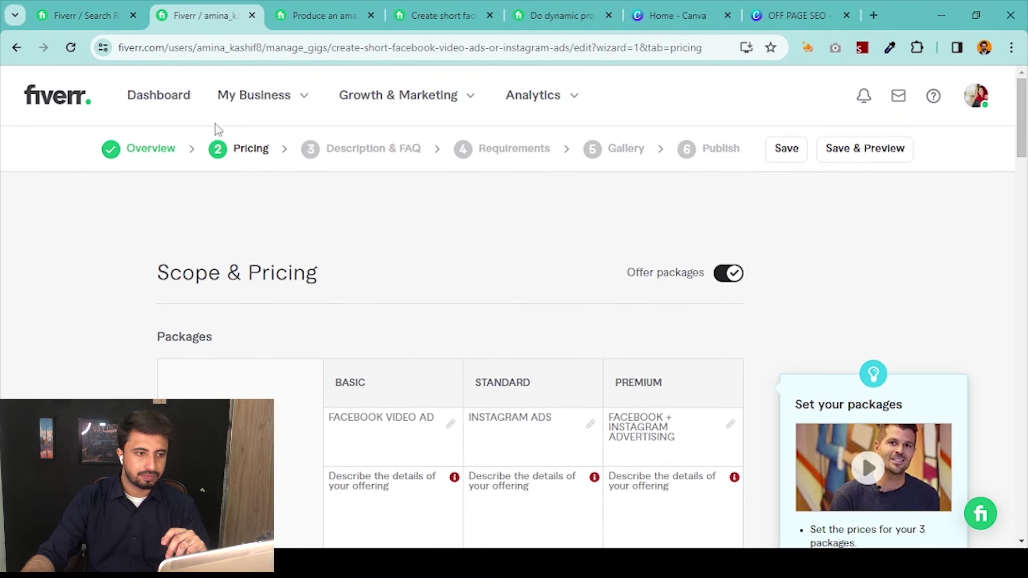
Open the seller dashboard in a separate tab beside the gig form, and return to the Basic package's description on the pricing page
middle_click(179, 102)
left_click_drag(267, 14, 177, 15)
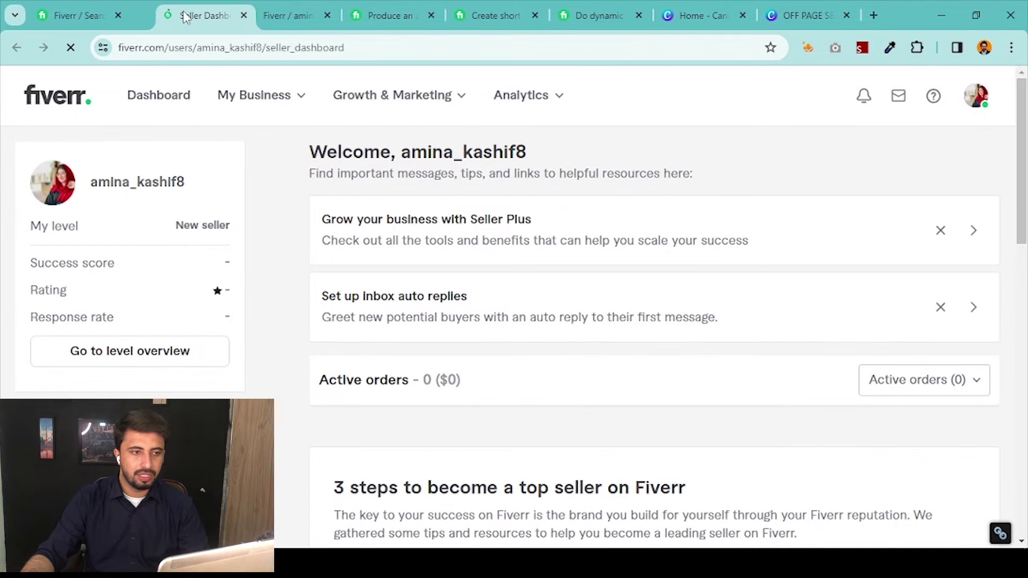
key("ctrl+Tab")
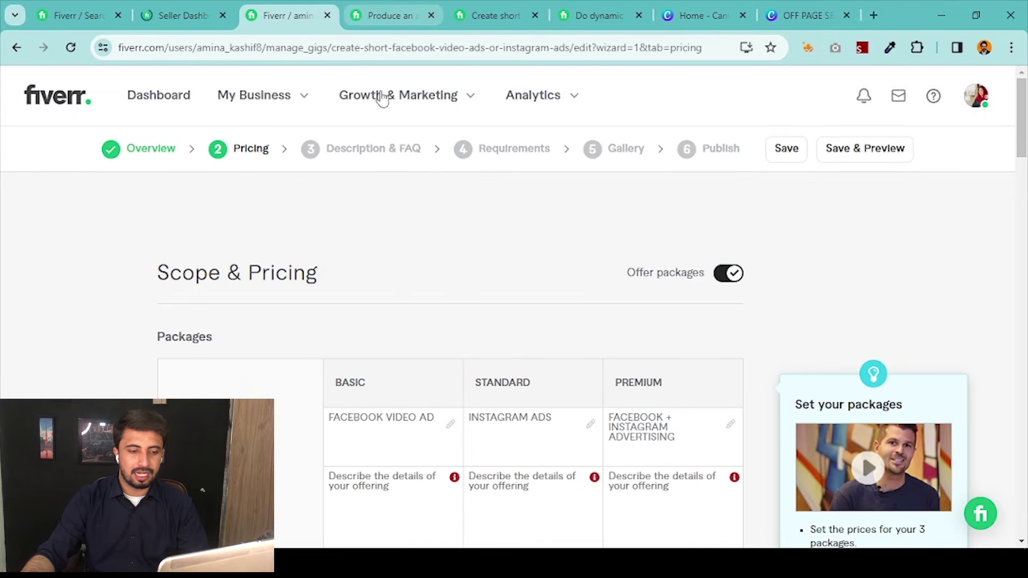
scroll(382, 99, "down", 4)
left_click(417, 292)
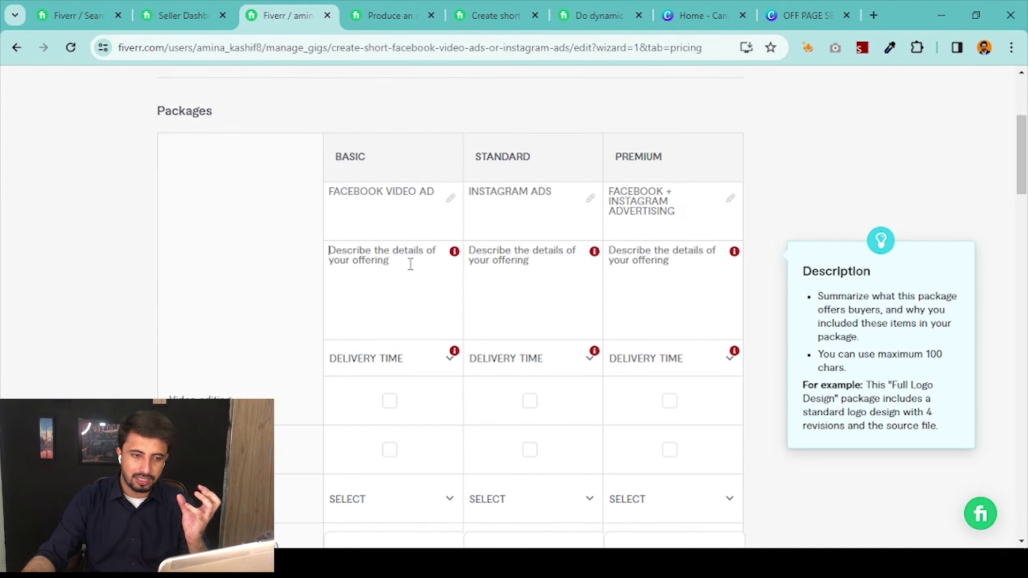
Search Google for "emojipedia" in a new tab, open the Emojipedia website and place its tab right after the gig form
left_click(873, 14)
type("emojipedia")
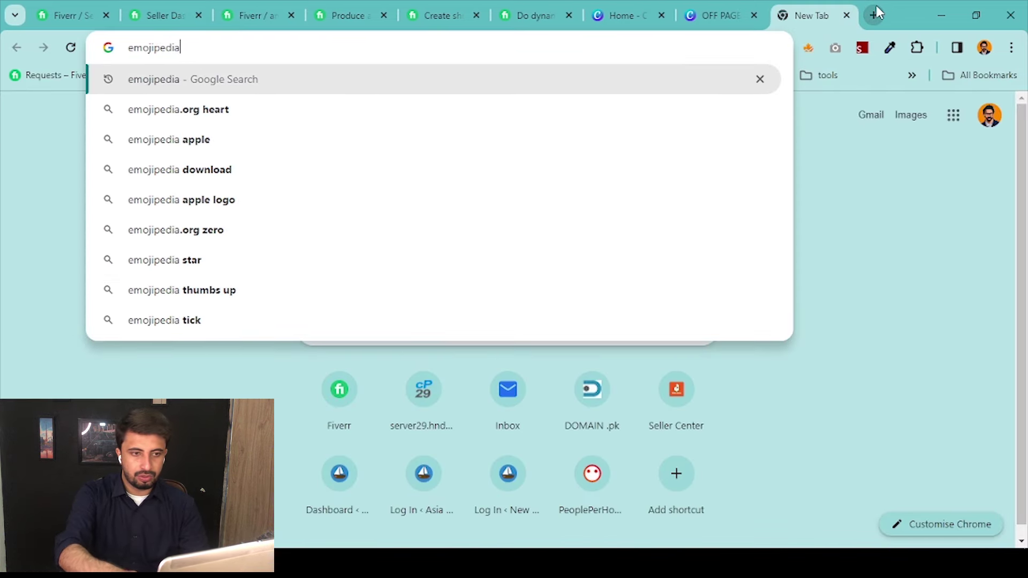
key("Return")
left_click(750, 9)
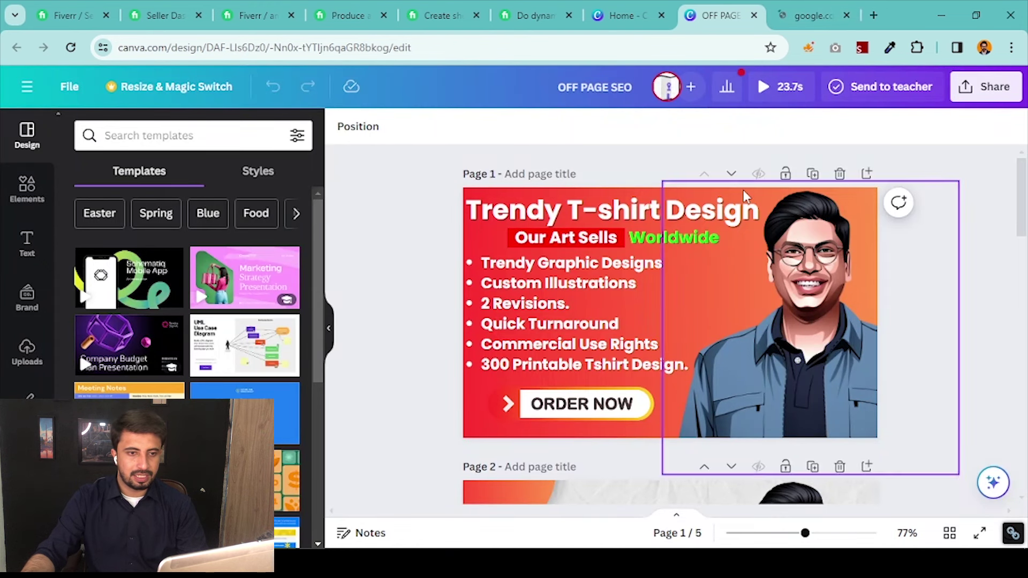
left_click(796, 6)
left_click(696, 11)
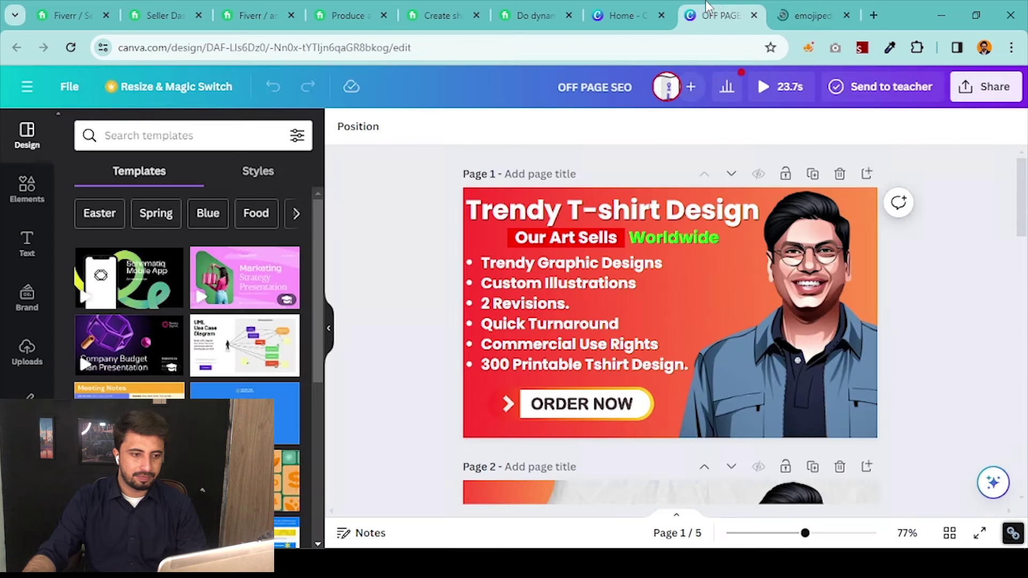
left_click(818, 6)
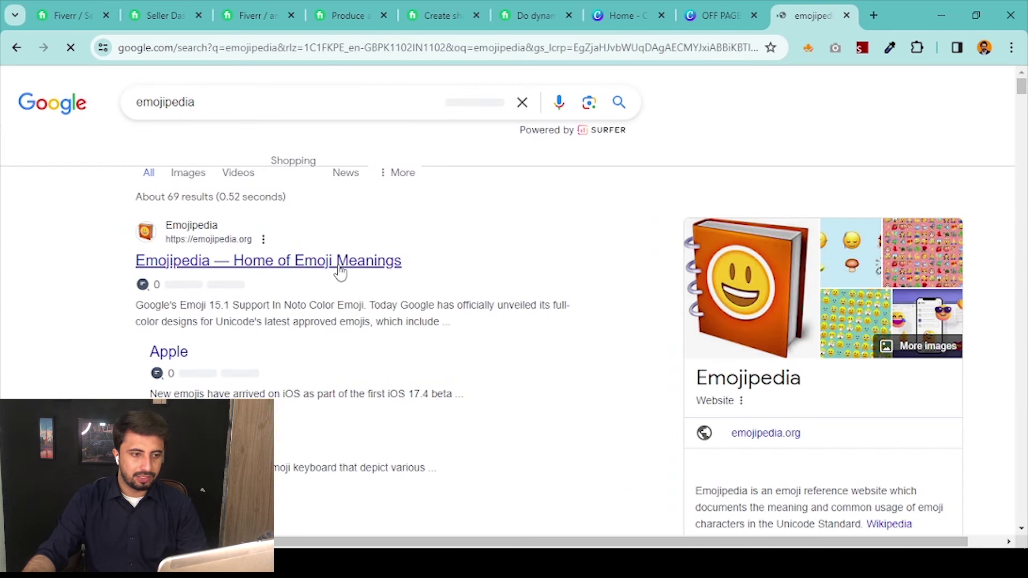
left_click(399, 263)
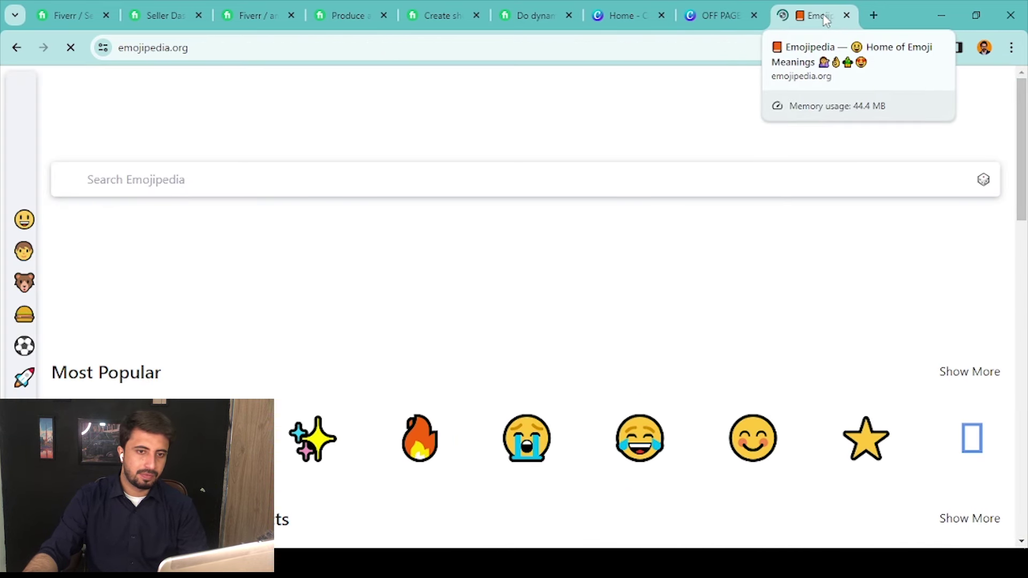
left_click_drag(812, 19, 344, 16)
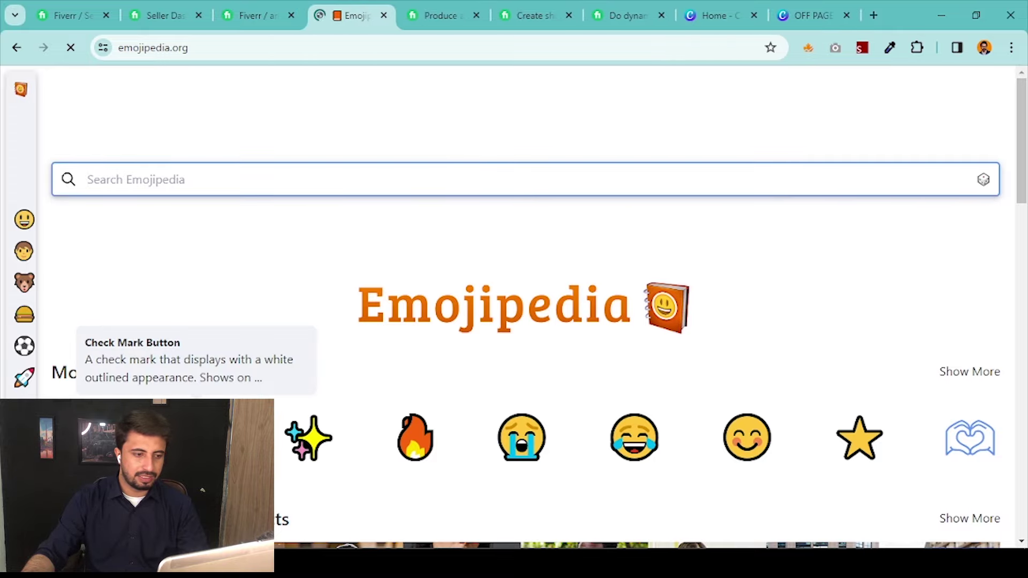
Copy the Check Mark Button emoji from Emojipedia and paste it into the Basic package's description in the gig form
left_click(196, 428)
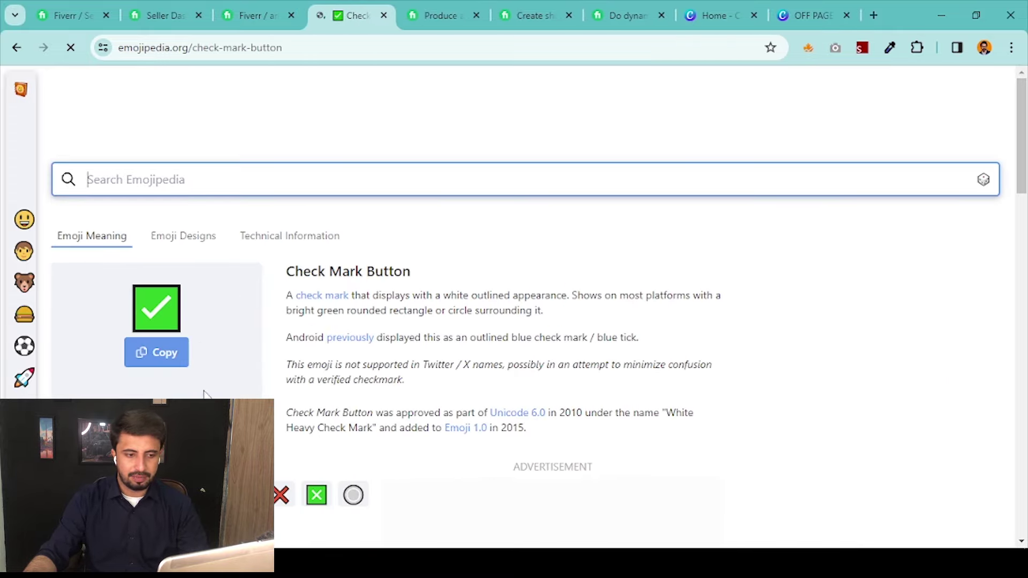
left_click(177, 356)
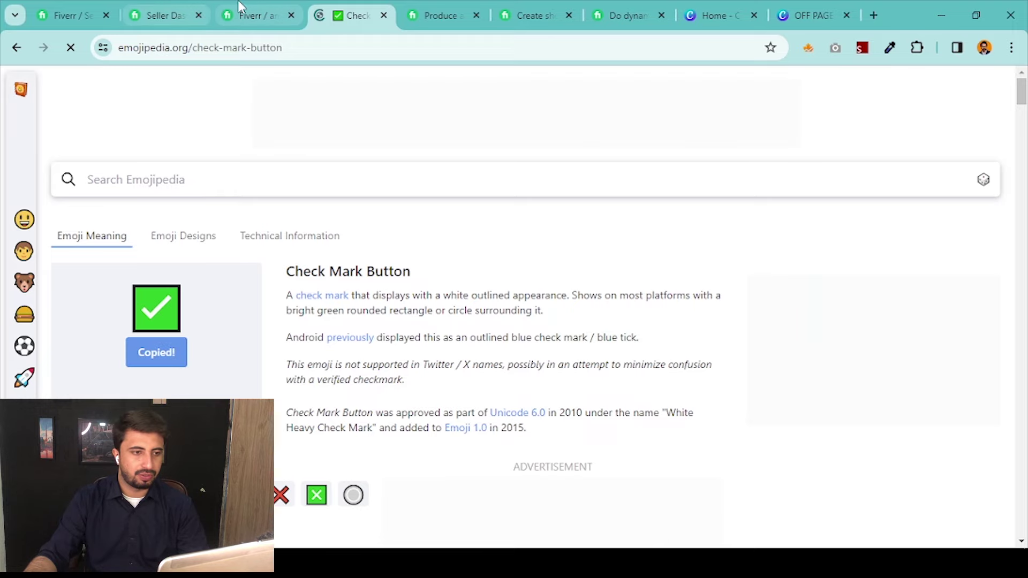
left_click(252, 15)
left_click(407, 297)
key("ctrl+v")
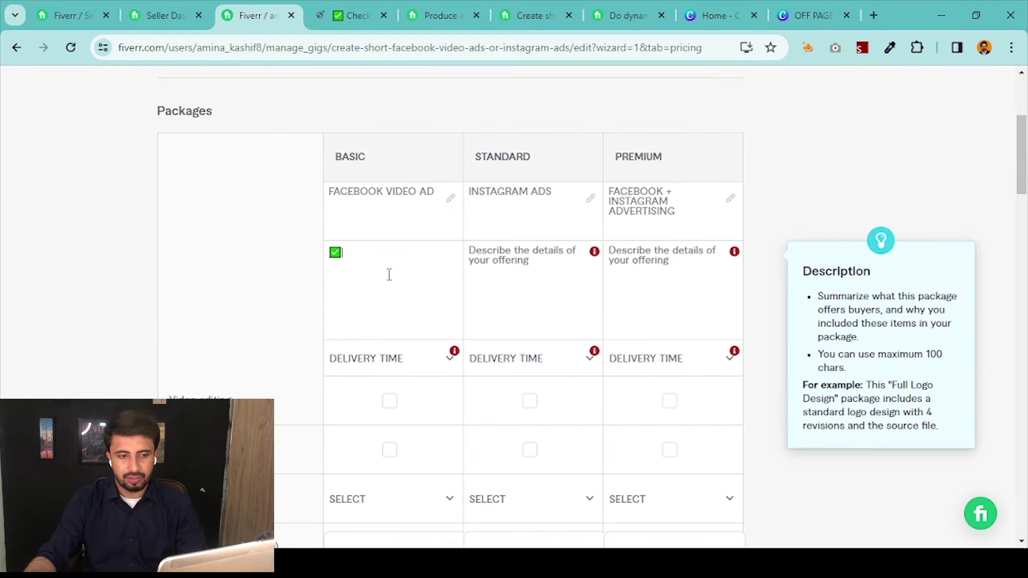
mouse_move(364, 236)
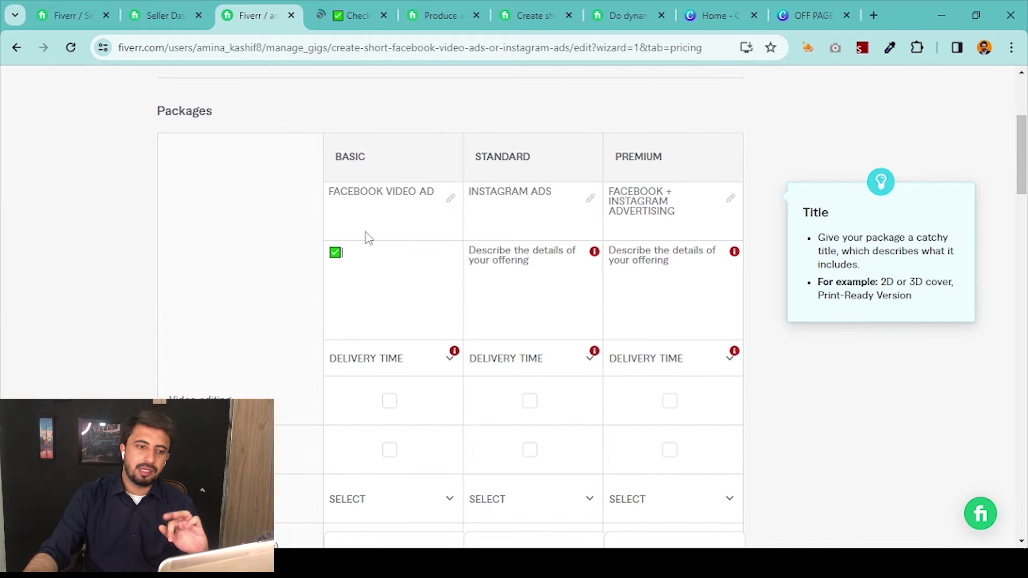
mouse_move(397, 243)
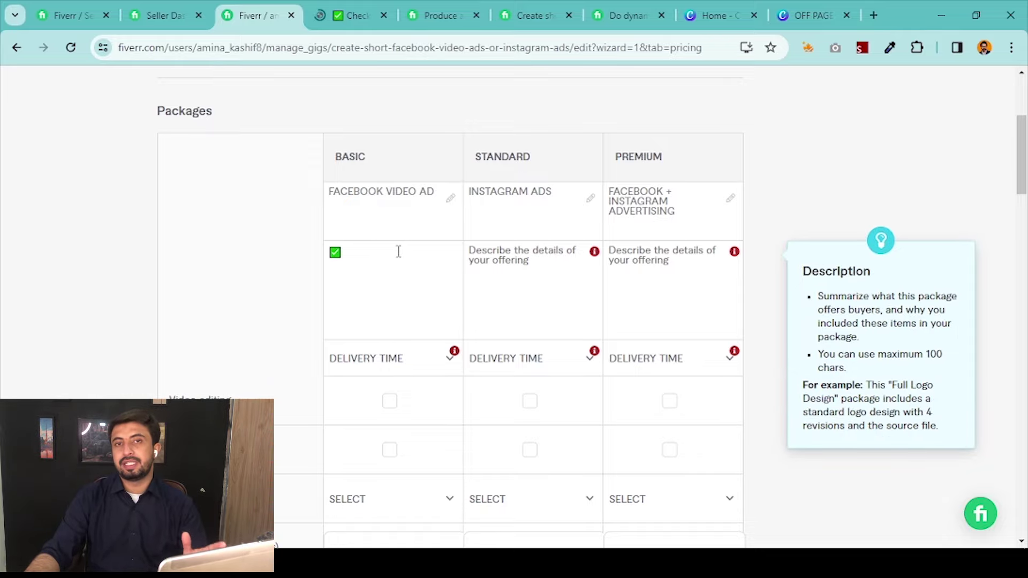
Review the Basic package description on the competing gig "I will produce an amazing video ads for facebook youtube instagram"
left_click(447, 10)
scroll(444, 140, "up", 10)
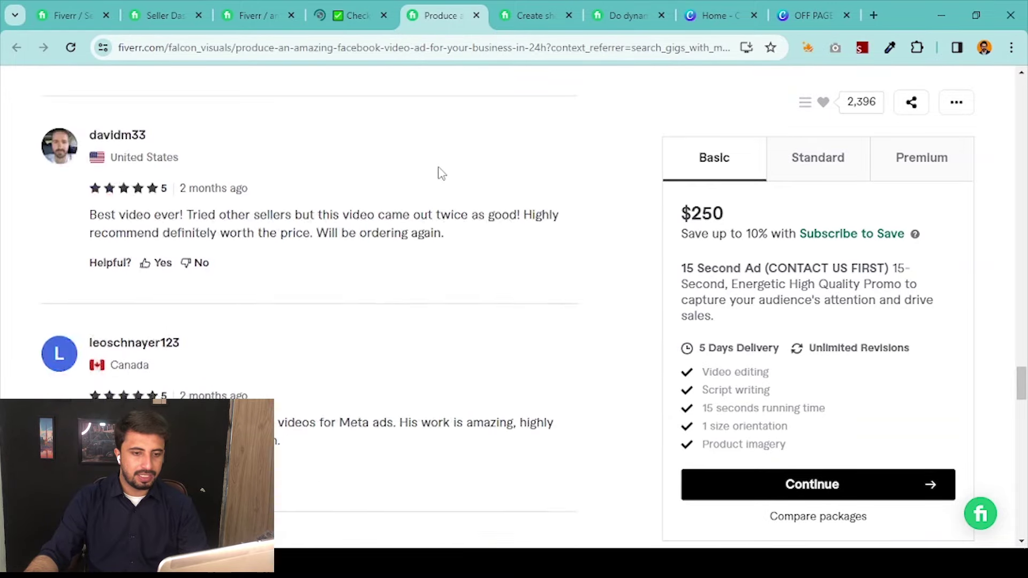
scroll(442, 173, "up", 20)
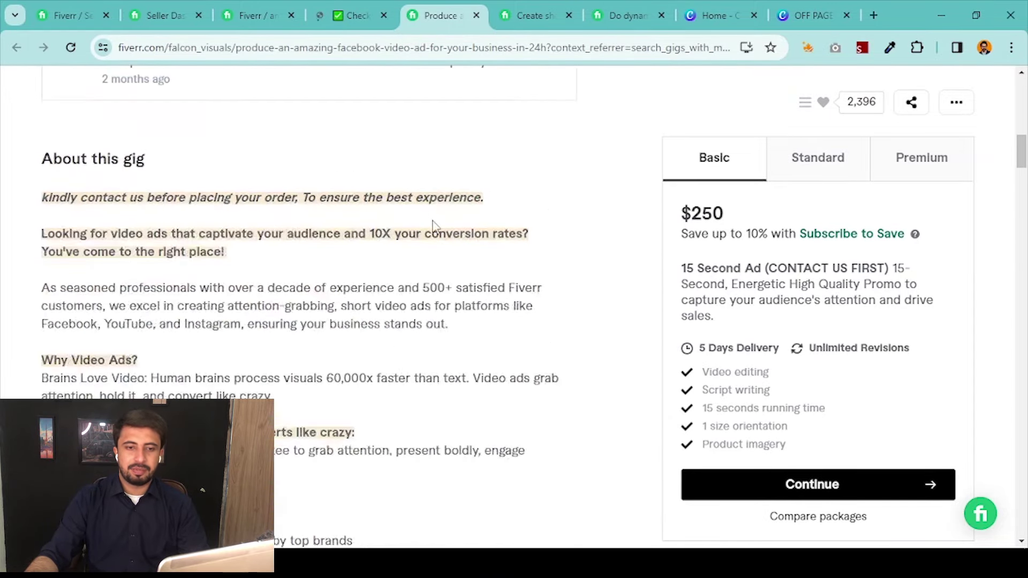
scroll(437, 226, "up", 12)
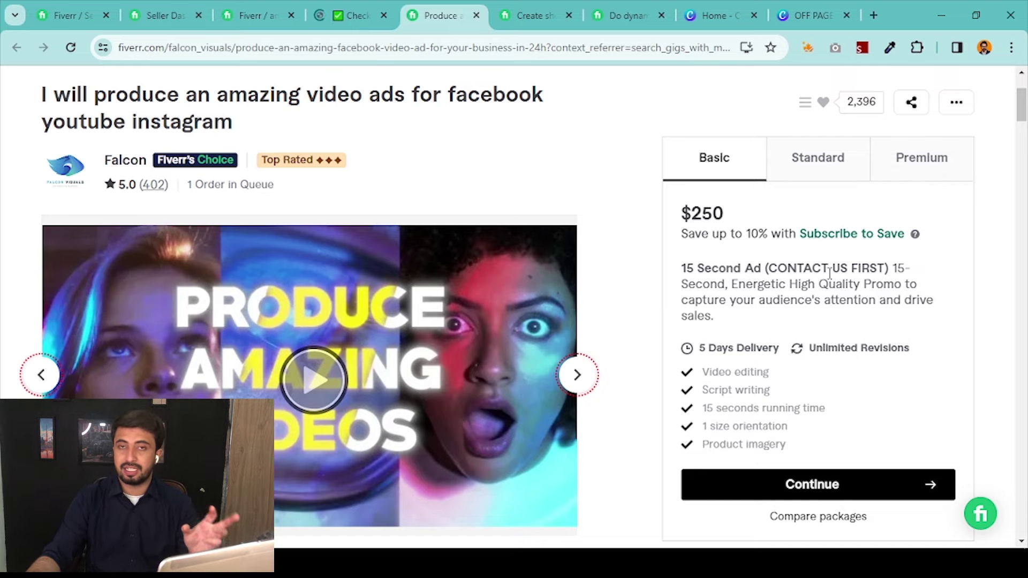
Examine the gig details and Basic package wording on the competing gig "I will create short facebook video ads or instagram ads"
left_click(530, 15)
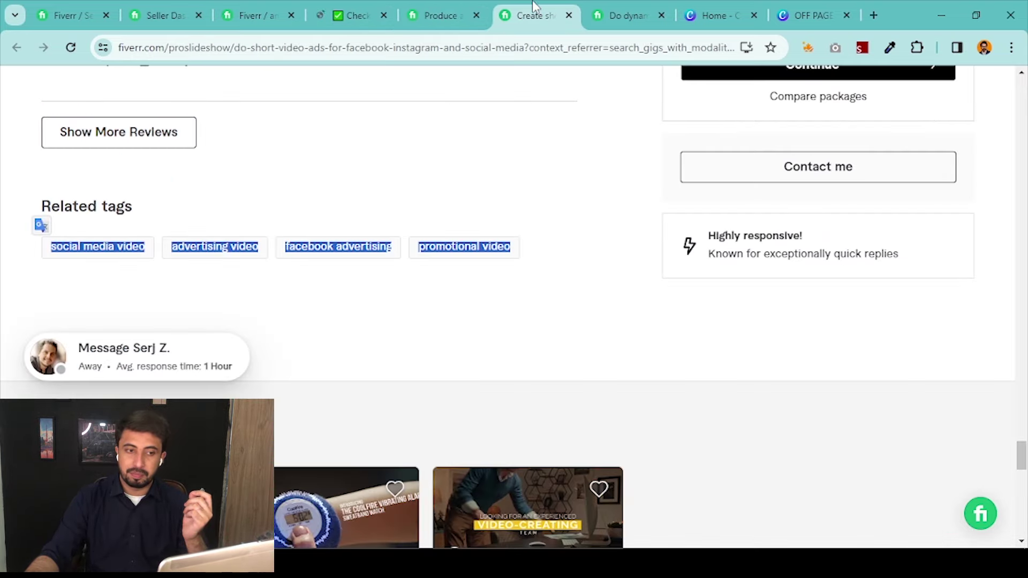
scroll(578, 245, "up", 3)
scroll(577, 244, "up", 15)
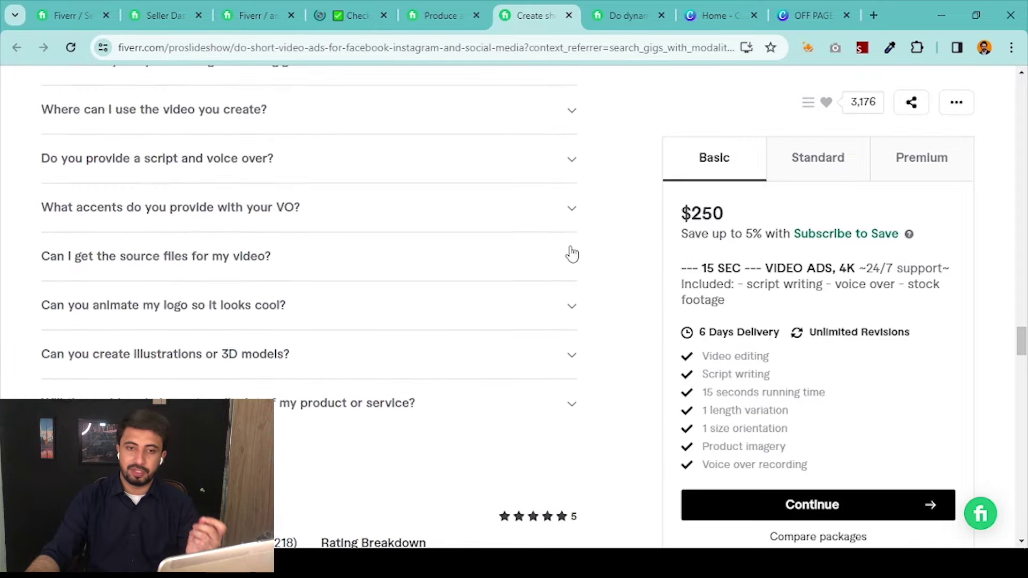
scroll(570, 251, "up", 15)
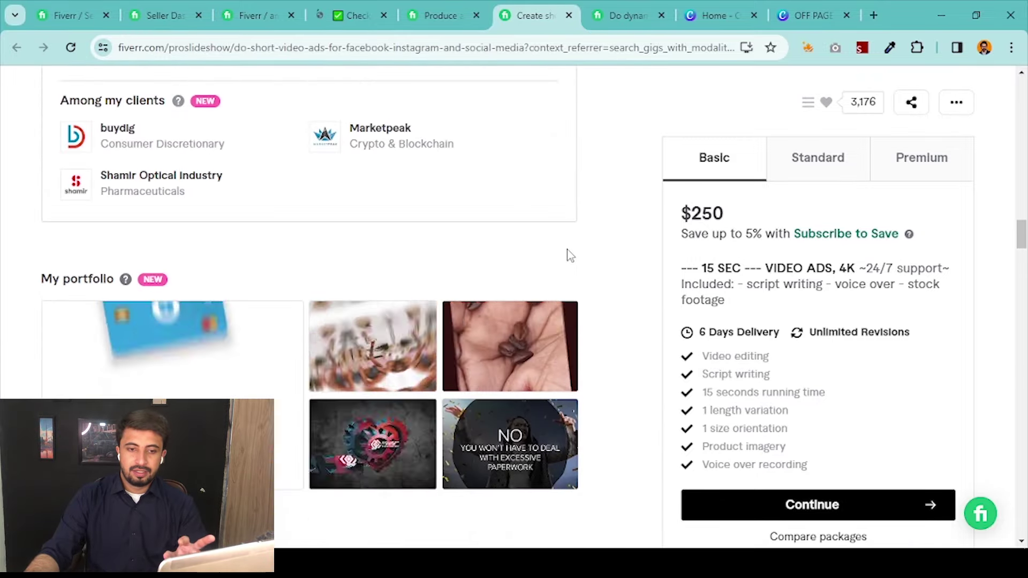
scroll(570, 255, "up", 7)
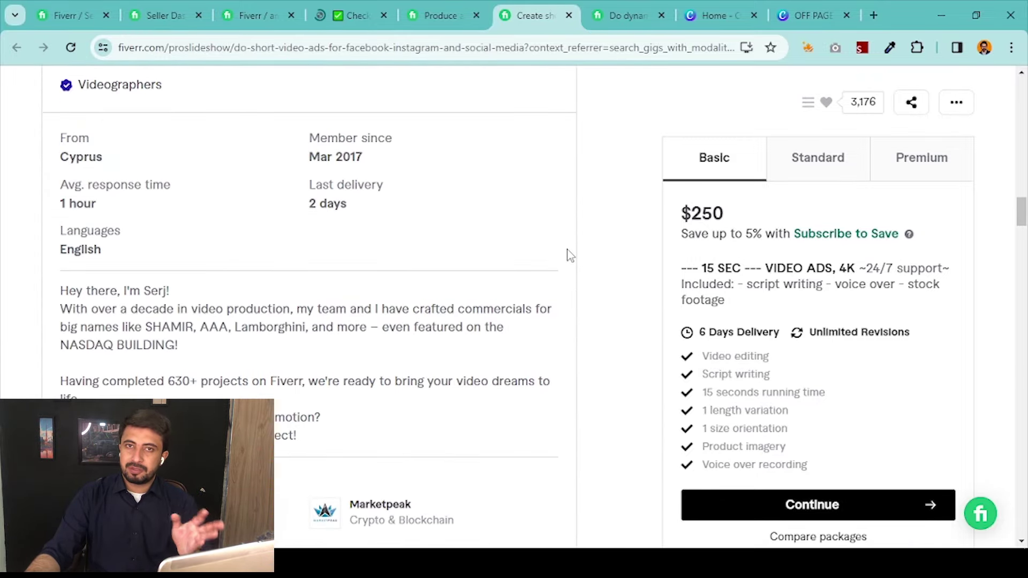
scroll(569, 254, "up", 10)
scroll(569, 263, "up", 5)
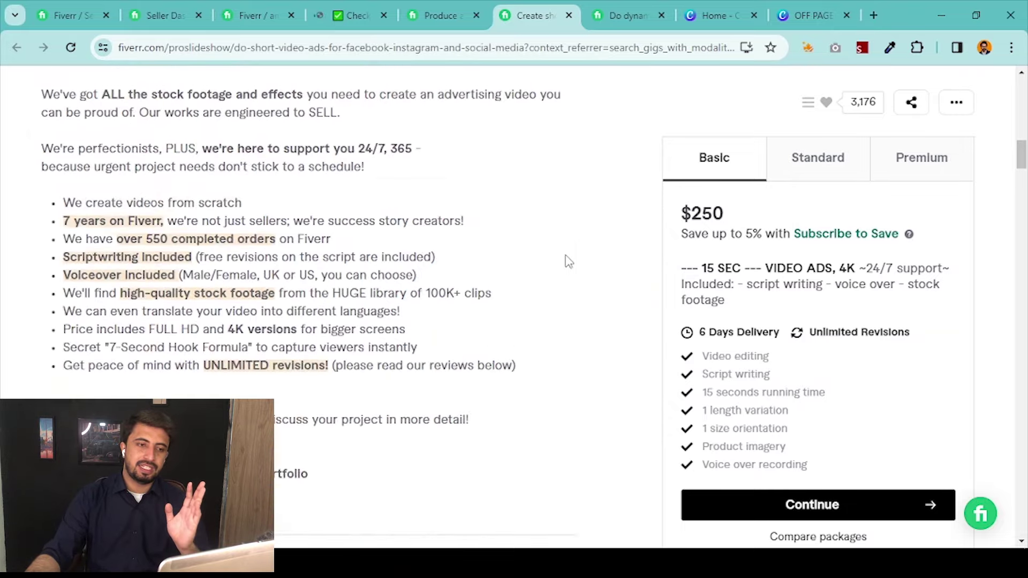
scroll(569, 263, "up", 10)
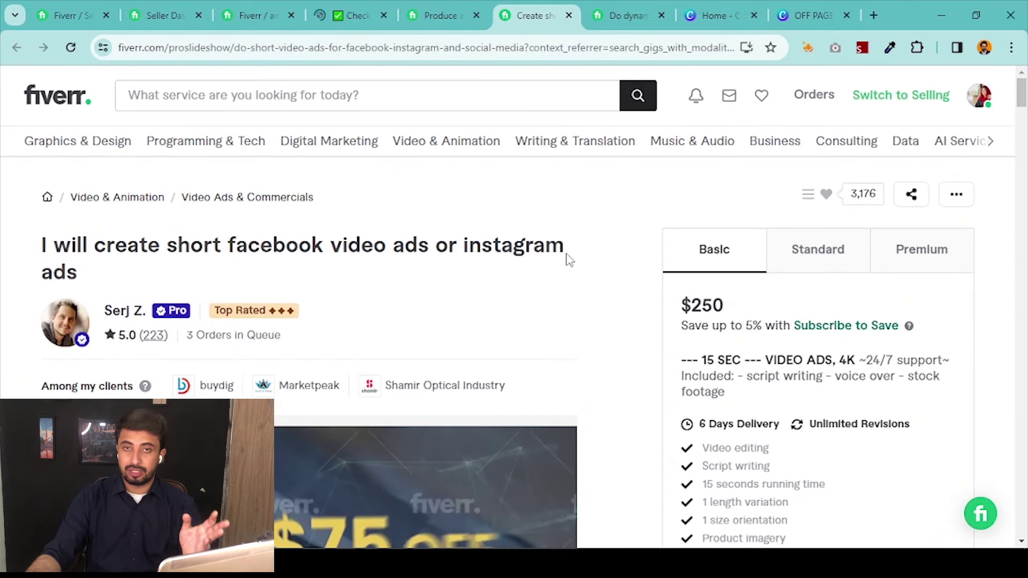
scroll(578, 254, "down", 4)
scroll(576, 260, "up", 3)
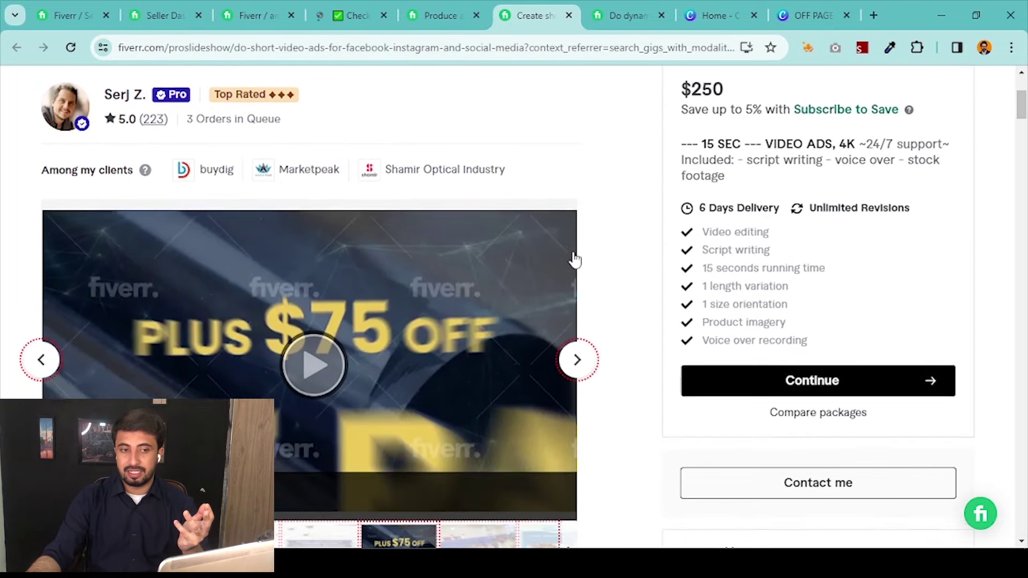
left_click_drag(765, 318, 686, 287)
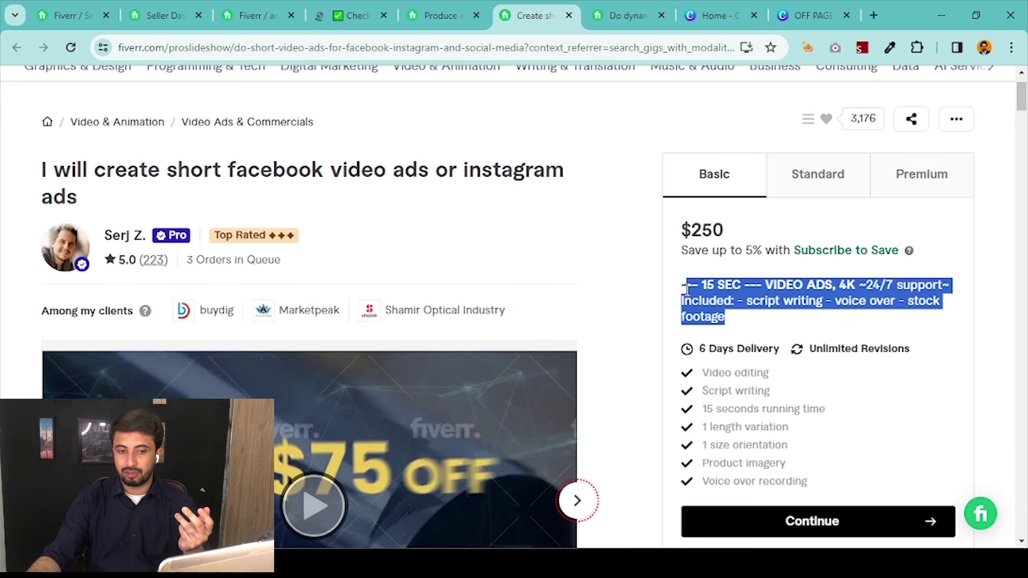
left_click(728, 301)
key("ctrl+shift+Tab")
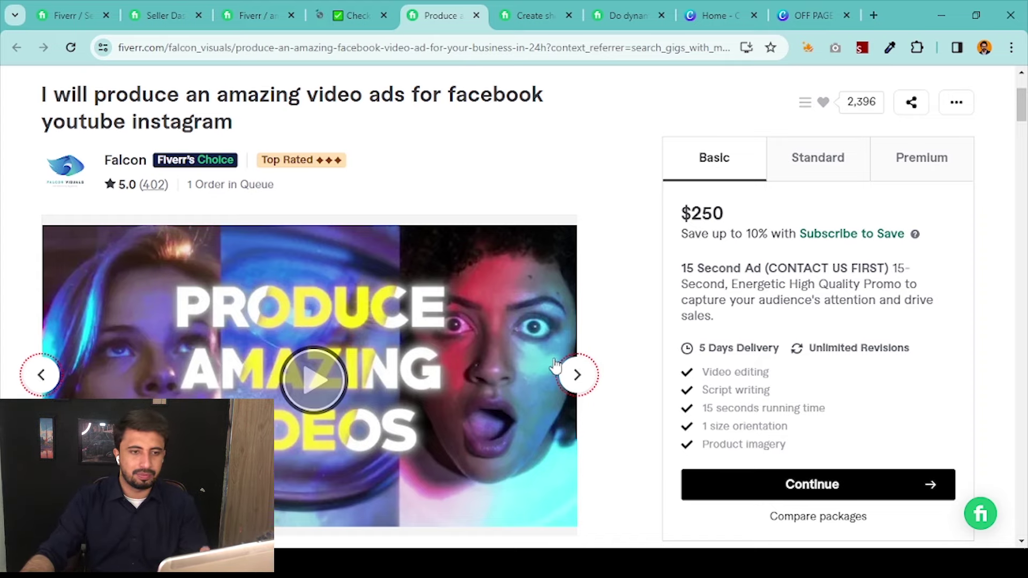
left_click(530, 15)
left_click(405, 7)
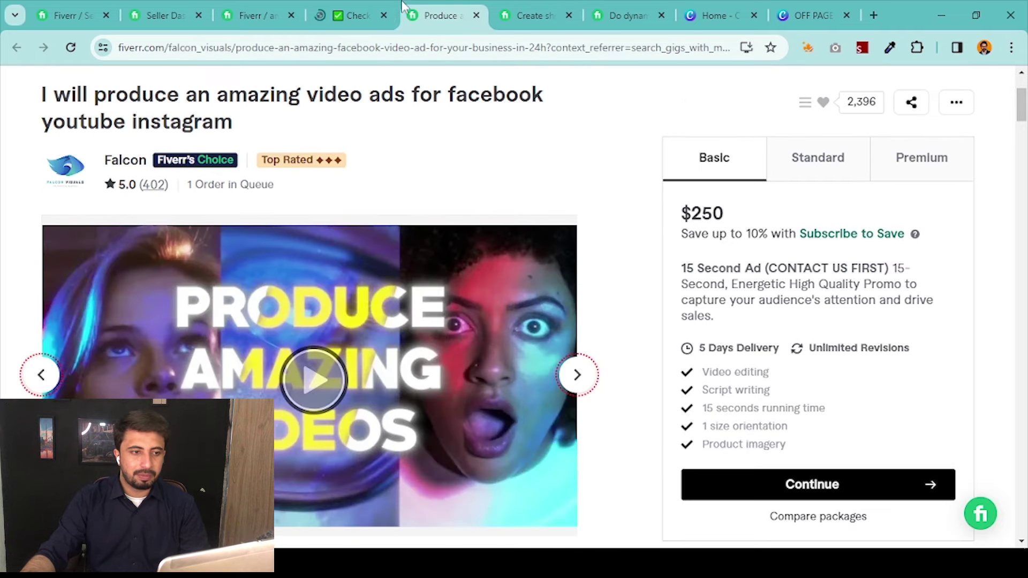
left_click(351, 15)
left_click(262, 15)
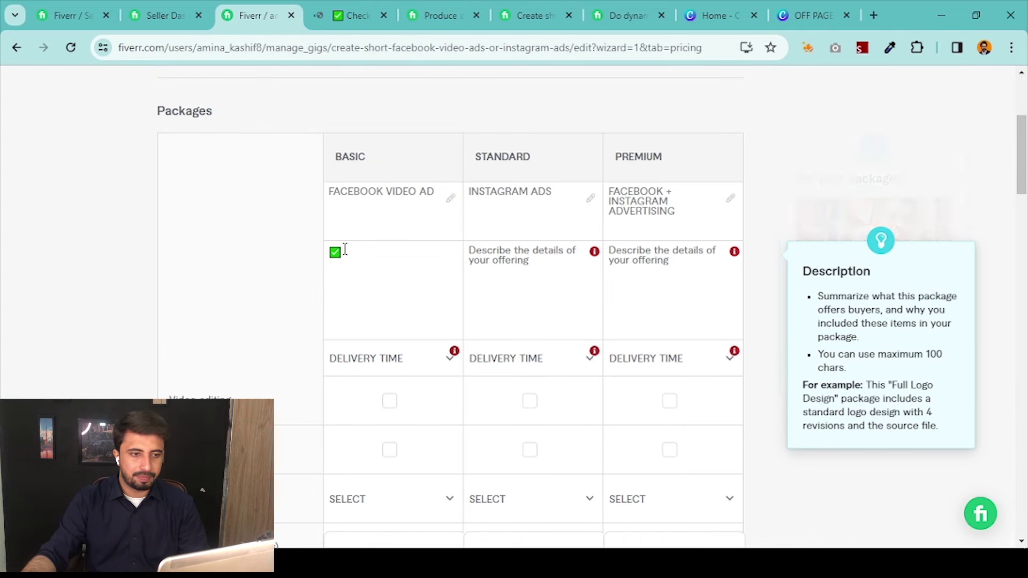
Copy "15 SEC --- VIDEO ADS" from the competing gig "I will create short facebook video ads or instagram ads" into the Basic package's description, after the check mark
left_click(449, 15)
left_click(516, 7)
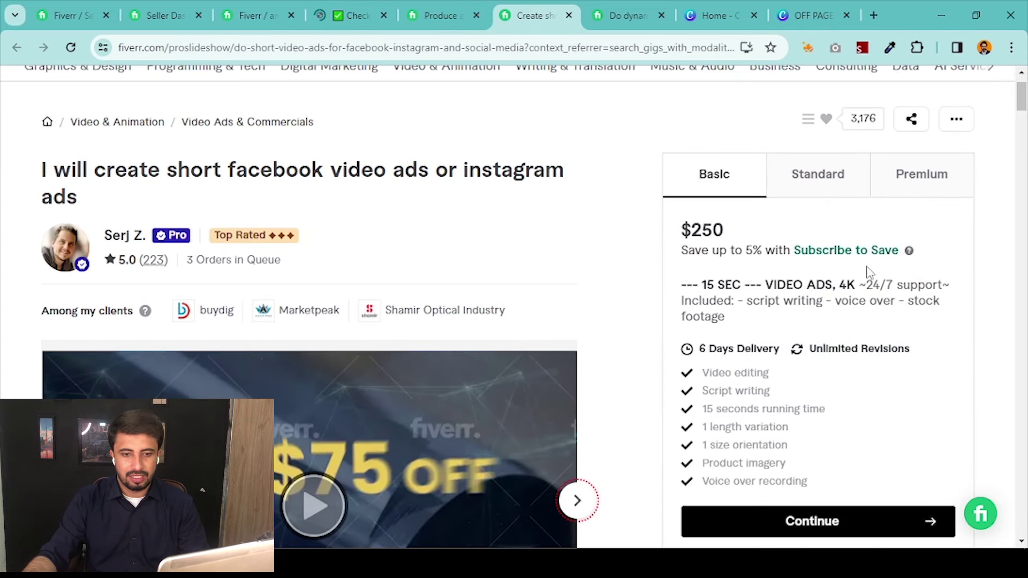
left_click_drag(832, 289, 703, 285)
key("ctrl+c")
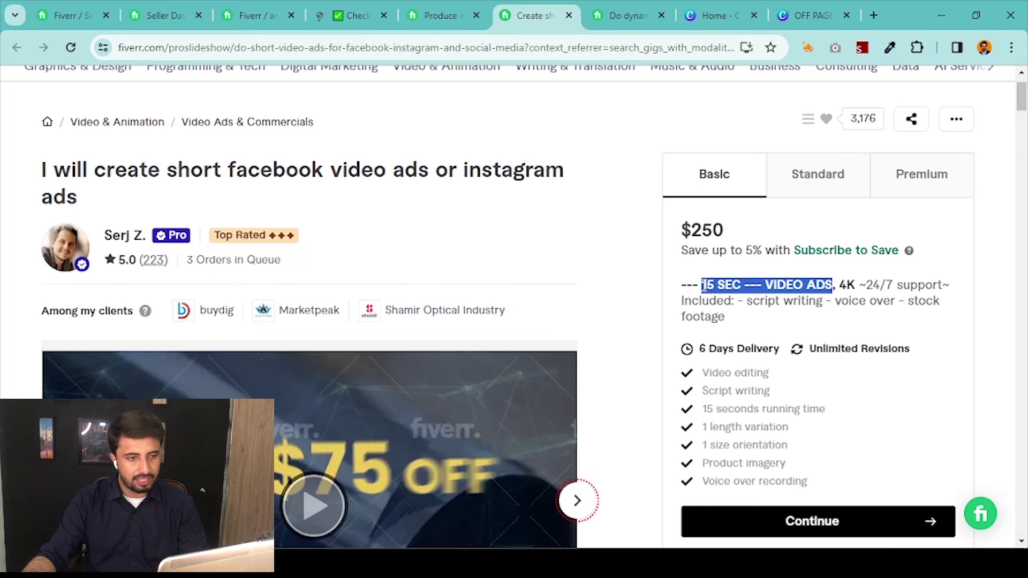
left_click(251, 15)
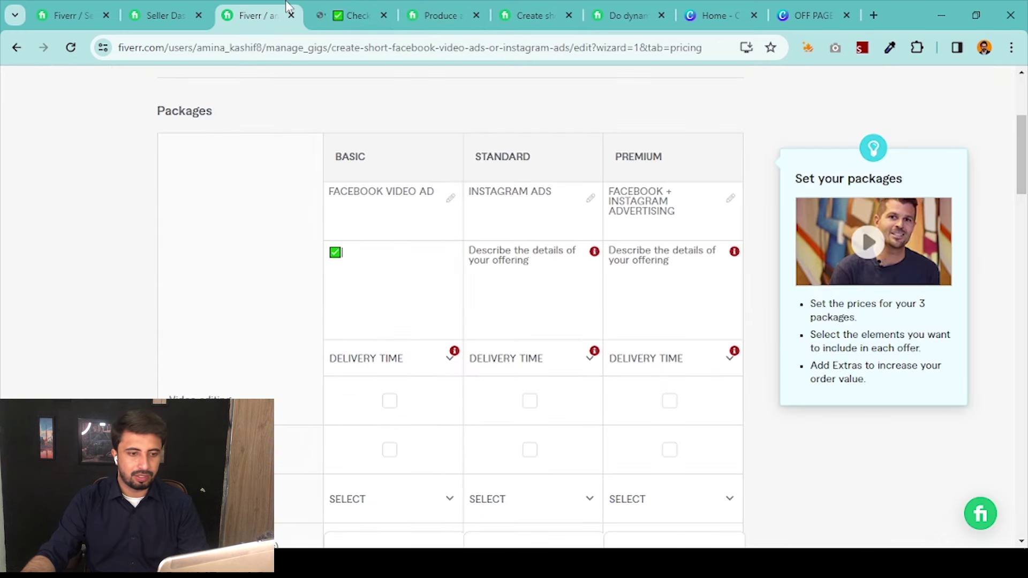
left_click(444, 246)
key("ctrl+v")
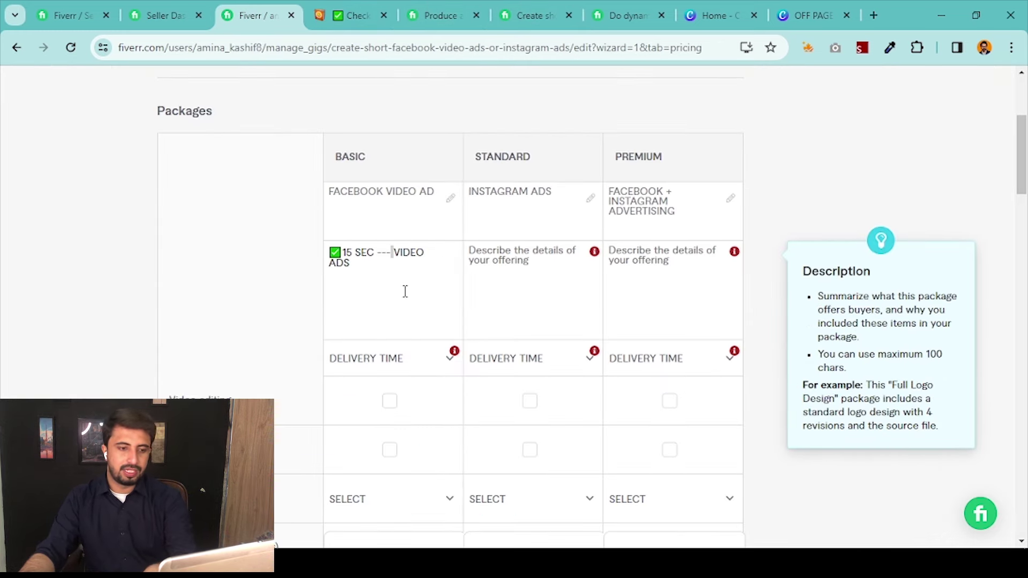
Shorten the Basic description's first line to "15 SEC -VIDEO ADS" and add a second check mark emoji on a new line
key("BackSpace")
key("BackSpace")
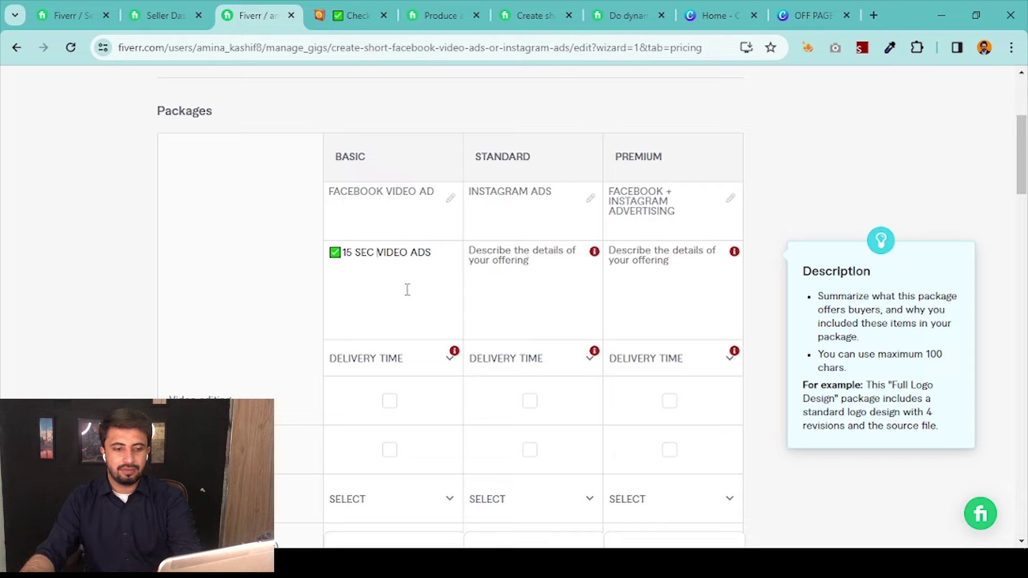
type("-")
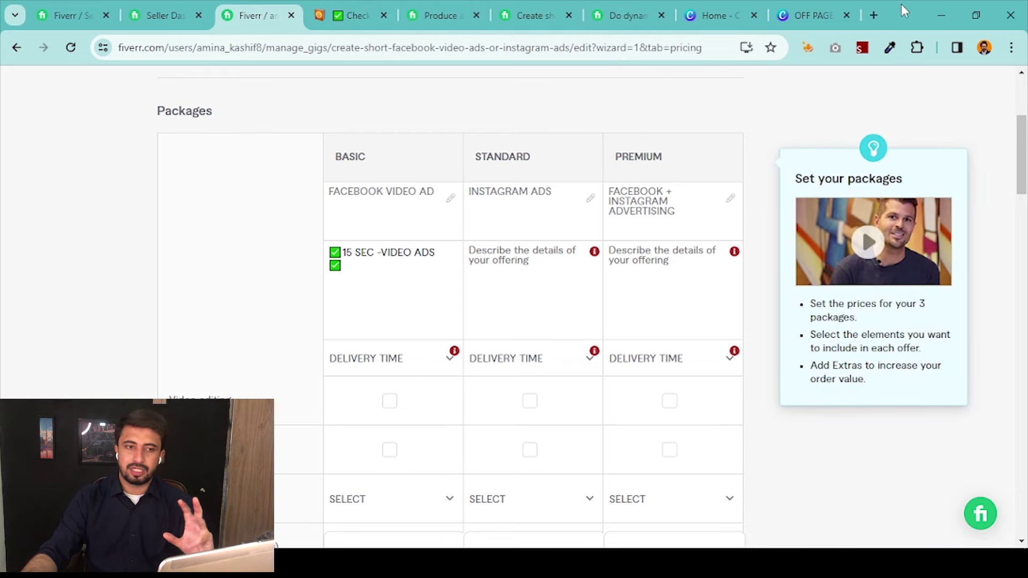
Search Google in a new tab for "boldmytect", follow the "bold my text" suggestion and open Capitalize My Title's Bold Text Generator
left_click(436, 8)
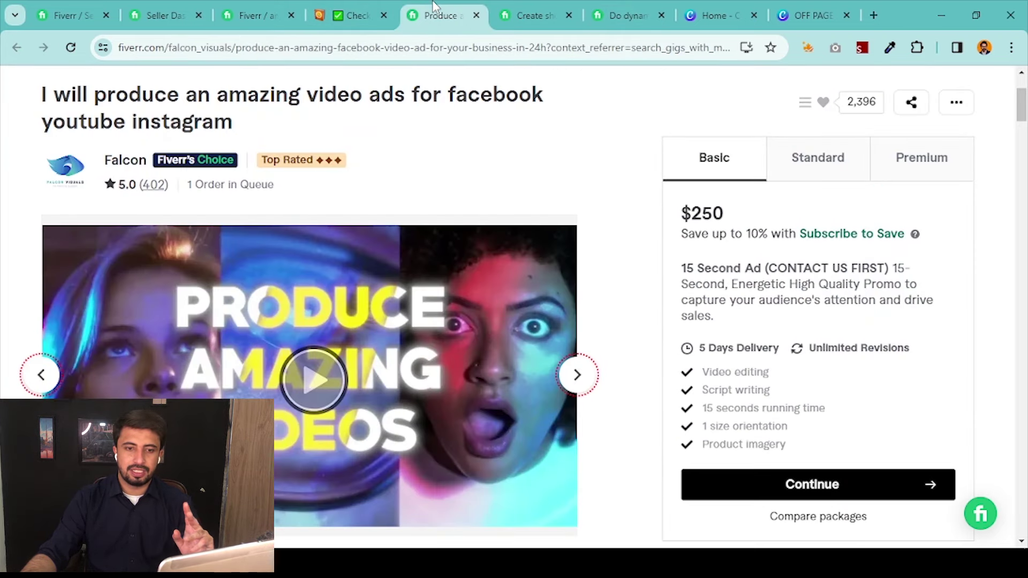
left_click(879, 6)
type("boldmyt")
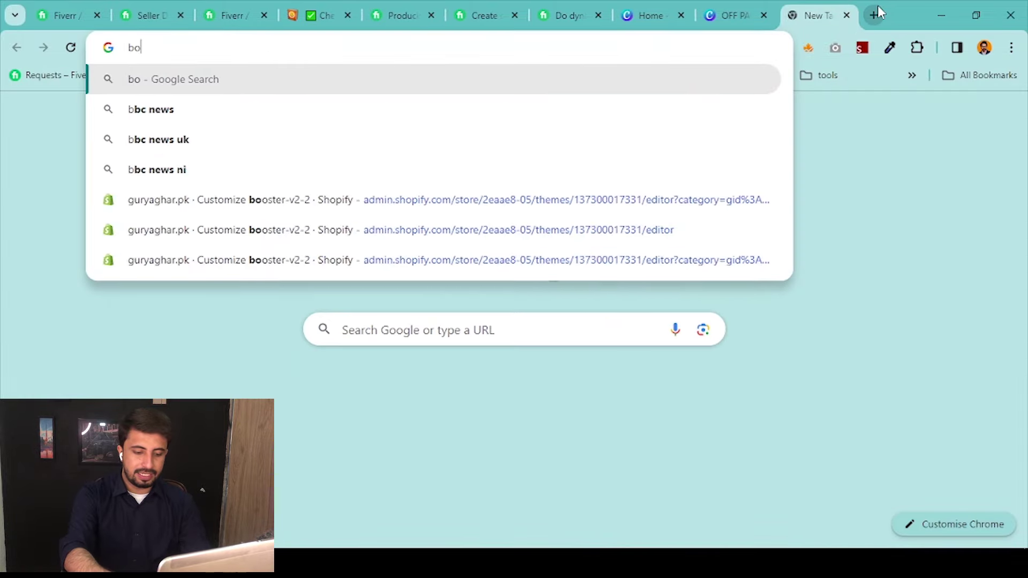
type("ect")
key("Return")
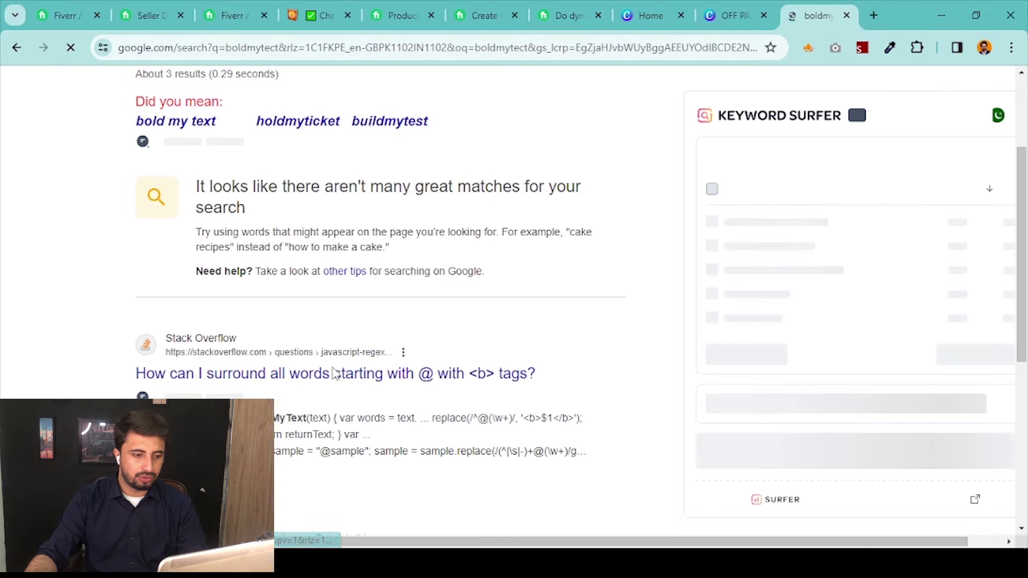
left_click(207, 273)
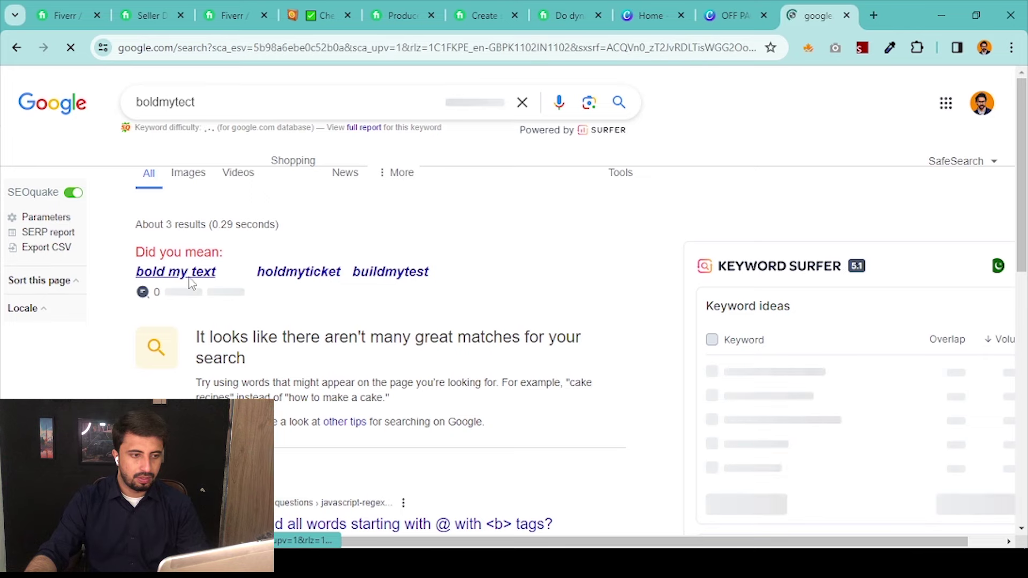
left_click(251, 268)
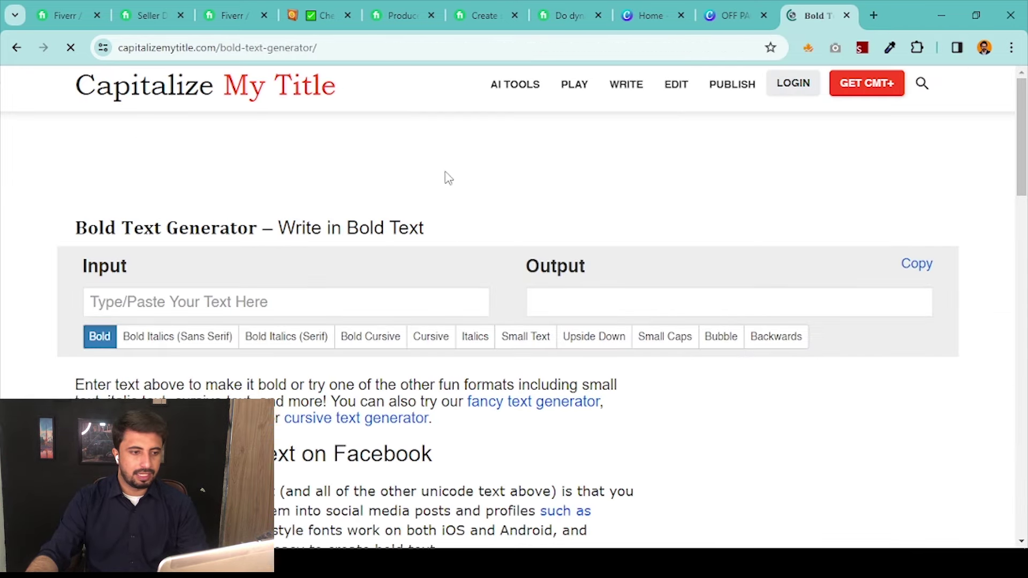
Place the Bold Text Generator tab right after the Emojipedia tab, before the competing gigs' tabs
left_click(299, 304)
left_click(399, 12)
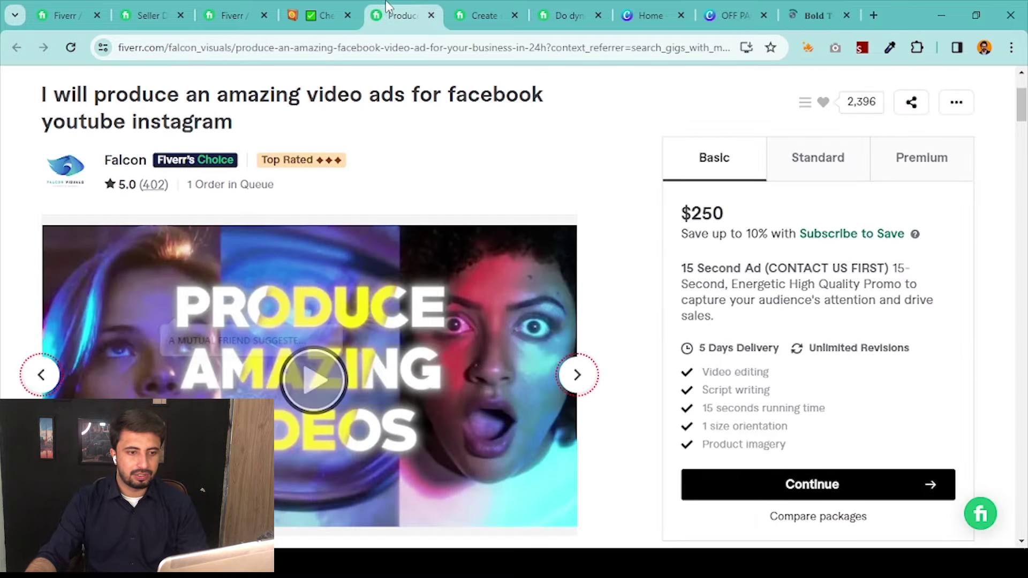
left_click(500, 7)
left_click_drag(825, 1, 410, 8)
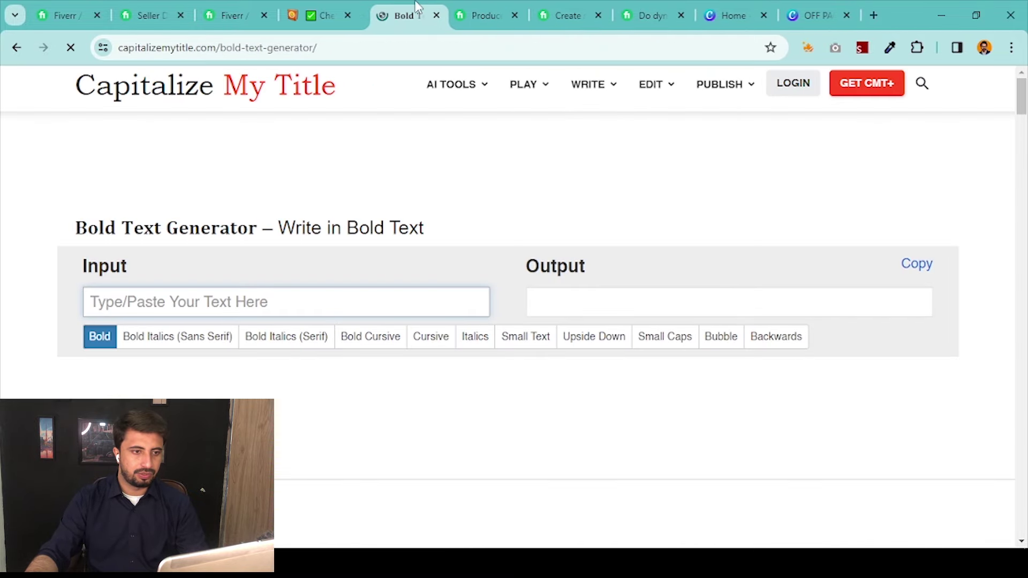
left_click(490, 6)
left_click(399, 15)
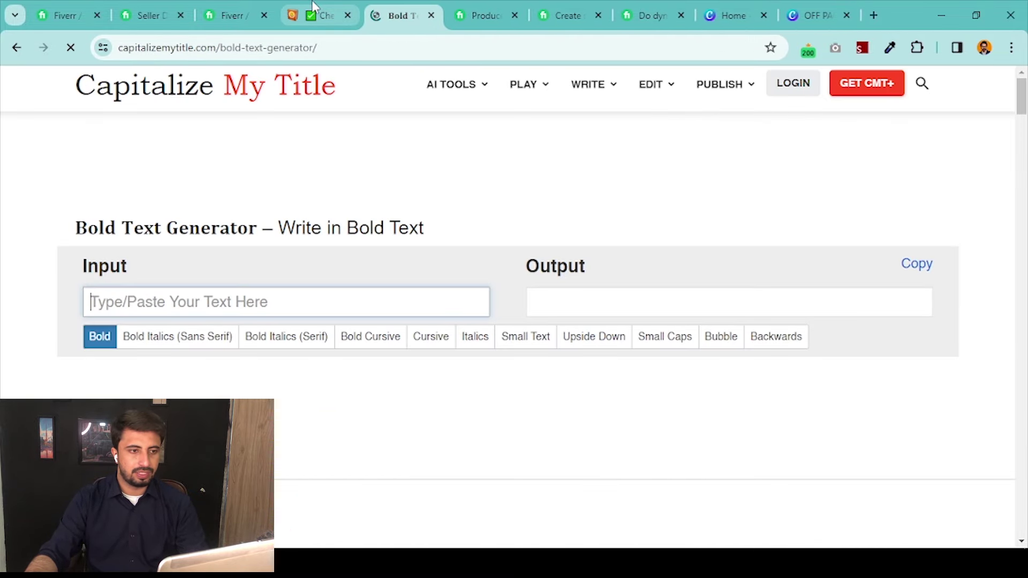
Copy "15 SEC -VIDEO ADS" from the Basic description into the Bold Text Generator, dismissing the ad, and copy the bold output
left_click(233, 15)
left_click_drag(438, 252, 364, 250)
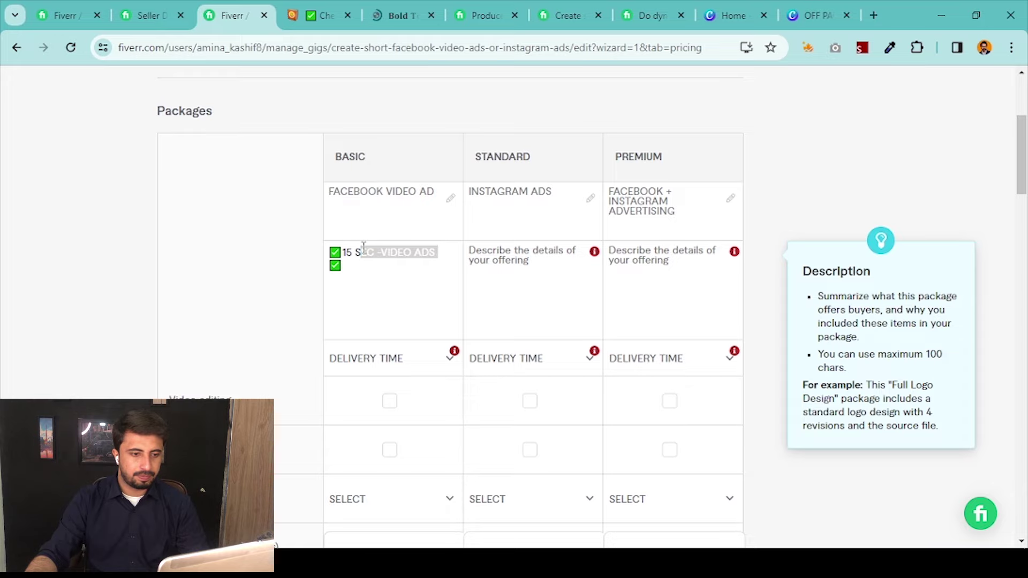
left_click(423, 13)
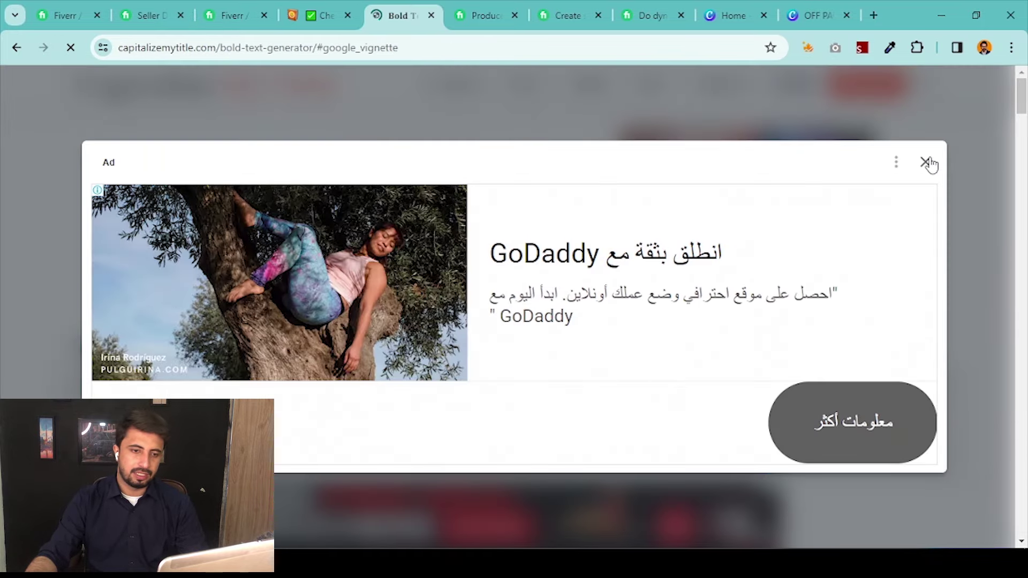
left_click(926, 162)
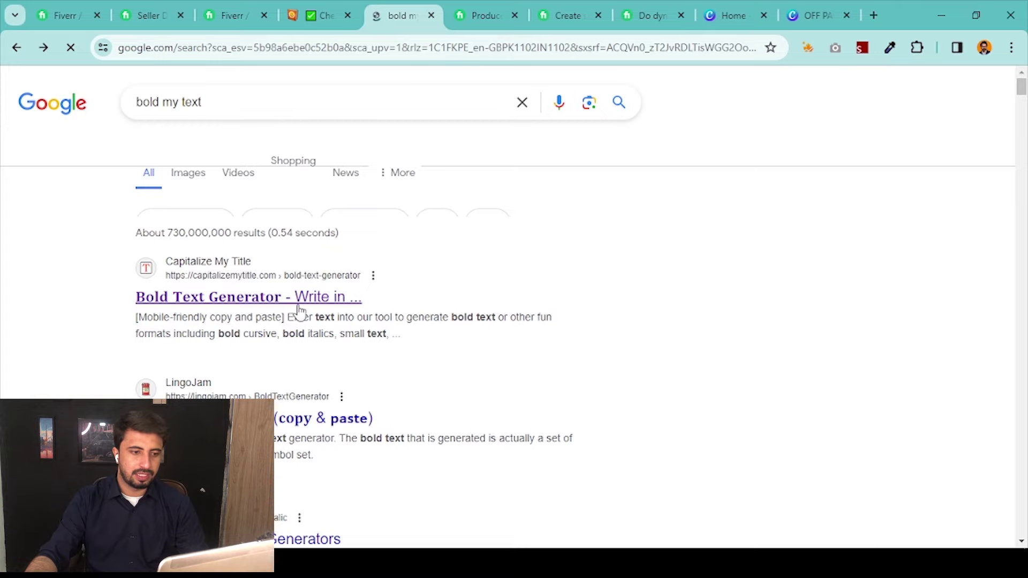
left_click(301, 298)
left_click(303, 306)
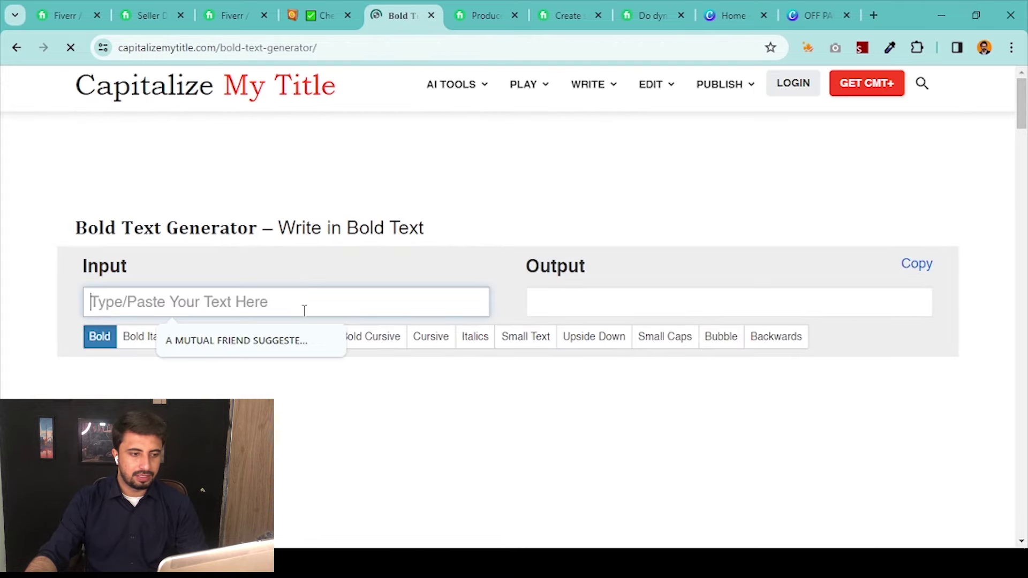
type("15 SEC -VIDEO ADS")
left_click(726, 303)
left_click(917, 264)
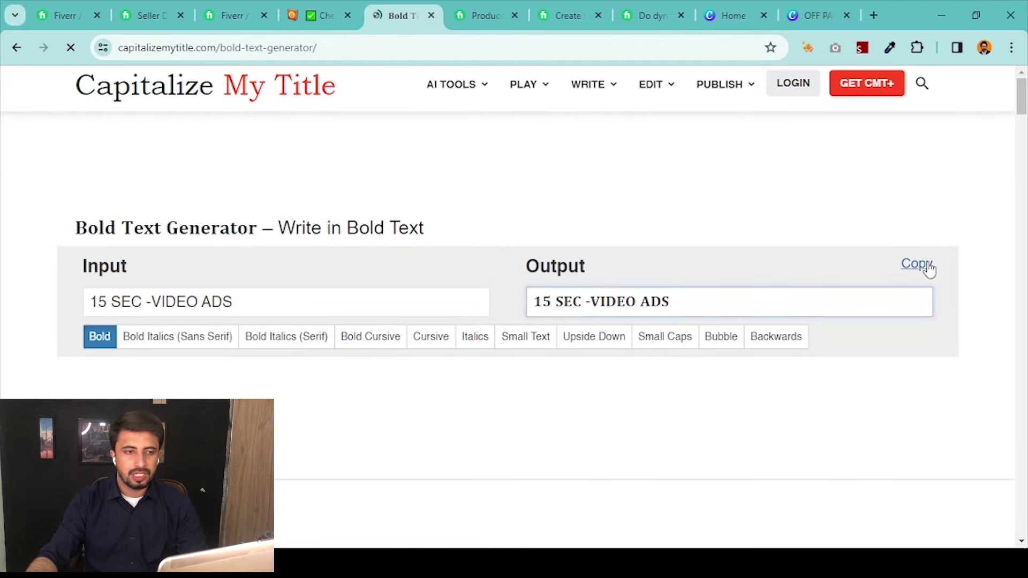
Place the gig form tab next to the Bold Text Generator and replace the Basic description's first line text with the bold version
left_click(301, 6)
left_click_drag(213, 6, 306, 8)
key("ctrl+v")
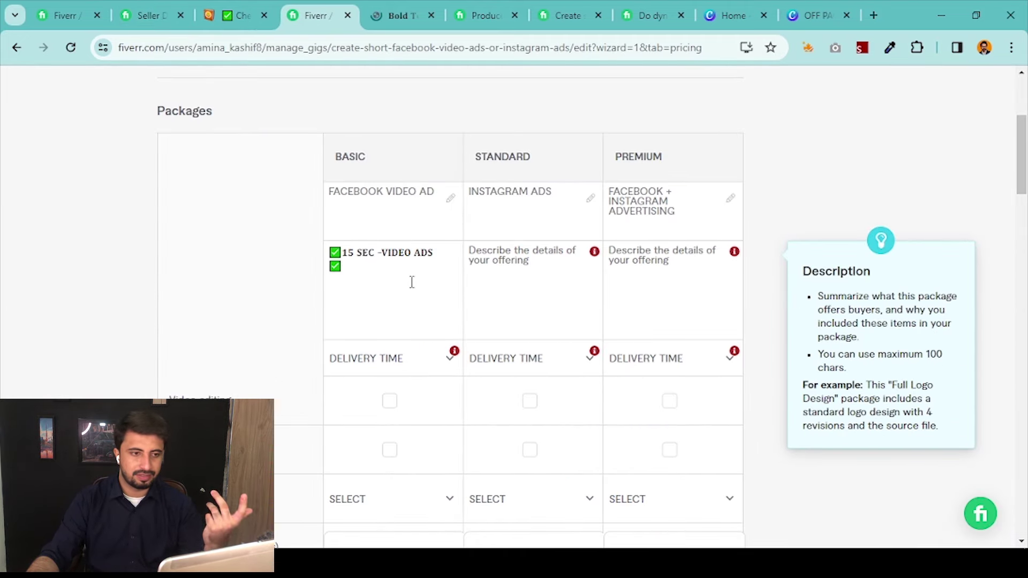
left_click(329, 6)
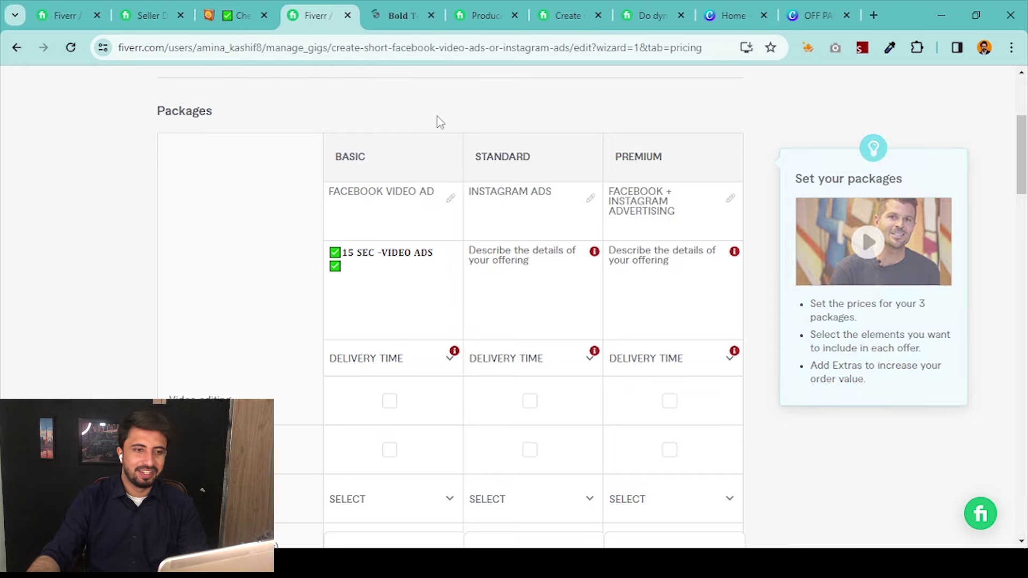
Copy "24/7 support" from the competing short video ads gig into the Basic description's second line and add a check mark on the third
left_click(583, 11)
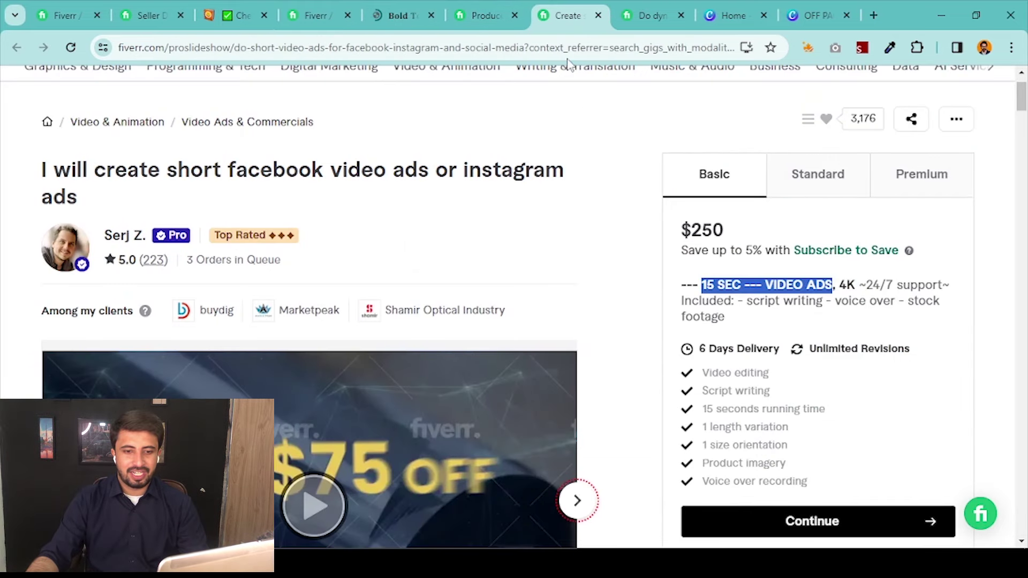
left_click(884, 280)
left_click_drag(871, 285, 941, 288)
key("ctrl+c")
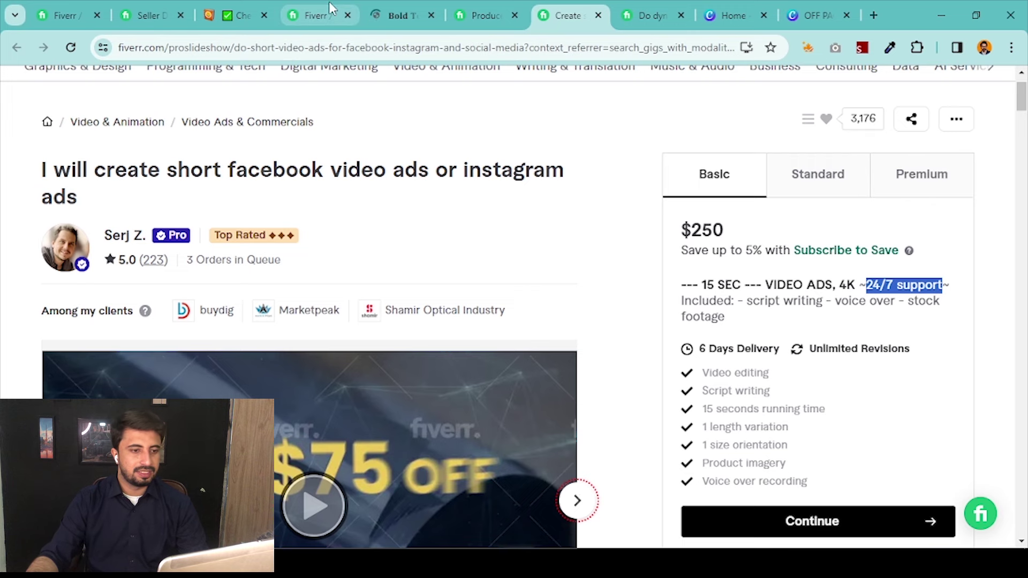
left_click(316, 15)
key("ctrl+v")
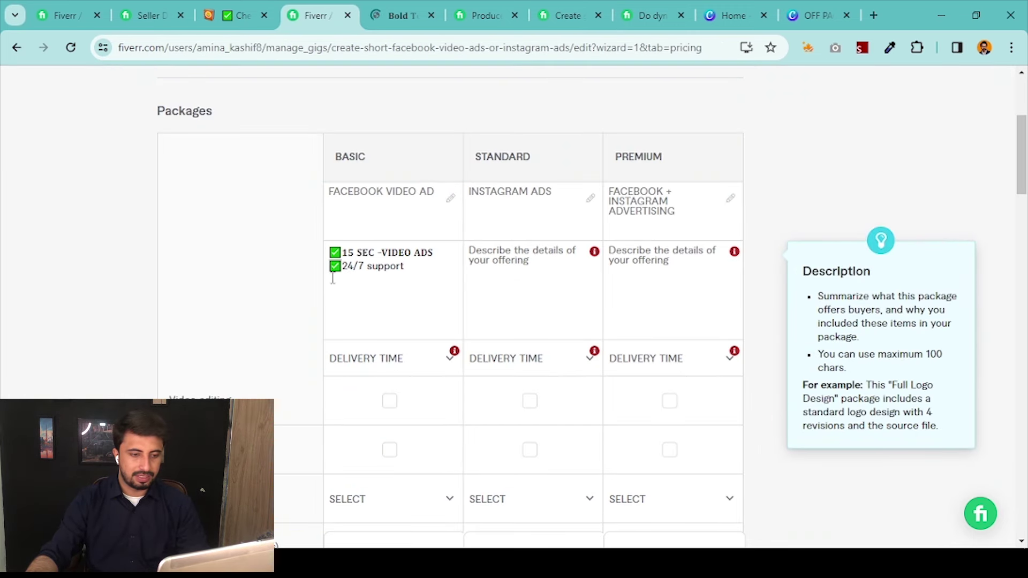
key("ctrl+v")
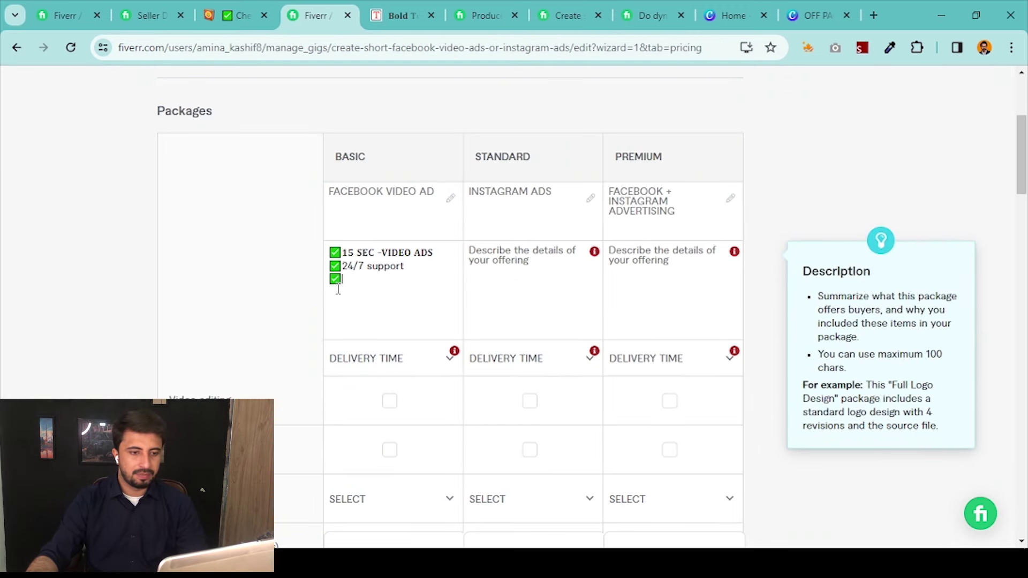
Copy "Included: - script writing - voice over - stock footage" from the same competing gig into the third line of the Basic description
left_click(482, 15)
left_click(546, 6)
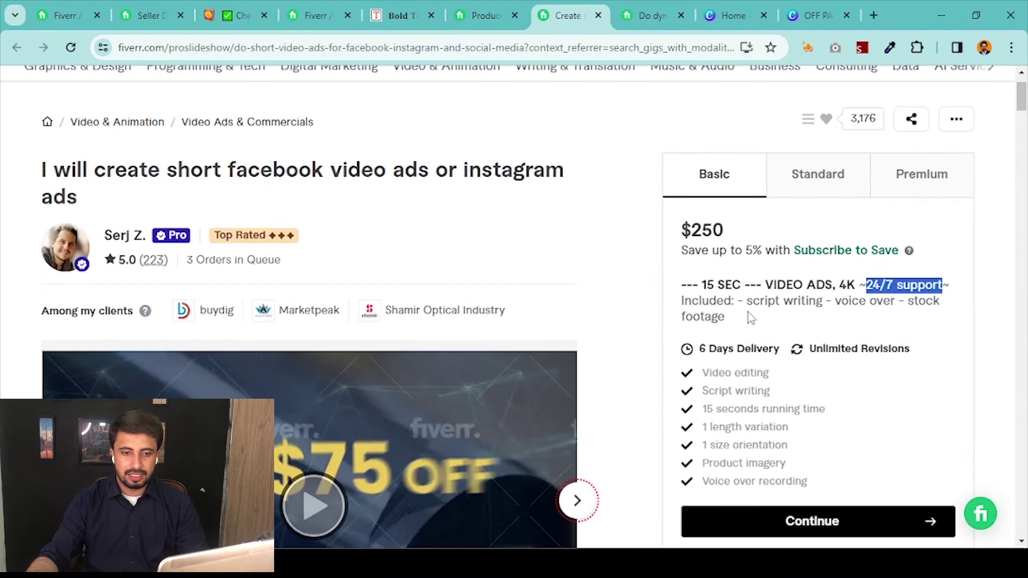
left_click_drag(748, 299, 942, 322)
left_click_drag(681, 305, 748, 321)
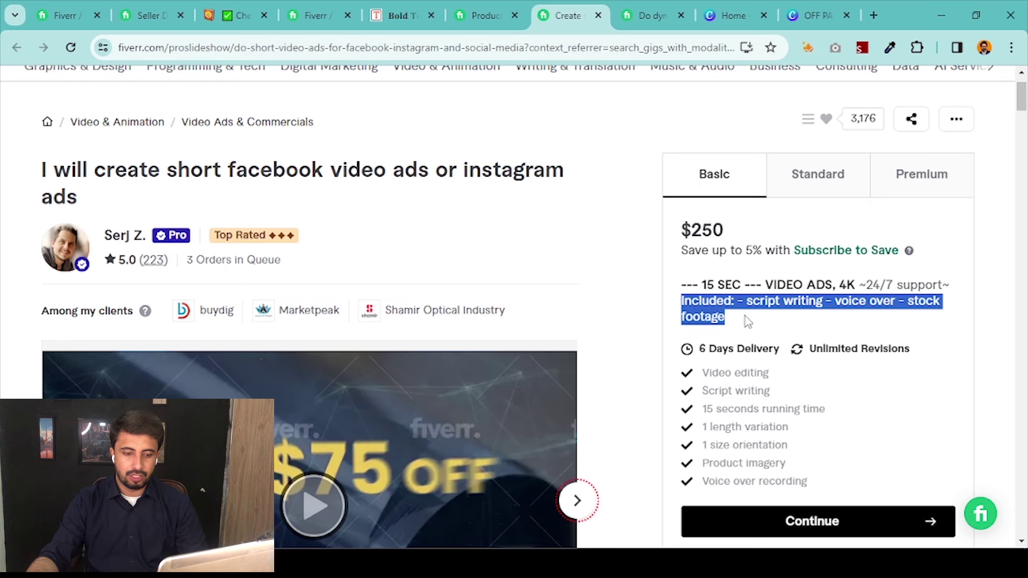
key("ctrl+c")
left_click(313, 15)
left_click(425, 301)
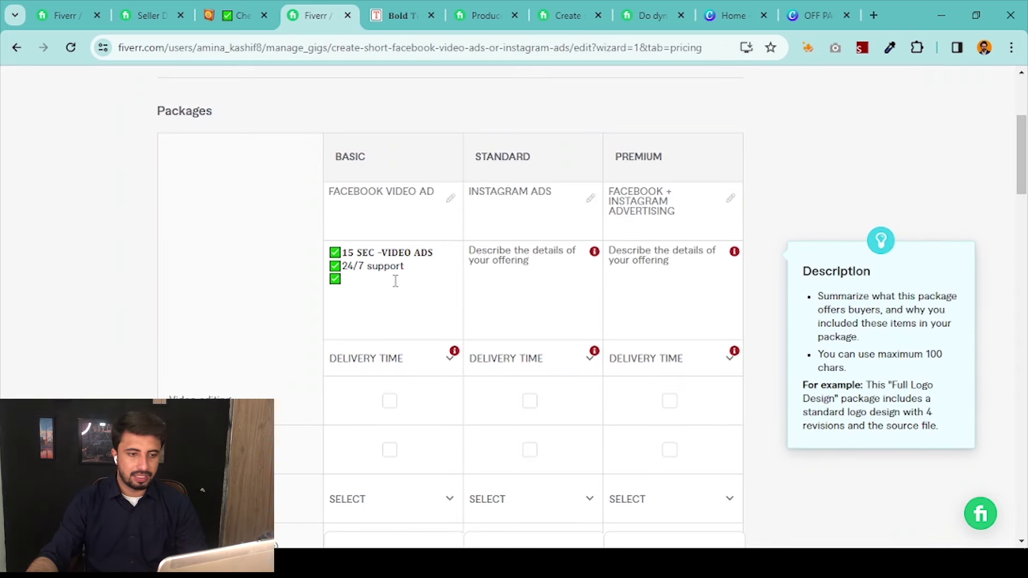
key("ctrl+v")
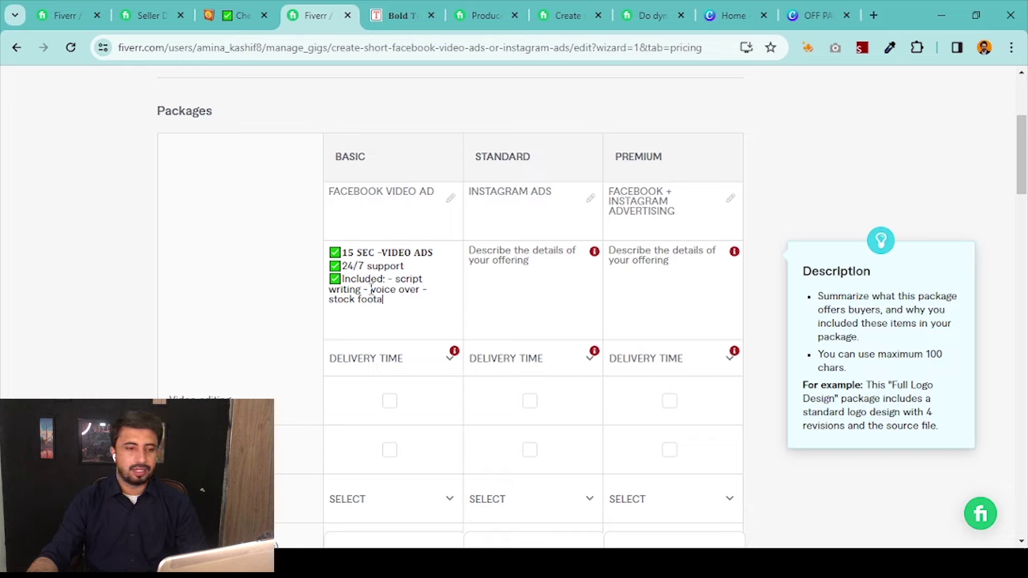
Rework the Basic description's third line to read "Included: - Voice over,script writing, stock footage"
left_click_drag(371, 289, 419, 294)
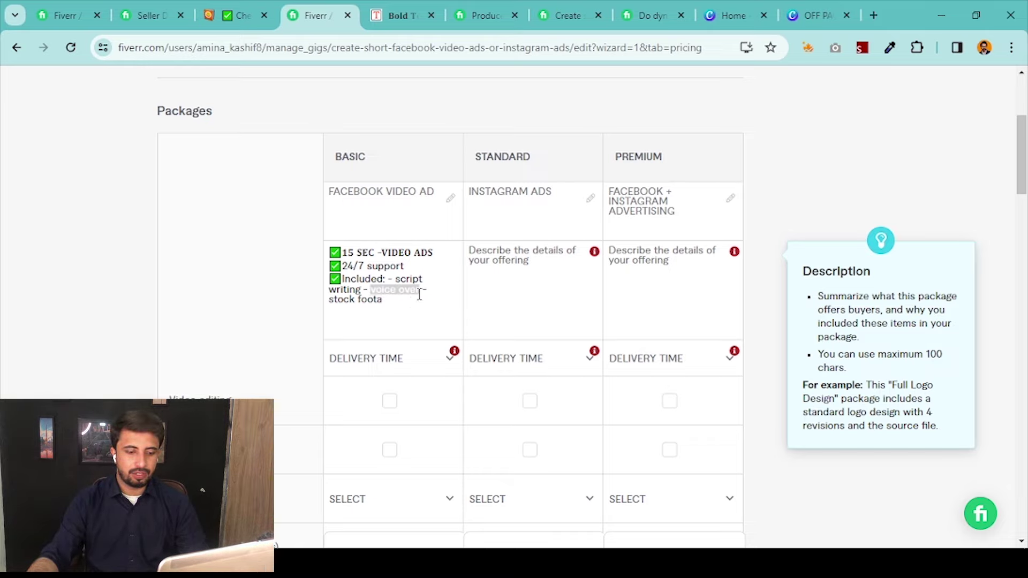
key("BackSpace")
left_click(397, 281)
key("ctrl+v")
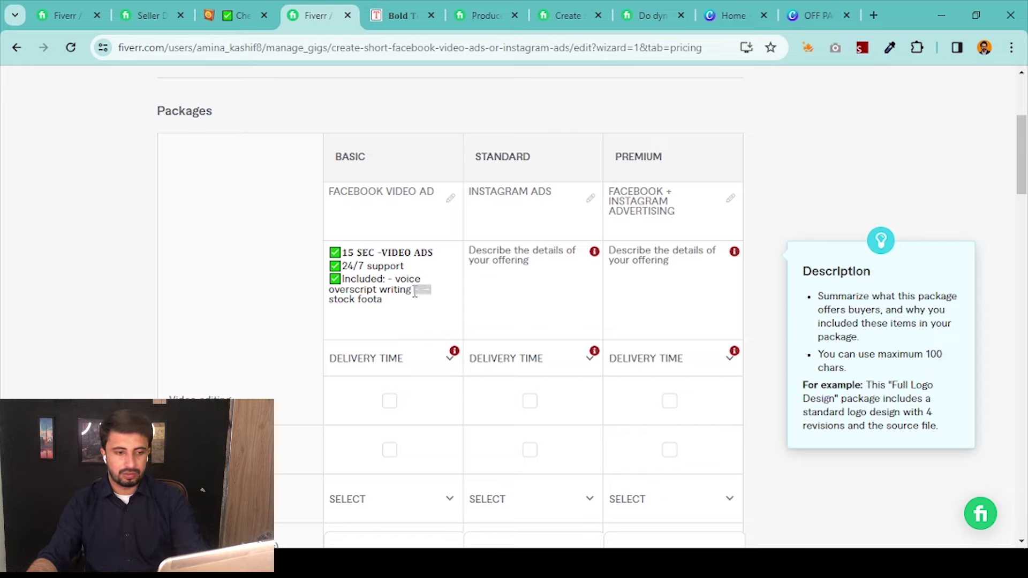
key("BackSpace")
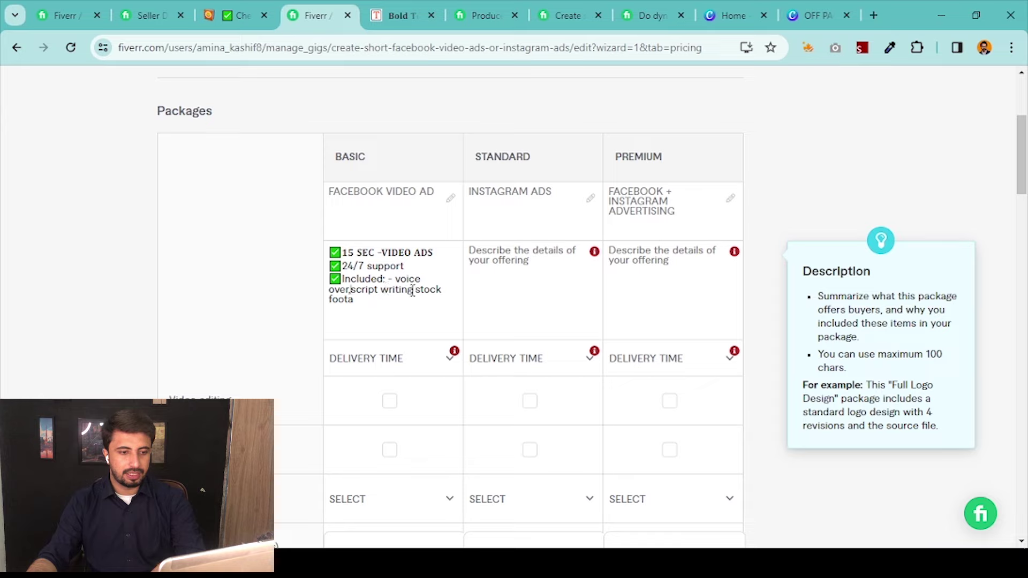
type(",")
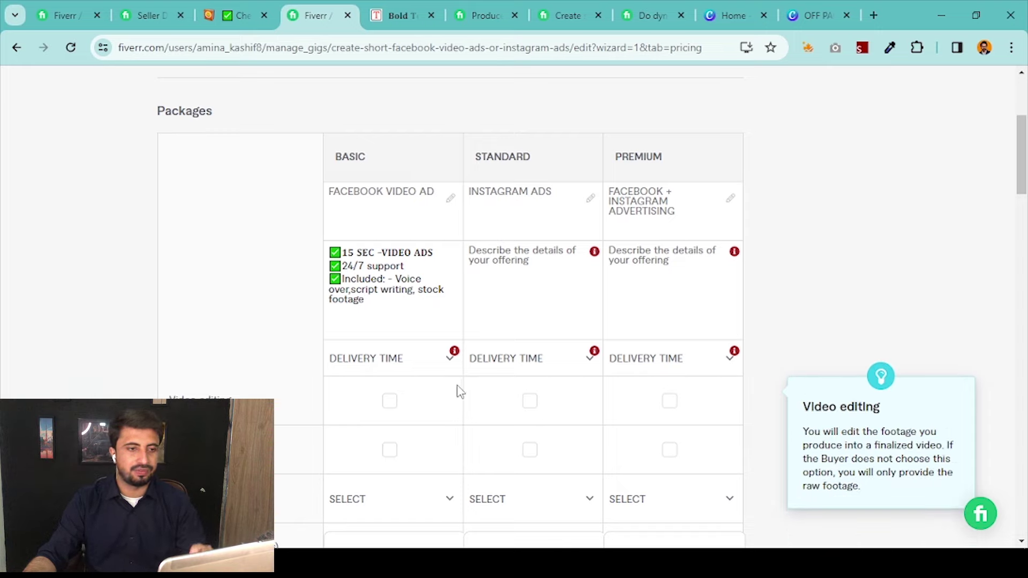
Examine the Basic and Standard packages of the competing video ads gigs, placing the short Facebook video ads gig beside the Bold Text Generator
mouse_move(488, 8)
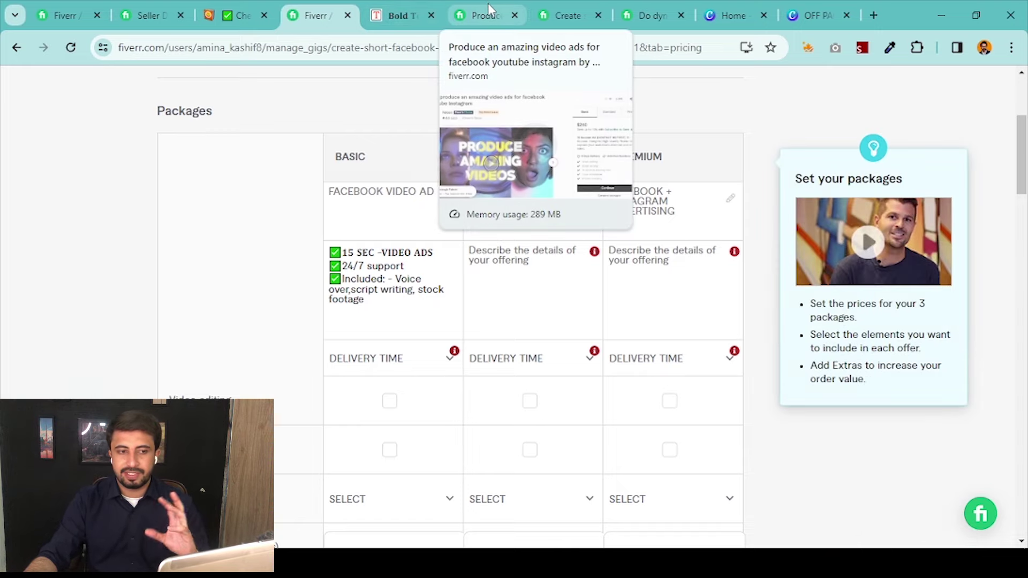
left_click(488, 3)
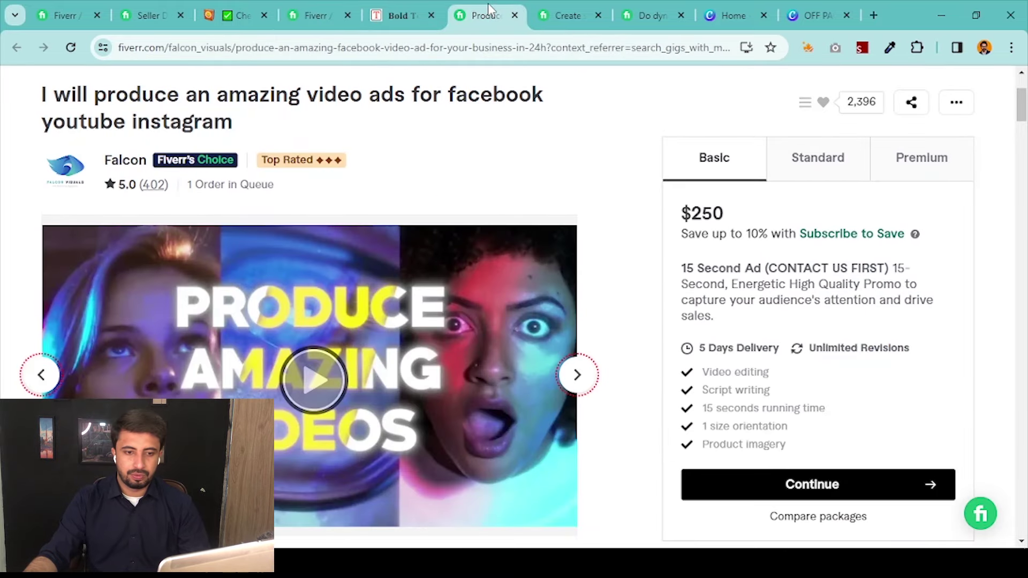
left_click(803, 174)
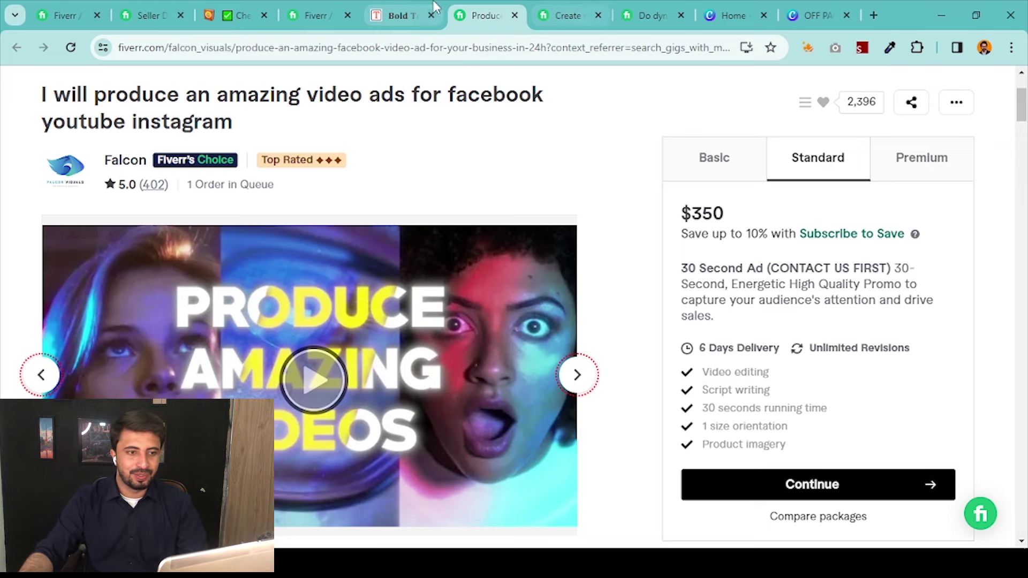
left_click_drag(651, 15, 573, 10)
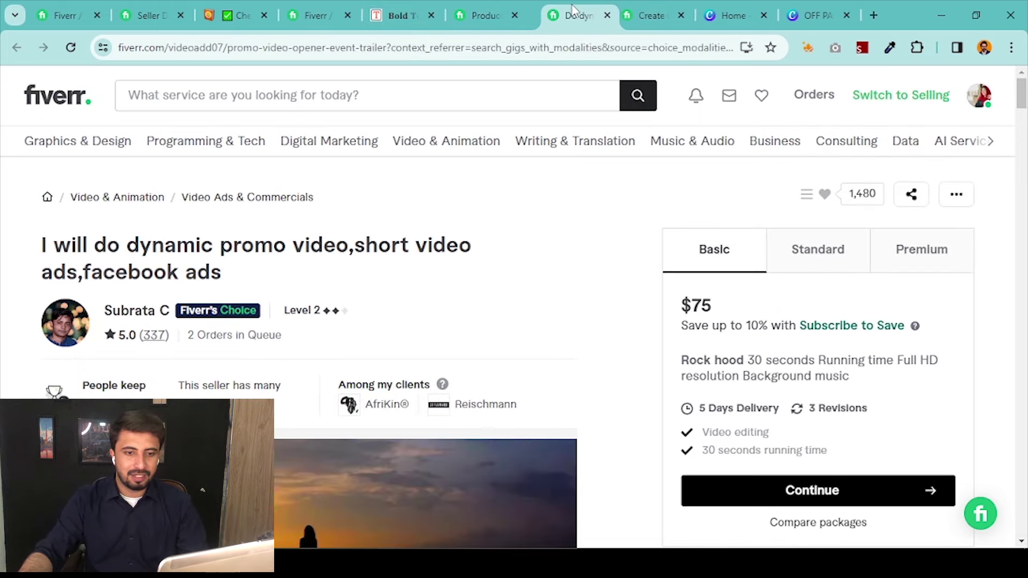
left_click(817, 258)
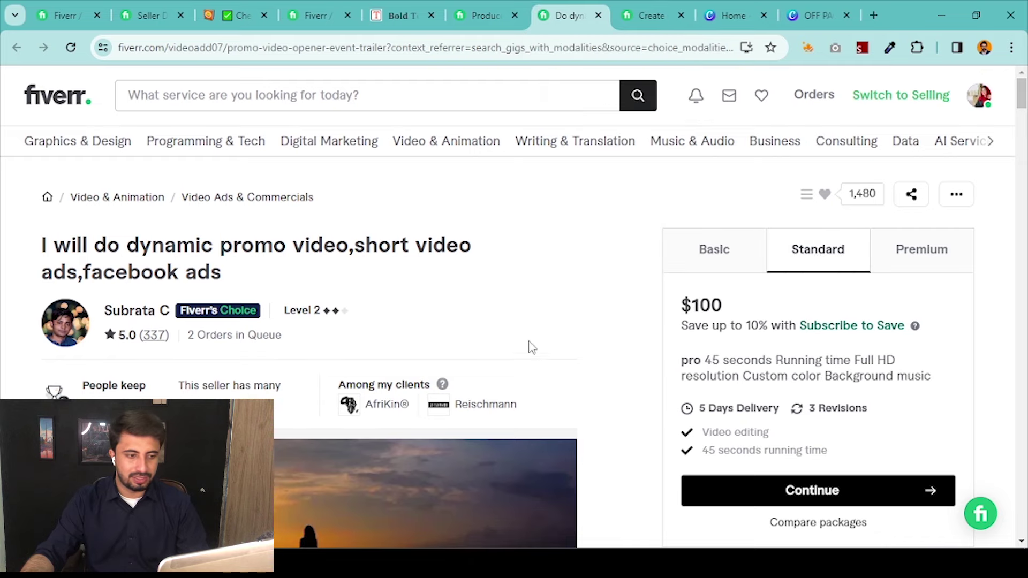
left_click(741, 267)
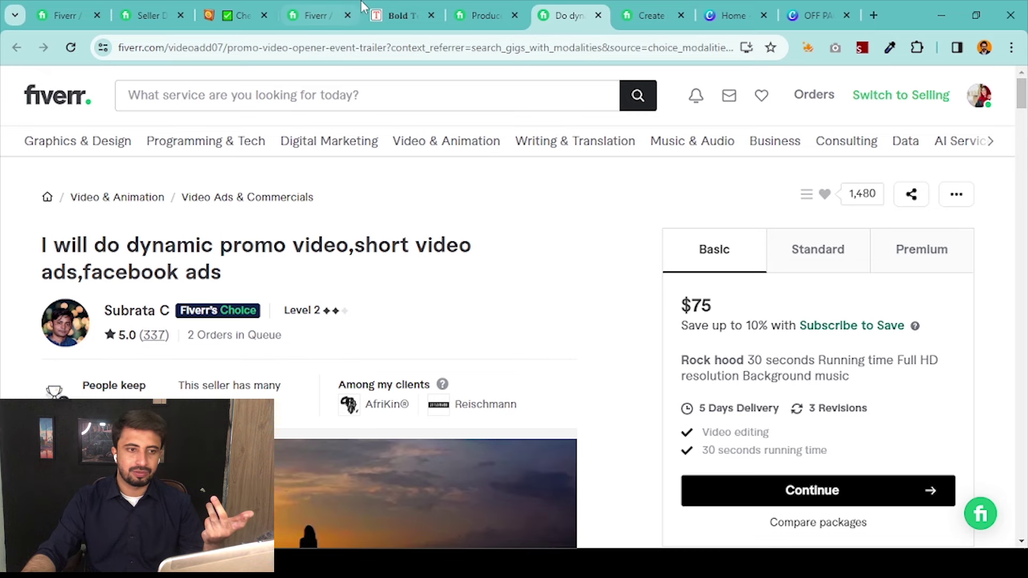
left_click(651, 15)
left_click(569, 15)
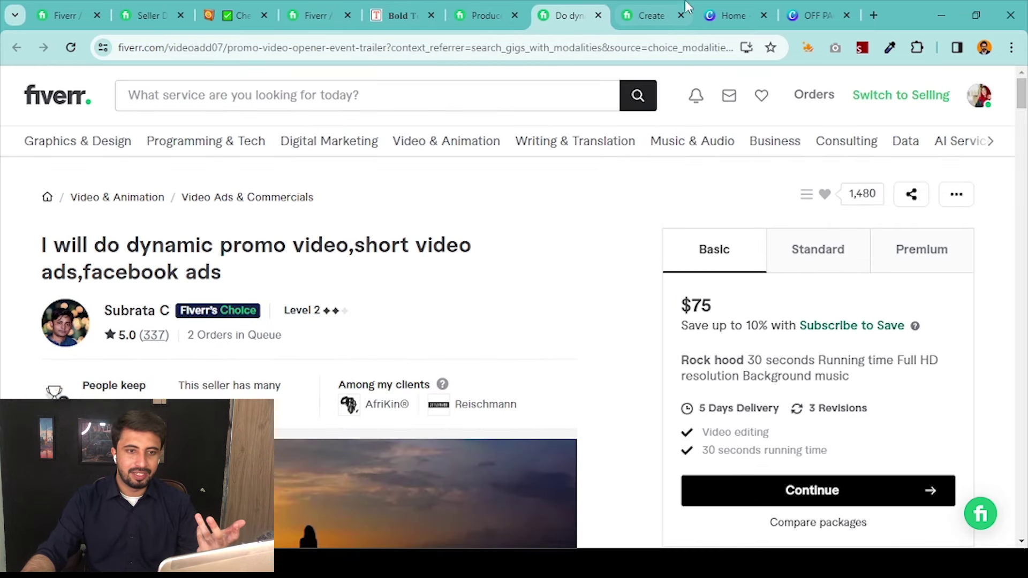
left_click(666, 8)
left_click_drag(665, 8, 501, 13)
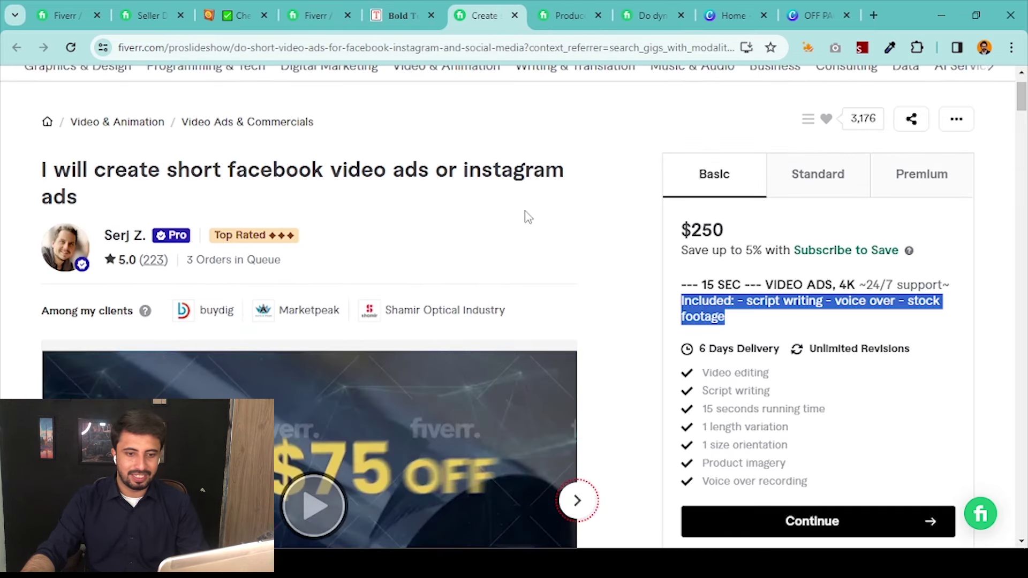
left_click(832, 189)
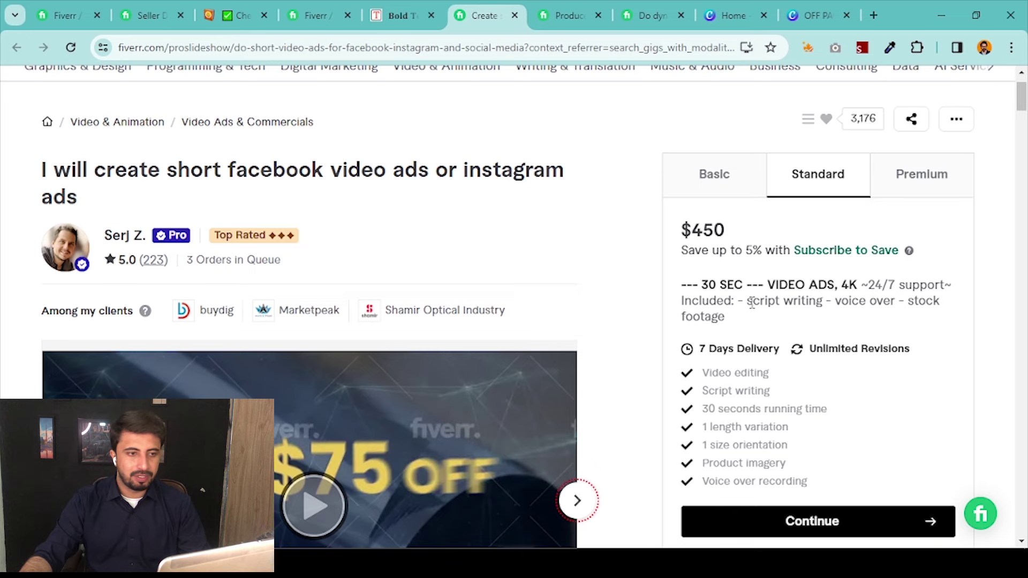
Copy the whole Basic package description into the Standard and Premium descriptions of the gig form
left_click(316, 15)
left_click(395, 305)
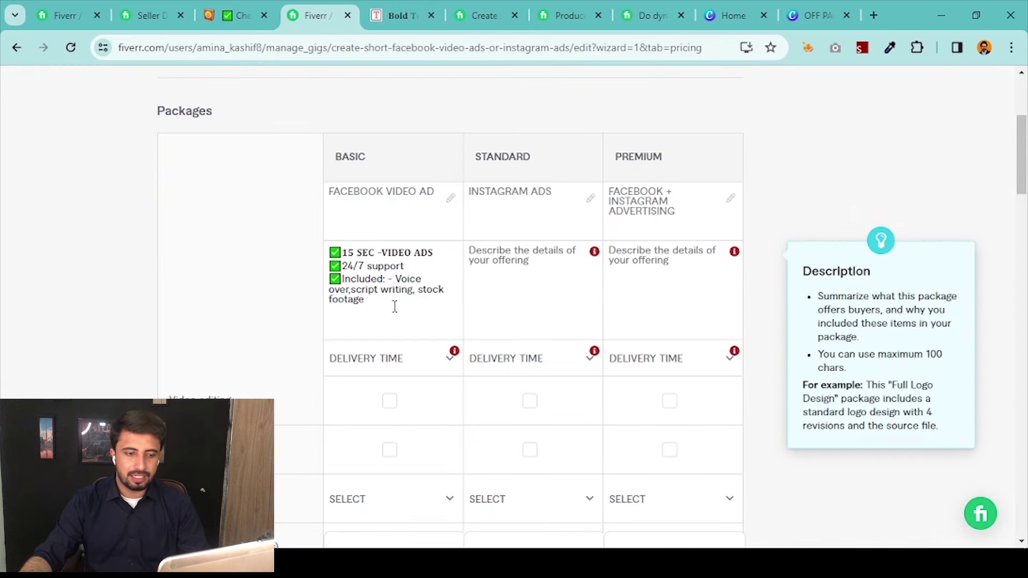
key("ctrl+a")
key("ctrl+c")
left_click(519, 284)
key("ctrl+v")
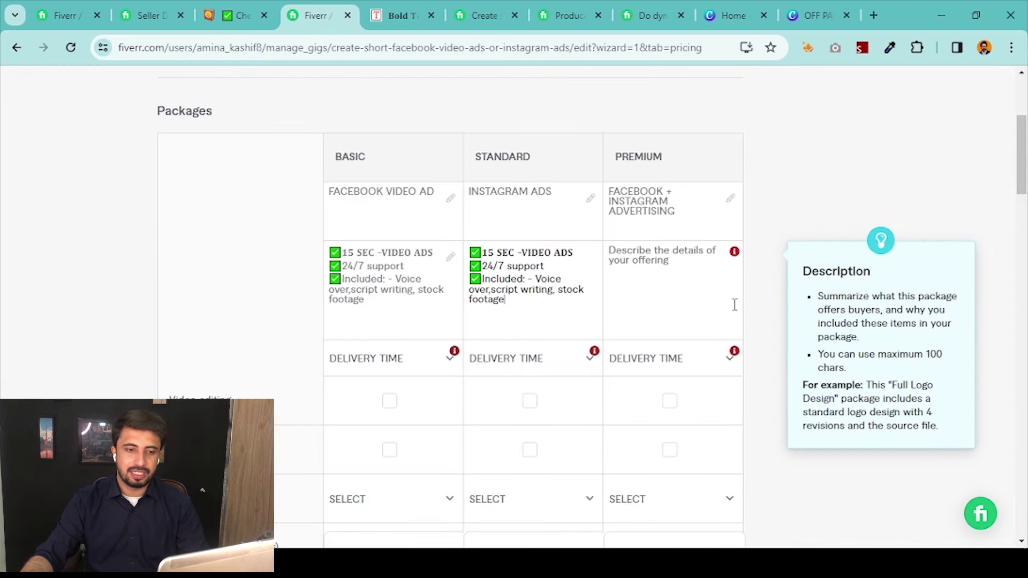
left_click(677, 283)
key("ctrl+v")
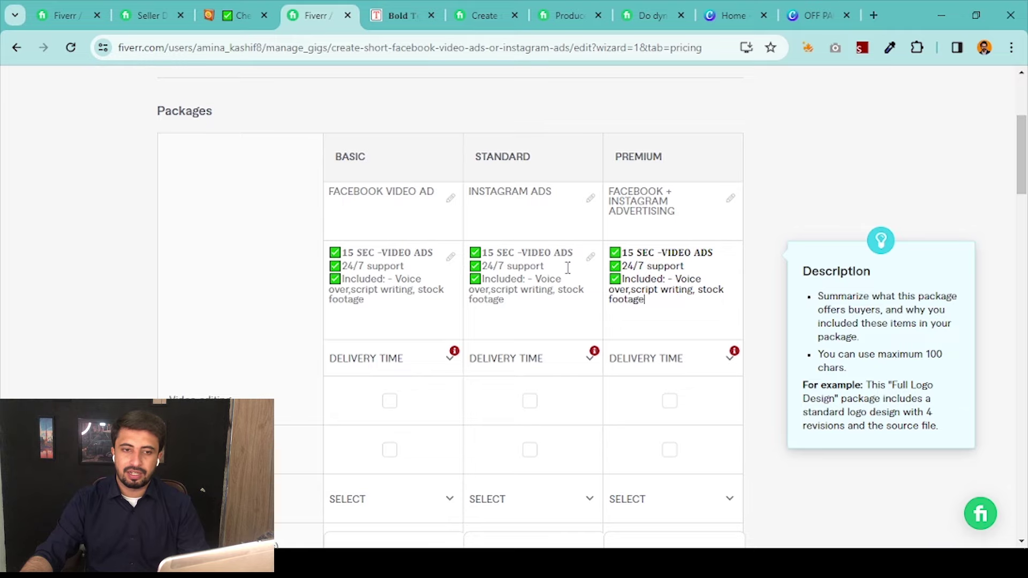
Generate bold "30 SEC -VIDEO ADS" text and replace the Standard description's first line text with it, keeping the check mark
left_click(399, 15)
left_click(336, 6)
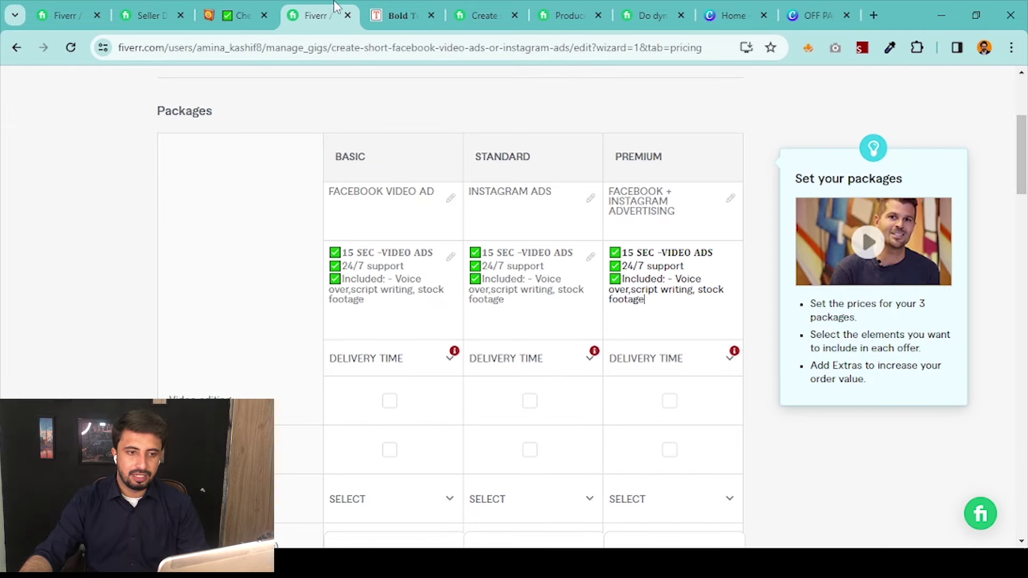
left_click(546, 258)
left_click(388, 7)
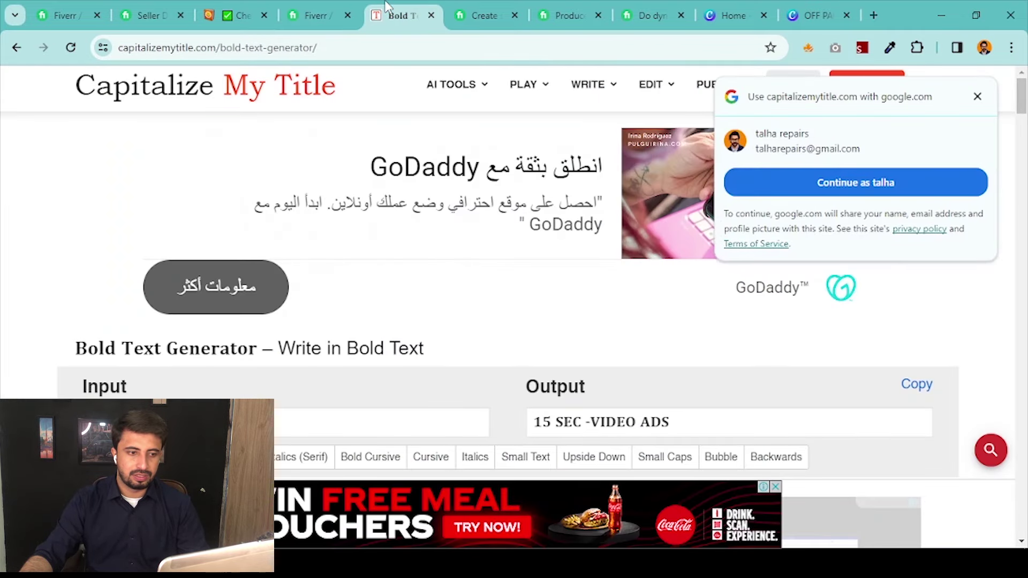
double_click(91, 422)
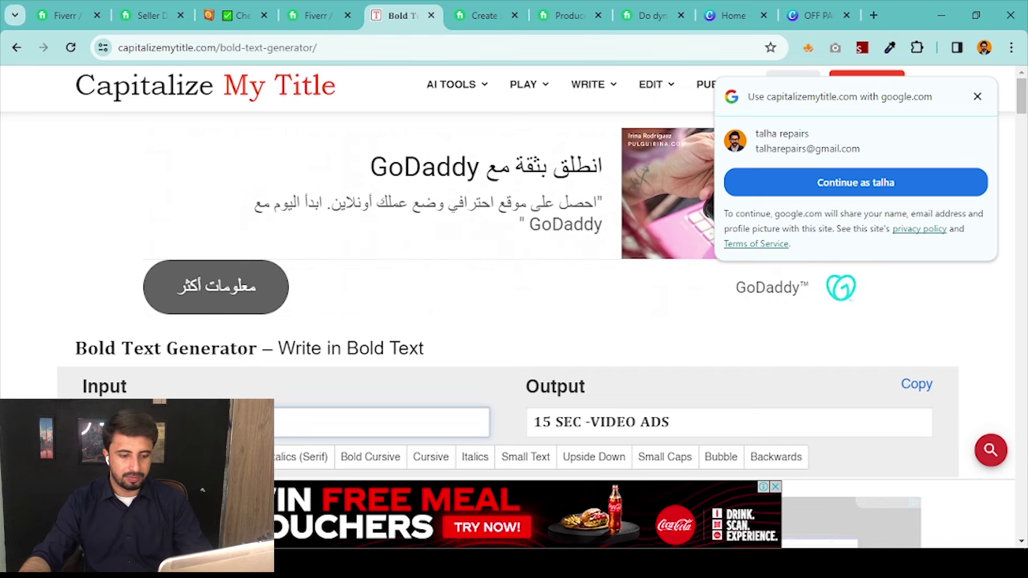
type("30")
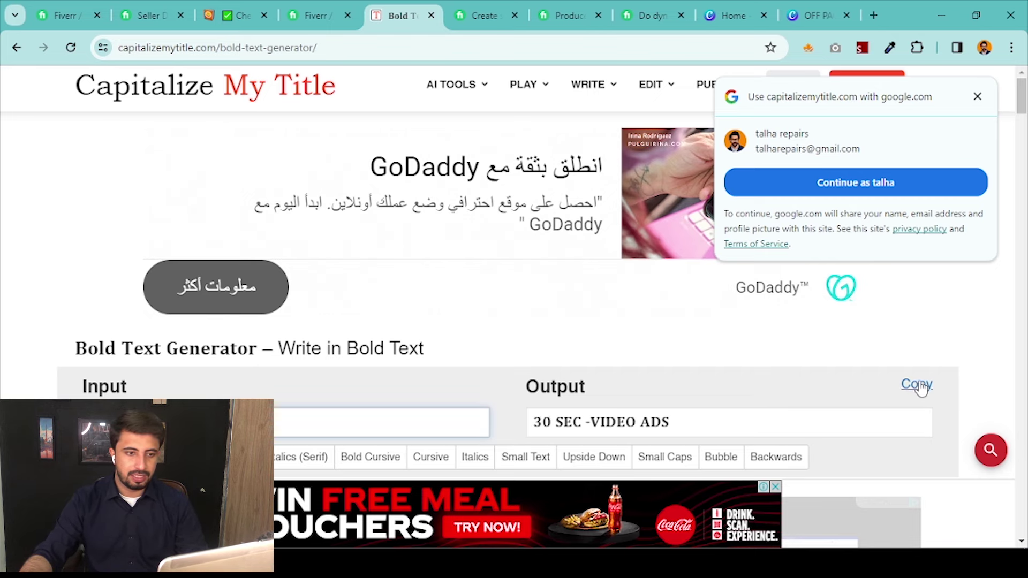
left_click(917, 385)
left_click(316, 15)
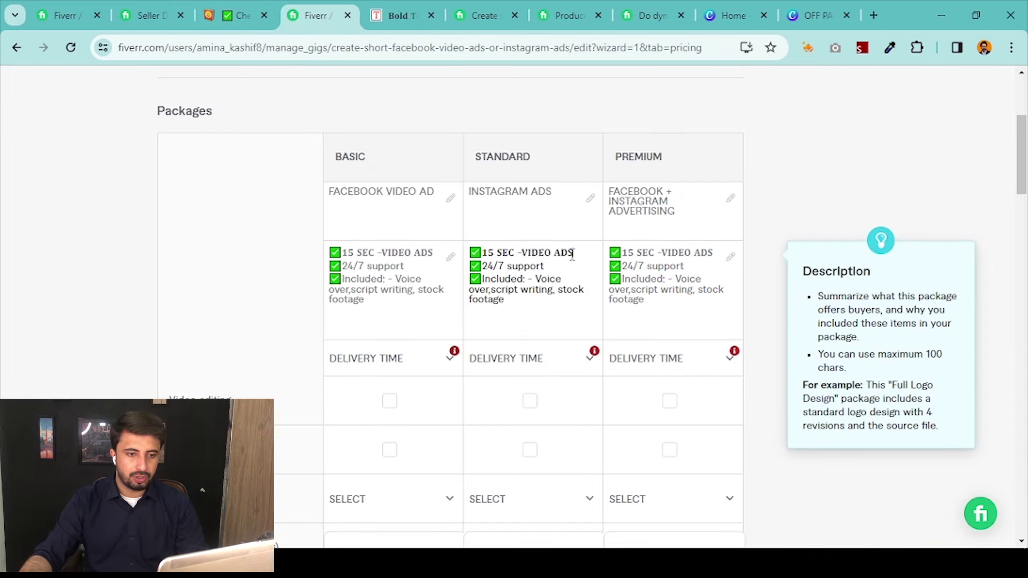
left_click_drag(572, 256, 481, 253)
key("ctrl+v")
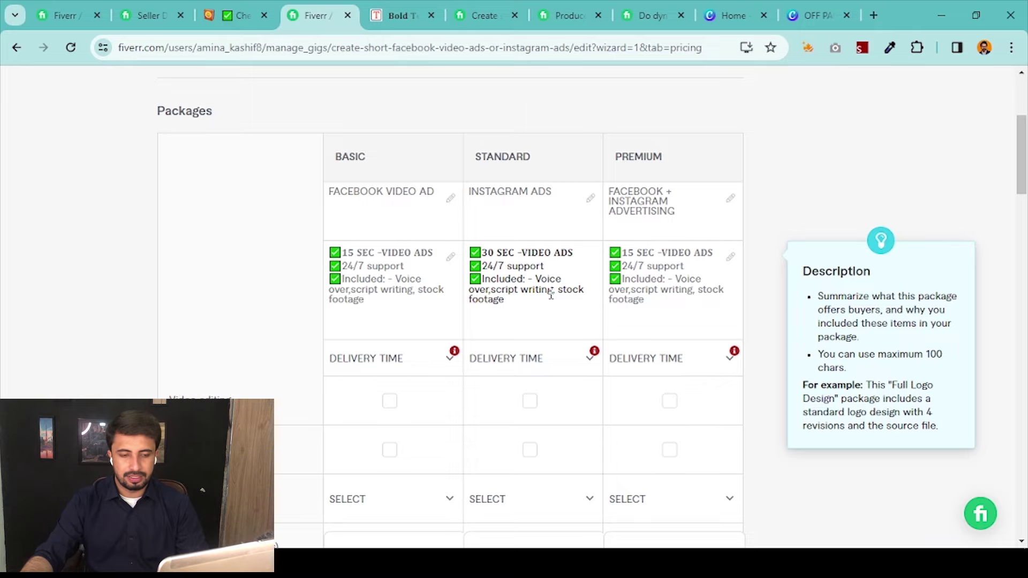
Examine the copy options for the Bold Text Generator's output, dismissing the Google sign-in prompt, and return to the gig form
key("ctrl+Tab")
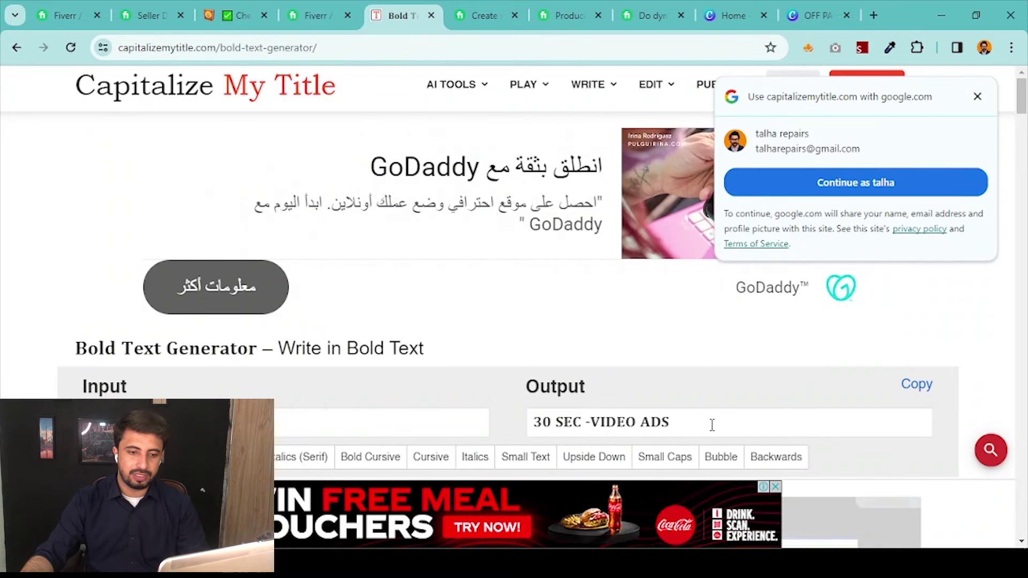
triple_click(712, 425)
right_click(630, 420)
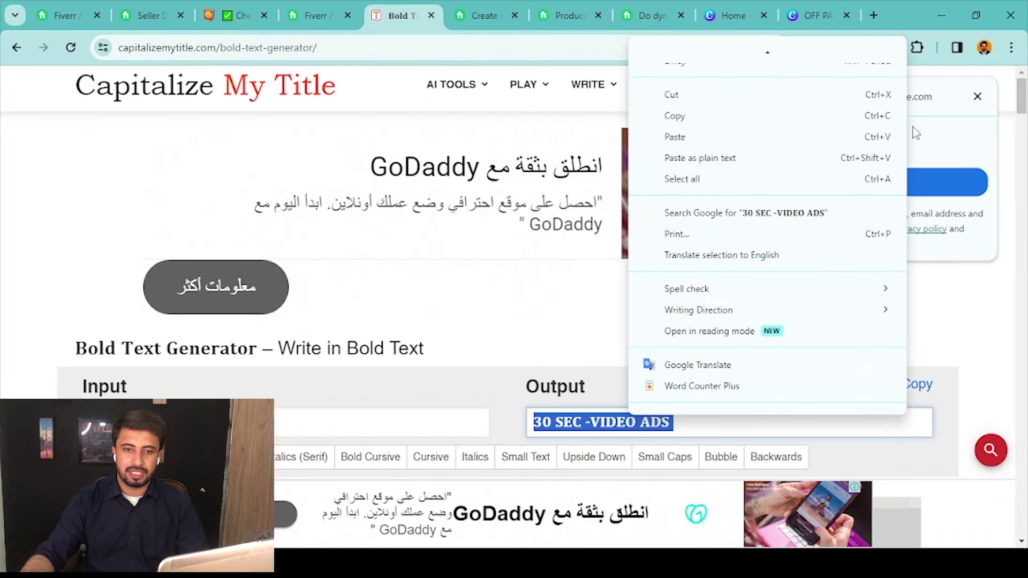
left_click(974, 100)
right_click(753, 432)
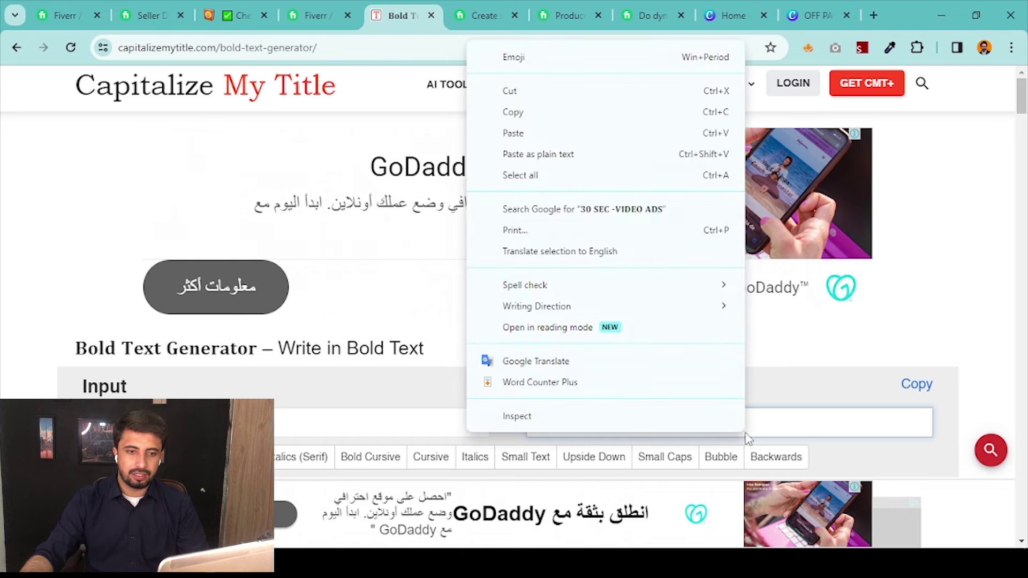
left_click(838, 334)
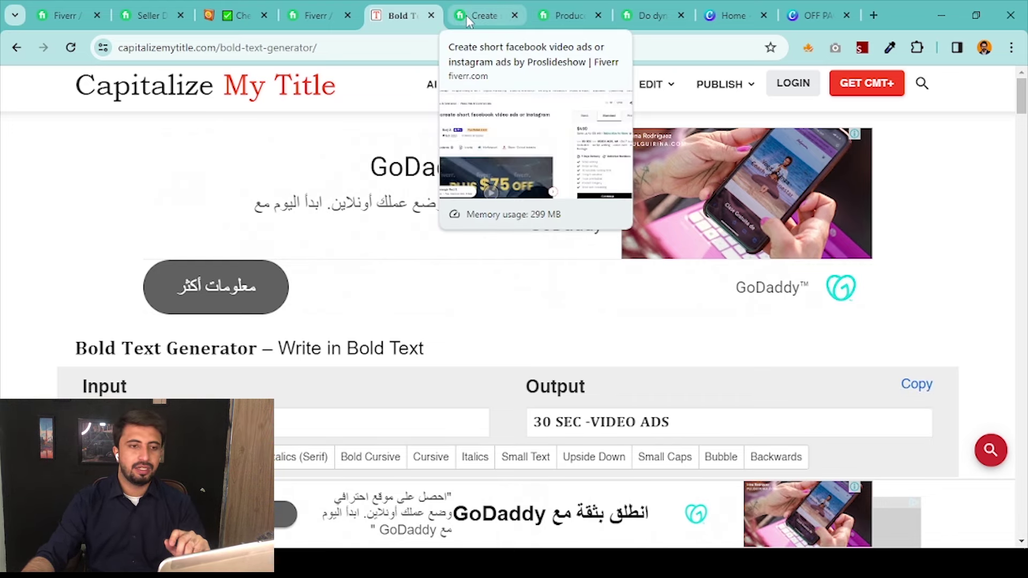
left_click(316, 15)
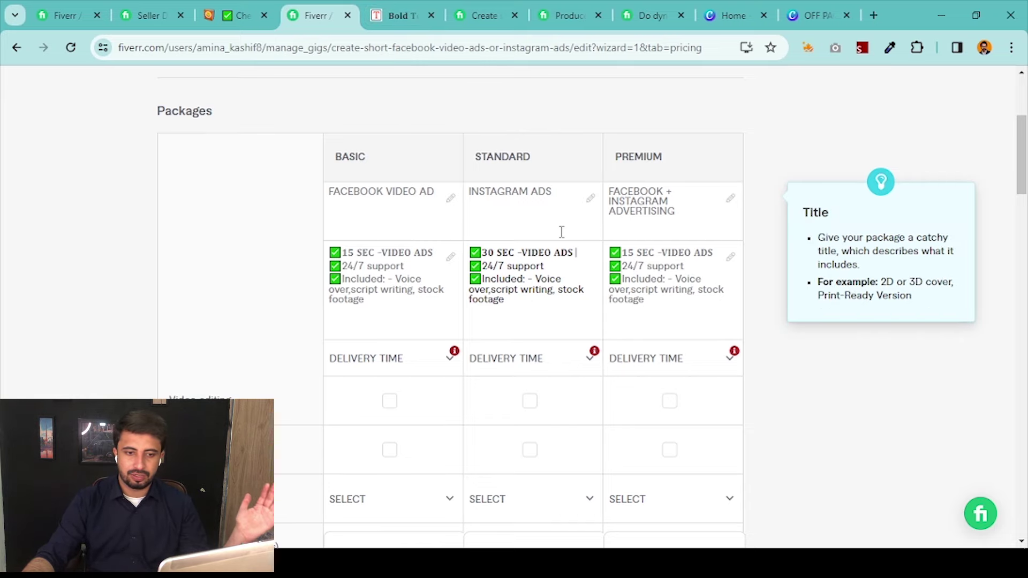
Check the competing gig's Premium package, generate bold "60 SEC -VIDEO ADS" text and put it in the Premium description's first line
left_click(482, 15)
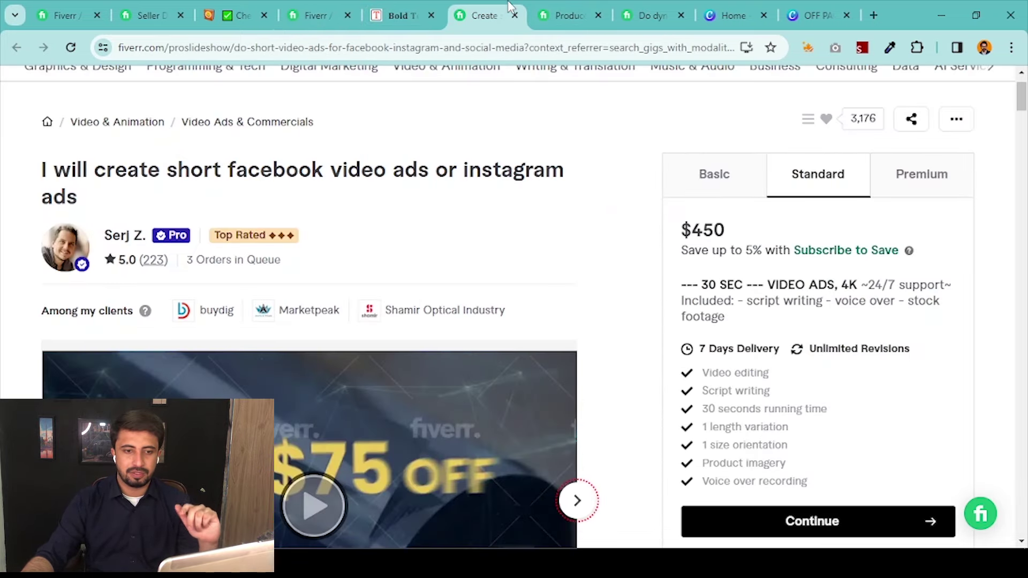
left_click(920, 171)
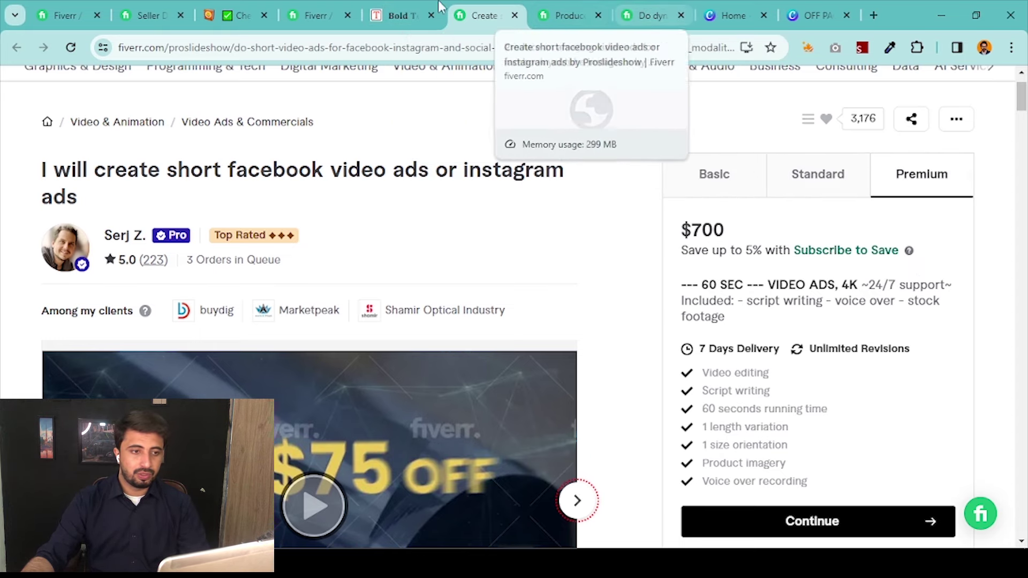
left_click(399, 15)
left_click(290, 417)
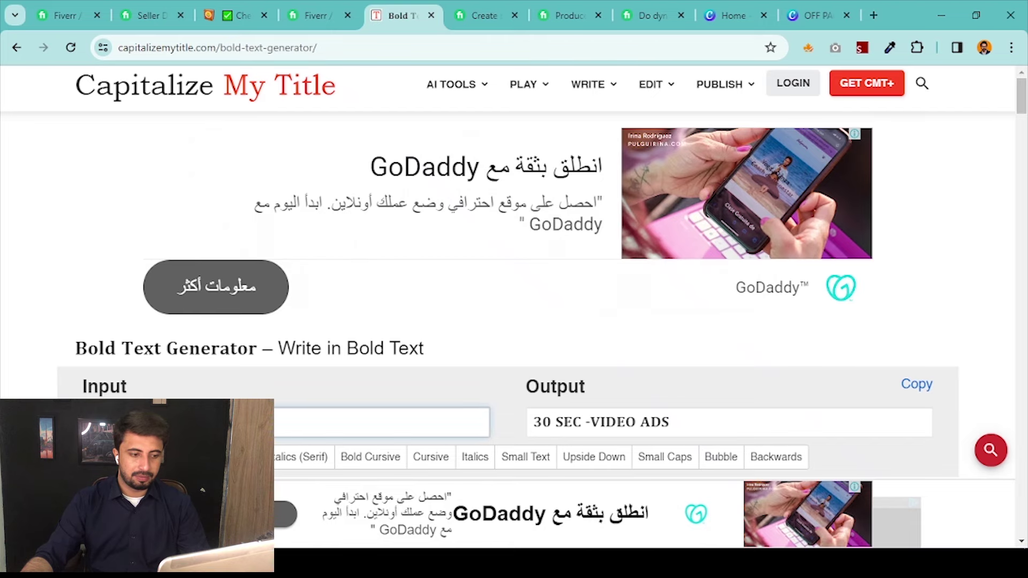
type("6")
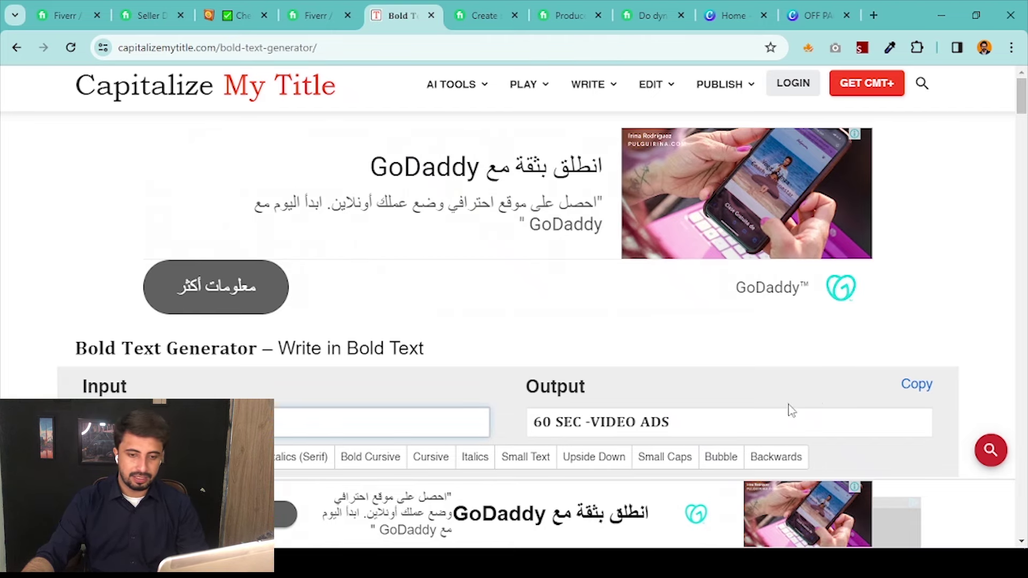
left_click(917, 384)
left_click(318, 15)
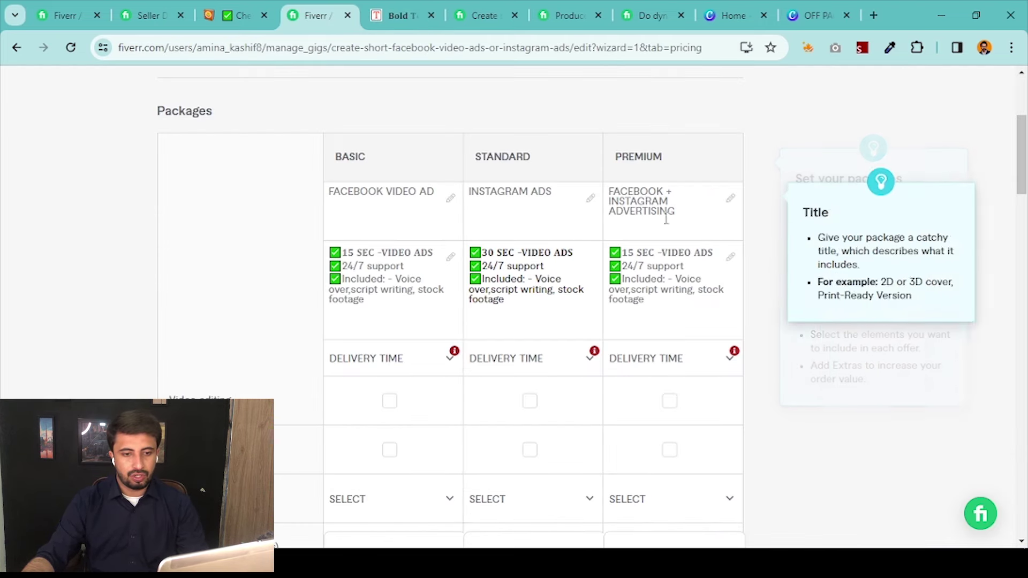
left_click_drag(716, 252, 616, 256)
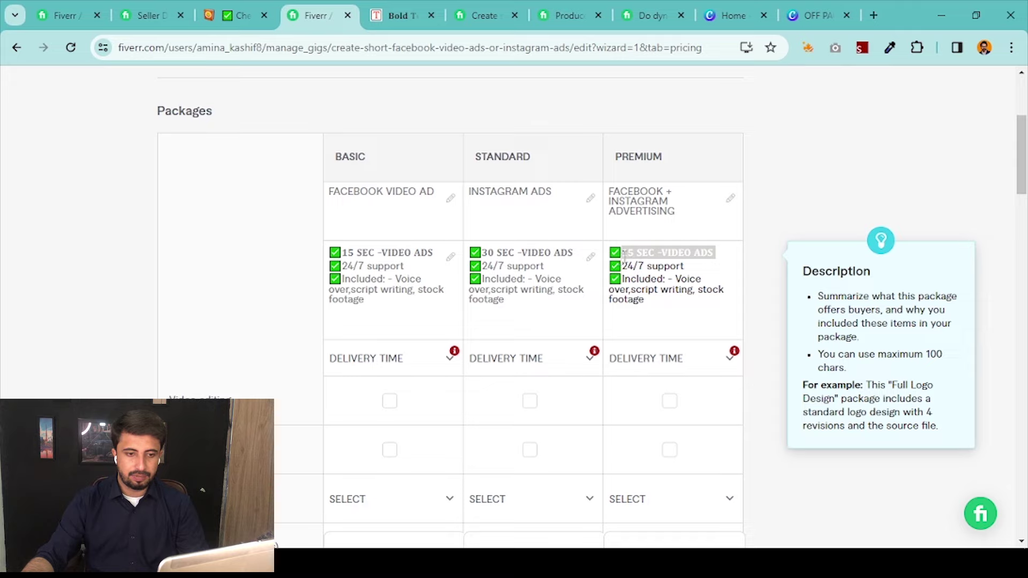
key("ctrl+v")
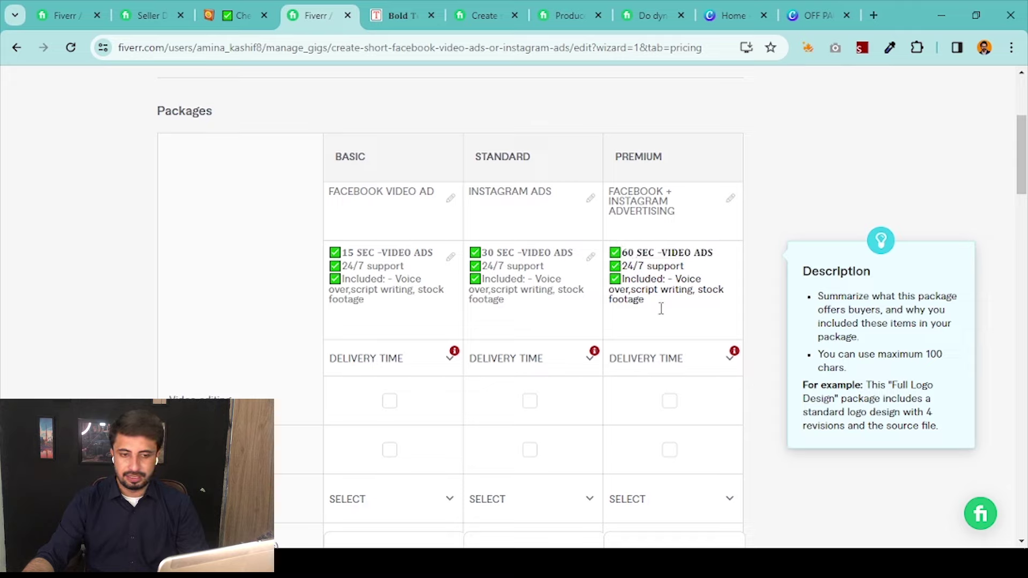
Set the delivery time to 2 days for Basic and 3 days for both Standard and Premium
left_click(436, 360)
left_click(425, 245)
left_click(512, 354)
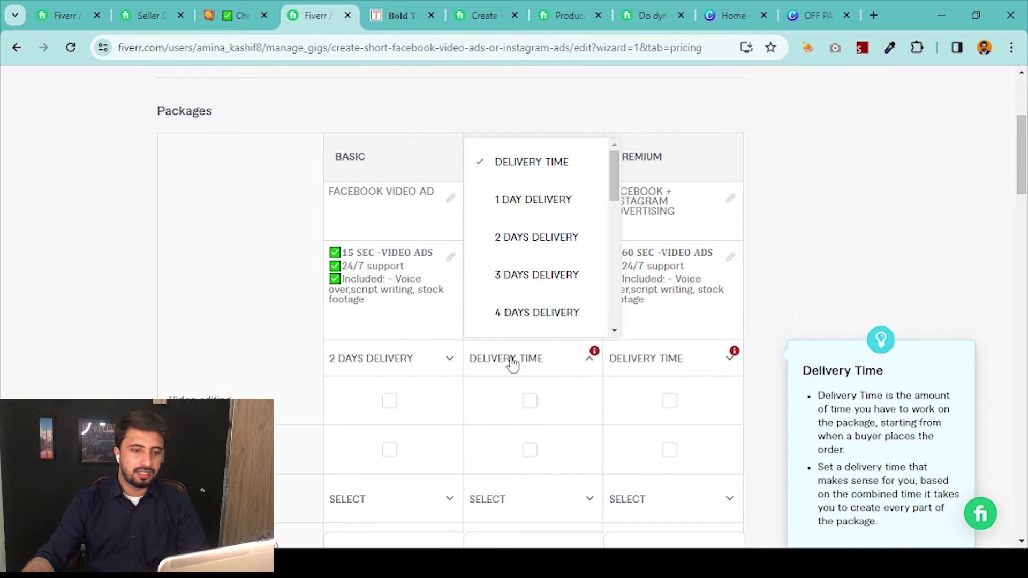
left_click(541, 273)
left_click(689, 366)
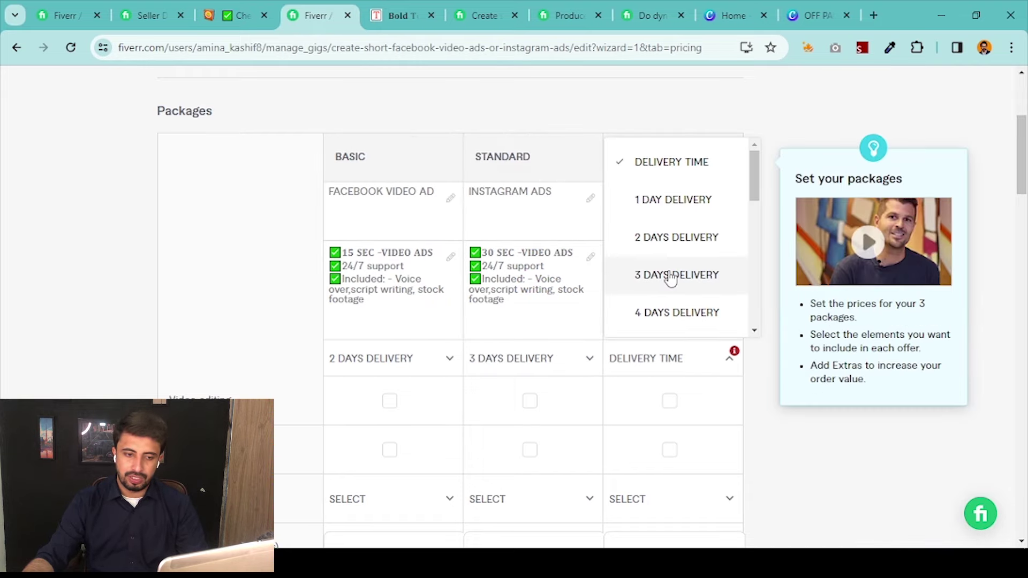
left_click(670, 275)
Include video editing in the Basic, Standard and Premium packages
left_click(390, 402)
left_click(529, 401)
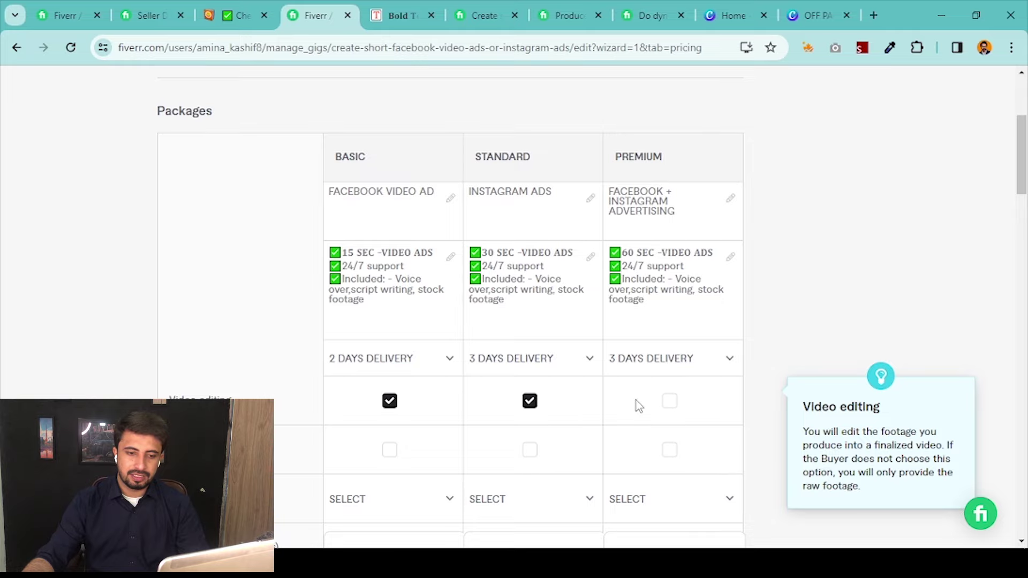
left_click(663, 406)
Set the number of revisions to 2 for the Basic, Standard and Premium packages
scroll(532, 371, "down", 3)
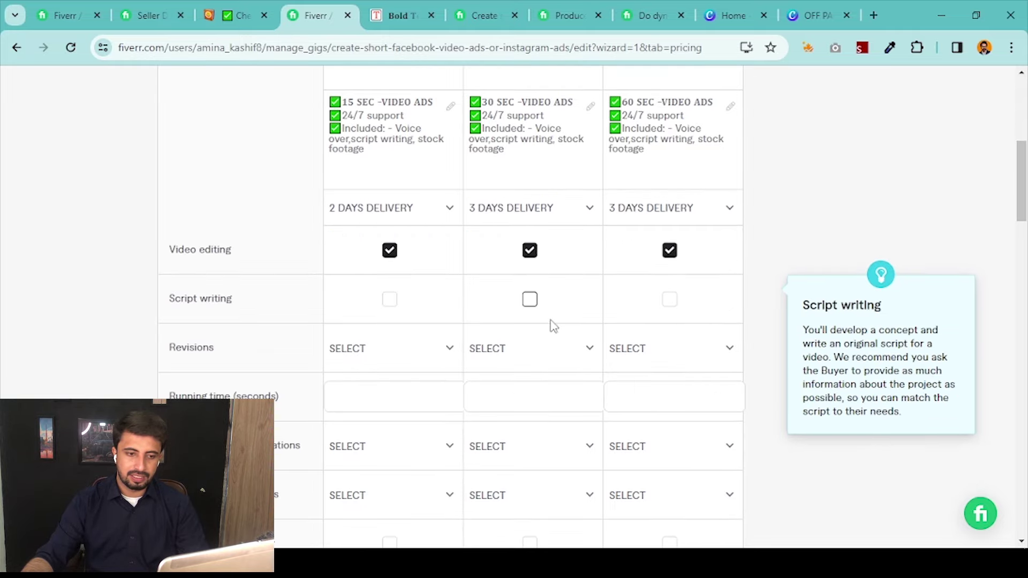
left_click(447, 356)
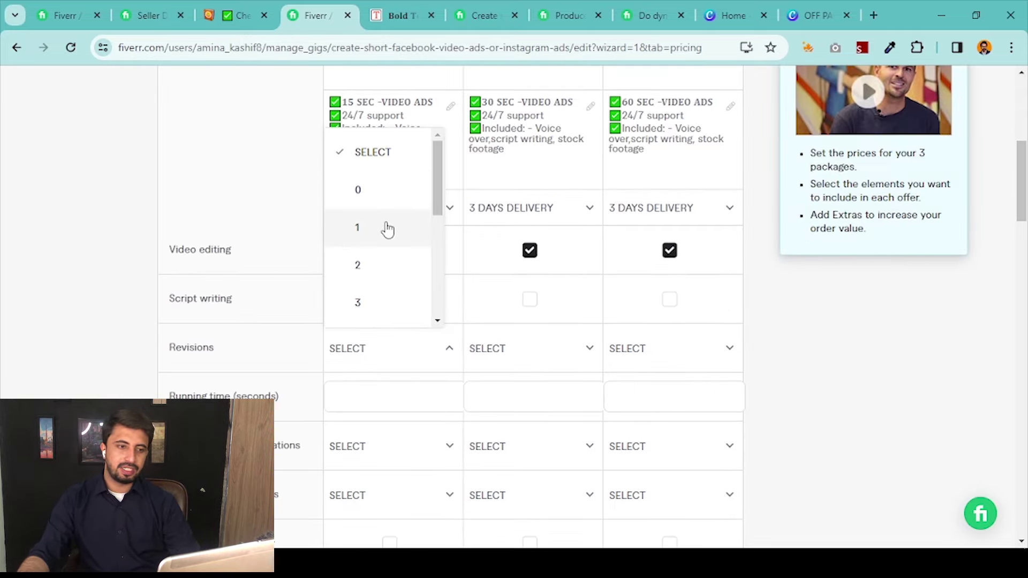
left_click(408, 264)
left_click(544, 349)
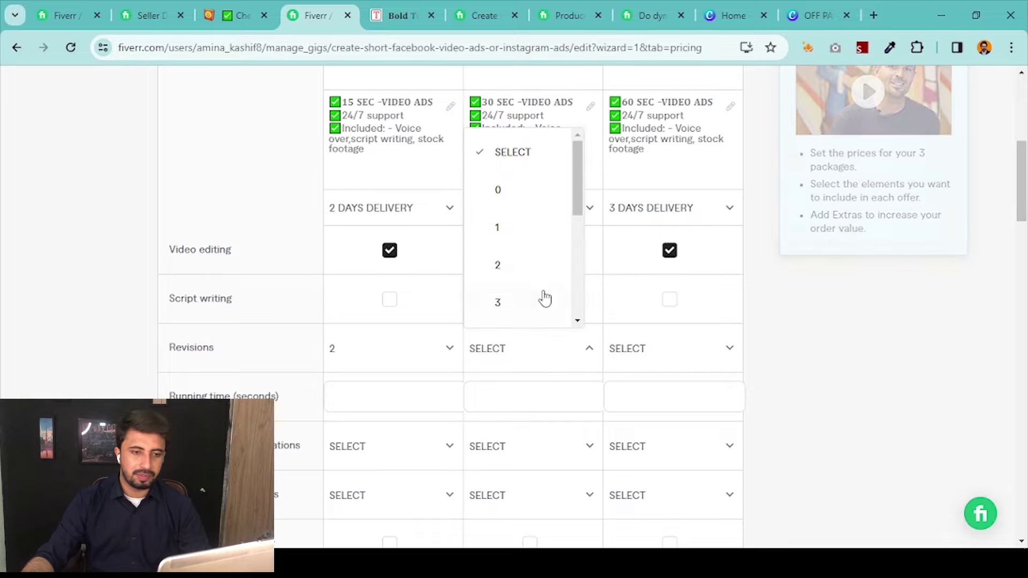
left_click(557, 265)
left_click(654, 349)
left_click(638, 266)
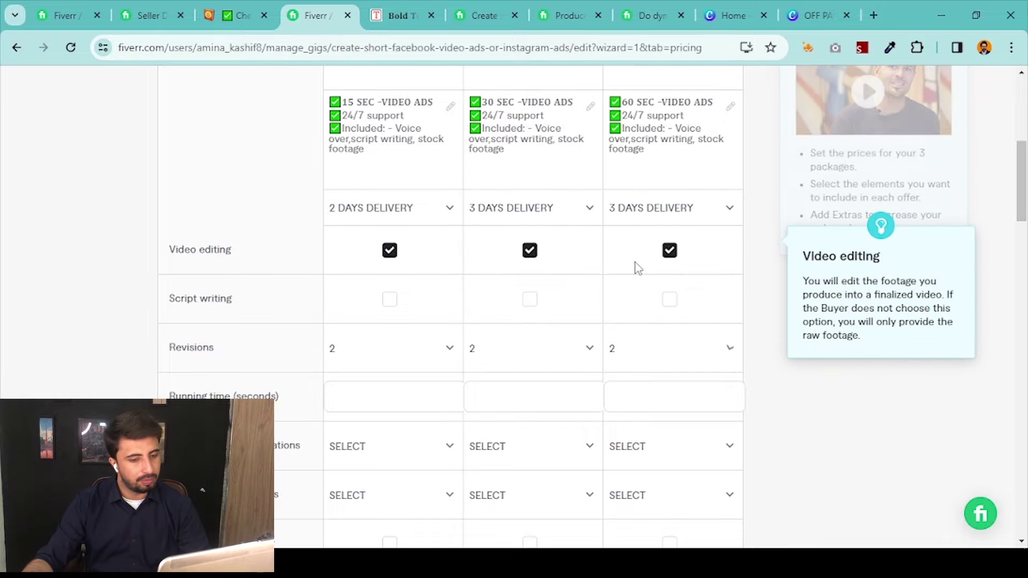
Set the running time to 15 seconds for Basic, 30 seconds for Standard and 60 seconds for Premium
scroll(308, 294, "down", 3)
left_click(363, 250)
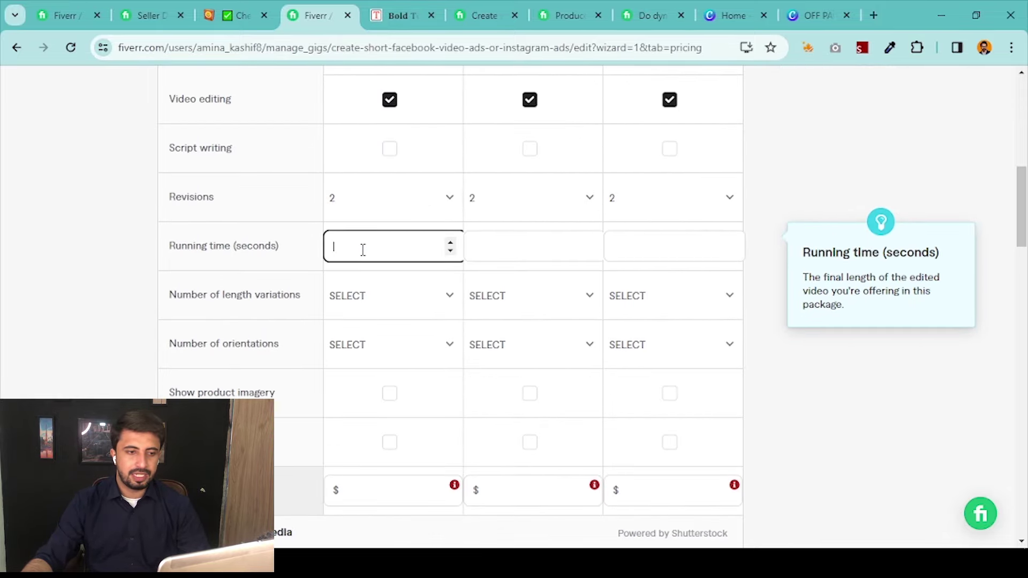
scroll(363, 250, "up", 6)
type("1")
scroll(367, 257, "down", 5)
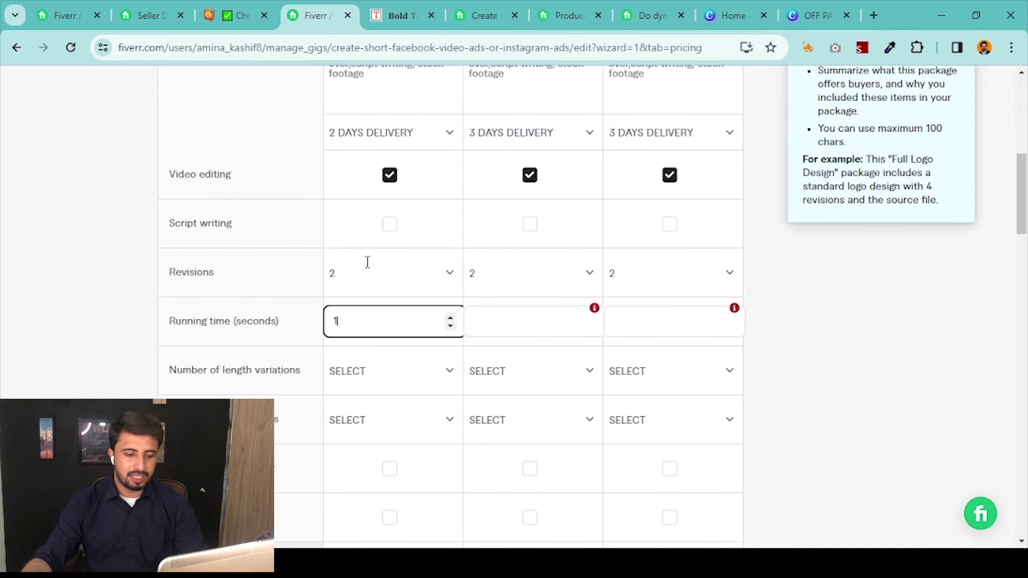
type("15")
left_click(549, 320)
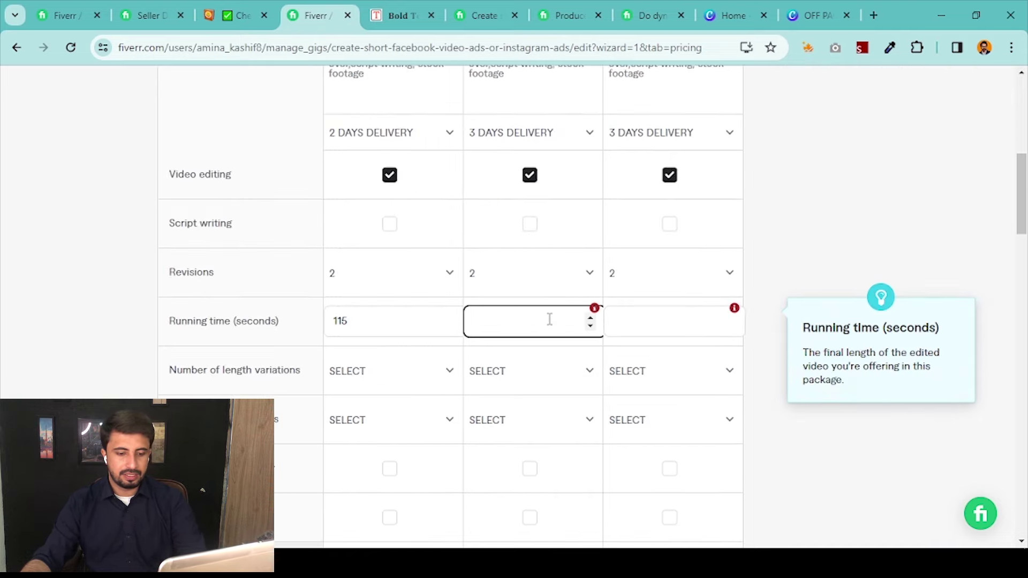
type("30")
left_click(639, 330)
type("60")
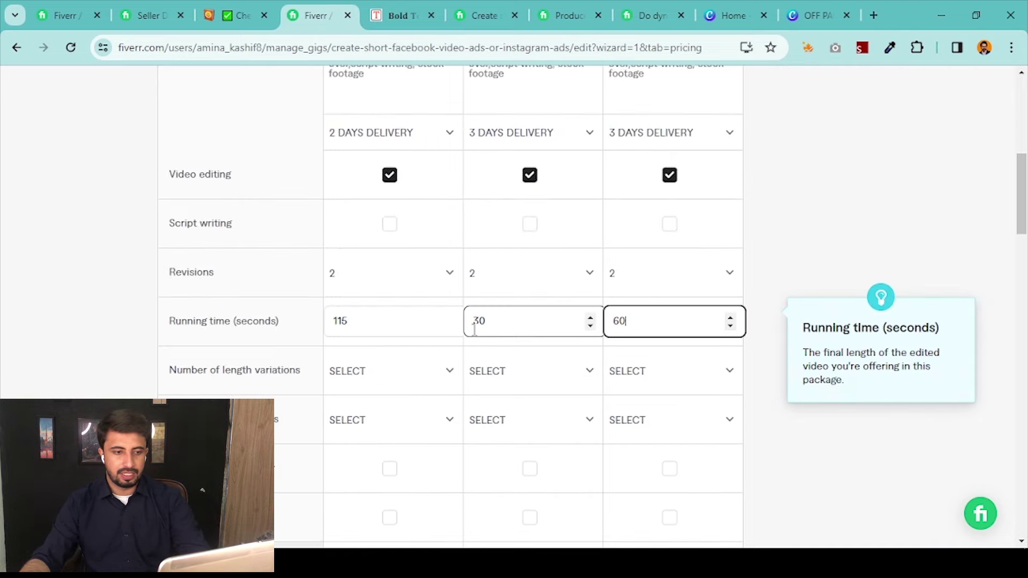
left_click(413, 321)
scroll(413, 324, "down", 2)
key("BackSpace")
key("BackSpace")
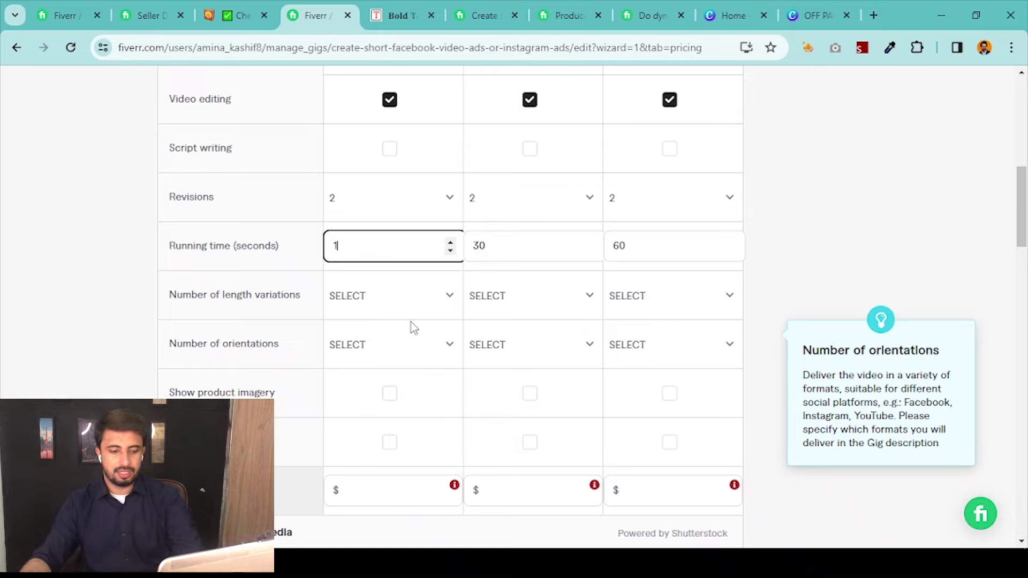
type("5")
Set the number of length variations to 1 for all three packages
left_click(415, 305)
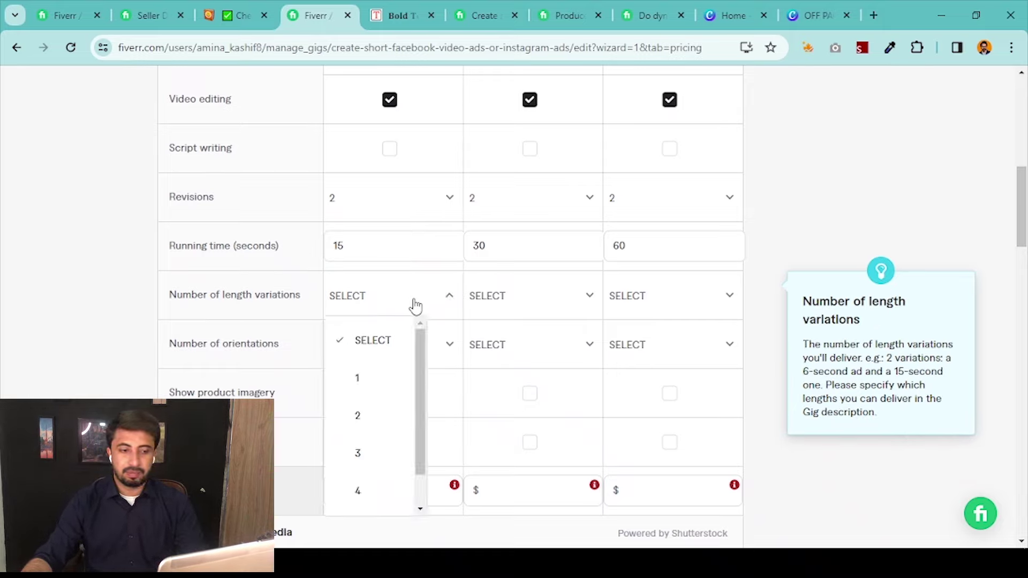
left_click(374, 386)
left_click(562, 299)
left_click(529, 380)
left_click(648, 303)
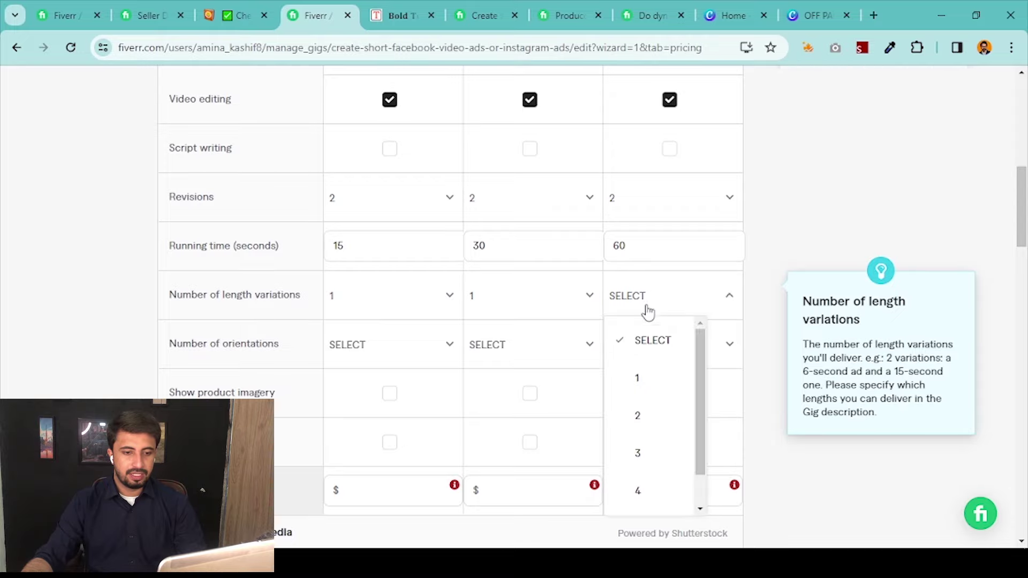
left_click(636, 378)
Set the number of orientations to 2 for the Basic, Standard and Premium packages
left_click(455, 341)
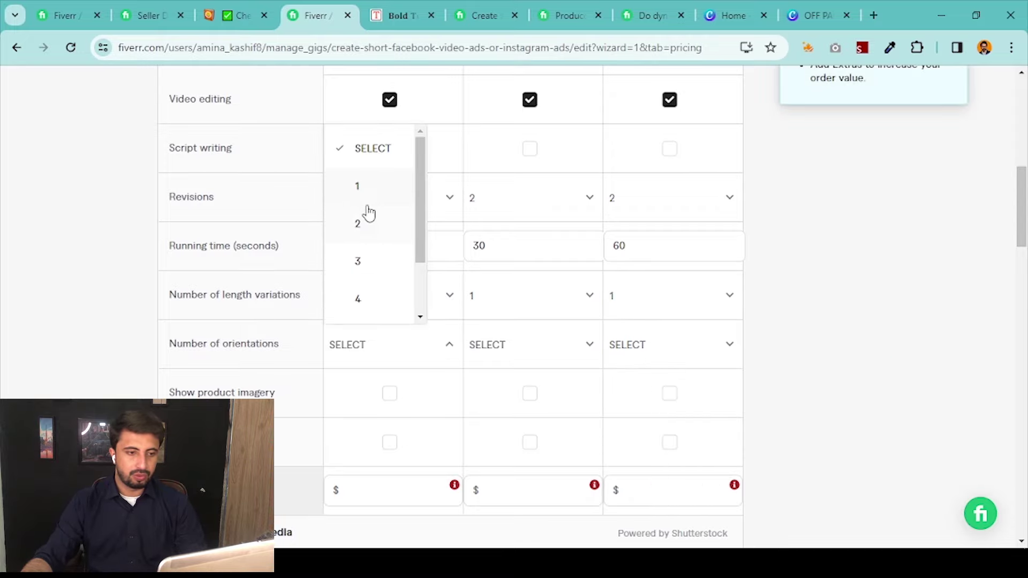
left_click(367, 222)
left_click(521, 355)
left_click(536, 228)
left_click(702, 347)
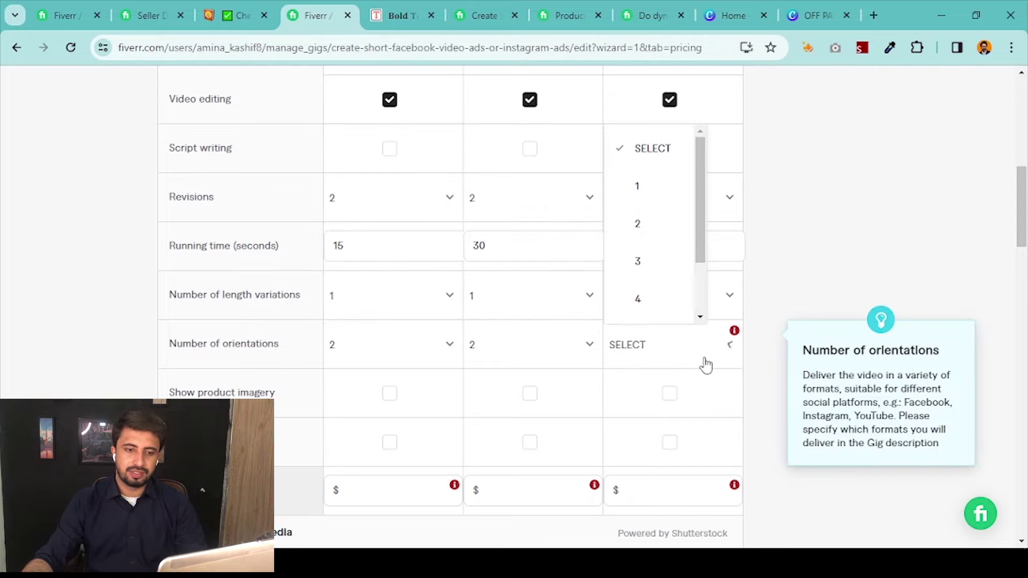
left_click(621, 223)
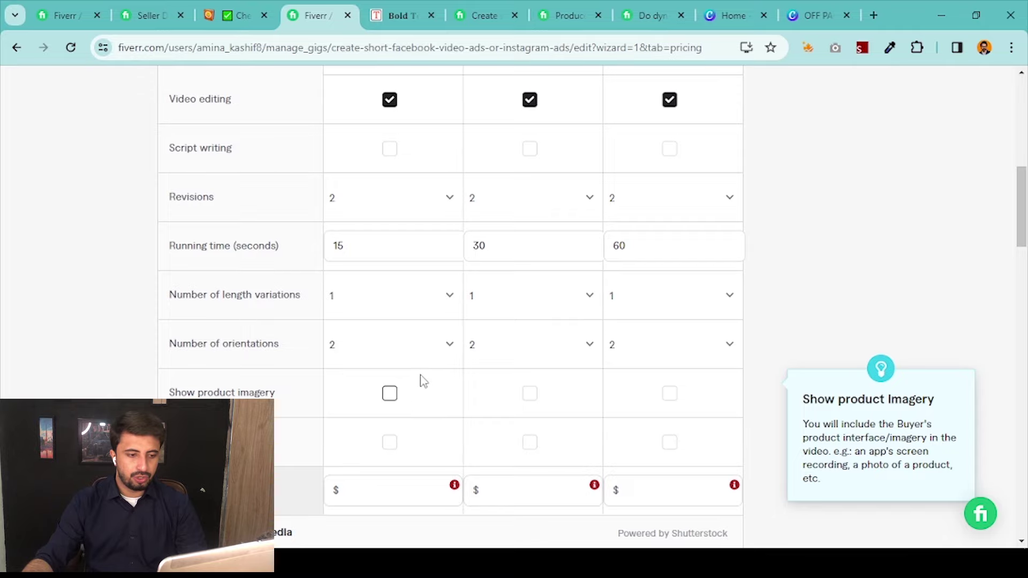
Include product imagery in the Basic, Standard and Premium packages
scroll(423, 382, "down", 3)
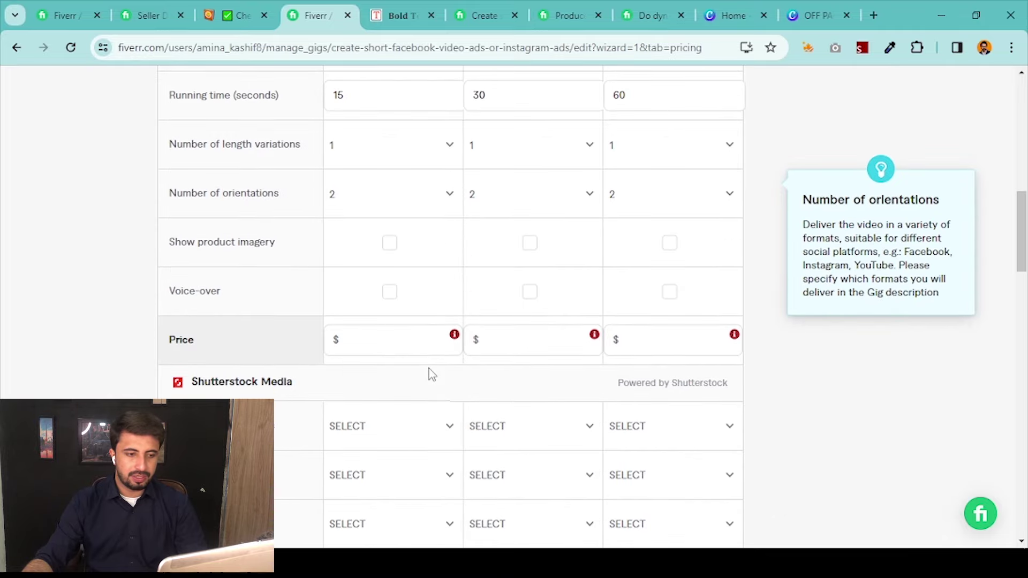
left_click(389, 244)
left_click(529, 243)
left_click(669, 243)
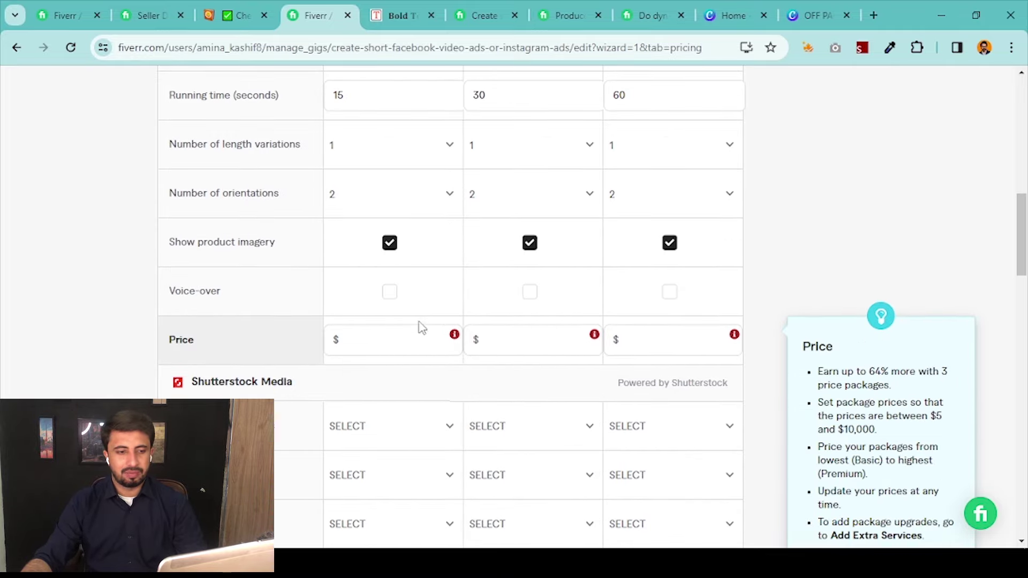
Check the competing gig's Basic and Standard packages, and set the Basic package price to $300
left_click(414, 342)
left_click(490, 4)
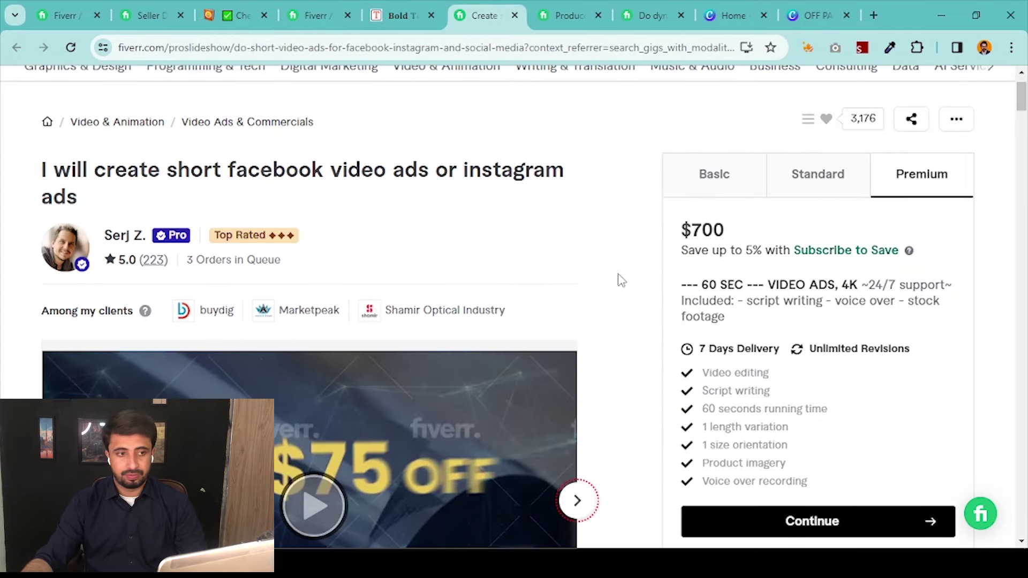
left_click(706, 183)
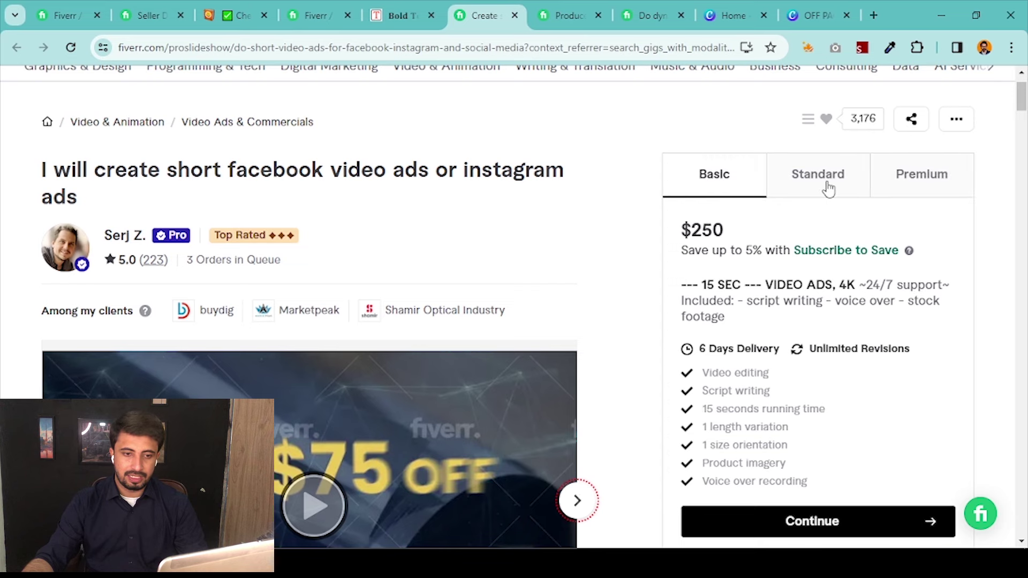
left_click(830, 187)
left_click(318, 15)
left_click(406, 347)
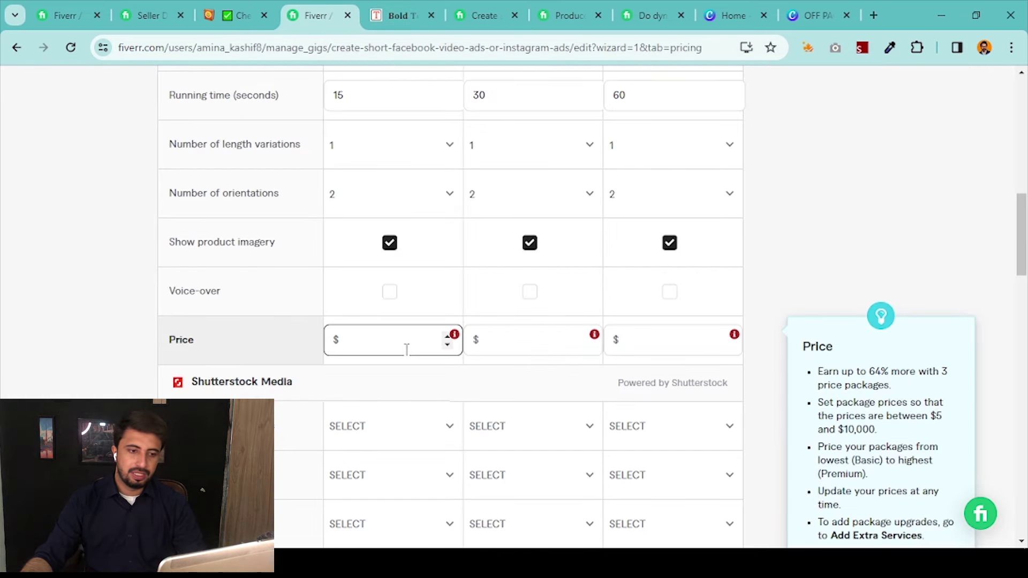
type("300")
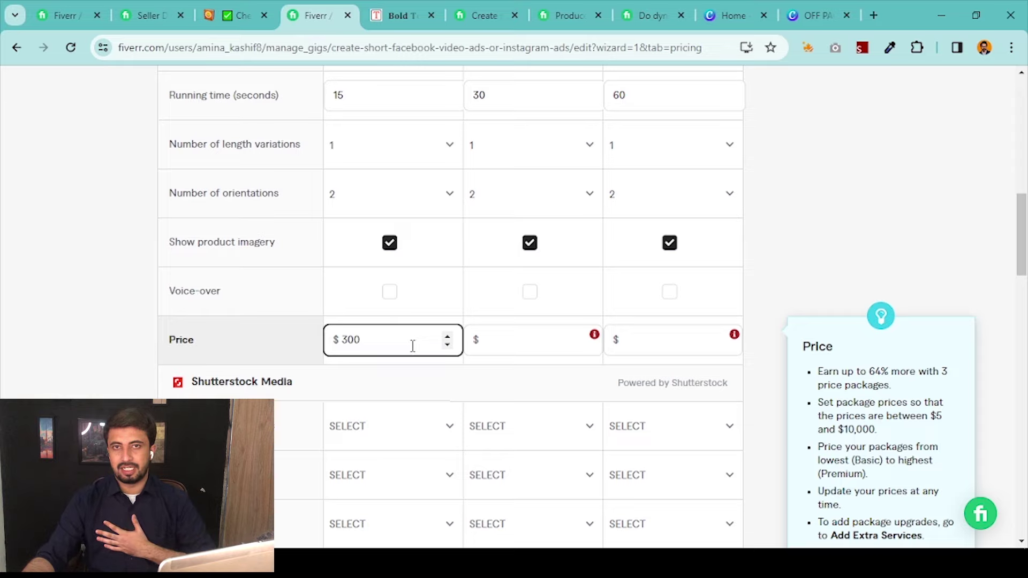
Compare with the competing gig's Standard price and set the Standard package price to $550
left_click(538, 340)
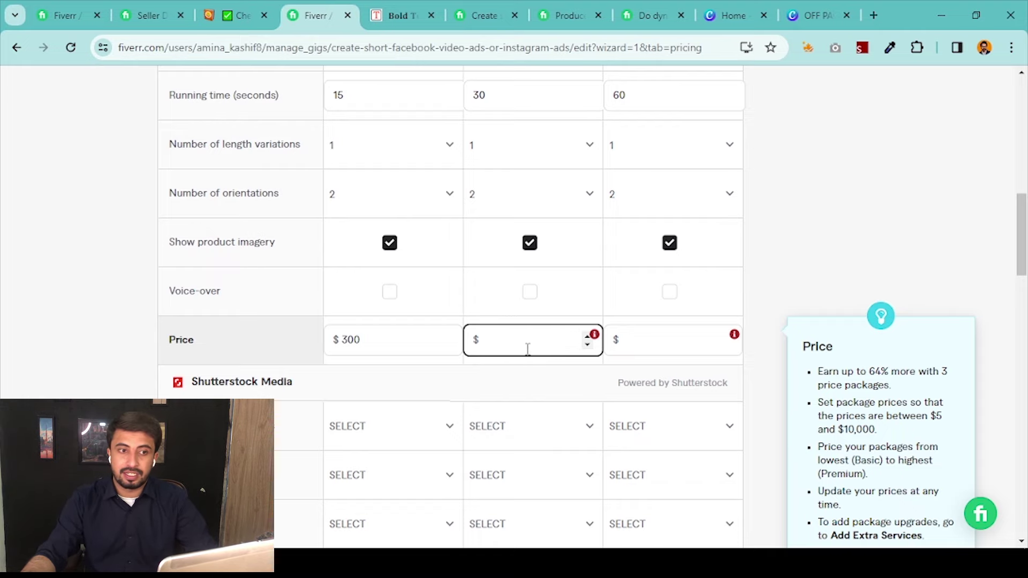
left_click(500, 8)
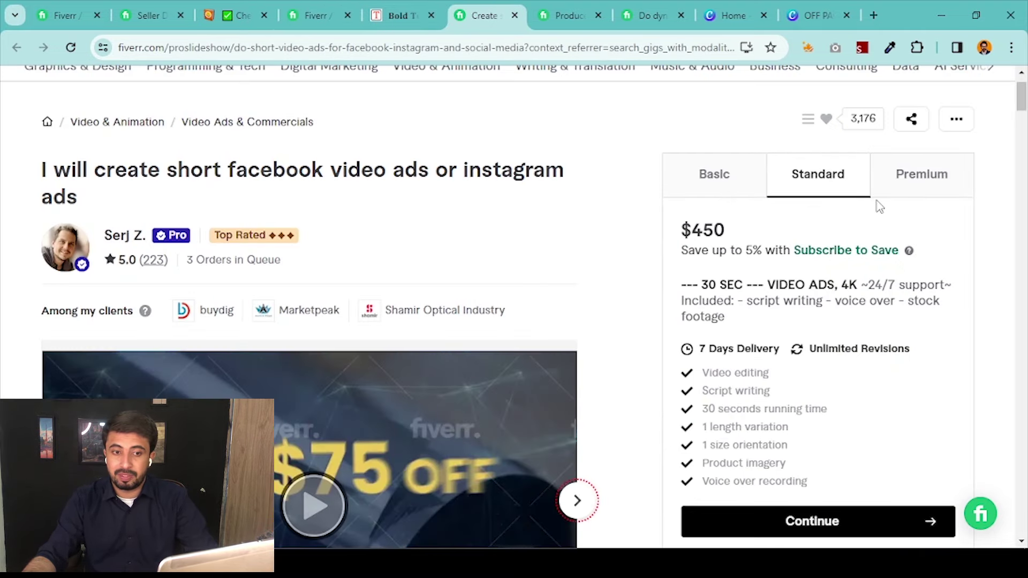
left_click(316, 15)
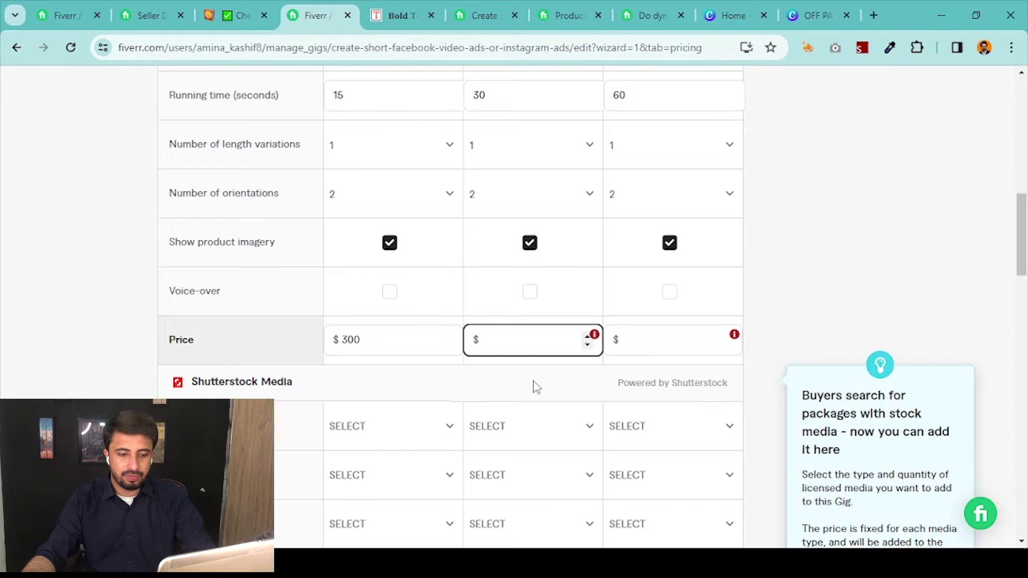
type("550")
Check the competing gig's Premium price and set the Premium package price to $800
left_click(503, 11)
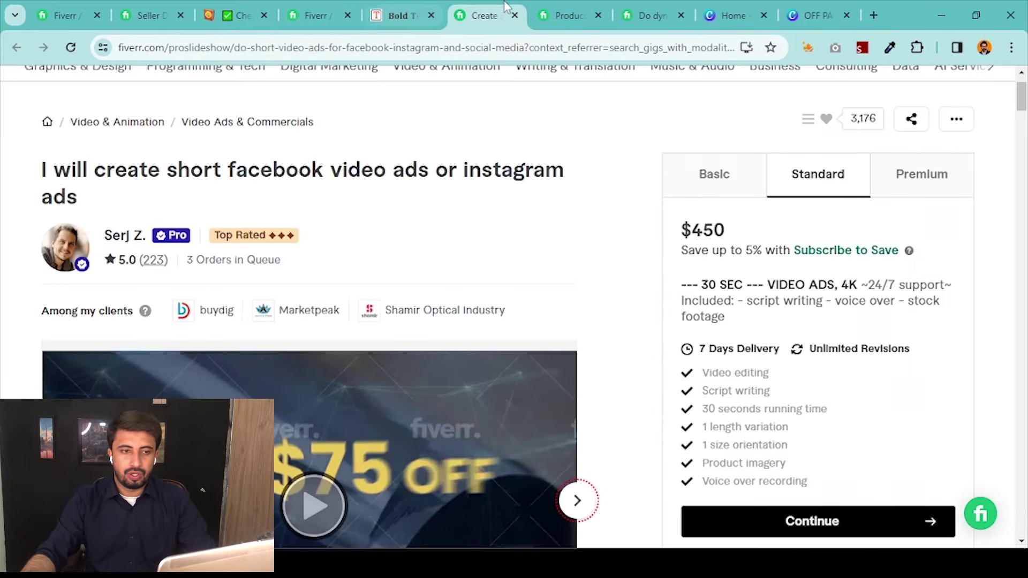
left_click(905, 174)
left_click(316, 15)
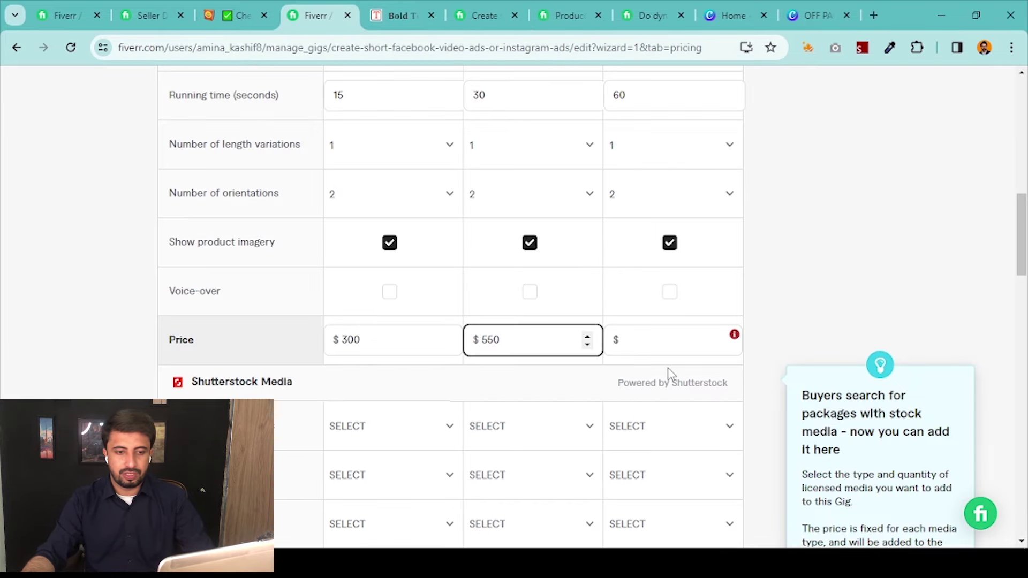
left_click(654, 340)
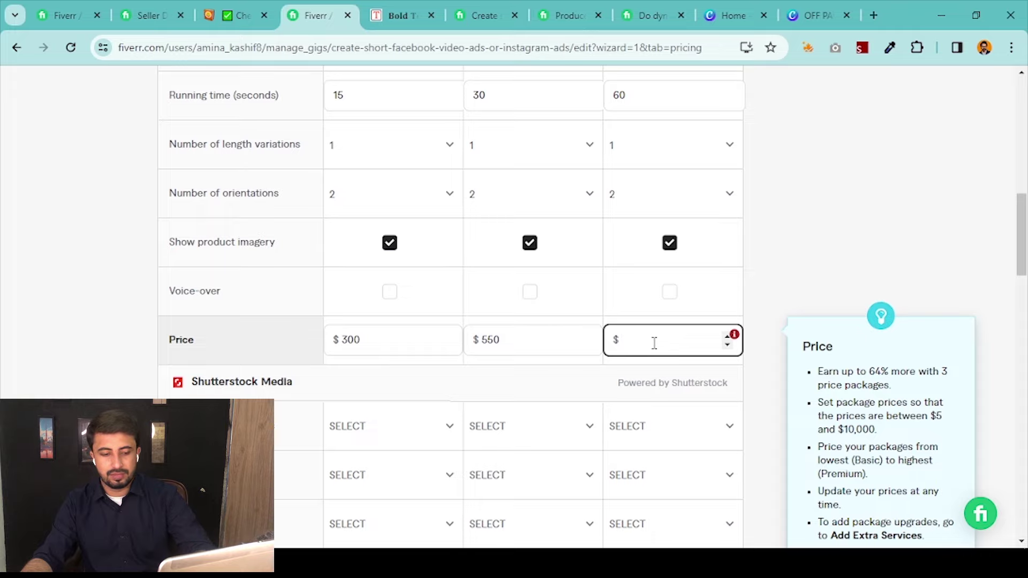
type("800")
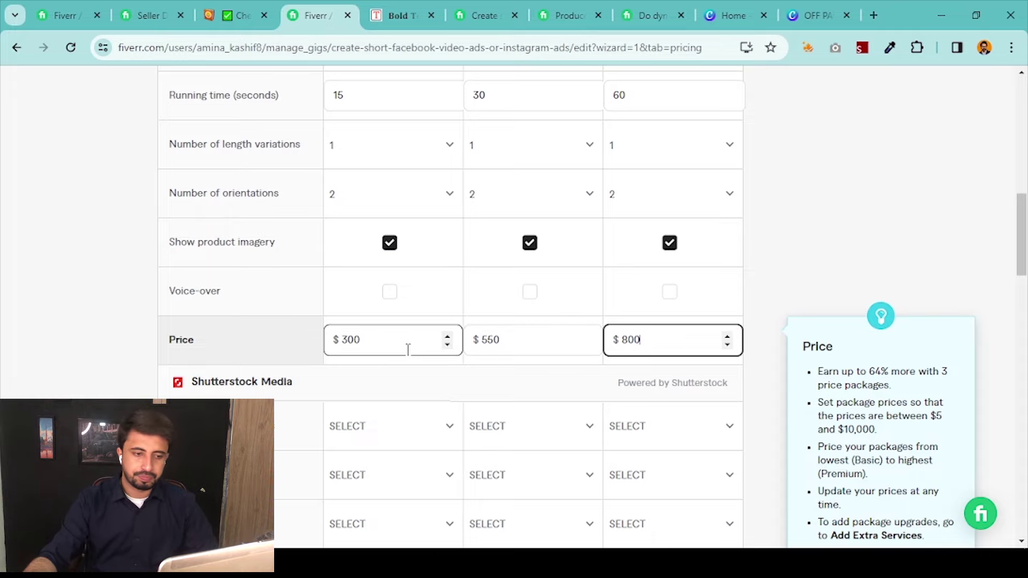
Include voice-over in the Basic, Standard and Premium packages
left_click(390, 292)
left_click(531, 292)
left_click(670, 292)
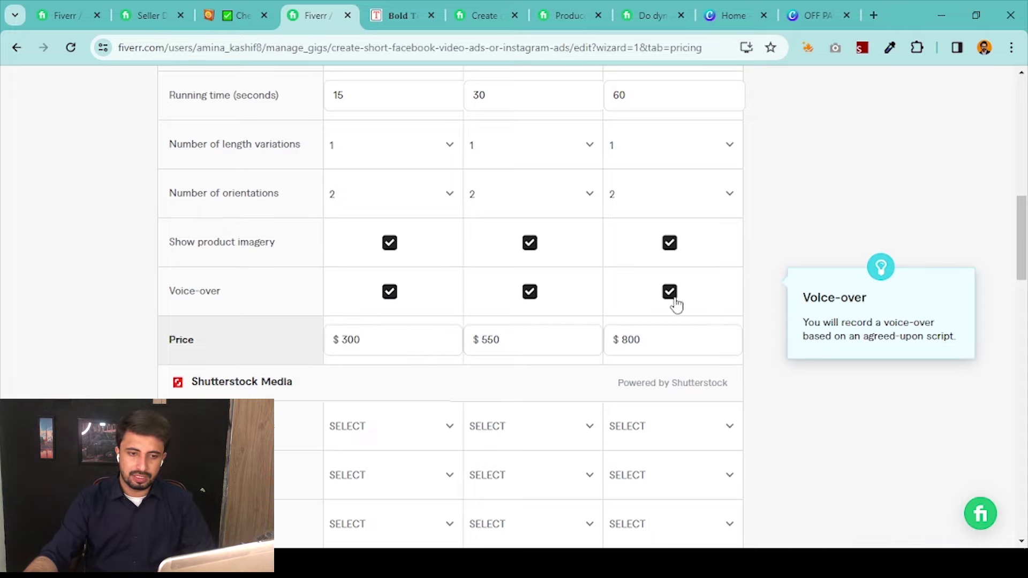
Check the services in the competing gig's packages and include script writing in all three packages
scroll(670, 300, "up", 5)
left_click(399, 15)
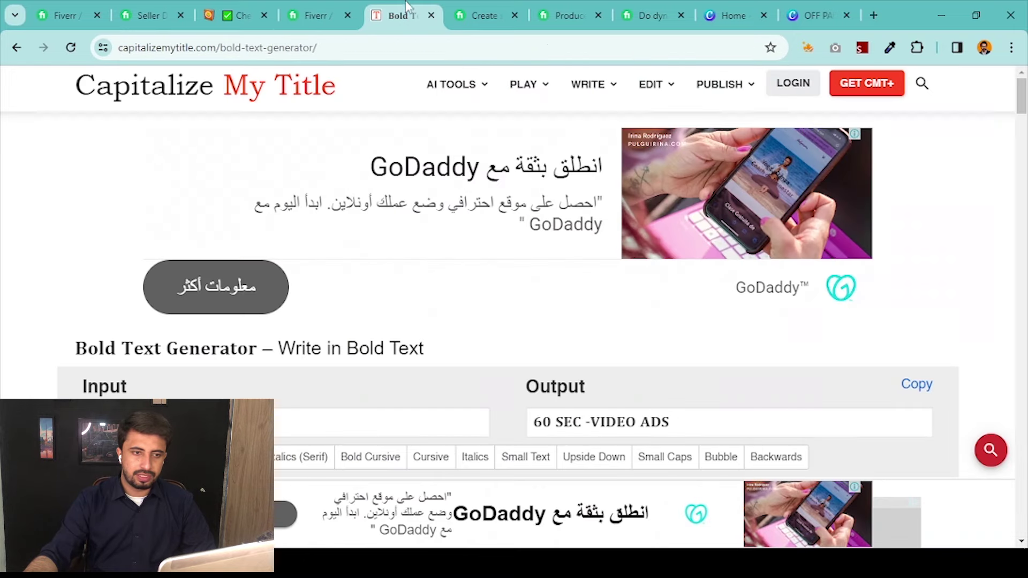
left_click(470, 10)
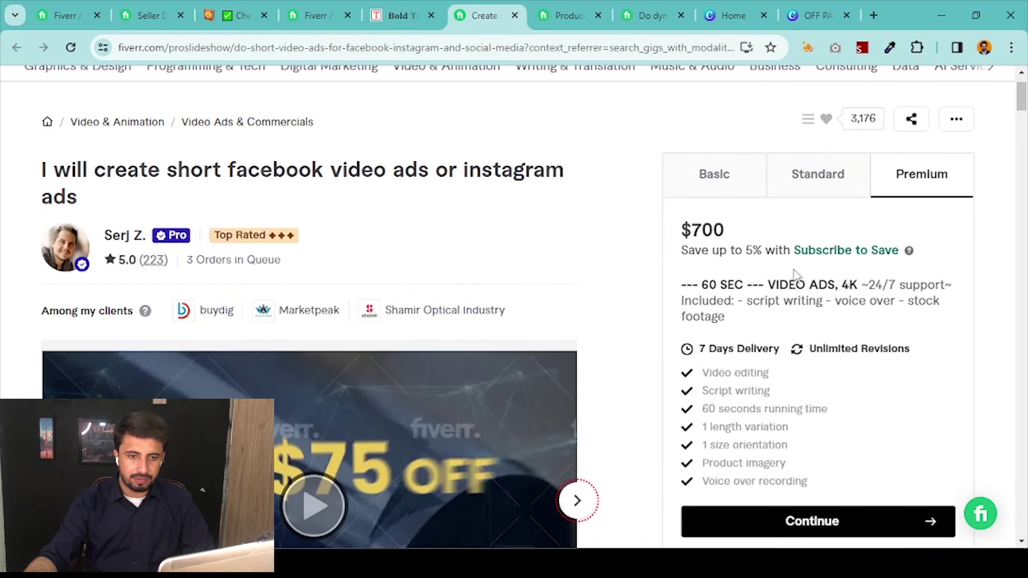
left_click(747, 185)
left_click(786, 188)
left_click(316, 15)
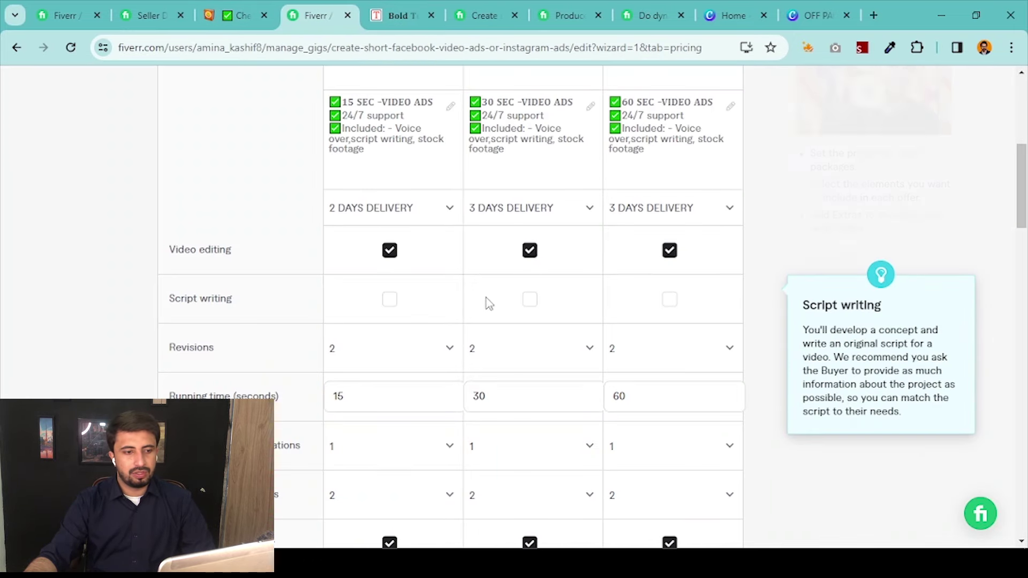
left_click(388, 301)
left_click(530, 301)
left_click(670, 301)
scroll(694, 301, "down", 3)
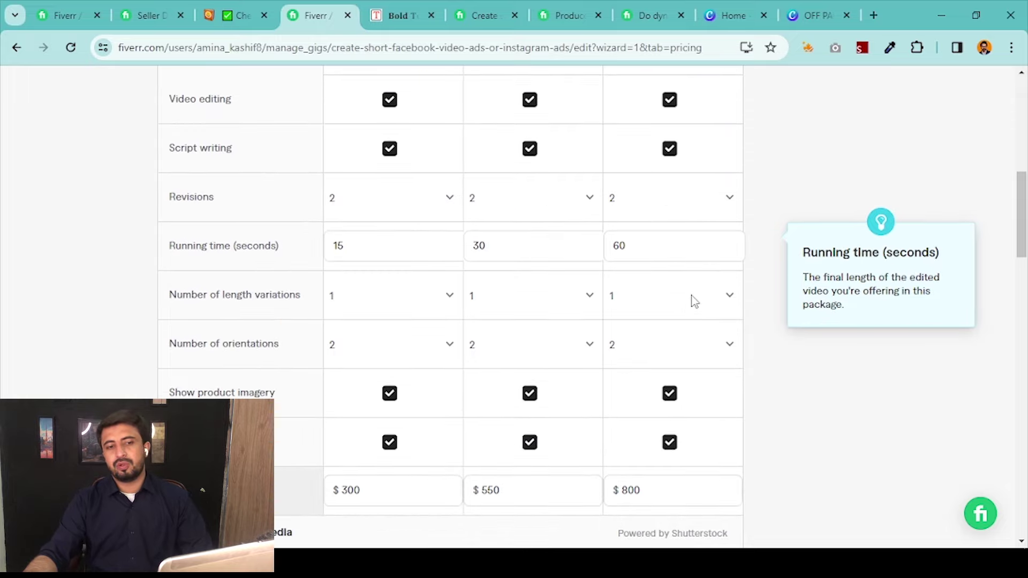
mouse_move(694, 301)
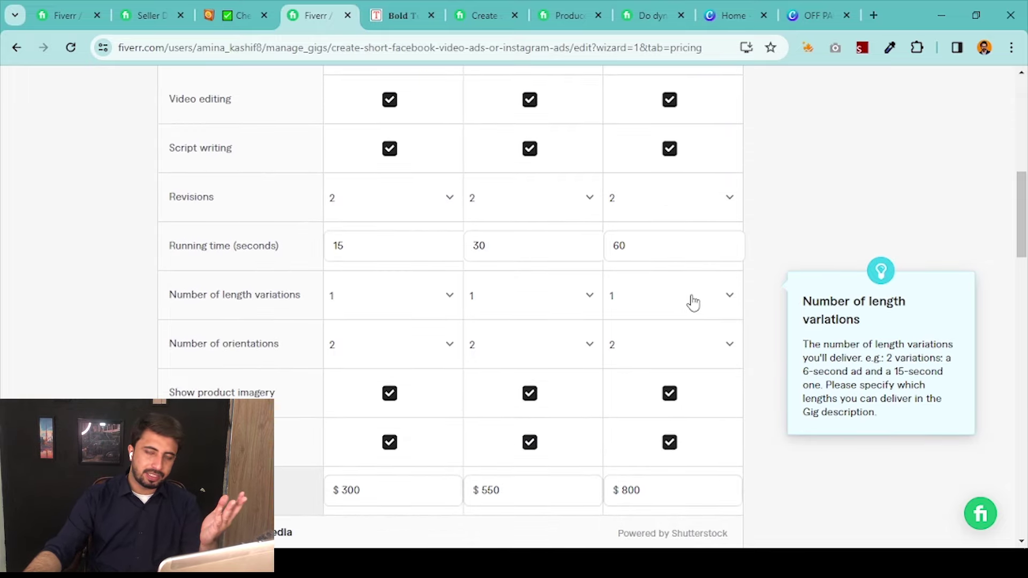
scroll(694, 303, "down", 3)
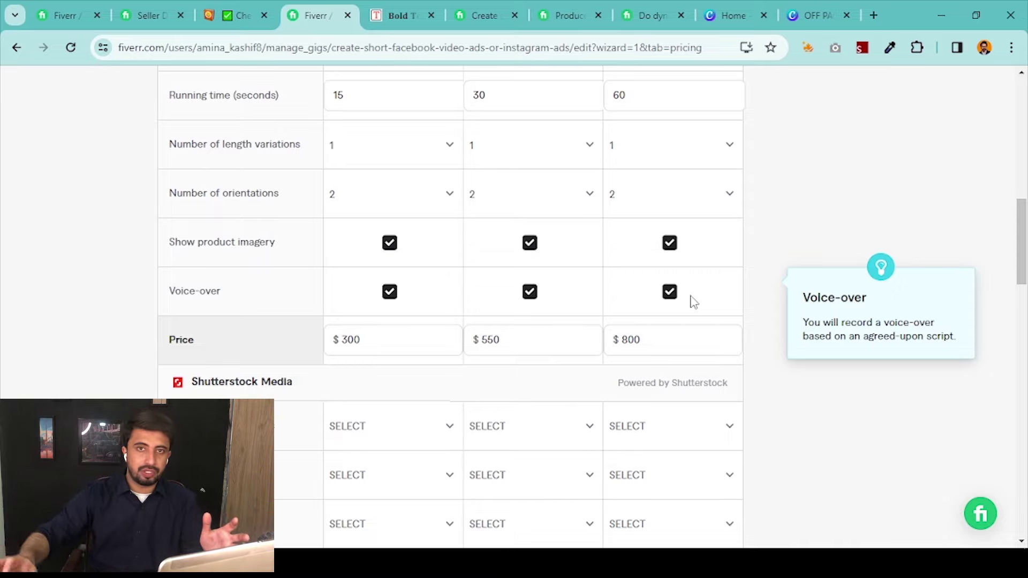
scroll(725, 197, "down", 4)
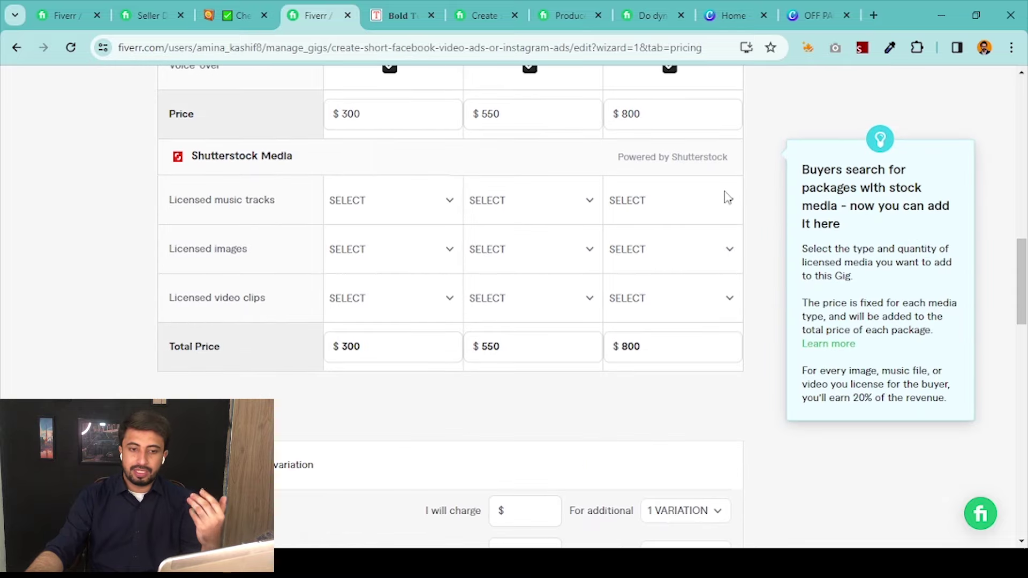
Turn off the Additional length variation, Extra fast delivery and Additional Revision extras, and save the pricing to continue to the description
scroll(233, 265, "down", 4)
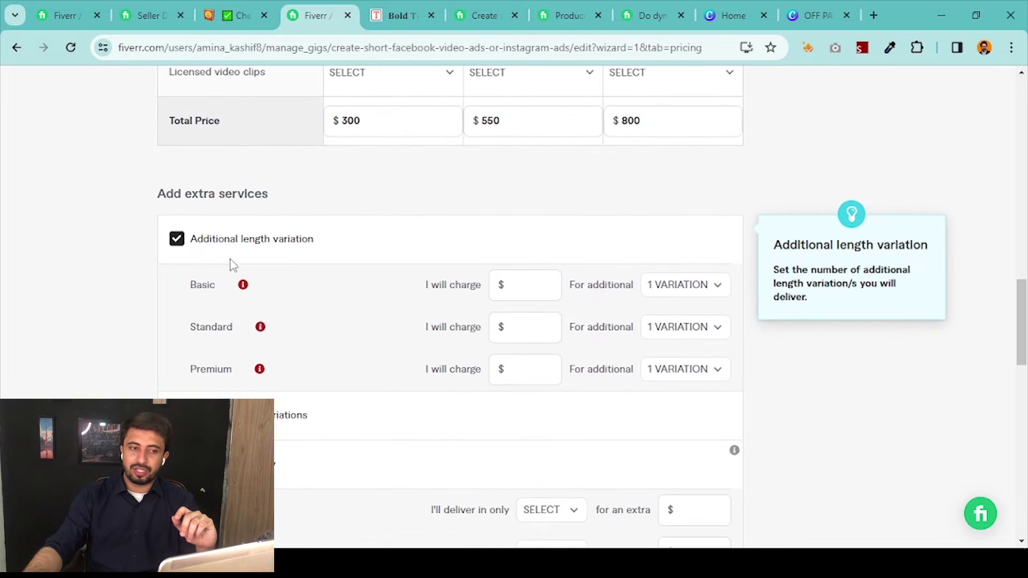
left_click(176, 240)
left_click(177, 338)
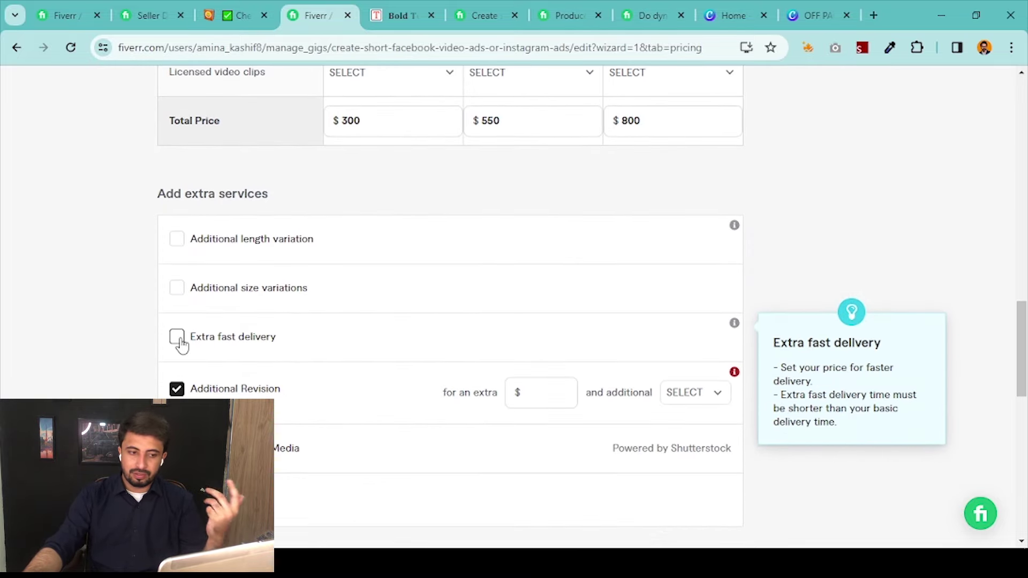
left_click(176, 390)
scroll(446, 220, "down", 4)
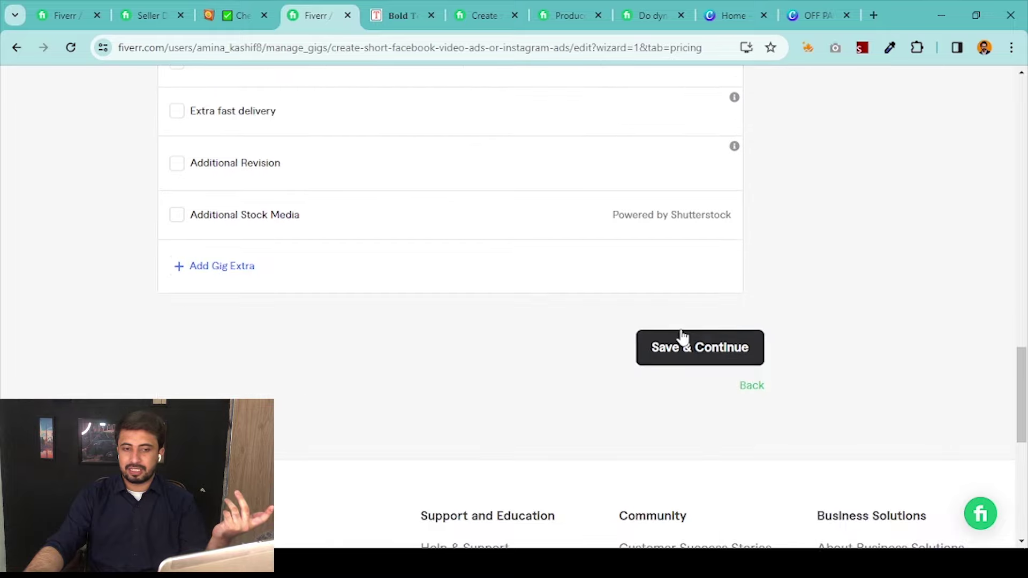
left_click(659, 353)
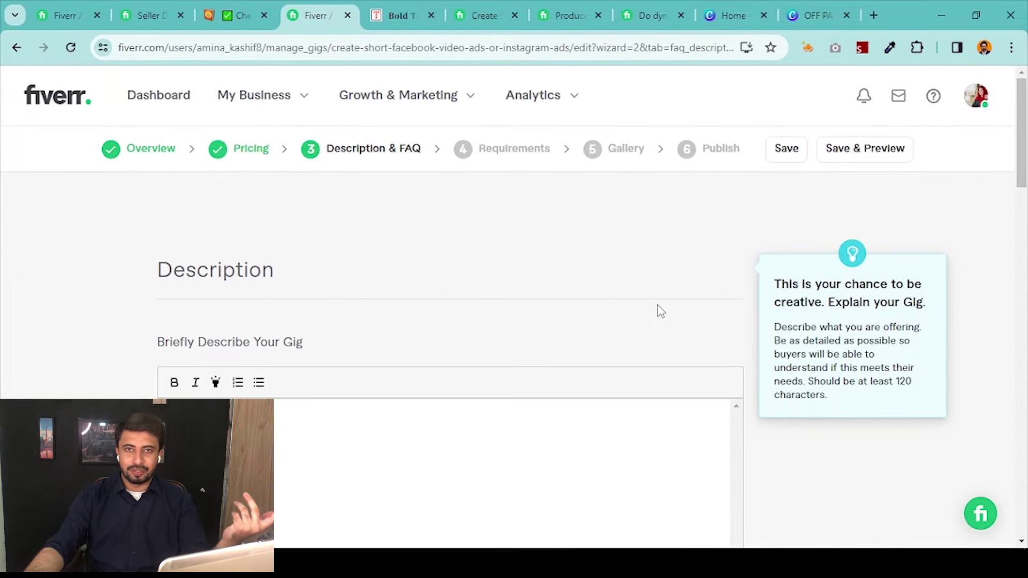
Review the description outline in the Notepad notes and return to the empty gig description
scroll(661, 308, "down", 3)
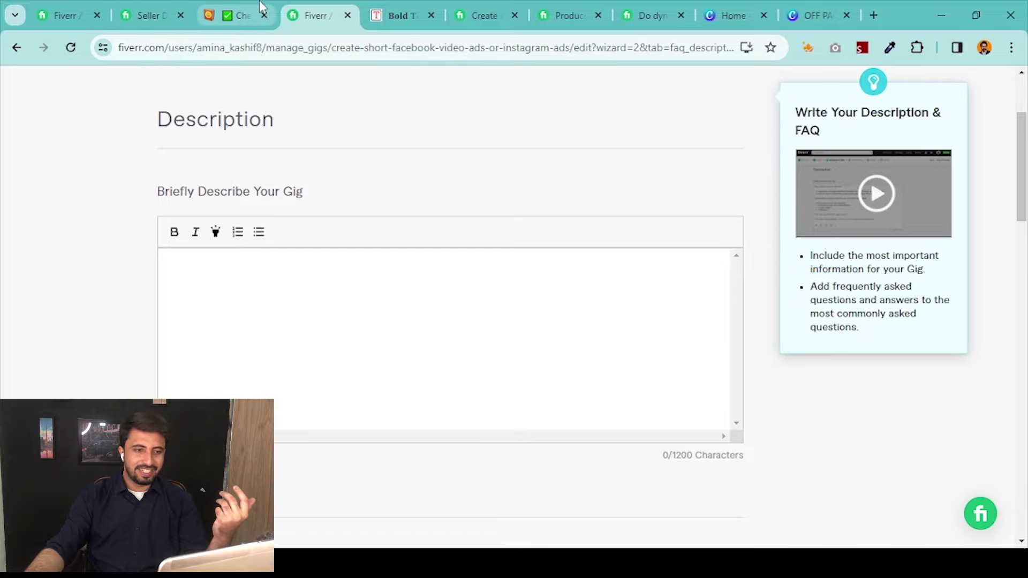
left_click(320, 325)
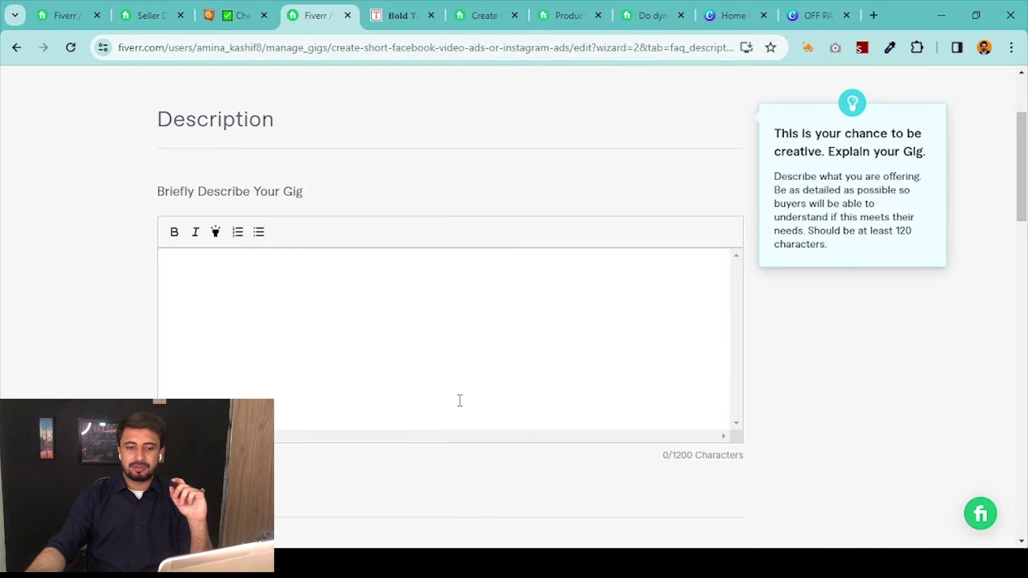
mouse_move(555, 562)
left_click(473, 505)
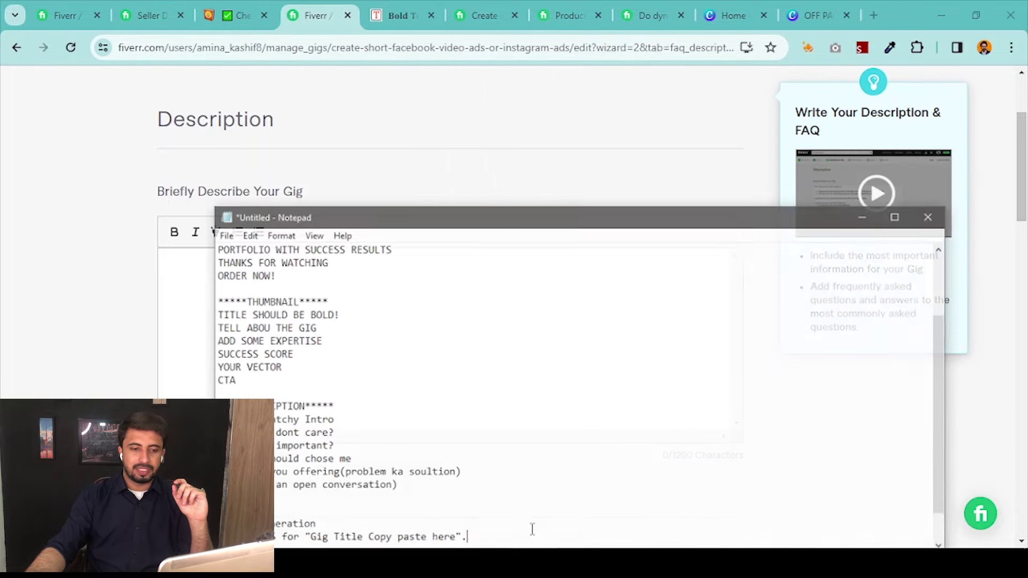
scroll(433, 271, "up", 3)
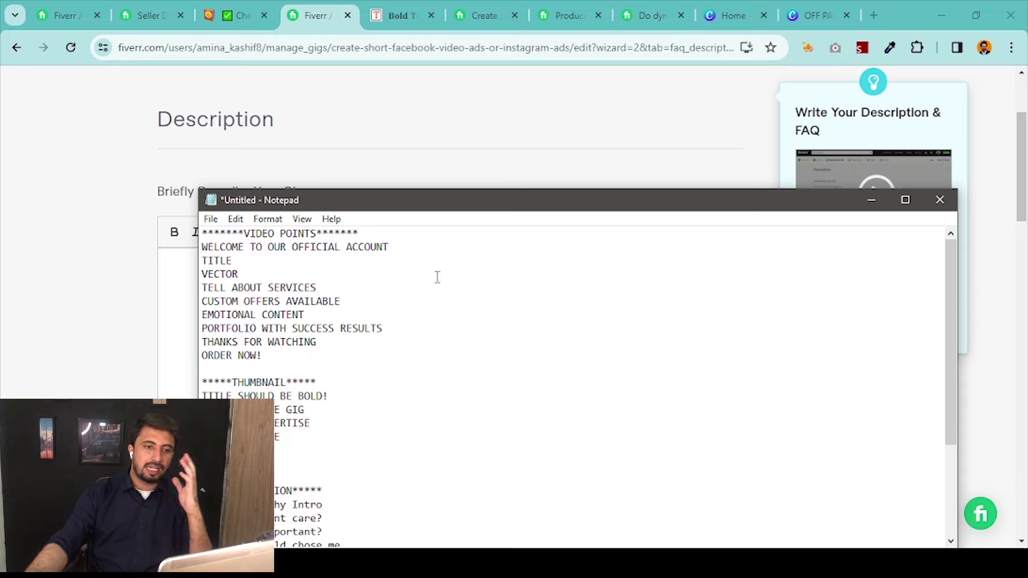
scroll(438, 277, "down", 3)
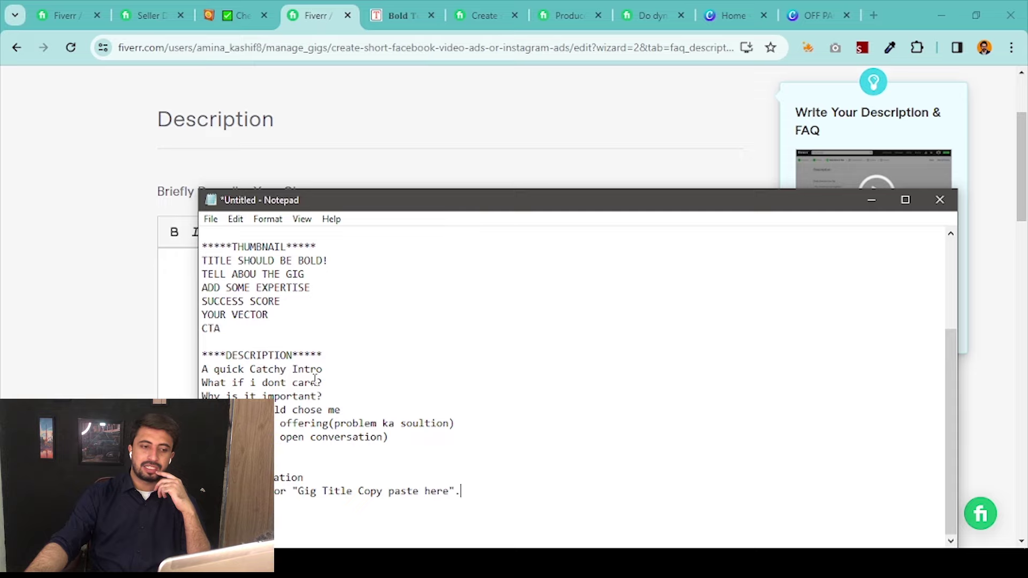
left_click(858, 205)
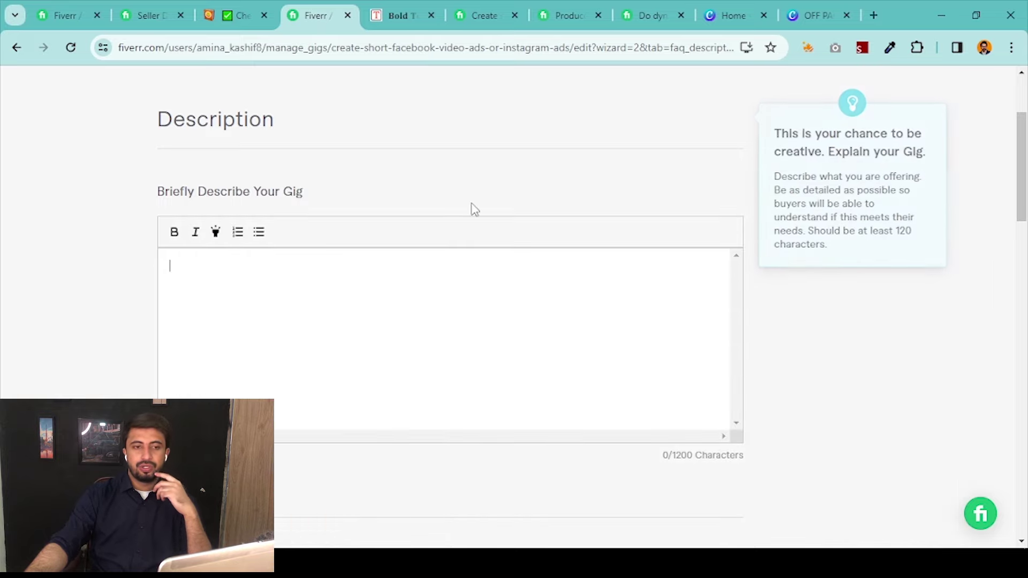
left_click(409, 288)
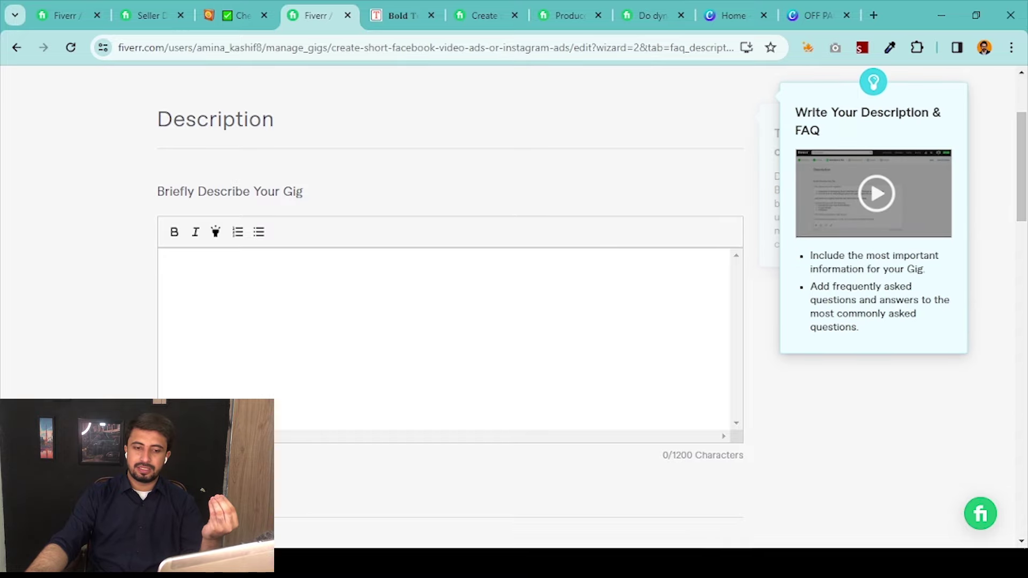
Copy the competing short video ads gig's description, from its opening question through the portfolio link, into the gig description
left_click(494, 8)
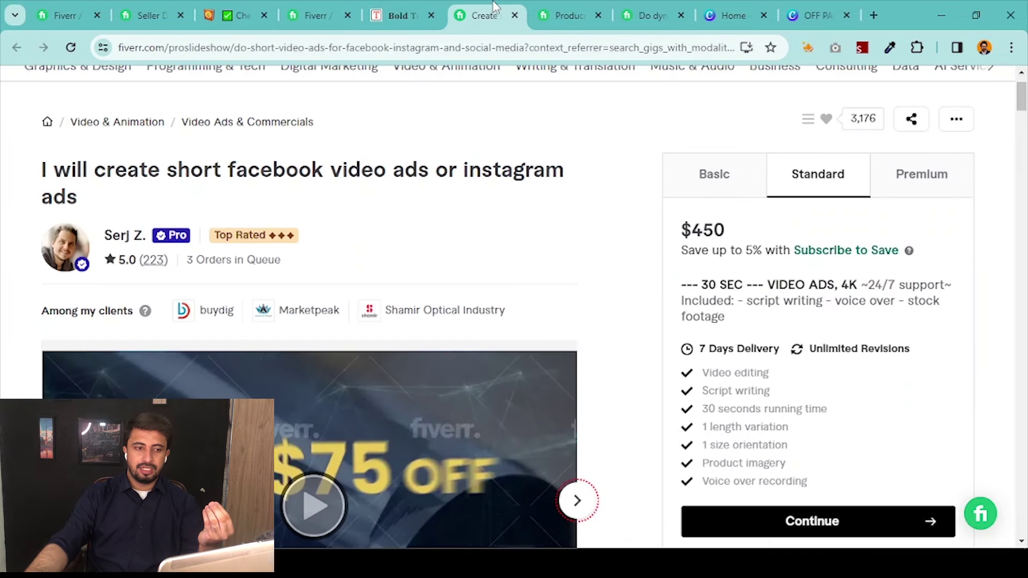
scroll(496, 196, "down", 12)
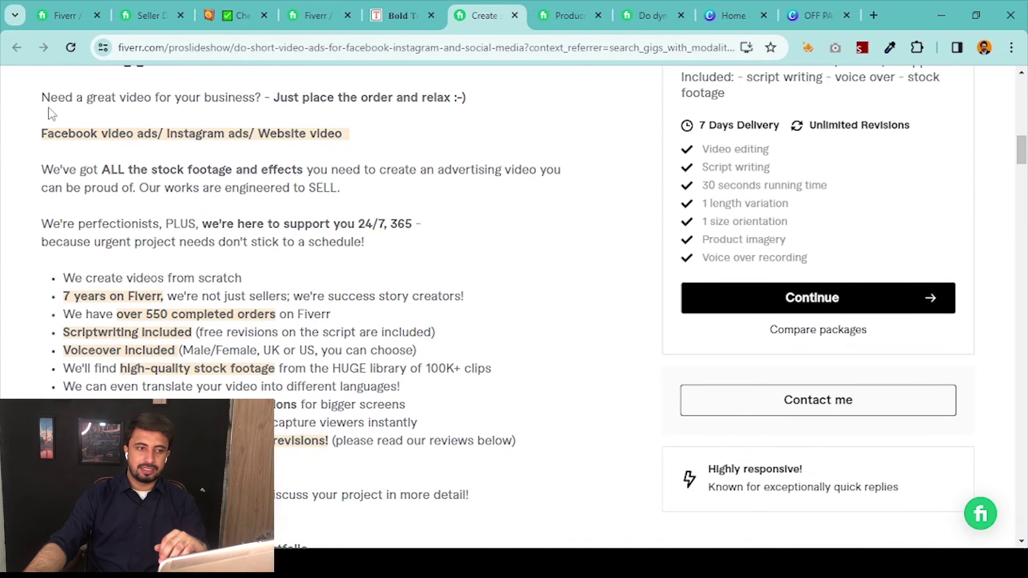
left_click_drag(42, 97, 554, 295)
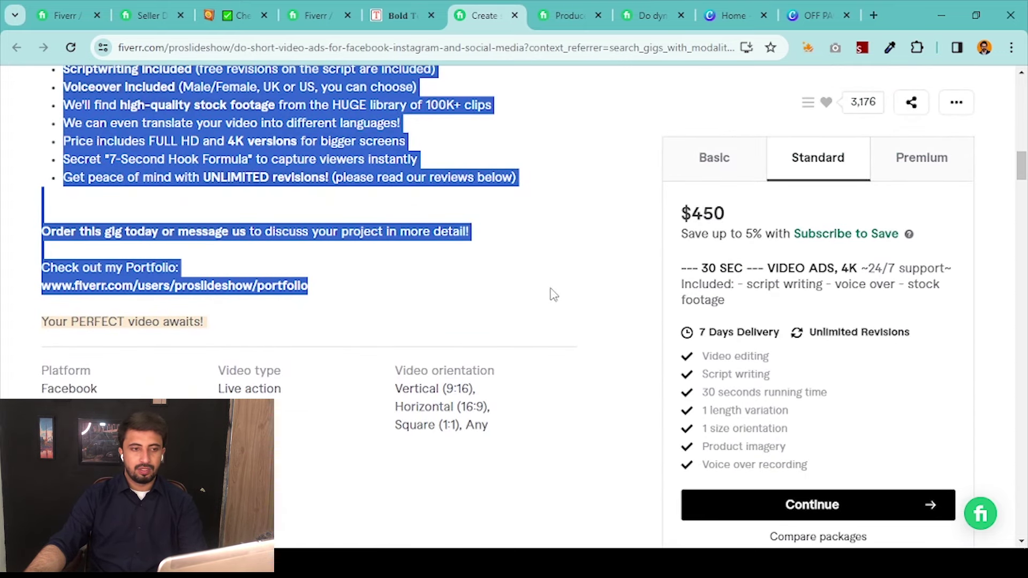
left_click(338, 6)
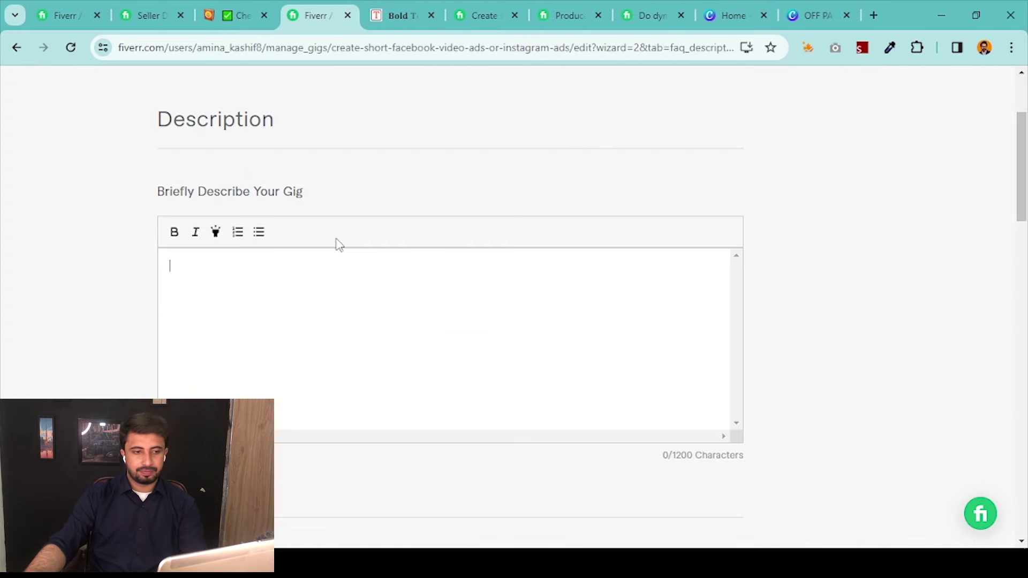
left_click(339, 264)
key("ctrl+v")
scroll(386, 323, "up", 5)
scroll(386, 323, "up", 3)
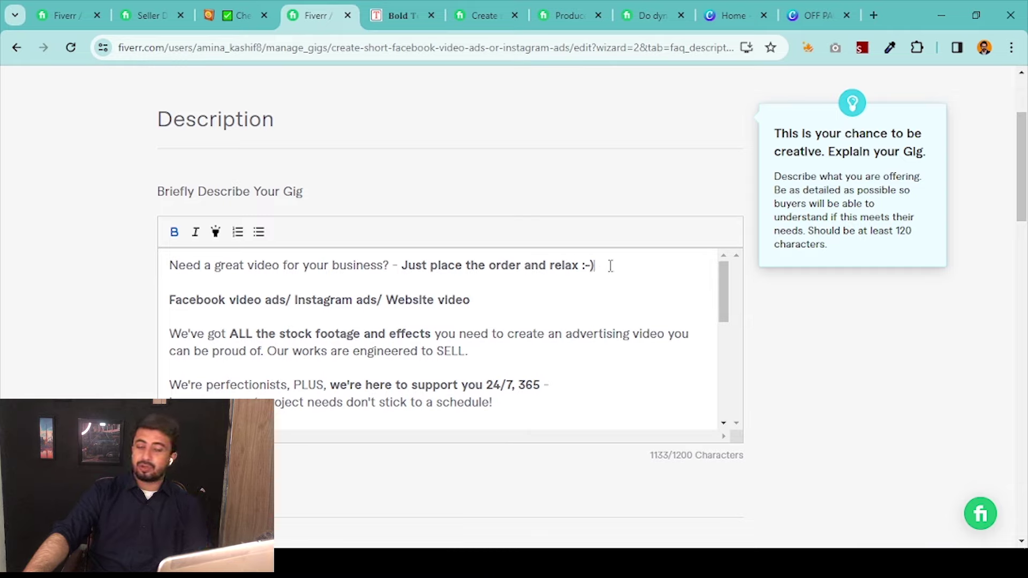
Compare the opening lines of the pasted description with the description outline in the Notepad notes
key("alt+Tab")
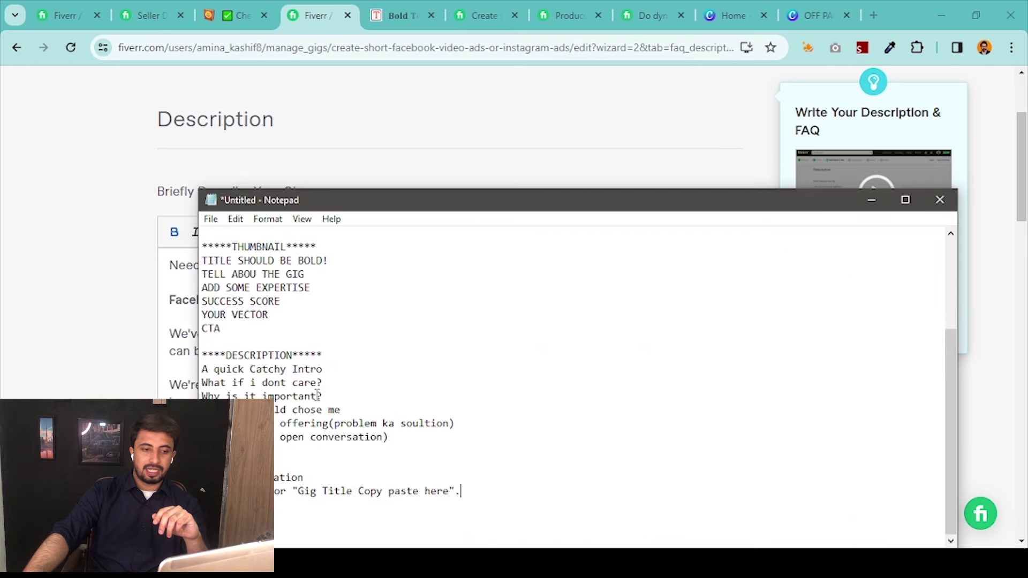
left_click(871, 200)
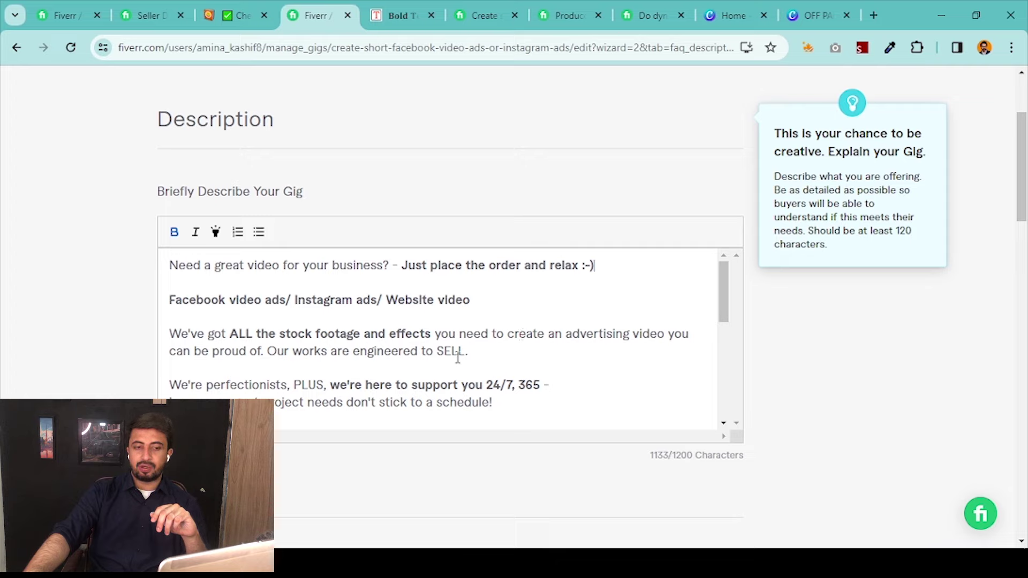
left_click_drag(481, 355, 161, 338)
left_click(173, 329)
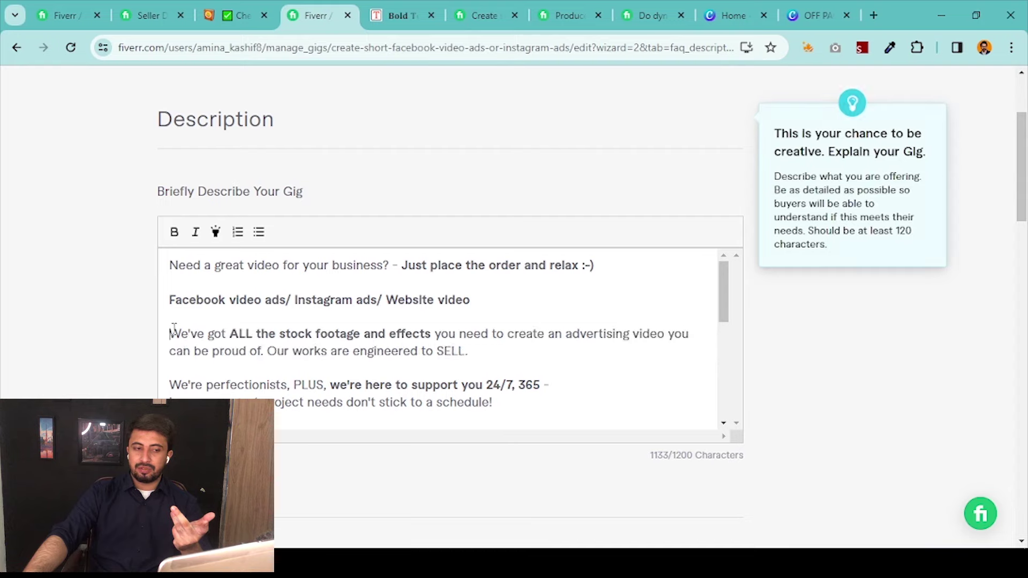
left_click_drag(493, 313, 161, 303)
left_click(243, 318)
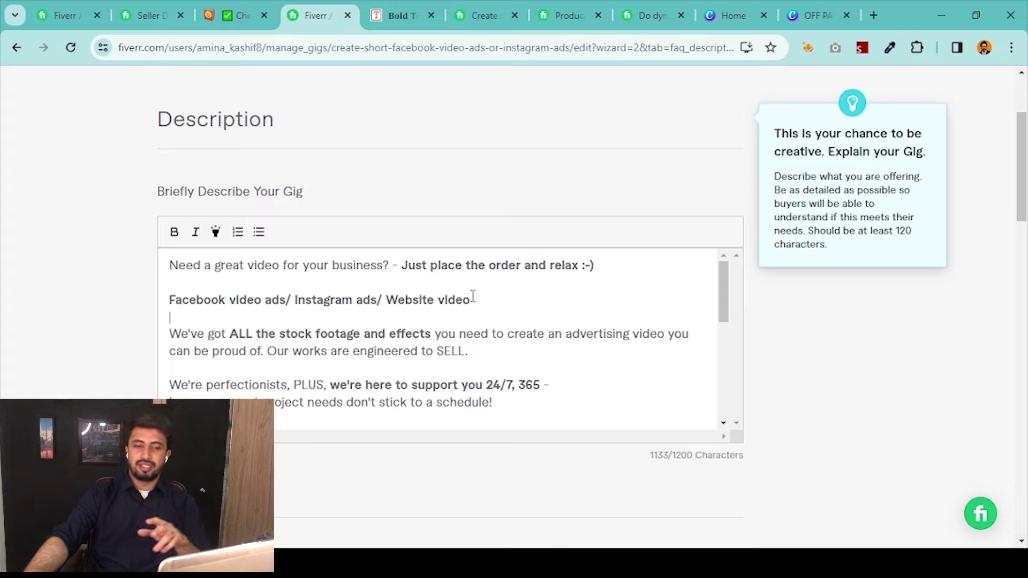
left_click_drag(474, 297, 142, 310)
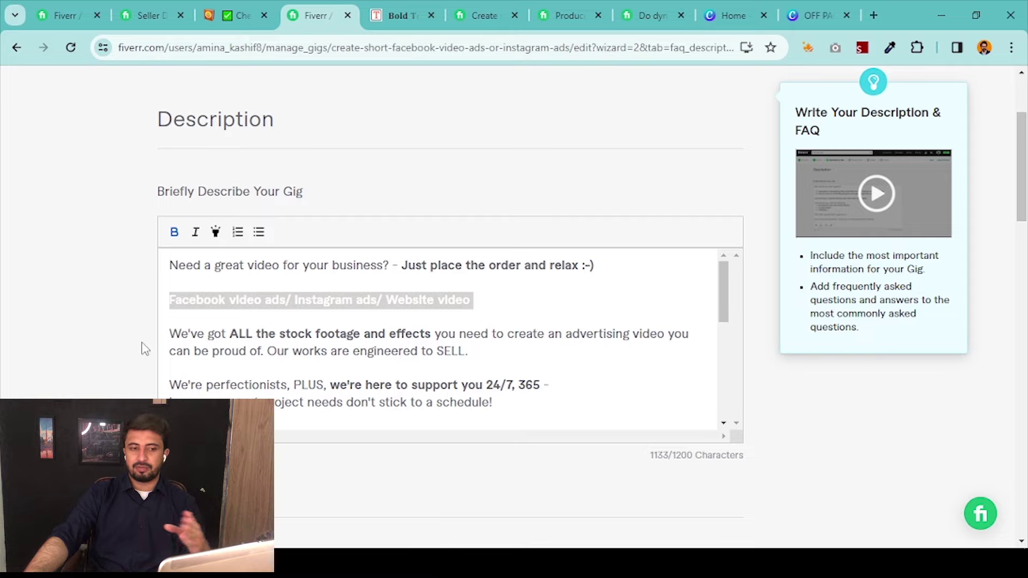
mouse_move(332, 351)
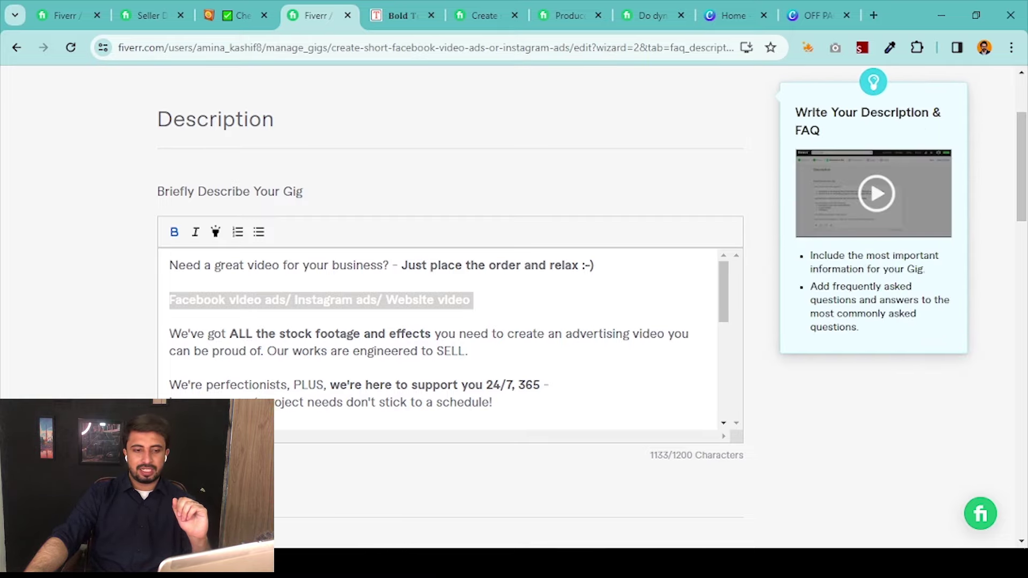
mouse_move(551, 563)
left_click(626, 517)
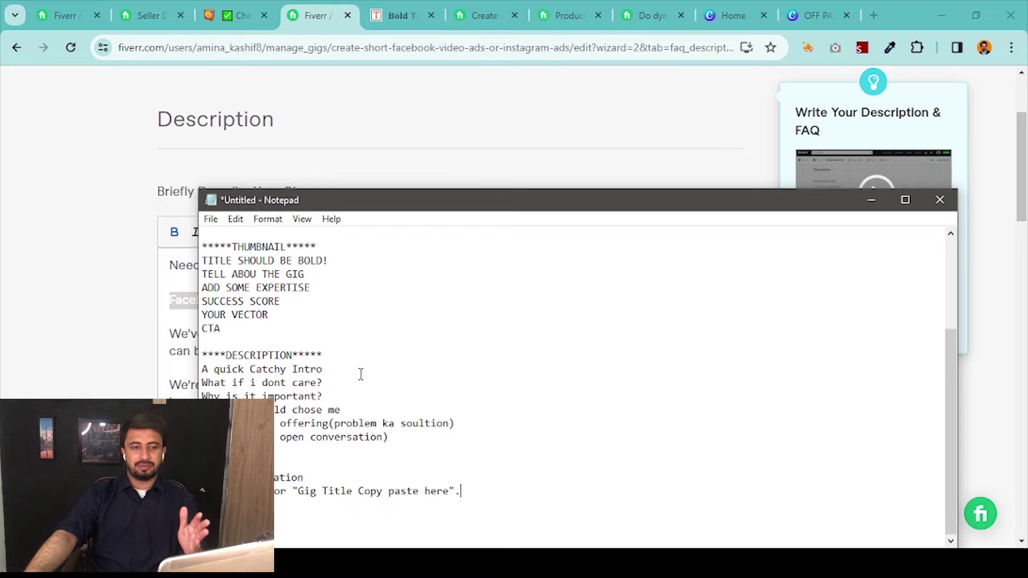
left_click(171, 321)
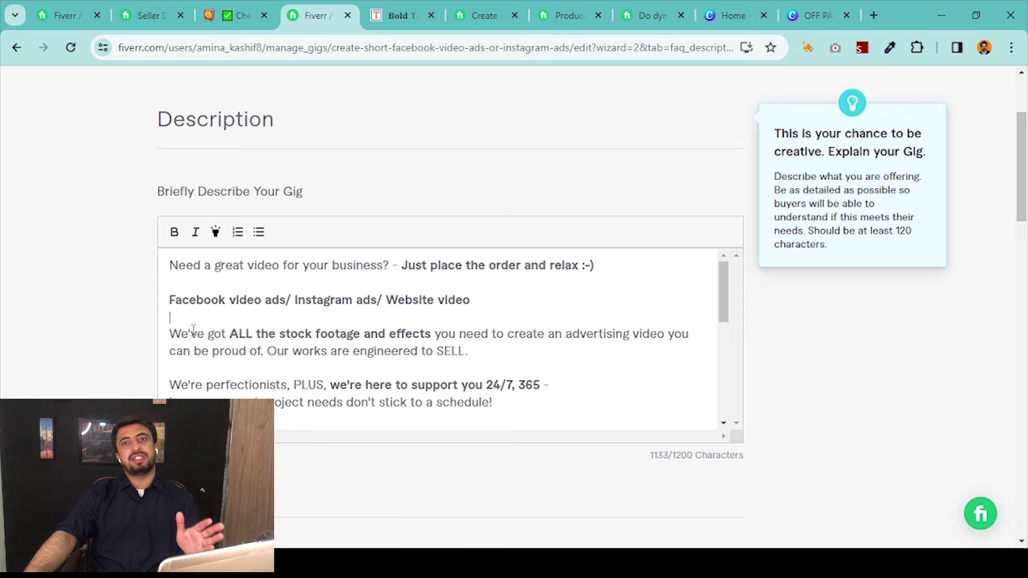
Delete the line "because urgent project needs don't stick to a schedule!" and its leftover blank line from the description
scroll(194, 330, "down", 2)
scroll(236, 306, "up", 1)
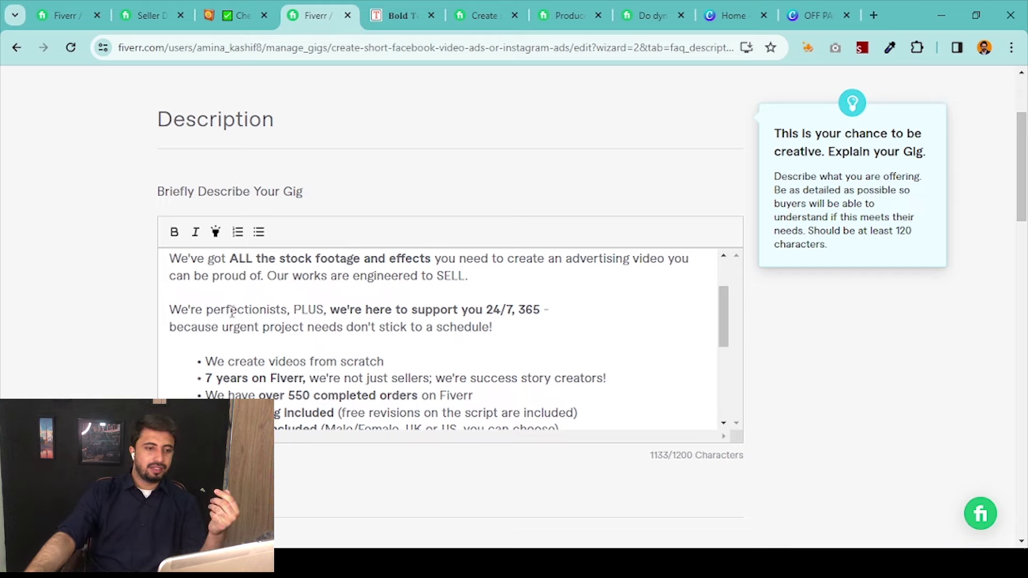
scroll(225, 316, "down", 2)
scroll(222, 325, "up", 2)
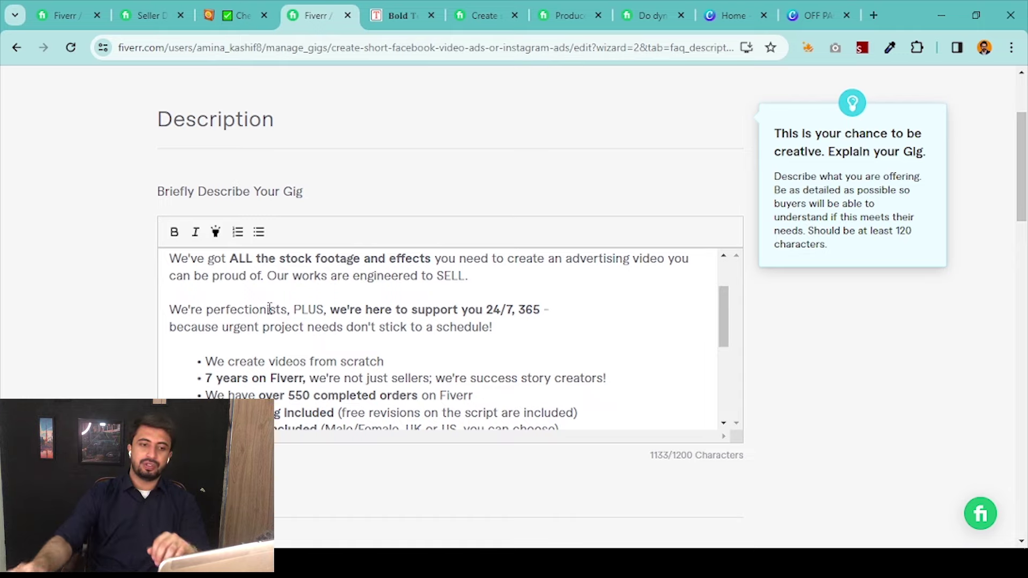
left_click(524, 330)
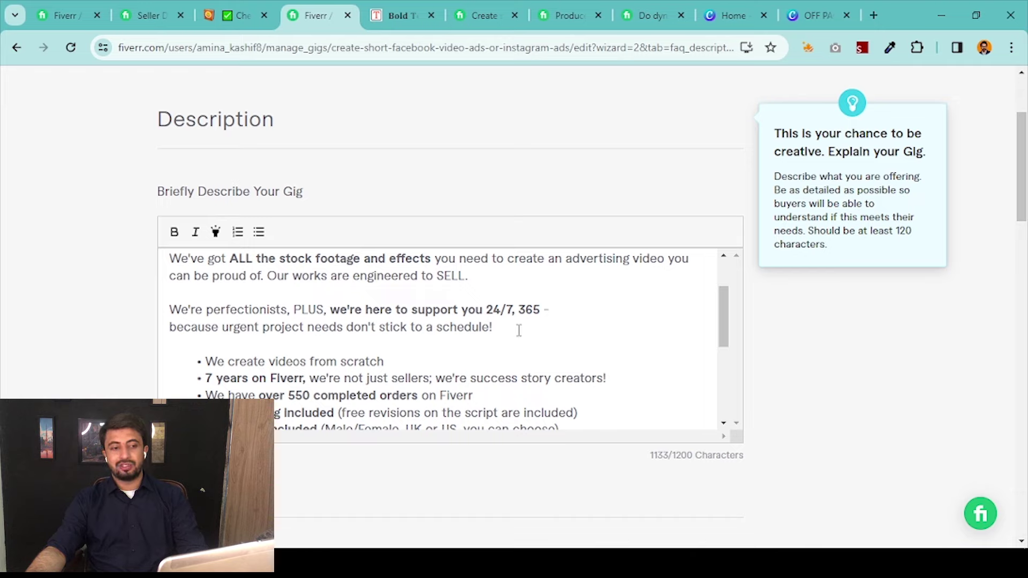
left_click_drag(519, 330, 137, 340)
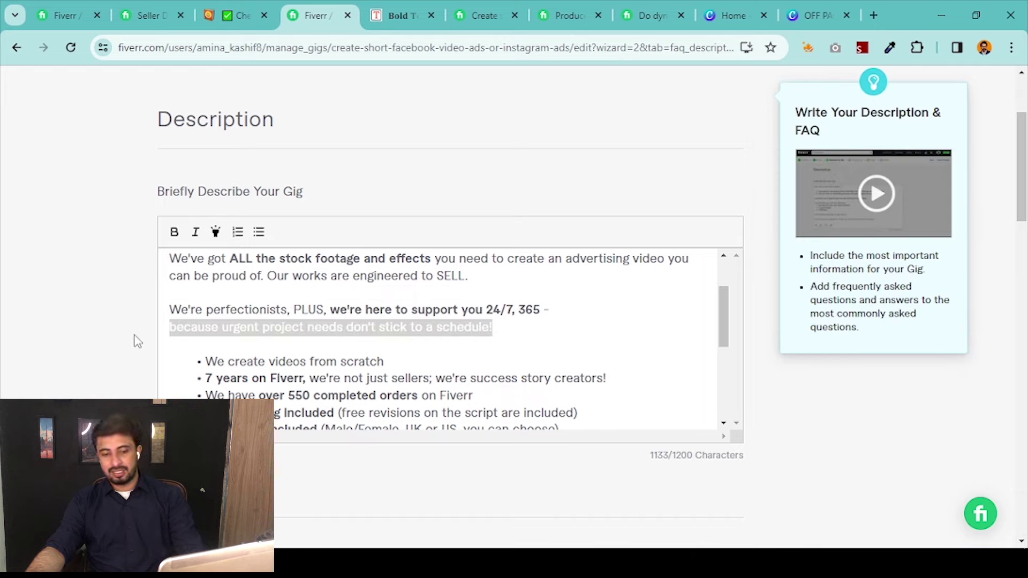
key("BackSpace")
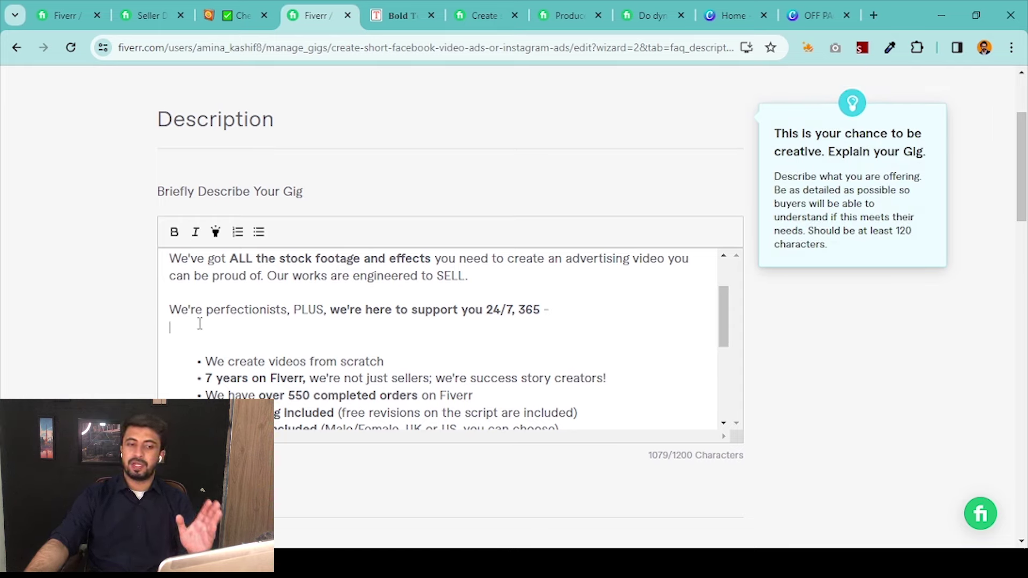
scroll(204, 333, "down", 1)
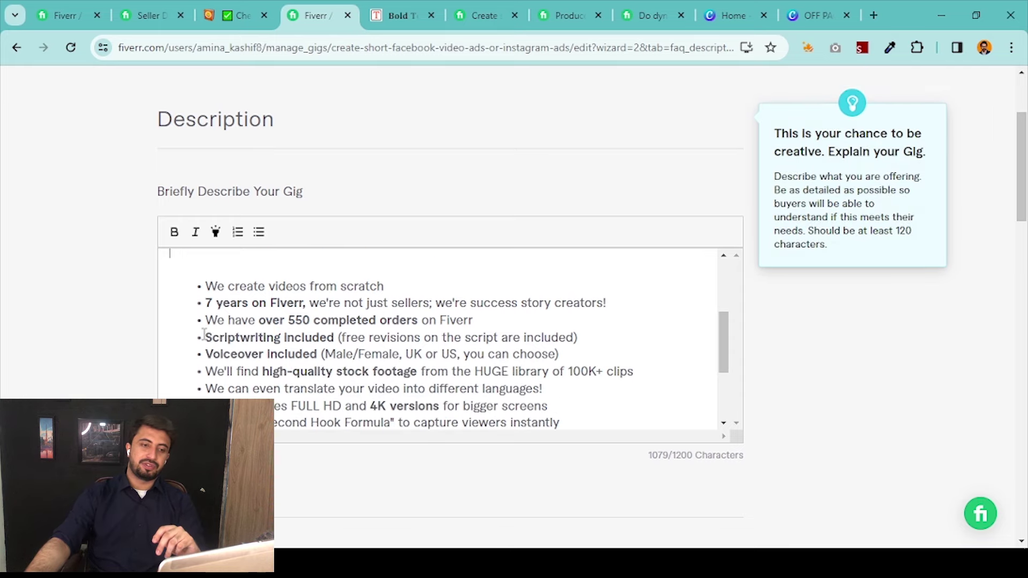
scroll(194, 338, "up", 1)
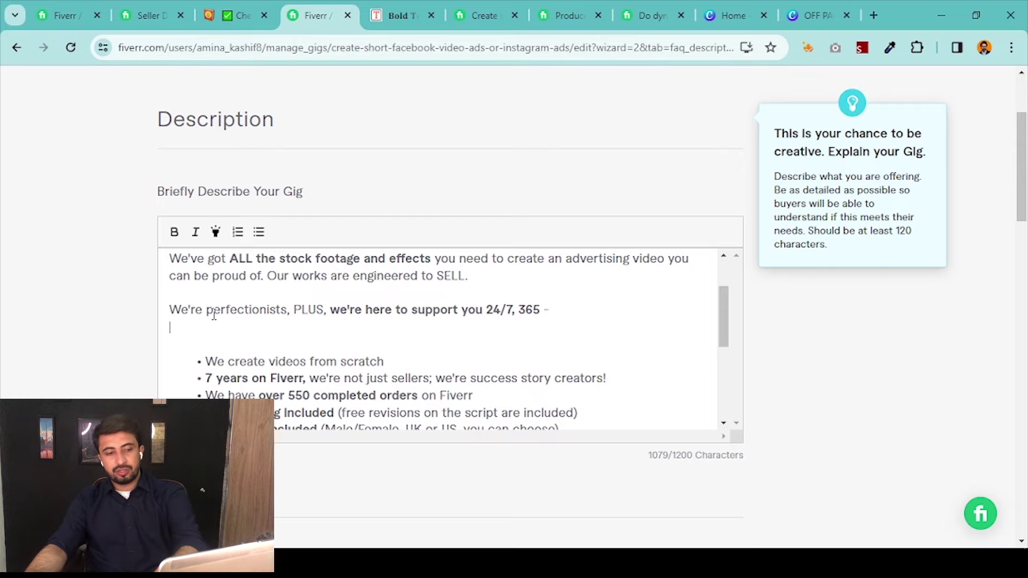
key("BackSpace")
Examine the description's service bullets and closing call to action against the description outline in the Notepad notes
scroll(226, 332, "down", 1)
scroll(226, 332, "down", 2)
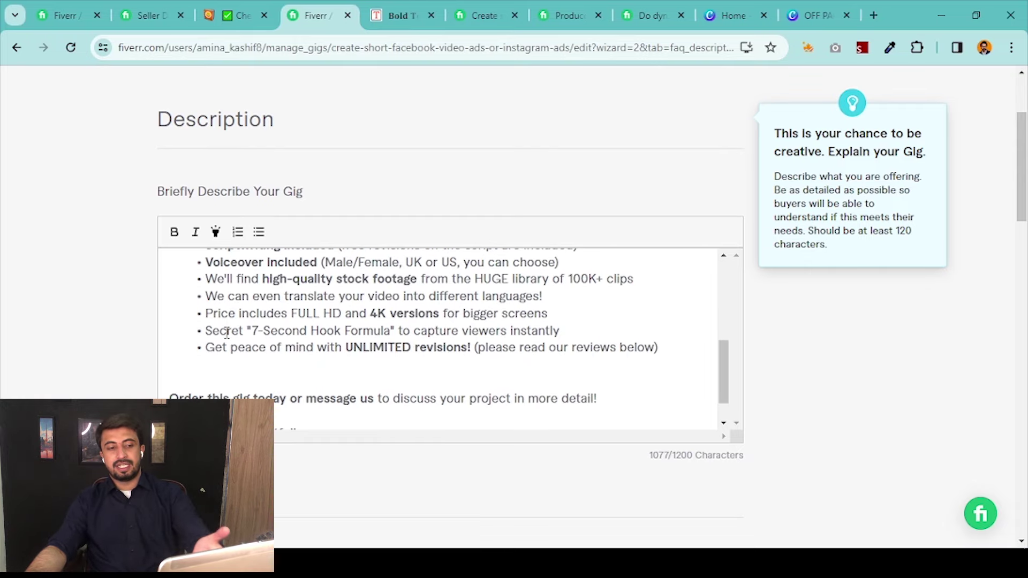
scroll(230, 335, "up", 2)
left_click(537, 546)
left_click(537, 559)
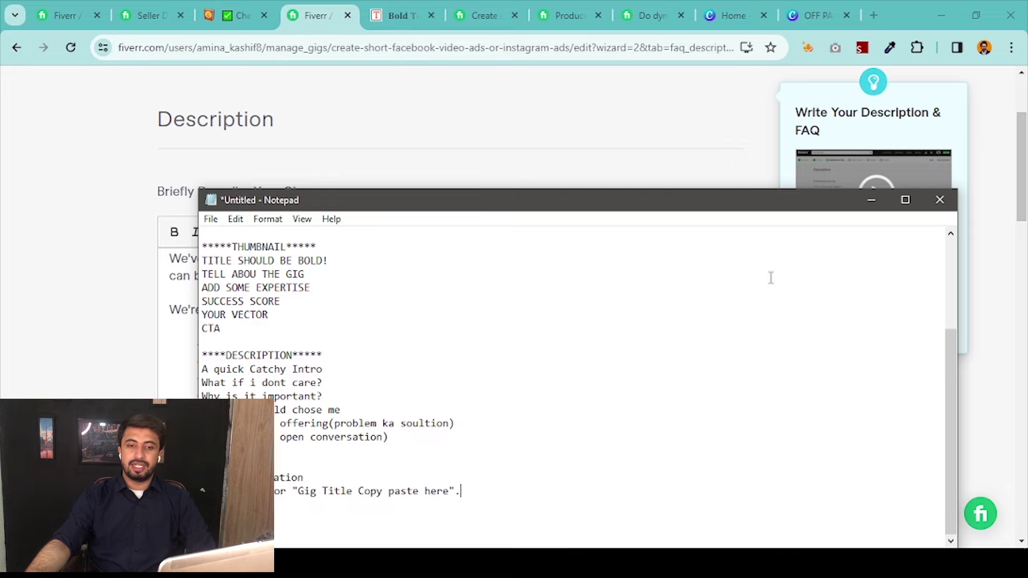
left_click(872, 199)
scroll(439, 311, "down", 3)
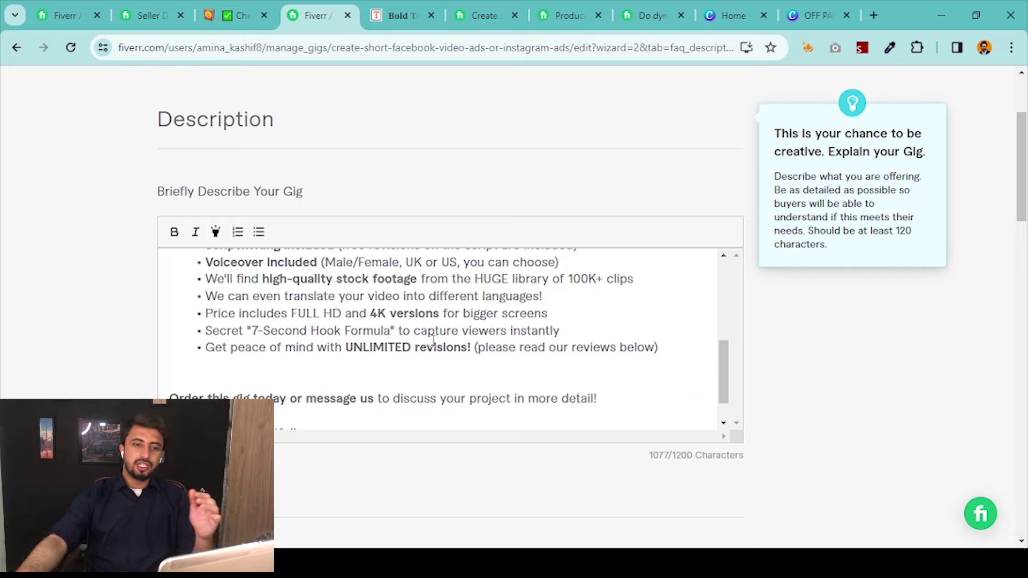
scroll(434, 341, "up", 3)
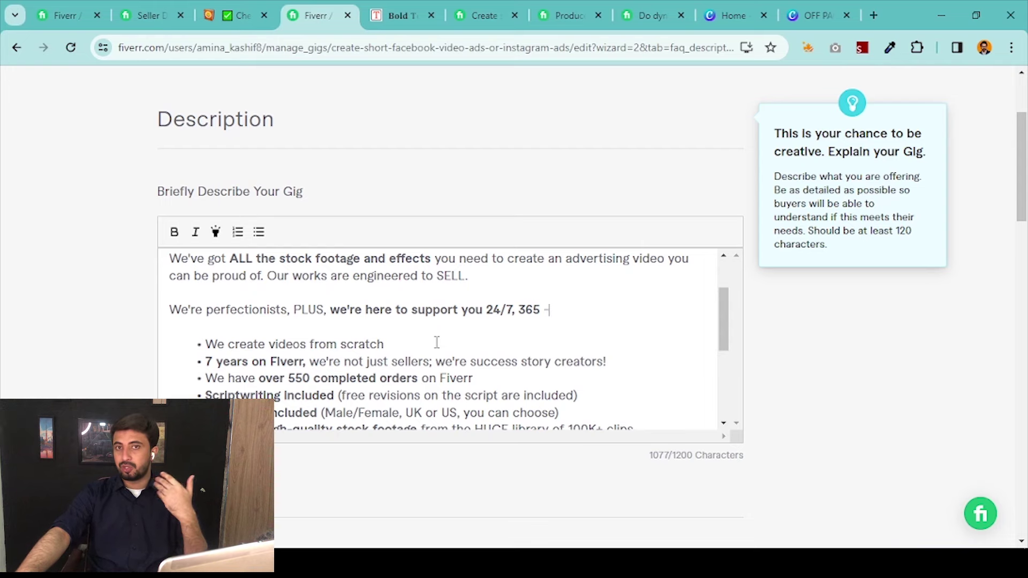
Review the gig description from its opening question to the service bullets against the description outline in the Notepad notes
scroll(437, 342, "down", 2)
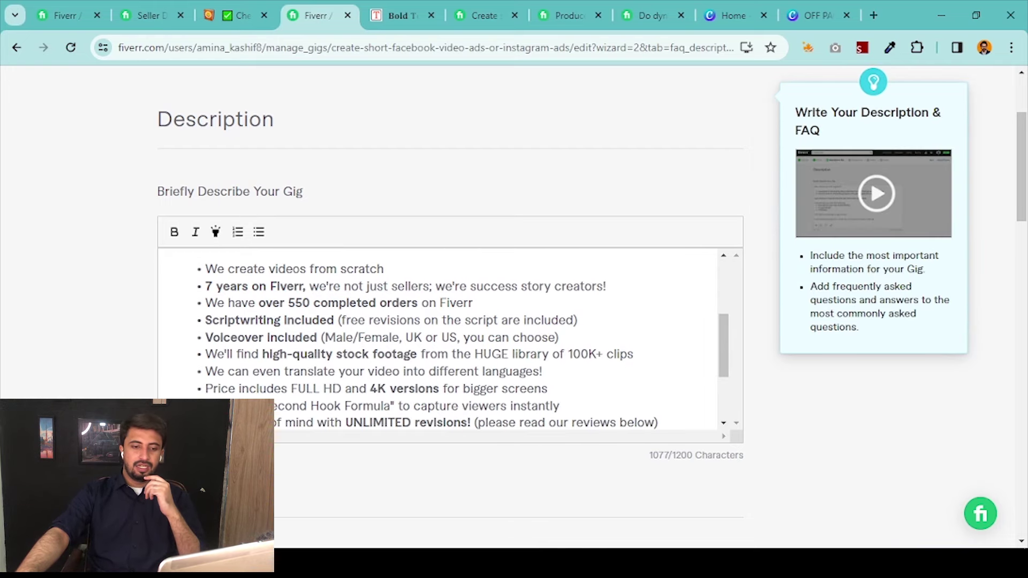
left_click(637, 503)
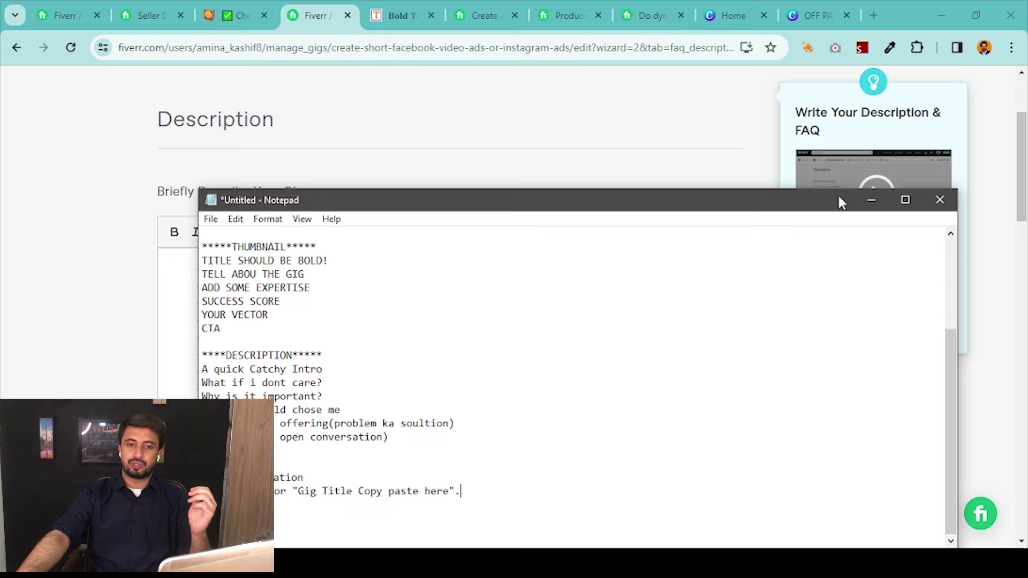
left_click(872, 200)
scroll(394, 321, "up", 3)
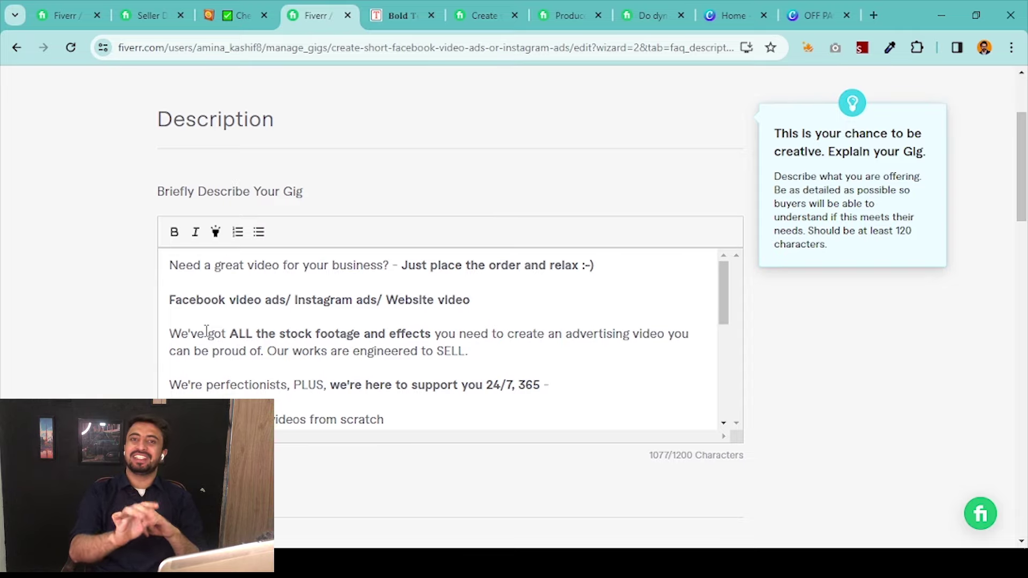
left_click(530, 560)
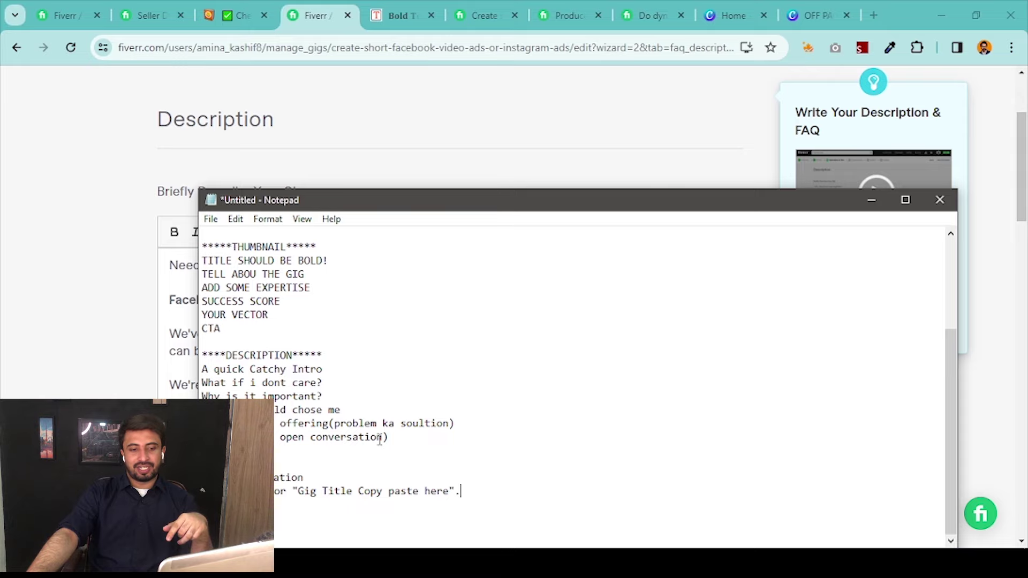
left_click(872, 199)
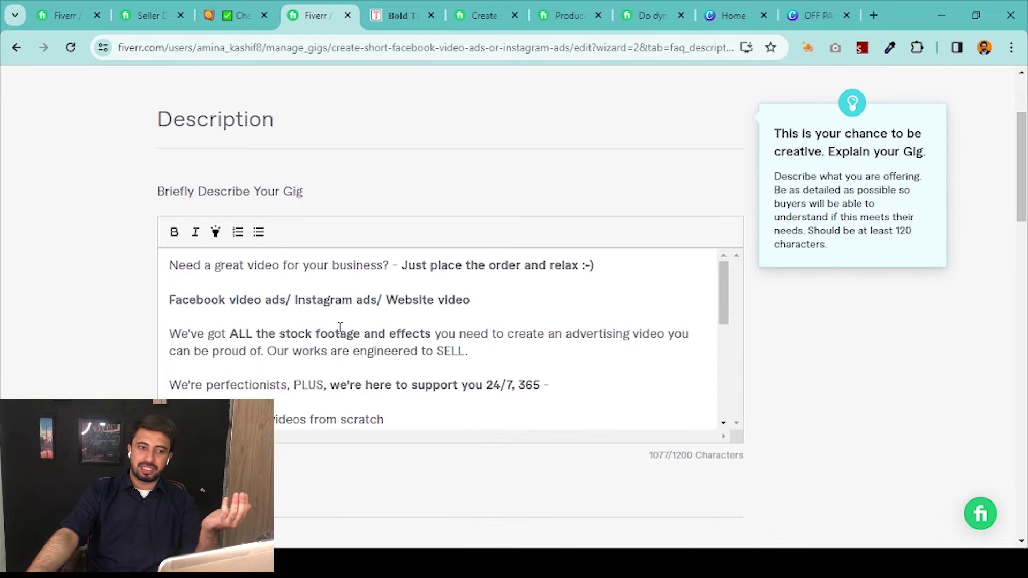
scroll(354, 310, "down", 2)
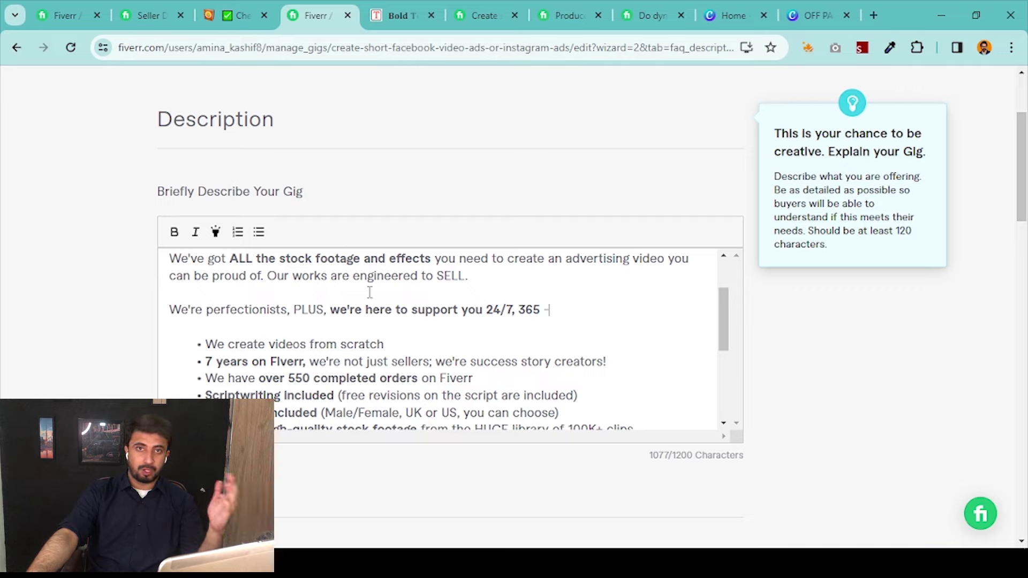
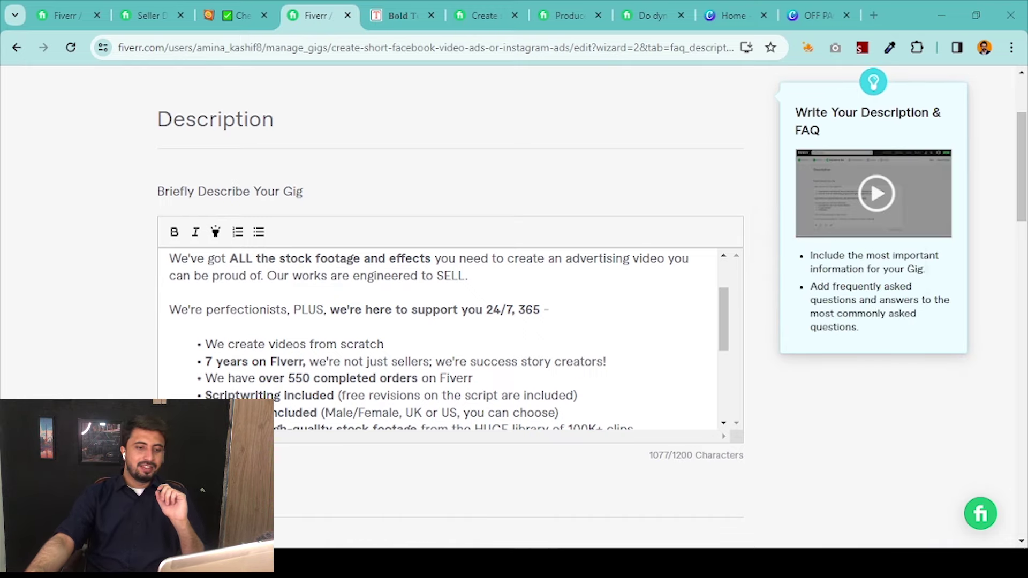
key("alt+Tab")
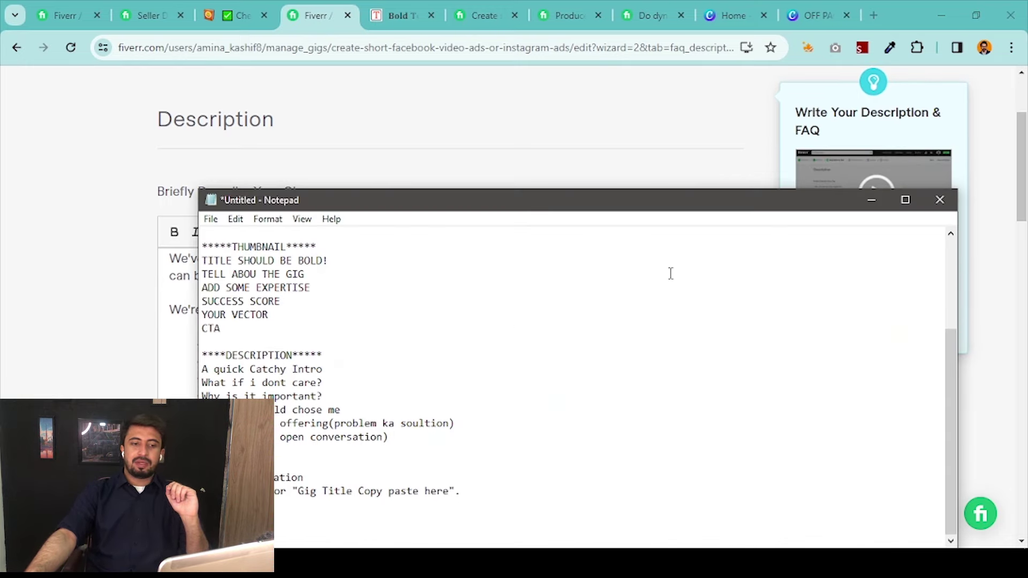
left_click(872, 200)
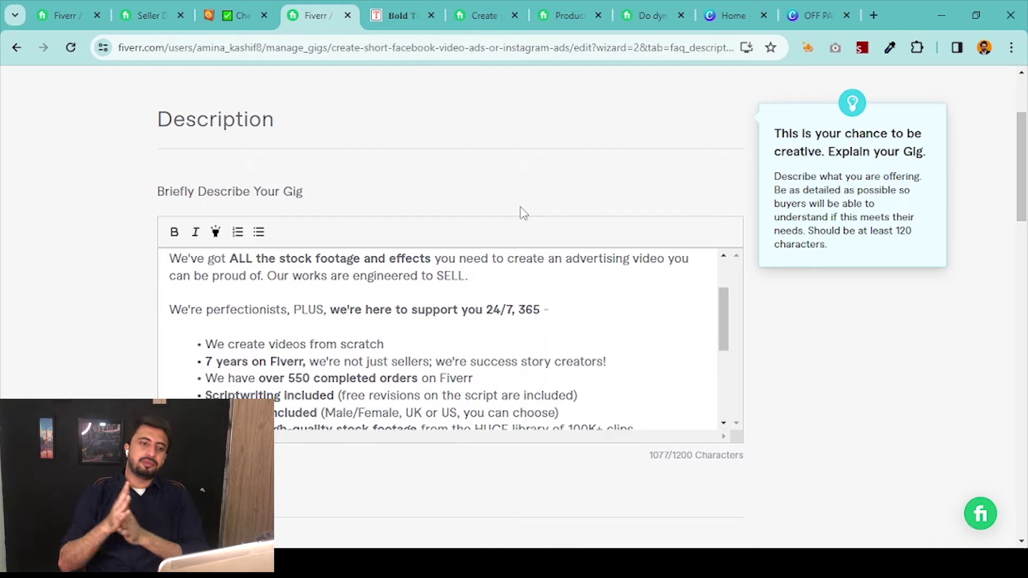
Read the gig description through to its closing call to action and portfolio link
scroll(494, 171, "down", 3)
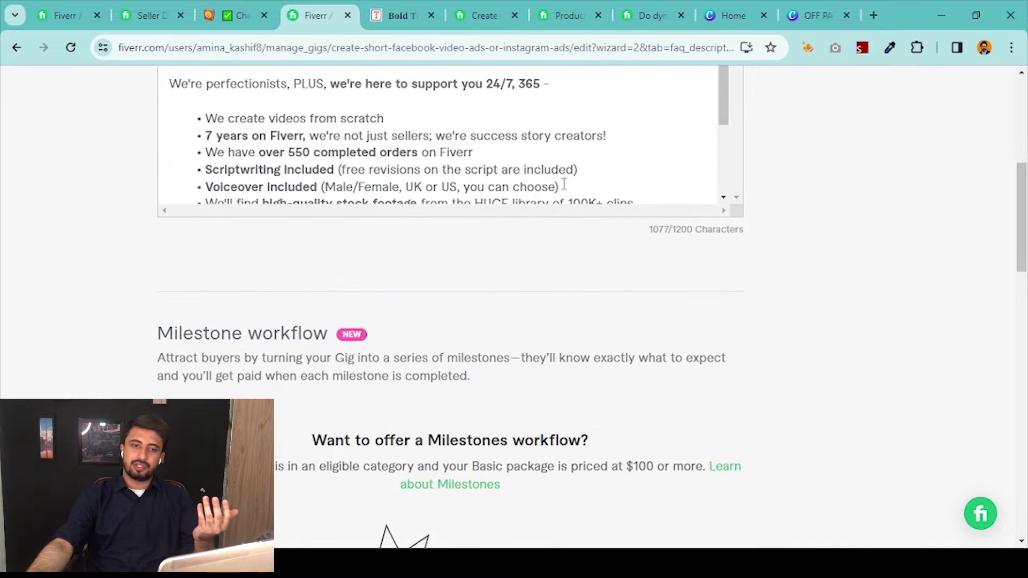
scroll(608, 172, "up", 4)
scroll(663, 183, "down", 3)
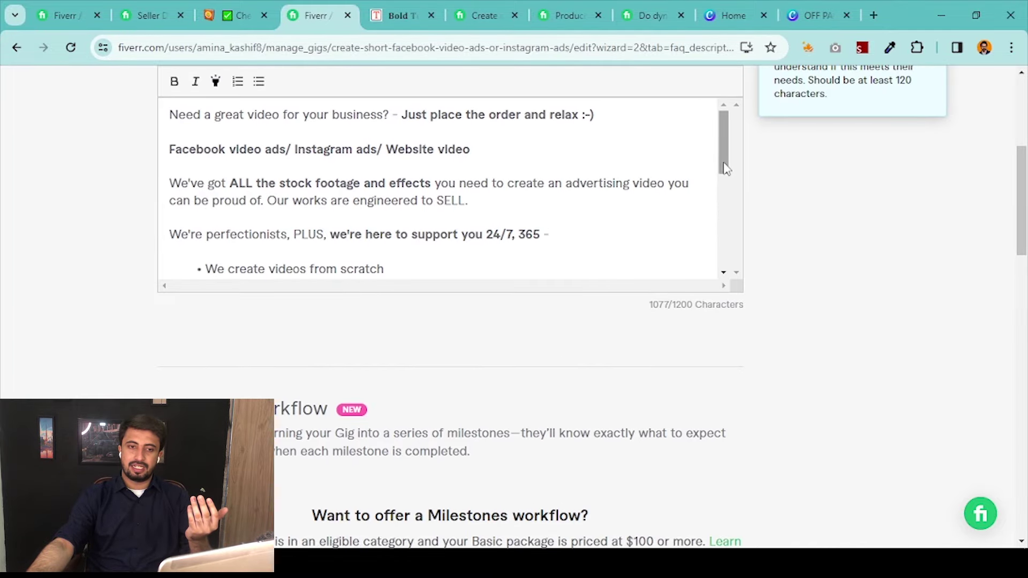
left_click_drag(726, 172, 725, 261)
scroll(609, 213, "down", 1)
scroll(609, 216, "up", 4)
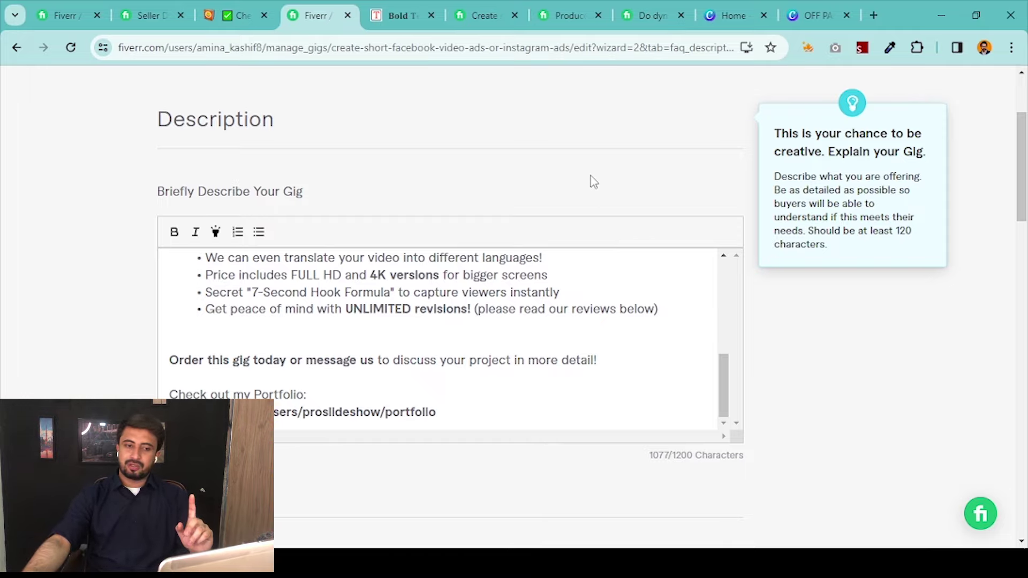
scroll(569, 234, "down", 4)
scroll(563, 225, "up", 1)
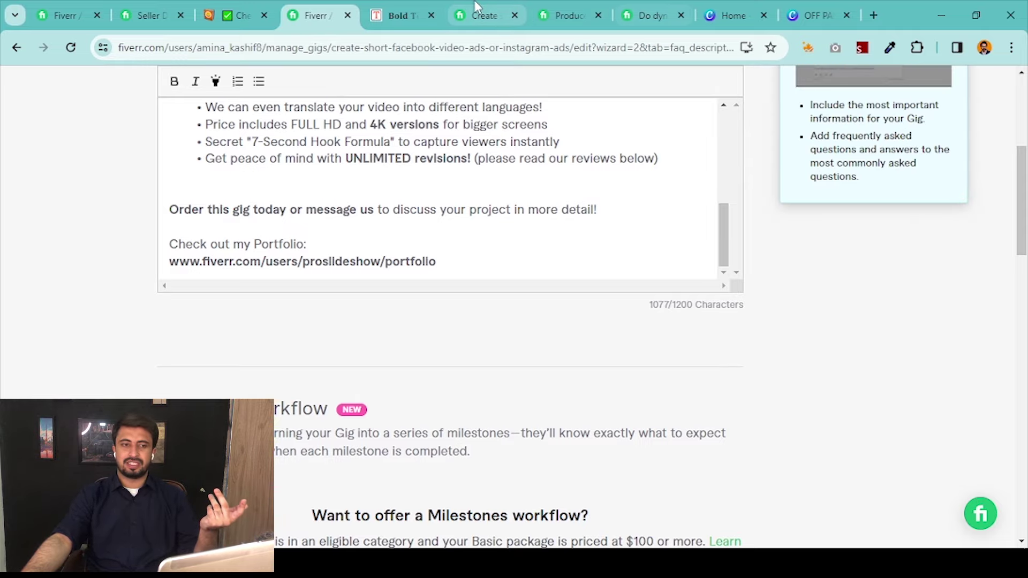
Compare the portfolio link at the end of the competing short video ads gig with the one in the pasted description
left_click(485, 15)
scroll(397, 119, "down", 3)
left_click(397, 119)
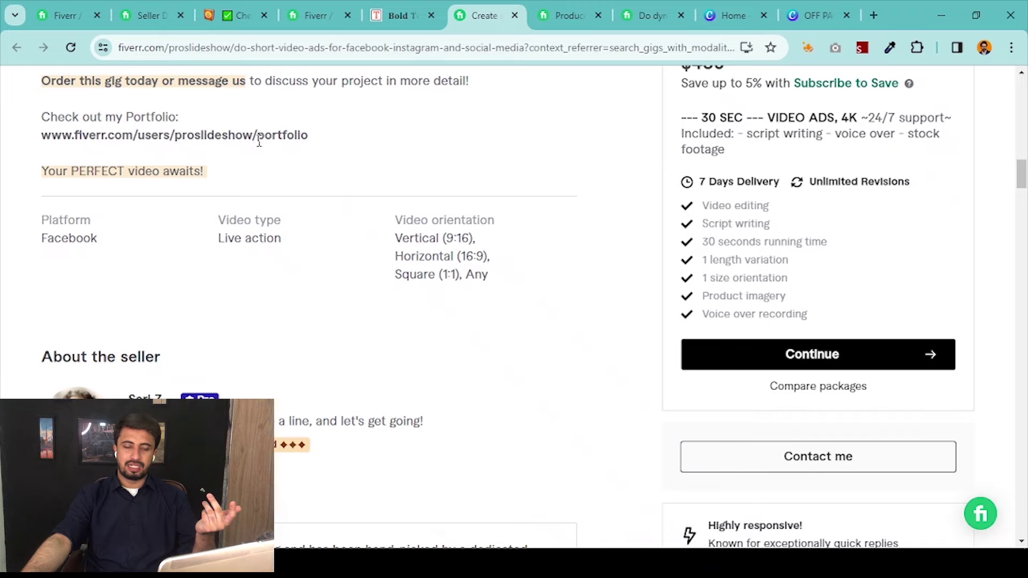
left_click_drag(322, 142, 102, 119)
left_click(316, 15)
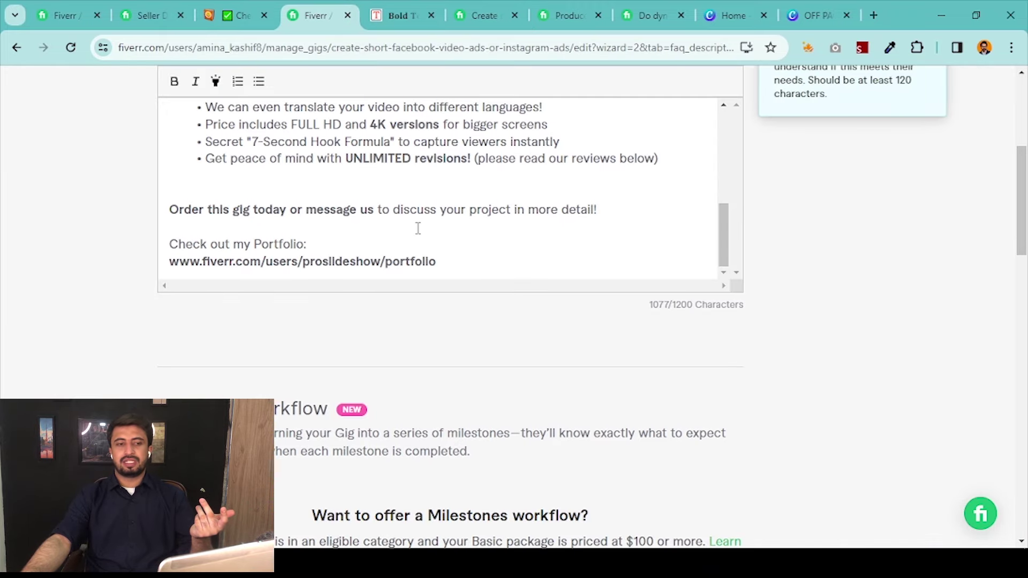
scroll(664, 147, "up", 5)
scroll(661, 151, "down", 5)
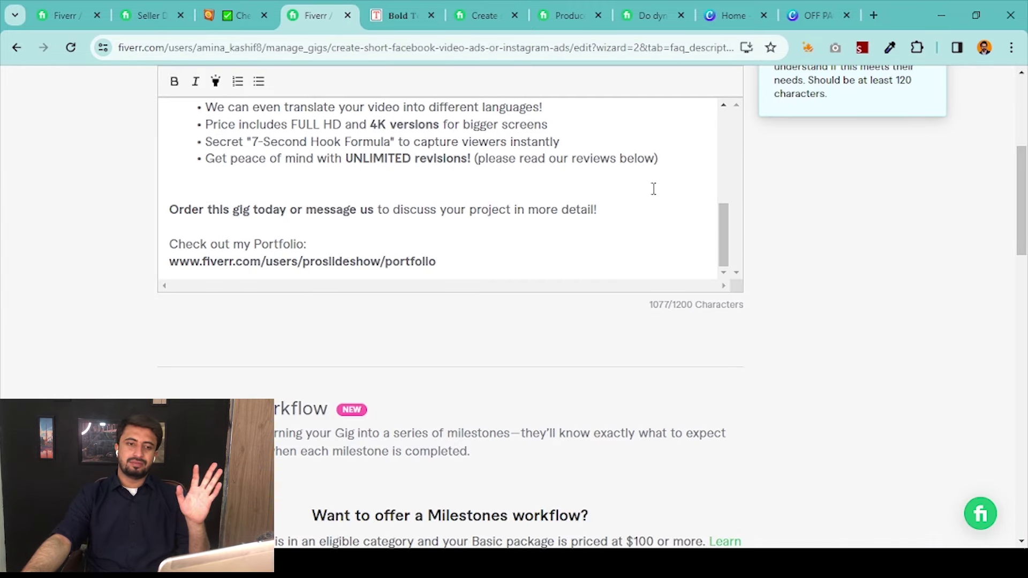
scroll(767, 219, "down", 2)
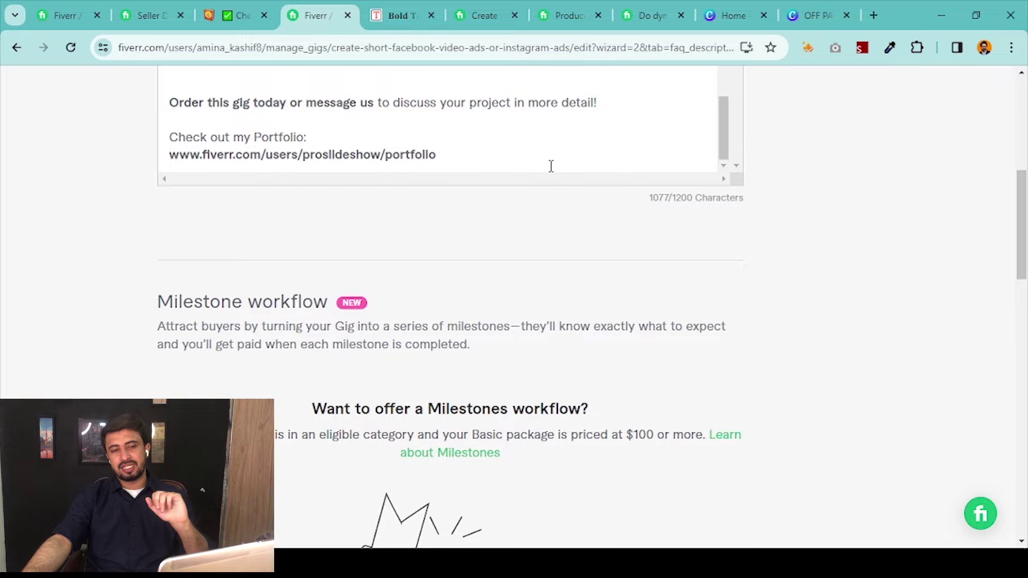
Start a new entry in the gig's Frequently Asked Questions section
scroll(487, 204, "down", 2)
scroll(477, 211, "up", 3)
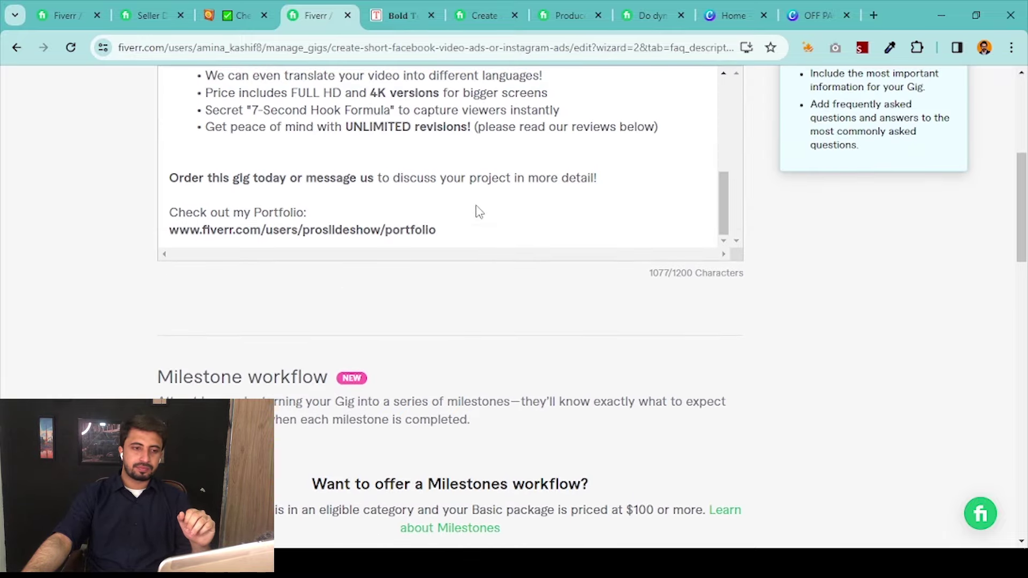
scroll(477, 211, "down", 8)
scroll(478, 252, "down", 5)
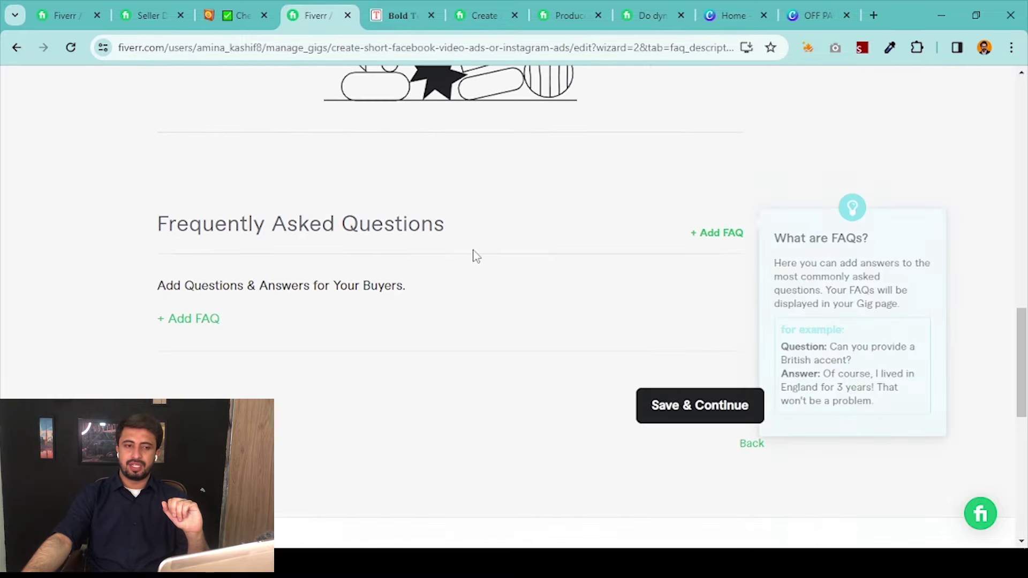
scroll(475, 250, "up", 14)
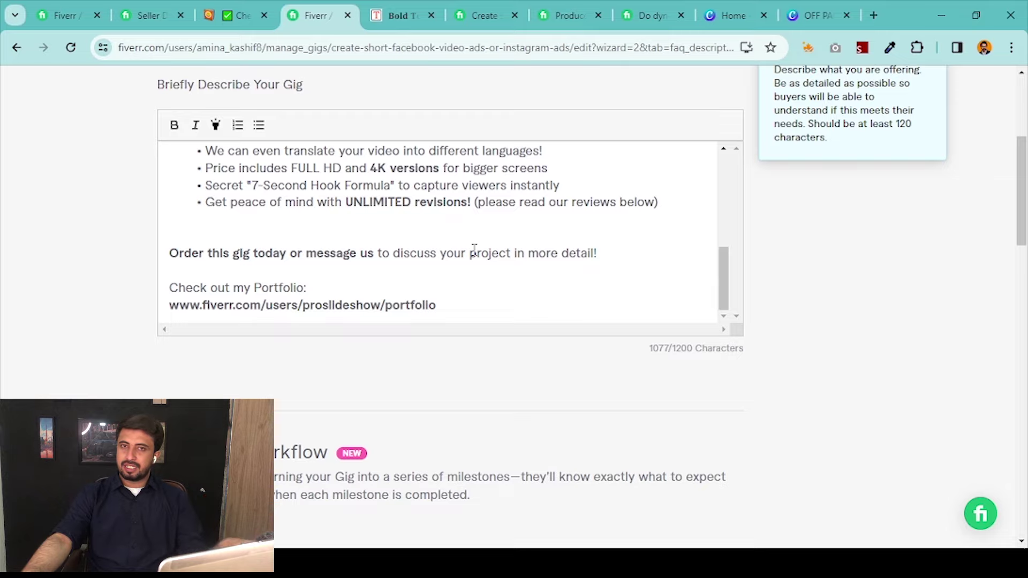
scroll(475, 250, "down", 5)
scroll(475, 250, "down", 6)
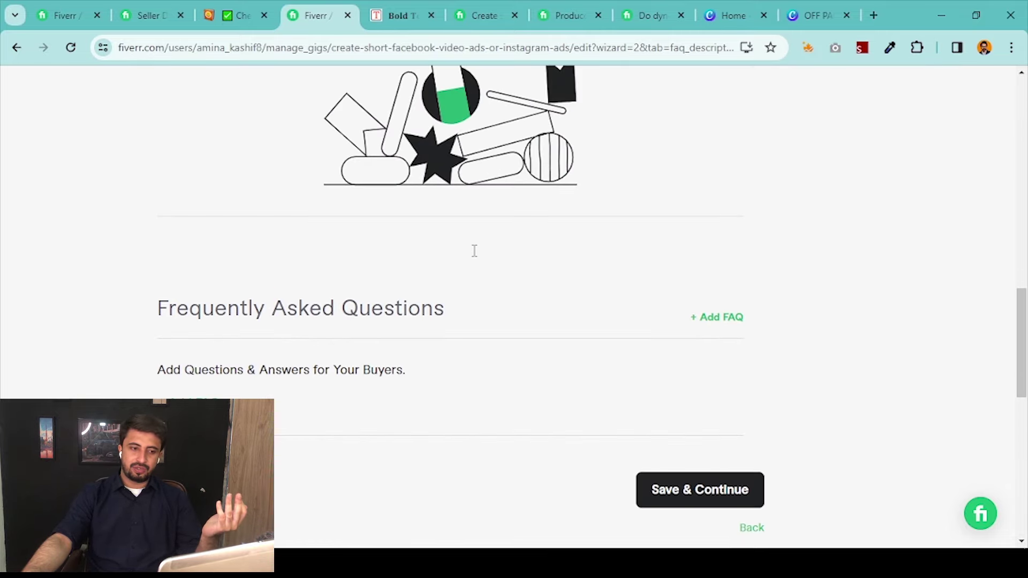
left_click(717, 317)
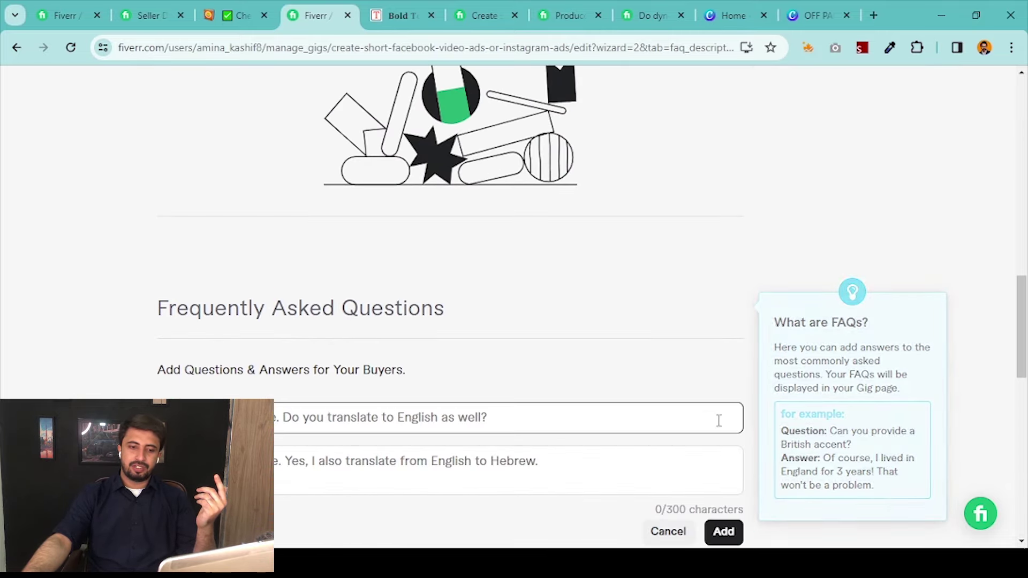
Copy "short facebook video ads or instagram ads" from the Notepad gig notes into the FAQ question
key("alt+Tab")
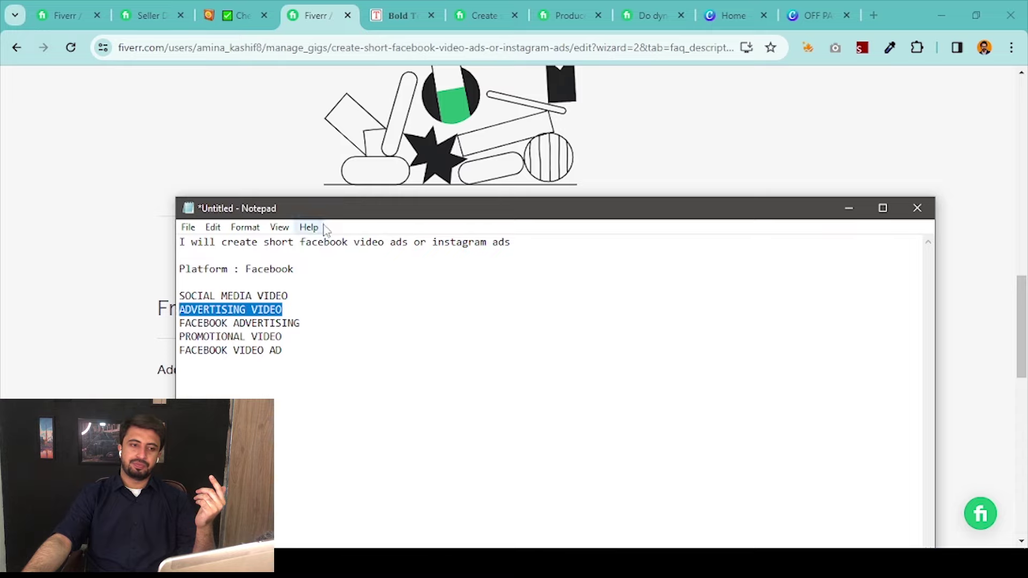
key("alt+Tab")
left_click_drag(358, 308, 355, 259)
key("alt+Tab")
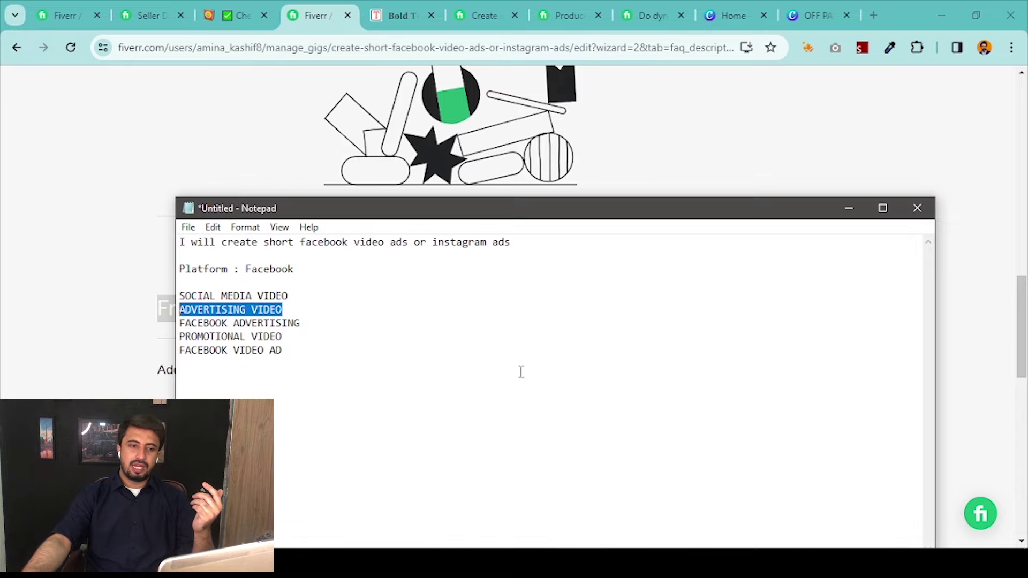
left_click(517, 280)
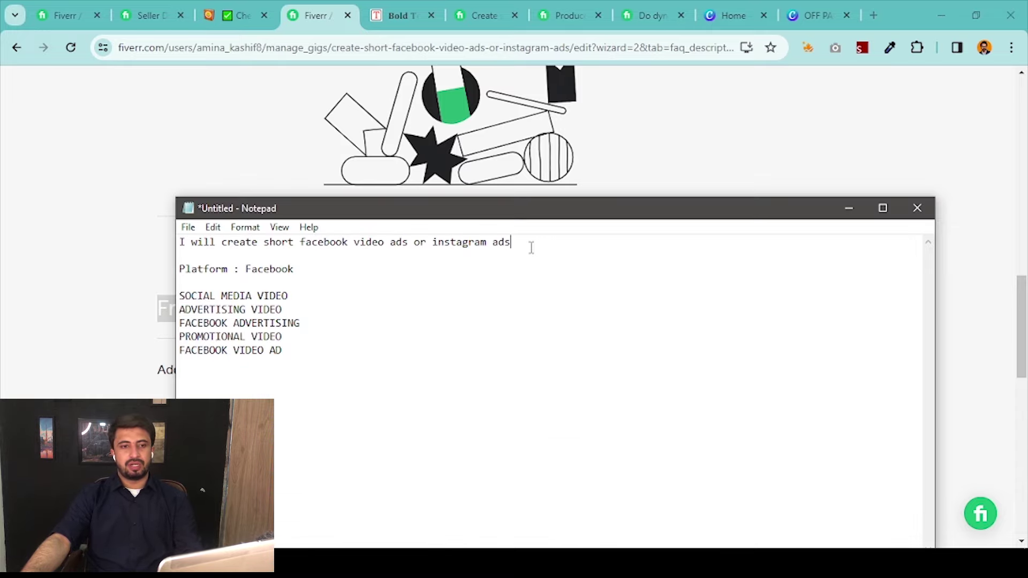
left_click(269, 249)
left_click_drag(264, 242, 513, 242)
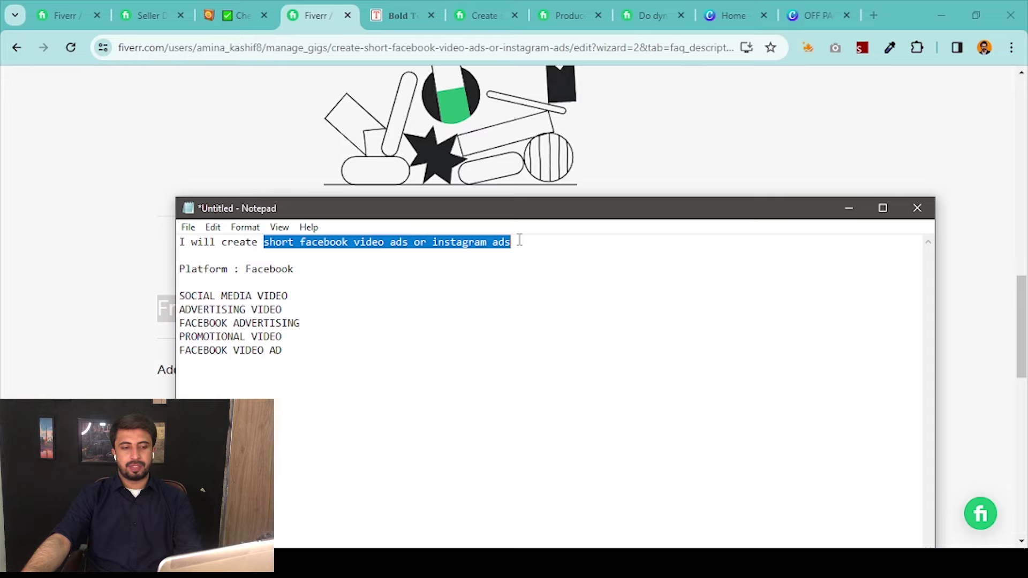
key("ctrl+c")
key("alt+Tab")
left_click(509, 417)
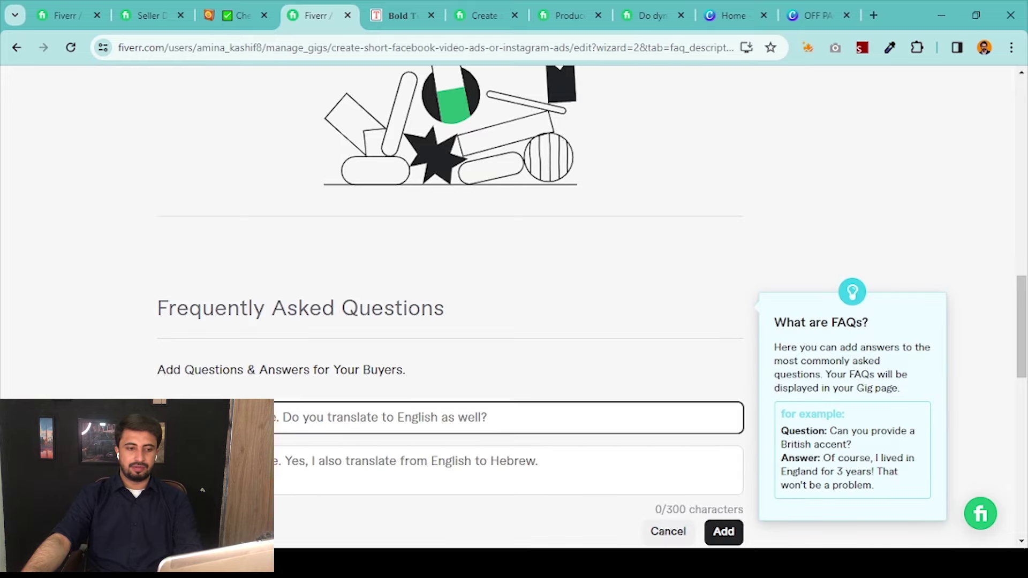
key("ctrl+v")
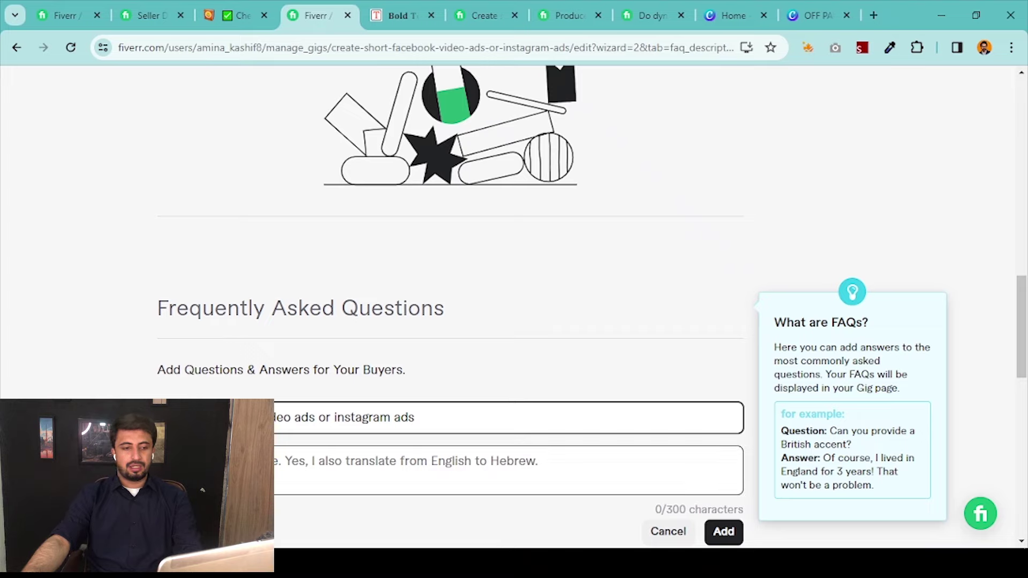
Put "Are you facing issues in" in front of the pasted phrase in the FAQ question
key("Left")
key("Left")
key("Left")
key("Left")
key("Left")
key("Left")
key("BackSpace")
key("BackSpace")
key("BackSpace")
key("BackSpace")
key("BackSpace")
key("BackSpace")
key("BackSpace")
key("BackSpace")
key("BackSpace")
key("BackSpace")
key("BackSpace")
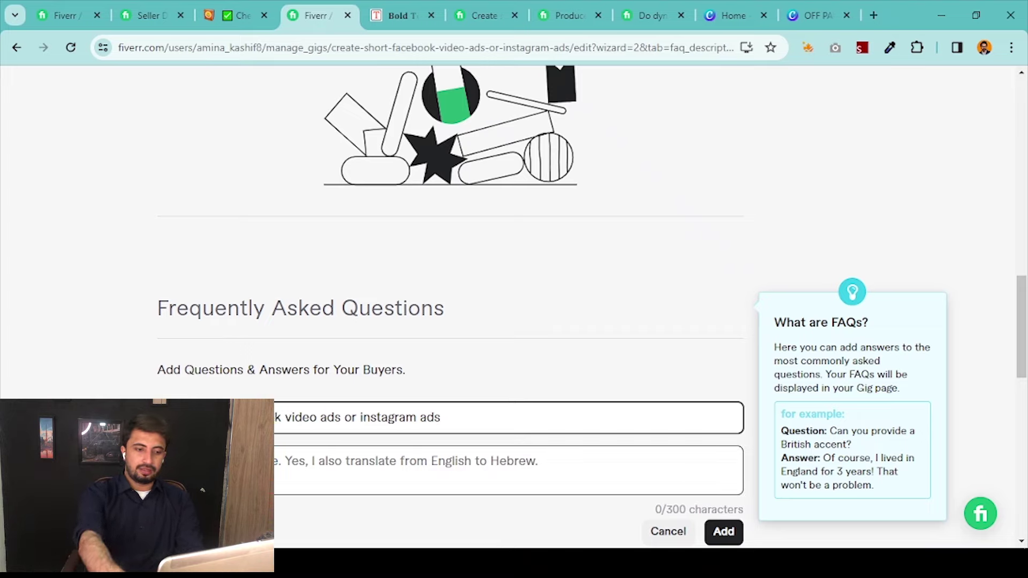
type("tiktok ,")
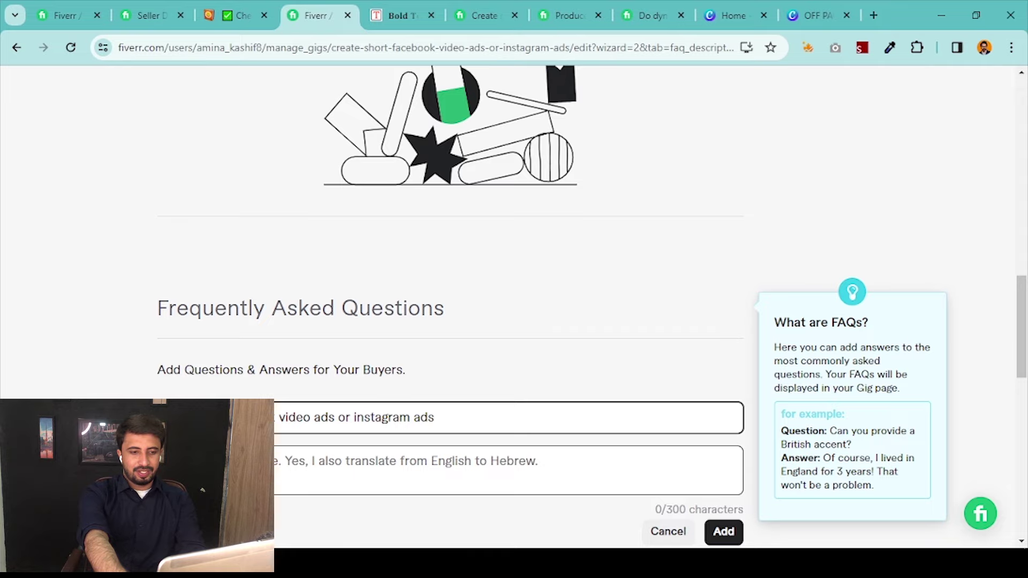
key("BackSpace")
key("ctrl+z")
key("ctrl+z")
key("ctrl+z")
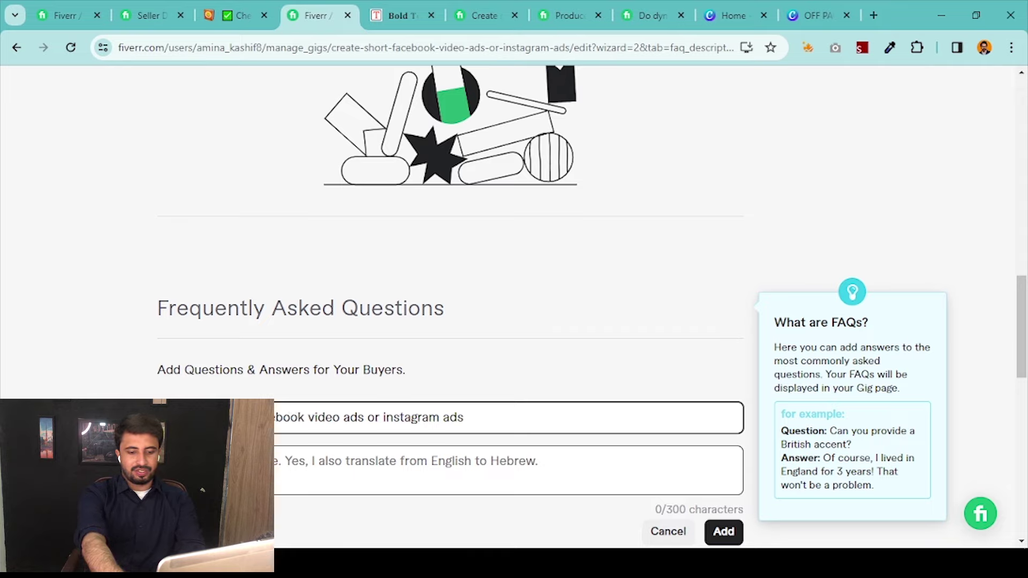
type("niques in ")
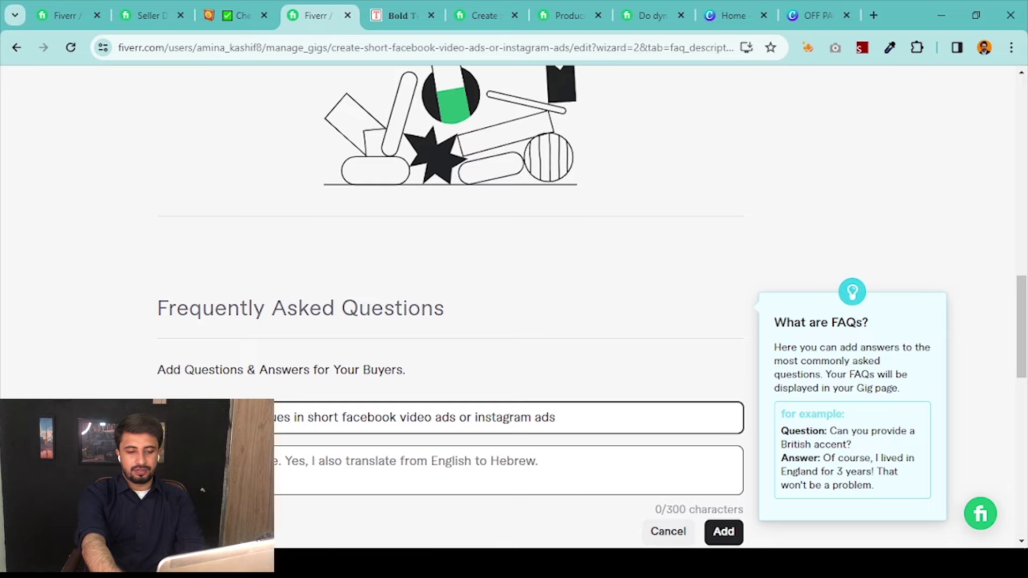
Insert "Faceless Video Marketing" after "issues in" in the FAQ question
type("Faceless V")
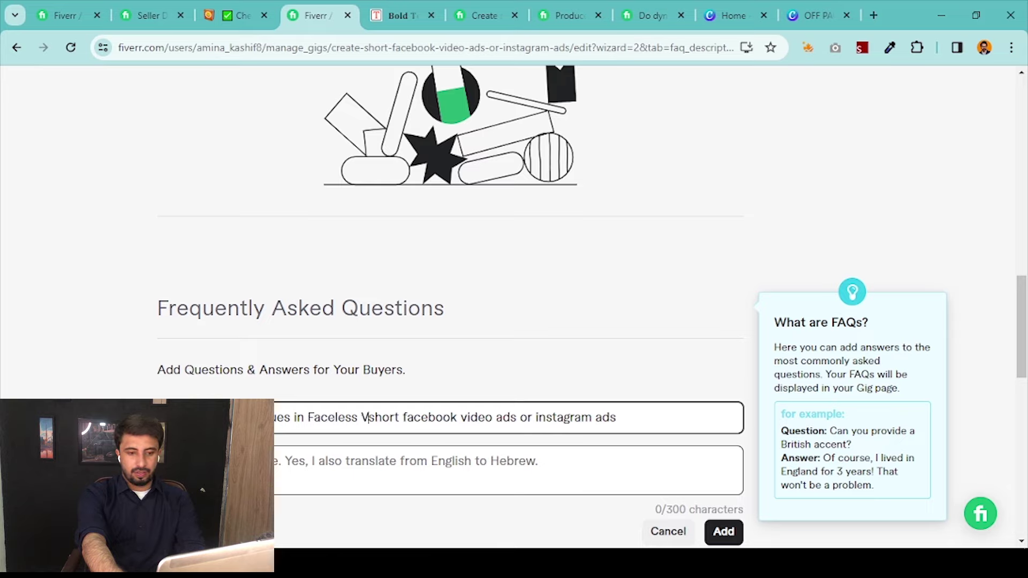
type("ideo Marketin")
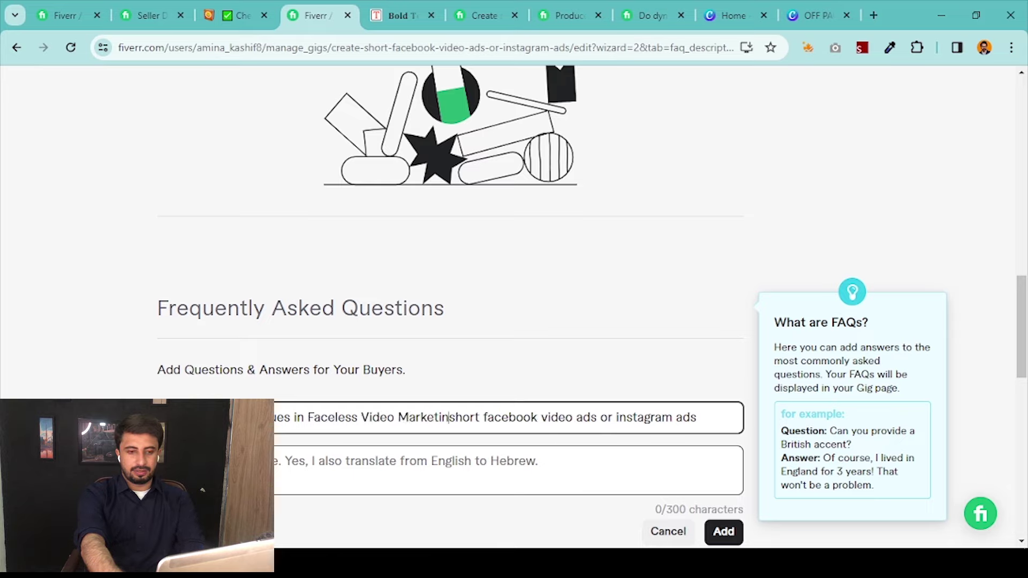
type("g")
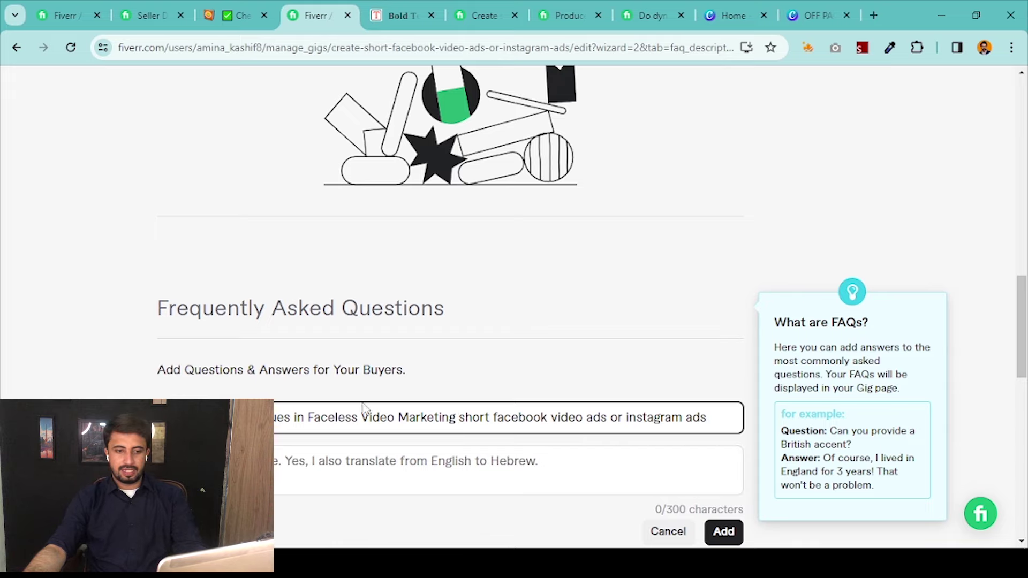
Replace everything after "Faceless" in the question with "FACEBOOK ADVERTISING" copied from the Notepad keyword list
left_click_drag(459, 418, 722, 419)
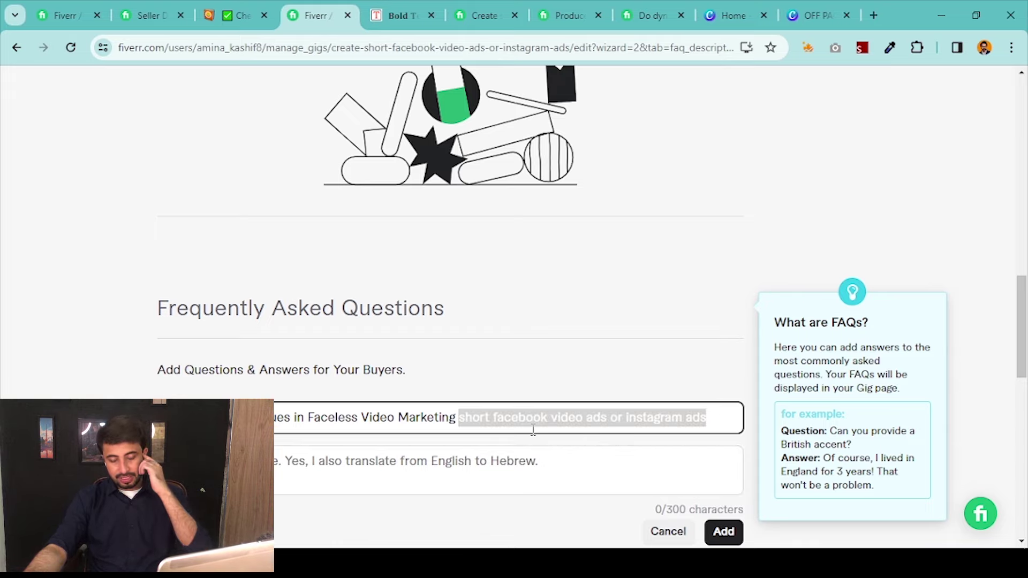
key("alt+Tab")
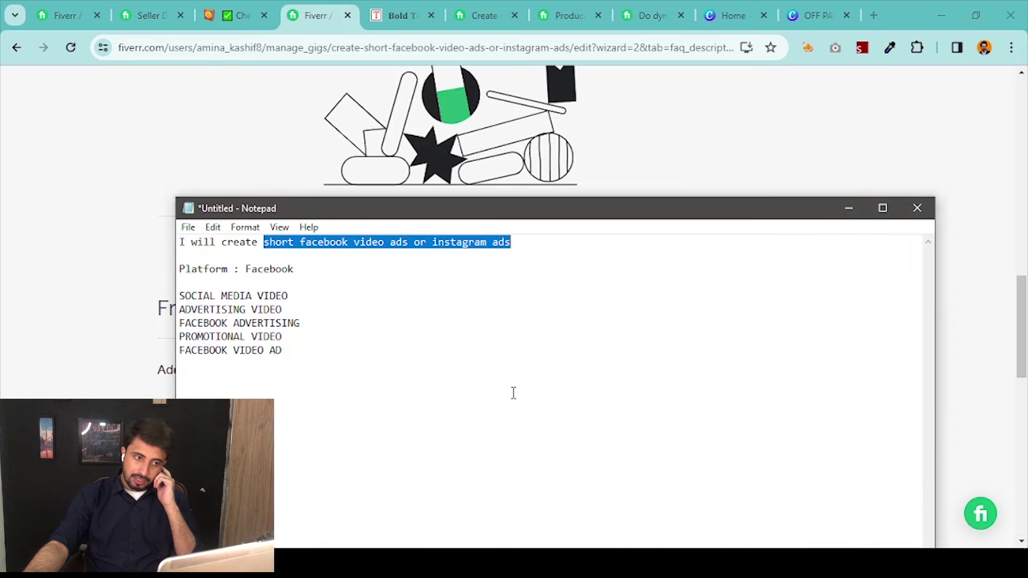
left_click_drag(323, 325, 180, 324)
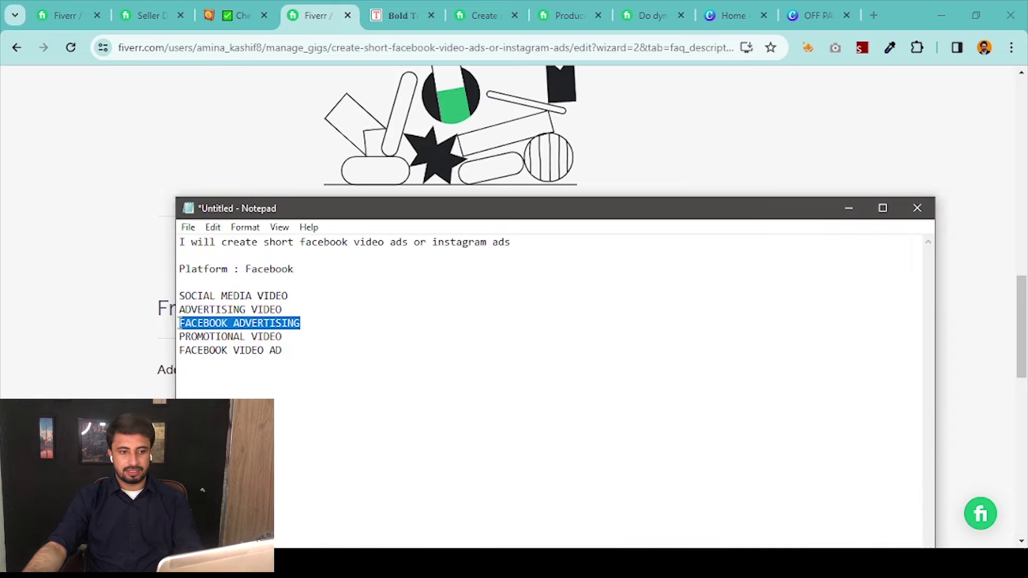
left_click(103, 343)
left_click_drag(361, 418, 727, 430)
key("ctrl+v")
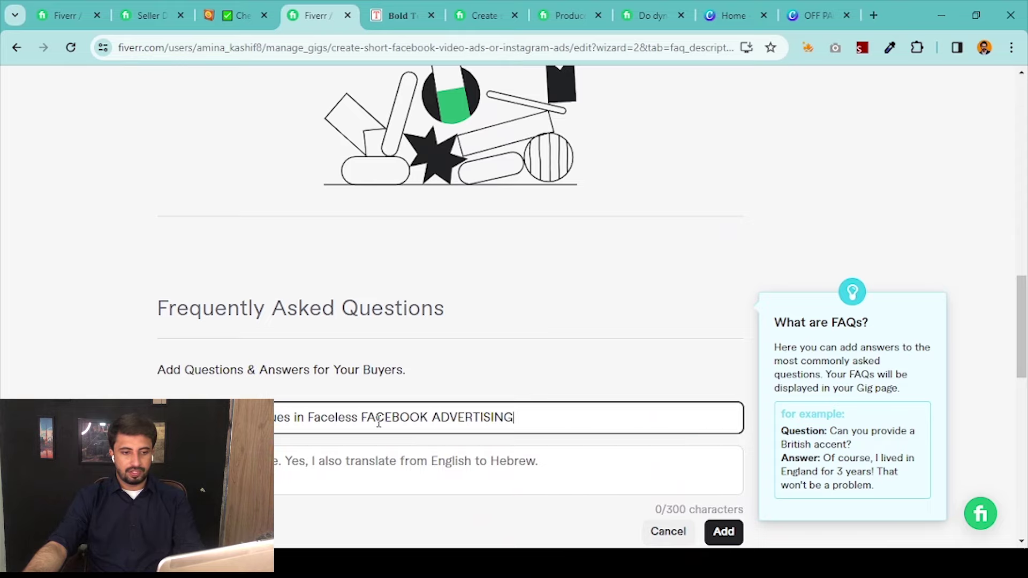
Copy the whole FAQ question into the blank Word document
triple_click(540, 418)
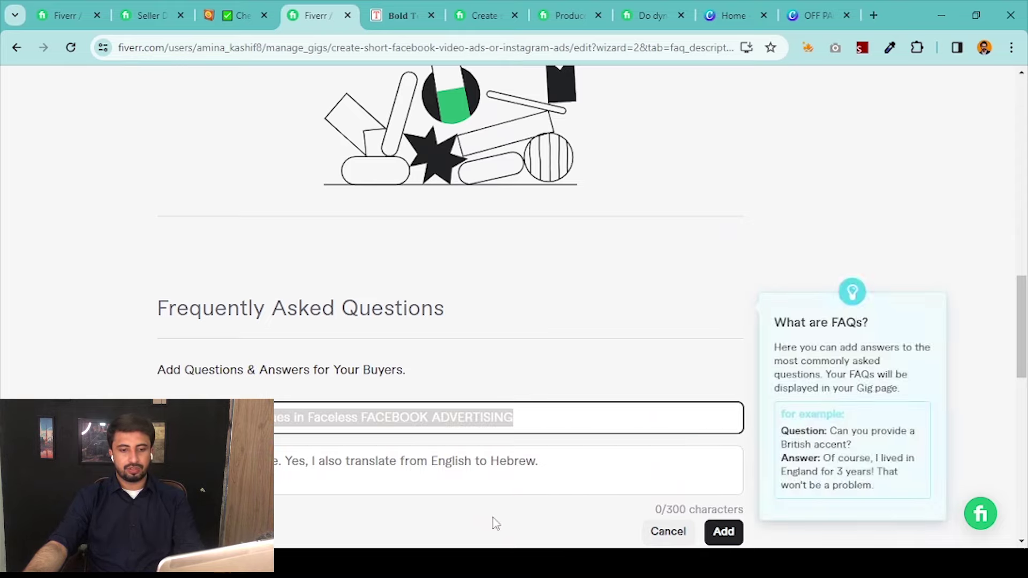
key("ctrl+c")
key("alt+Tab")
key("ctrl+v")
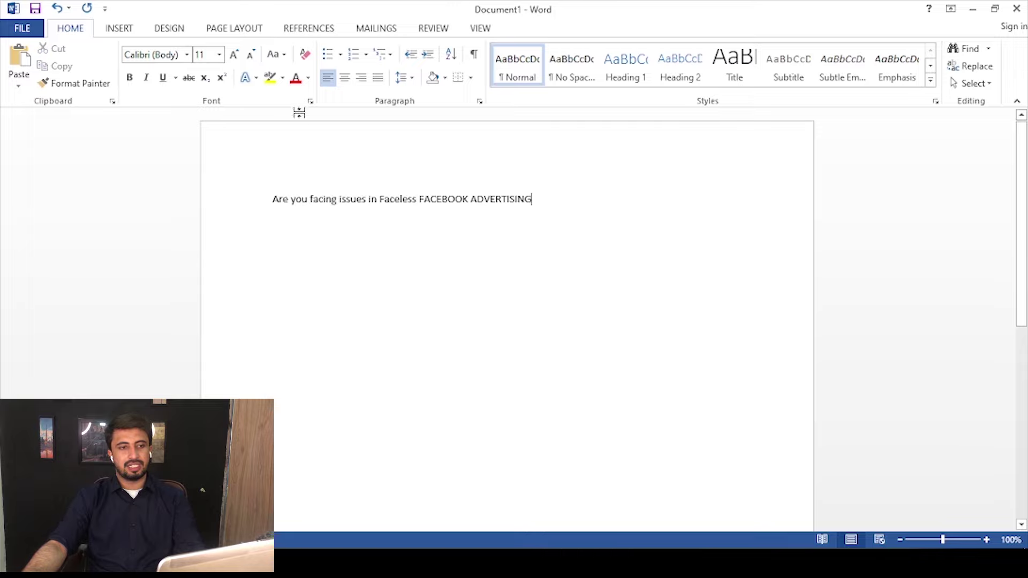
Try to change the sentence's case with lowercase on the last word and Capitalize Each Word on the whole text
left_click(250, 56)
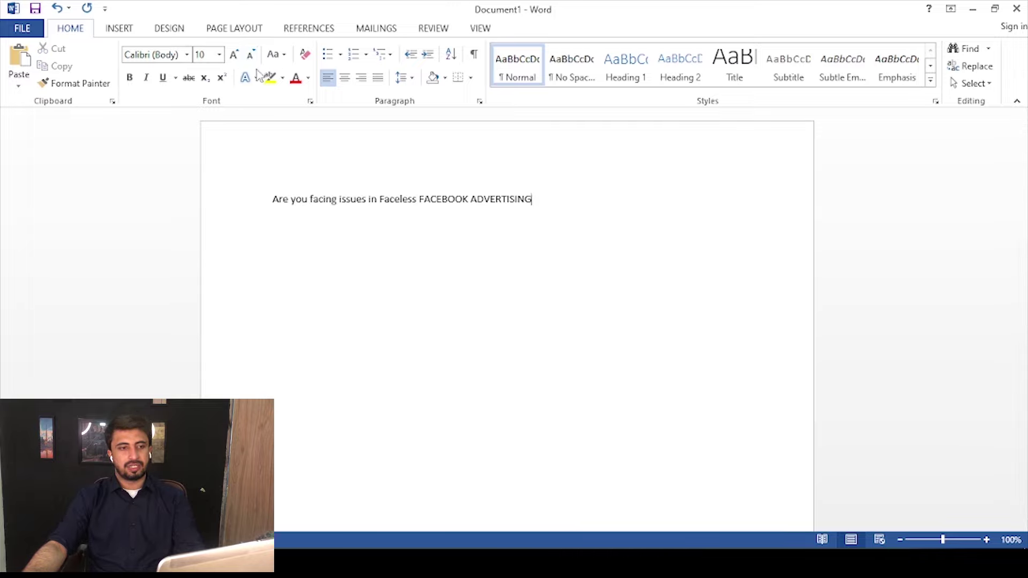
left_click(273, 59)
left_click(310, 88)
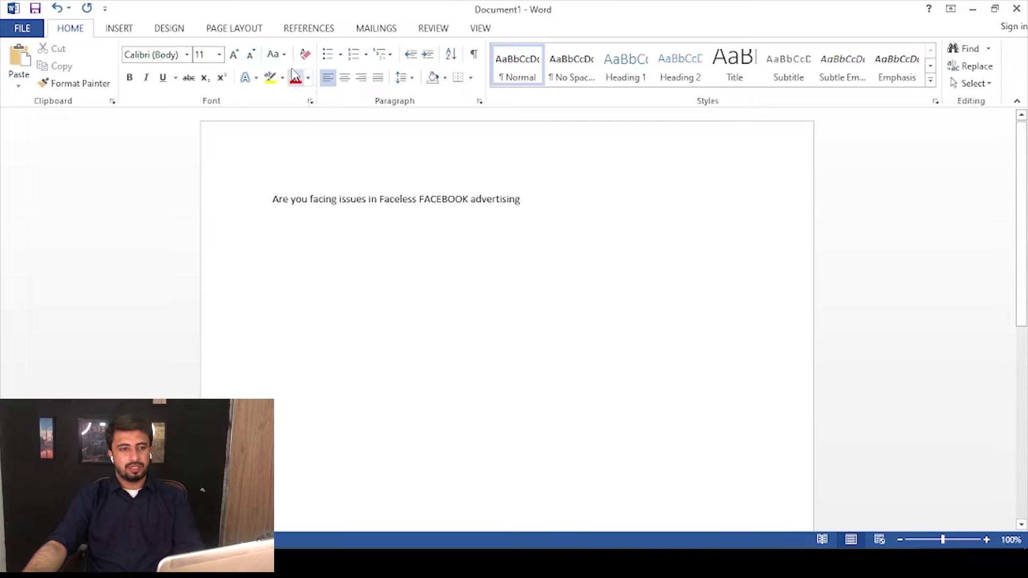
key("ctrl+a")
left_click(280, 56)
left_click(326, 126)
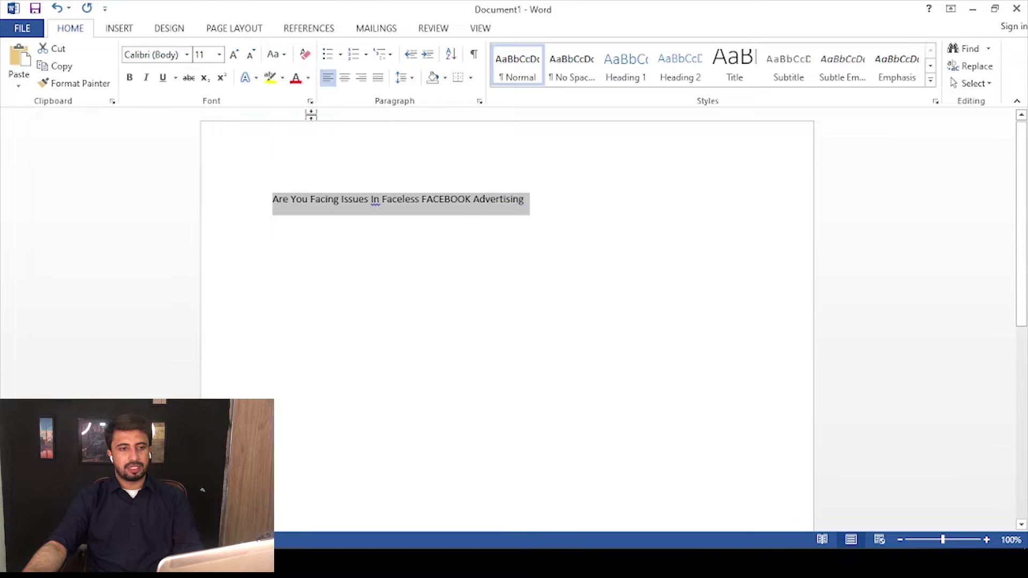
left_click(284, 56)
left_click(609, 154)
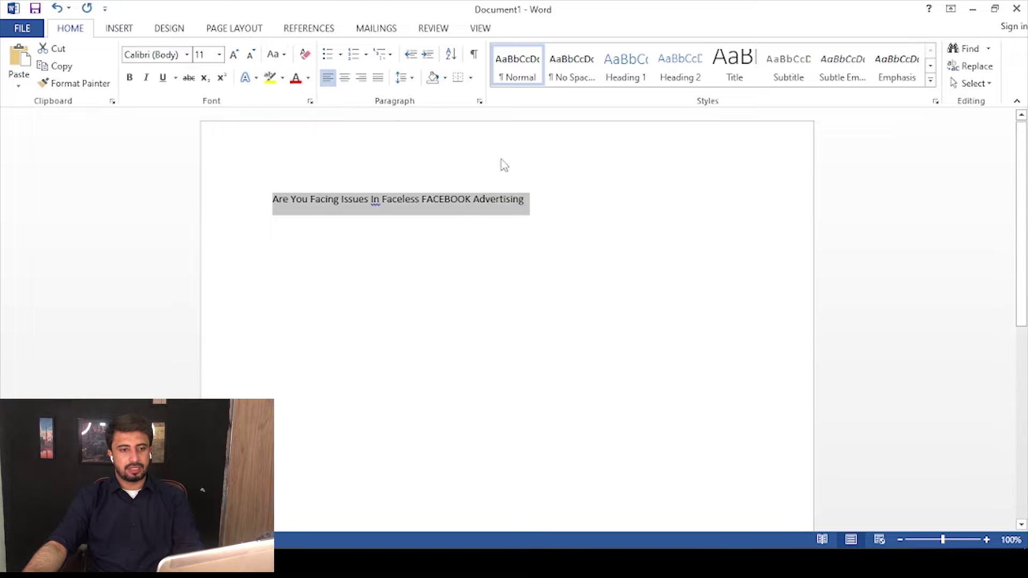
Convert the selected sentence to lowercase and apply Capitalize Each Word to it
left_click(284, 56)
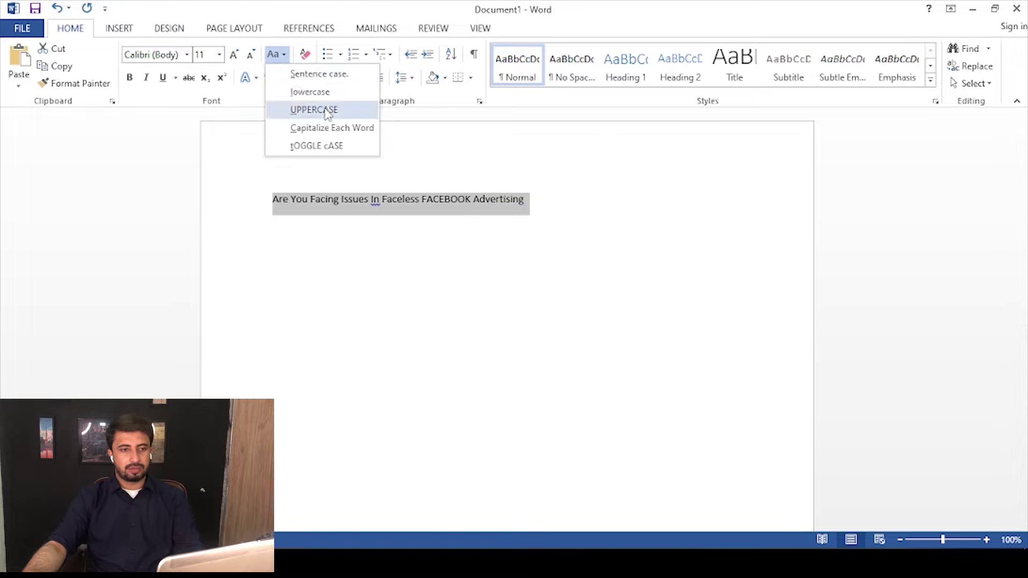
key("Escape")
left_click(280, 55)
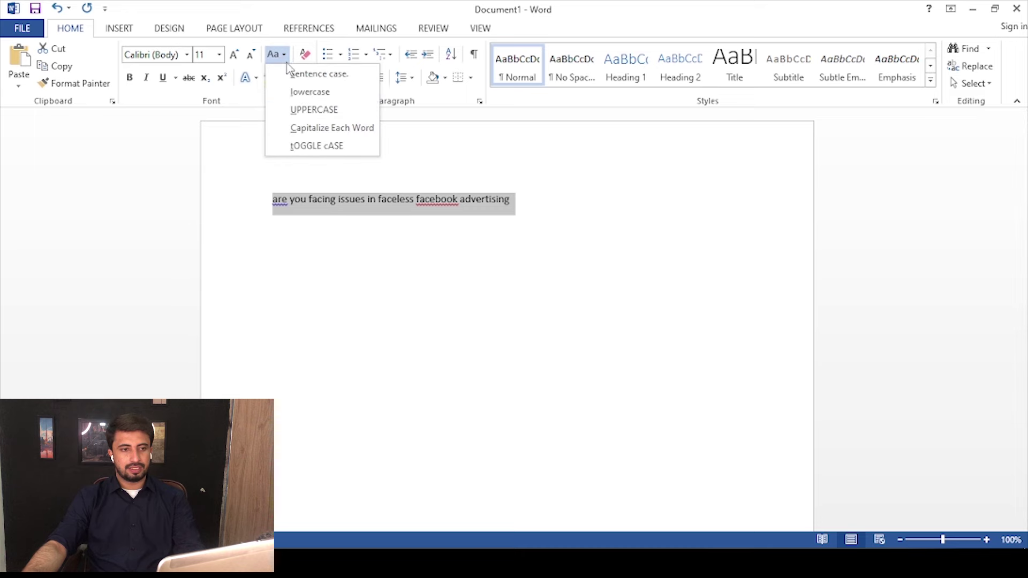
left_click(316, 131)
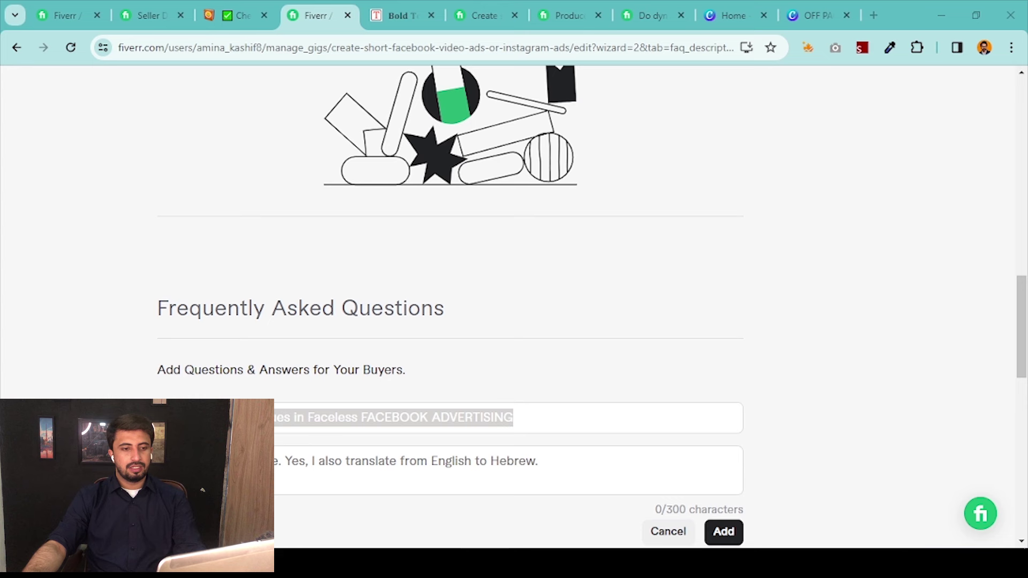
In the Fiverr FAQ form, replace the question with the recased sentence plus "?" and paste the same sentence into the answer
key("ctrl+v")
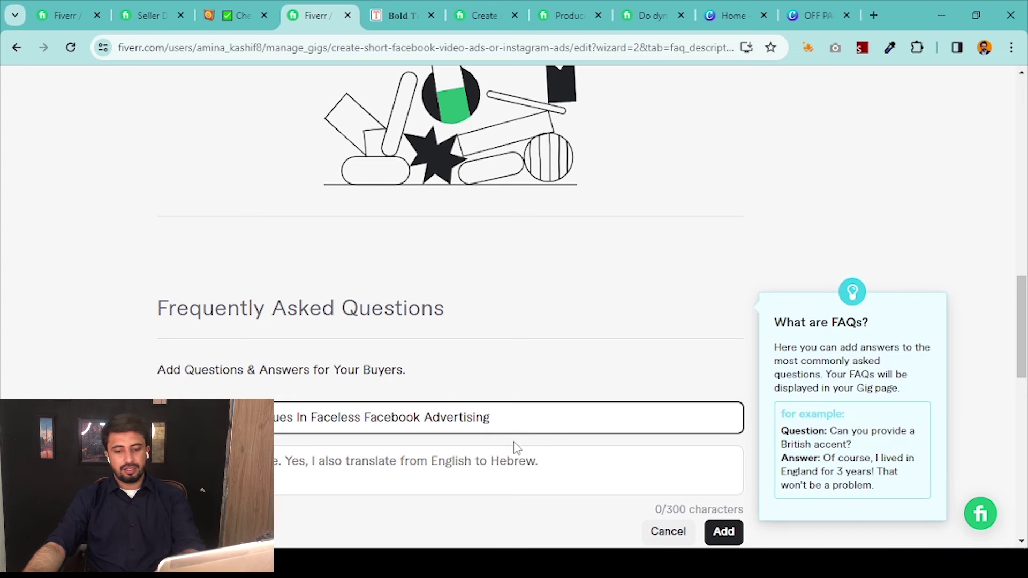
type("?")
left_click(514, 485)
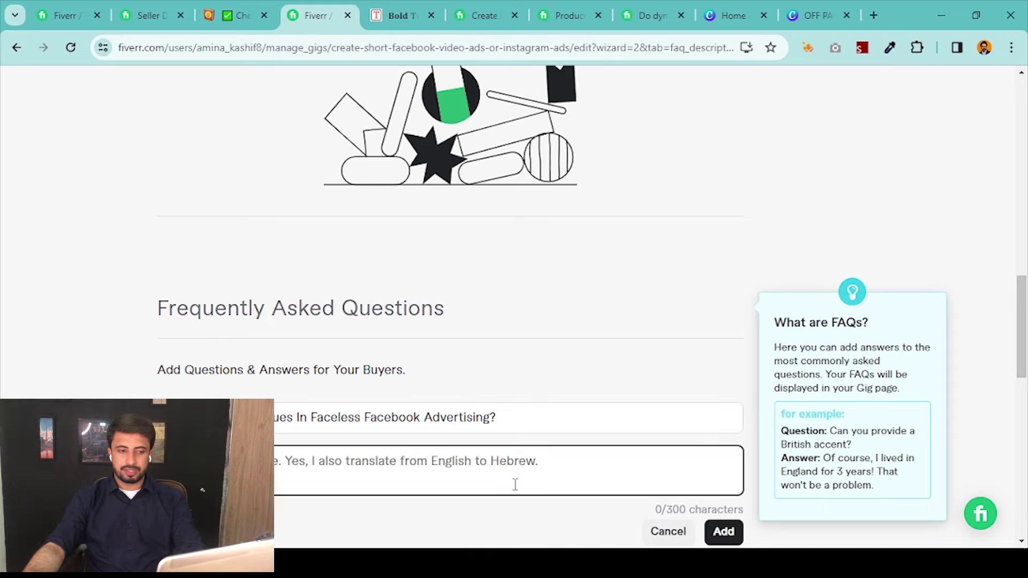
key("ctrl+v")
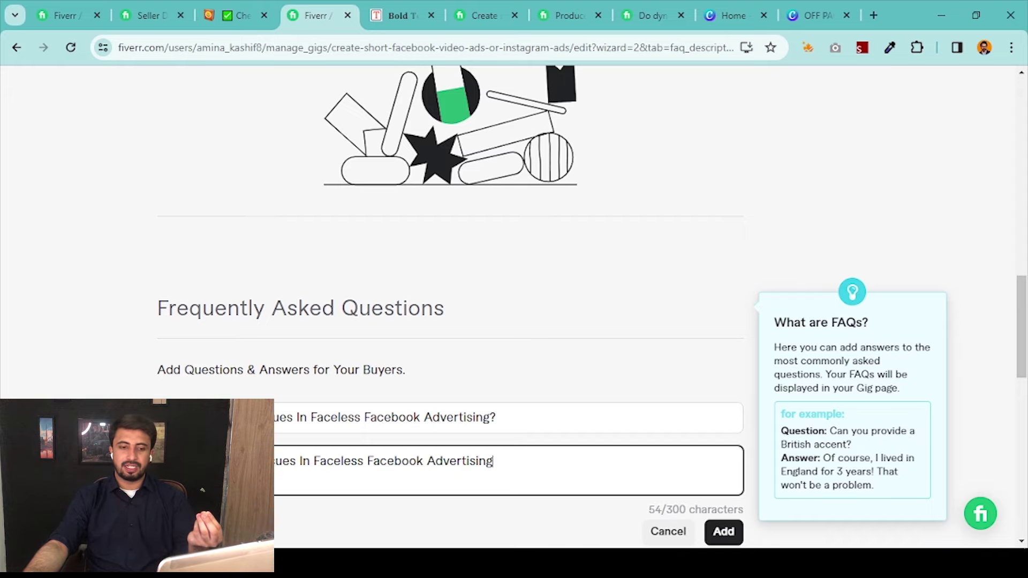
Switch to the Notepad notes containing the thumbnail and description guidelines
key("alt+Tab")
key("alt+Tab")
key("Tab")
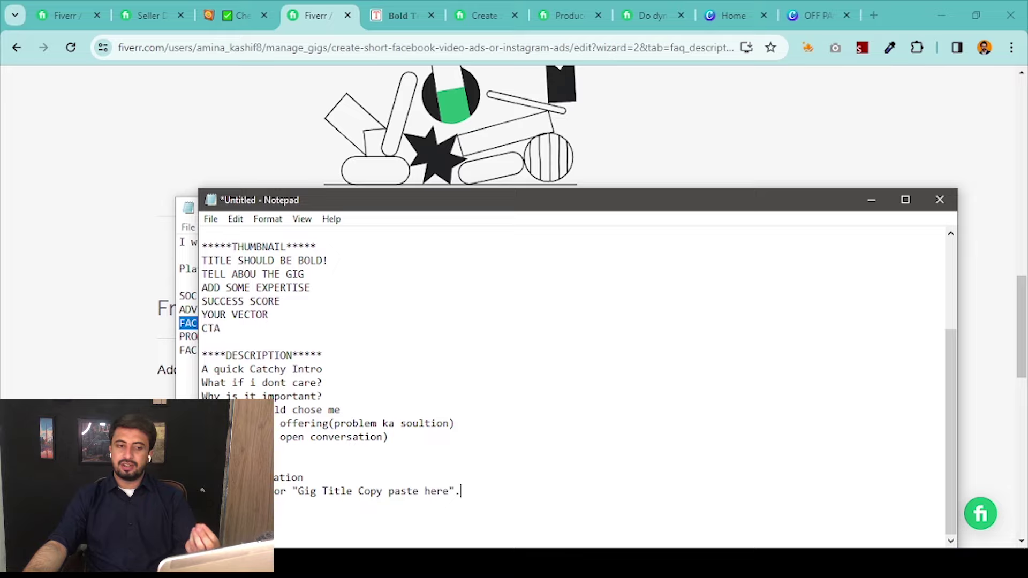
Minimize the Notepad notes and add the completed "Are You Facing Issues In Faceless Facebook Advertising?" entry to the gig's FAQ list
left_click(862, 206)
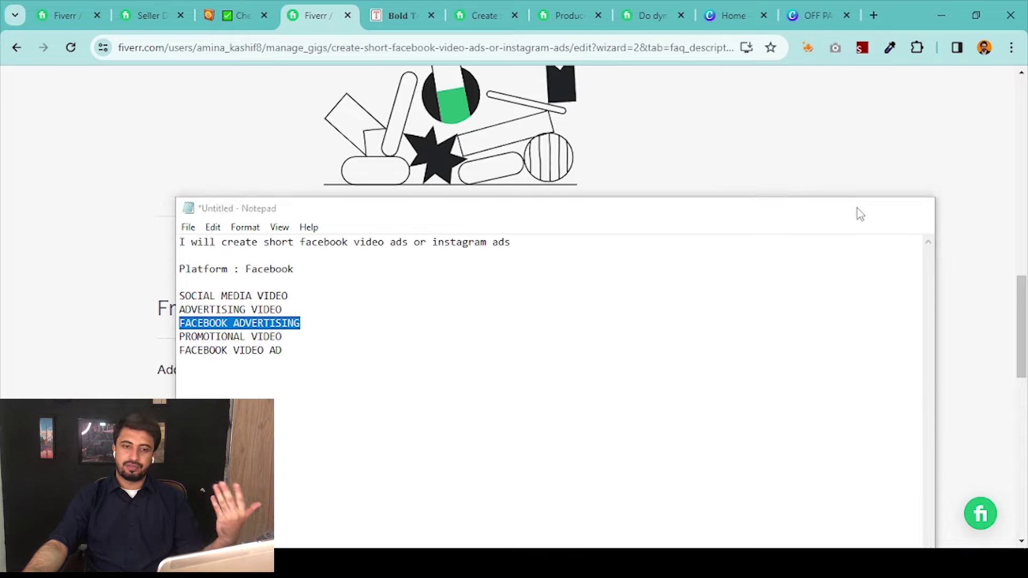
left_click(857, 210)
left_click(724, 532)
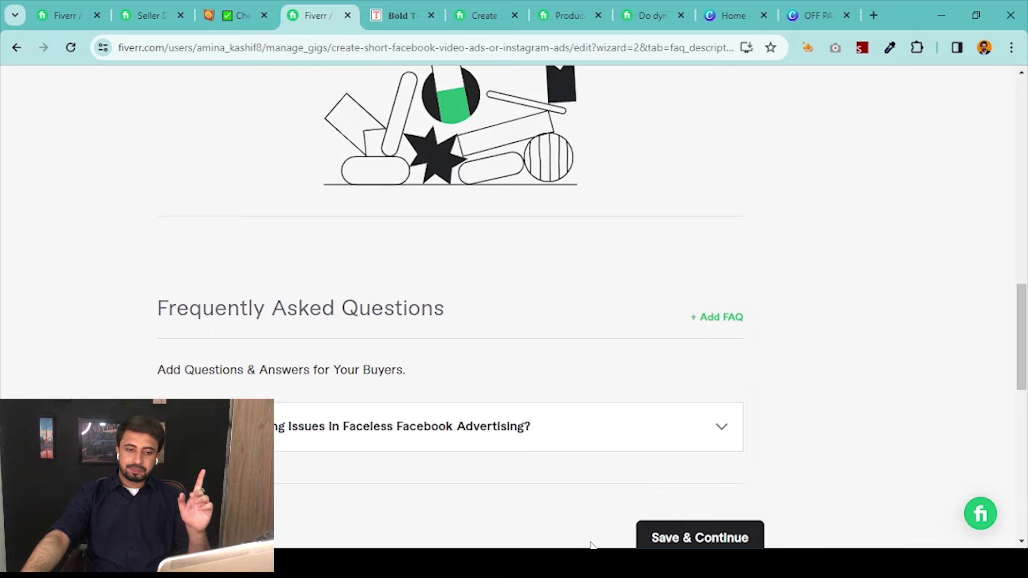
left_click(592, 559)
left_click(848, 208)
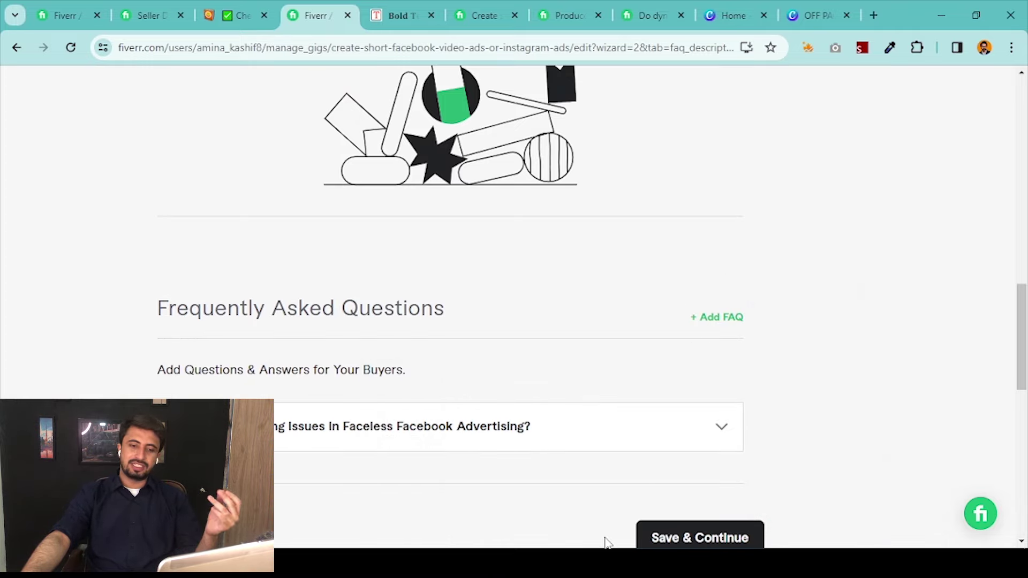
left_click(599, 560)
left_click(593, 559)
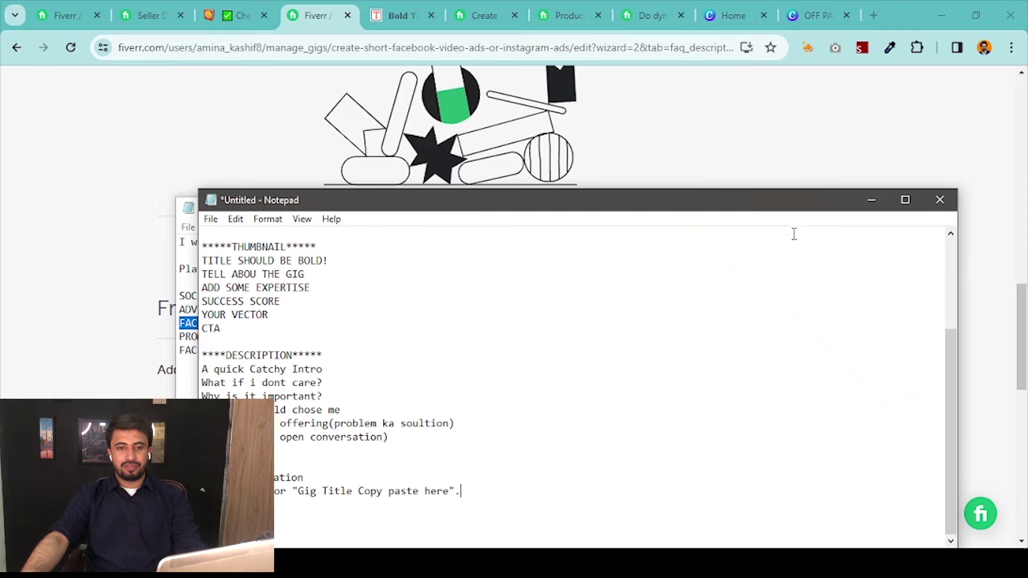
left_click(872, 200)
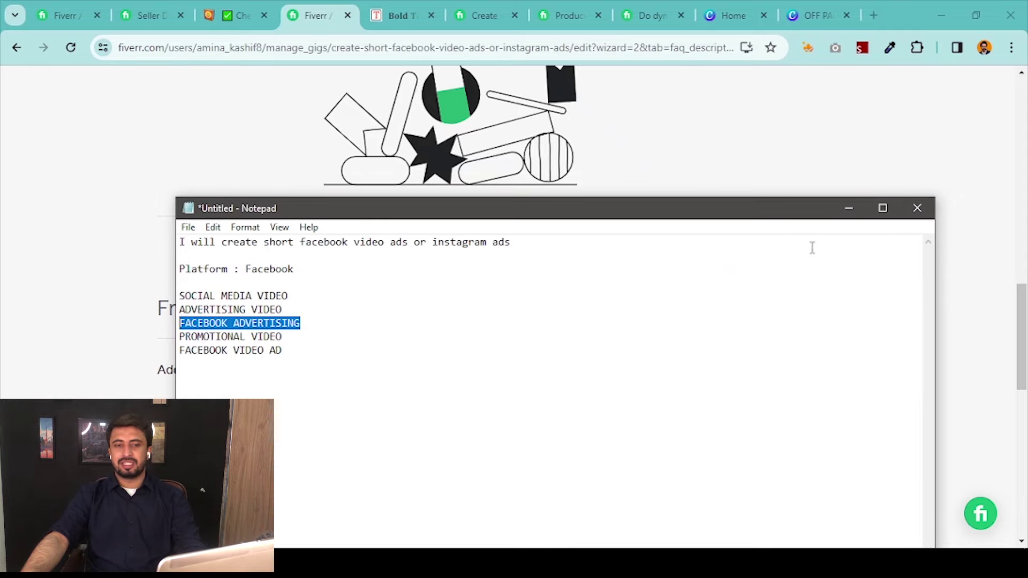
left_click(847, 209)
In the competitor's gig for short social media video ads, copy the FAQ question "Do you offer revisions?"
left_click(498, 6)
scroll(388, 266, "down", 10)
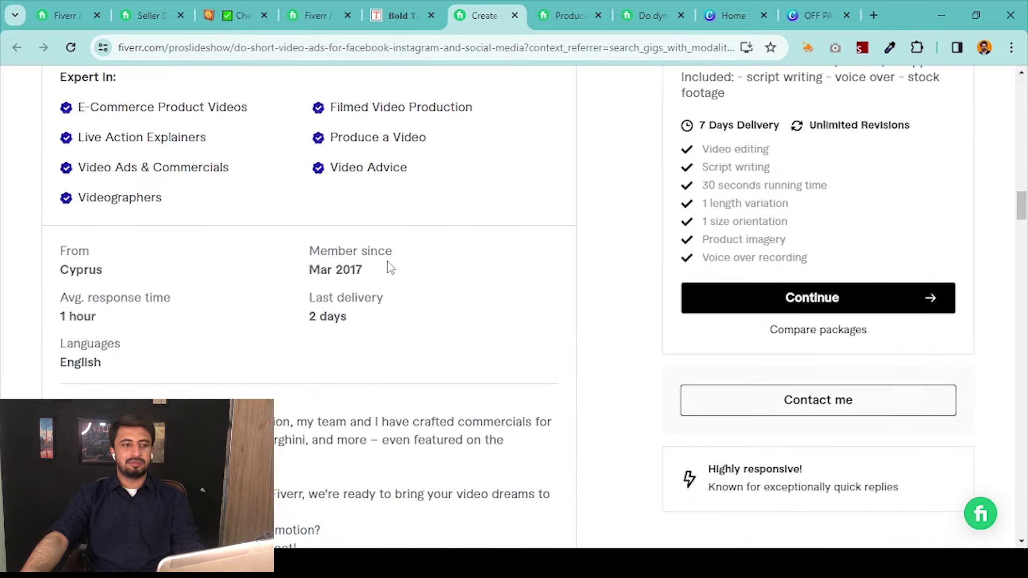
scroll(396, 268, "up", 5)
scroll(405, 270, "up", 5)
scroll(412, 268, "down", 10)
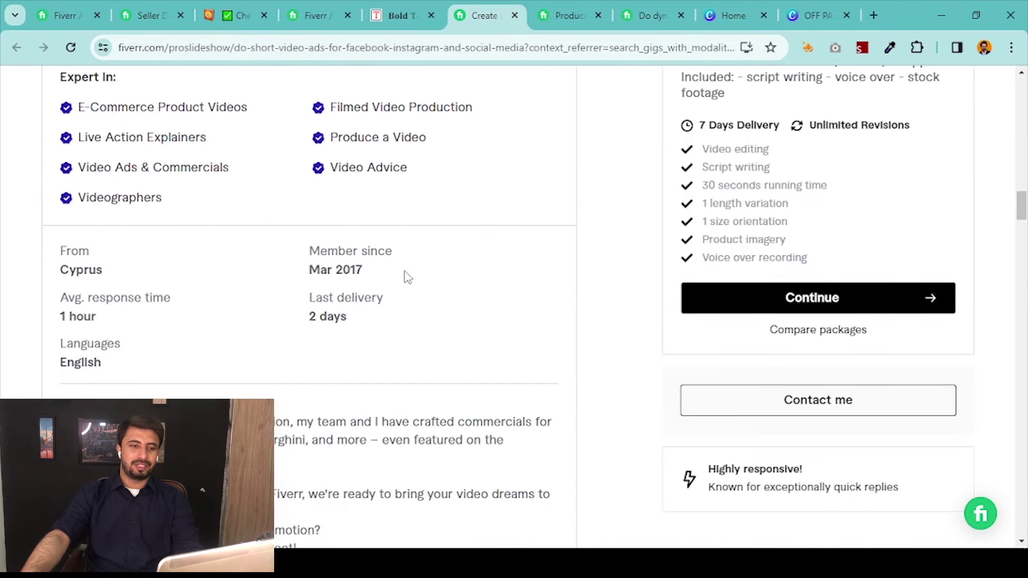
scroll(422, 263, "down", 12)
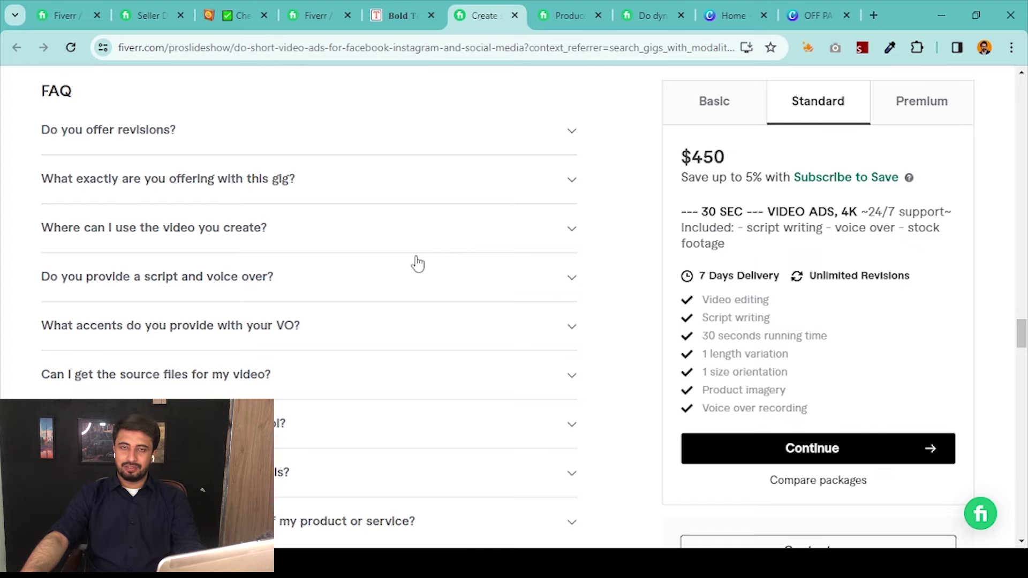
left_click_drag(48, 142, 248, 138)
key("ctrl+c")
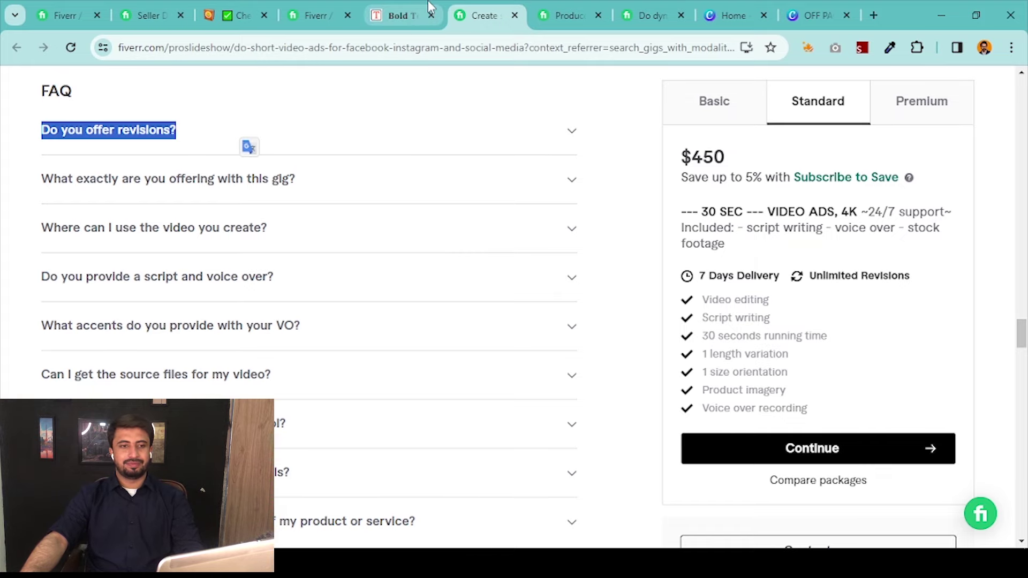
Start a new FAQ in the gig being edited and paste "Do you offer revisions?" as its question
left_click(564, 15)
left_click(343, 13)
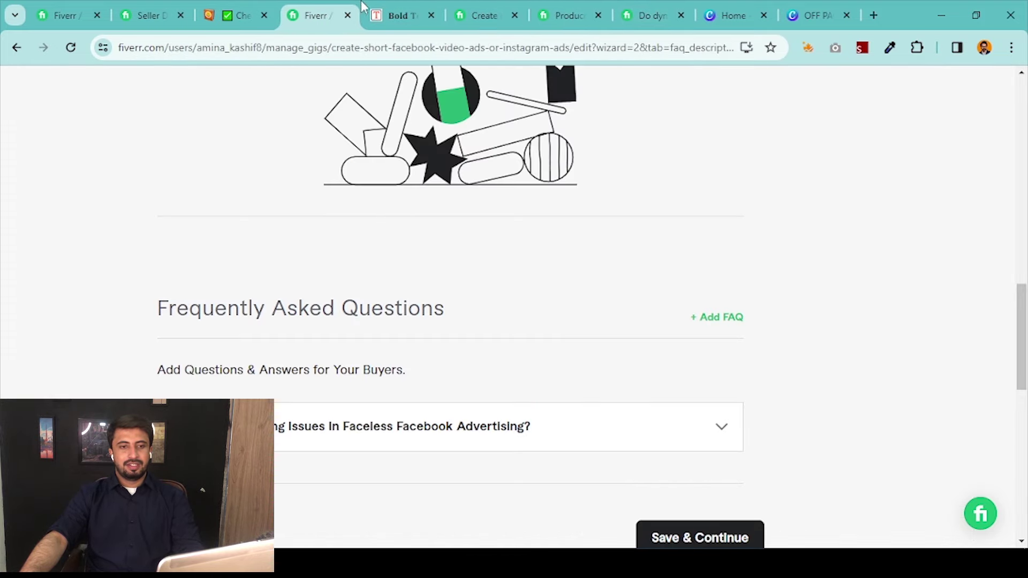
left_click(710, 322)
left_click(457, 415)
key("ctrl+v")
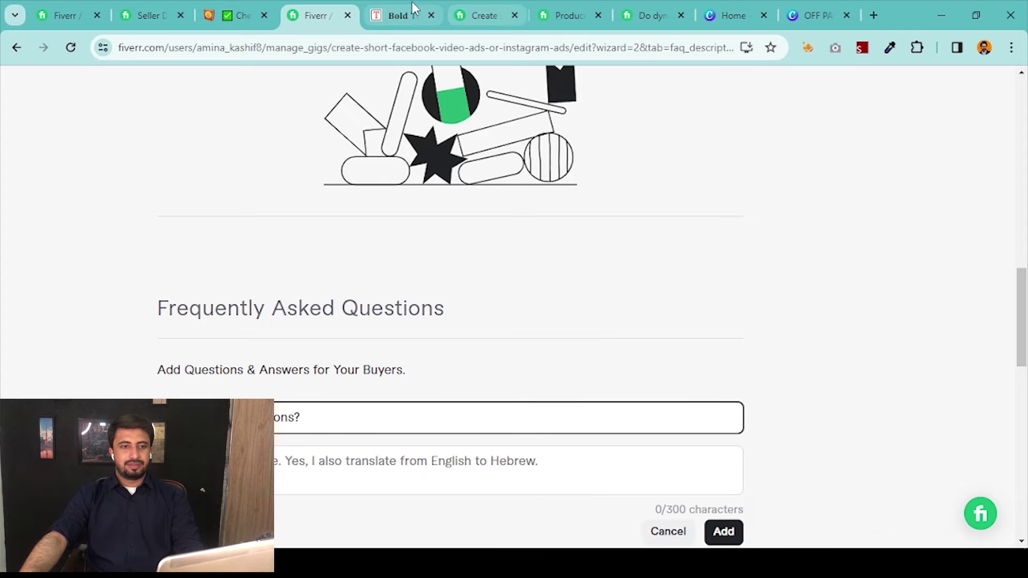
Copy the competitor's full answer about UNLIMITED free revisions into the new FAQ's answer and add the FAQ to the gig
left_click(482, 11)
left_click(309, 132)
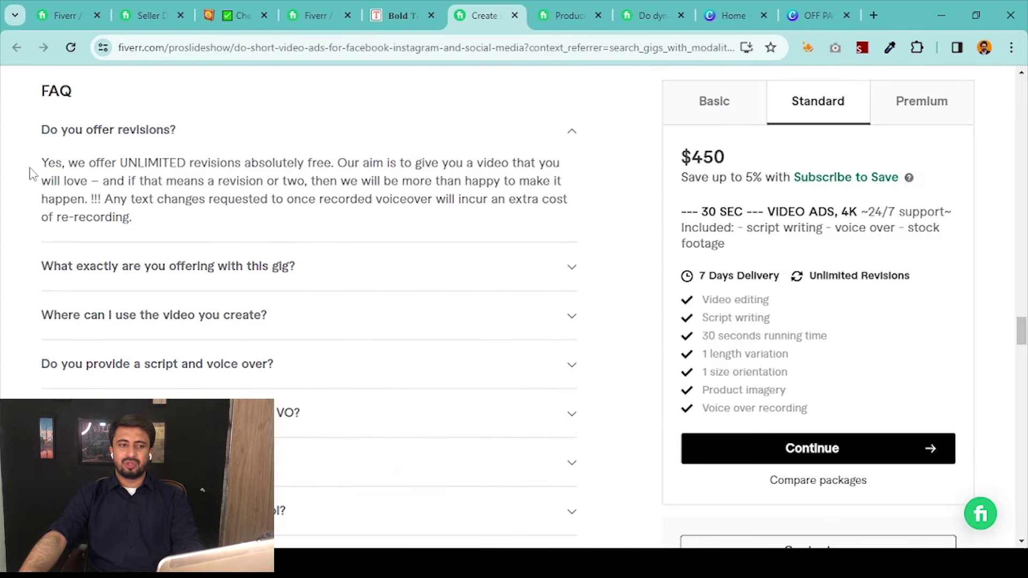
left_click_drag(31, 173, 167, 245)
left_click(401, 15)
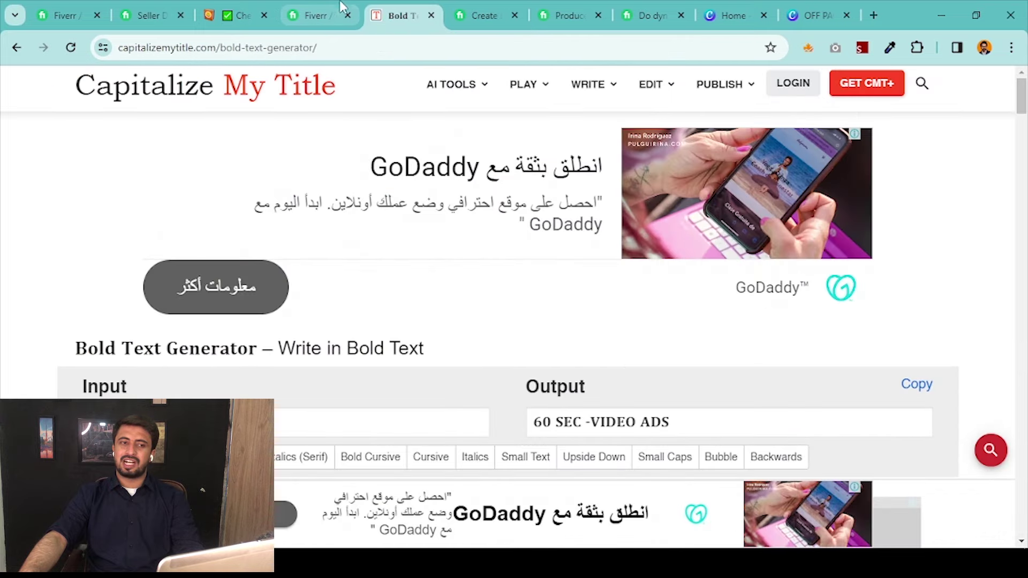
left_click(317, 15)
left_click(526, 488)
key("ctrl+v")
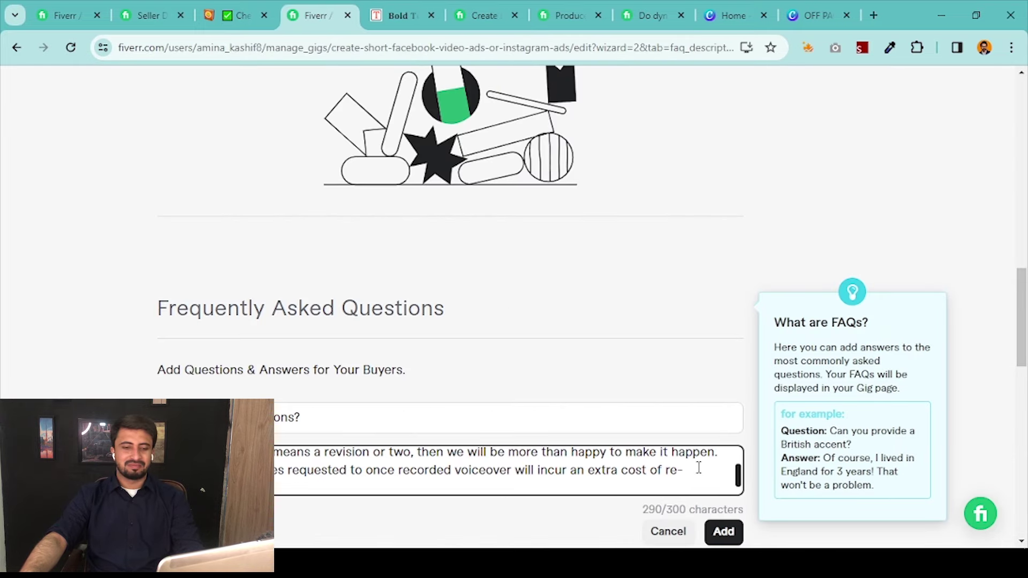
left_click(723, 532)
Compare the gig's "Do you offer revisions?" entry with the competitor's original question and answer, and close it with Update
scroll(508, 264, "down", 2)
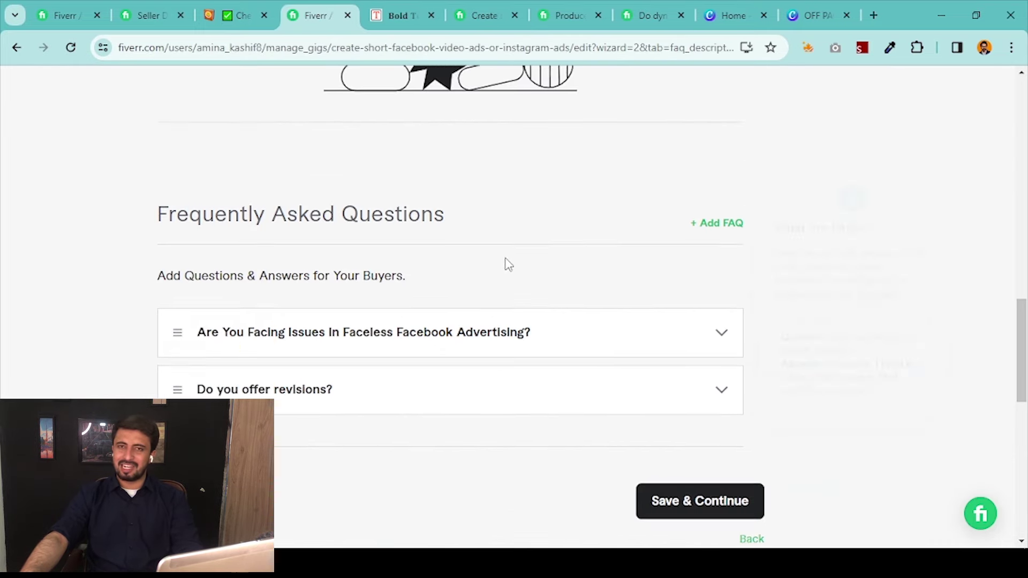
scroll(508, 263, "down", 3)
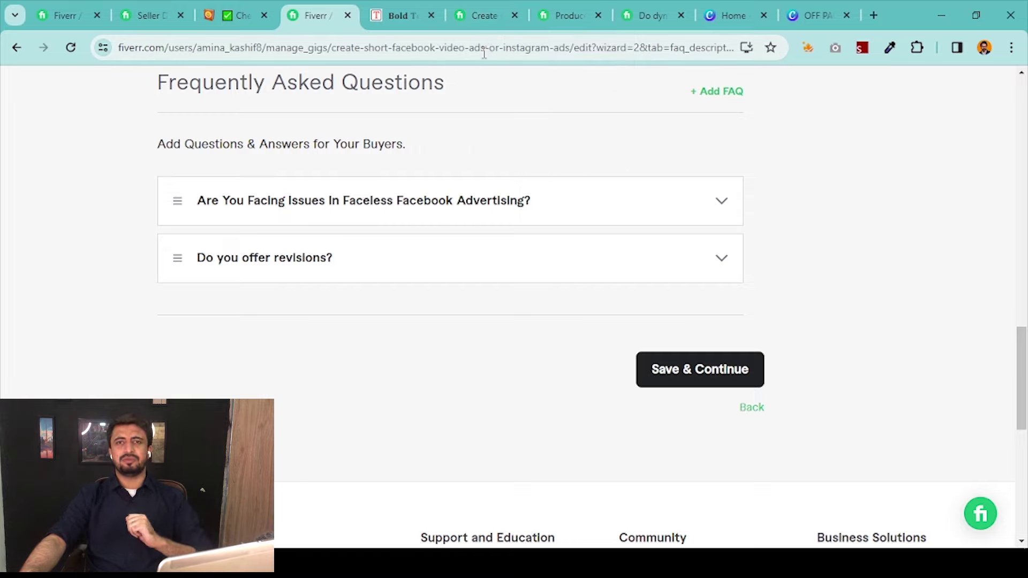
left_click(332, 275)
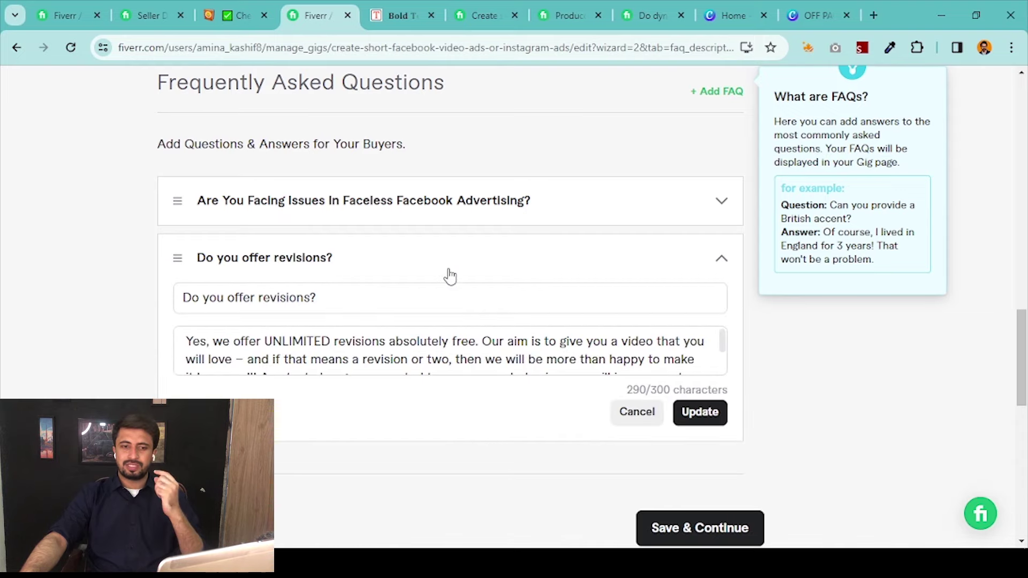
left_click(474, 6)
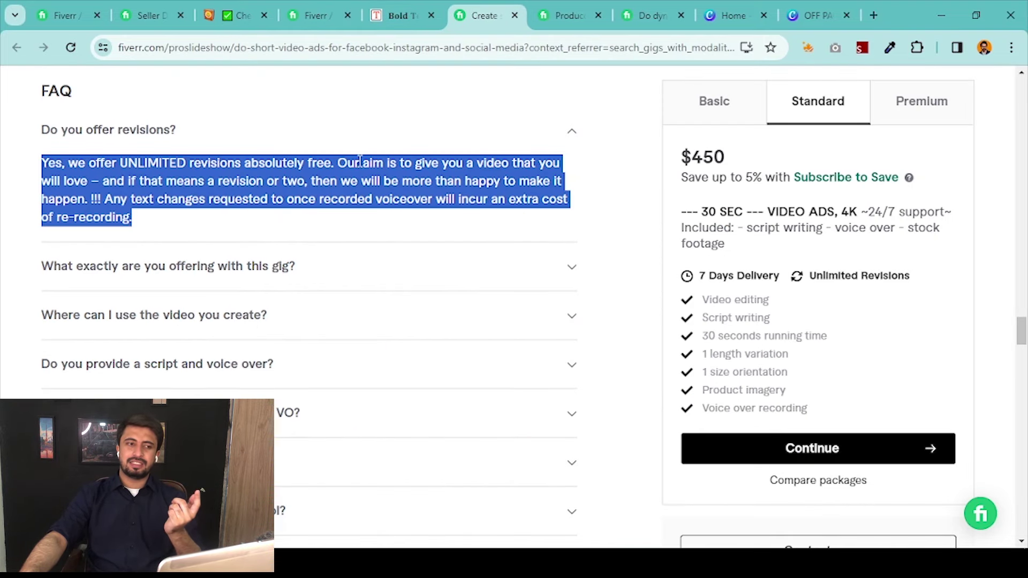
left_click_drag(216, 128, 4, 129)
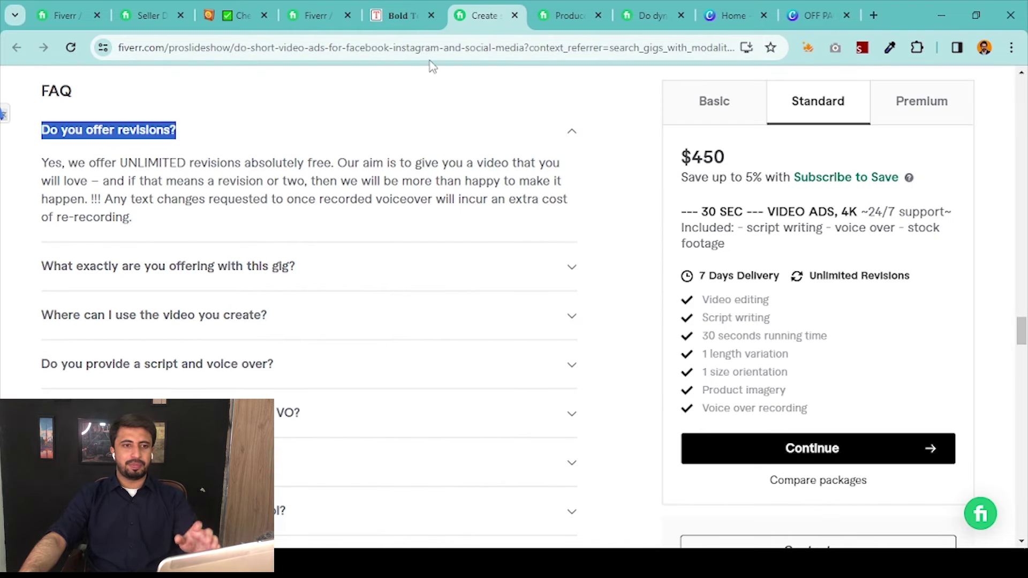
left_click_drag(134, 220, 41, 161)
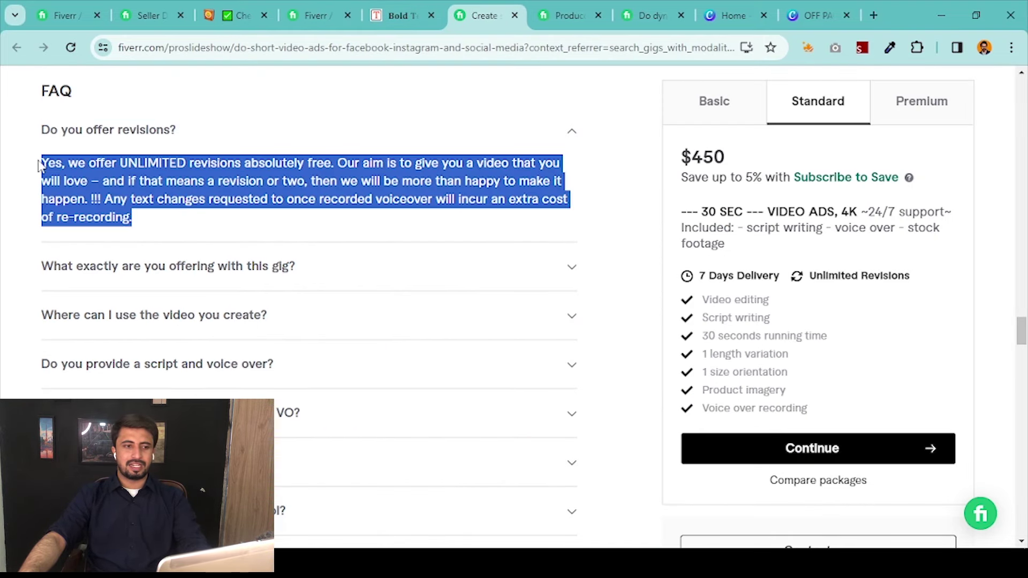
left_click(548, 8)
left_click(316, 15)
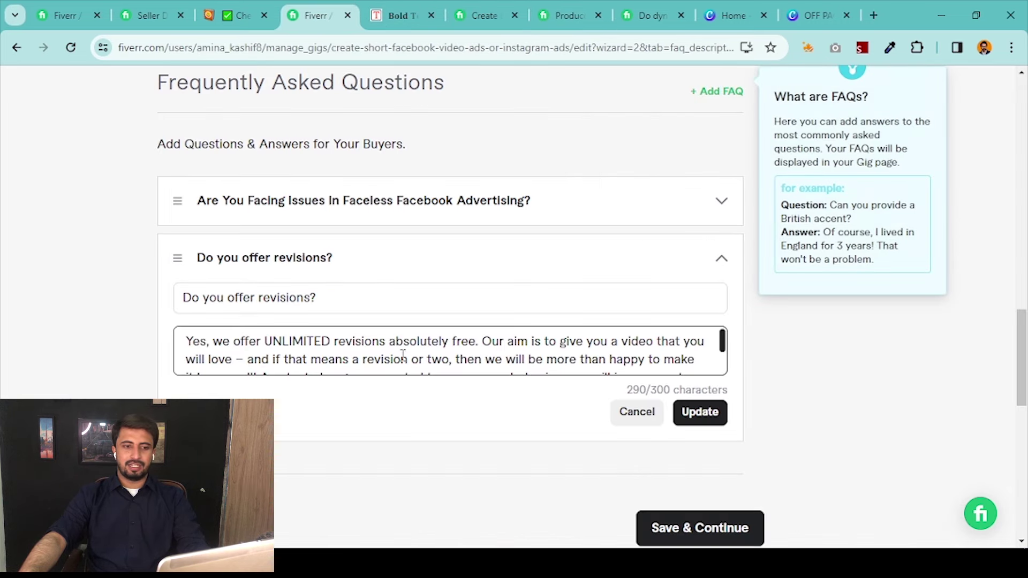
left_click(702, 413)
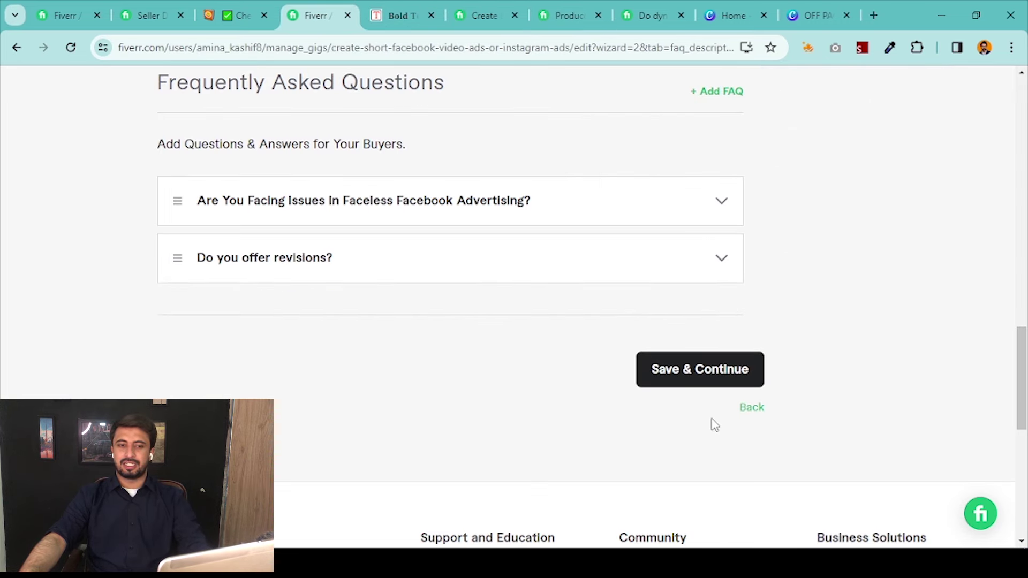
Save the gig's Description & FAQ section and look over the buyer questions in the Requirements section
left_click(693, 378)
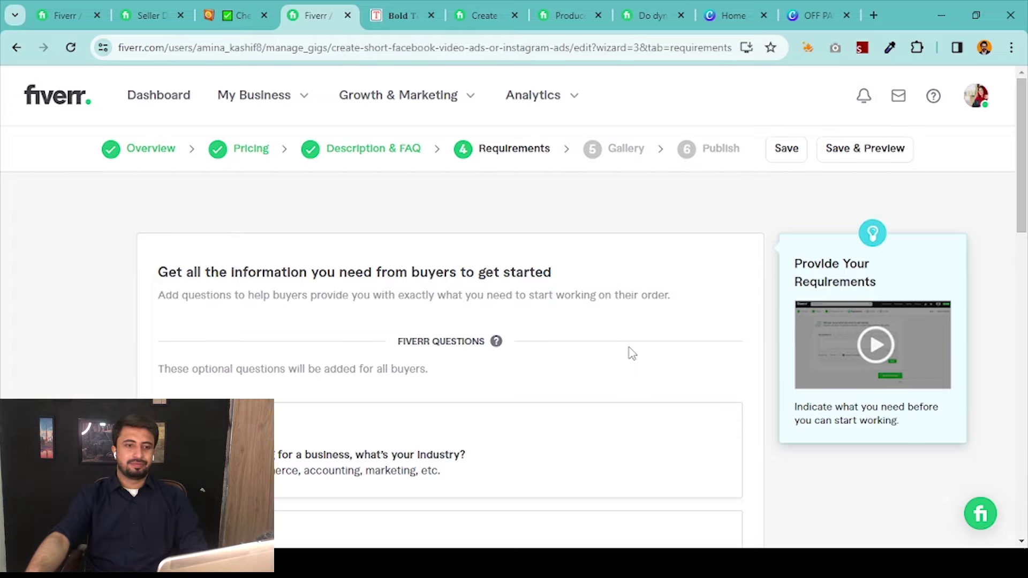
scroll(512, 286, "down", 7)
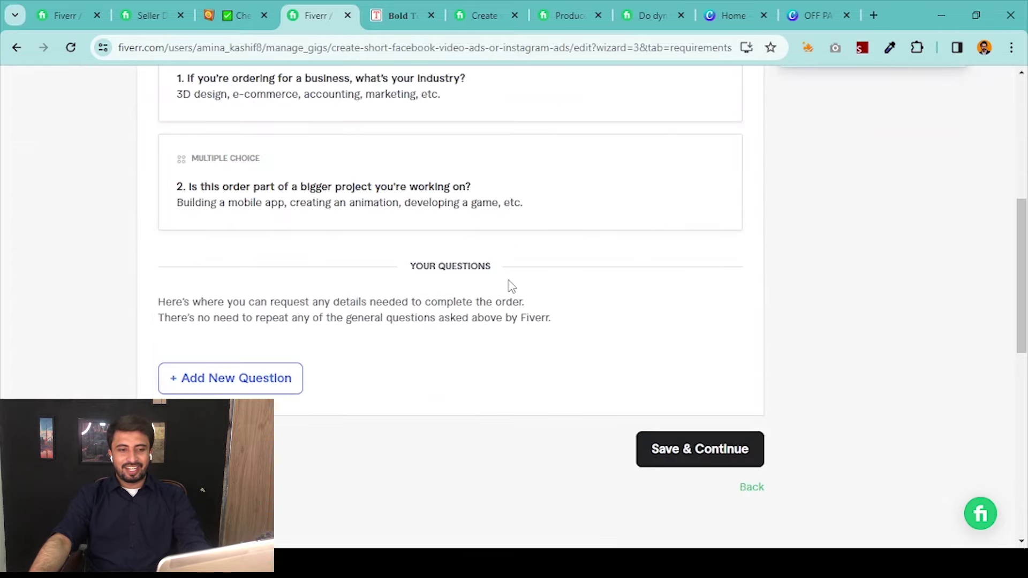
scroll(511, 285, "up", 8)
Return to the Description & FAQ section and review the expanded "Do you offer revisions?" entry
left_click(387, 152)
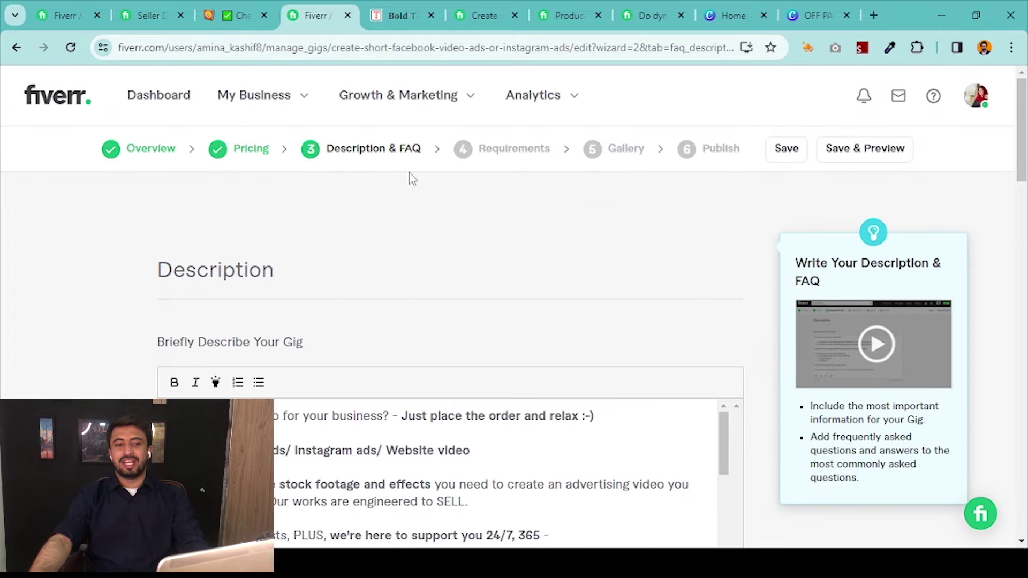
scroll(413, 179, "down", 20)
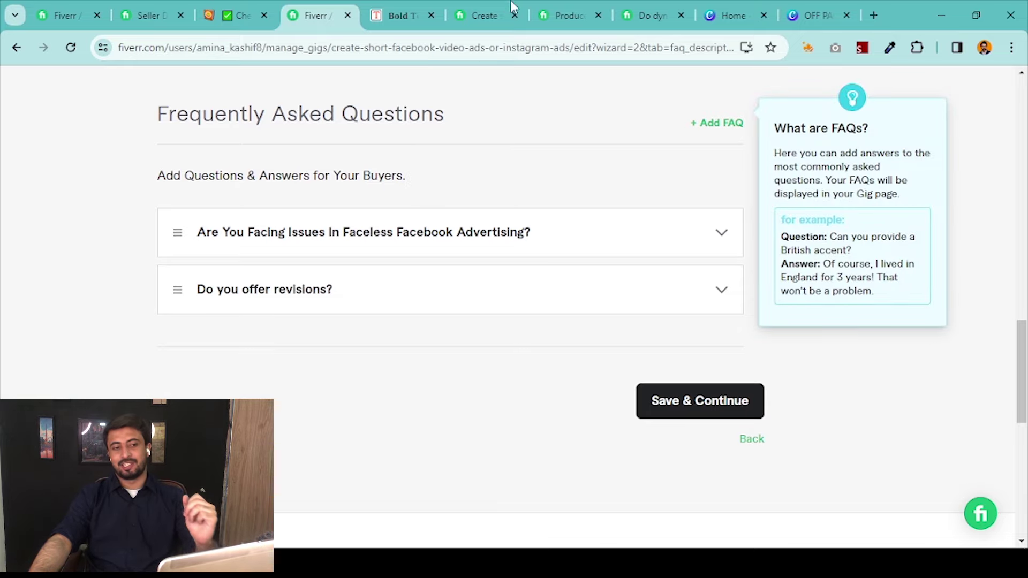
left_click(521, 283)
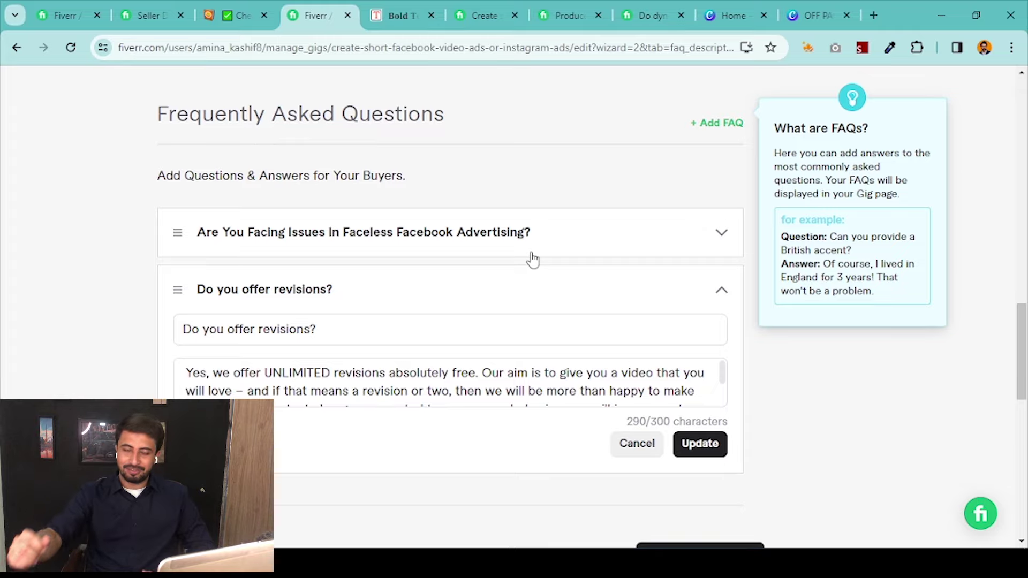
scroll(530, 341, "down", 3)
left_click(509, 229)
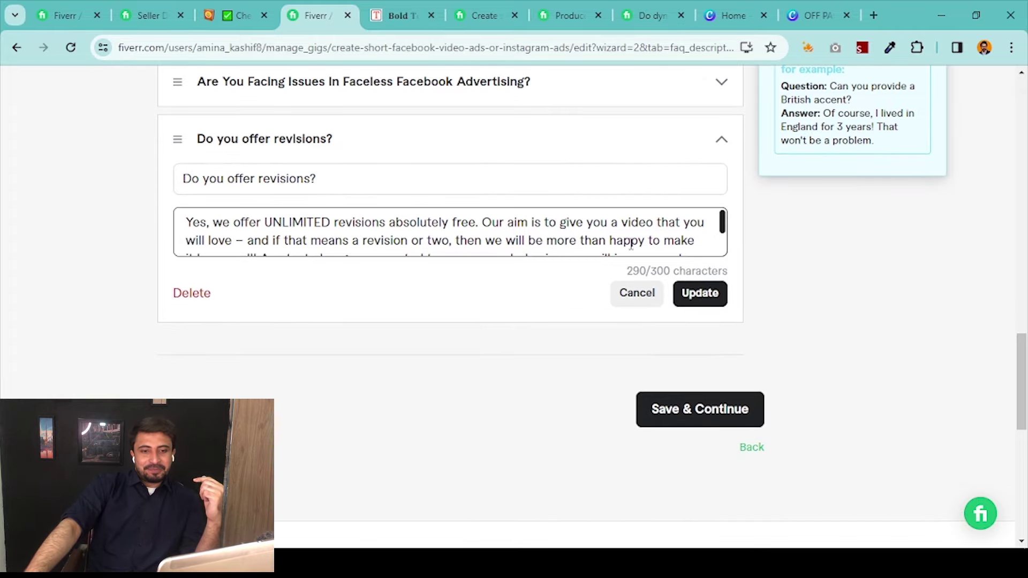
scroll(535, 230, "down", 2)
scroll(445, 246, "up", 4)
scroll(366, 233, "up", 5)
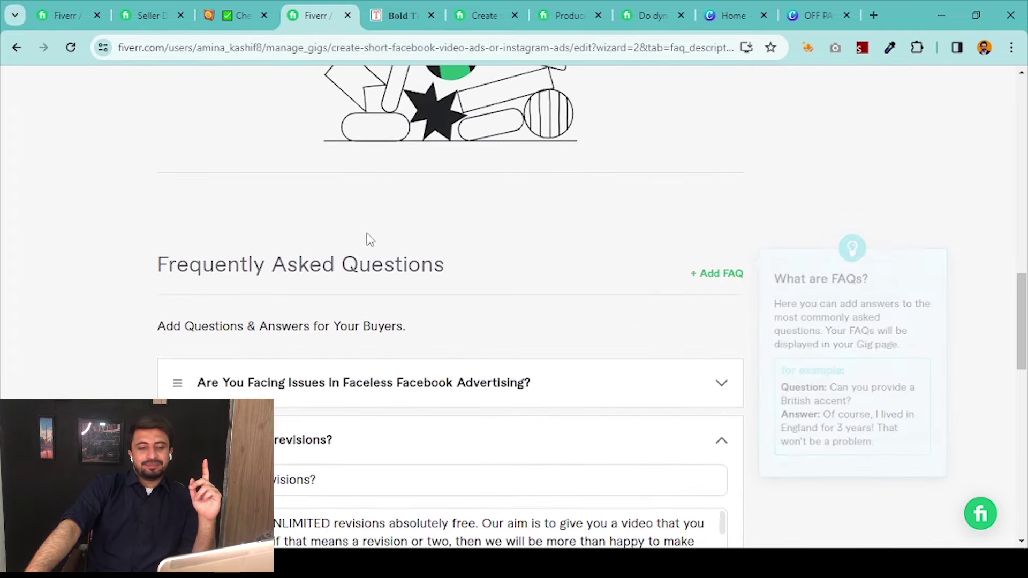
scroll(368, 236, "down", 3)
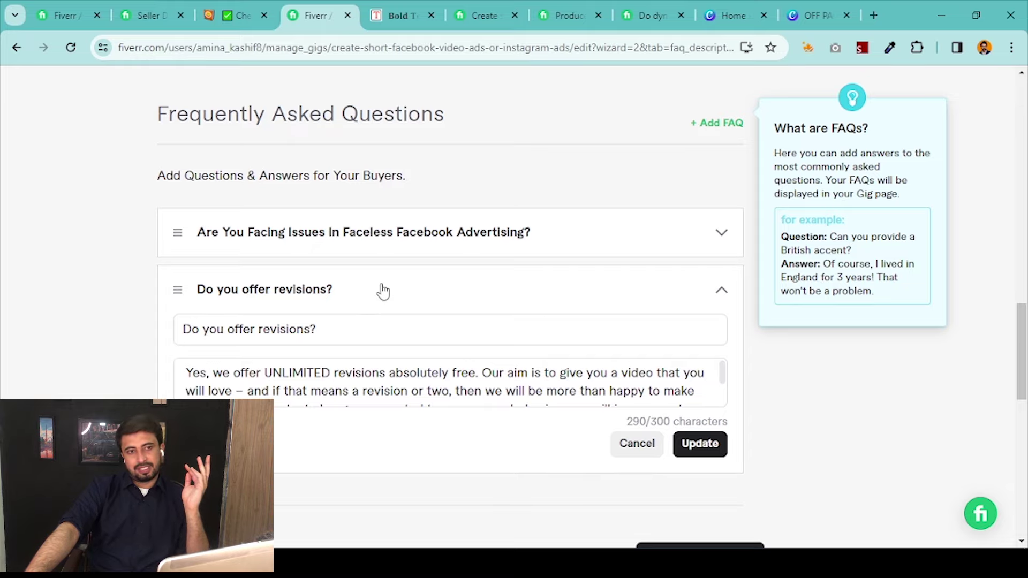
Look through the competitor's remaining FAQ questions and switch to the gig offering video ads for Facebook, YouTube and Instagram
left_click(474, 6)
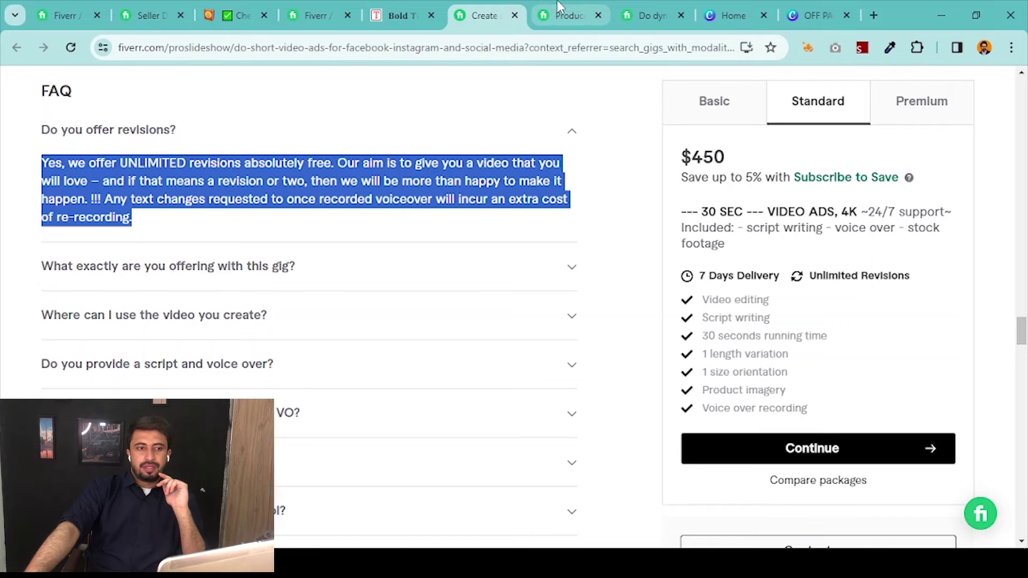
left_click(277, 137)
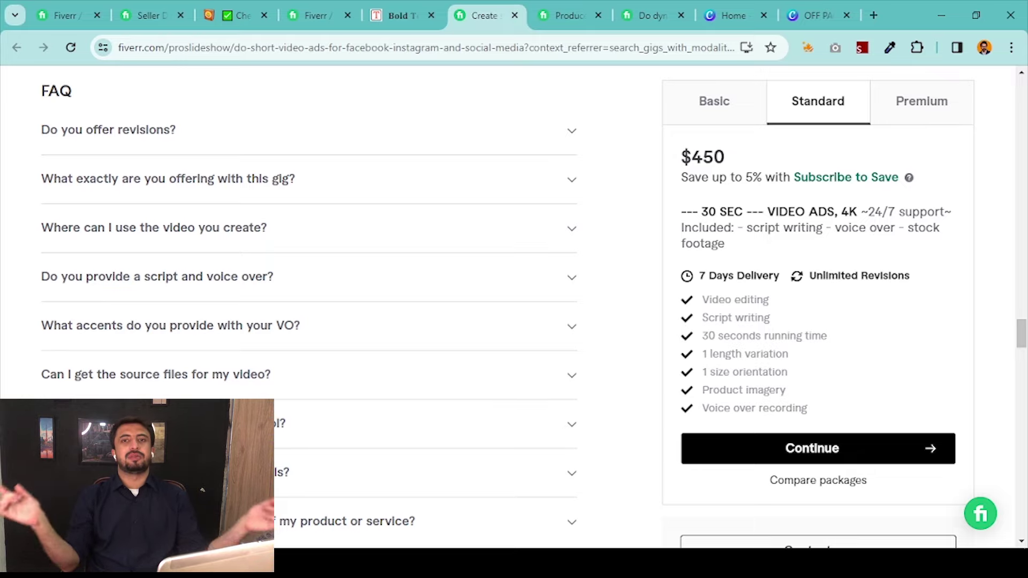
scroll(395, 236, "down", 5)
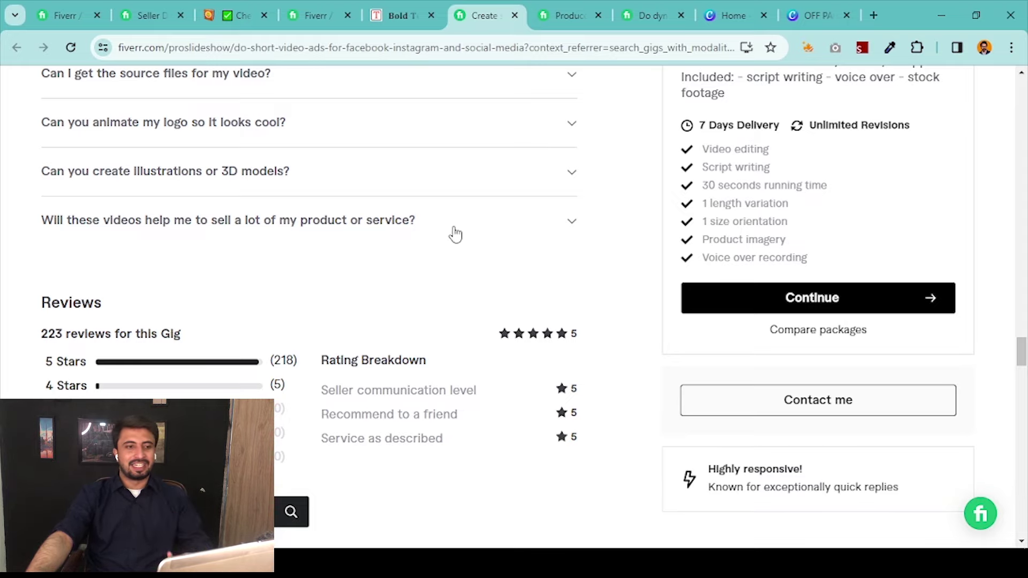
scroll(451, 218, "down", 2)
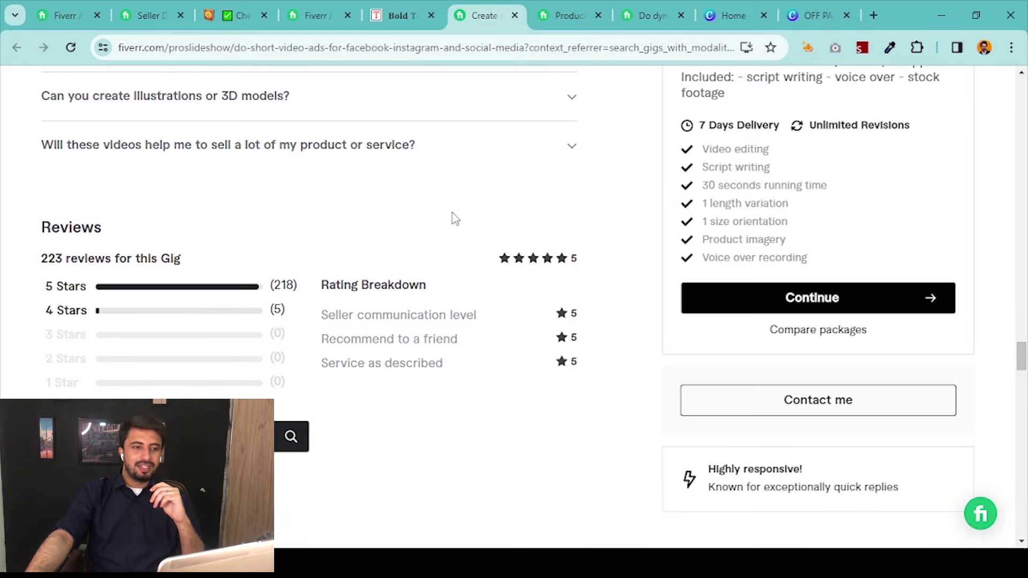
scroll(452, 220, "up", 6)
left_click(569, 15)
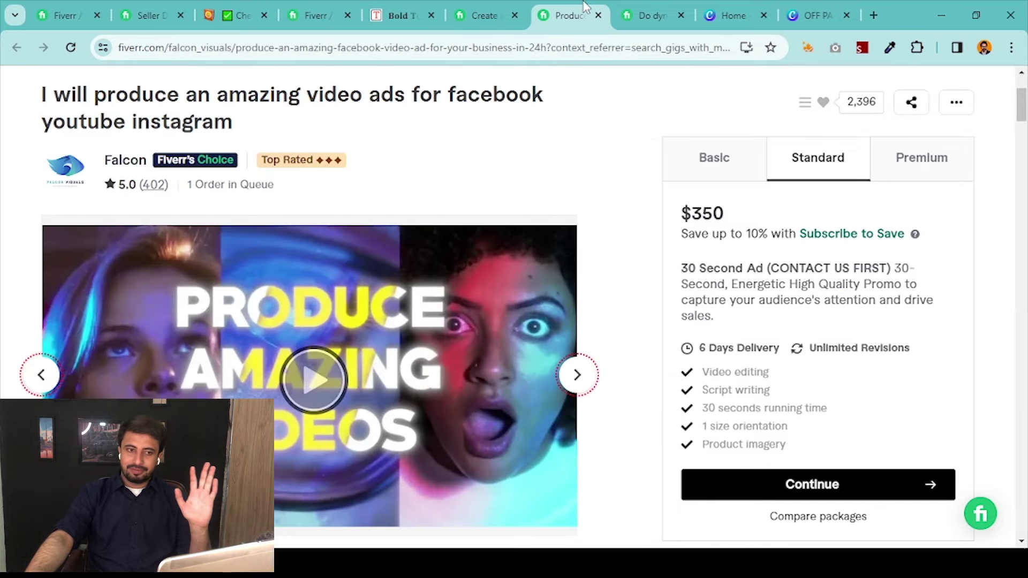
Return from the competitors' gigs, close the "Do you offer revisions?" entry with Update and save the Description & FAQ section
left_click(650, 15)
left_click(482, 15)
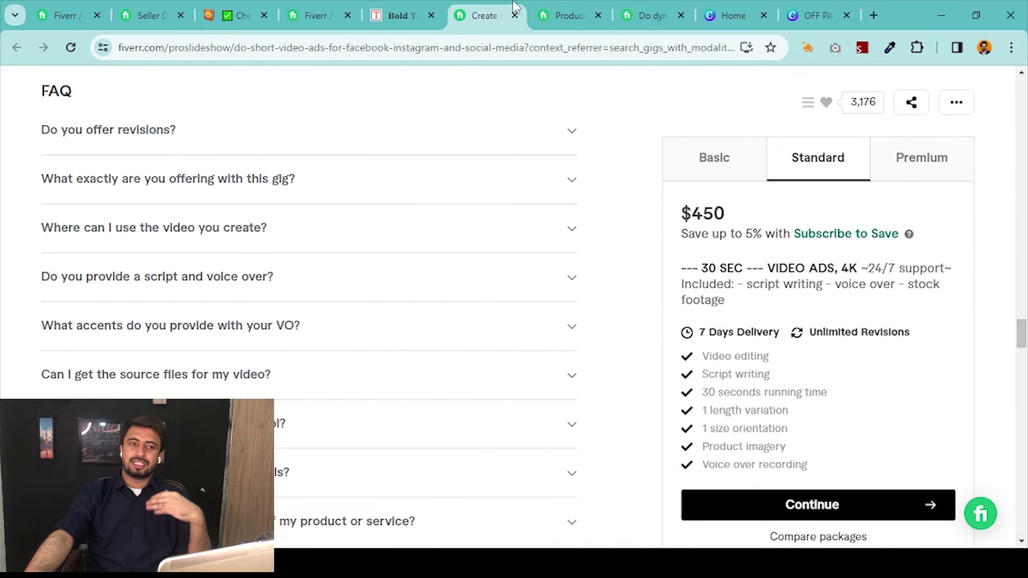
left_click(332, 7)
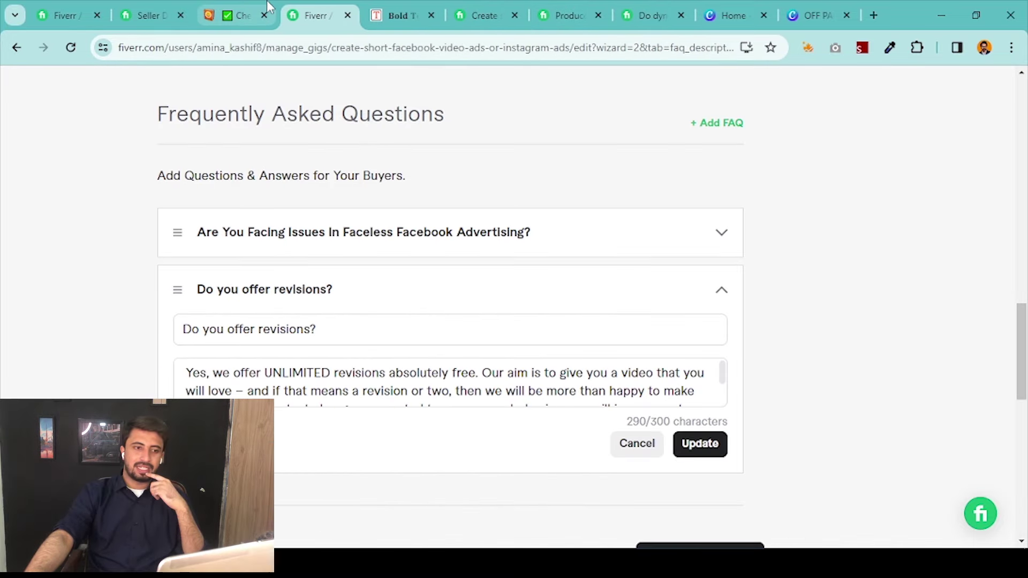
left_click(719, 449)
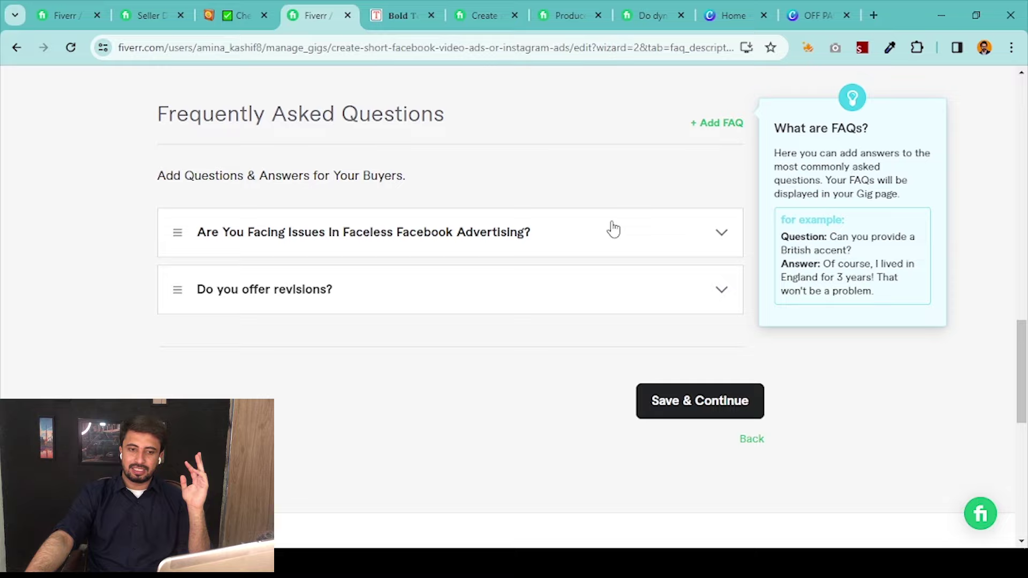
left_click(696, 418)
Start a new required question in the gig's Requirements section with "Competitor's Video" as its first line
scroll(545, 356, "up", 10)
scroll(537, 351, "up", 3)
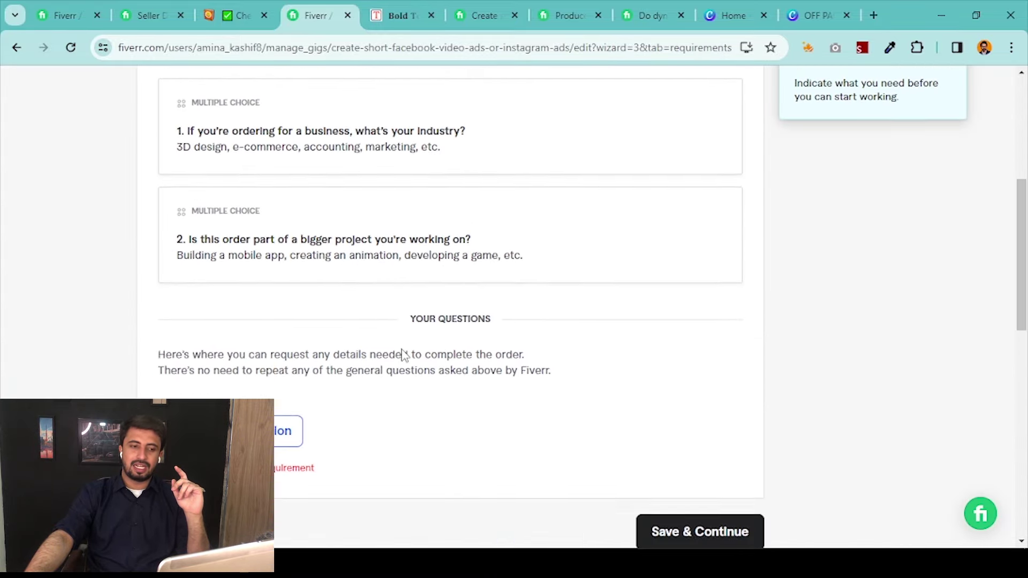
scroll(404, 356, "down", 2)
left_click(260, 356)
left_click(283, 394)
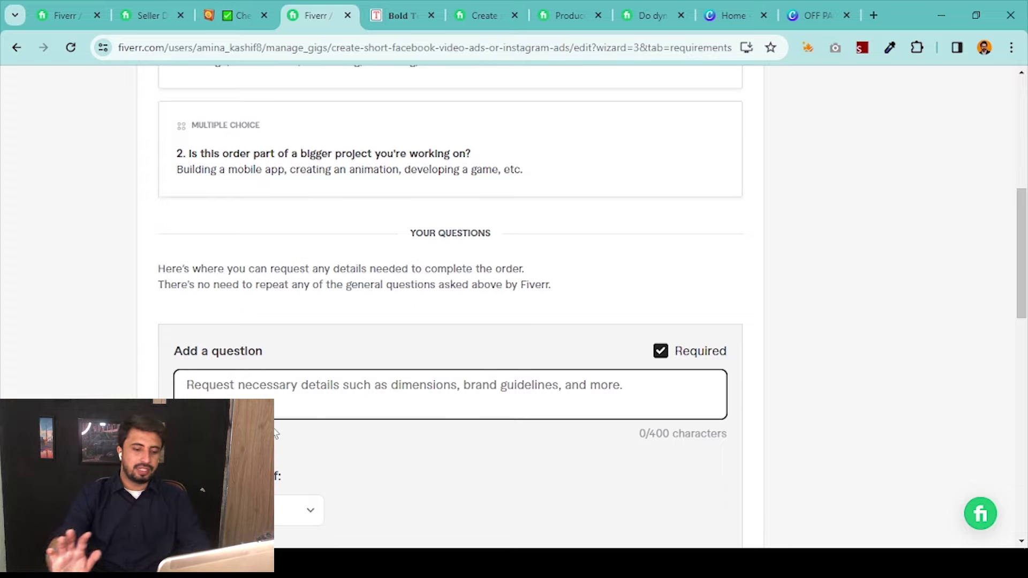
type("Video")
key("BackSpace")
key("BackSpace")
key("BackSpace")
key("BackSpace")
key("BackSpace")
key("BackSpace")
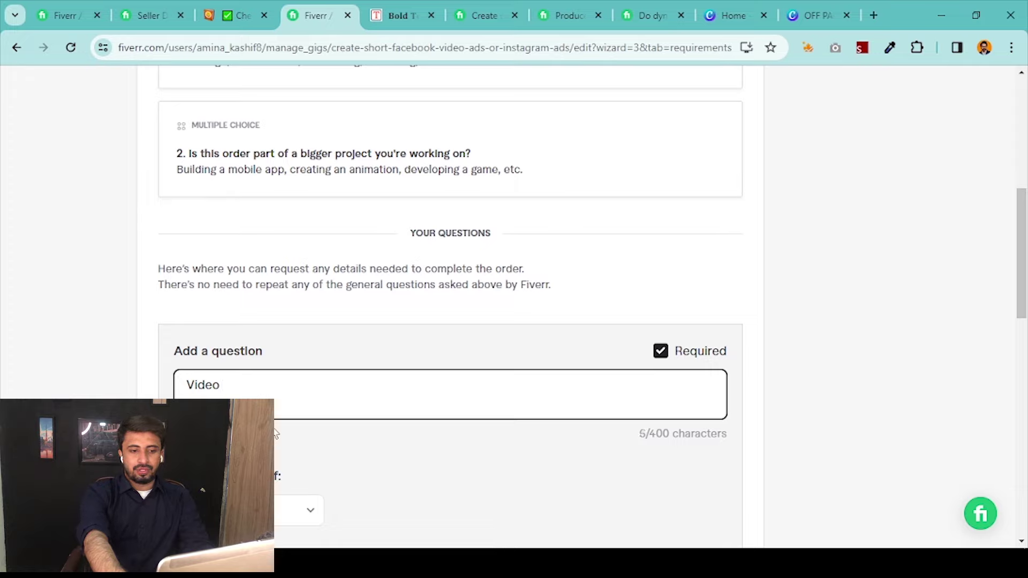
type("Compe")
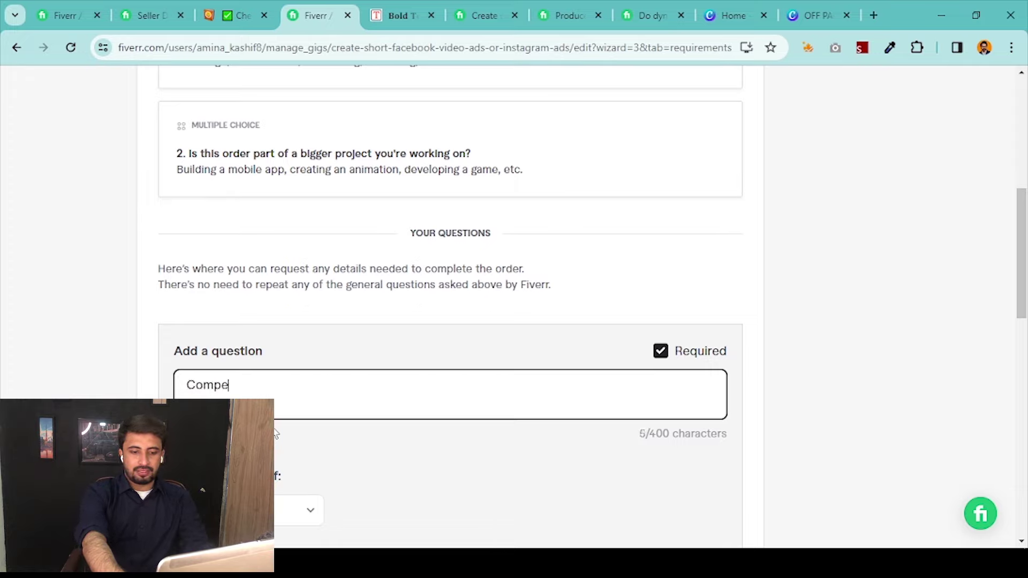
type("titor's Video")
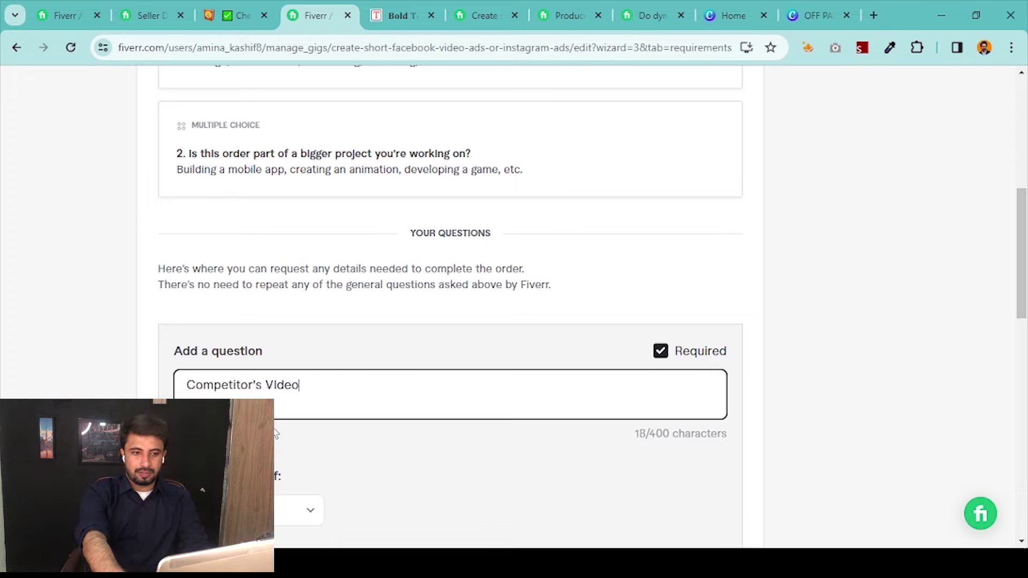
key("Return")
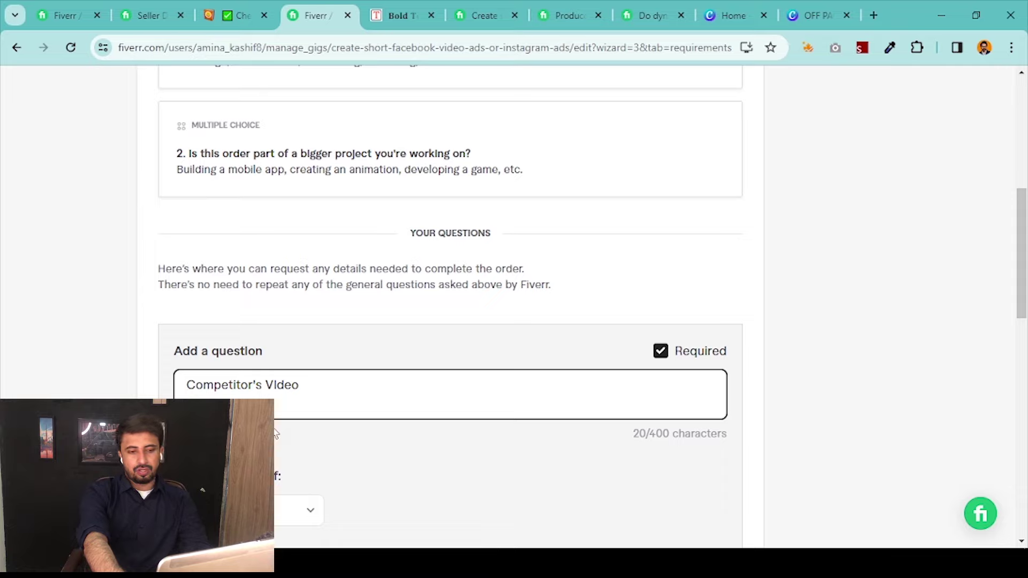
Extend the question with separate lines for "Competitor Store", "Font style", "Logo" and "Color Combination"
type("Link")
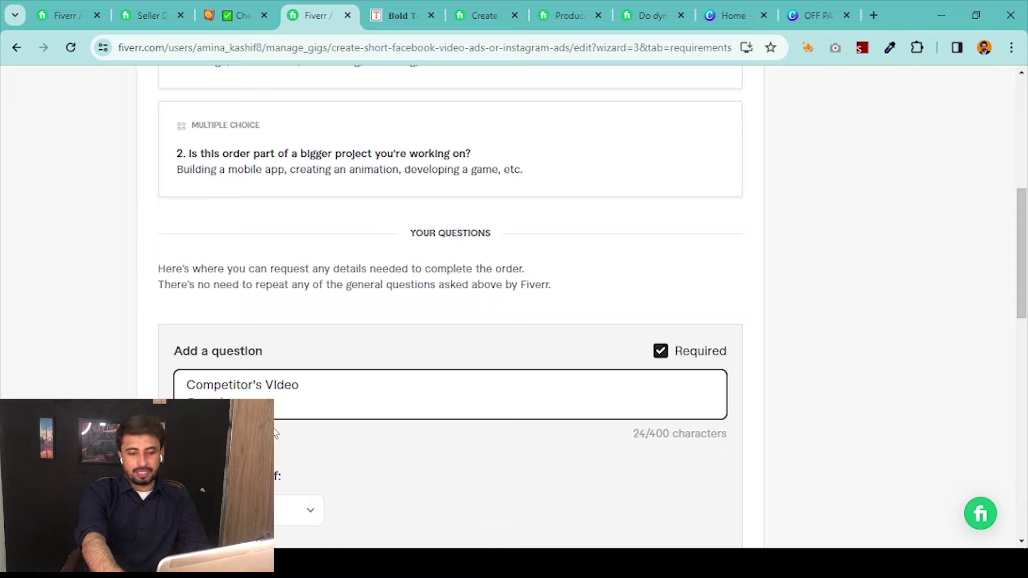
type("etitor Store")
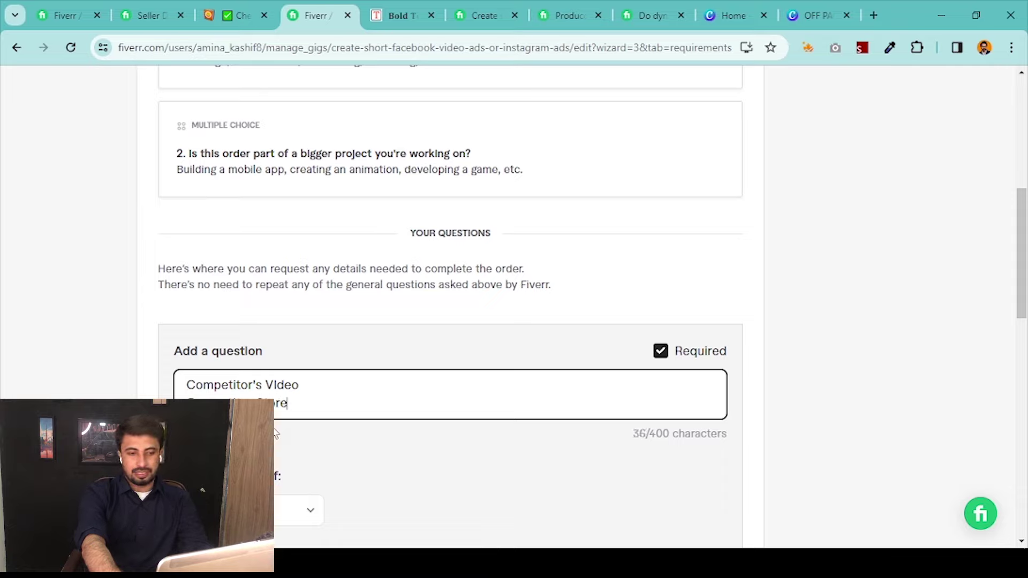
key("Return")
type("Com")
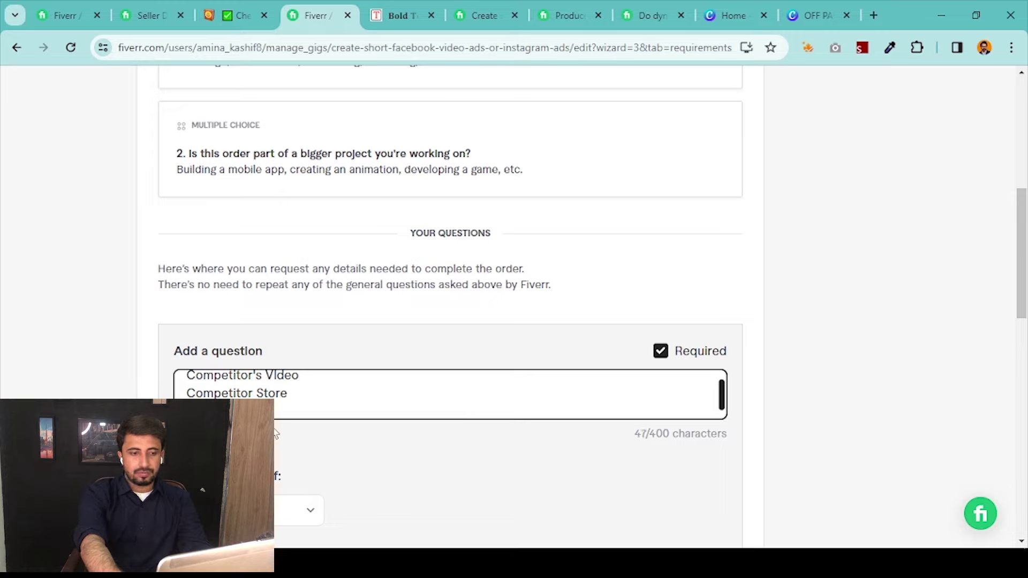
type("le")
key("Return")
type("Logo")
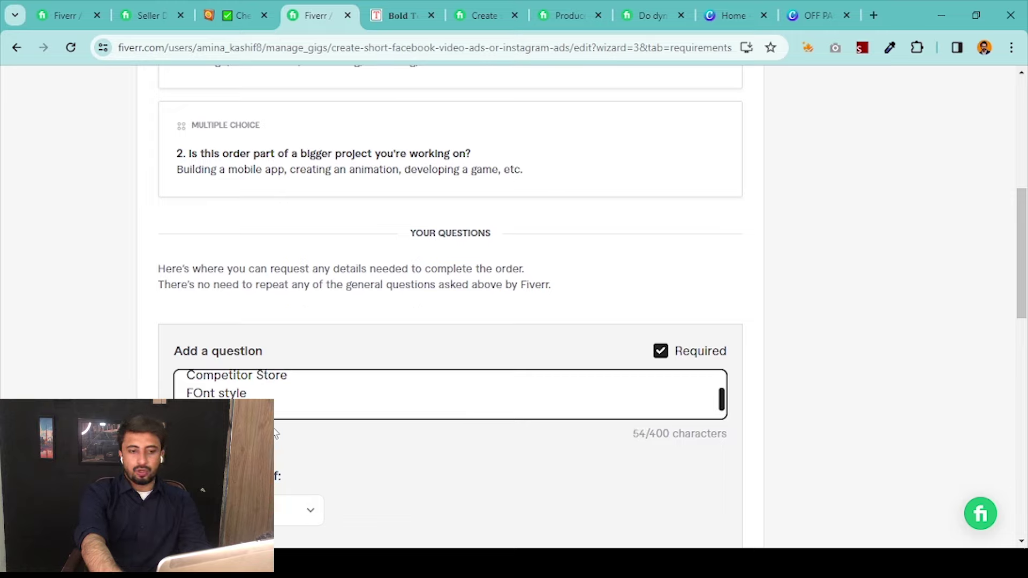
key("Return")
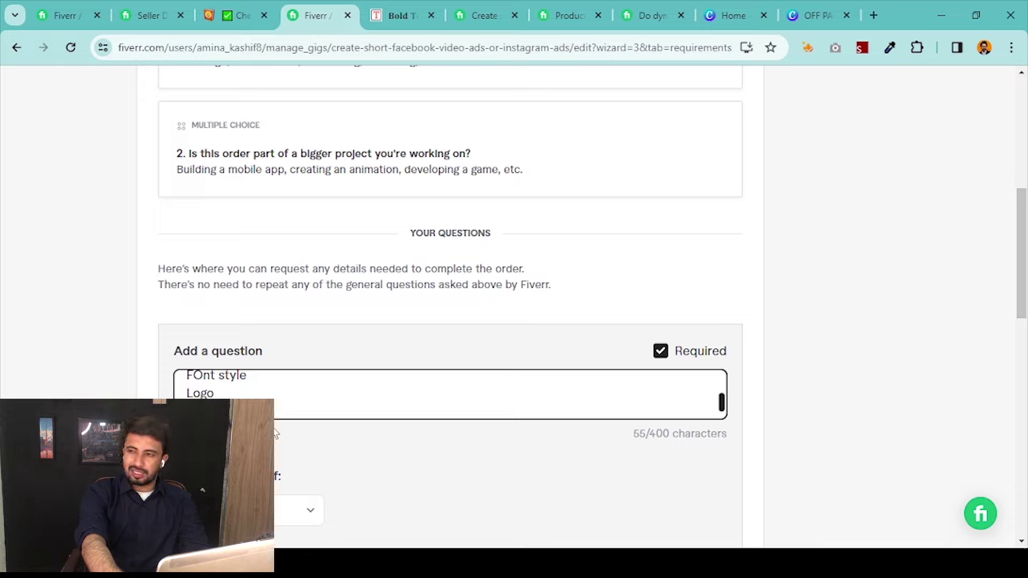
type("Colors")
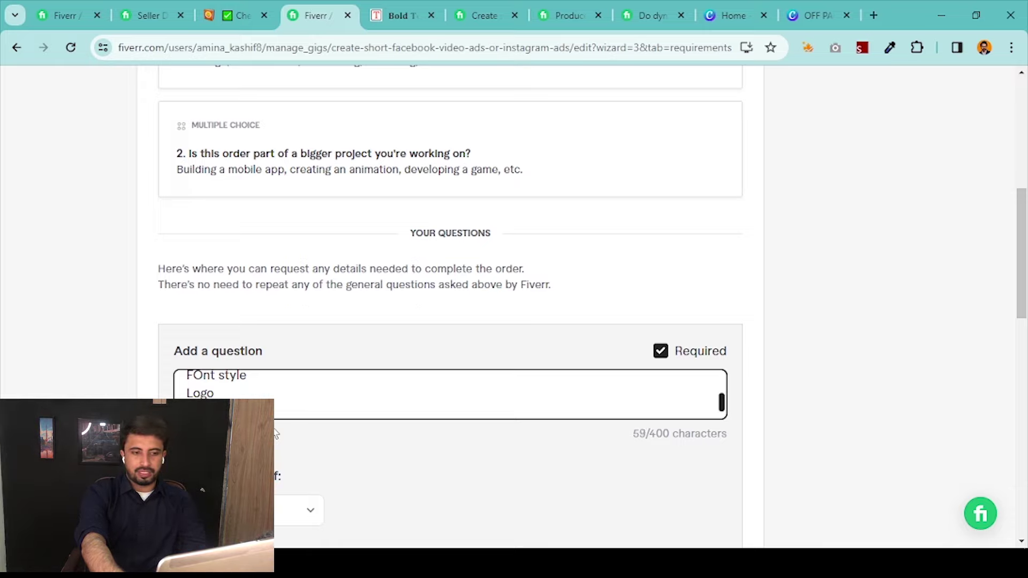
type(" Transition")
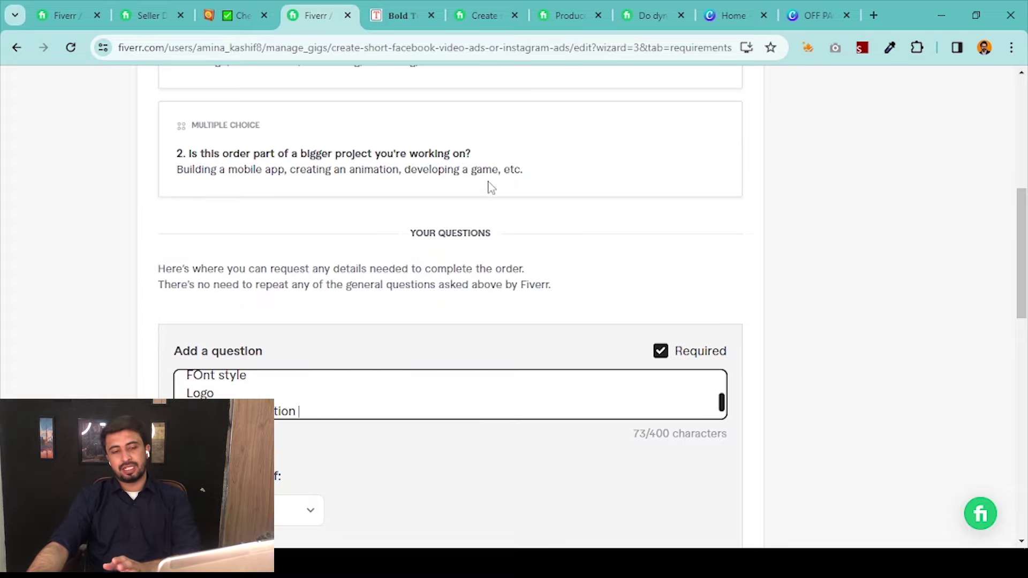
Add the finished question to the gig's requirements and save the Requirements section to continue to the Gallery
scroll(498, 196, "down", 5)
left_click(696, 267)
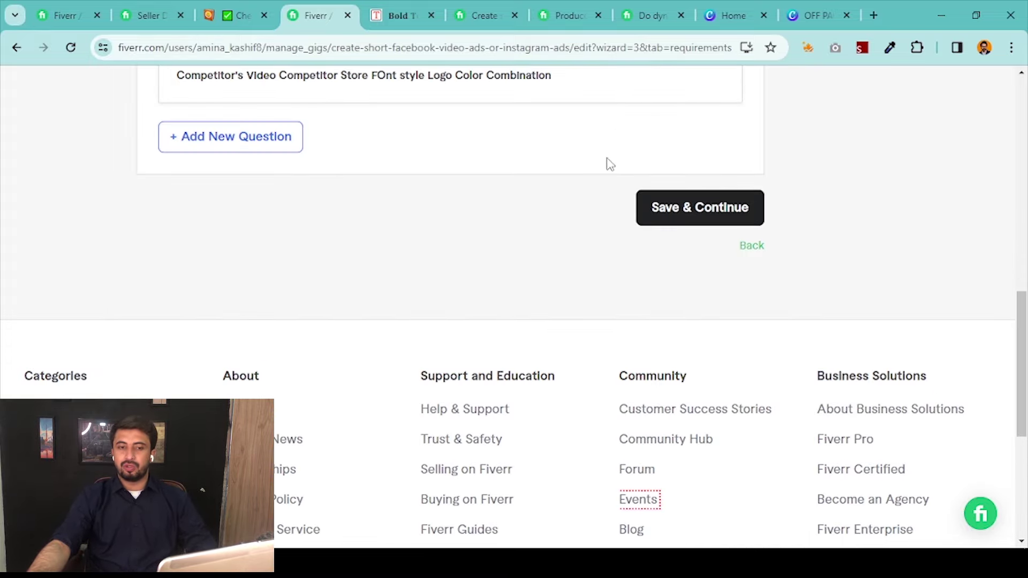
left_click(699, 218)
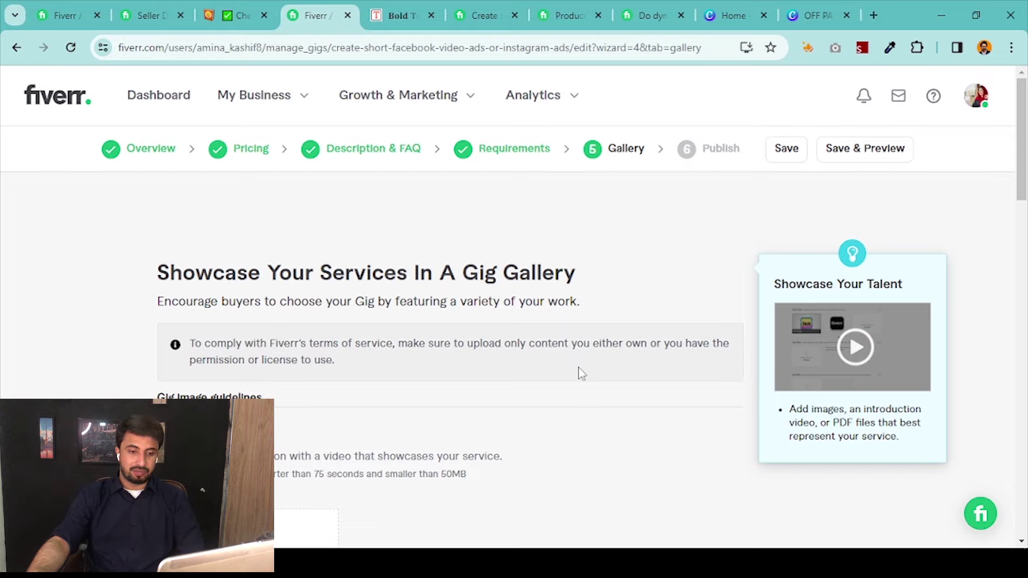
Switch to the OFF PAGE SEO design in Canva and review the THUMBNAIL checklist in Notepad
key("alt+Tab")
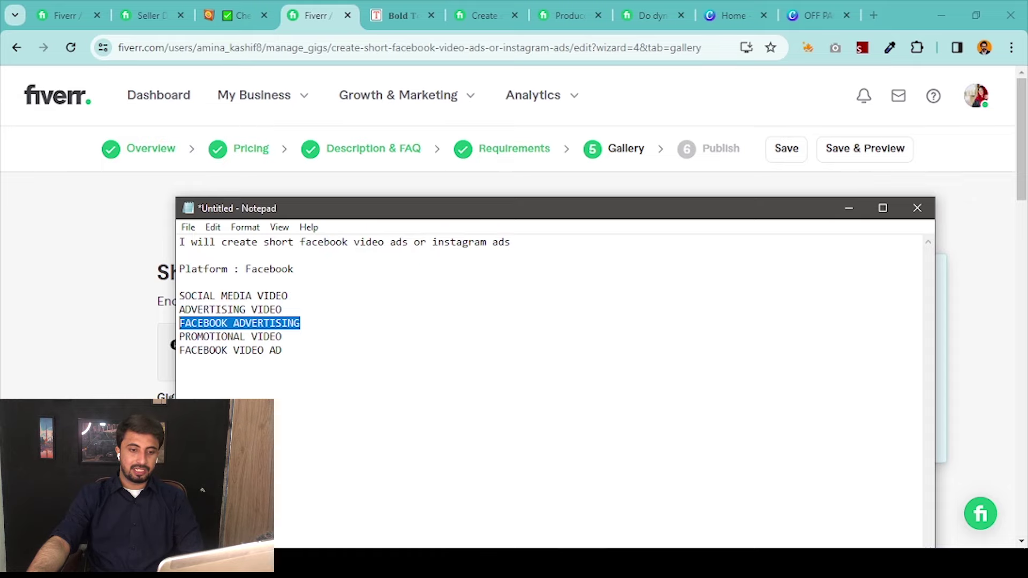
key("alt+Tab")
left_click(819, 15)
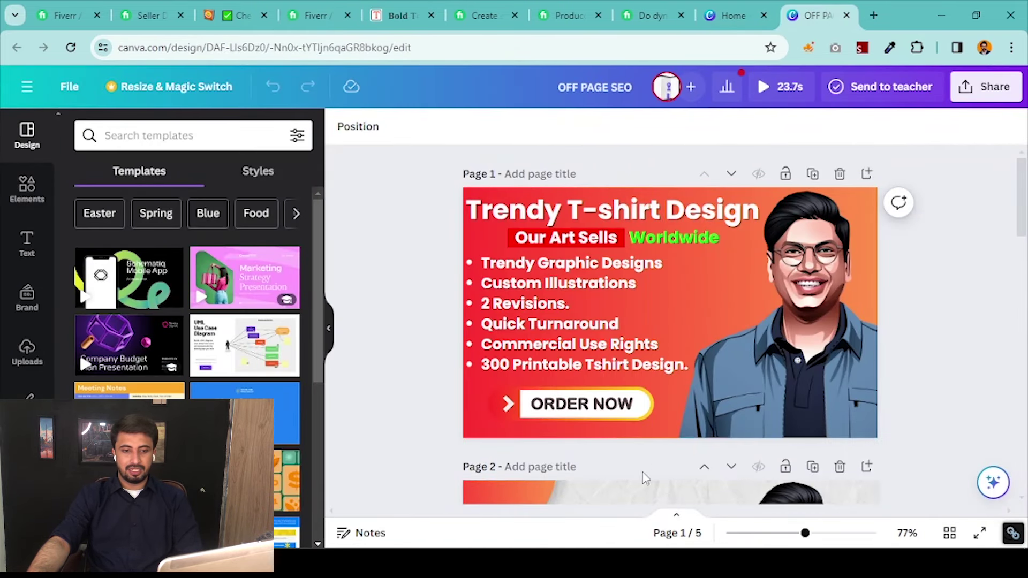
mouse_move(557, 562)
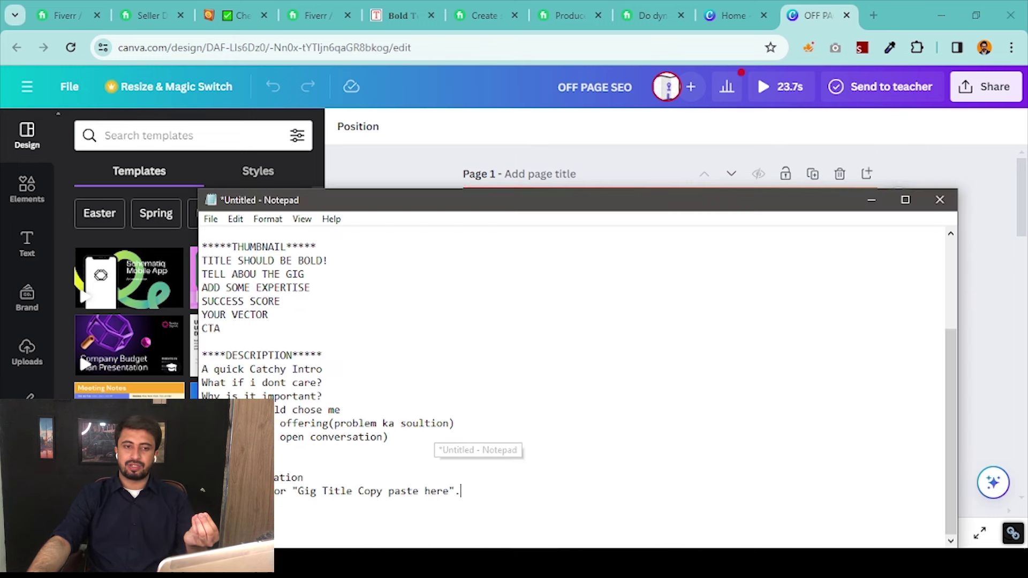
left_click(474, 506)
left_click(871, 200)
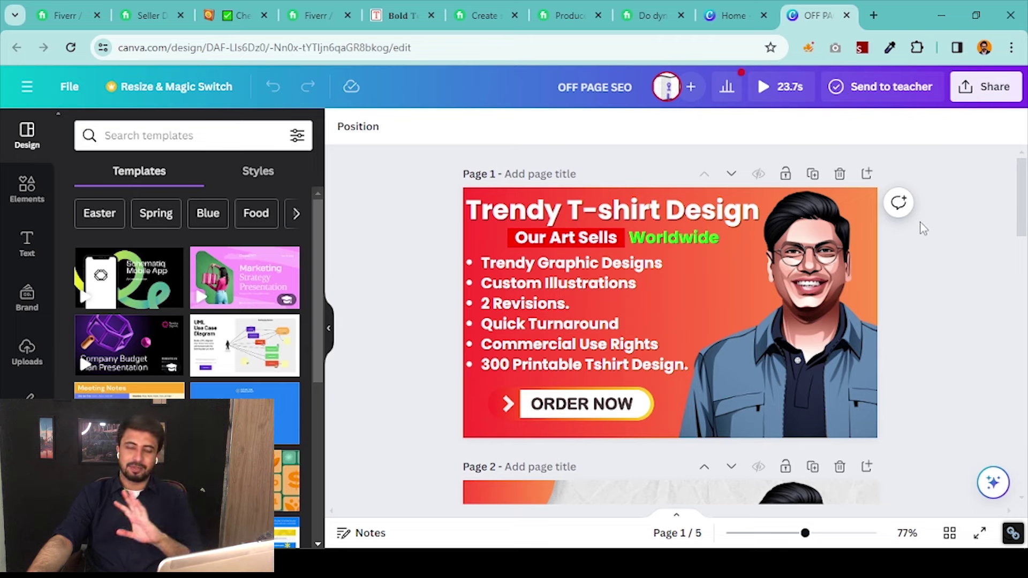
Bring the Notepad THUMBNAIL checklist back up and position its window below the thumbnail's headline
key("alt+Tab")
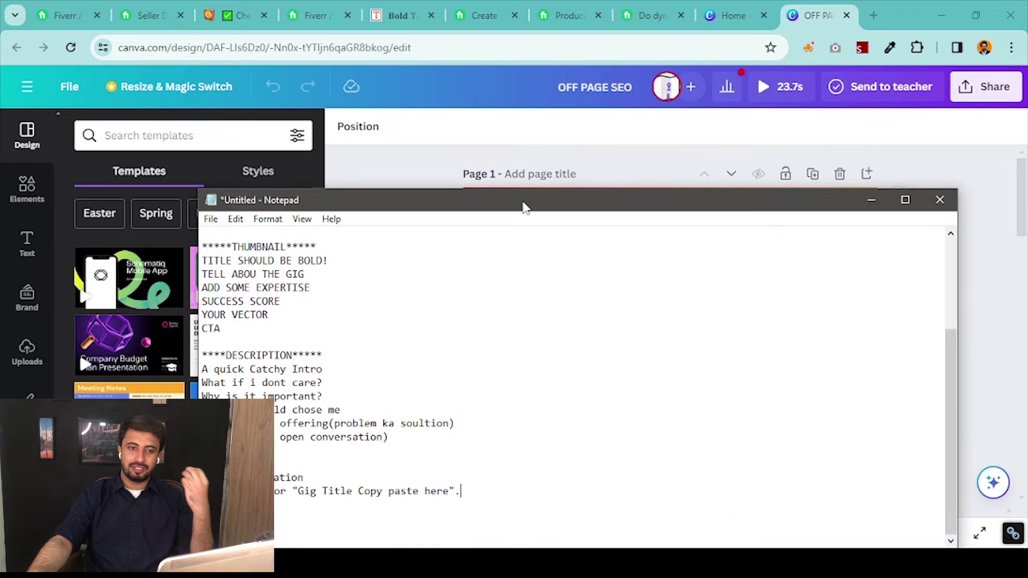
left_click_drag(524, 202, 122, 162)
left_click_drag(493, 115, 636, 291)
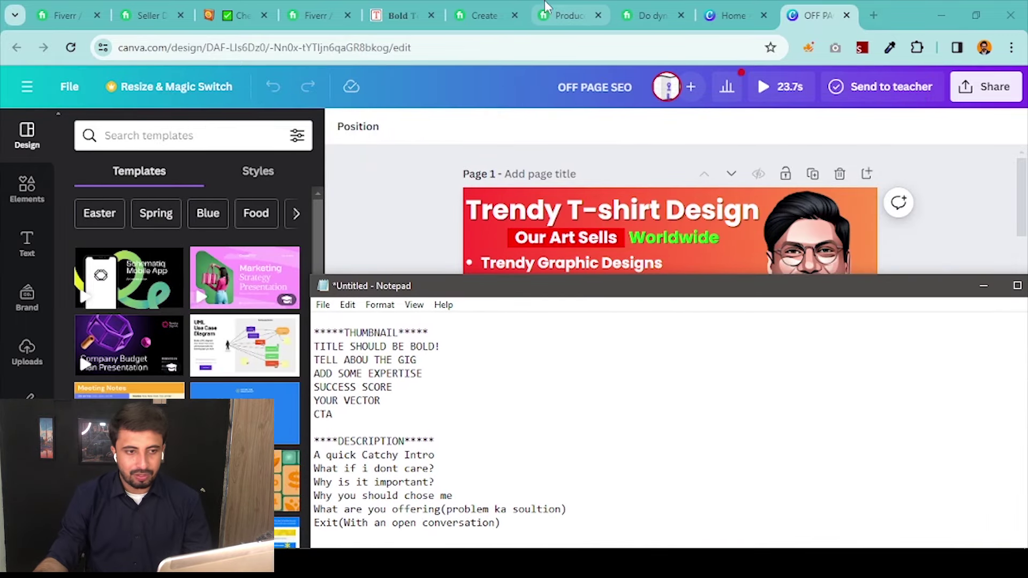
Compare the competitor's gig title with the own gig's title in the Overview section, highlighting the text after "I will"
left_click(484, 8)
scroll(407, 150, "up", 15)
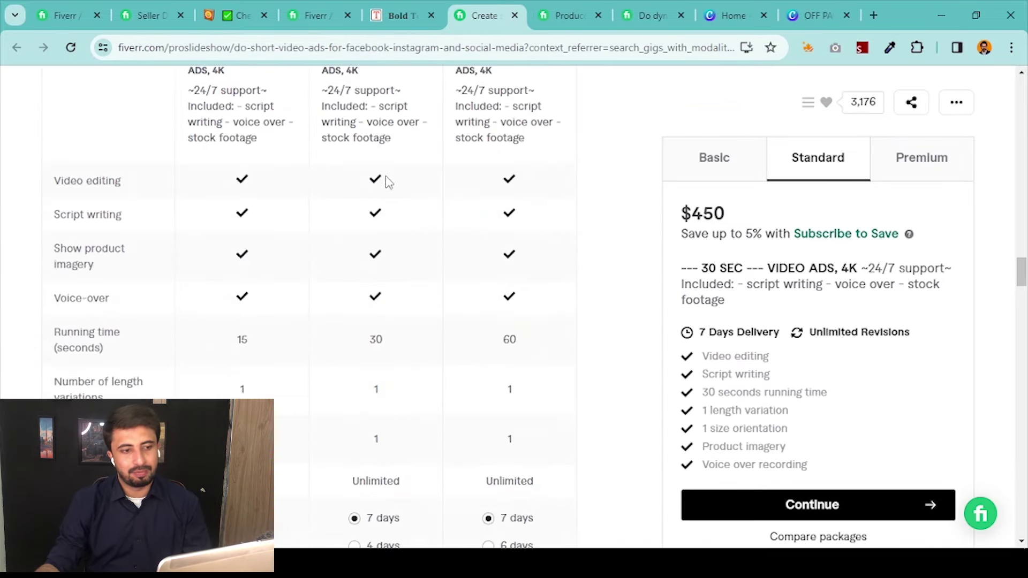
scroll(386, 190, "up", 10)
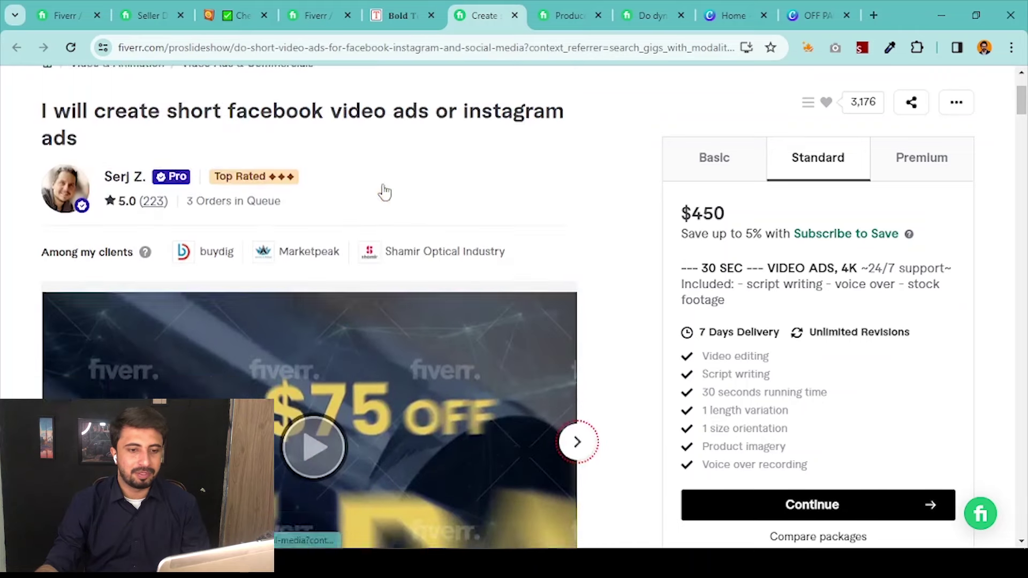
left_click(342, 7)
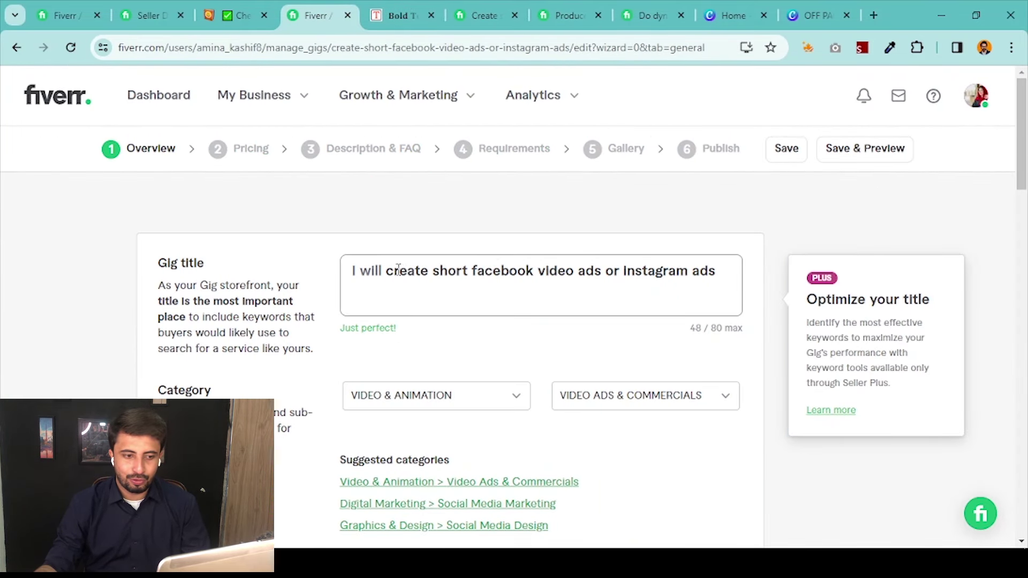
left_click_drag(399, 269, 717, 262)
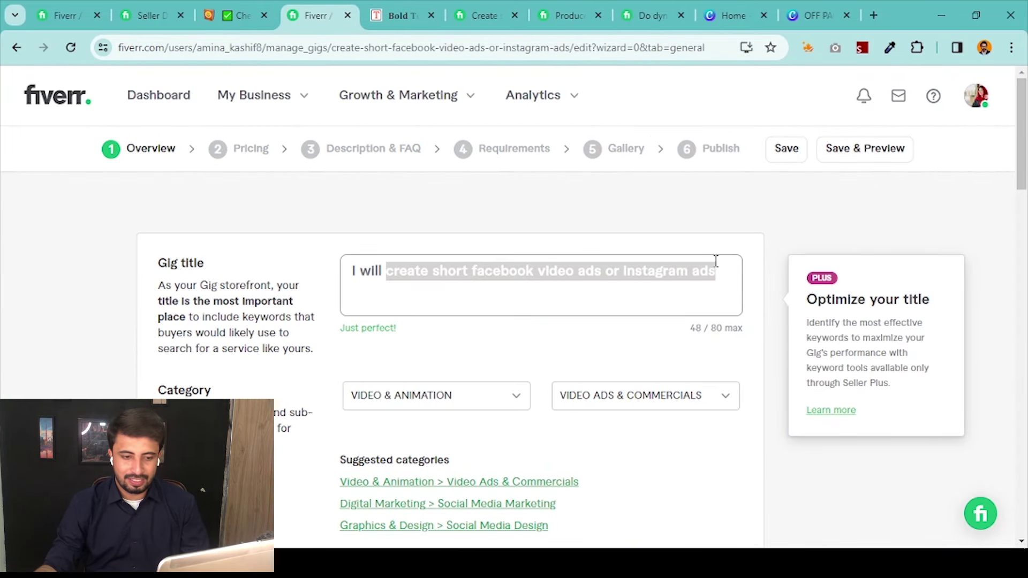
Copy "create short facebook video ads" from the gig title in the Notepad keyword notes, keeping the Canva thumbnail's headline in view
left_click(814, 7)
key("alt+Tab")
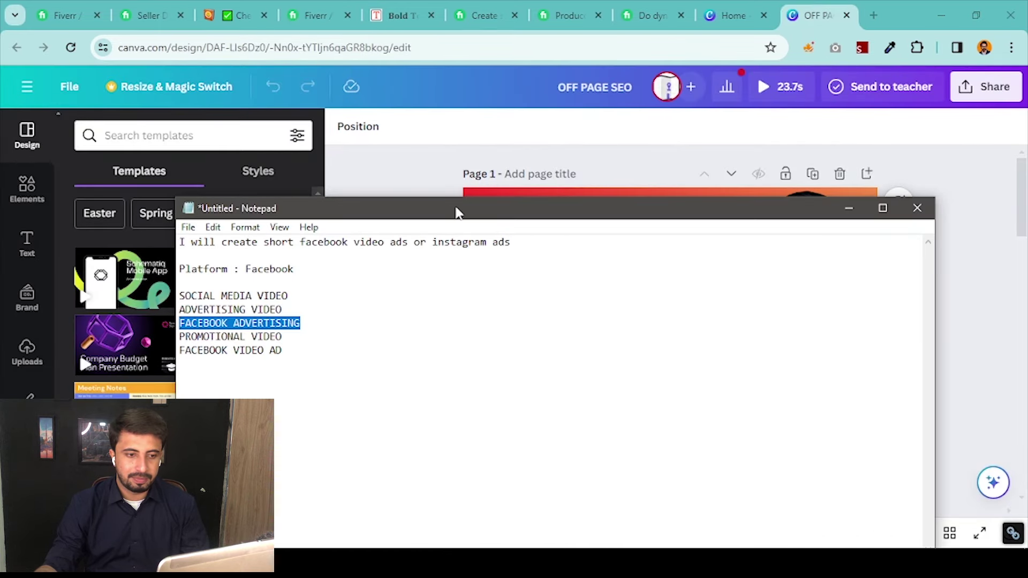
left_click_drag(457, 211, 592, 295)
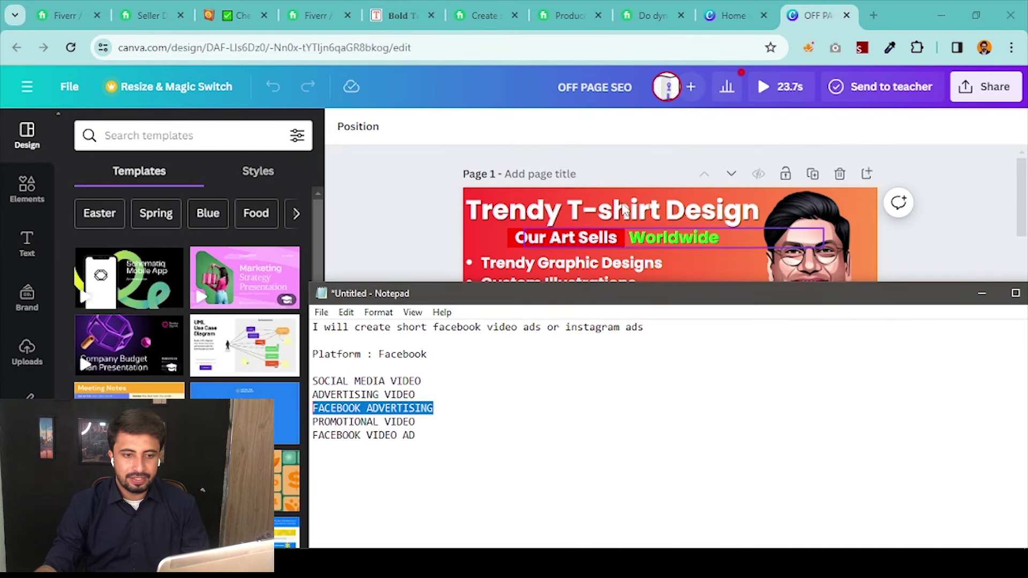
left_click(398, 327)
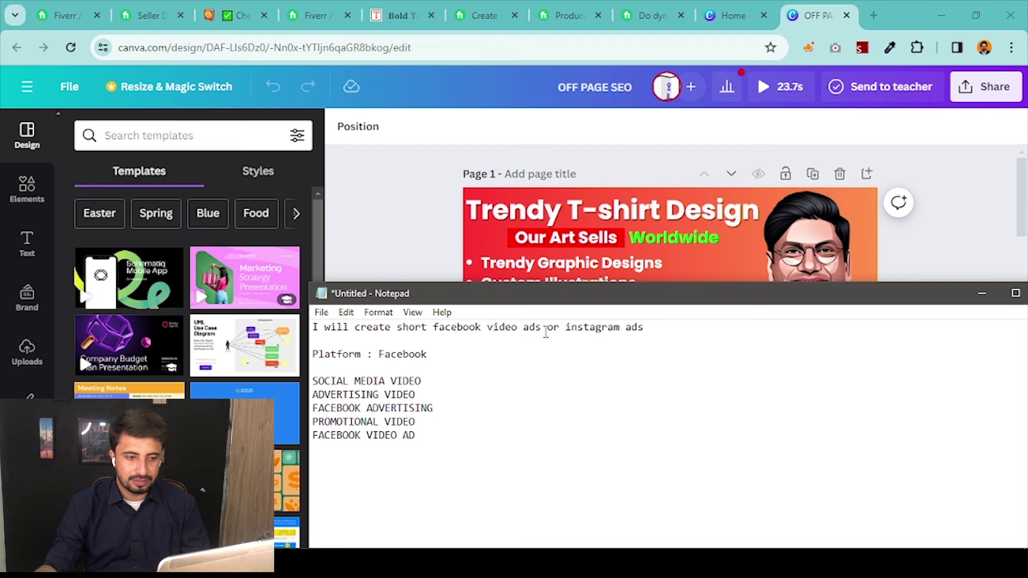
left_click_drag(546, 332, 356, 328)
key("ctrl+c")
Replace the "Trendy T-shirt Design" headline on page 1 with the copied text, reading "Create short facebook video ads"
left_click(585, 210)
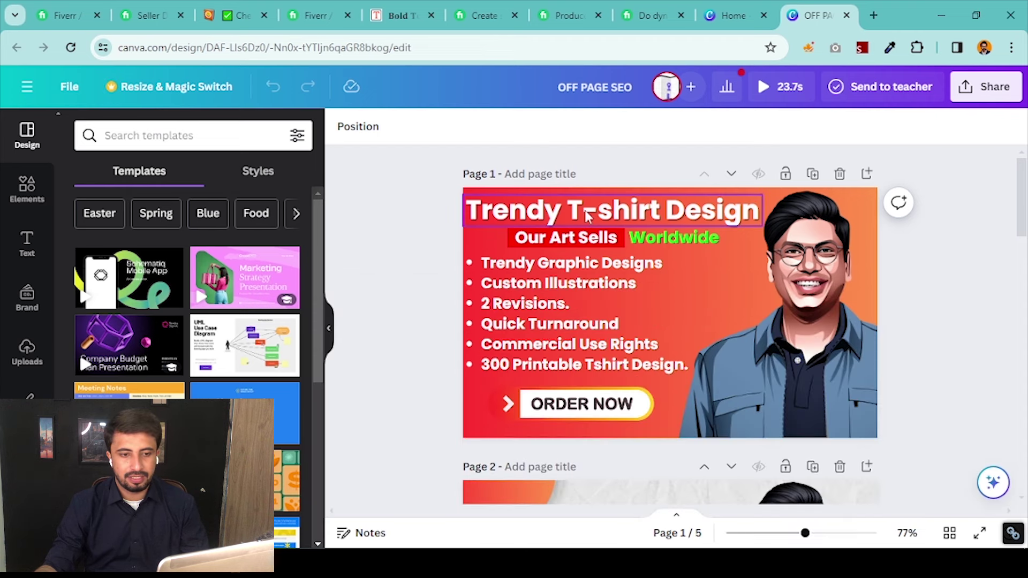
left_click(587, 214)
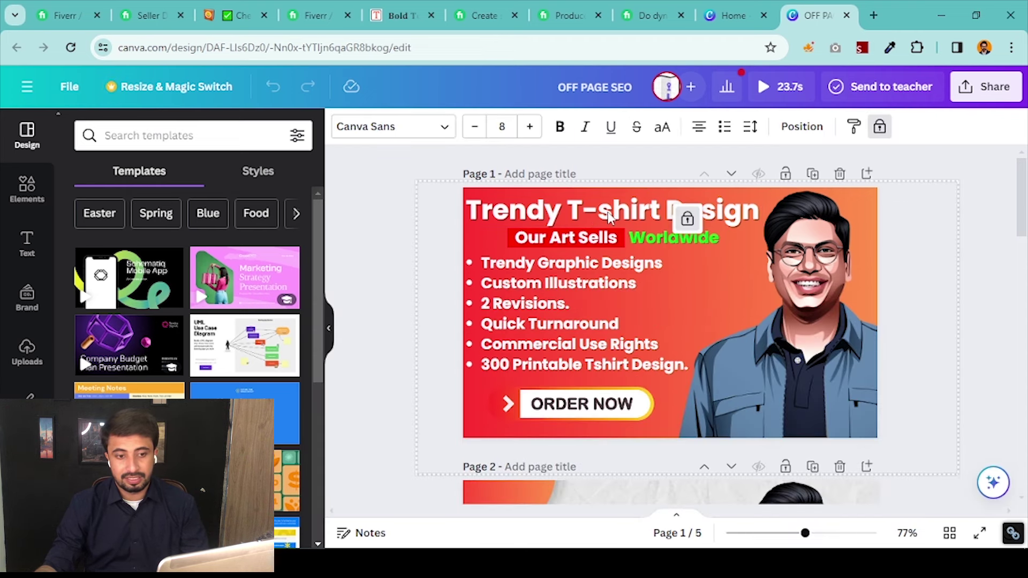
key("ctrl+a")
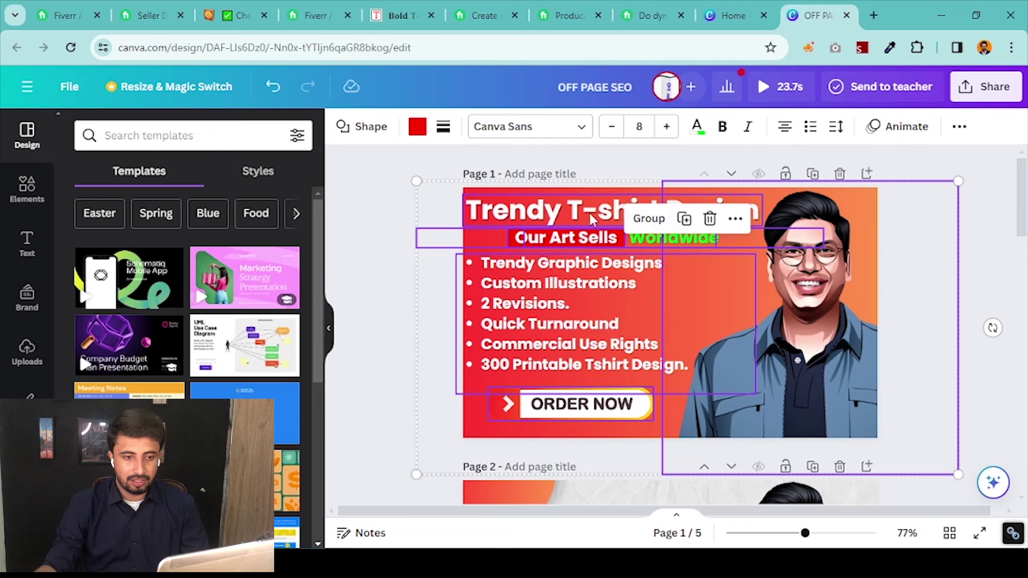
left_click(381, 211)
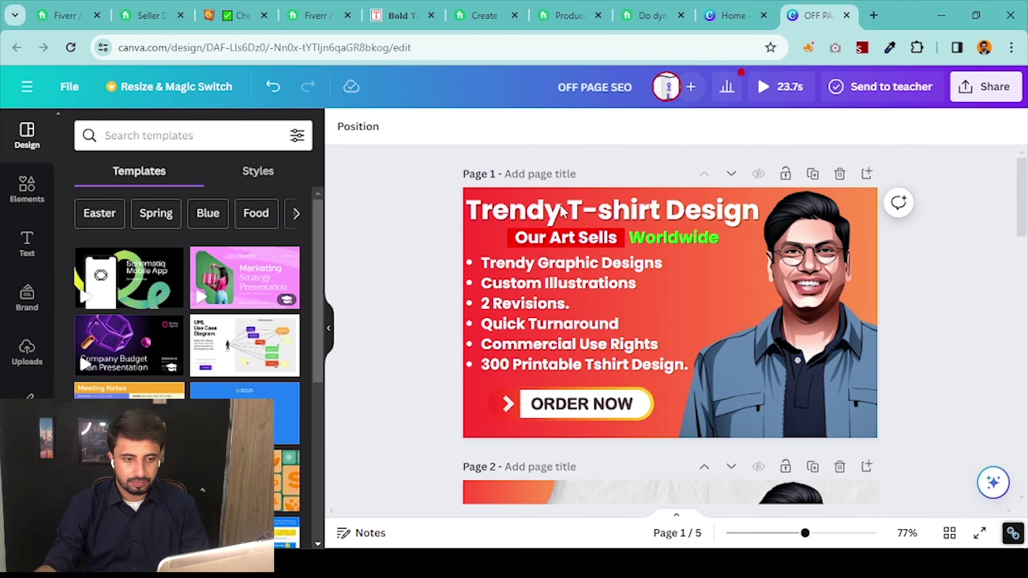
left_click(595, 211)
double_click(594, 210)
key("ctrl+v")
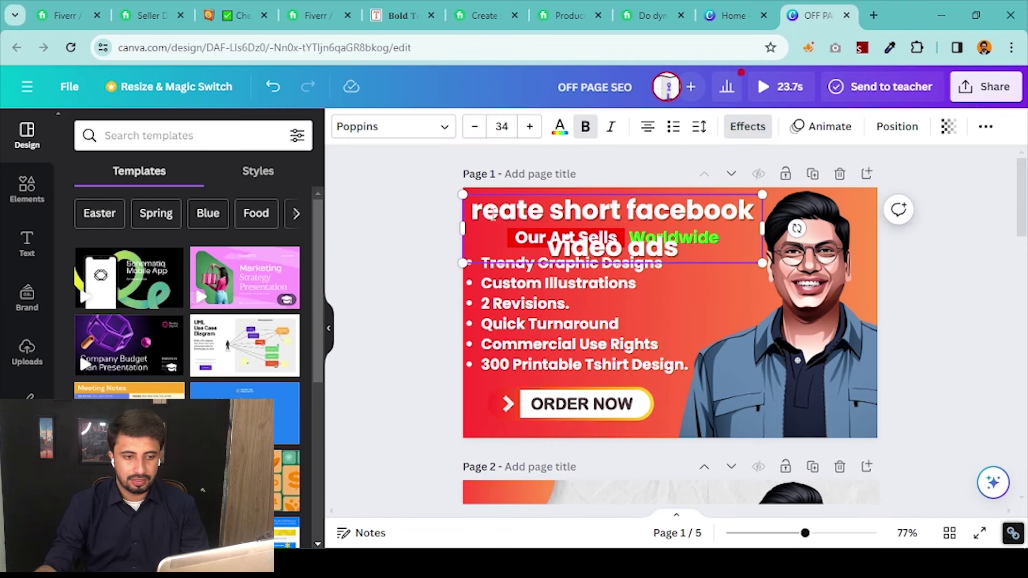
type("C")
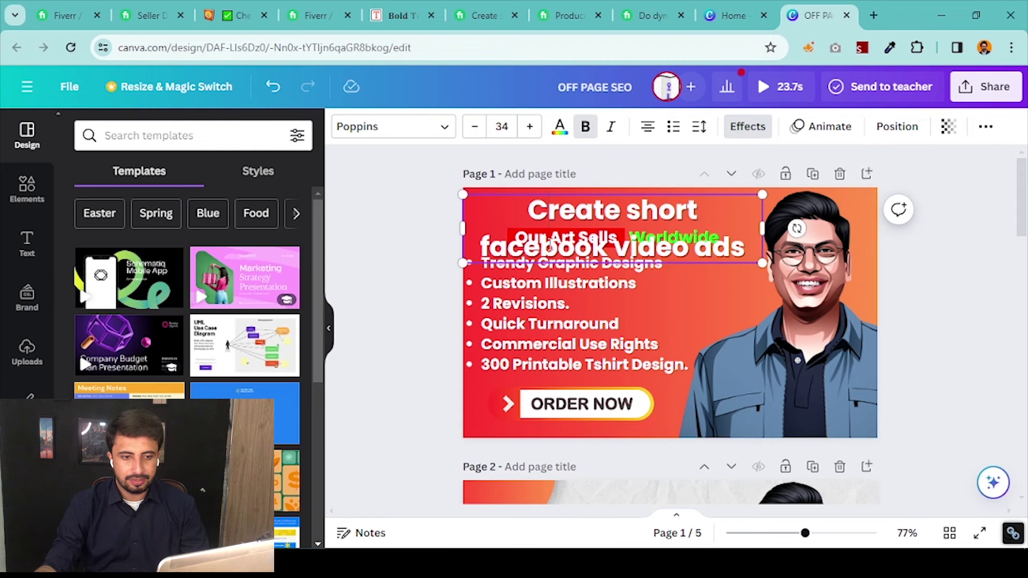
Capitalize "Short" in the headline and cut "facebook video ads" out of it, leaving "Create Short"
left_click(642, 214)
key("BackSpace")
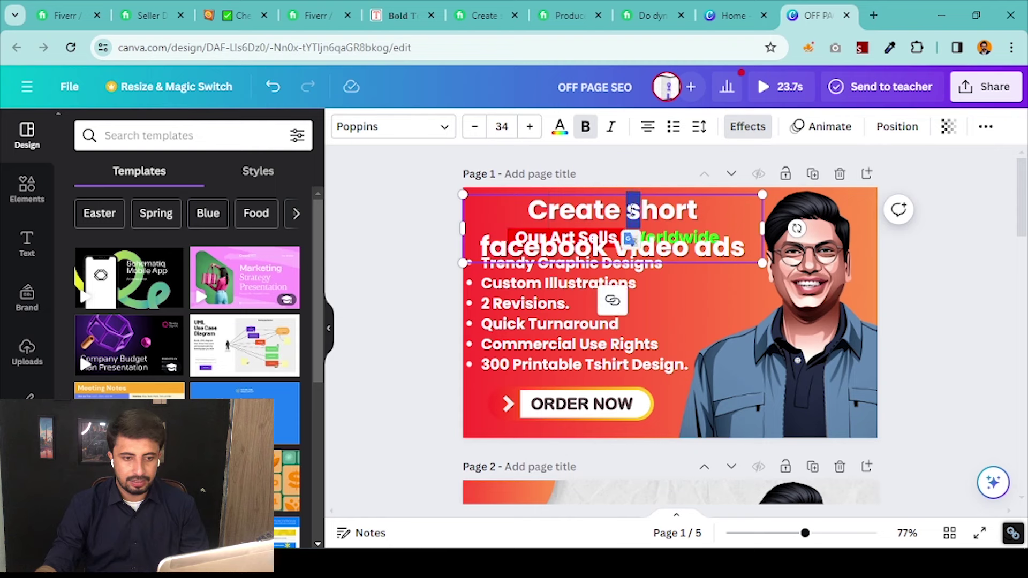
type("S")
left_click_drag(485, 247, 752, 247)
key("ctrl+c")
key("BackSpace")
Delete the green "Worldwide" text and replace the "Our Art Sells" subtitle with the cut "facebook video ads"
left_click(587, 236)
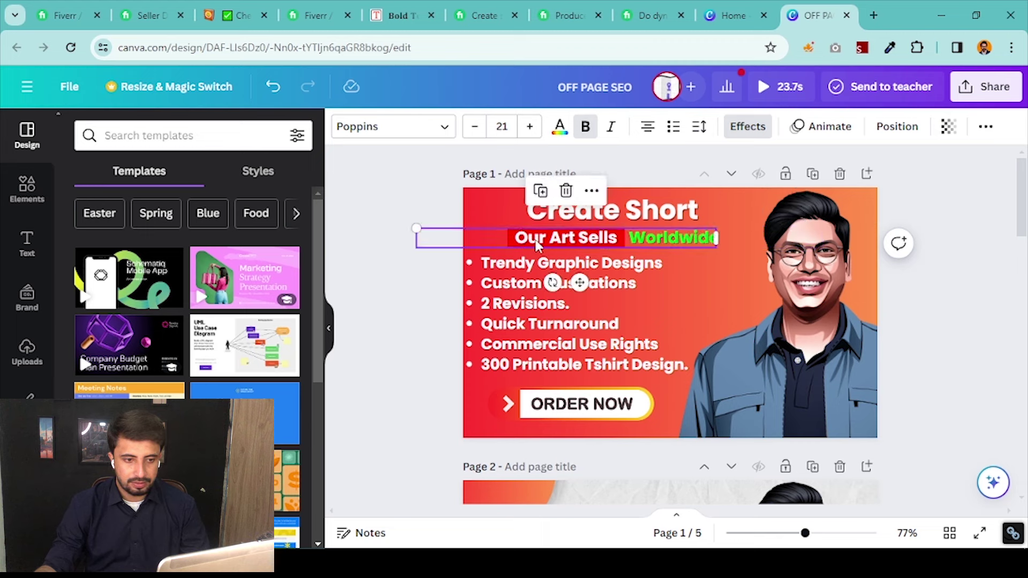
key("ctrl+v")
key("ctrl+z")
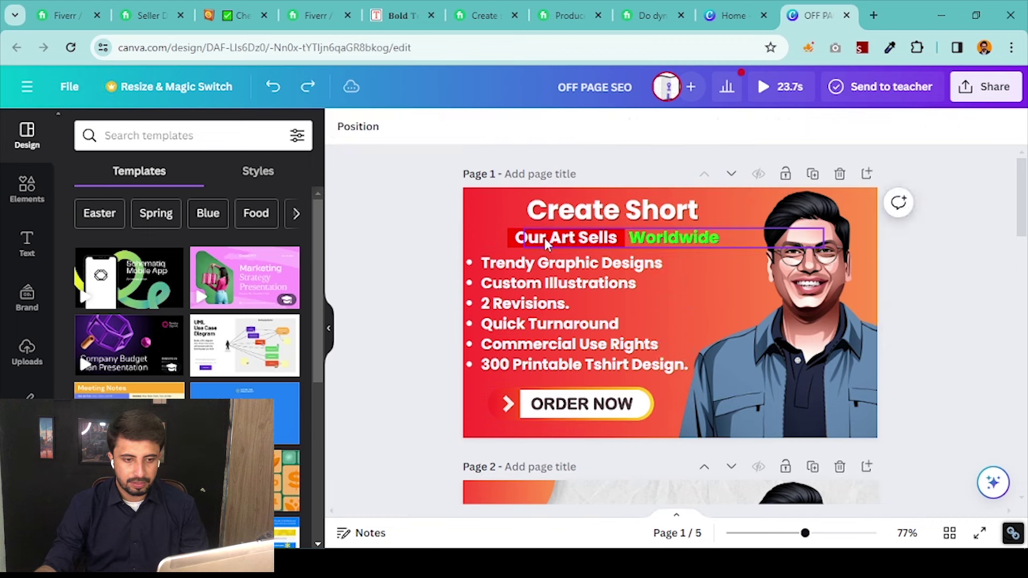
left_click(650, 236)
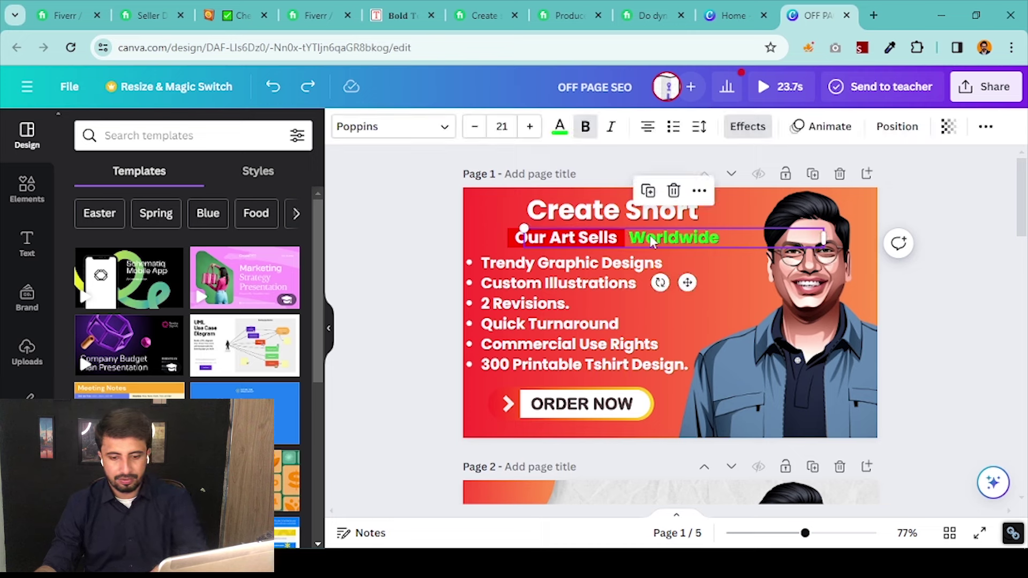
key("Delete")
left_click(635, 236)
key("ctrl+v")
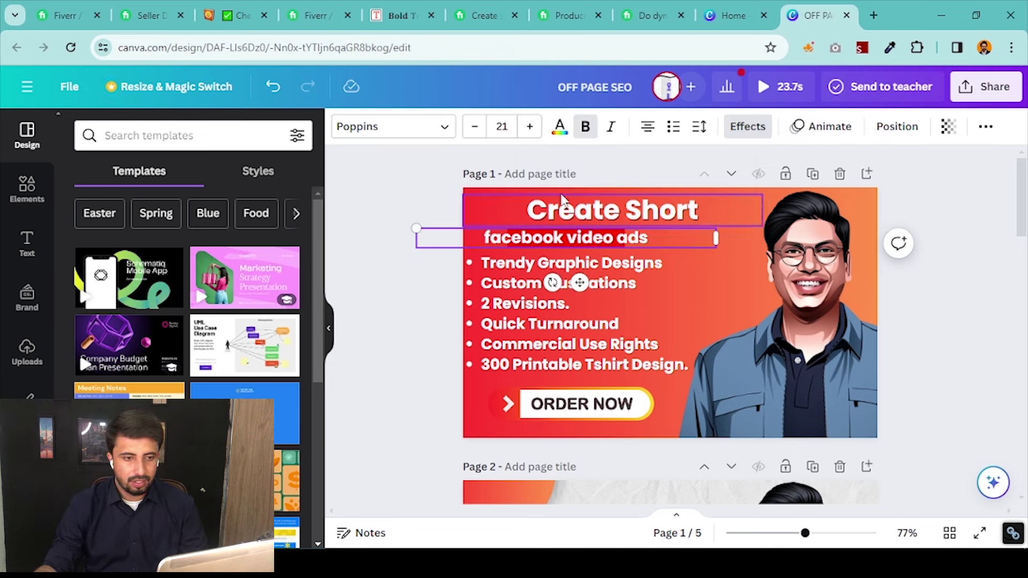
Widen the red bar to fit the subtitle and position "facebook video ads" centred on it beneath the headline
left_click_drag(444, 231, 644, 239)
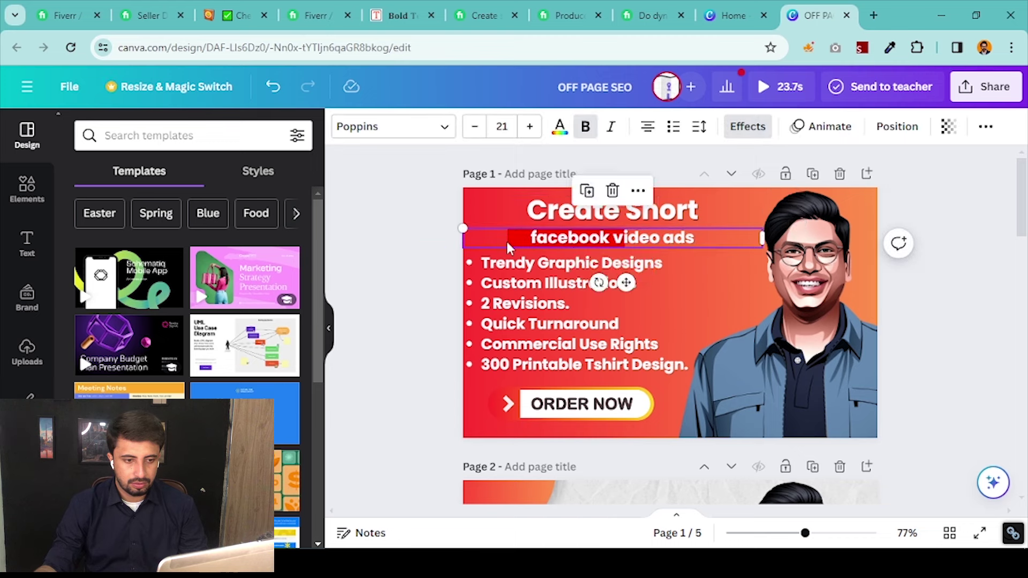
left_click_drag(555, 237, 567, 254)
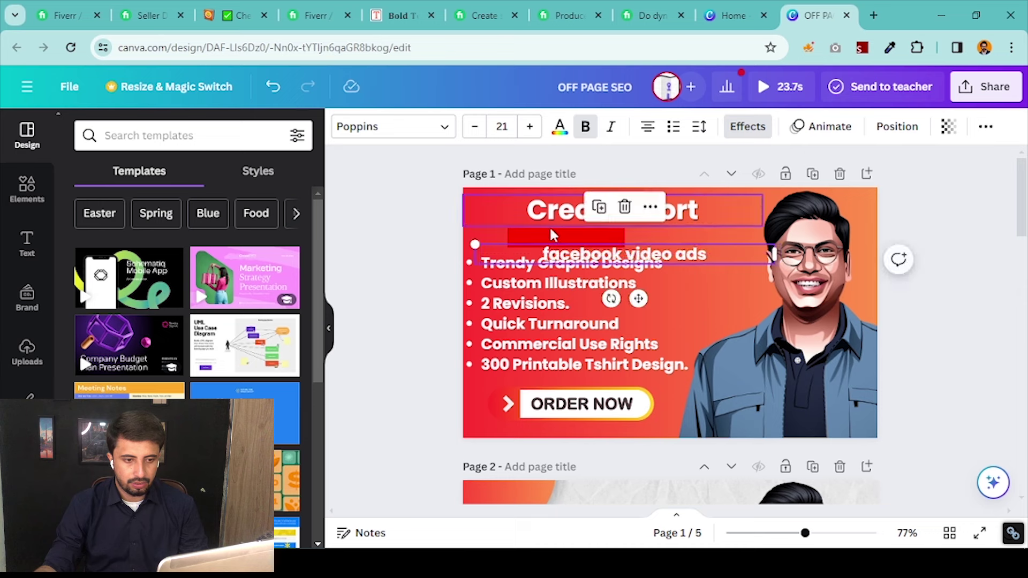
left_click(623, 237)
left_click_drag(631, 236, 733, 237)
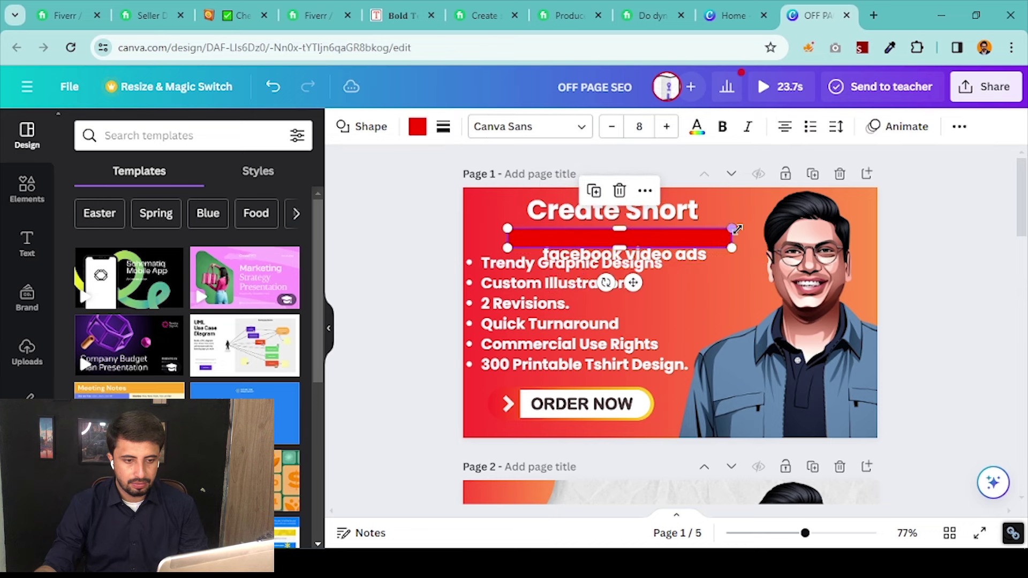
left_click(683, 259)
left_click(620, 252)
left_click_drag(620, 252, 621, 238)
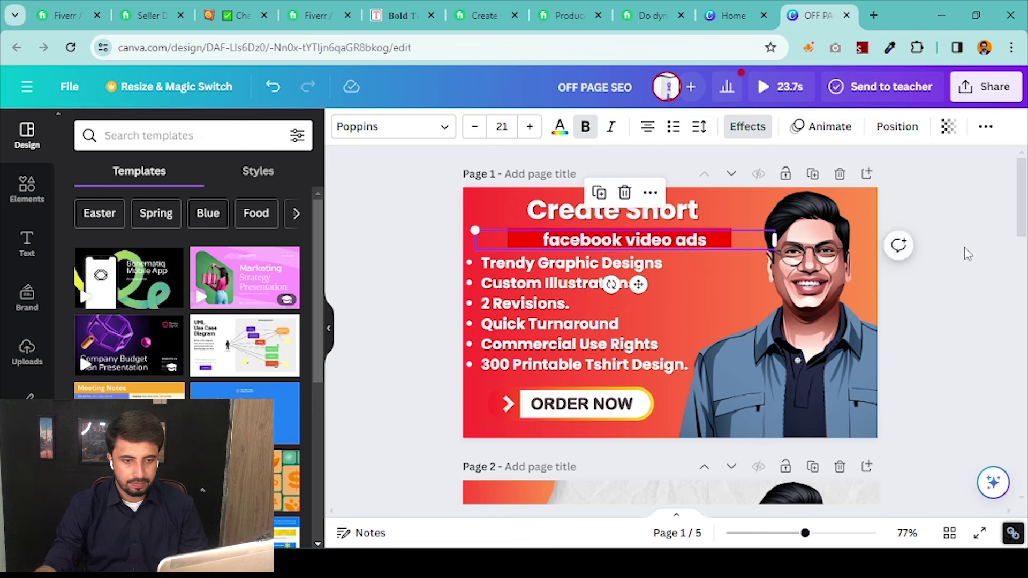
Capitalize each word of the subtitle so that it reads "Facebook Video Ads"
left_click(679, 257)
left_click(647, 242)
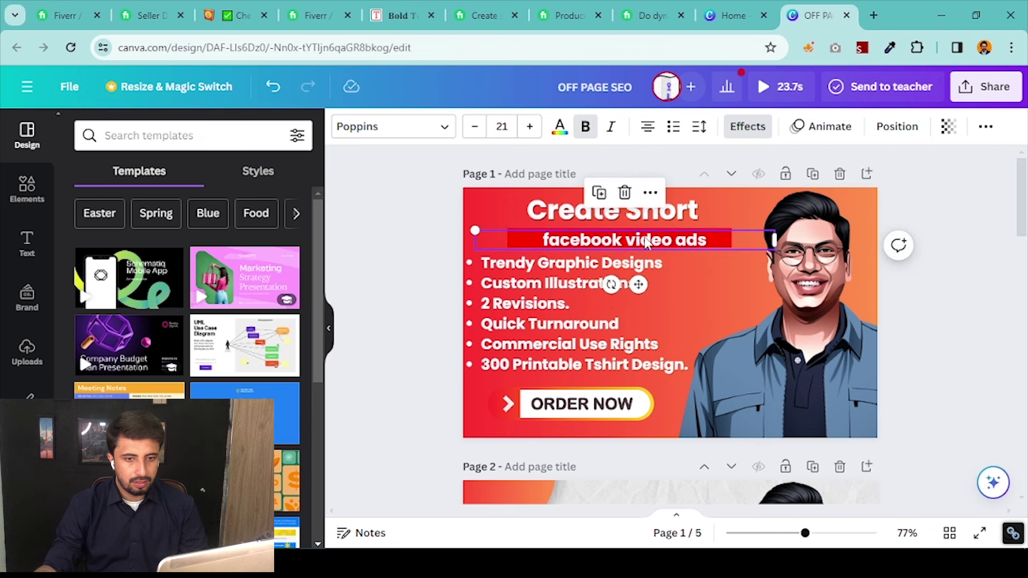
left_click(646, 242)
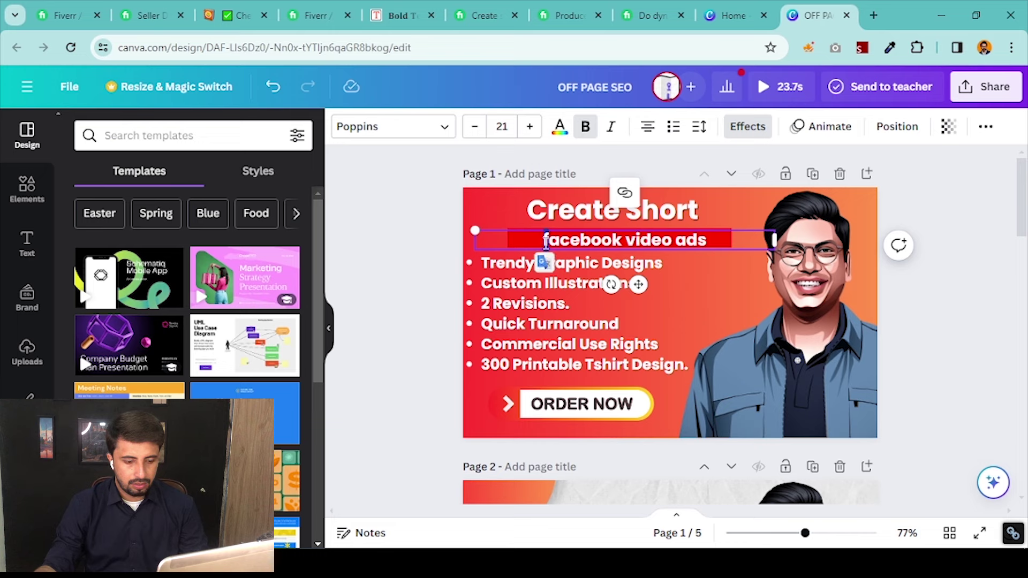
type("F")
left_click(635, 243)
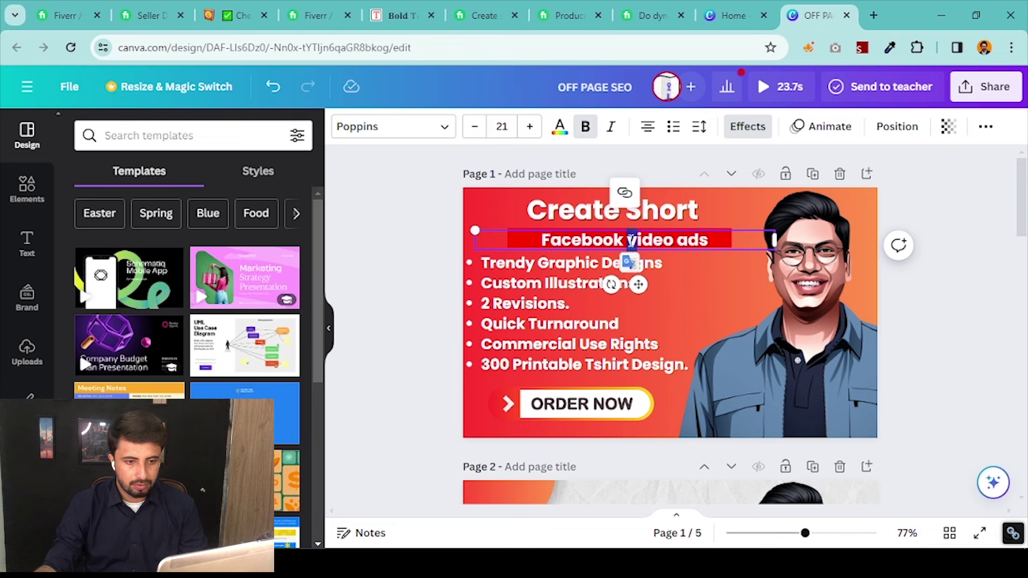
key("BackSpace")
type("V")
type("A")
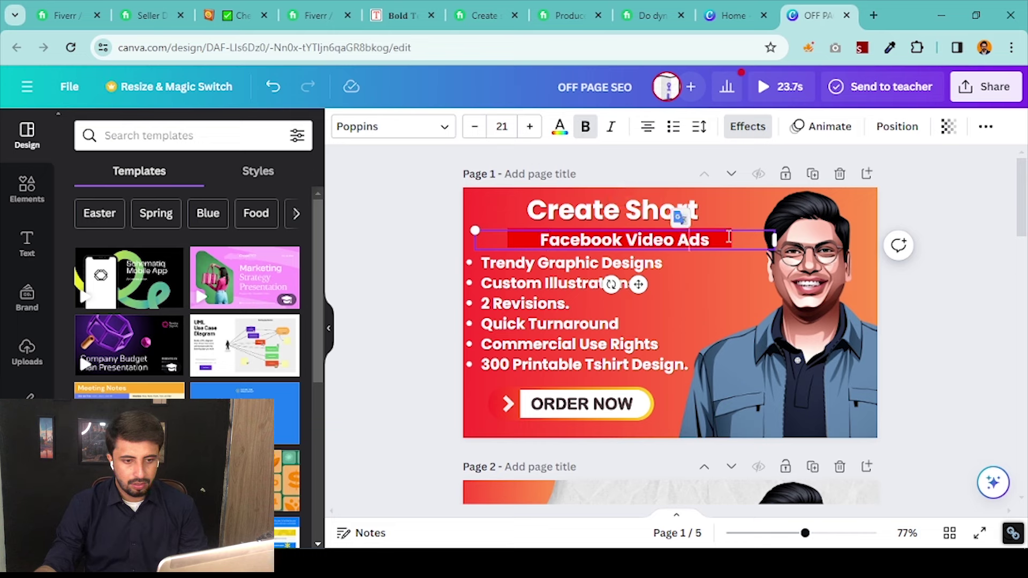
Align the subtitle vertically within the red bar and nudge the "Create Short" headline slightly down towards it
left_click(979, 191)
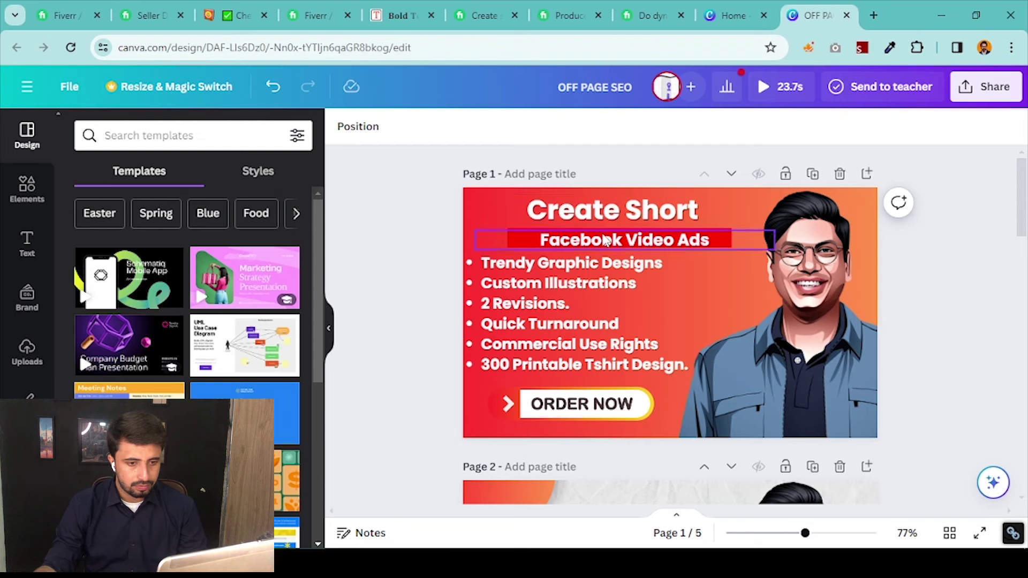
left_click(604, 241)
left_click_drag(604, 240, 605, 242)
left_click(964, 181)
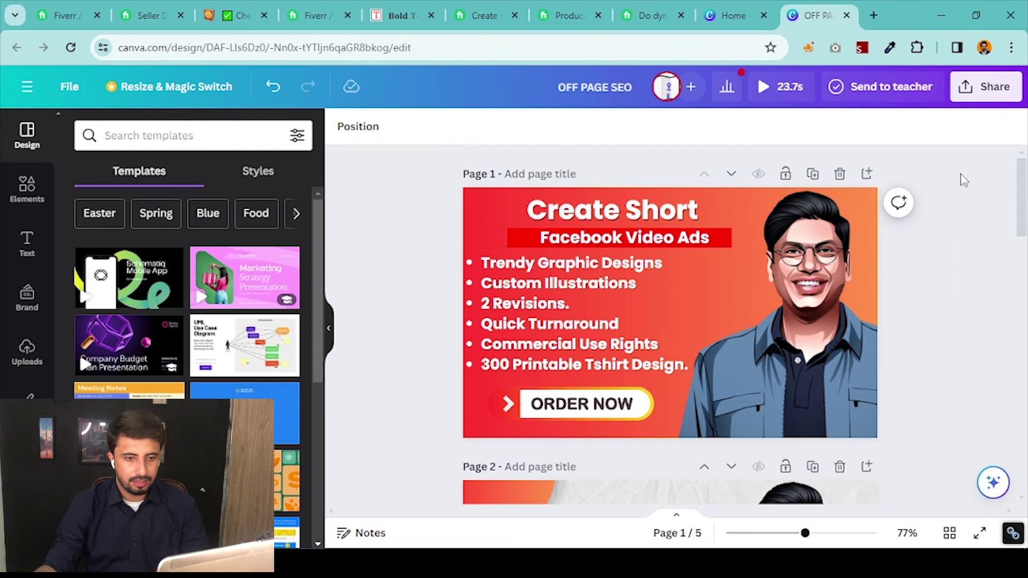
left_click(634, 210)
key("Down")
key("Down")
key("Down")
key("Down")
key("Down")
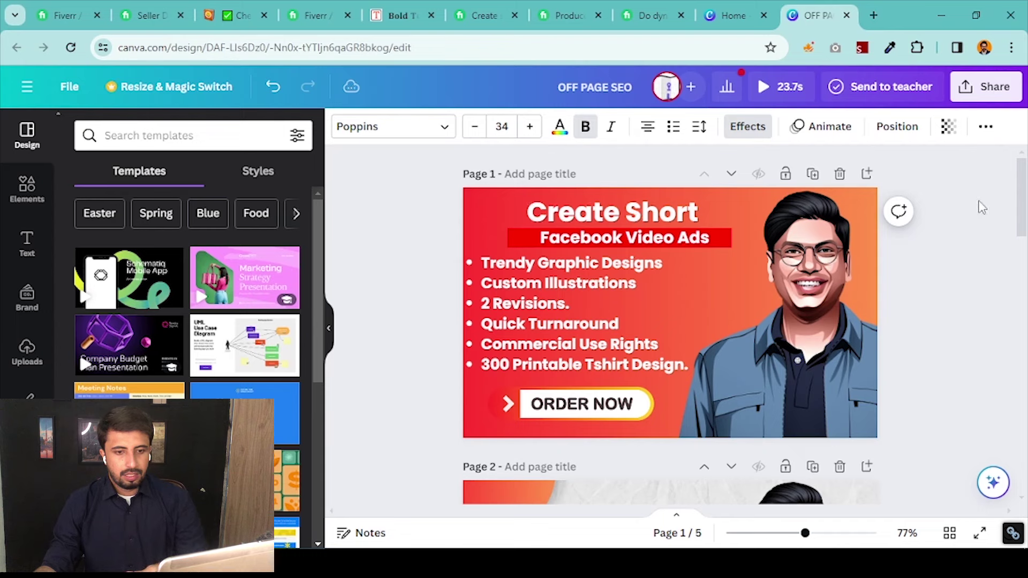
left_click(991, 206)
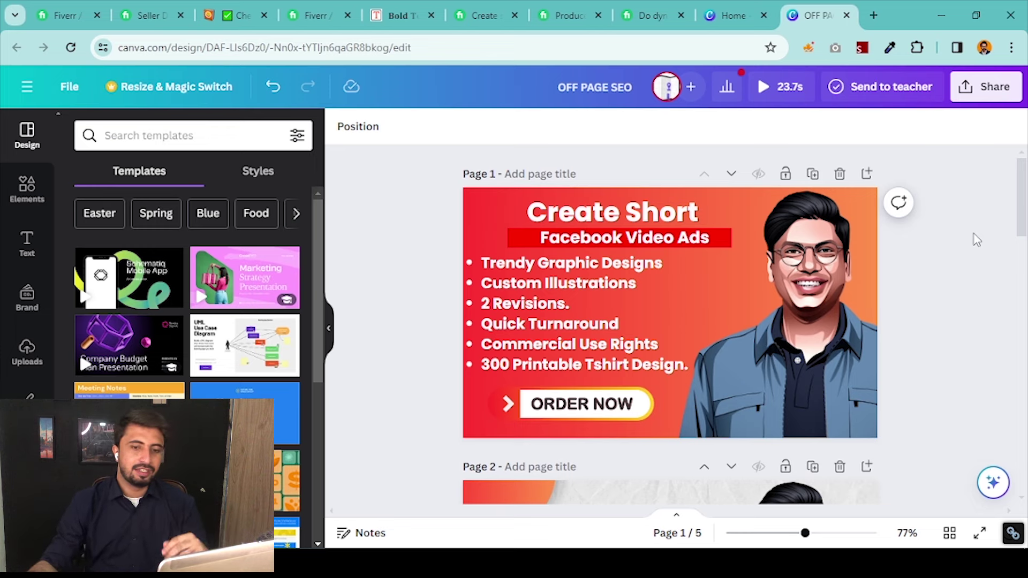
Try a page 1 background gradient with pink and the slate blue sampled from the portrait's jacket
left_click(479, 198)
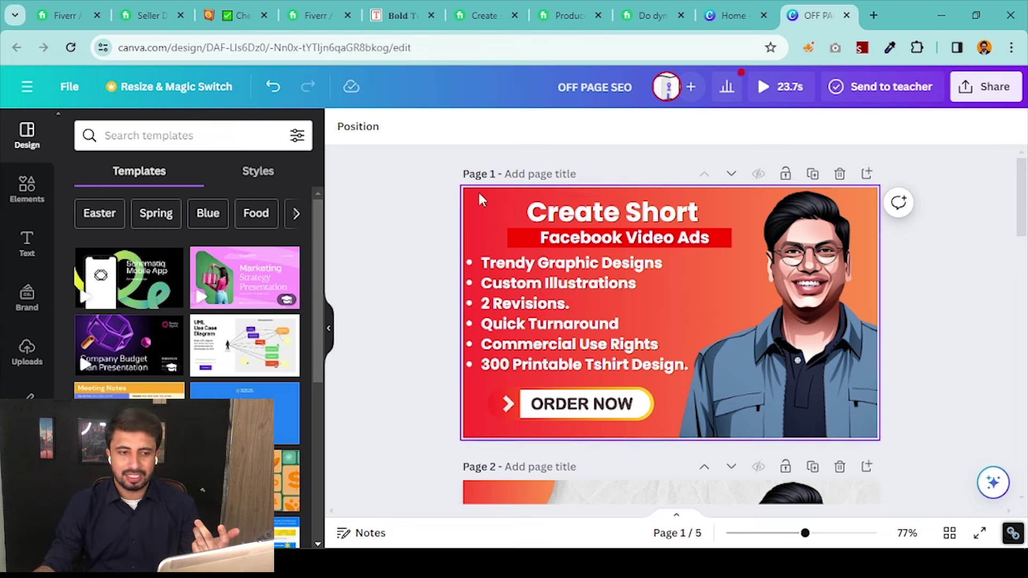
left_click(343, 127)
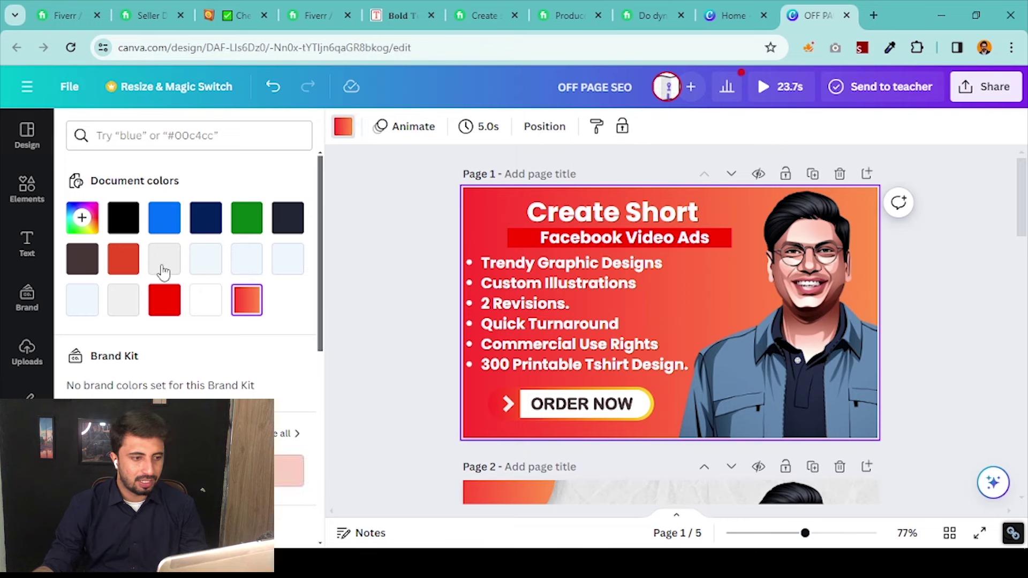
left_click(82, 220)
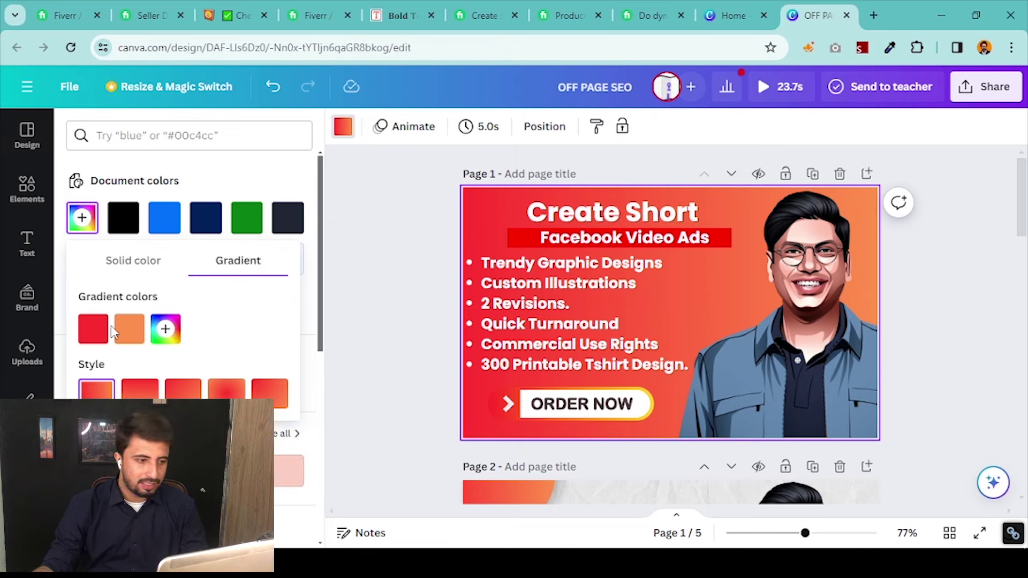
left_click(150, 269)
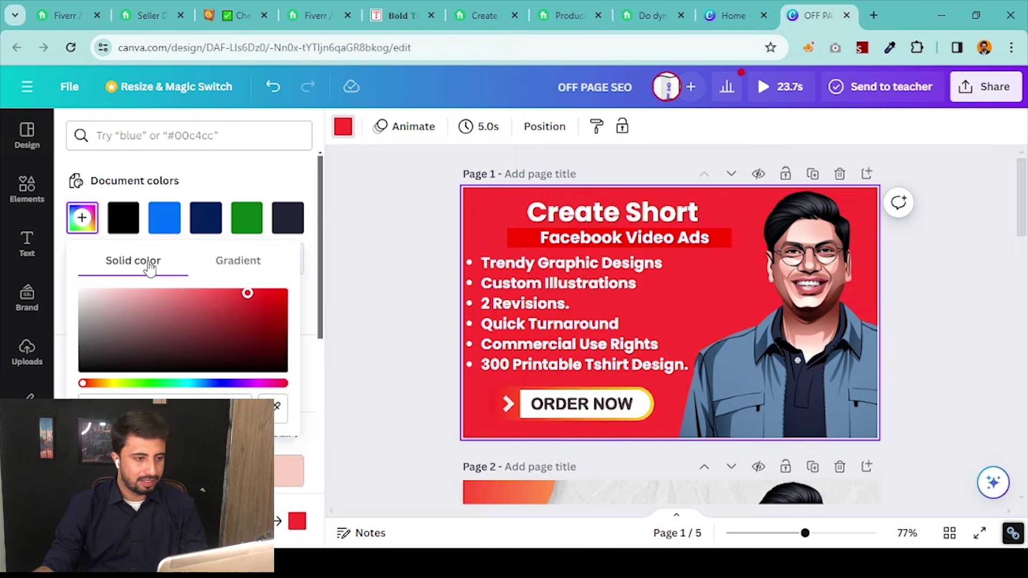
left_click(227, 265)
left_click(166, 329)
left_click(358, 497)
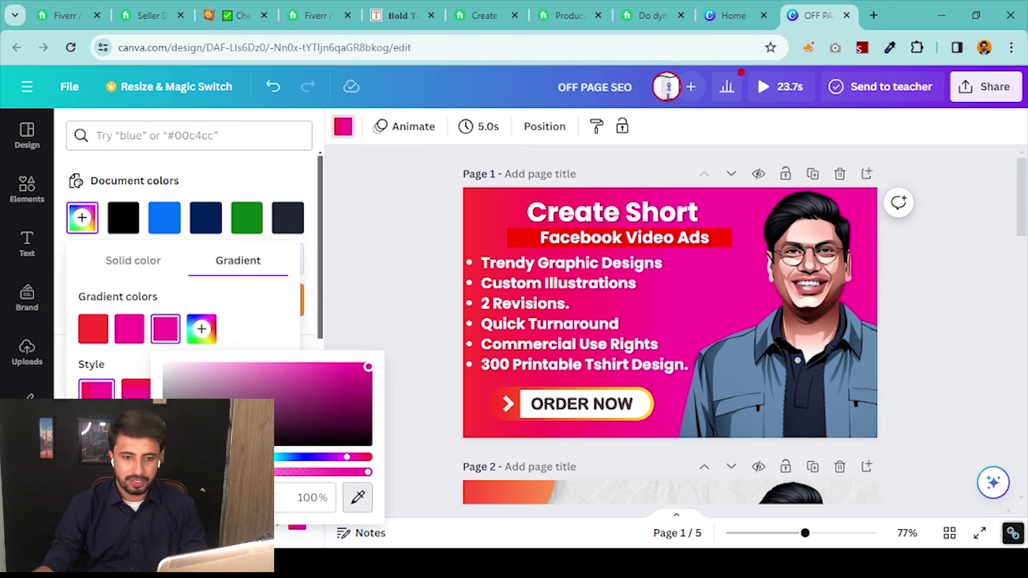
left_click(731, 366)
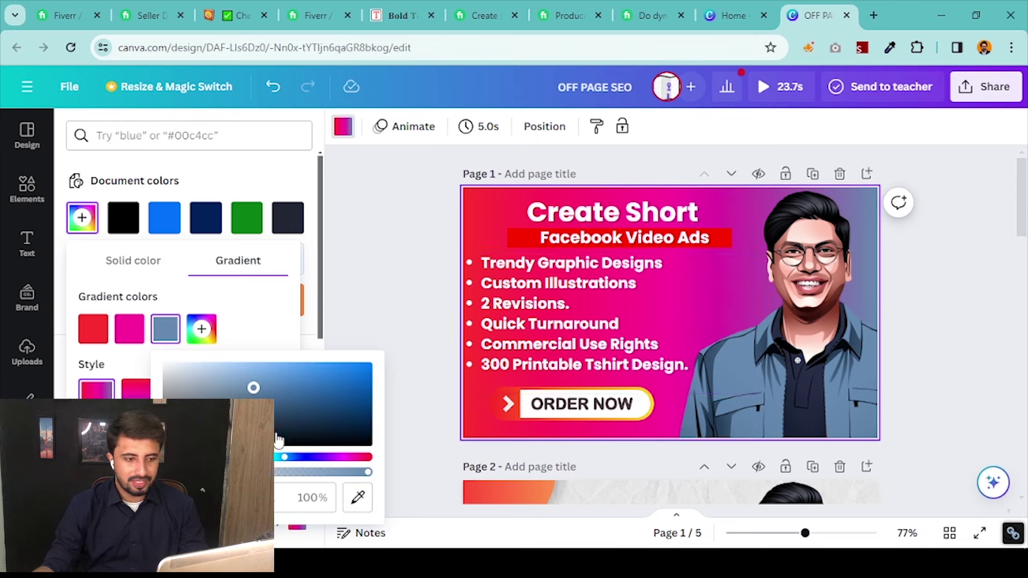
left_click(263, 328)
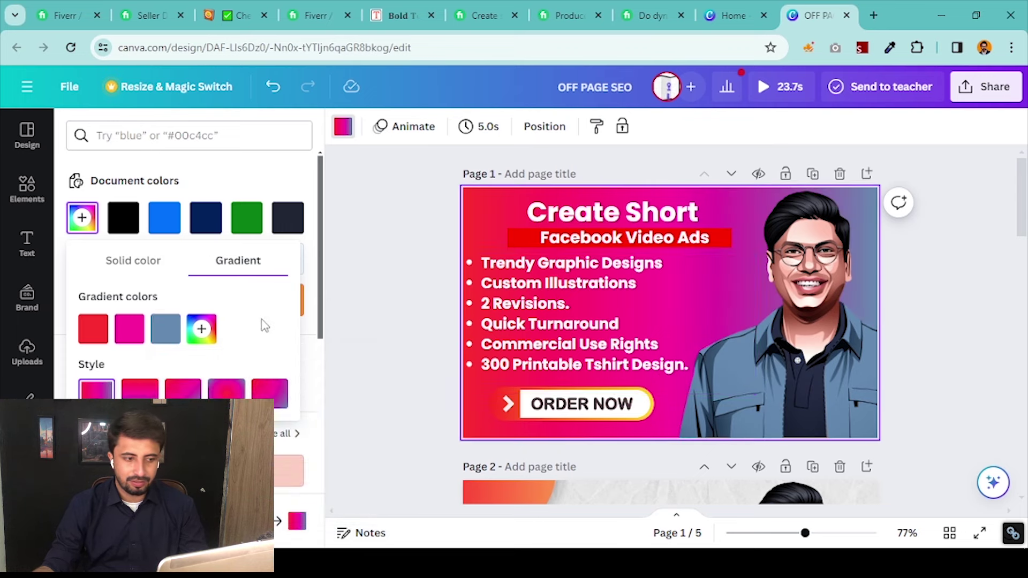
Change the page 1 background from a gradient to a solid dark navy blue
left_click(134, 334)
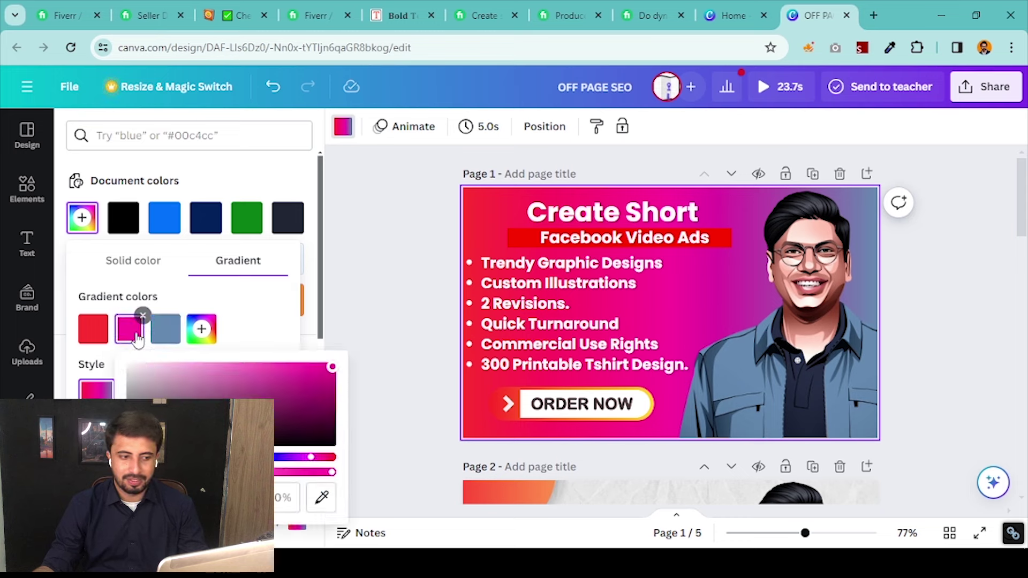
left_click(206, 329)
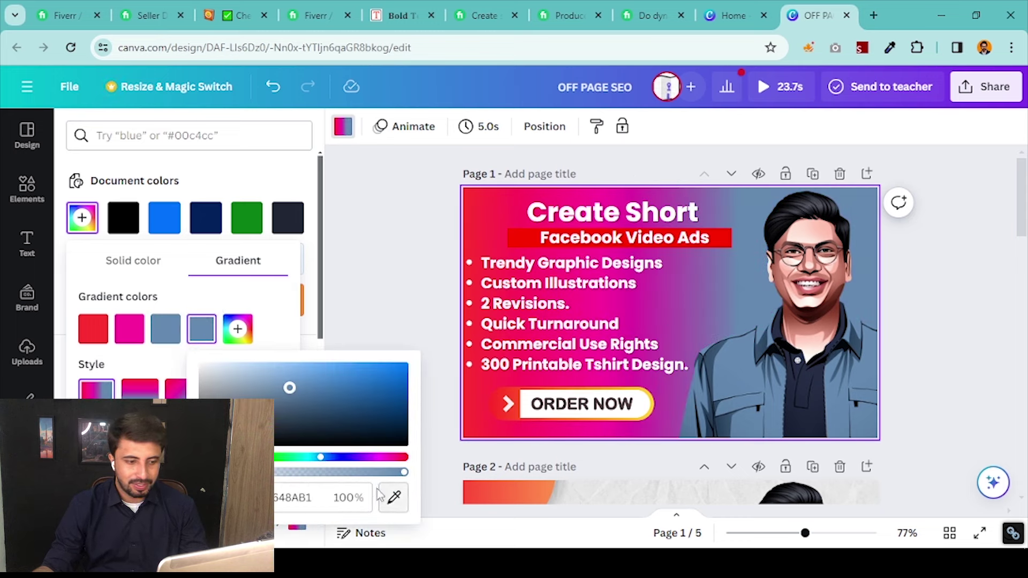
left_click(394, 498)
left_click(161, 508)
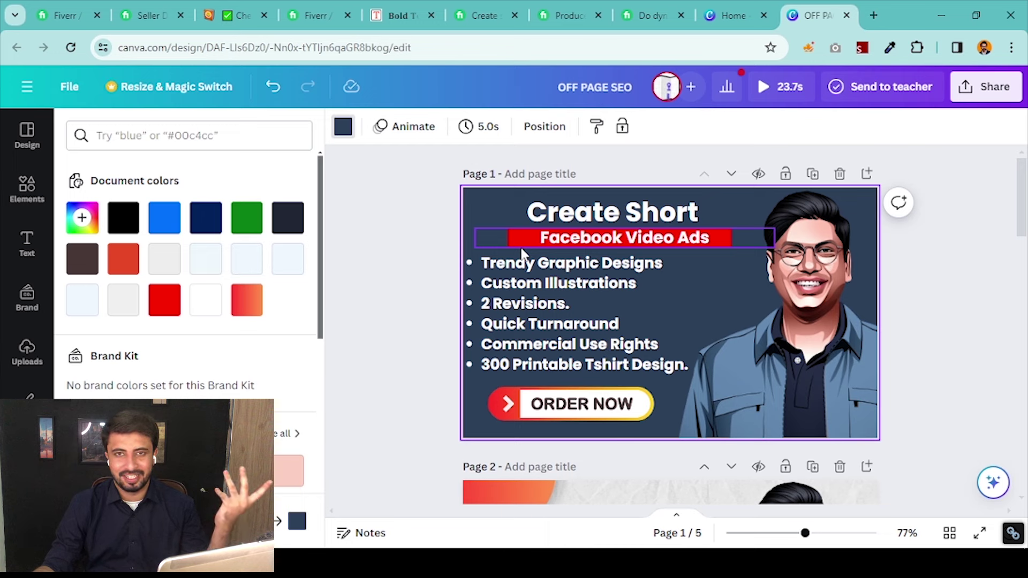
Recolour the "ORDER NOW" lettering of the page 1 button to bright red #ff0000
left_click(592, 407)
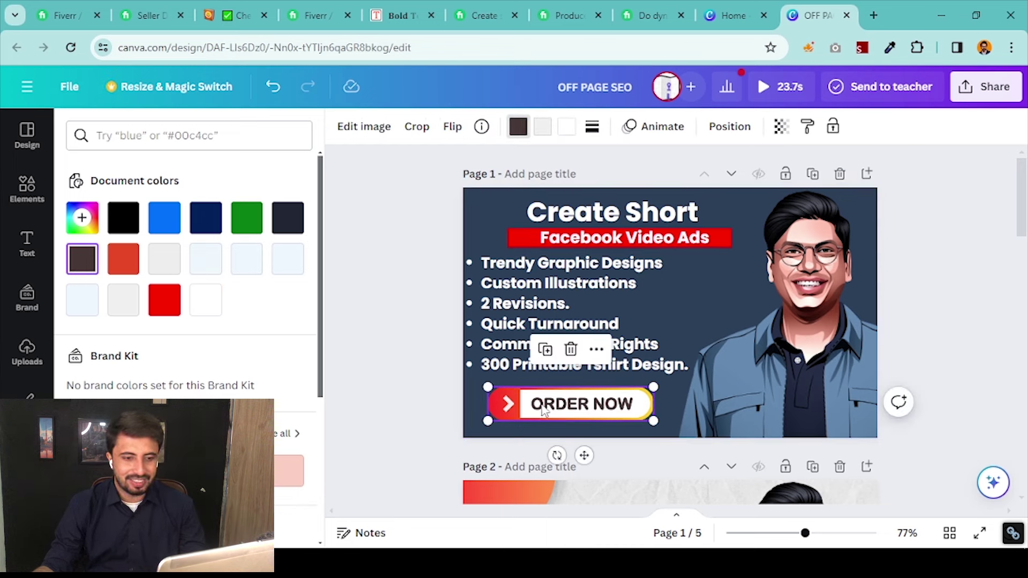
left_click(520, 130)
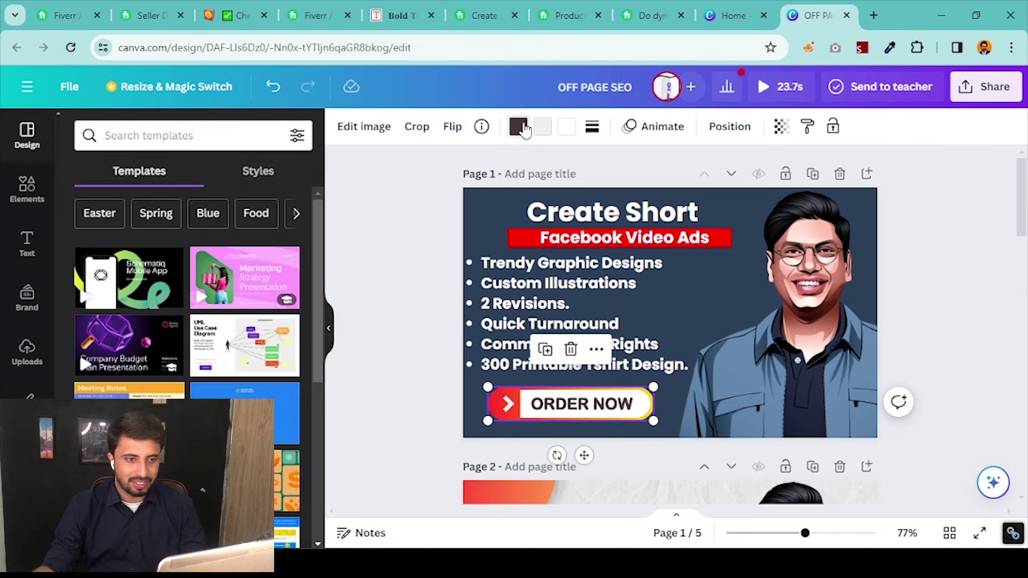
left_click(516, 130)
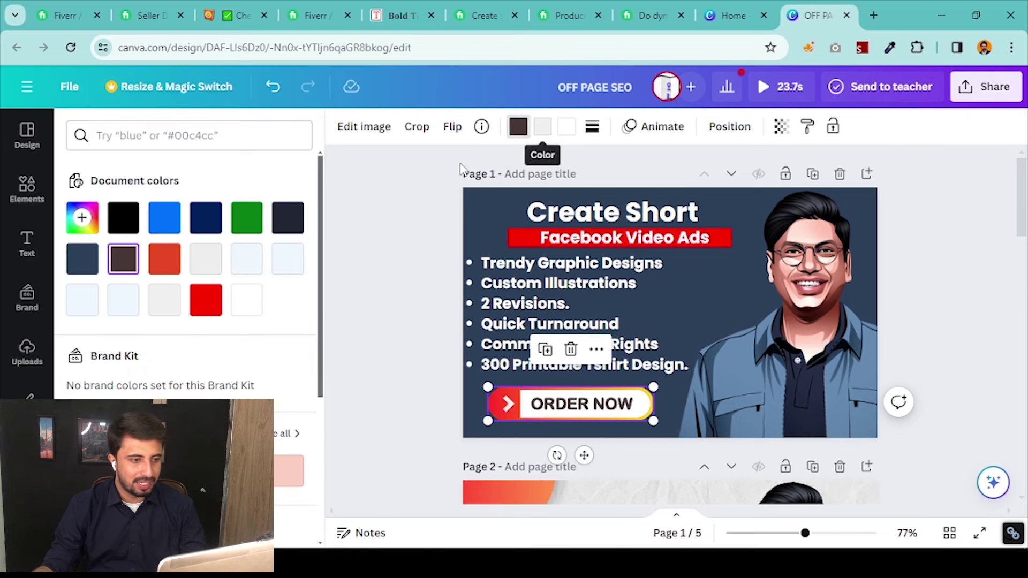
left_click(170, 259)
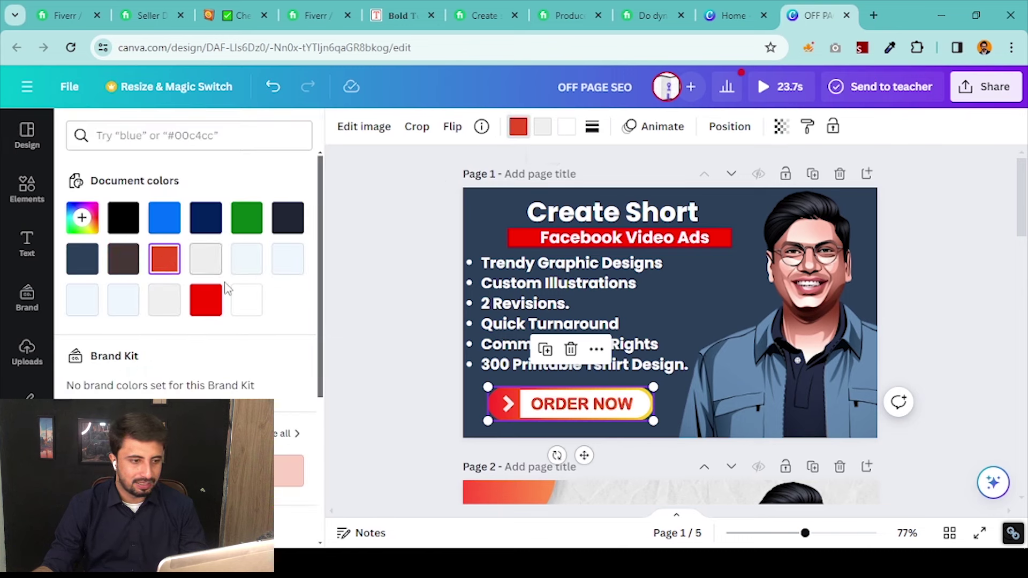
left_click(212, 306)
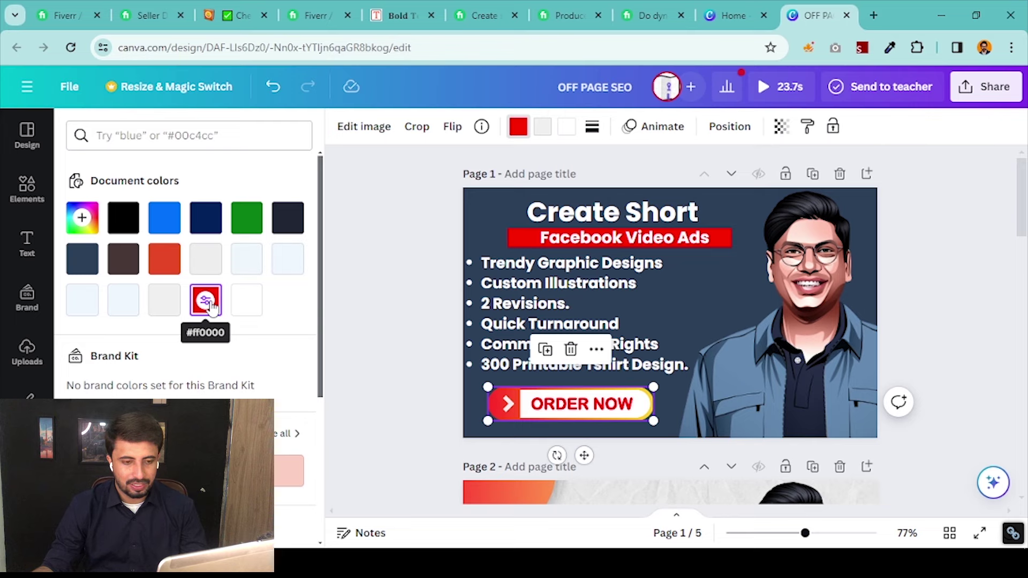
Try the dark slate blue #2c405a as the "ORDER NOW" button's fill and restore it to white
left_click(567, 128)
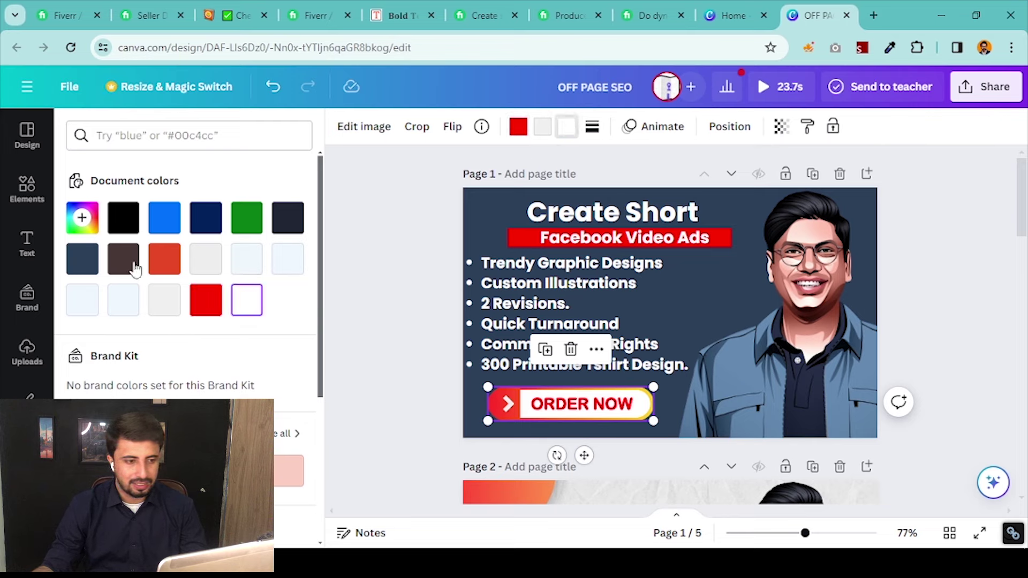
left_click(88, 263)
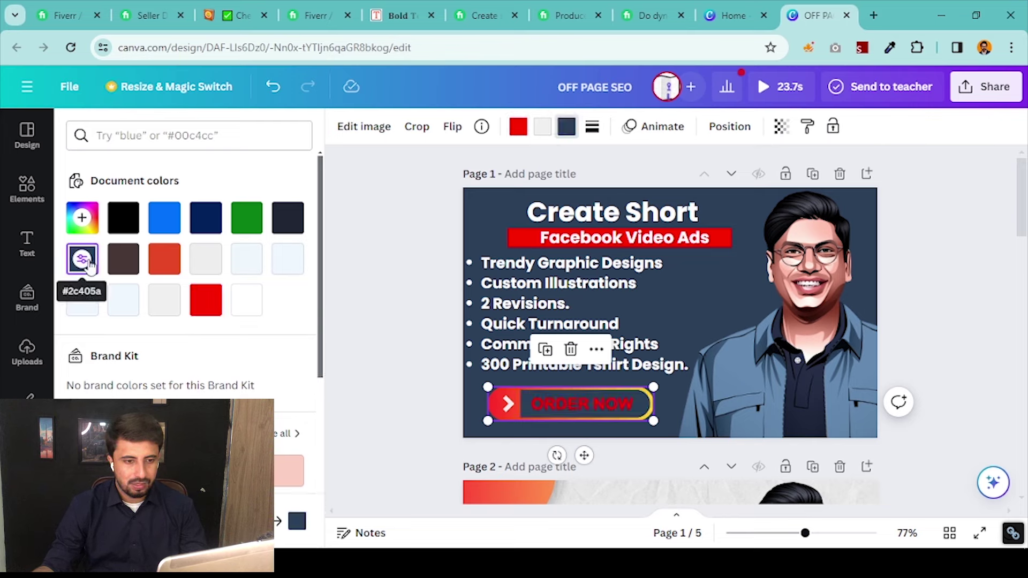
left_click(592, 127)
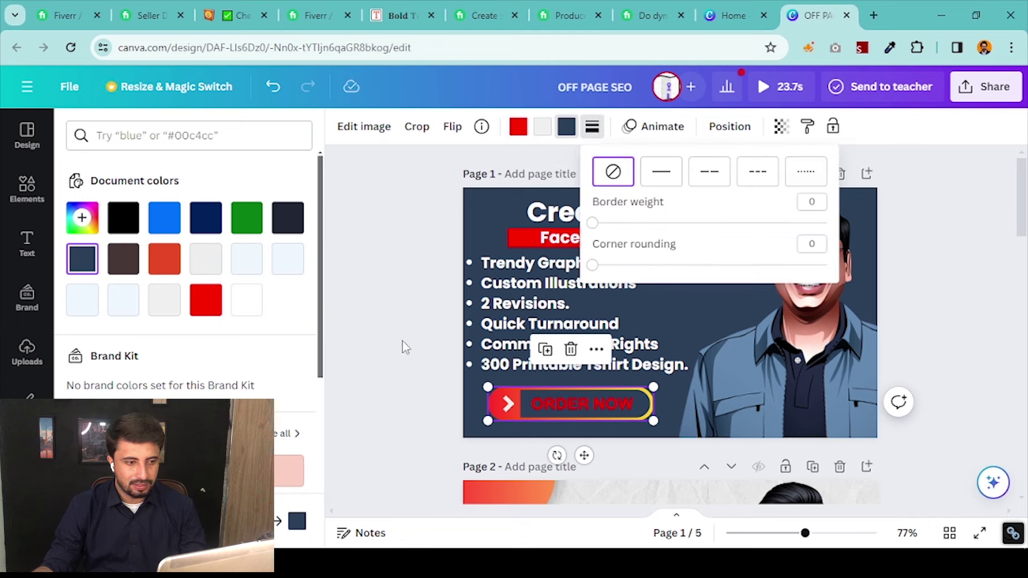
key("Escape")
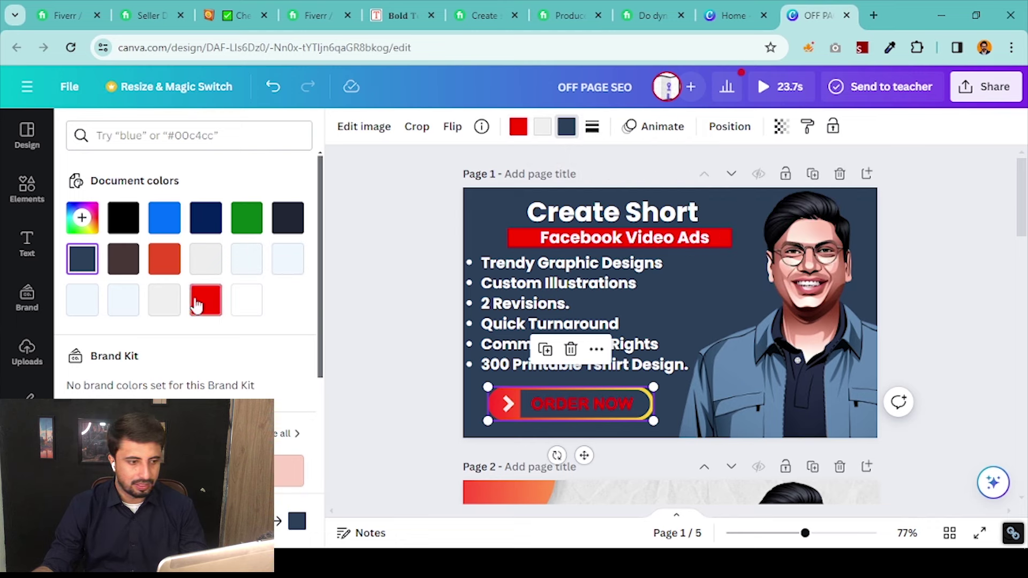
left_click(247, 300)
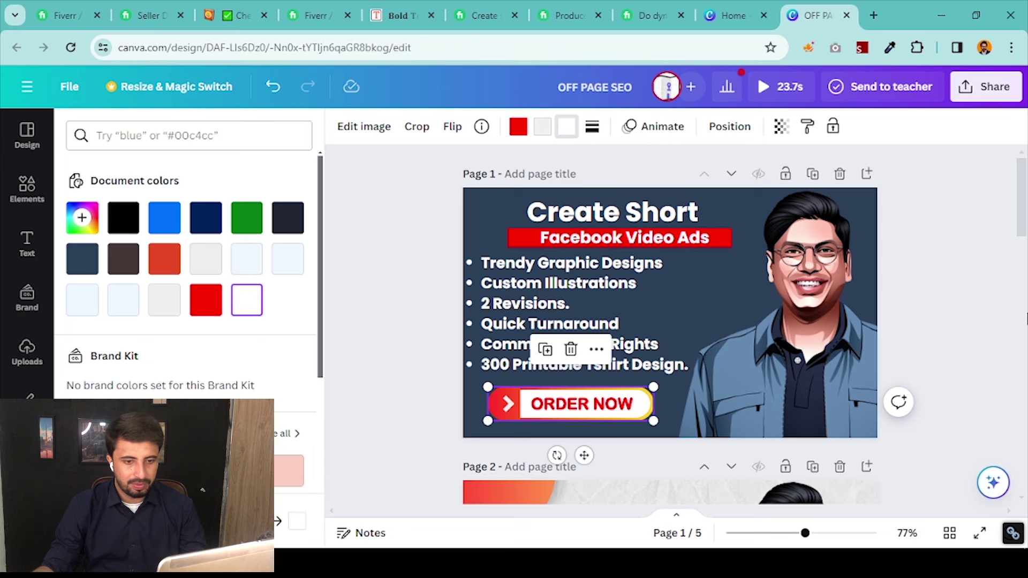
key("Escape")
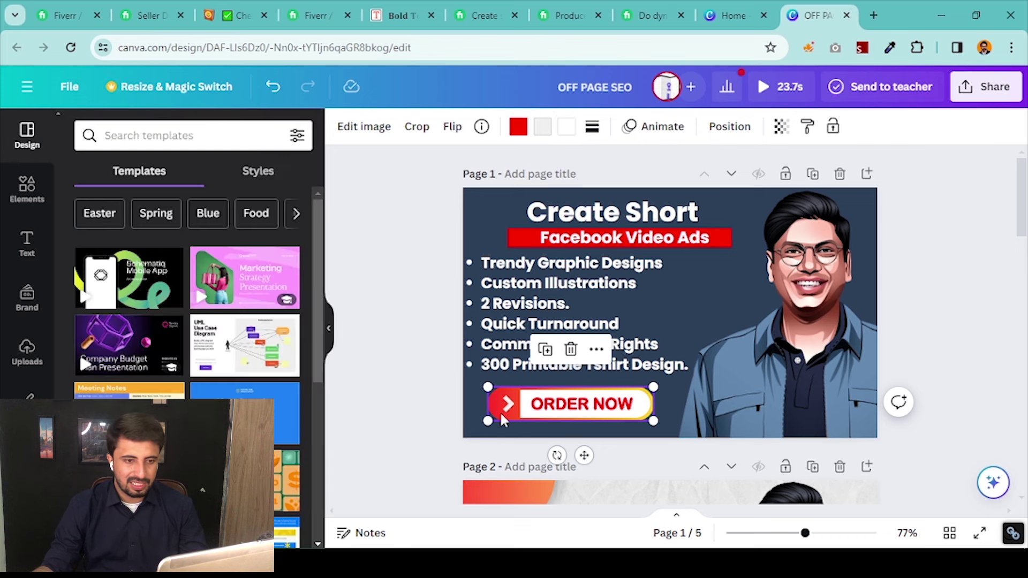
double_click(513, 404)
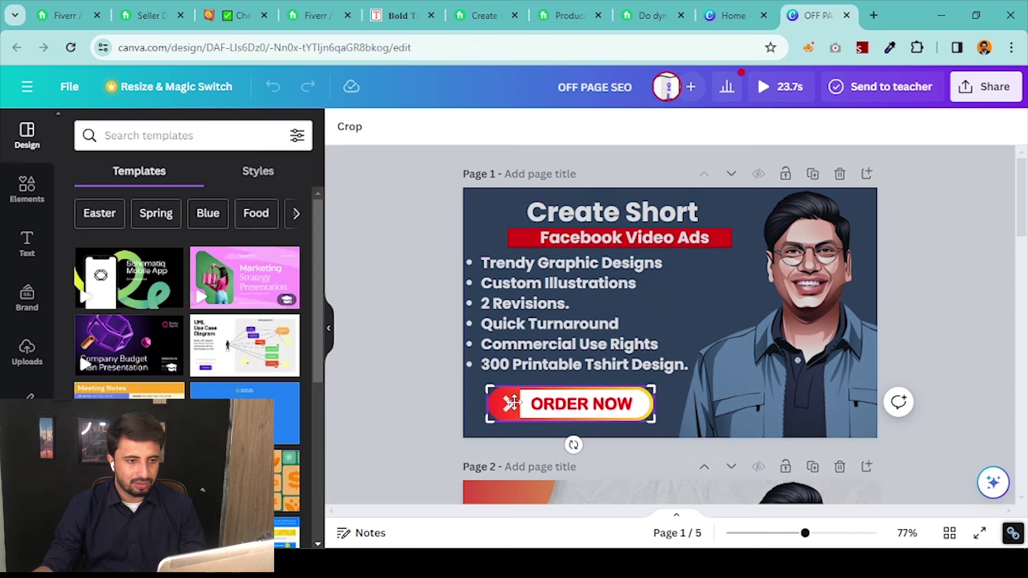
left_click(412, 373)
Enlarge the "Facebook Video Ads" subtitle to font size 31 and shift it left, level with the red bar
left_click(617, 240)
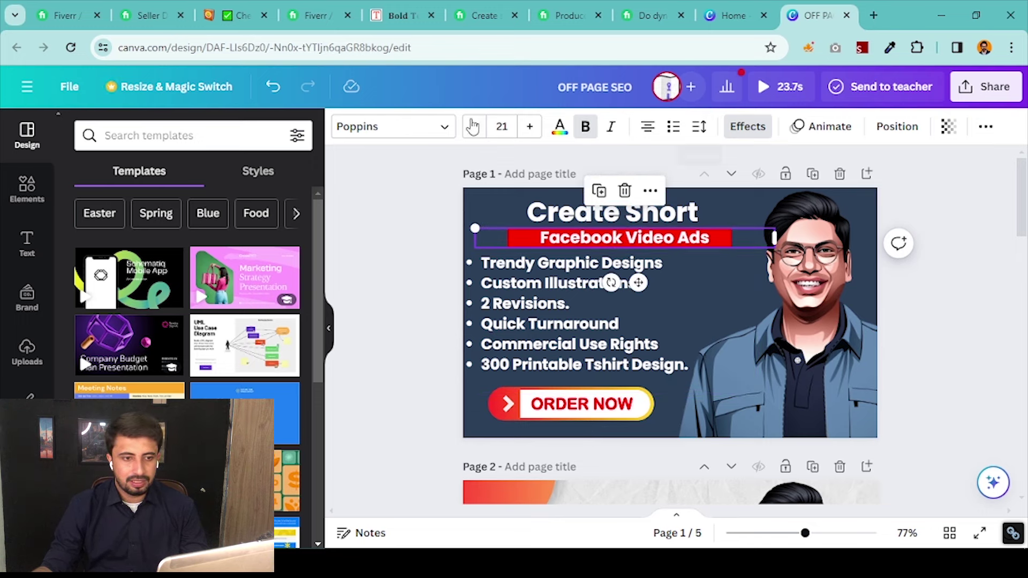
left_click(530, 126)
left_click(530, 127)
left_click(530, 126)
left_click(530, 126)
left_click(530, 126)
left_click(530, 126)
left_click(530, 127)
left_click(530, 126)
left_click(529, 126)
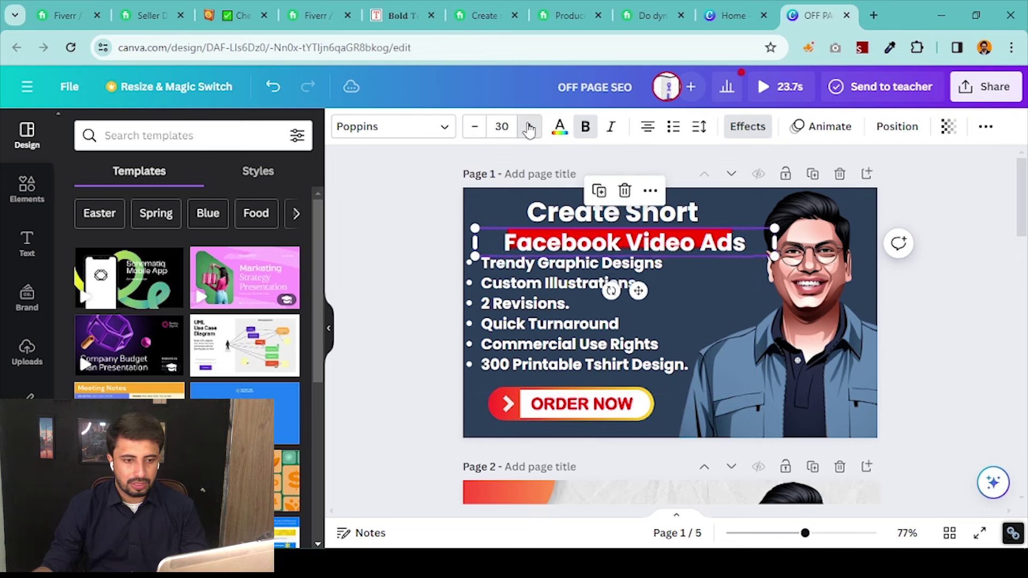
left_click(530, 126)
left_click_drag(586, 234, 561, 231)
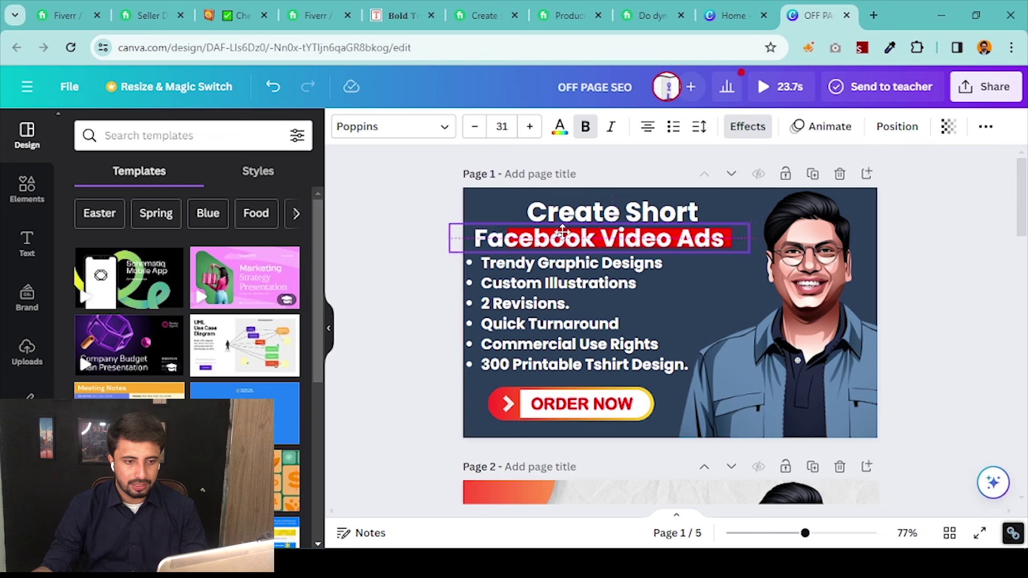
Nudge the portrait slightly left, and enlarge the "Create Short" headline to font size 44 in the page's upper-left corner
left_click_drag(744, 220, 740, 217)
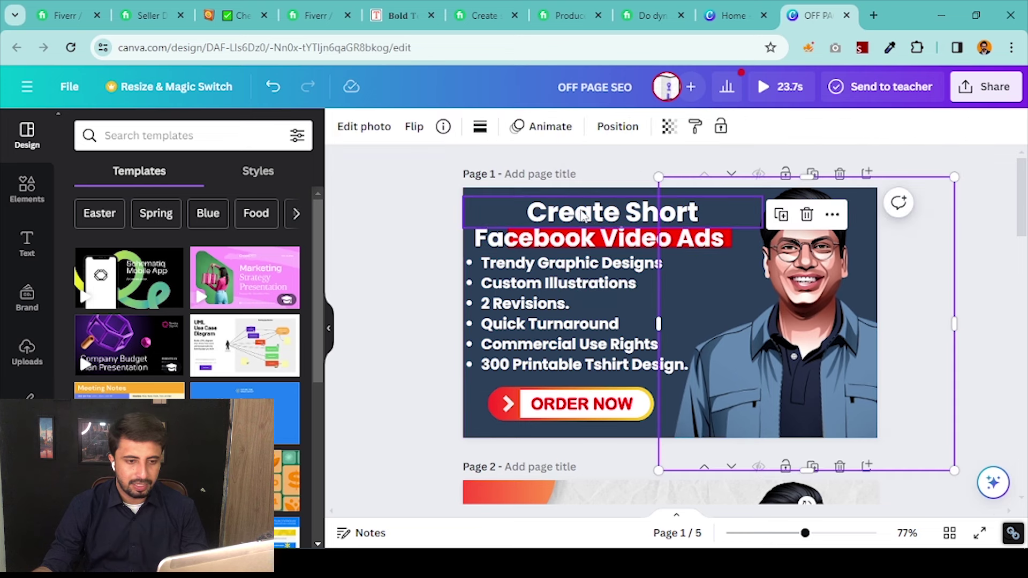
left_click_drag(579, 211, 520, 208)
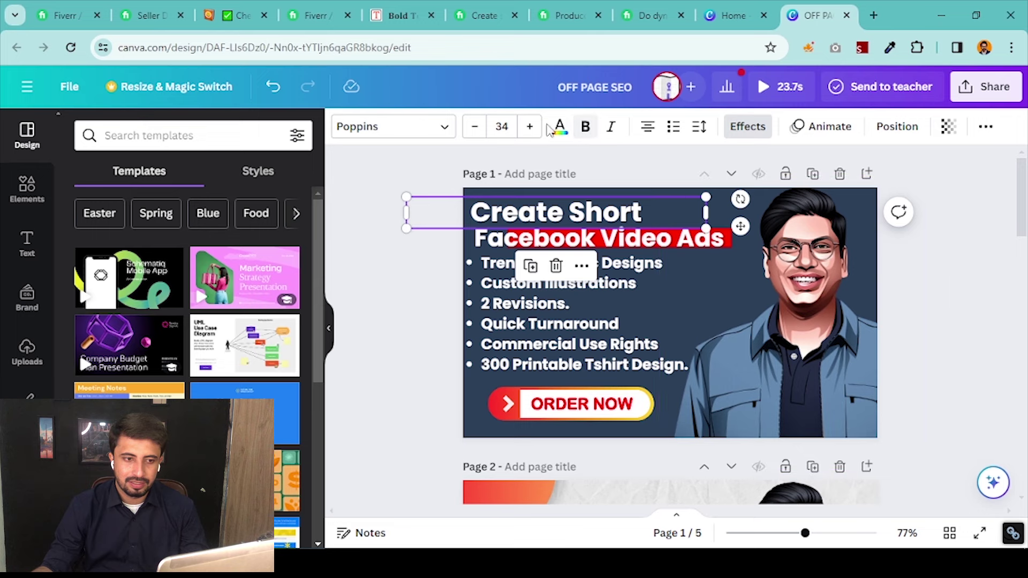
left_click(530, 126)
left_click(529, 127)
left_click(529, 126)
left_click(530, 127)
left_click(529, 126)
left_click(529, 126)
left_click(530, 127)
left_click(529, 127)
left_click(529, 126)
left_click(530, 127)
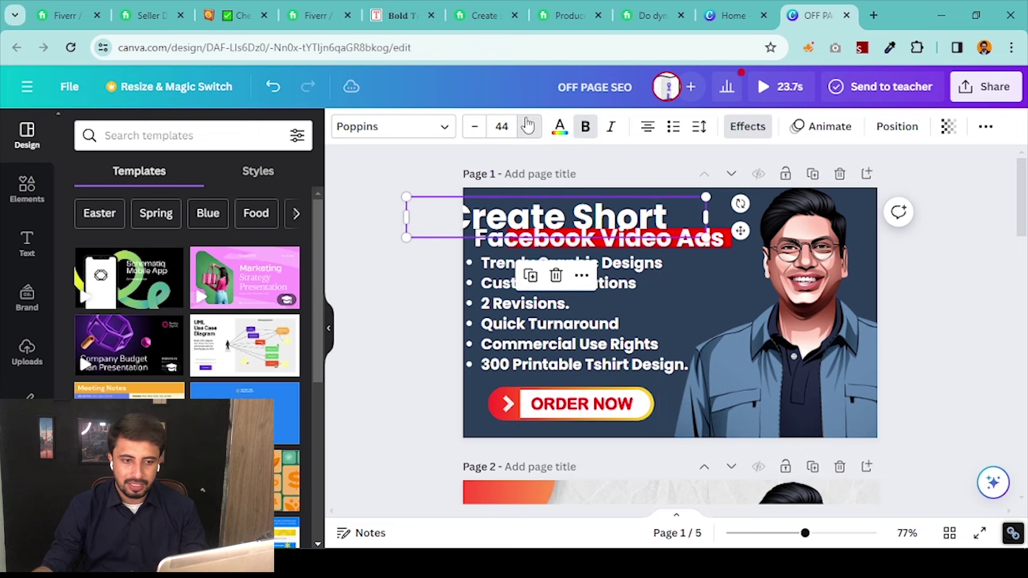
left_click_drag(632, 208, 633, 197)
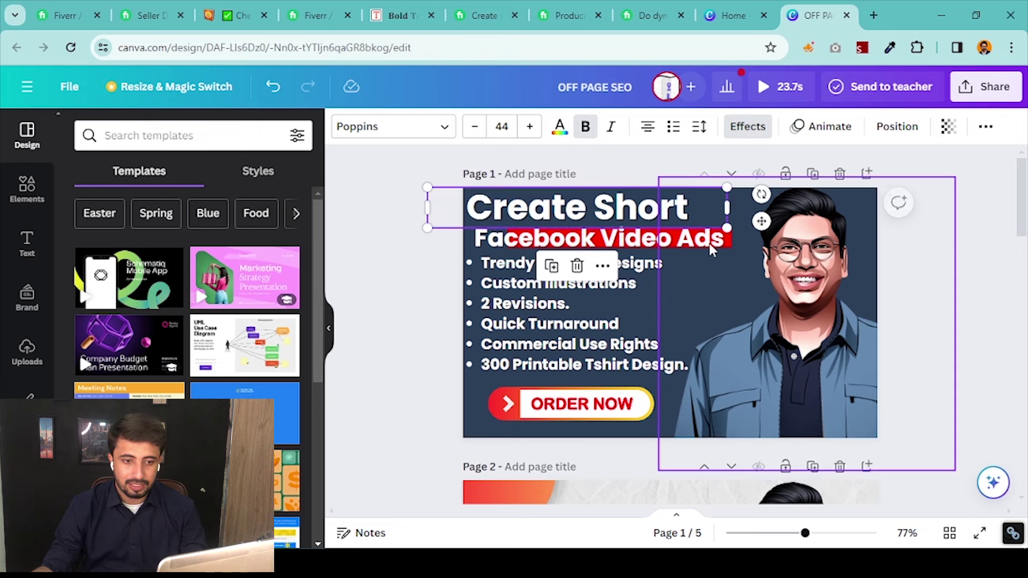
Extend the red bar past the page's left edge, make it taller, and place the "Facebook Video Ads" subtitle on it
left_click(630, 244)
left_click_drag(630, 244, 629, 274)
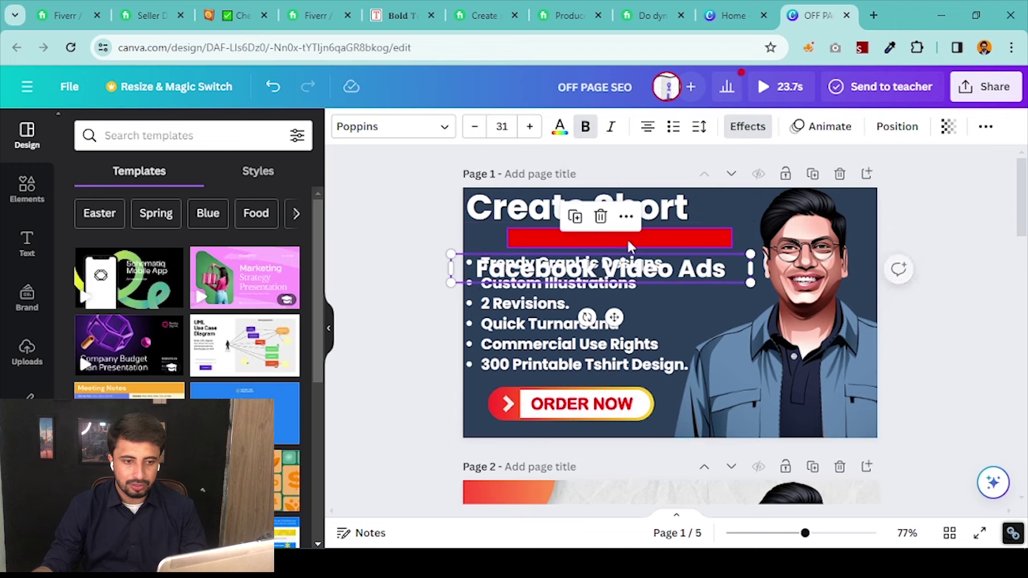
left_click(564, 234)
left_click_drag(509, 236, 427, 236)
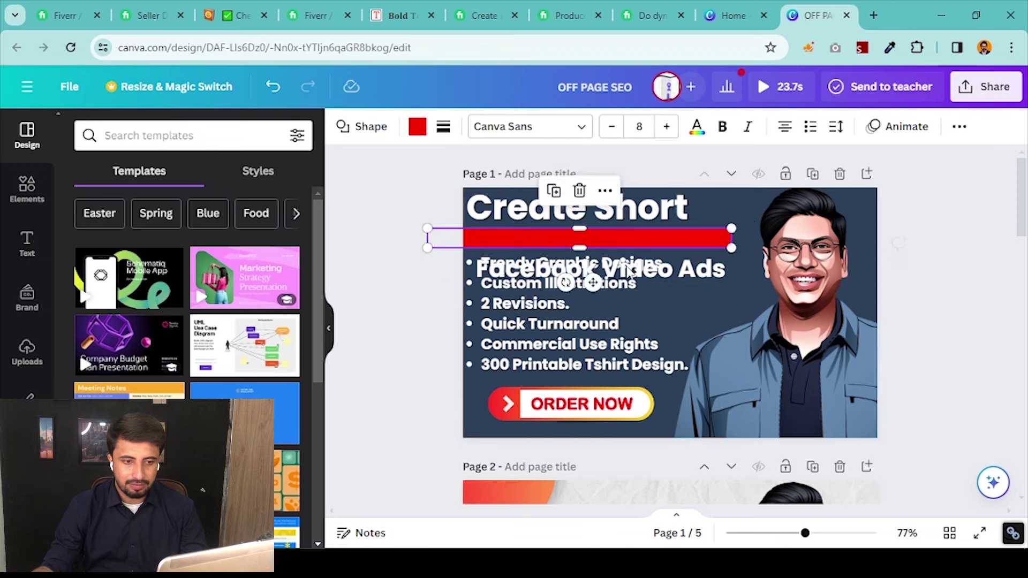
mouse_move(664, 235)
left_mouse_down()
mouse_move(664, 225)
mouse_move(665, 263)
mouse_move(665, 244)
left_mouse_up()
left_click_drag(541, 272, 539, 238)
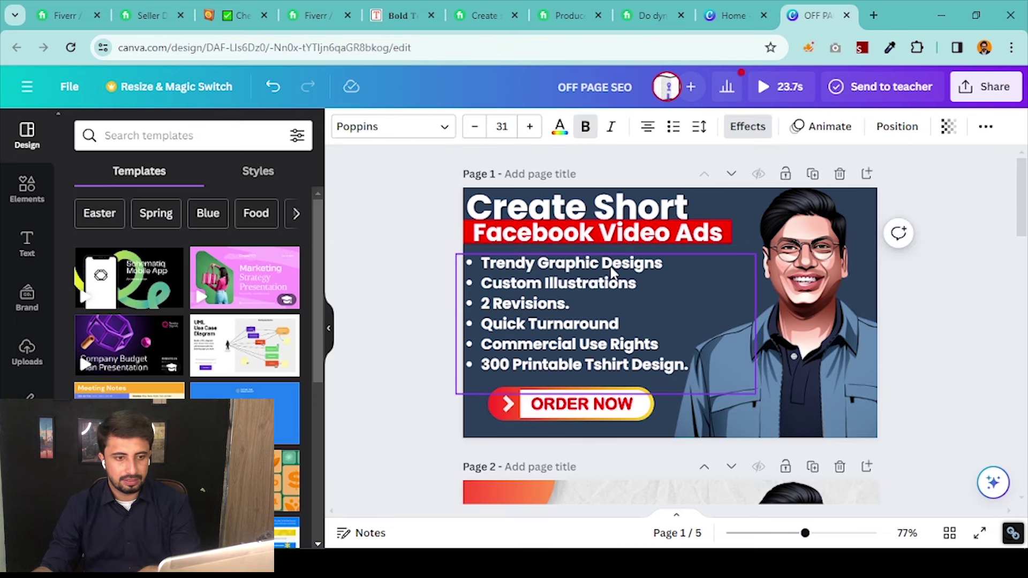
Nudge the red bar with its subtitle slightly down, and lower the "Create Short" headline a little to match
left_click(461, 229)
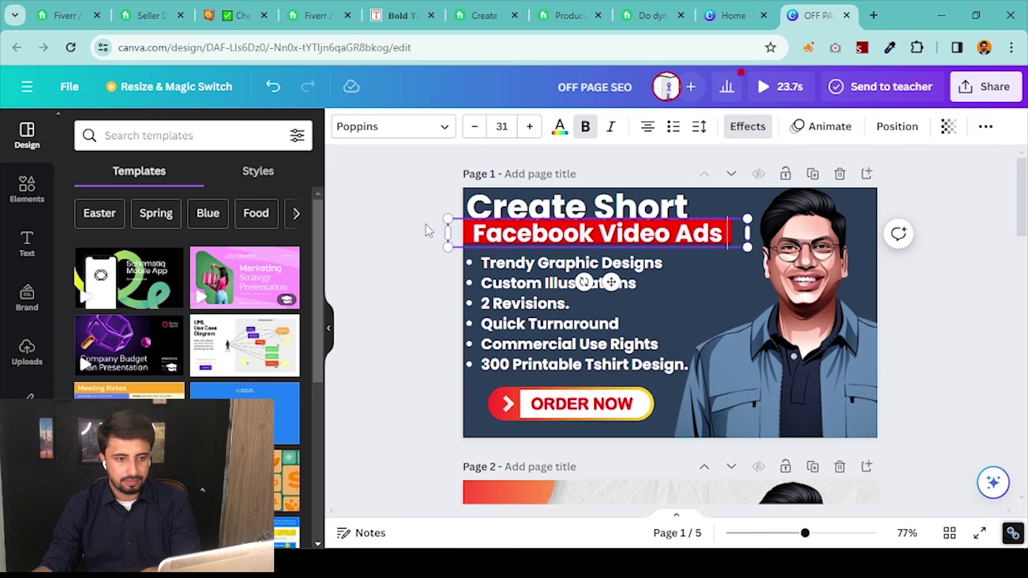
left_click_drag(435, 229, 462, 235)
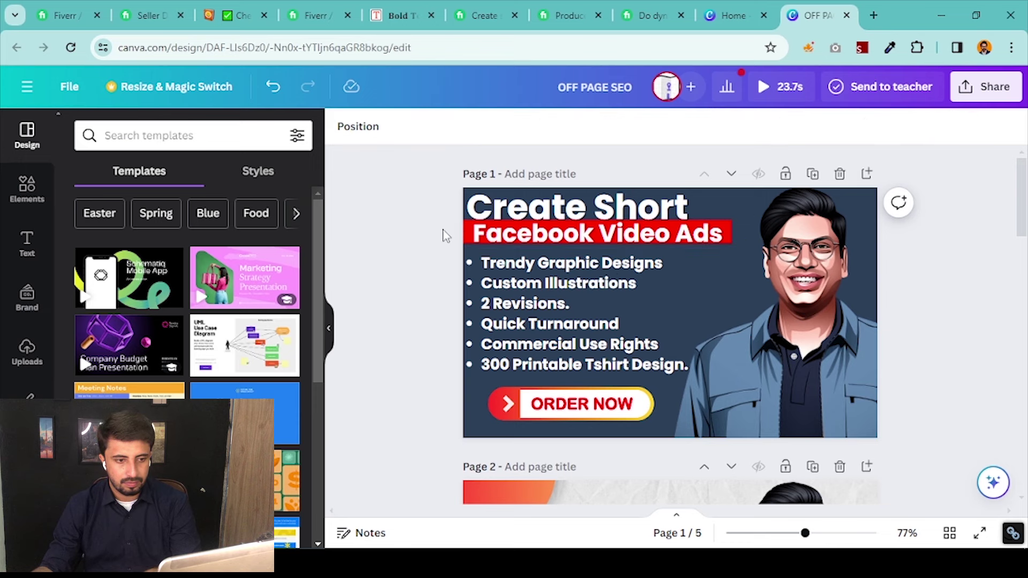
left_click(464, 233)
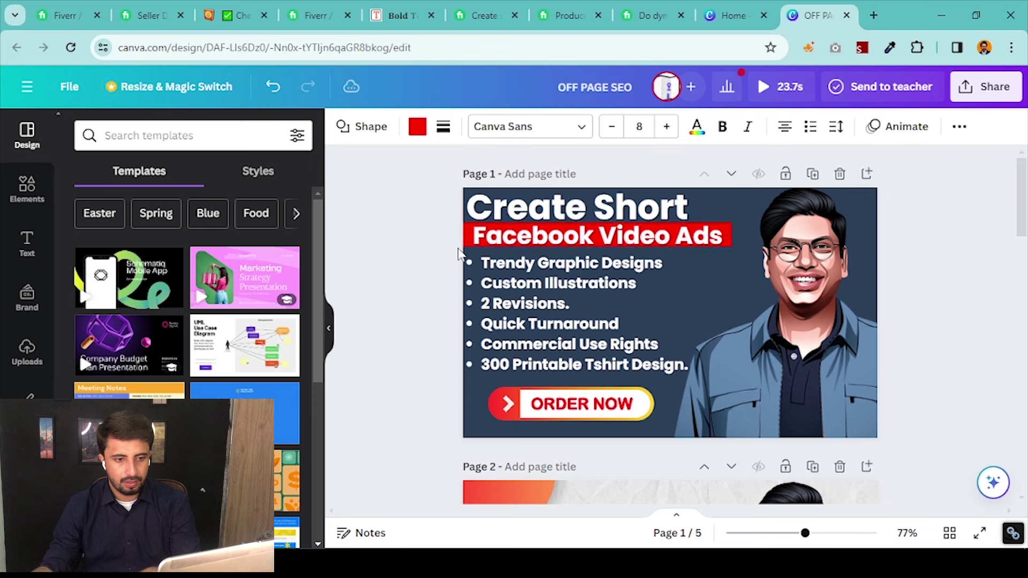
left_click_drag(459, 254, 463, 257)
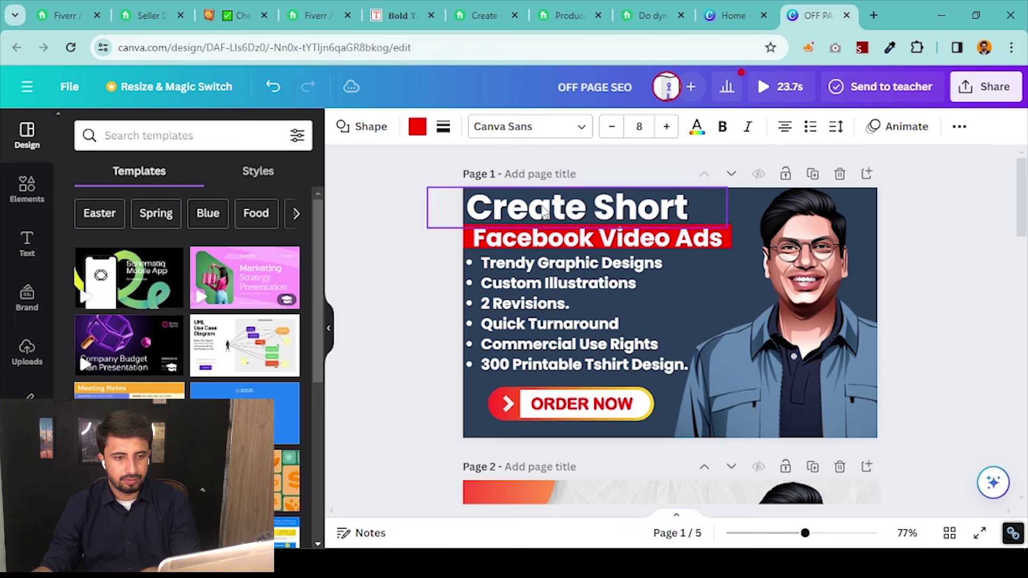
left_click(544, 212)
left_click(931, 313)
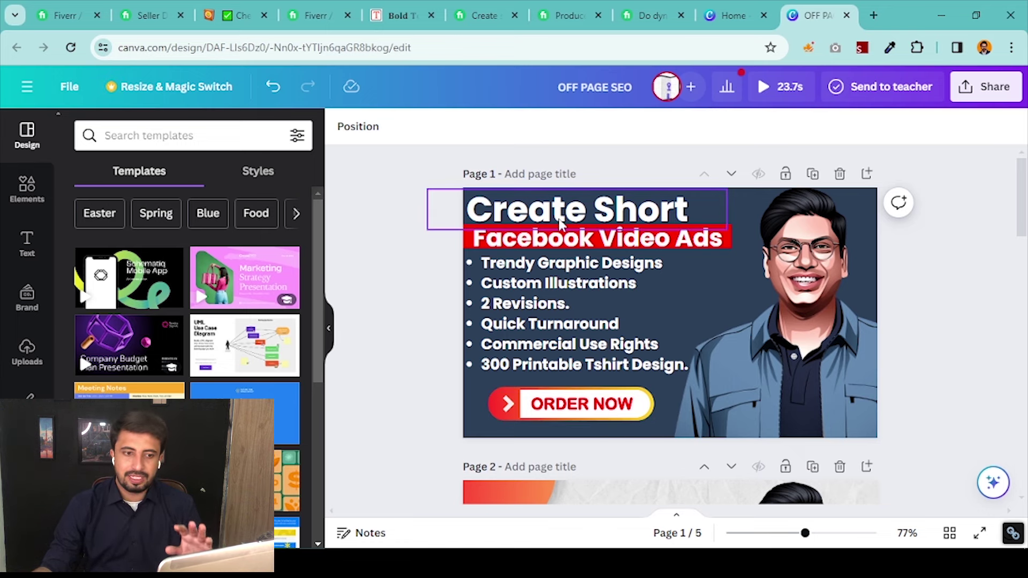
Switch to the Notepad notes to review the gig title and the thumbnail checklist, and minimize both note windows
key("alt+Tab")
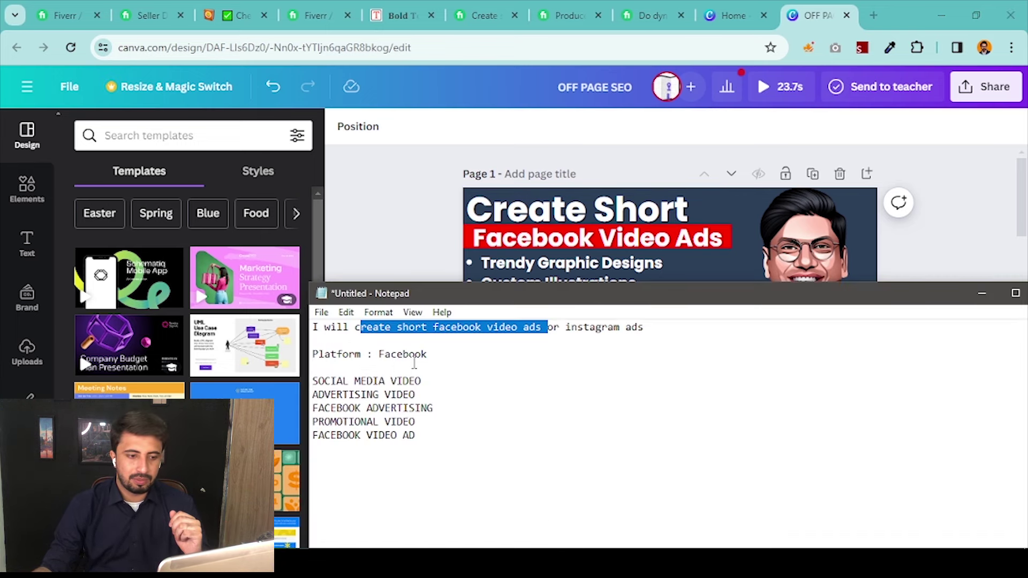
key("alt+Tab")
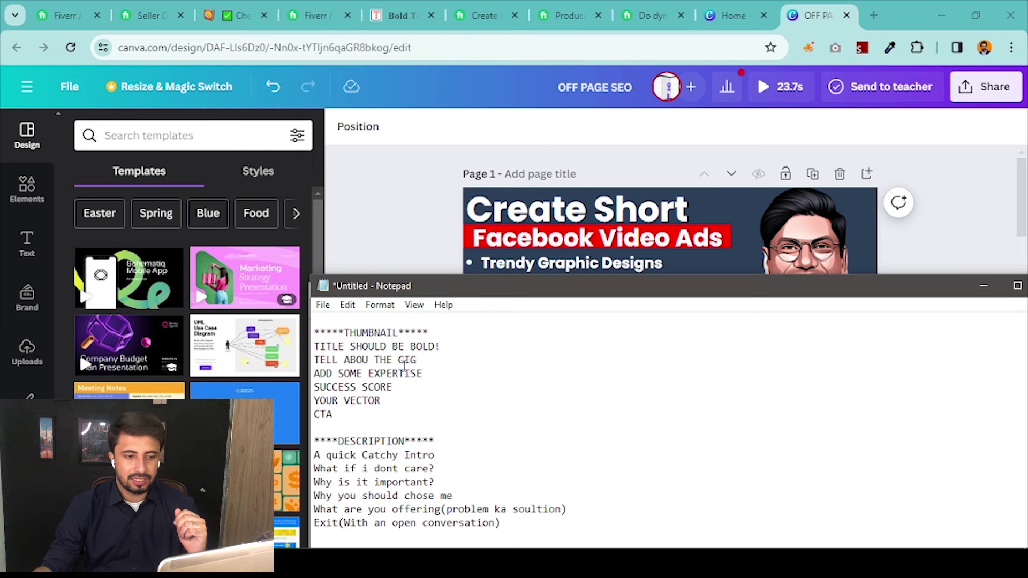
left_click(988, 290)
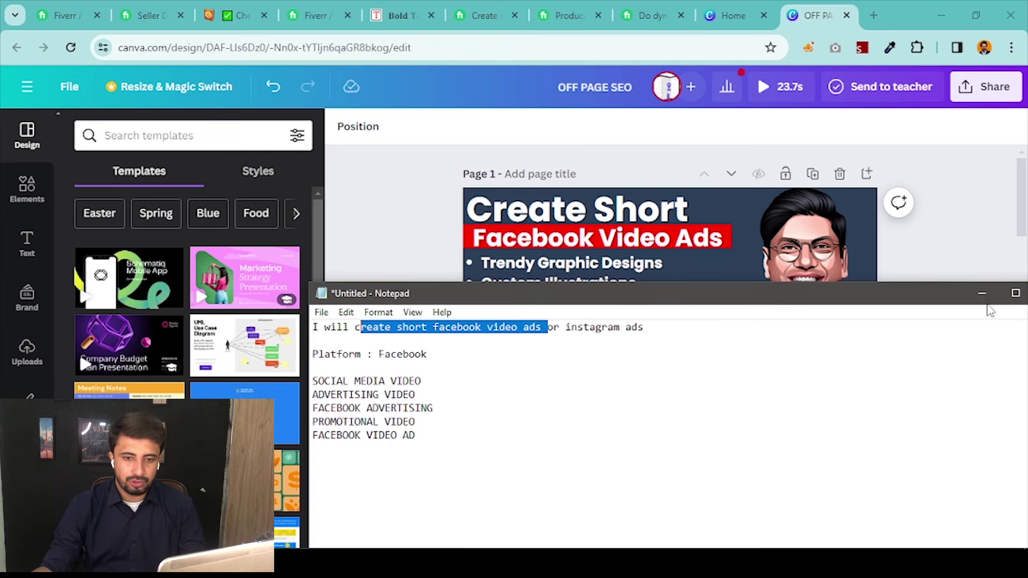
left_click(985, 296)
Replace the page 1 bullet list with the scriptwriting, voiceover and stock footage bullets copied from the open Fiverr competitor gig
left_click(593, 300)
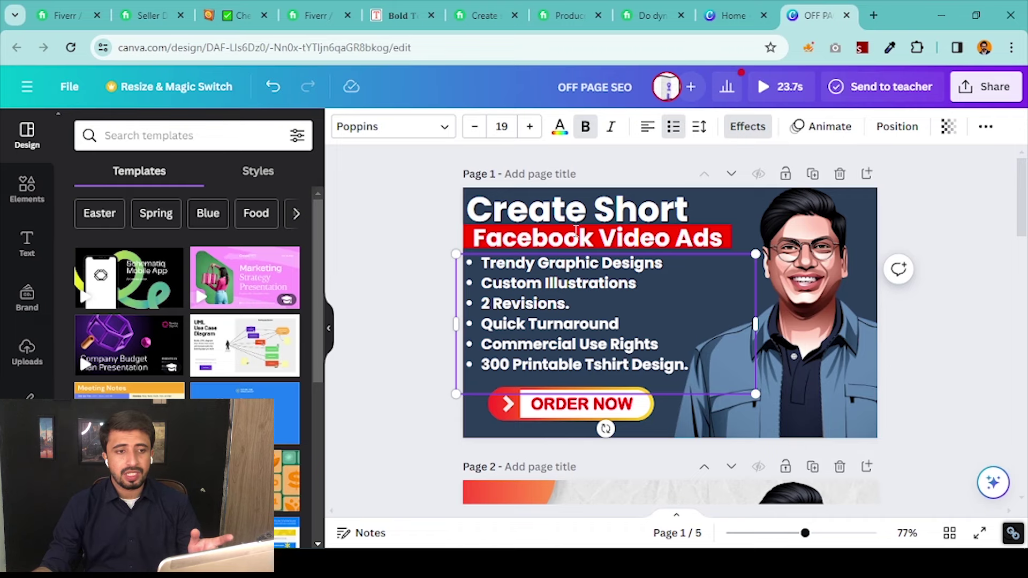
left_click(491, 11)
scroll(482, 234, "down", 12)
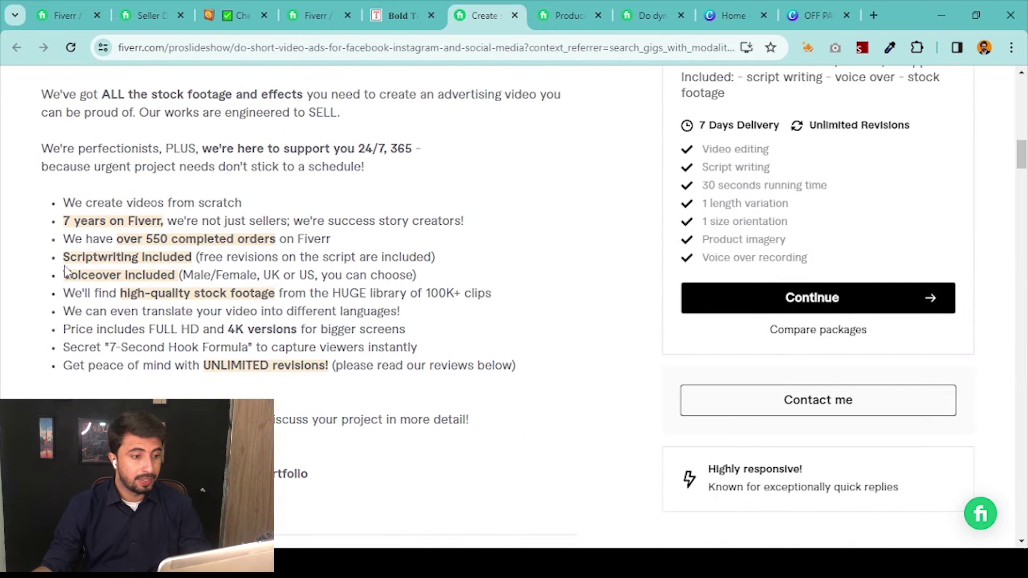
left_click_drag(63, 257, 526, 294)
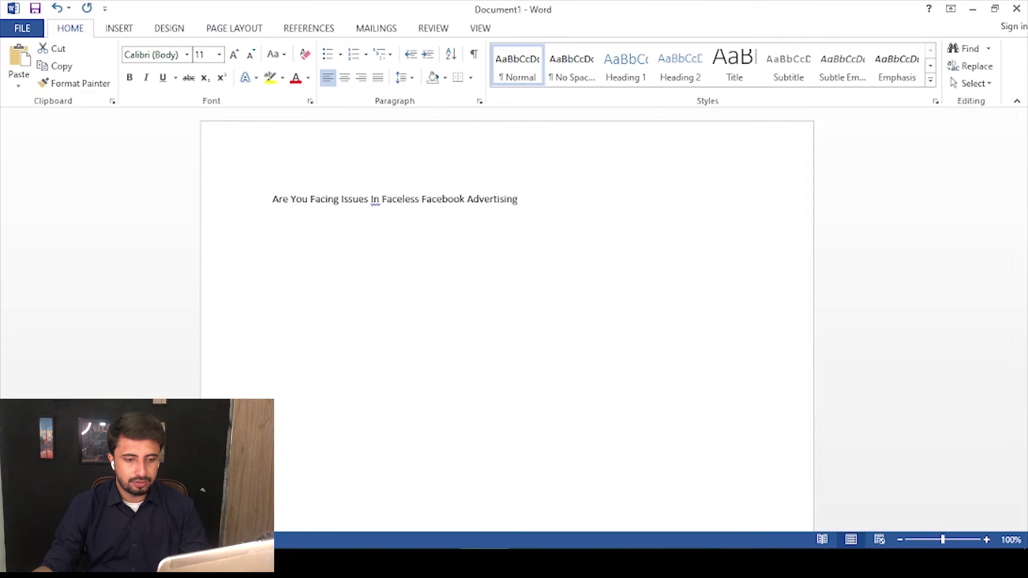
key("ctrl+a")
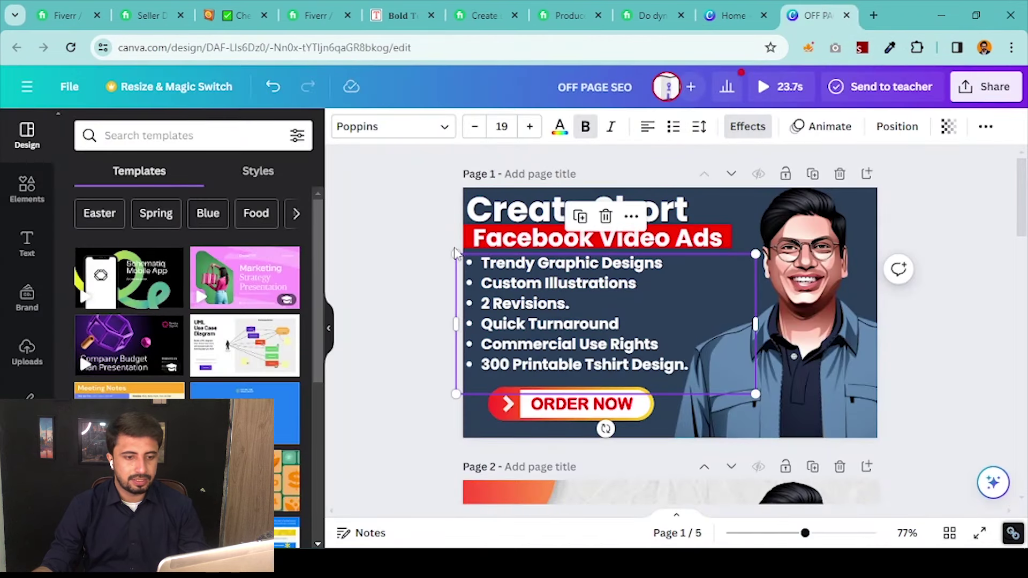
type("Scriptwriting included (free revisions on the script are included) Voiceover included (Male/Female, UK or US, you can choose) We'll find high-quality stock footage from the HUGE library of 100K+ clips")
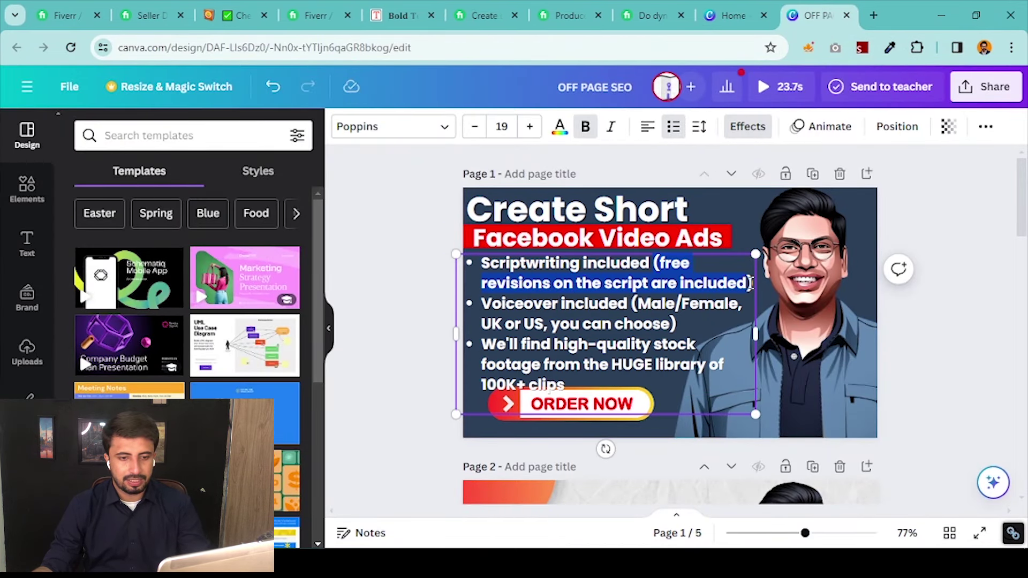
Remove the parenthetical details from the first two page 1 bullets, leaving "Scriptwriting included" and "Voiceover included"
left_click_drag(654, 264, 754, 283)
key("BackSpace")
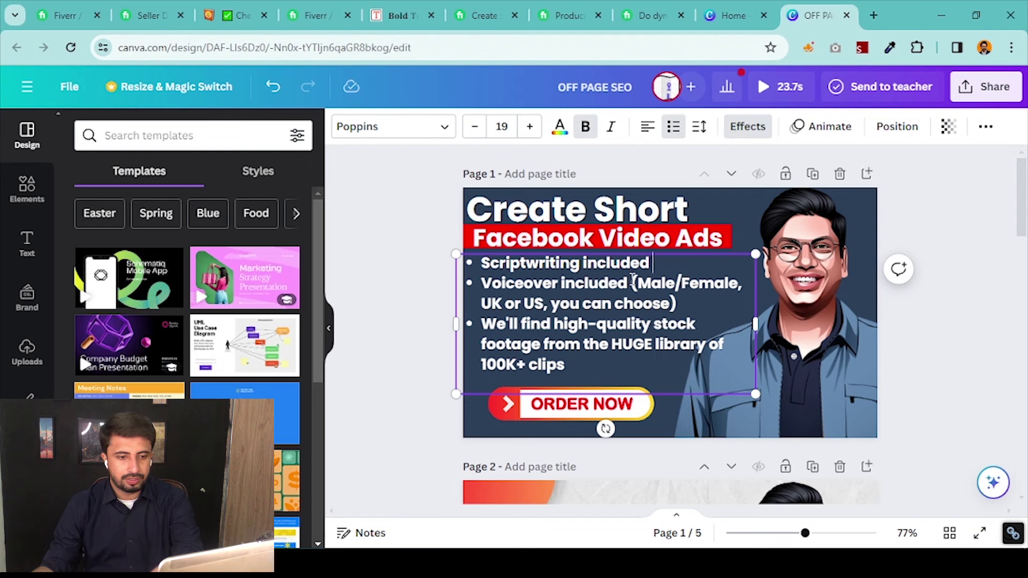
left_click_drag(690, 301, 686, 304)
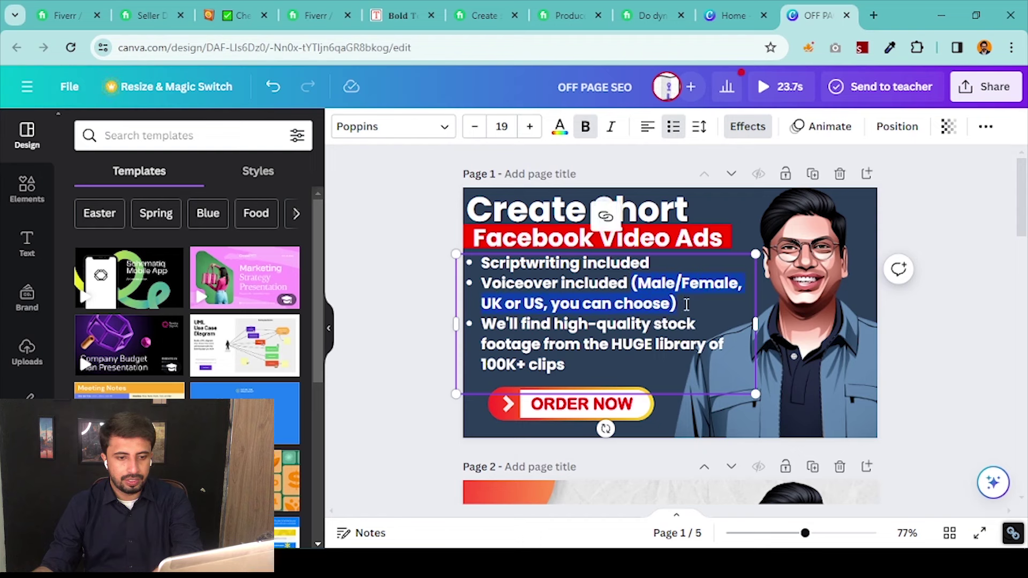
left_click(663, 302)
key("BackSpace")
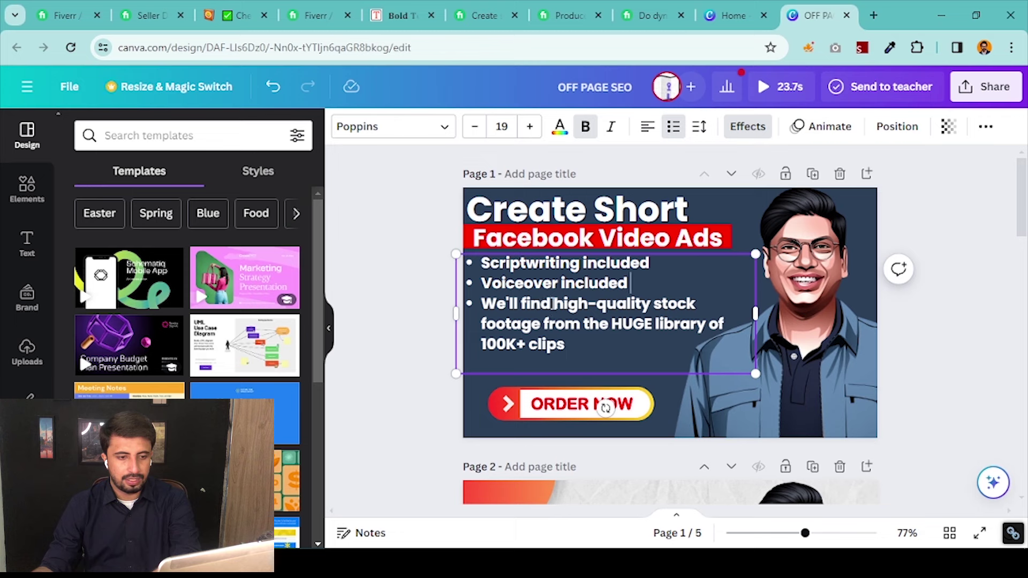
Shorten the third page 1 bullet to "High-quality stock footage"
key("BackSpace")
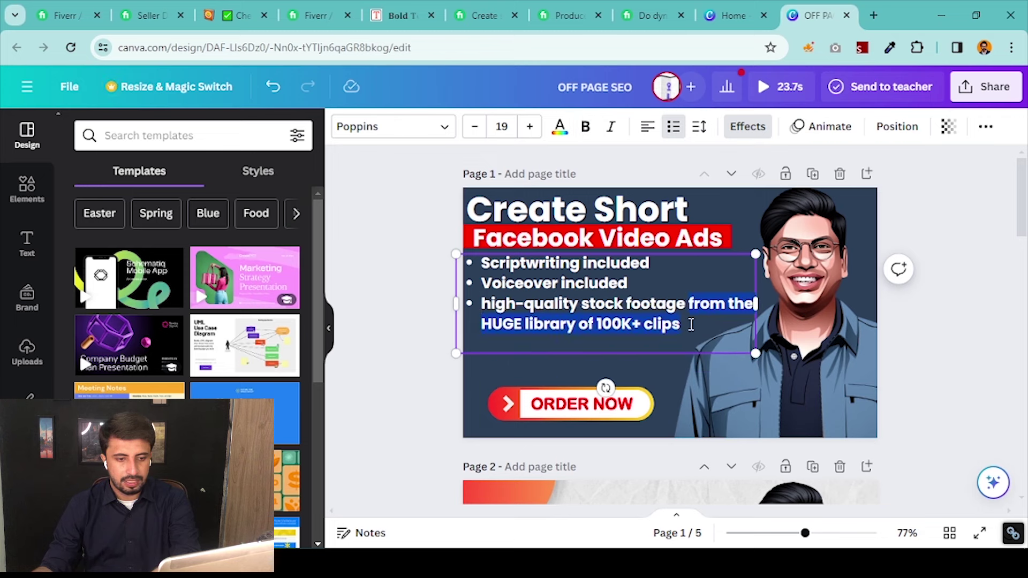
key("BackSpace")
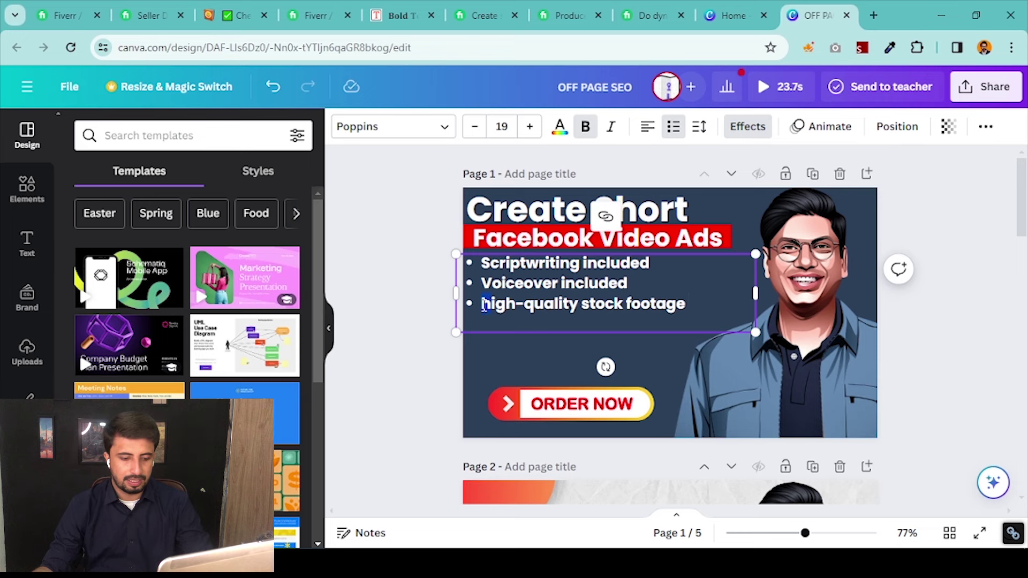
key("BackSpace")
type("H")
left_click(999, 299)
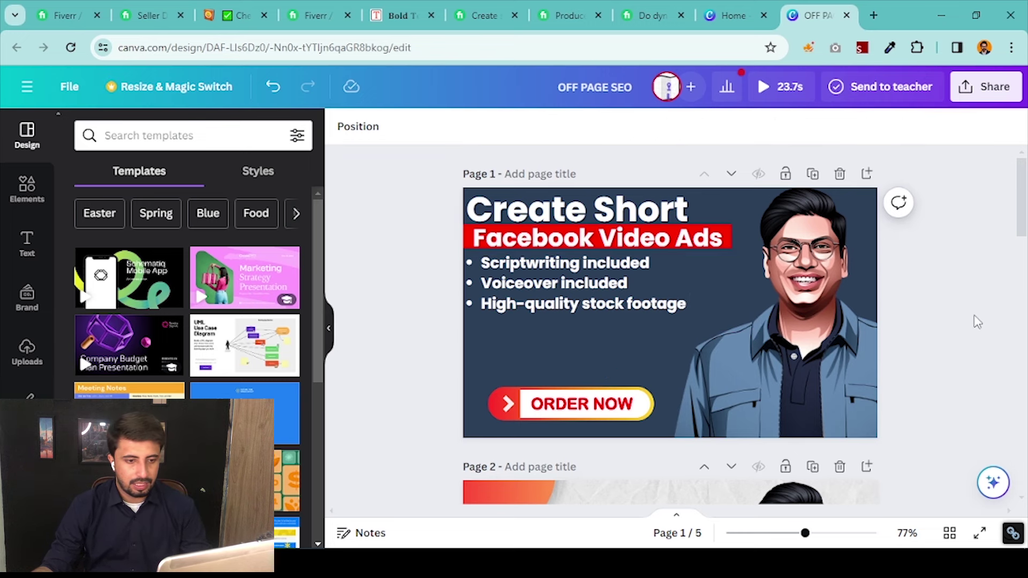
Look up the full HD and 4K versions point in the Fiverr competitor gig and return to the Canva page 1 bullet list
left_click(567, 15)
left_click(482, 15)
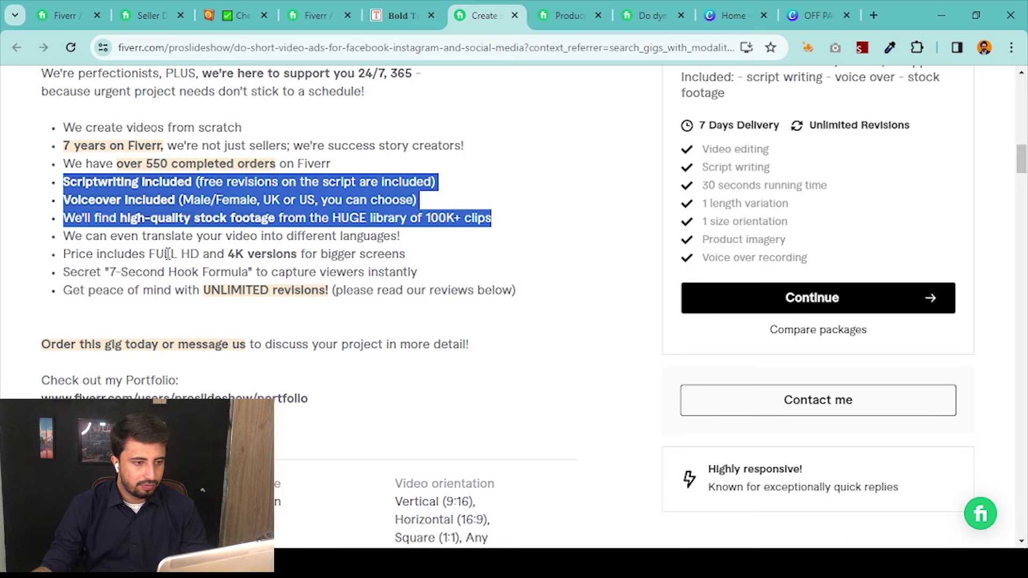
left_click_drag(150, 253, 308, 257)
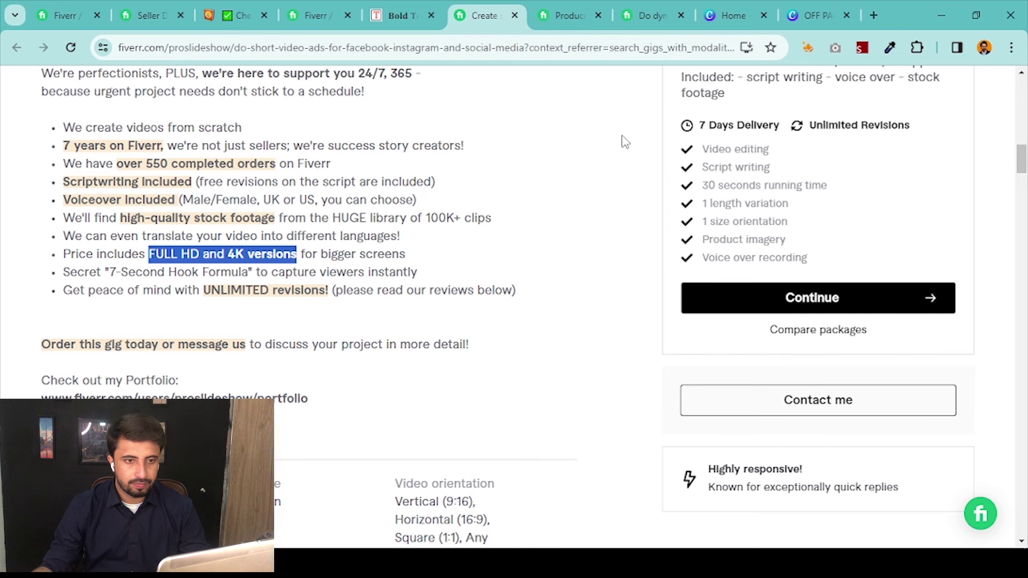
left_click(578, 8)
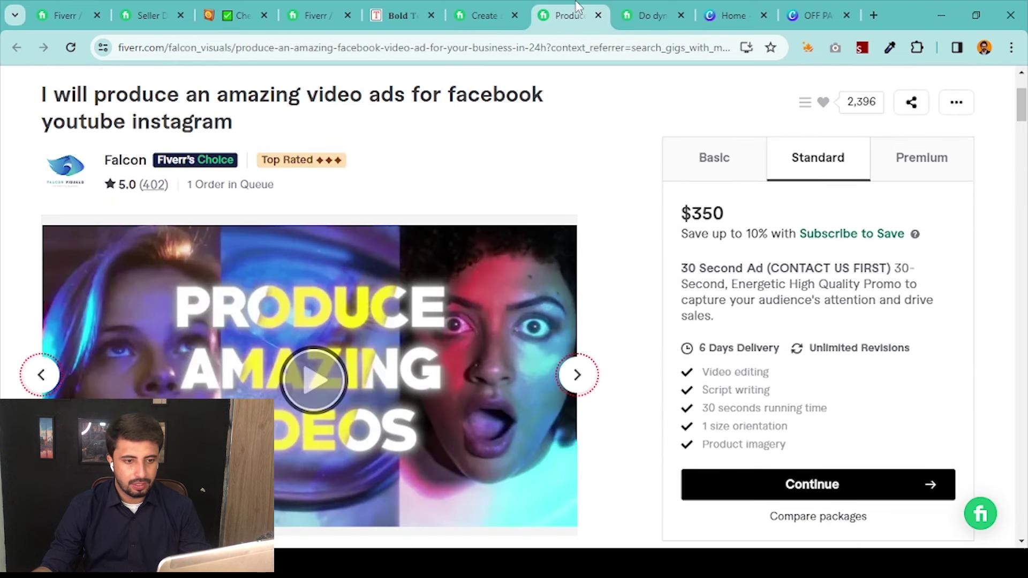
left_click(734, 15)
left_click(811, 15)
left_click(611, 268)
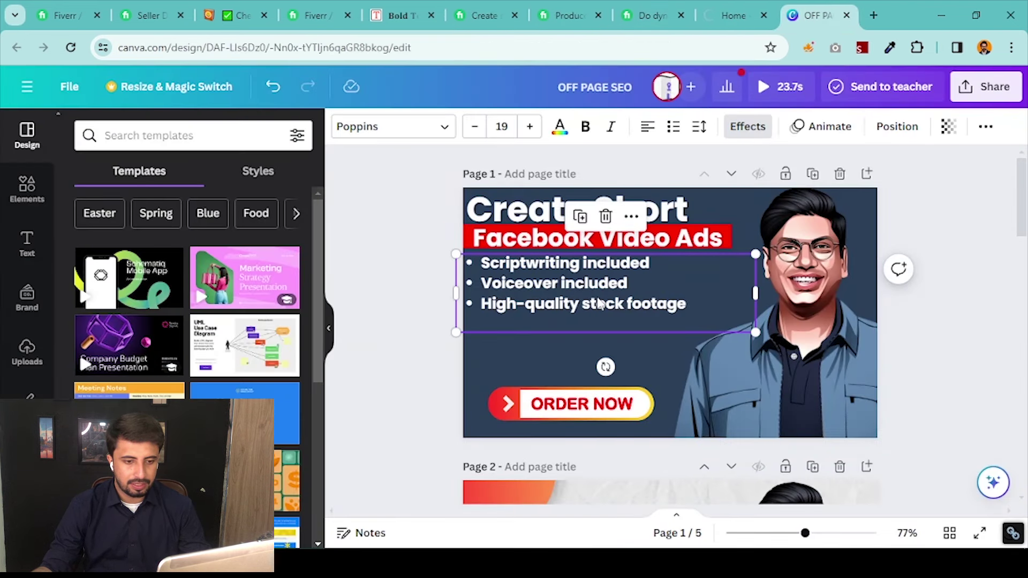
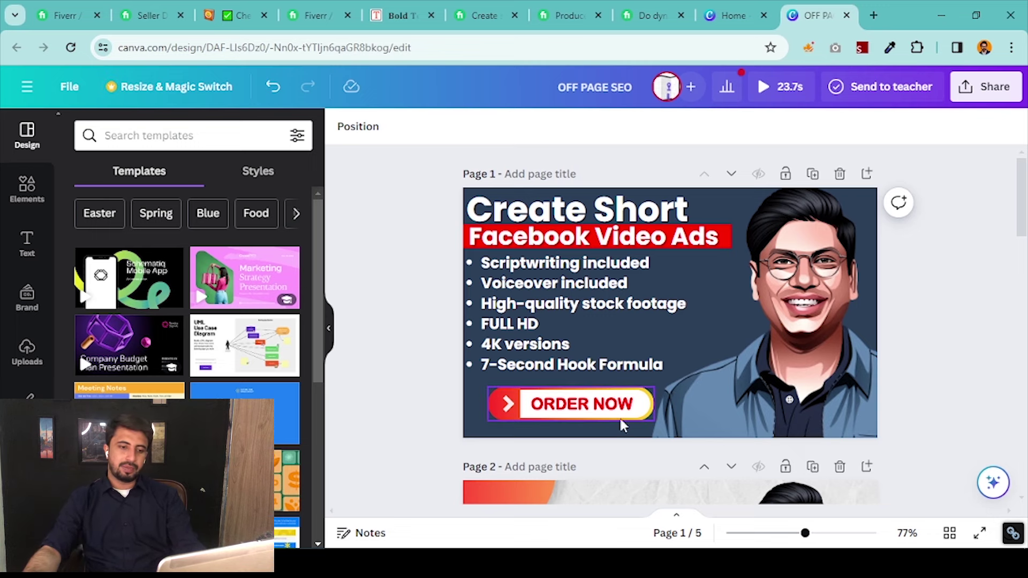
Switch to the Notepad notes to review the video points and thumbnail checklist, and minimize the note window
key("alt+Tab")
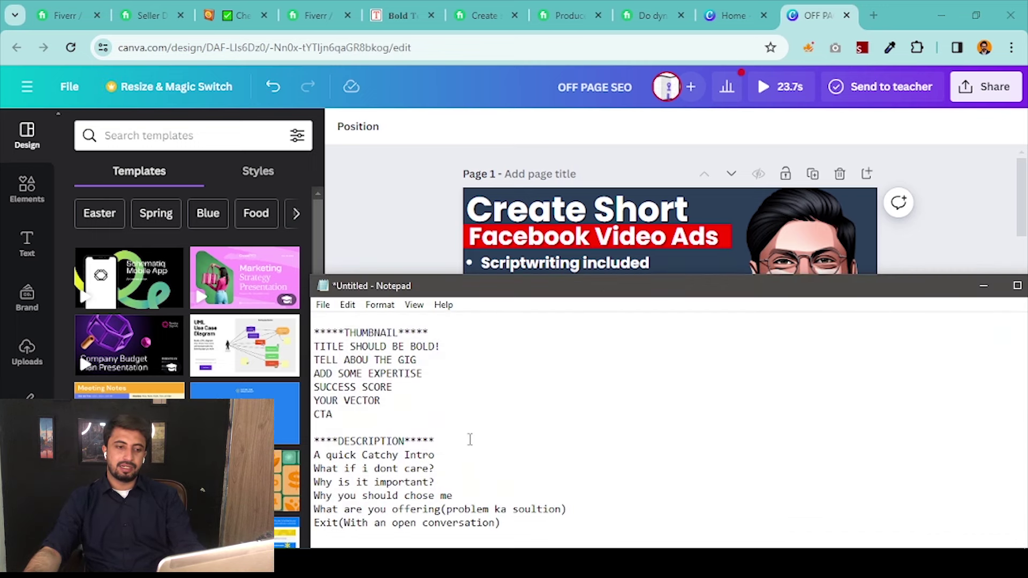
scroll(470, 440, "up", 4)
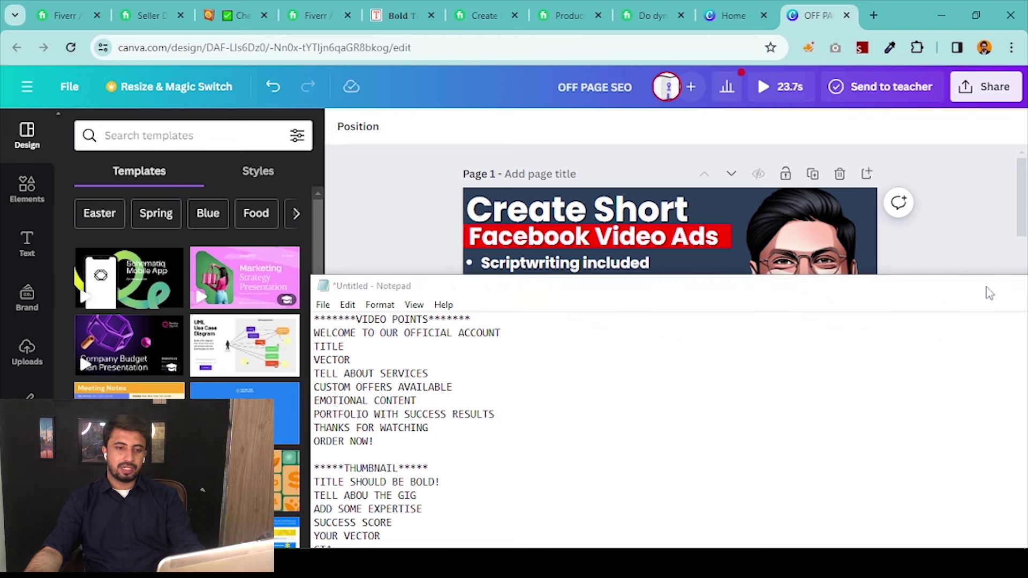
left_click(984, 288)
Change the background of the page 3 T-shirt Design slide to the steel blue of the portrait's jacket
scroll(872, 276, "down", 5)
scroll(873, 276, "up", 4)
scroll(873, 281, "up", 1)
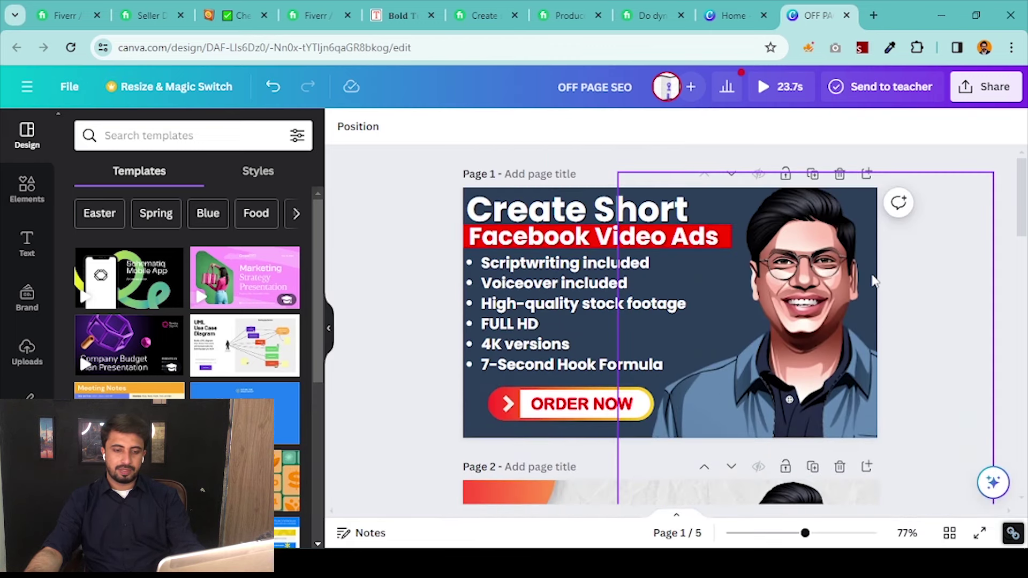
scroll(873, 283, "down", 4)
scroll(873, 286, "up", 1)
scroll(542, 280, "down", 1)
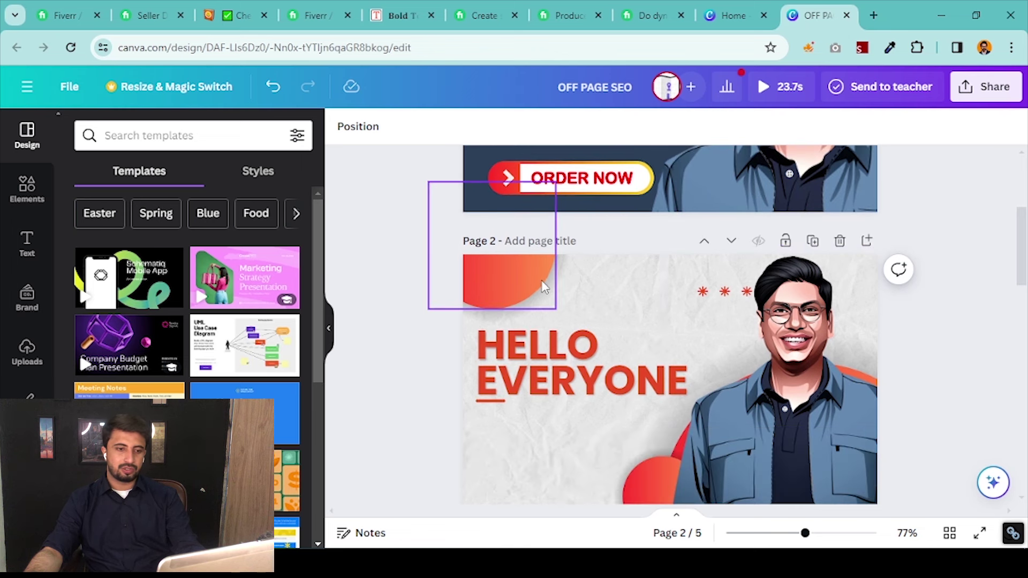
scroll(659, 285, "down", 5)
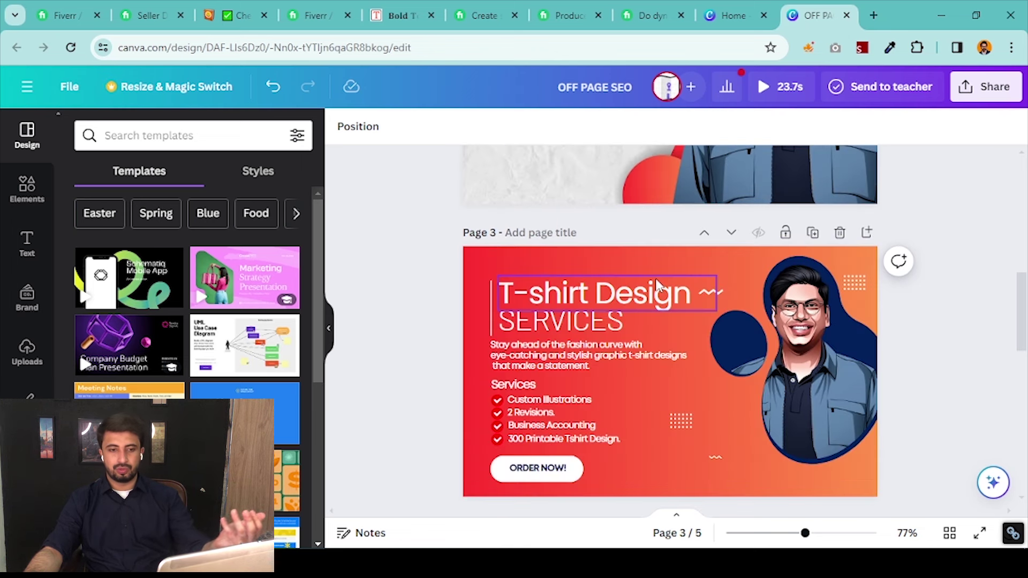
left_click(661, 263)
left_click(342, 126)
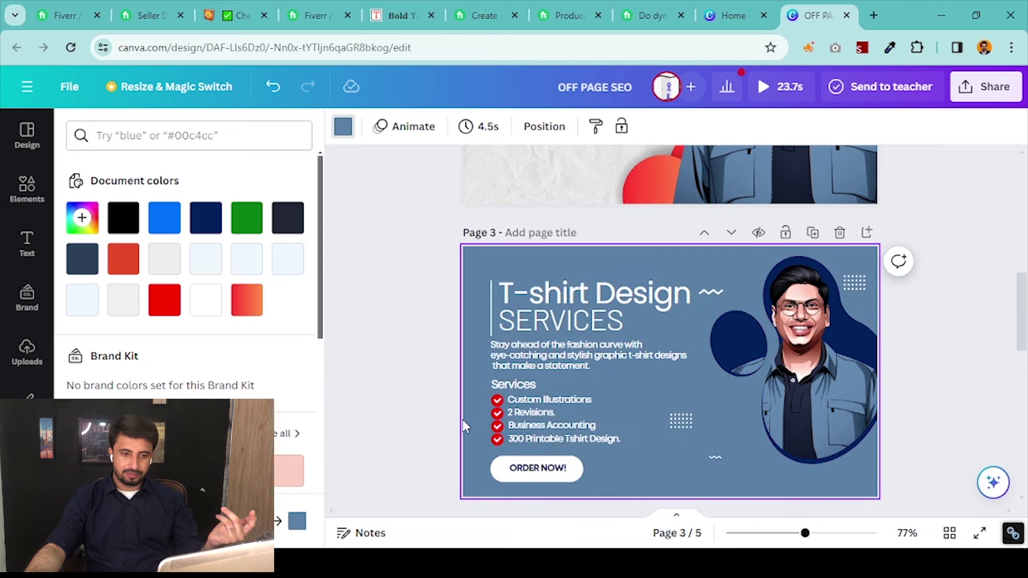
Recolour page 2's upper corner circle navy blue and the small circle beside the portrait dark slate blue
scroll(503, 321, "up", 4)
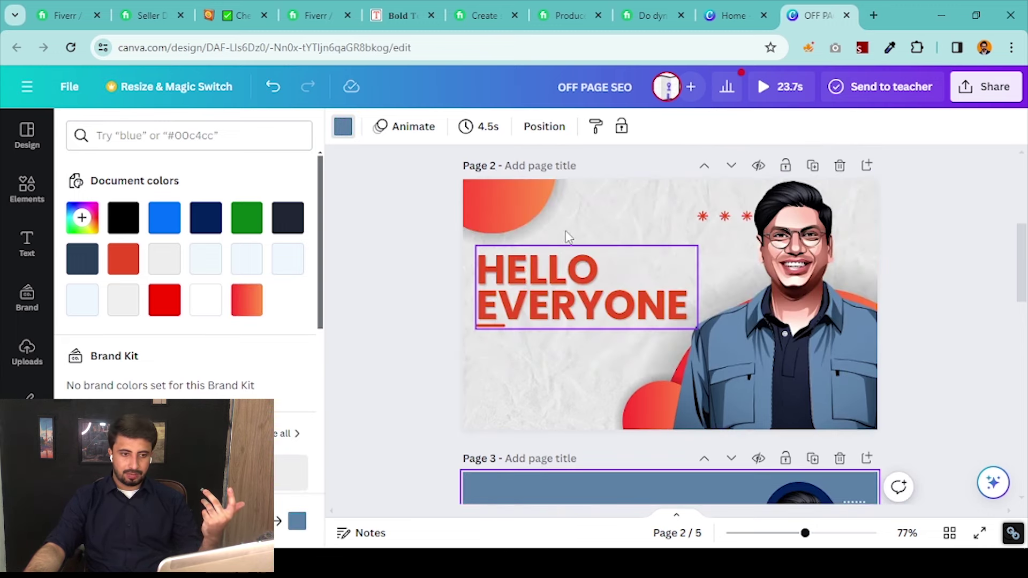
left_click(510, 206)
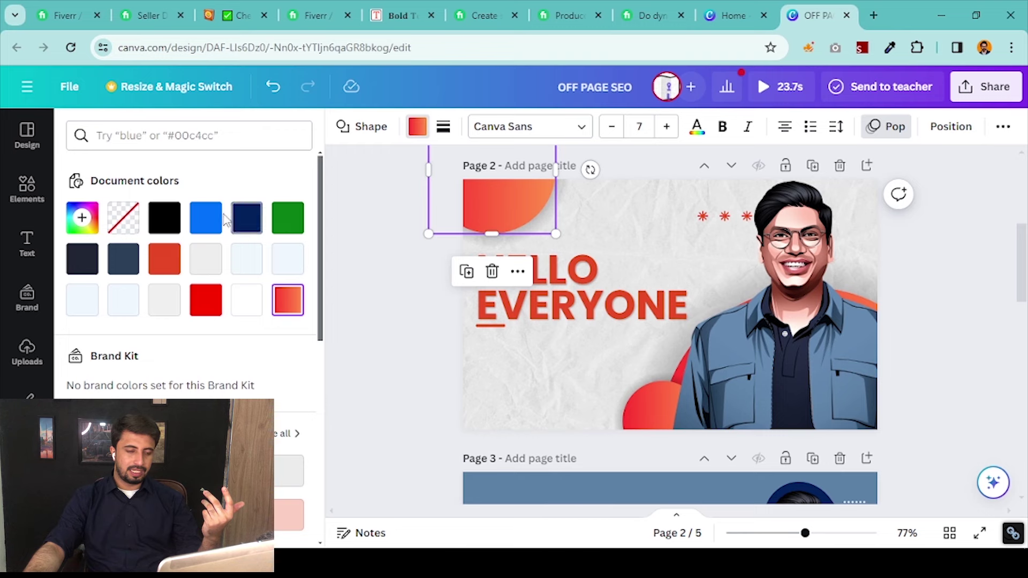
left_click(246, 217)
left_click(664, 404)
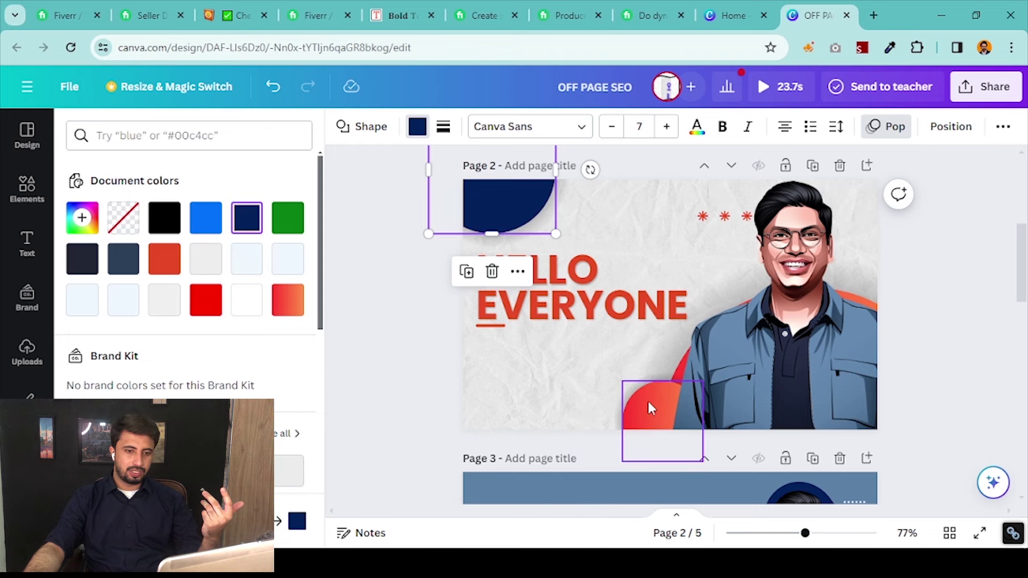
left_click(123, 260)
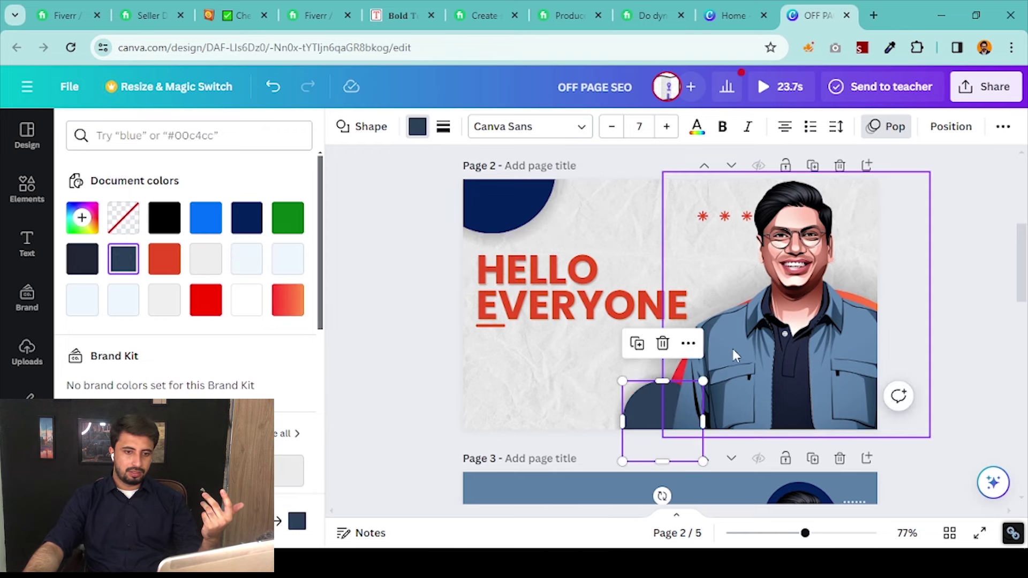
Move the page 2 portrait aside, recolour the large circle behind it steel blue, and move the portrait back over it
left_click(867, 305)
left_click_drag(868, 304, 761, 312)
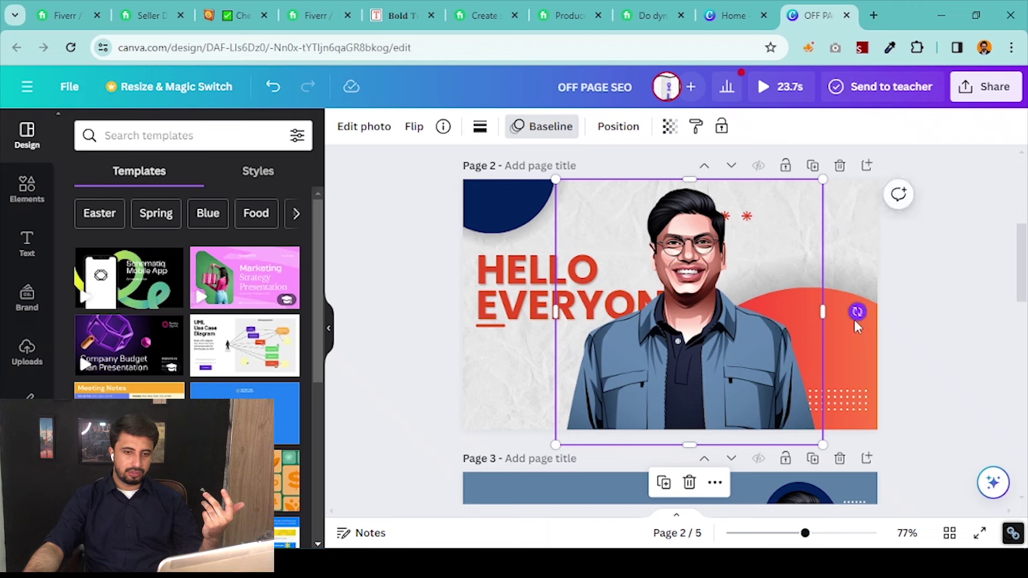
left_click(852, 292)
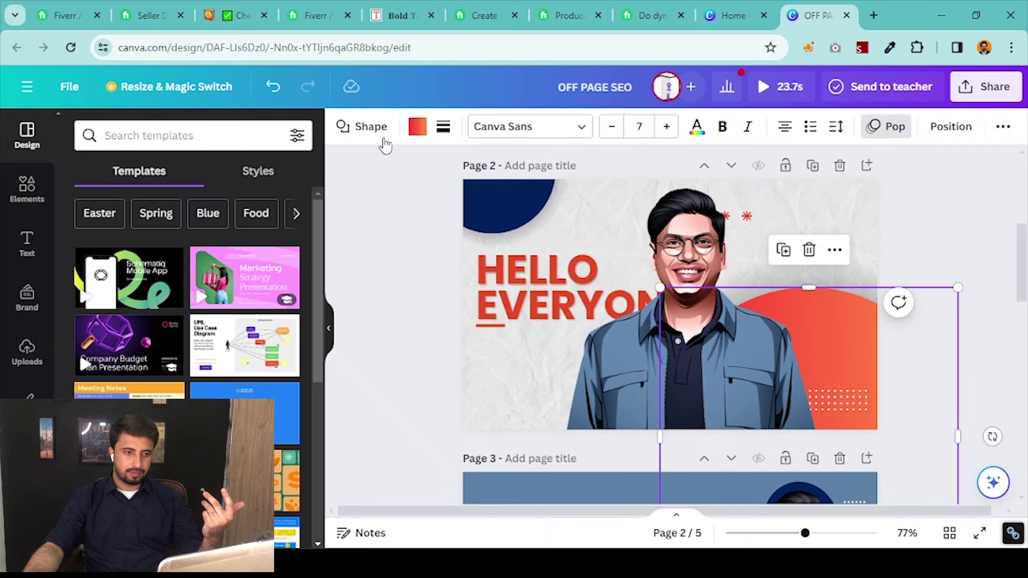
left_click(417, 127)
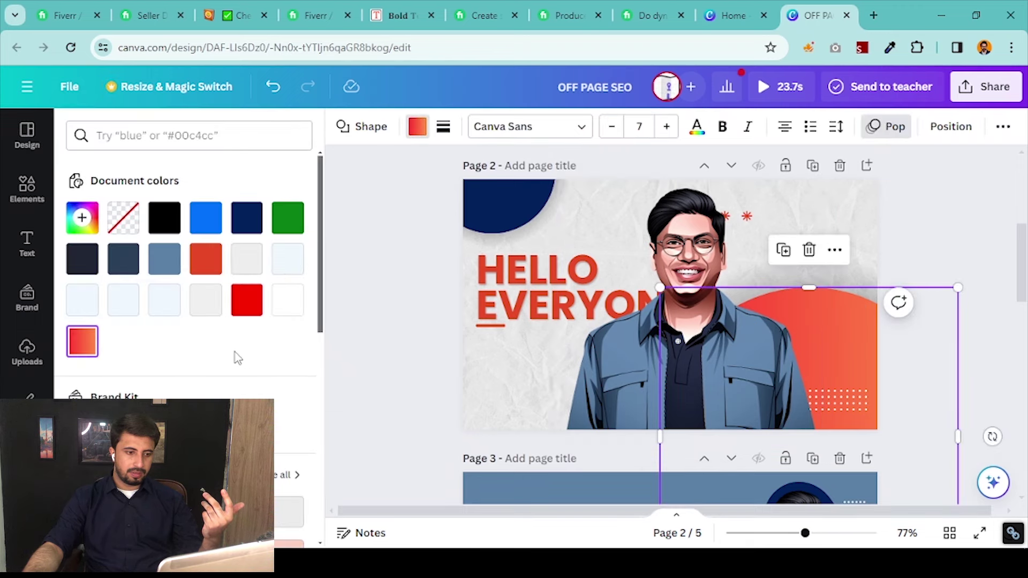
scroll(238, 359, "down", 2)
left_click(123, 183)
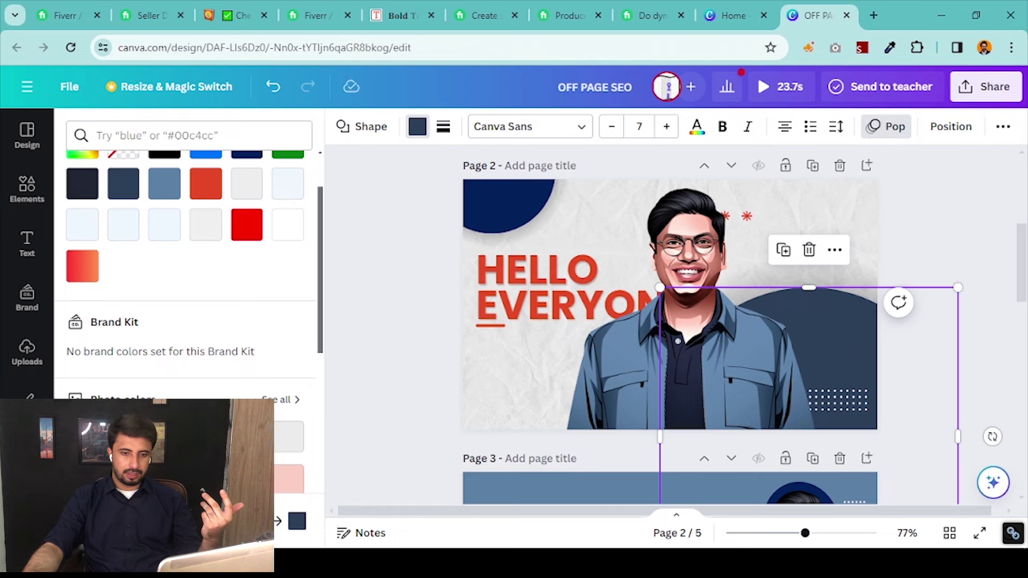
left_click(165, 184)
left_click_drag(709, 335, 822, 327)
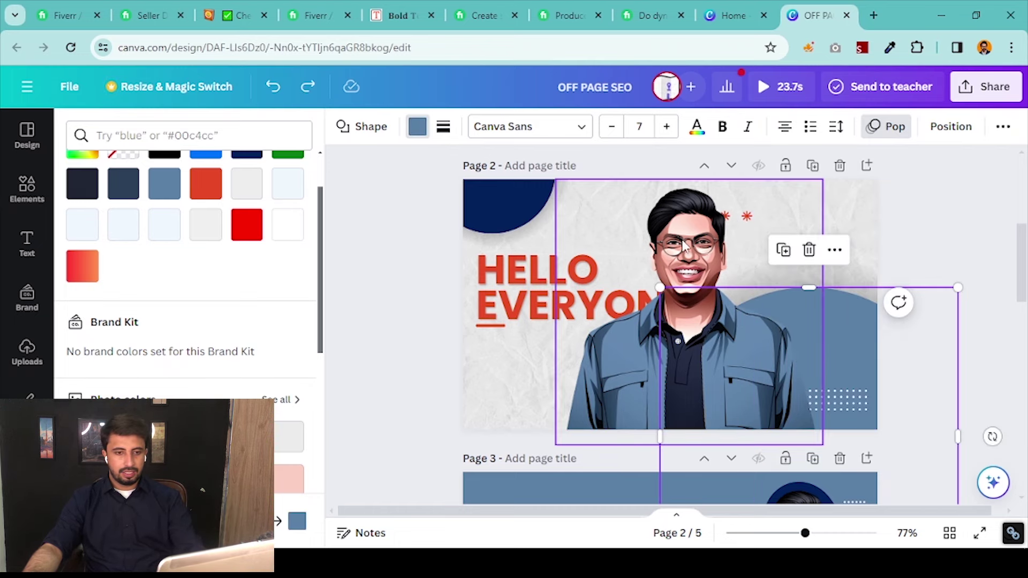
left_click_drag(681, 239, 772, 236)
Replace the "HELLO EVERYONE" headline on page 2 with "WELCOME TO" on two lines
left_click(543, 318)
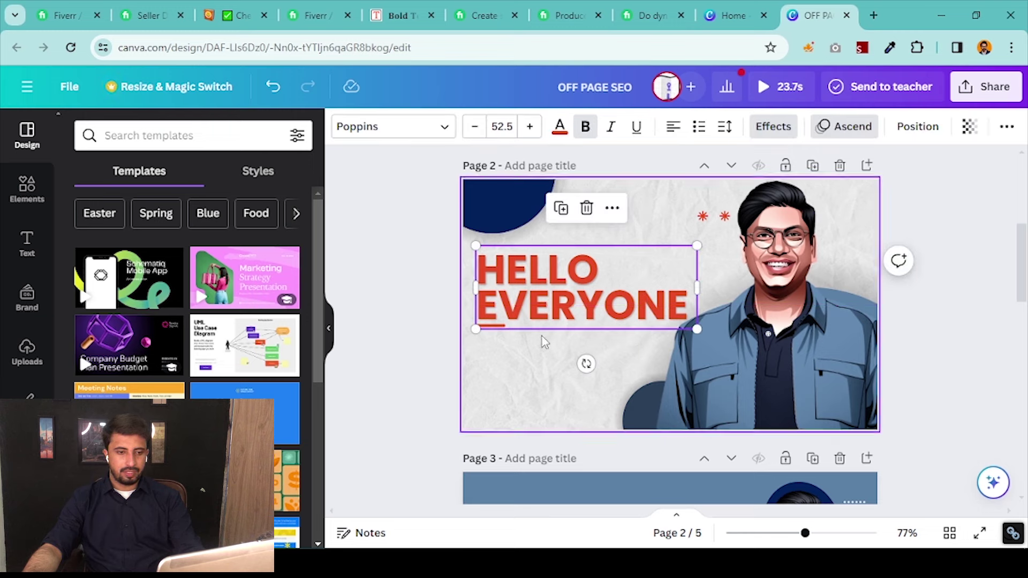
double_click(562, 289)
type("WELCOME")
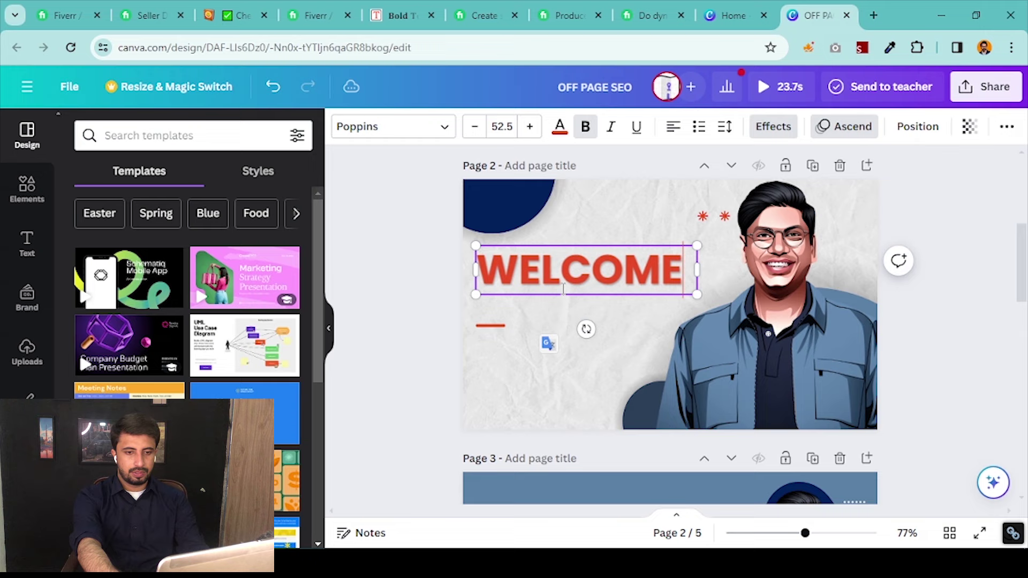
key("Return")
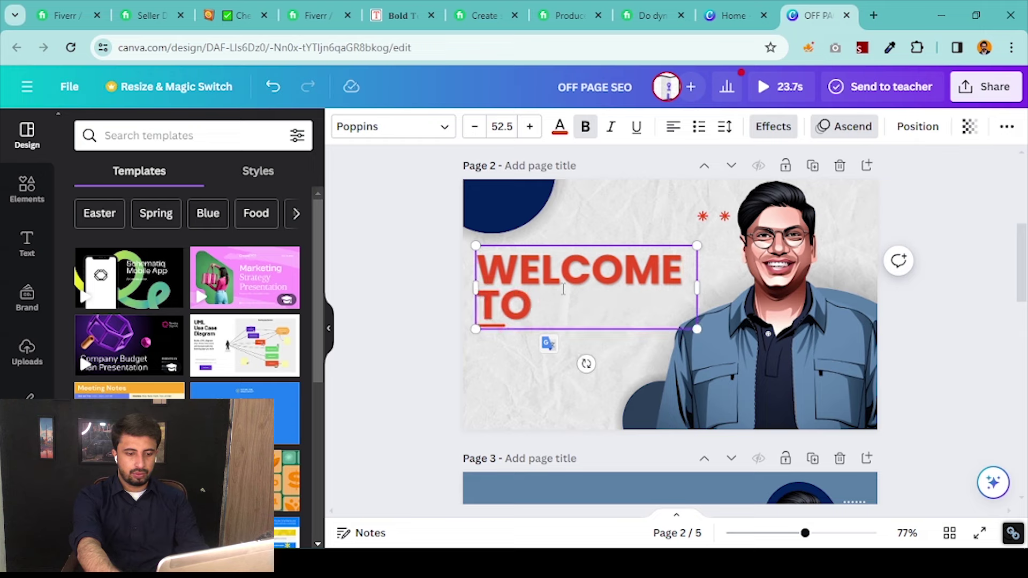
type("TO FB")
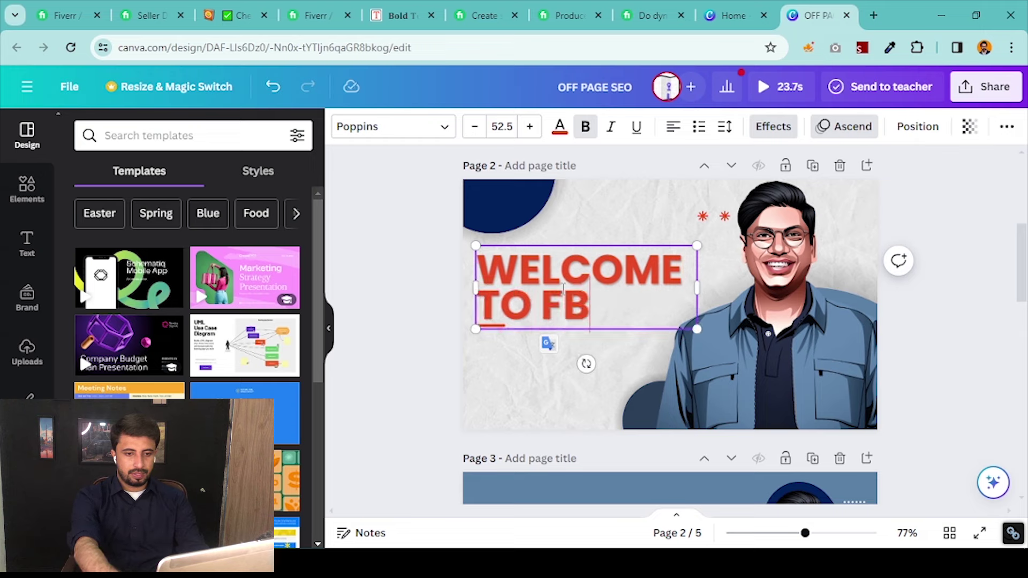
type(" ADS")
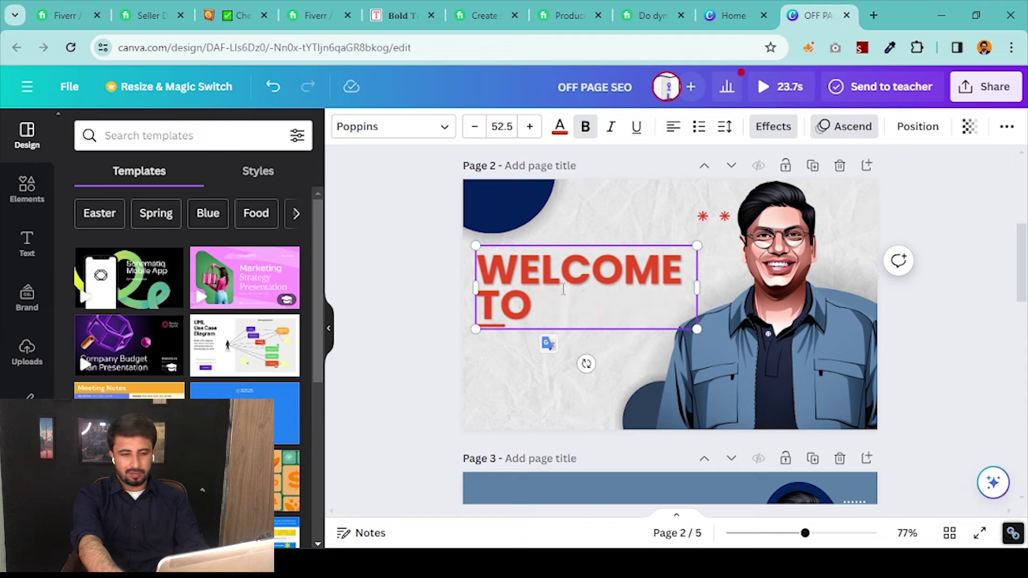
key("ctrl+a")
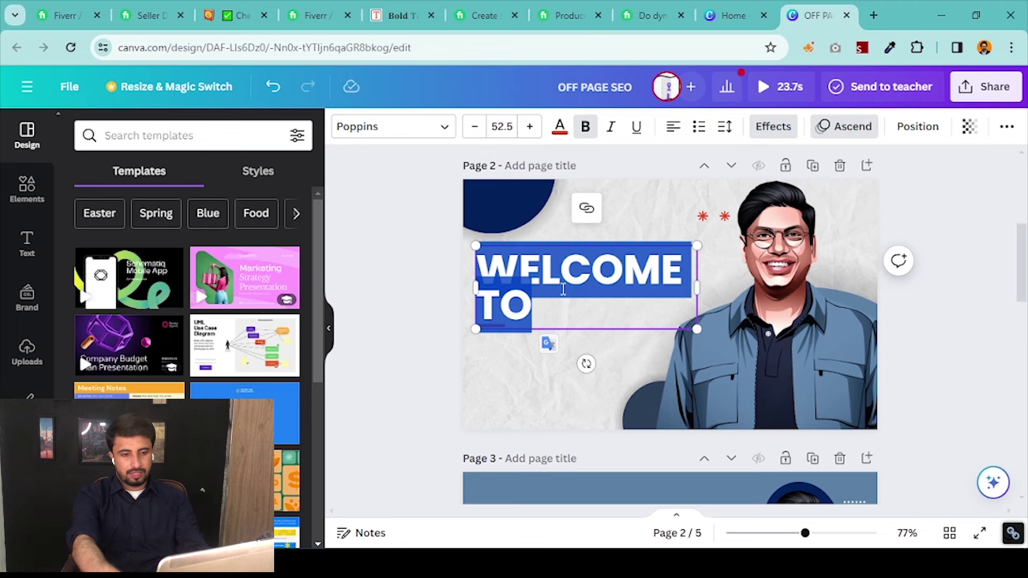
key("alt+Tab")
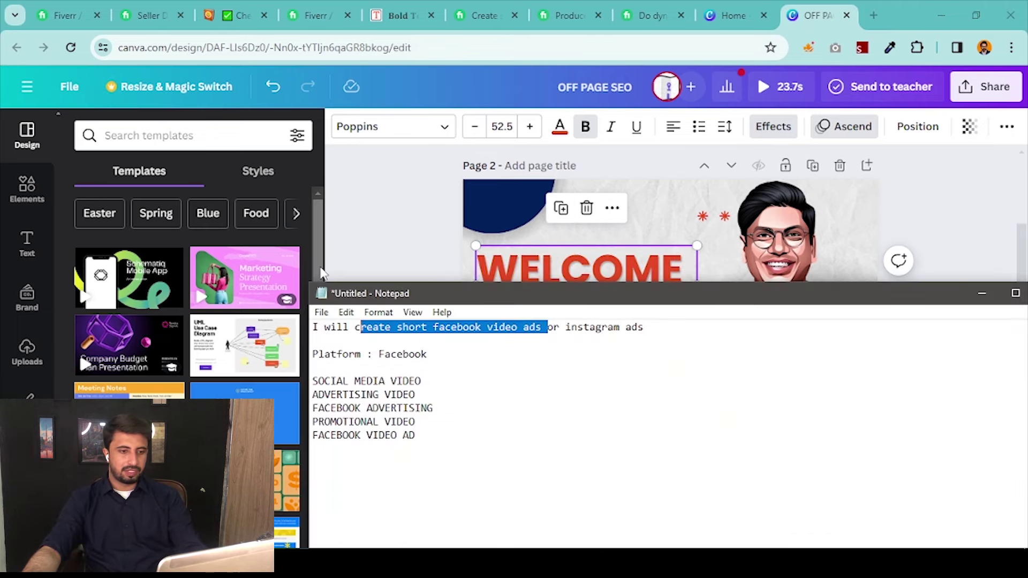
left_click(393, 364)
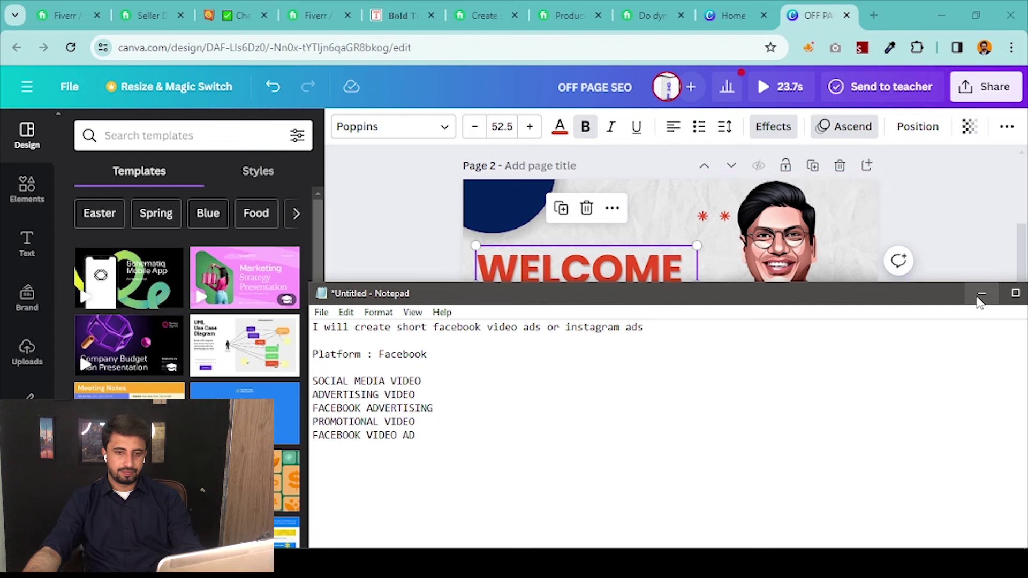
left_click(983, 292)
Add "BLUEBIRD" as a third line to the "WELCOME TO" headline on page 2
double_click(632, 306)
left_click(617, 311)
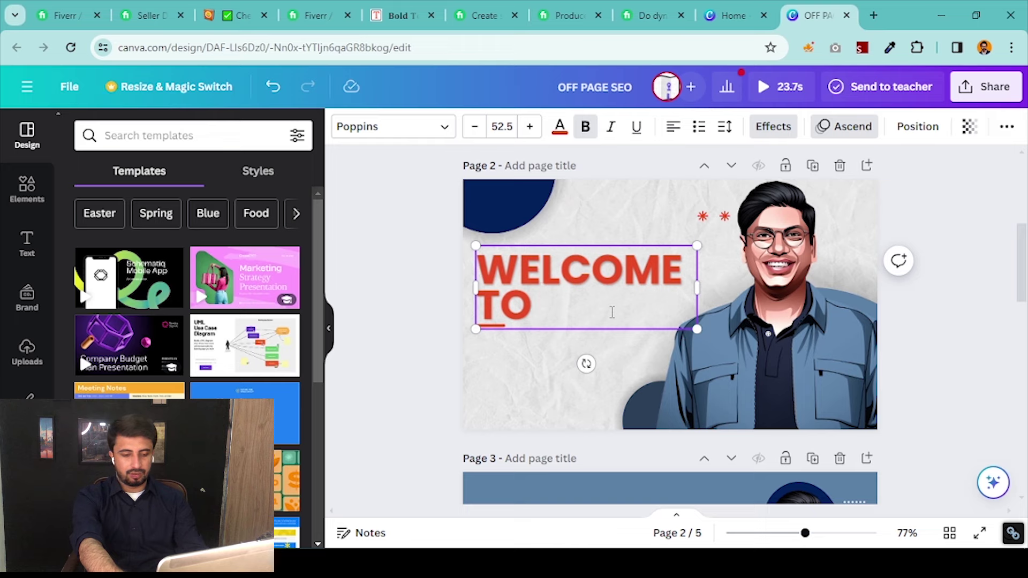
type("BLUEBIR")
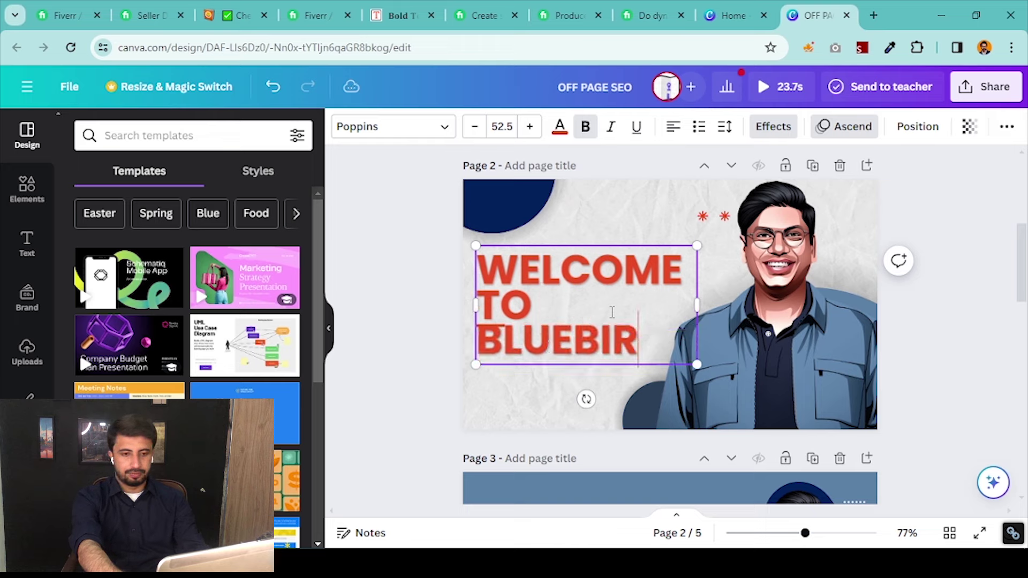
type("D")
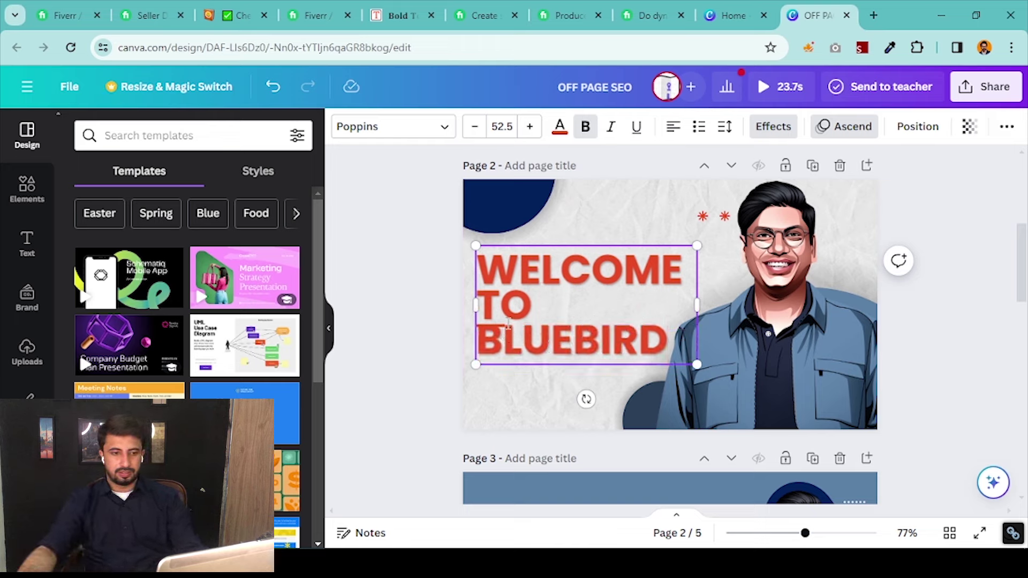
left_click_drag(477, 337, 668, 338)
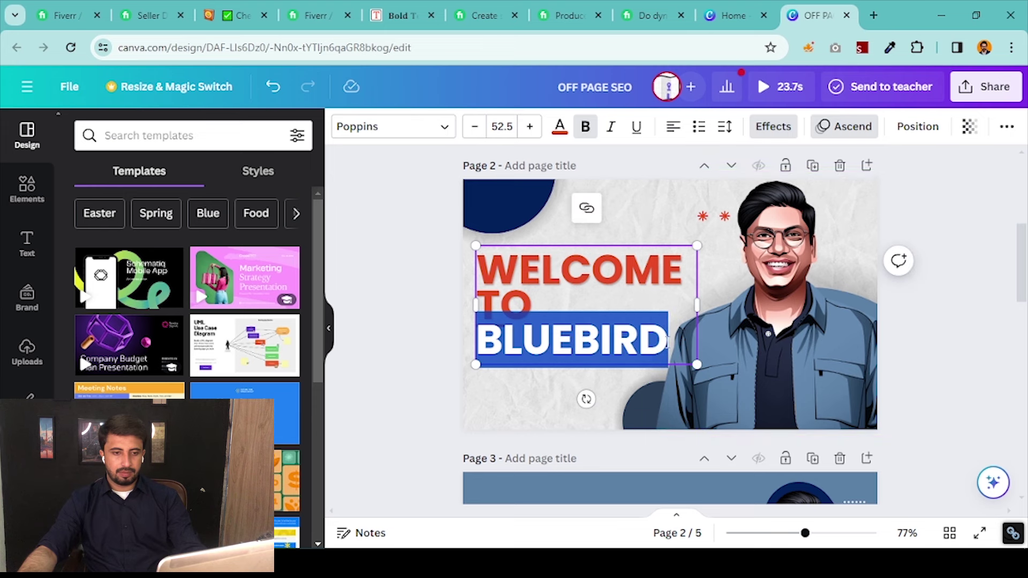
Replace the page 3 headline "T-shirt Design" with "short facebook video ads" copied from the gig title in the Notepad notes
scroll(554, 246, "down", 5)
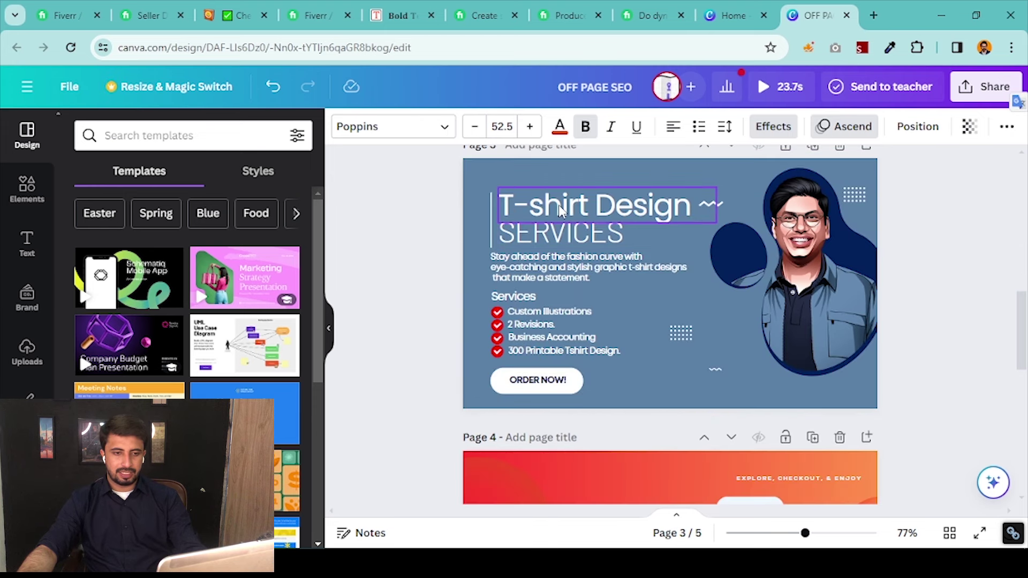
left_click(558, 205)
key("ctrl+a")
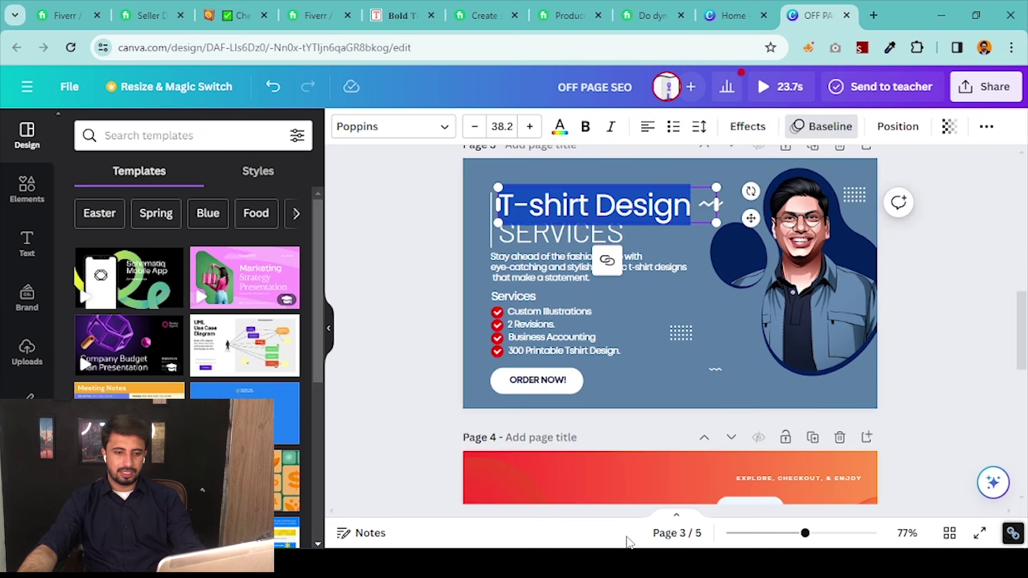
key("alt+Tab")
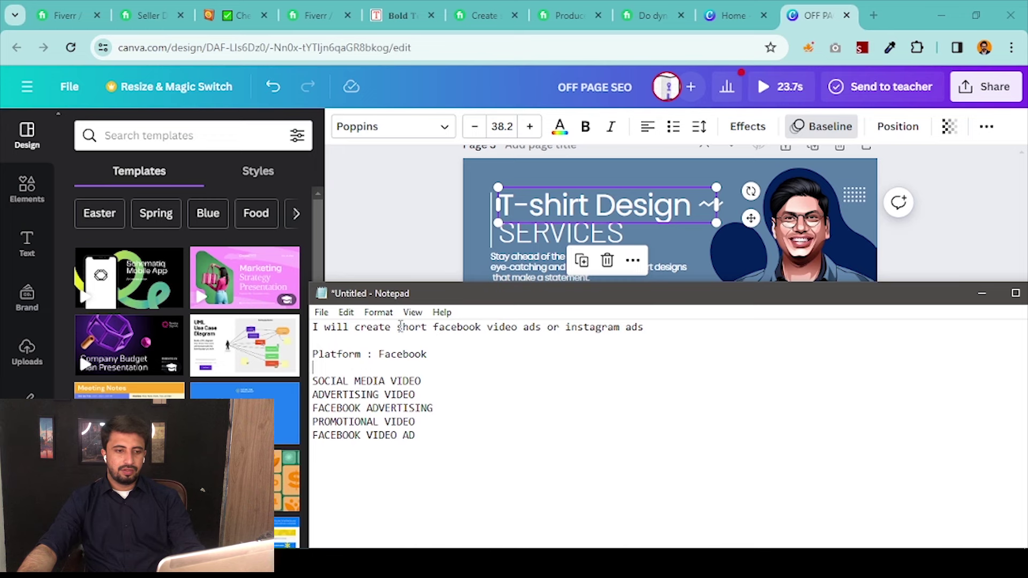
left_click_drag(397, 327, 500, 326)
key("ctrl+c")
key("alt+Tab")
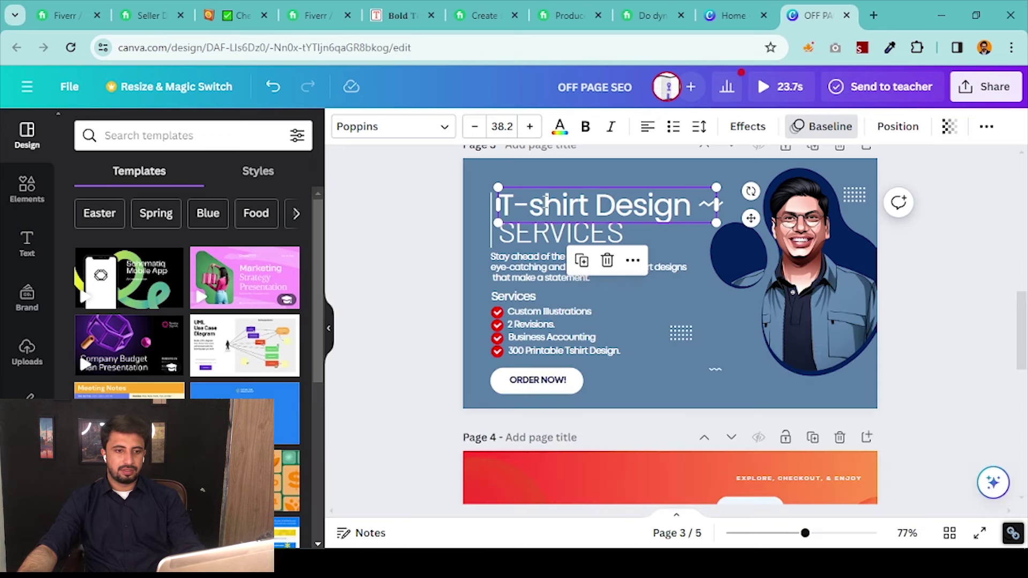
key("ctrl+v")
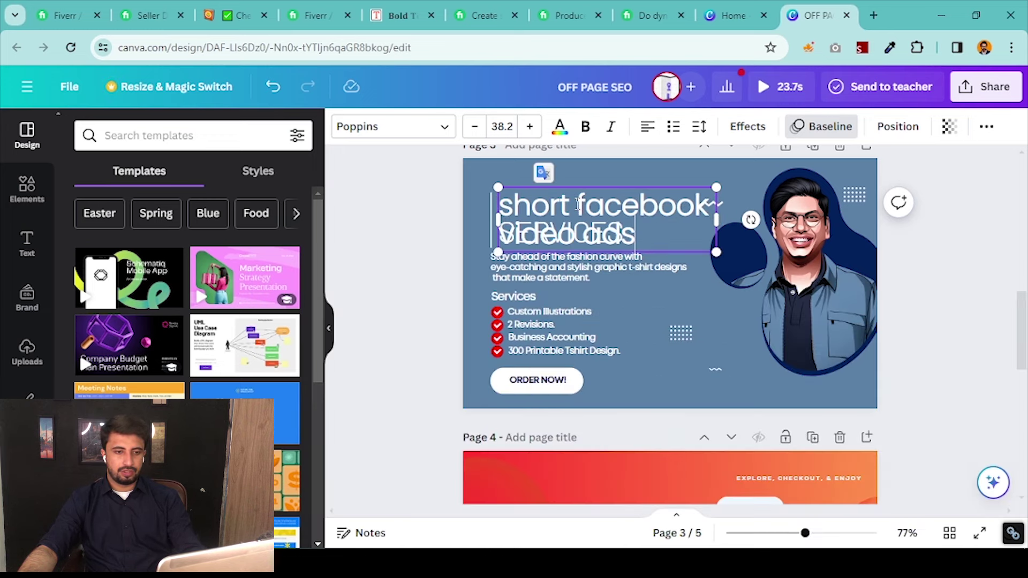
Delete the word "short" from the page 3 headline so it reads "facebook video ads"
left_click_drag(576, 204, 552, 206)
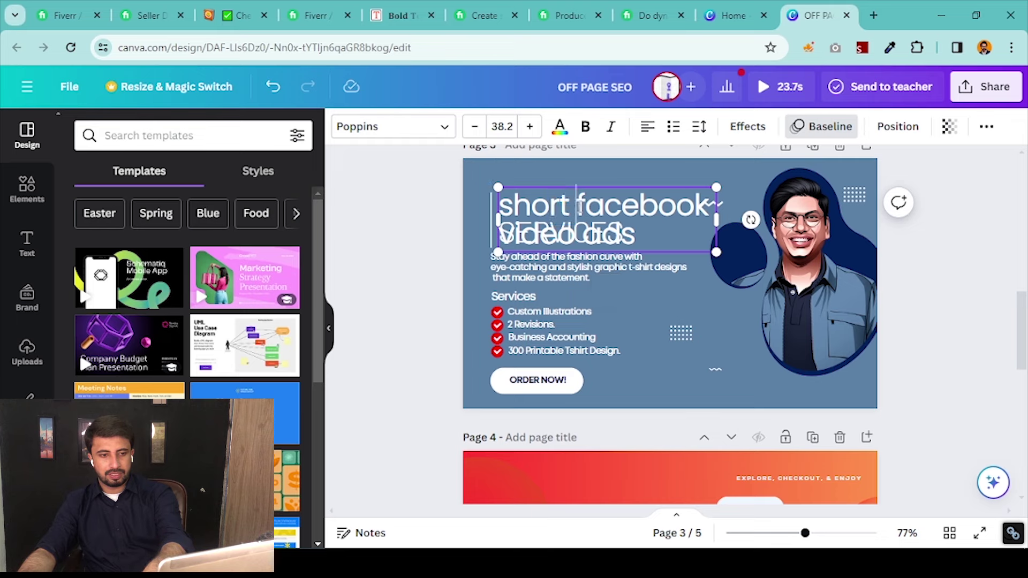
key("BackSpace")
key("BackSpace")
key("BackSpace")
key("BackSpace")
key("BackSpace")
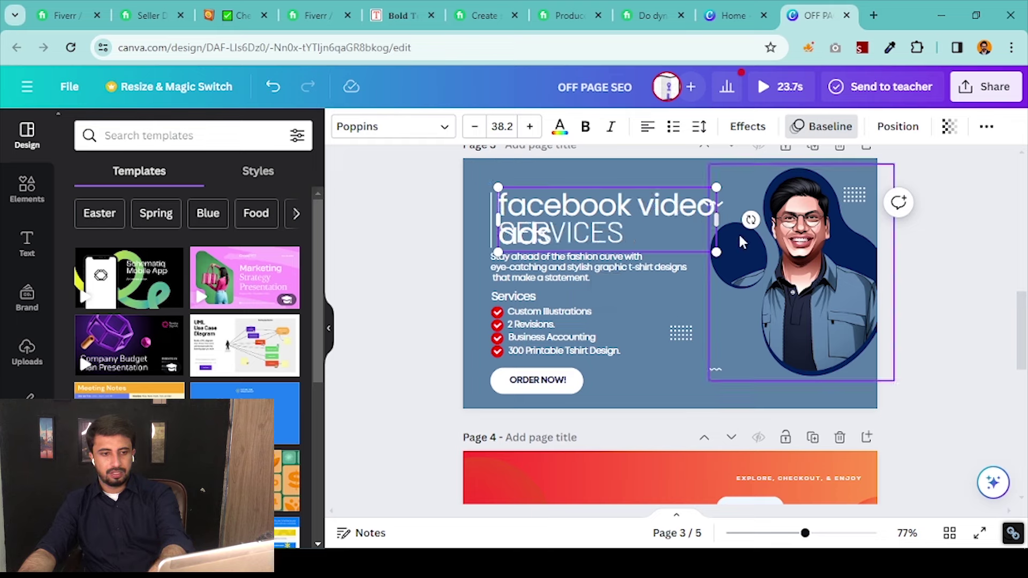
Reduce the page 3 headline's font size to 24.2 to fit it on one line above "SERVICES"
left_click(474, 127)
left_click(475, 127)
left_click(474, 127)
left_click(475, 126)
left_click(475, 127)
left_click(475, 126)
left_click(474, 127)
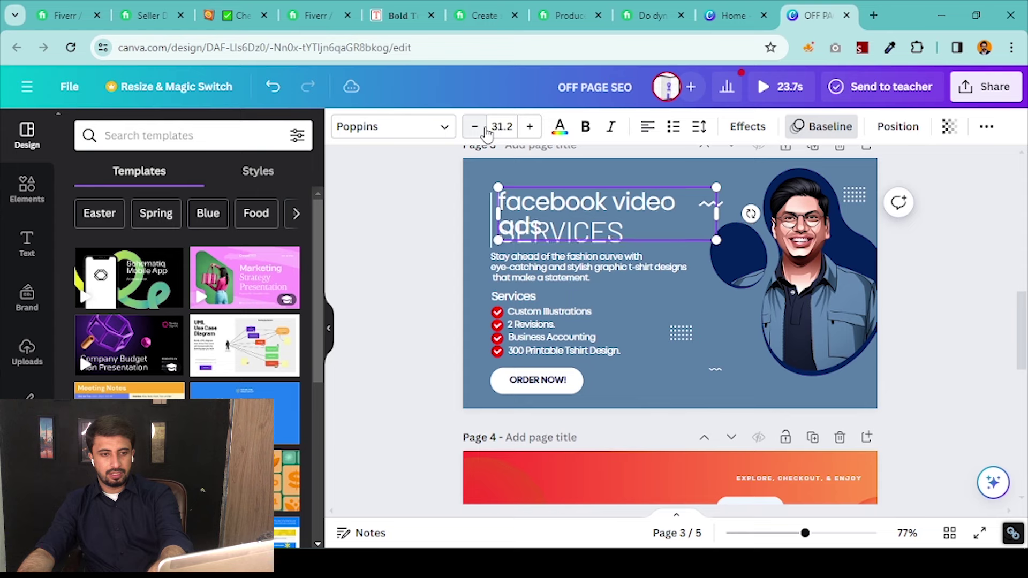
left_click(474, 126)
left_click(484, 129)
left_click(484, 128)
left_click(484, 128)
left_click(484, 129)
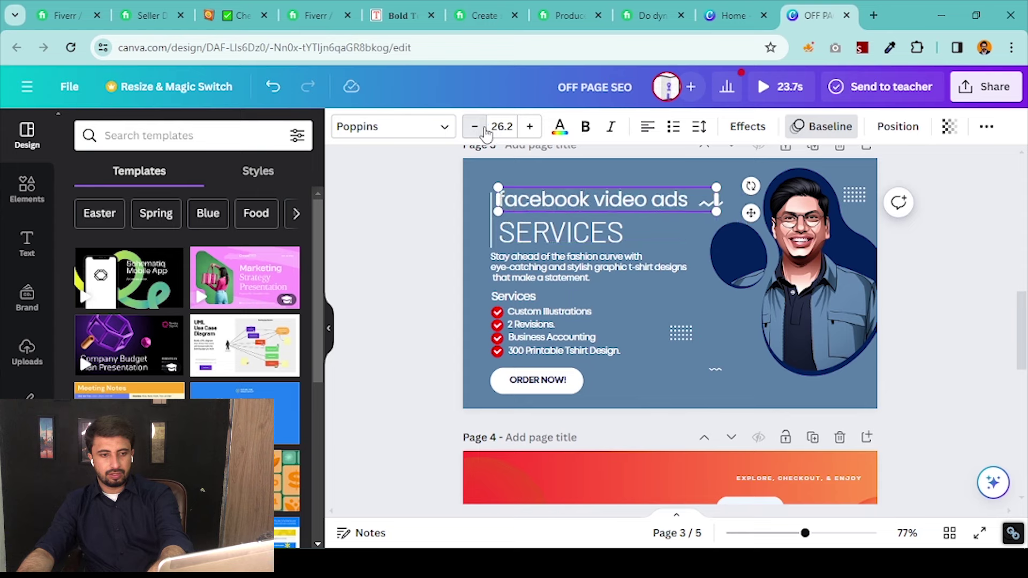
left_click(484, 129)
left_click(484, 128)
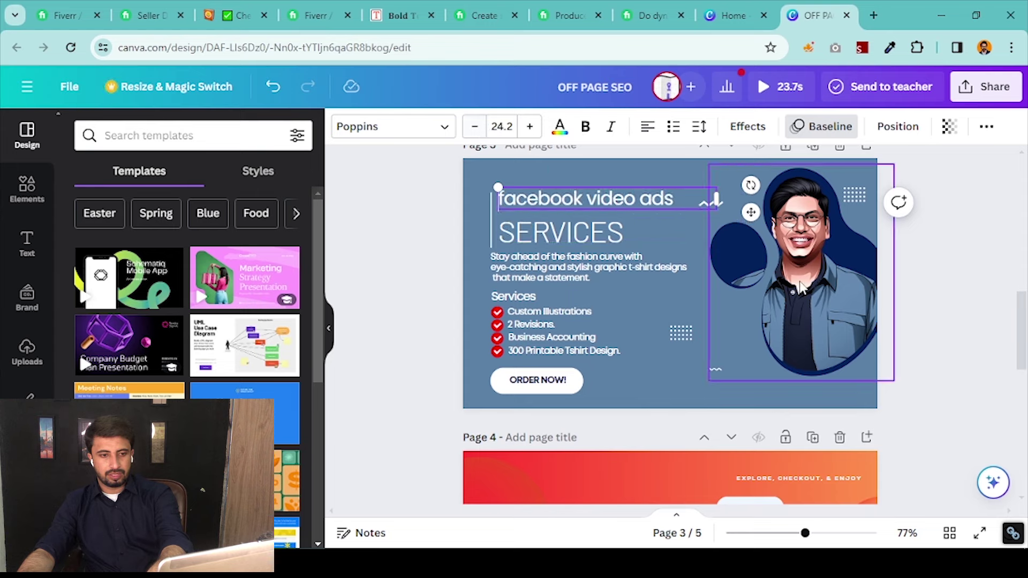
Enlarge the page 3 "facebook video ads" headline to font size 28.2
left_click(696, 174)
left_click(717, 202)
left_click(701, 226)
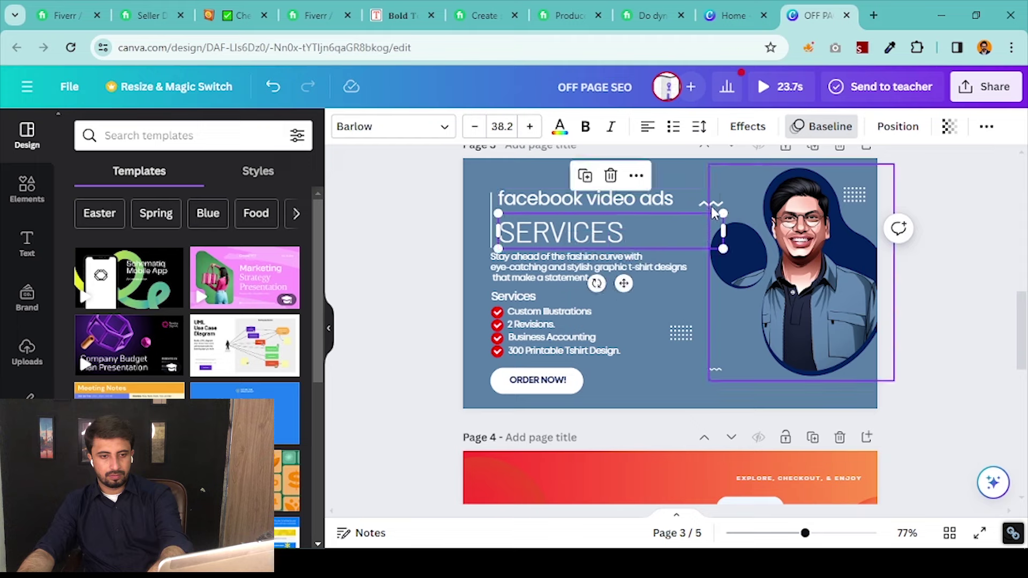
left_click(734, 199)
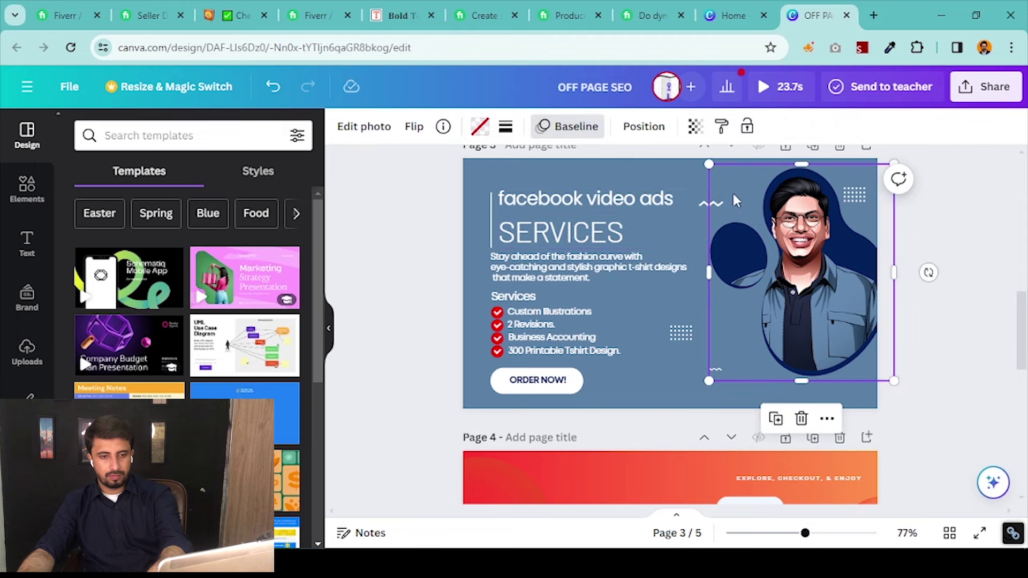
left_click(703, 203)
left_click(530, 127)
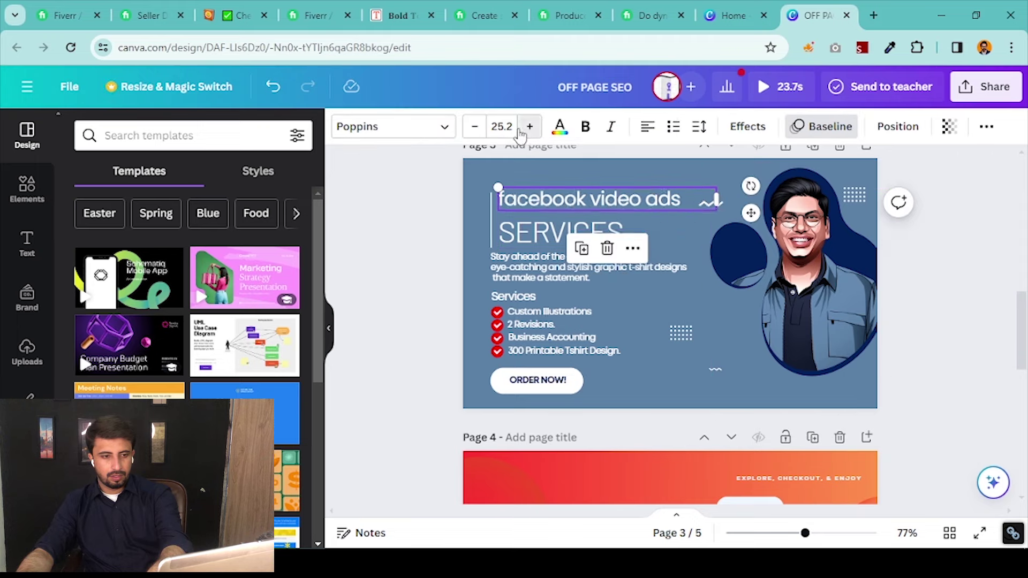
left_click(530, 127)
left_click(530, 127)
left_click(530, 127)
Shorten the page 3 headline to "Facebook ads" by removing "video" and capitalising the first letter
double_click(680, 201)
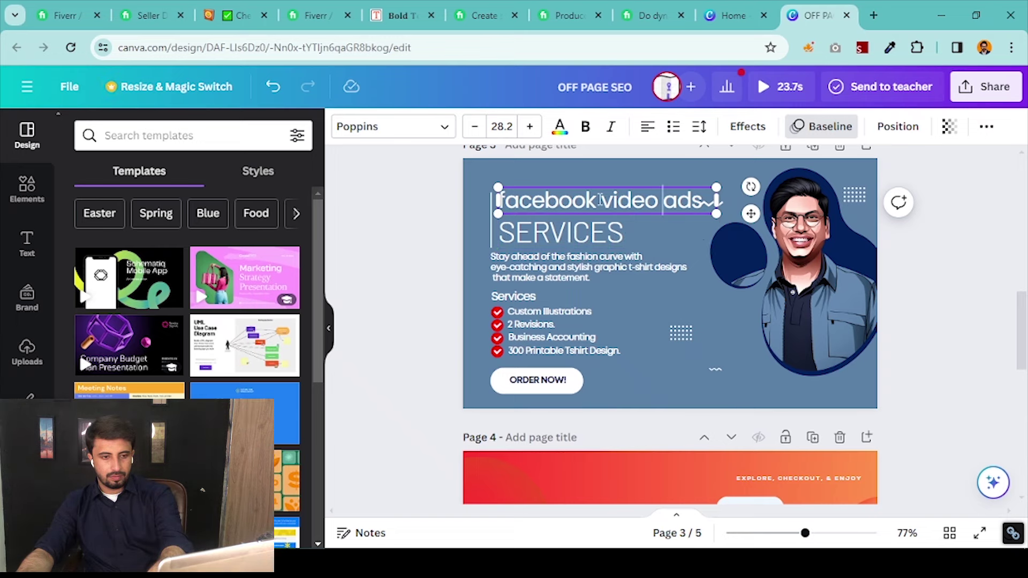
left_click_drag(601, 201, 654, 199)
key("BackSpace")
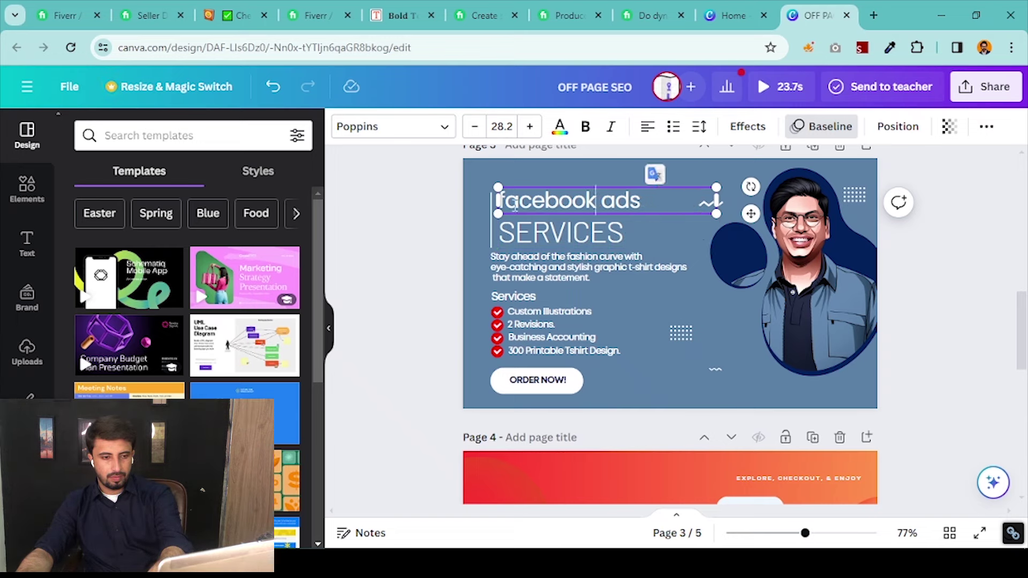
left_click_drag(494, 202, 506, 202)
type("F")
Set the font size of the "Facebook ads" headline on page 3 to 33.2
key("ctrl+a")
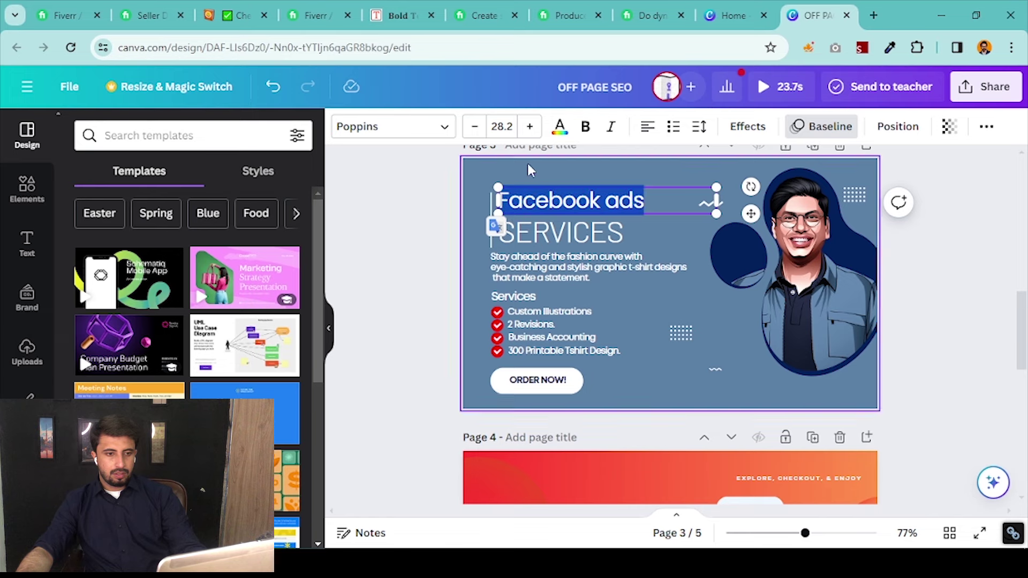
left_click(530, 126)
left_click(530, 126)
left_click(530, 126)
left_click(530, 127)
left_click(530, 127)
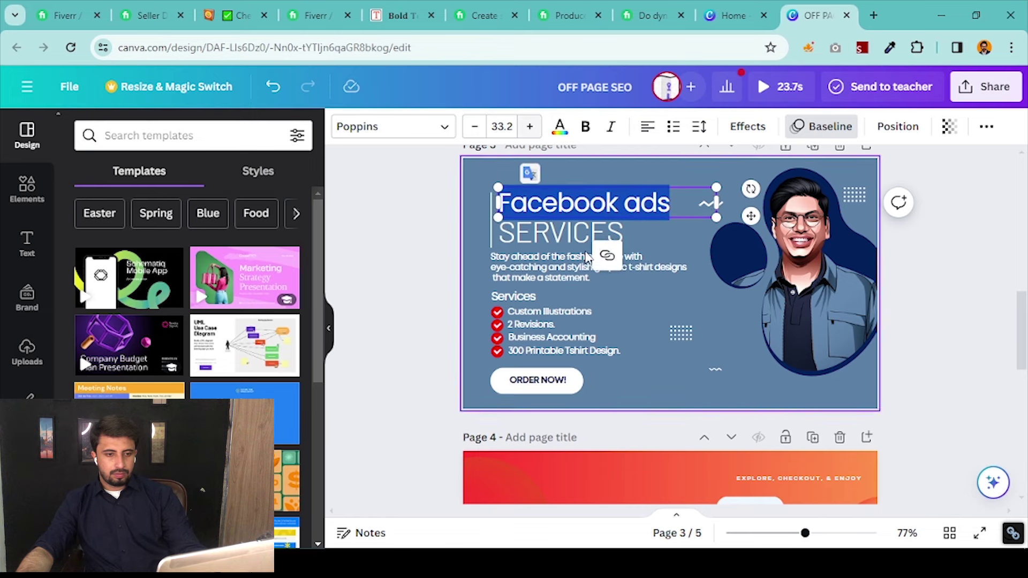
left_click(546, 237)
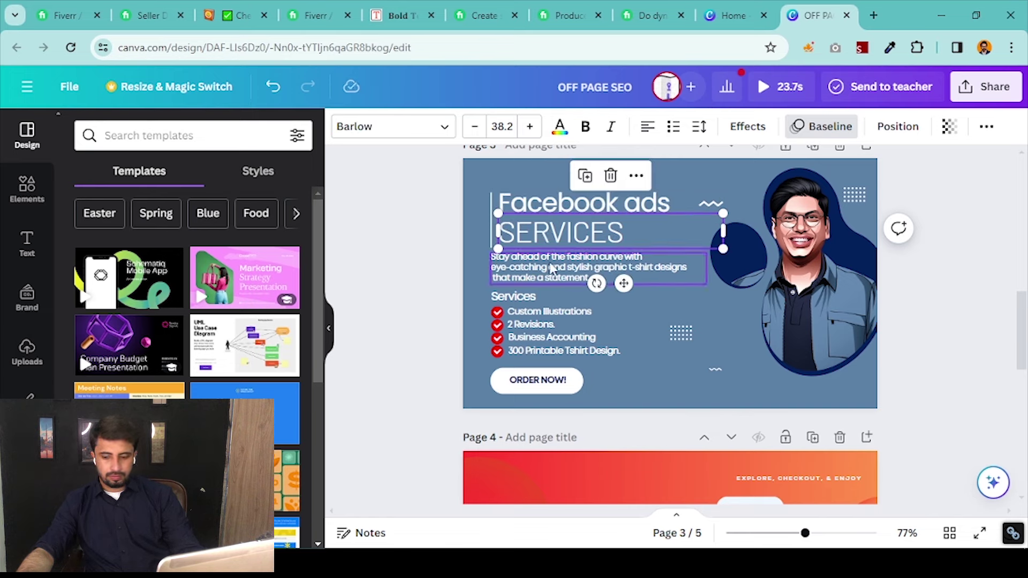
left_click(935, 277)
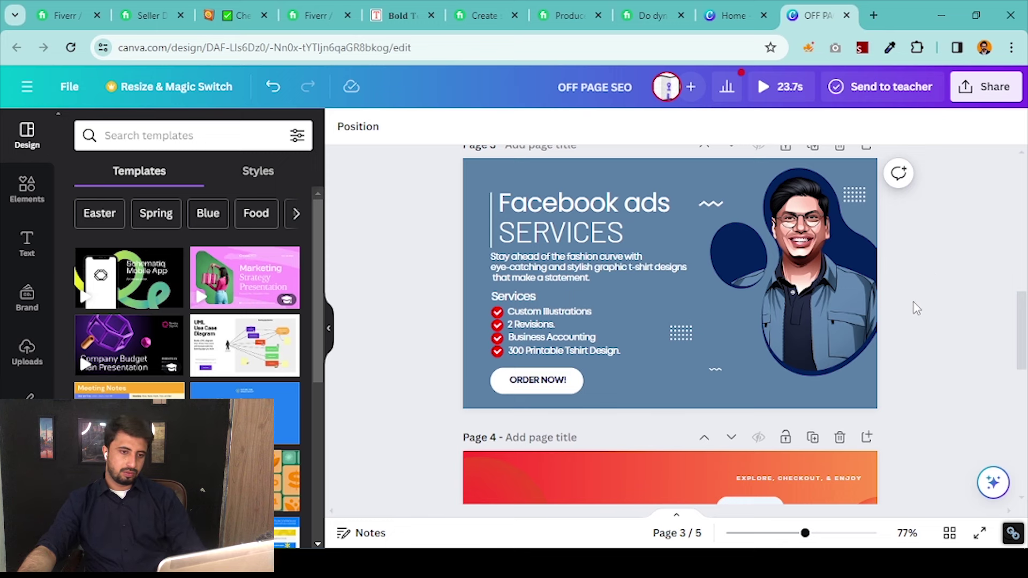
Change the background of the page 4 reviews slide to the steel blue document colour #5c81a6
scroll(791, 345, "down", 5)
left_click(588, 180)
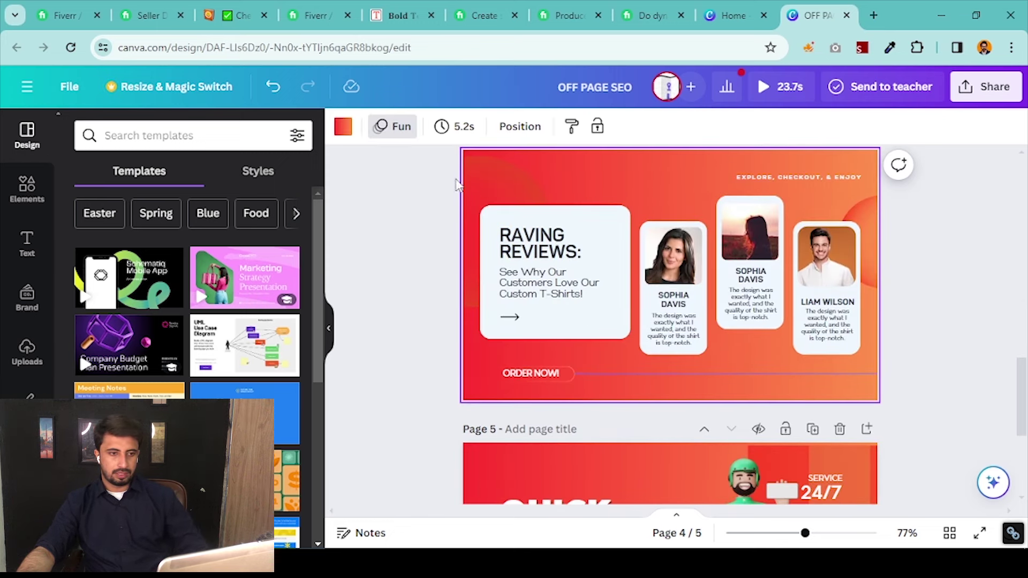
left_click(343, 129)
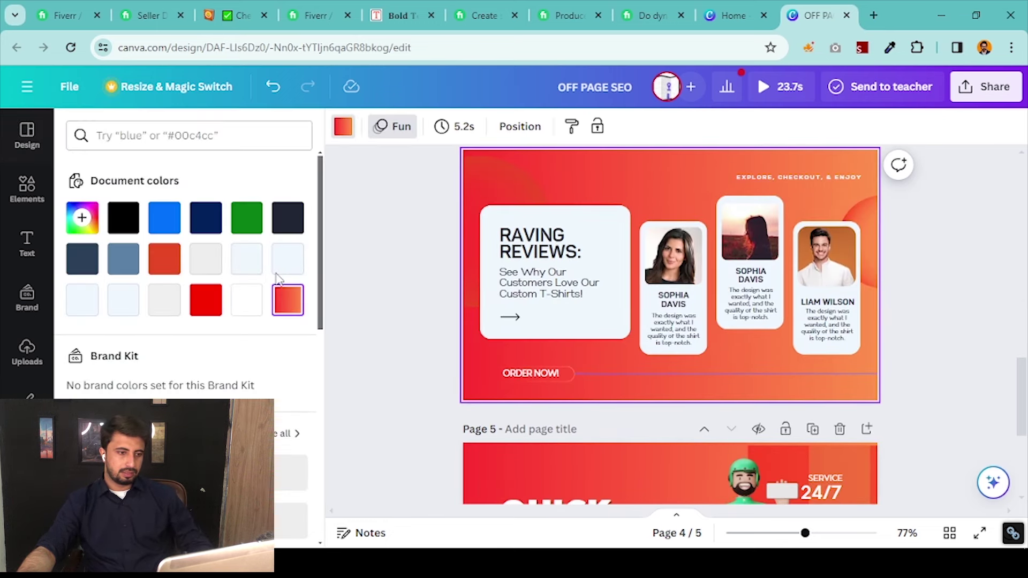
left_click(85, 301)
left_click(123, 259)
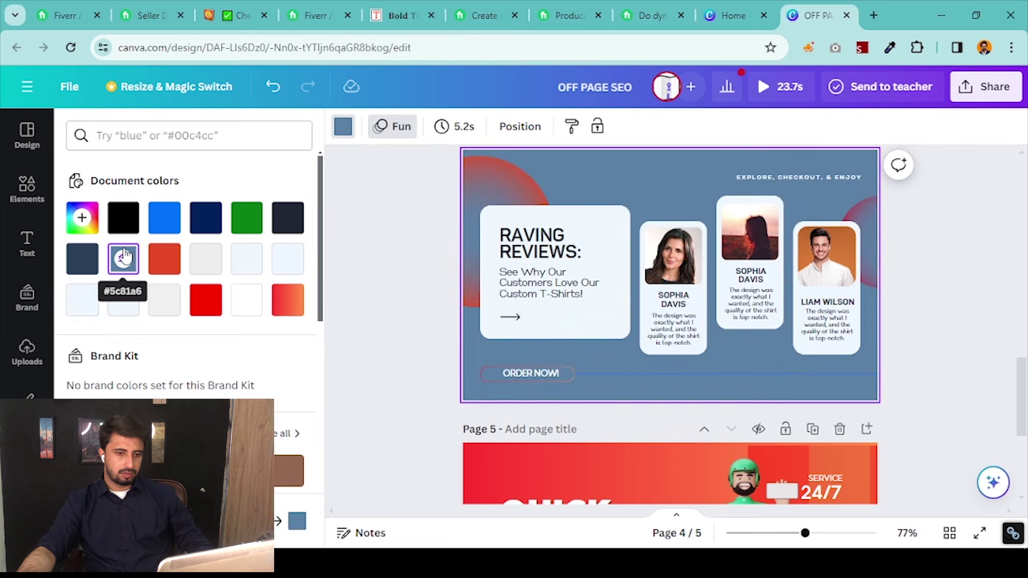
Recolour both red gradient circles on page 4 dark slate blue, #2c405a
left_click(526, 169)
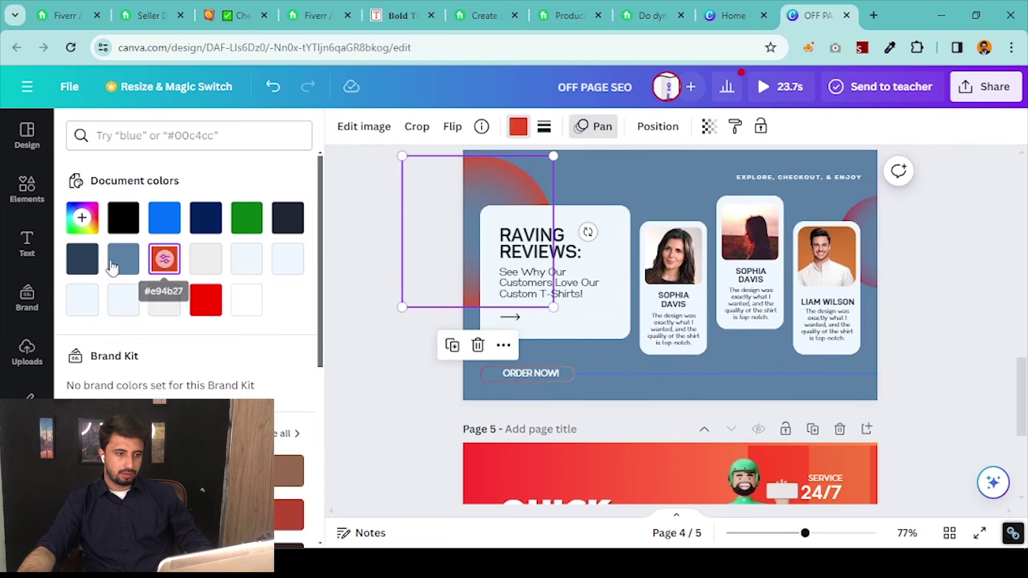
left_click(82, 259)
left_click(847, 225)
left_click(206, 300)
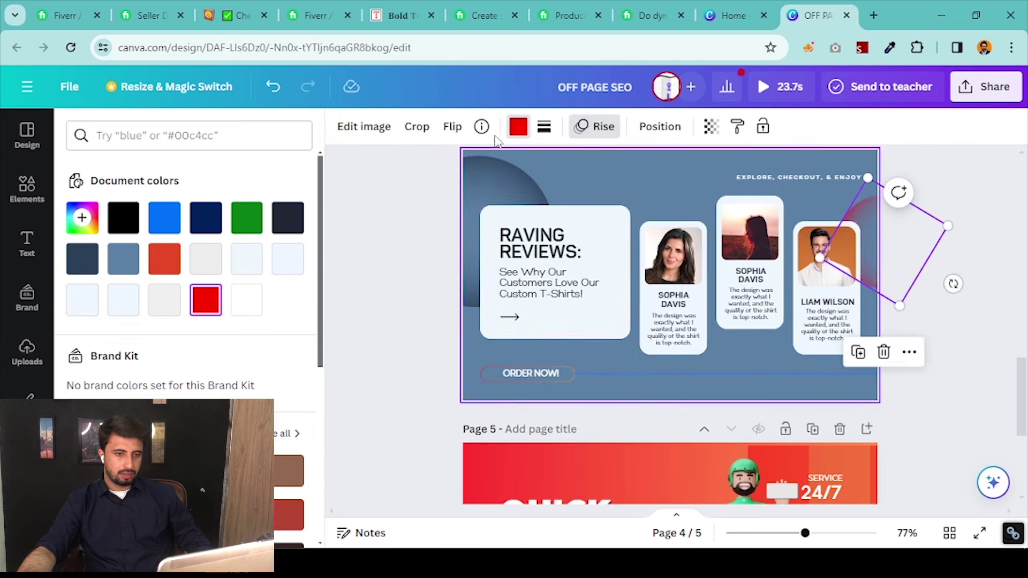
left_click(84, 259)
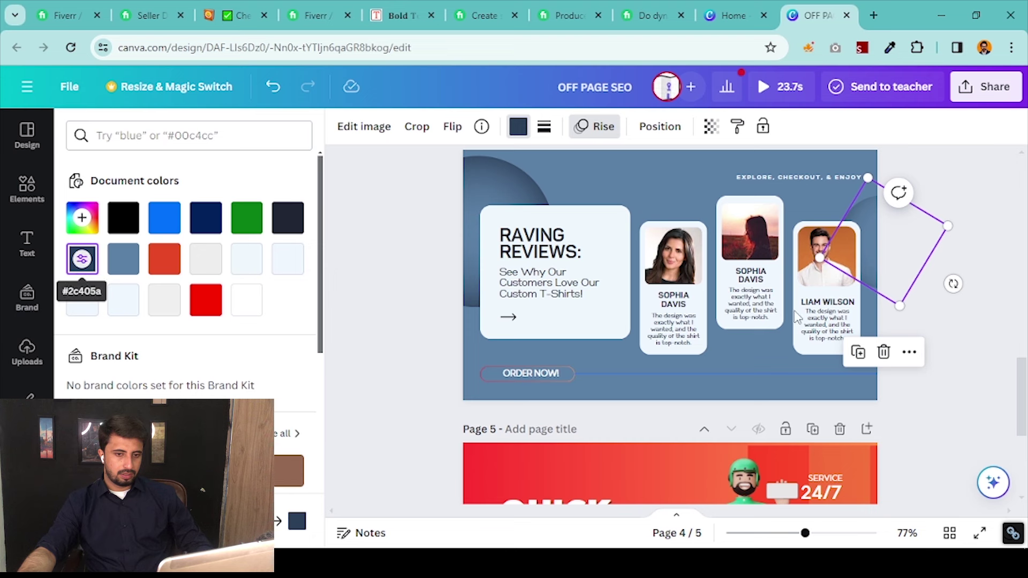
left_click(953, 318)
Change the outline of the "ORDER NOW!" button on page 4 to white, #ffffff
scroll(952, 319, "down", 2)
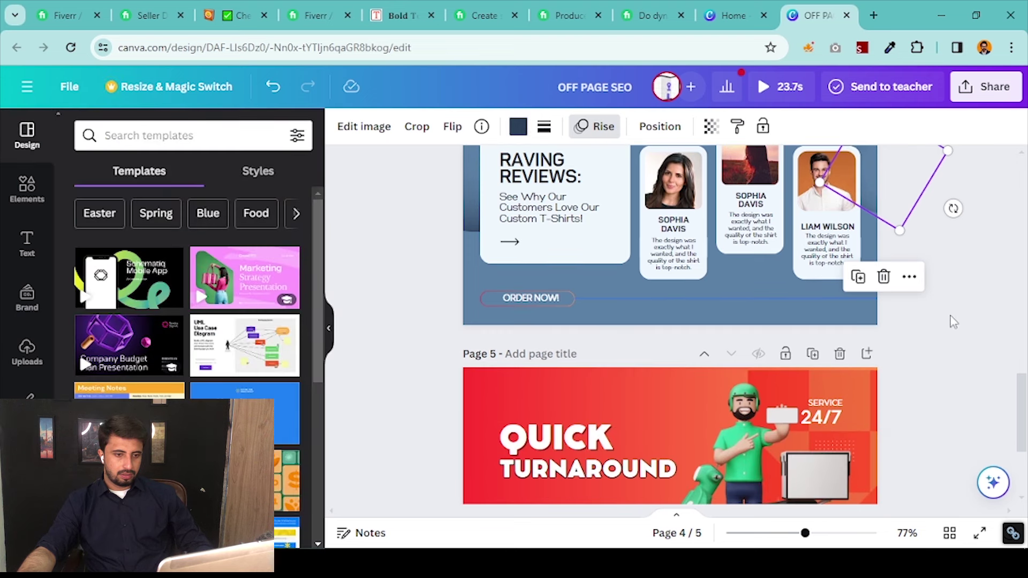
left_click(558, 303)
left_click(485, 303)
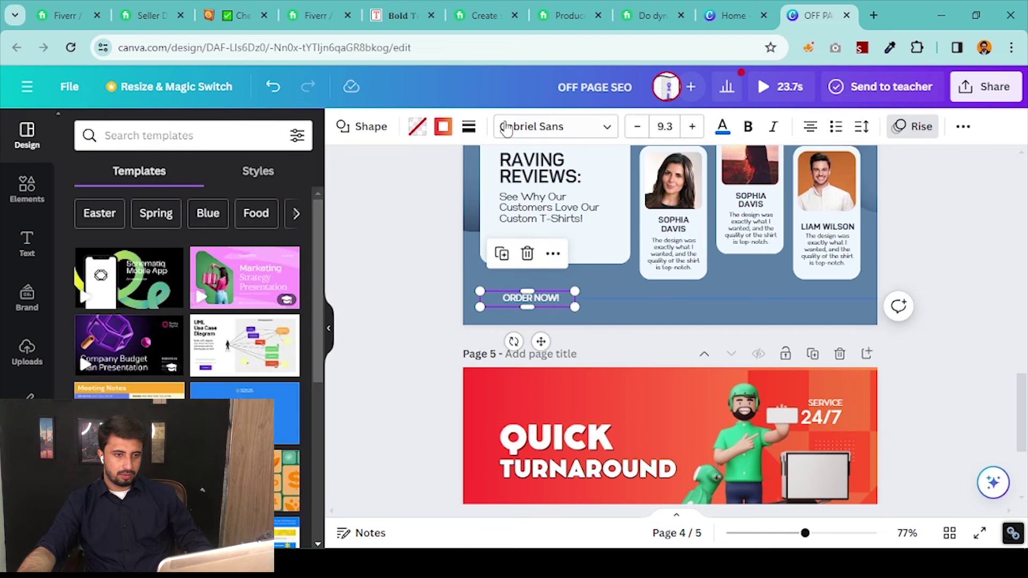
left_click(443, 127)
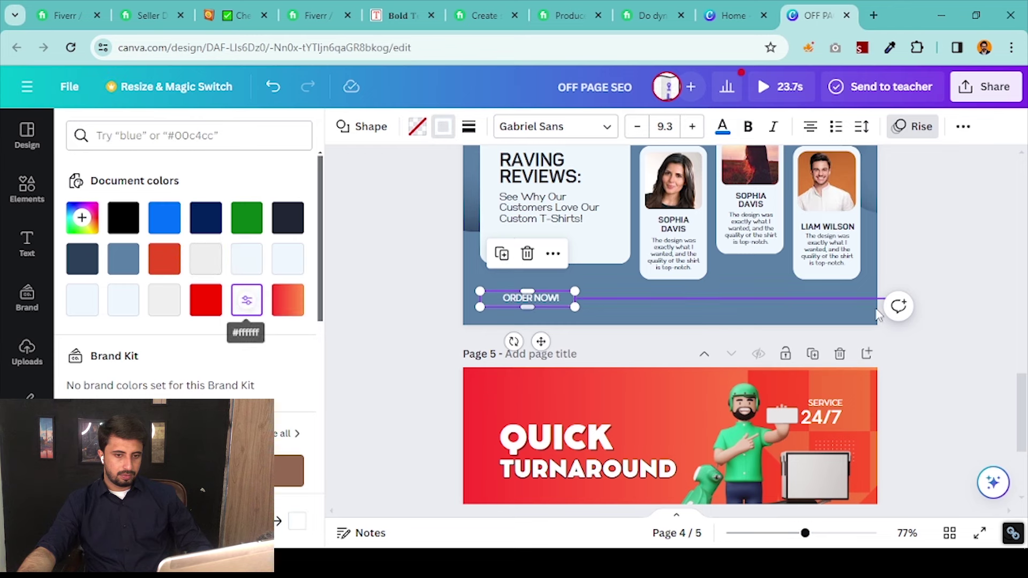
Change the background of the "QUICK TURNAROUND" slide on page 5 to the steel blue document colour #5c81a6
left_click(989, 252)
scroll(986, 252, "up", 3)
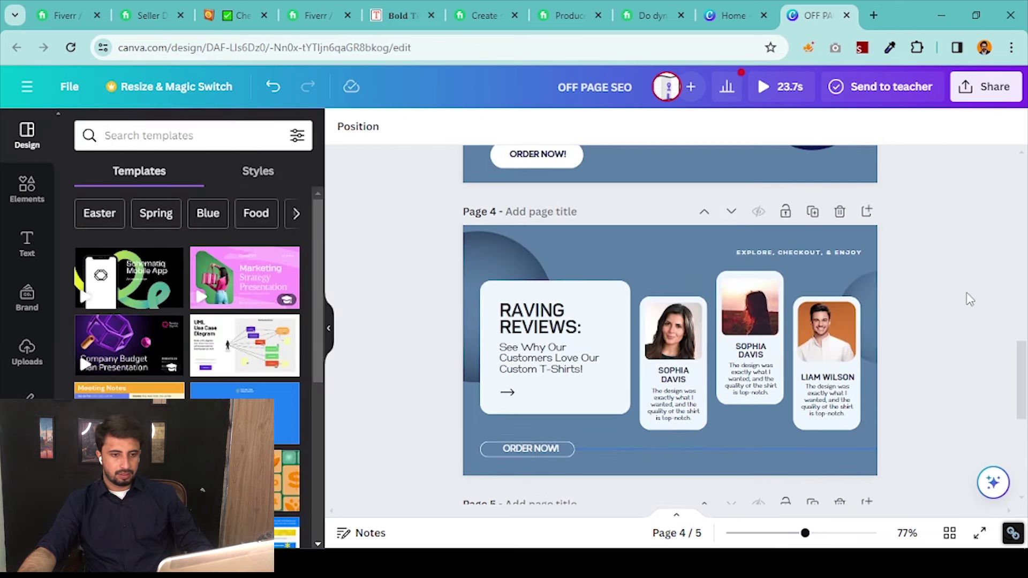
scroll(964, 312, "down", 5)
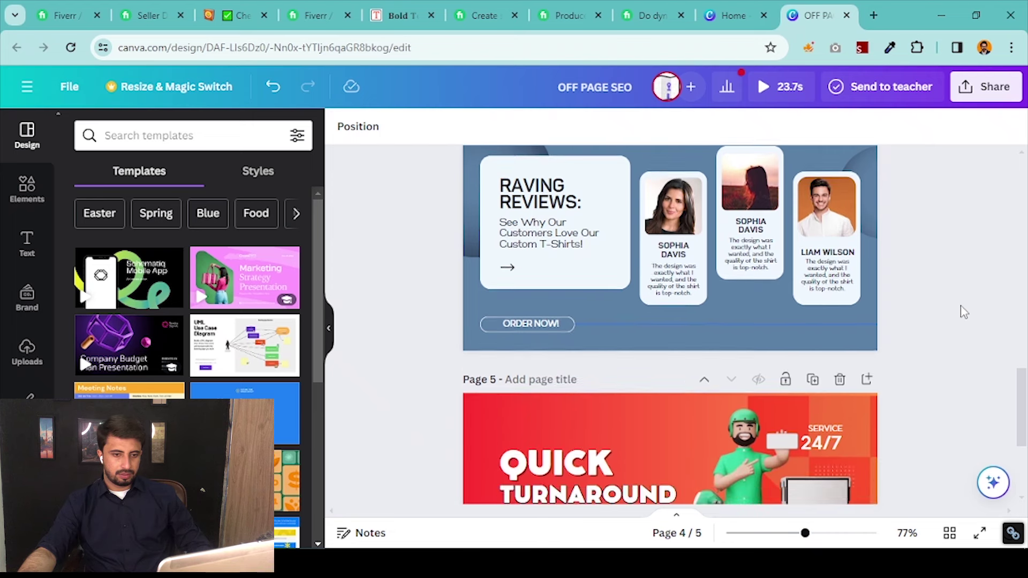
left_click(600, 258)
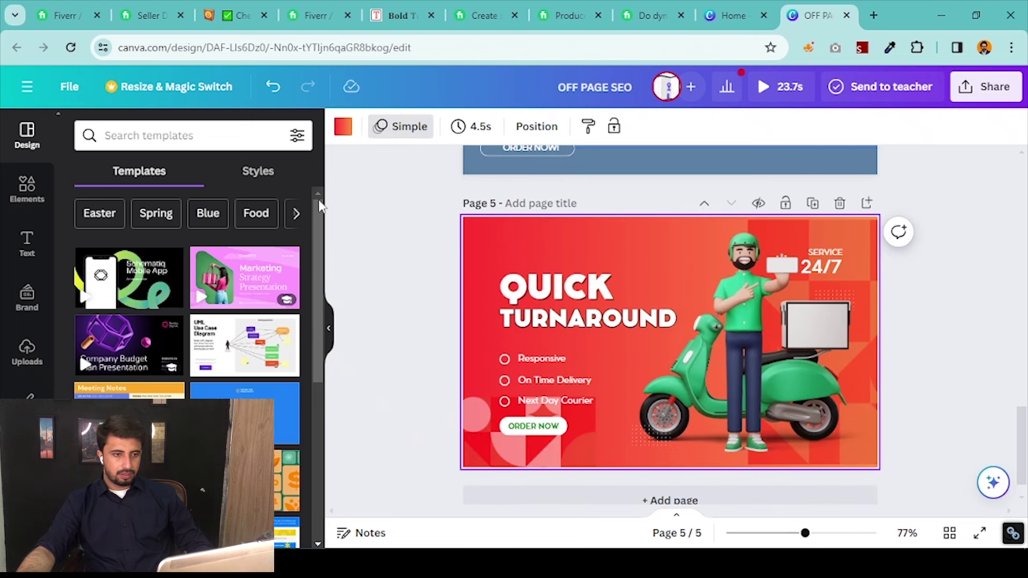
left_click(343, 127)
left_click(123, 259)
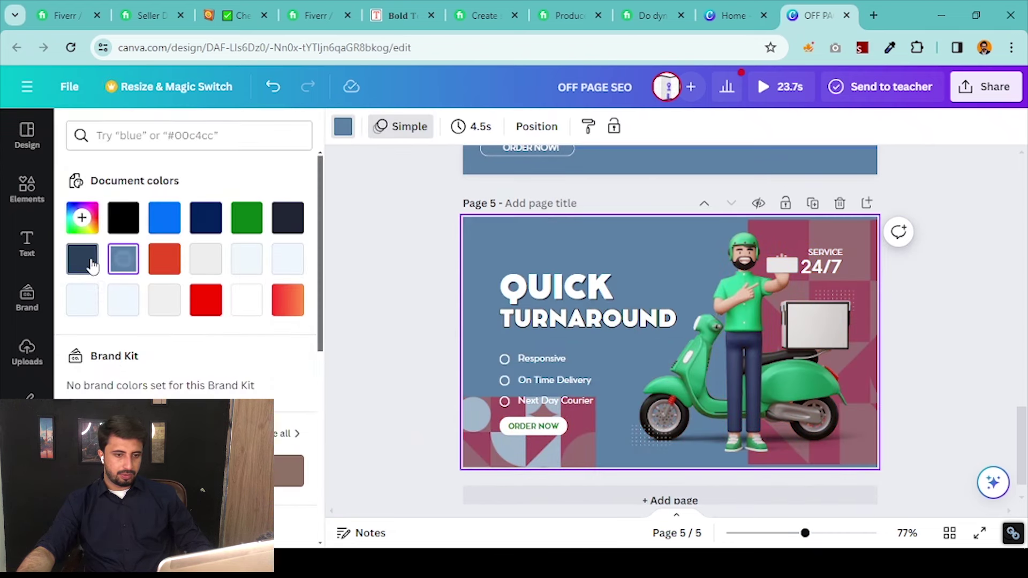
Recolour the geometric pattern behind the scooter on page 5 with steel blue #5c81a6, white, dark slate blue #2c405a and bright blue #0071fe
left_click(840, 238)
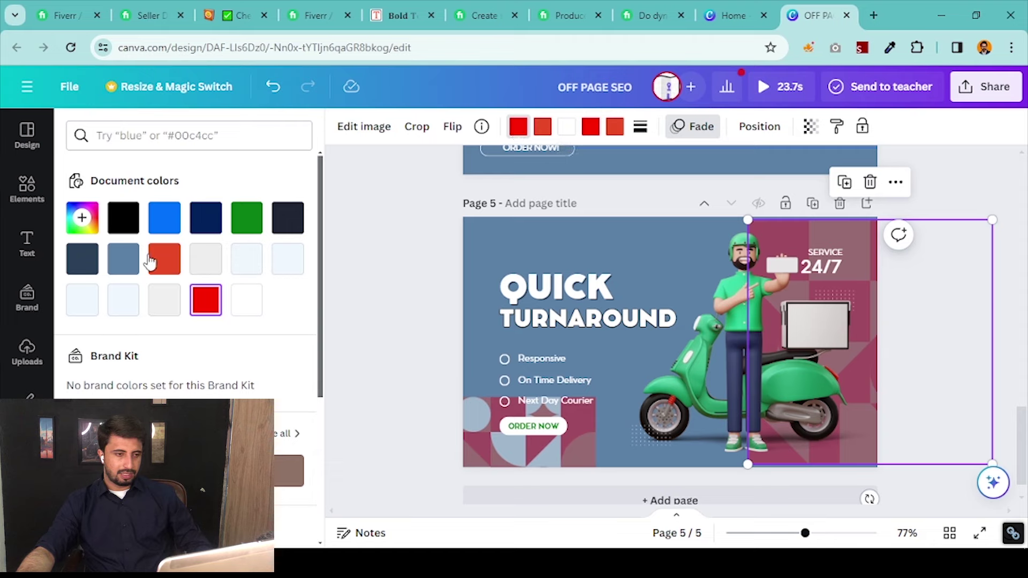
left_click(123, 258)
left_click(161, 271)
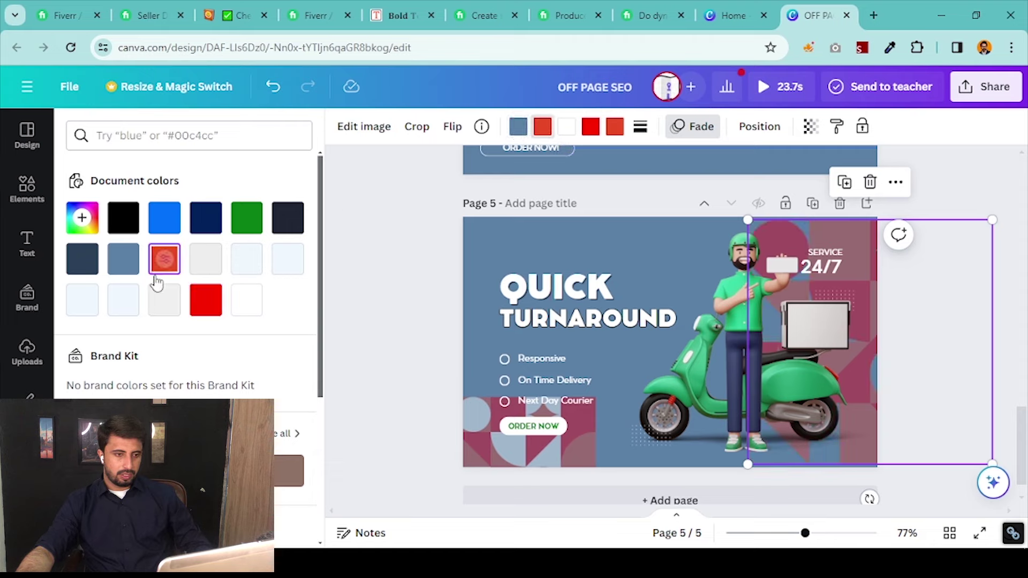
left_click(248, 301)
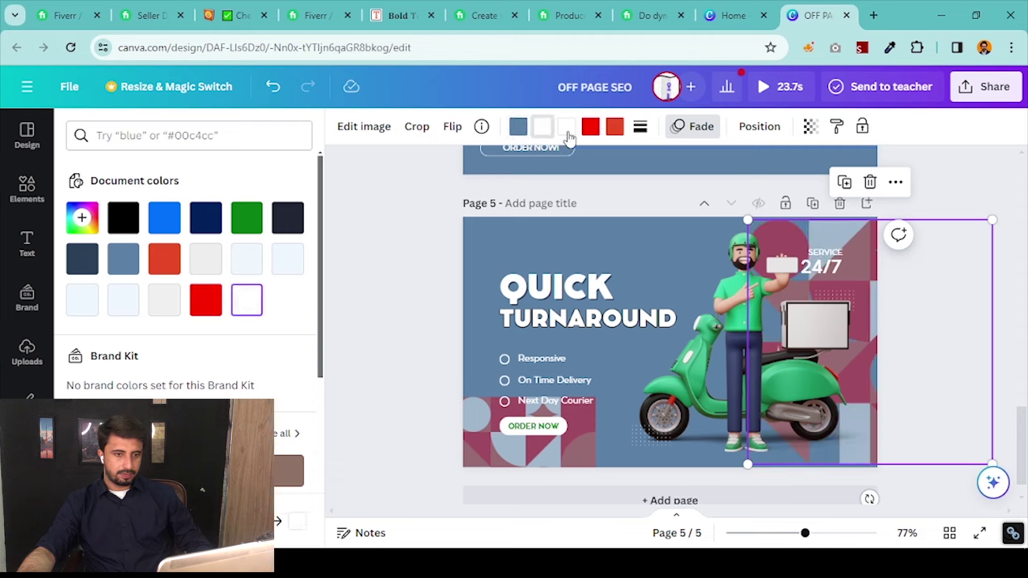
left_click(206, 301)
left_click(84, 260)
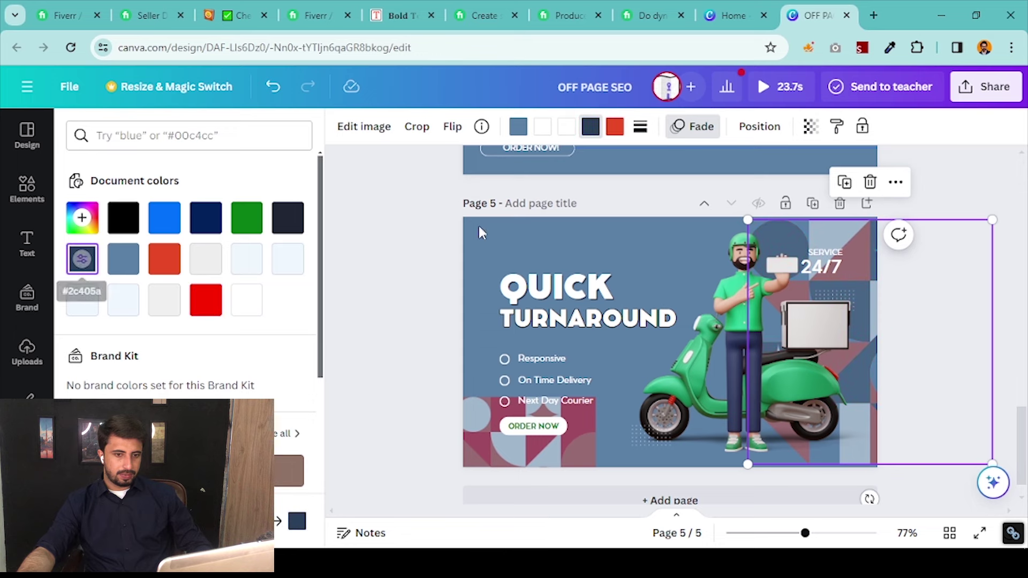
left_click(622, 134)
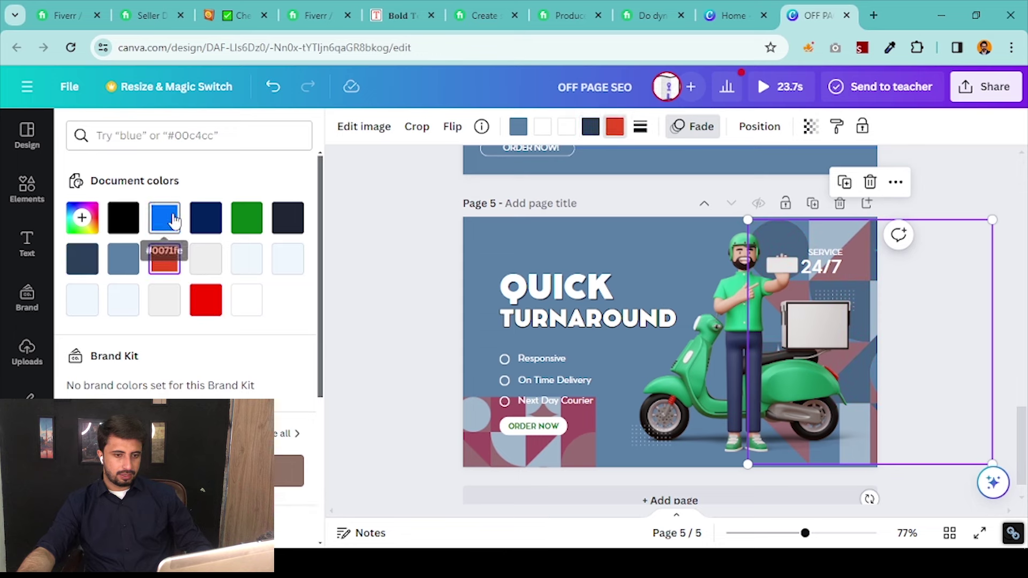
left_click(164, 218)
Recolour the geometric pattern behind page 5's "ORDER NOW" button with steel blue #5c81a6, bright blue #0071fe, pale blue #eef7ff and dark slate blue #2c405a
left_click(577, 447)
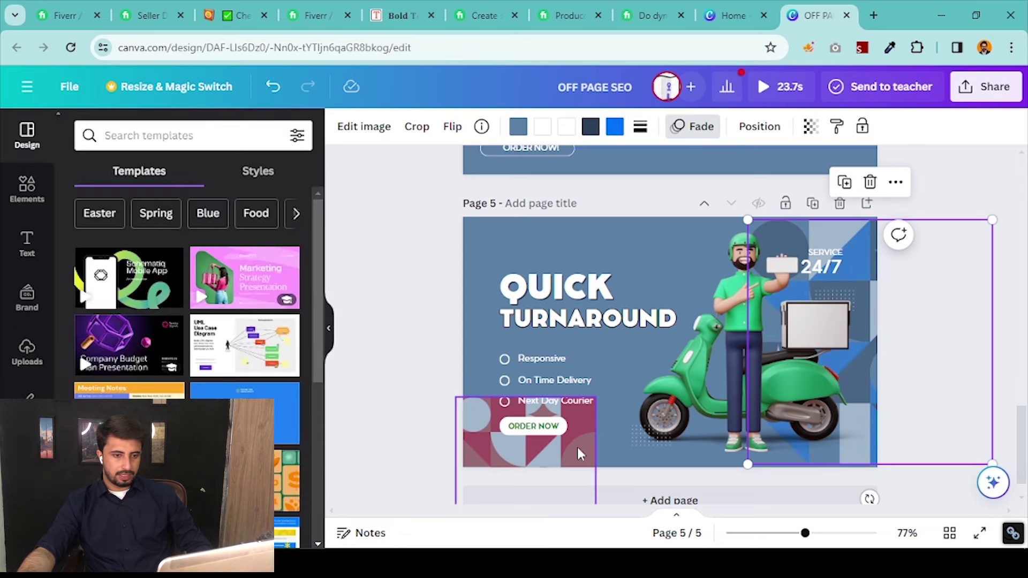
left_click(523, 132)
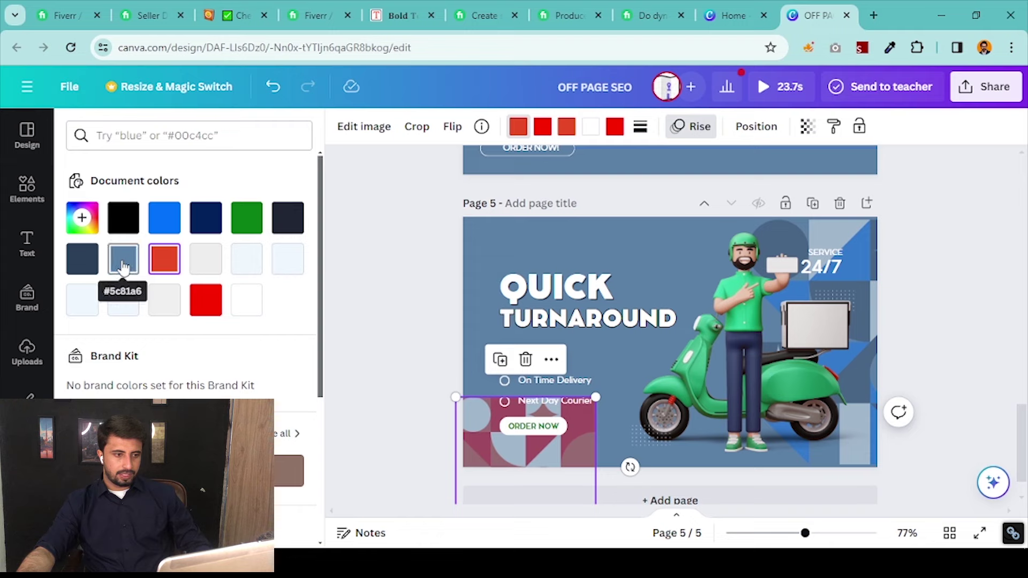
left_click(124, 260)
left_click(542, 126)
left_click(164, 218)
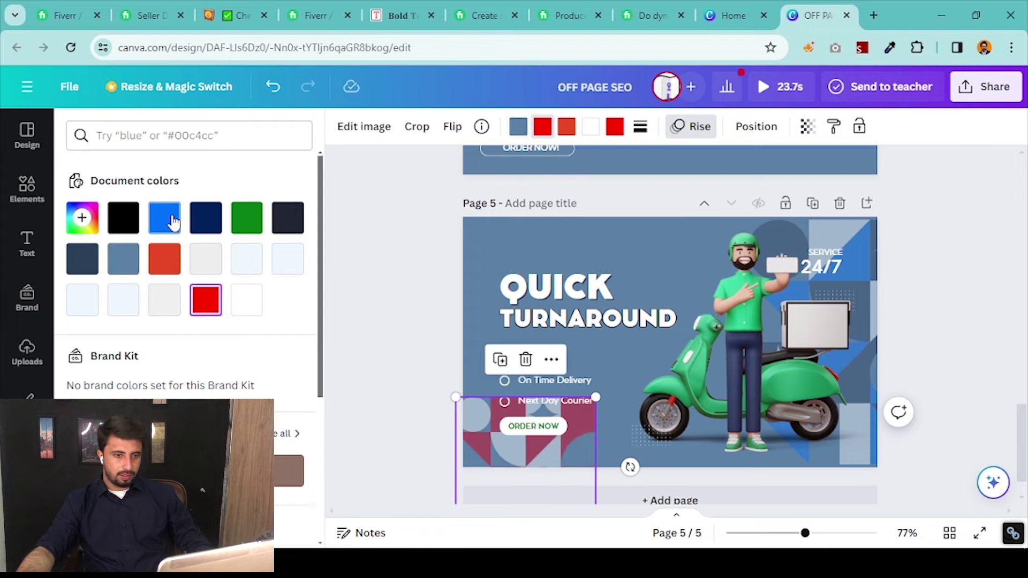
left_click(569, 129)
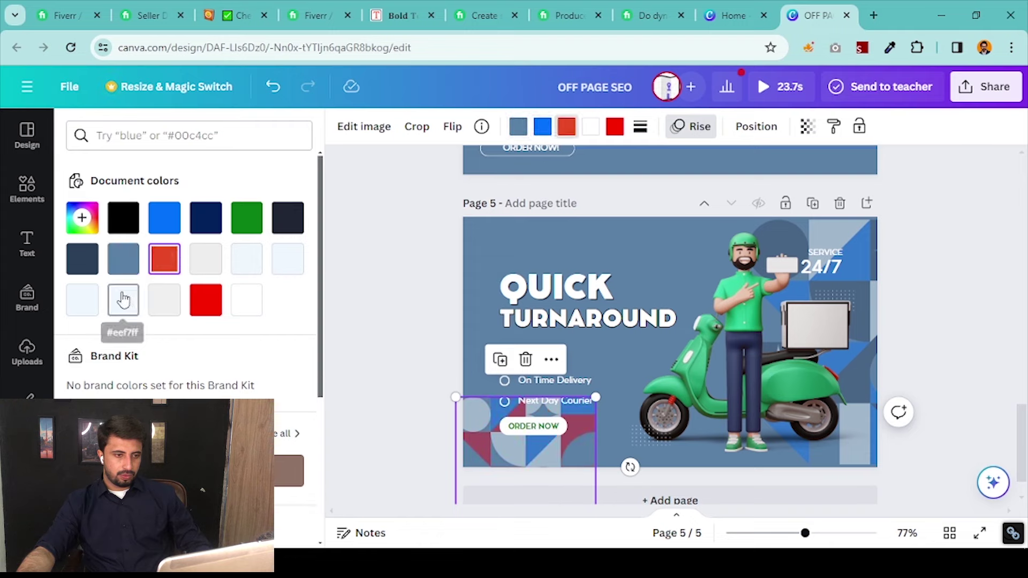
left_click(123, 300)
left_click(615, 126)
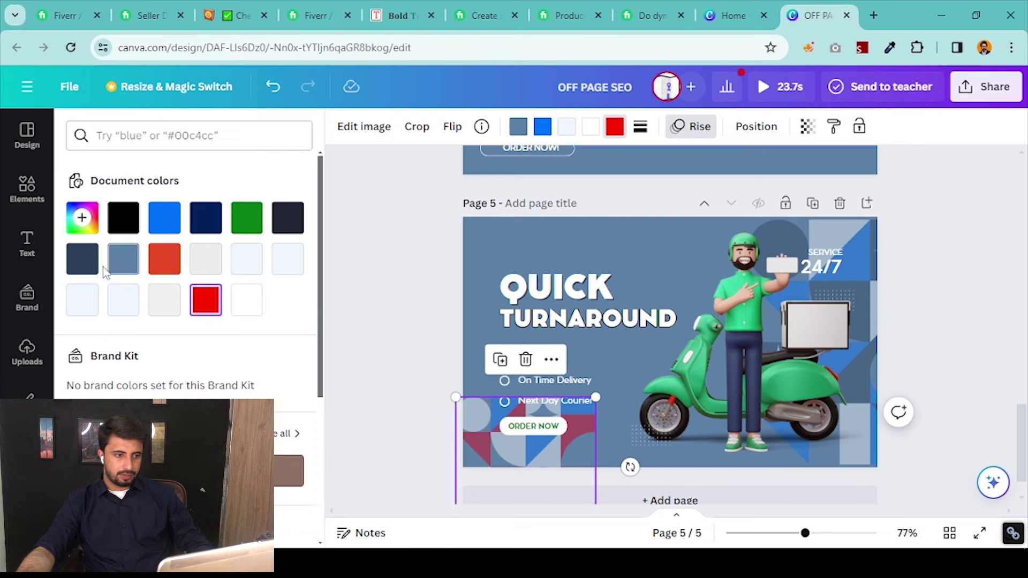
left_click(82, 260)
key("Escape")
Delete the "SERVICE" and "24/7" texts beside the delivery man on page 5
scroll(965, 284, "down", 2)
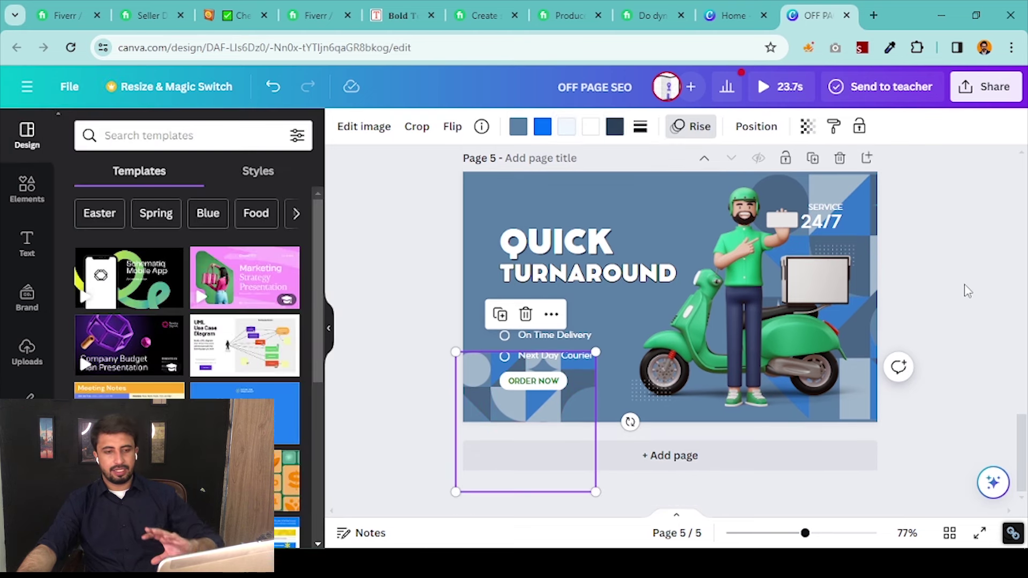
left_click(738, 306)
scroll(506, 257, "up", 1)
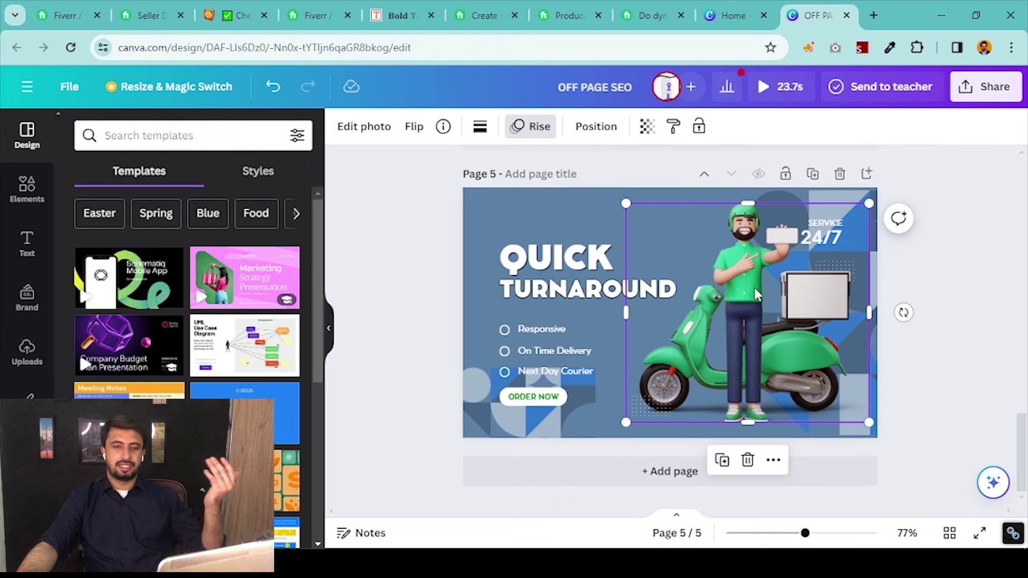
left_click(814, 240)
left_click(826, 224)
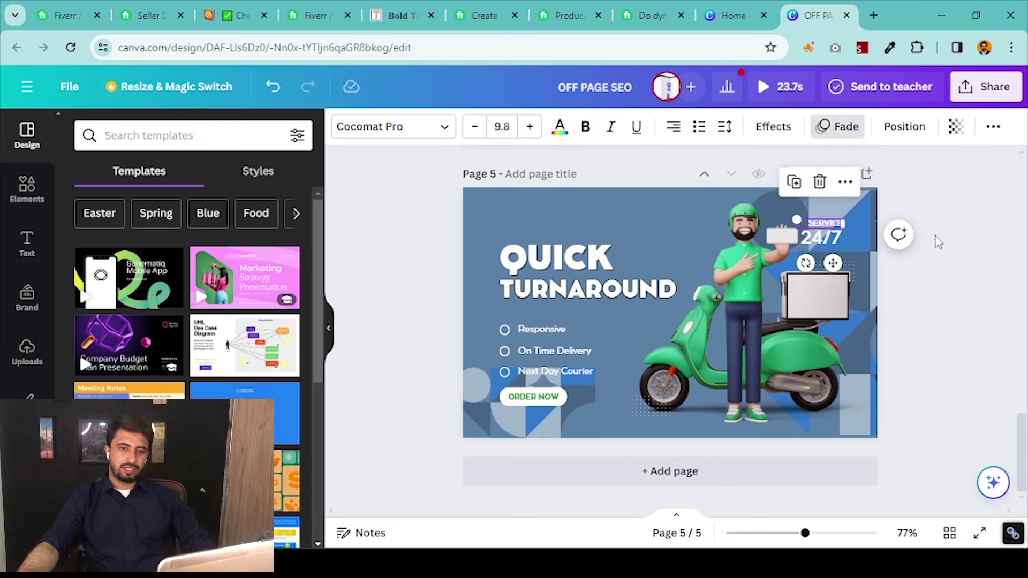
left_click(973, 285)
left_click(828, 240)
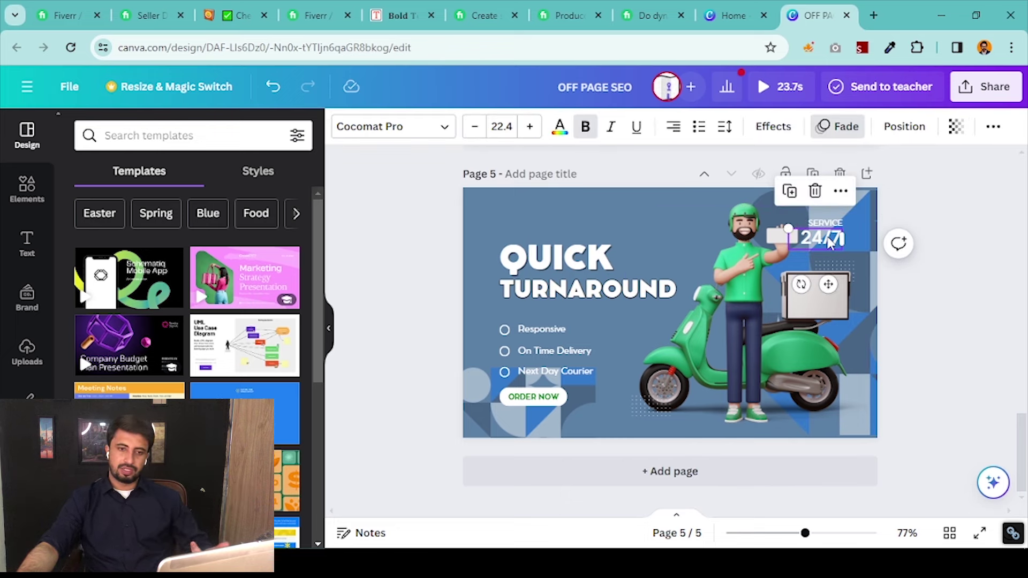
key("Delete")
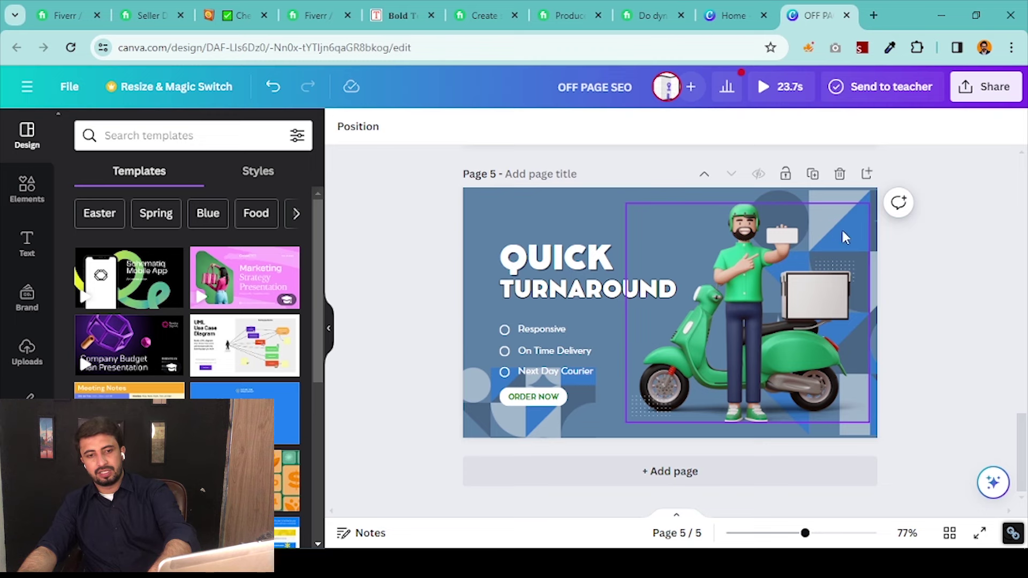
Check the video points in the Notepad notes and add a new page after page 5 in the Canva design
key("alt+Tab")
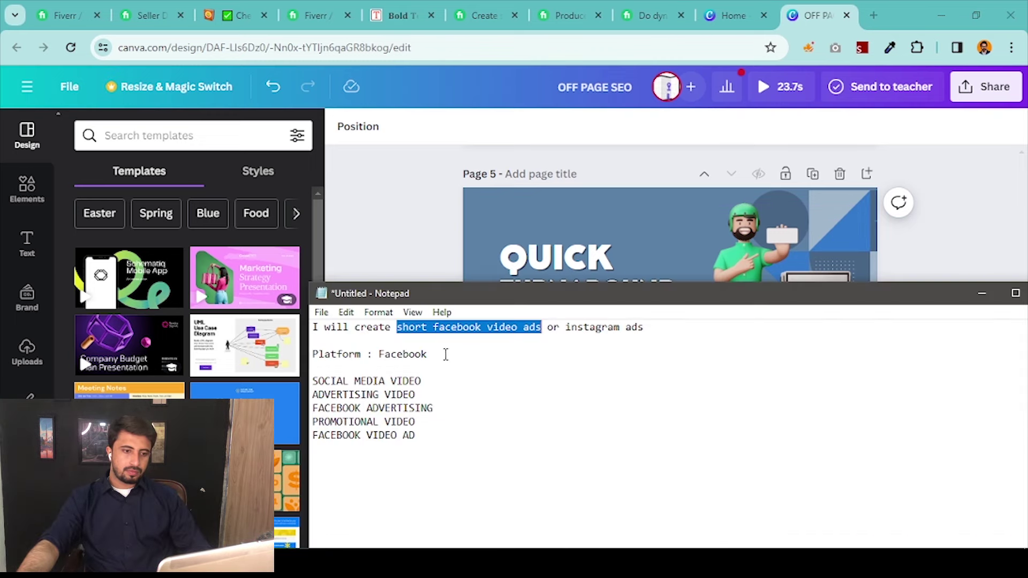
key("alt+Tab")
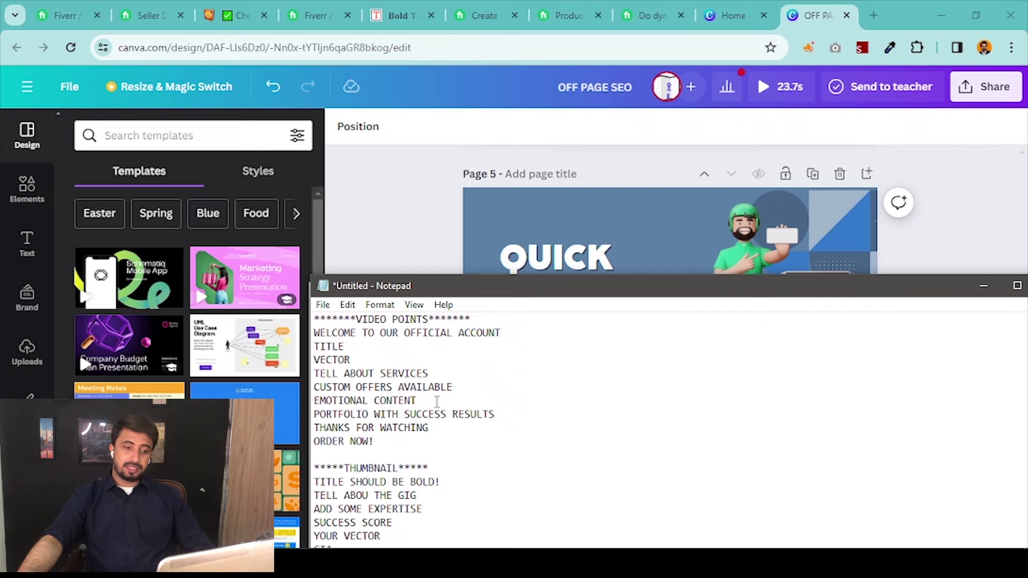
left_click(983, 285)
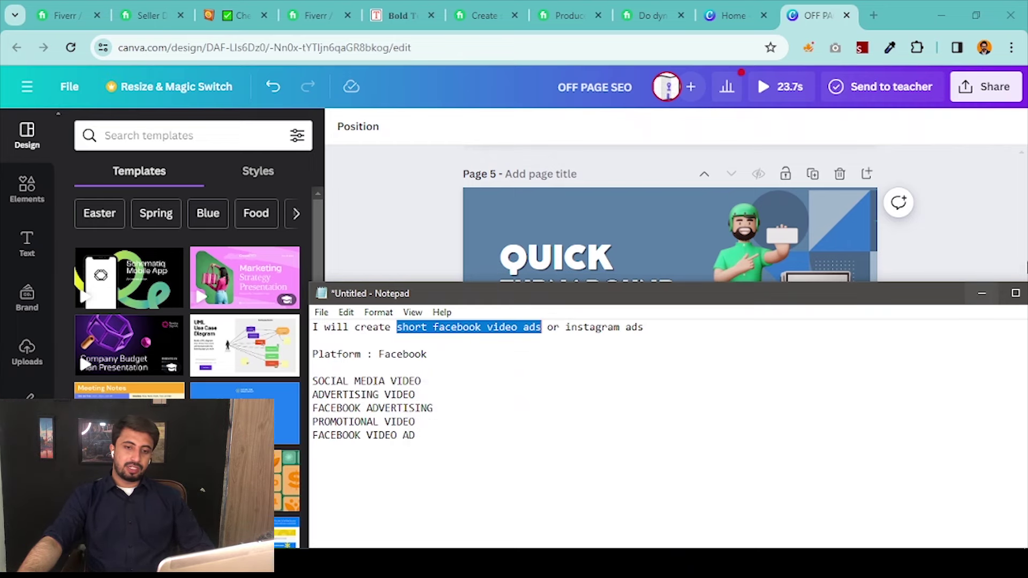
left_click(983, 294)
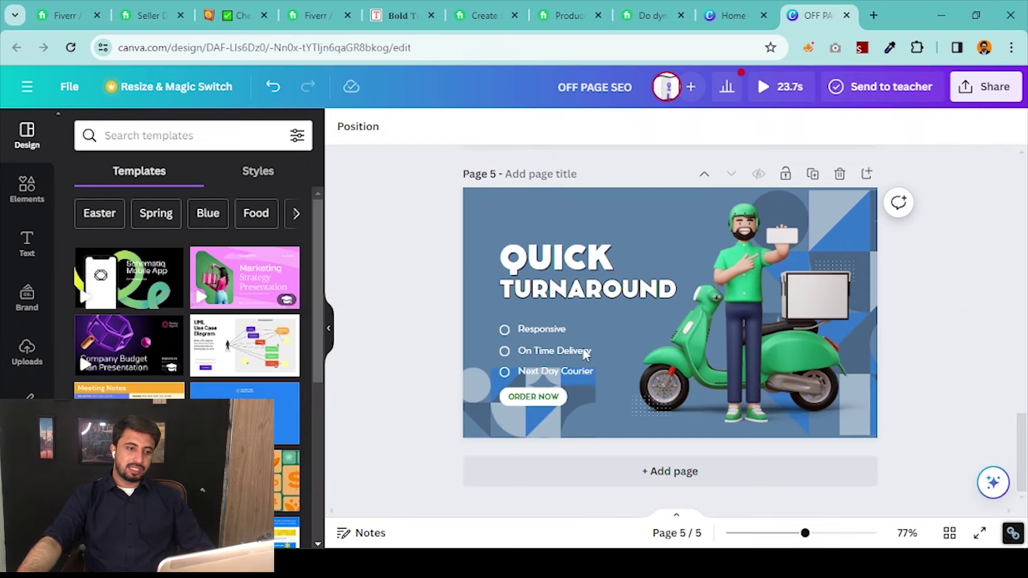
left_click(522, 479)
Search the templates for "Emotional" and apply the "I FEEL SCARED" page of the Cream and Pink Simple Feelings template to page 6
scroll(236, 378, "down", 5)
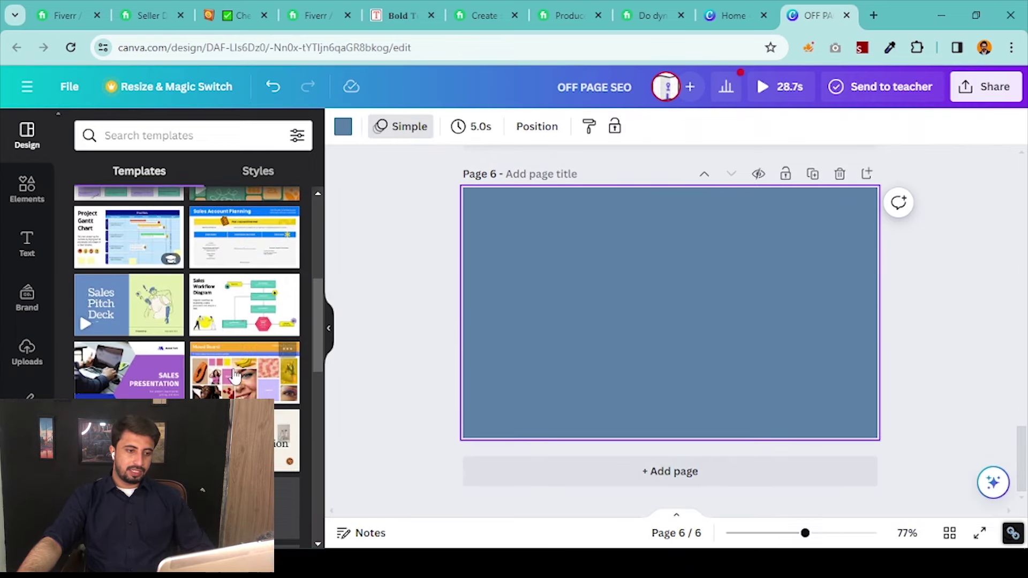
left_click(163, 137)
type("Emot")
type("ional")
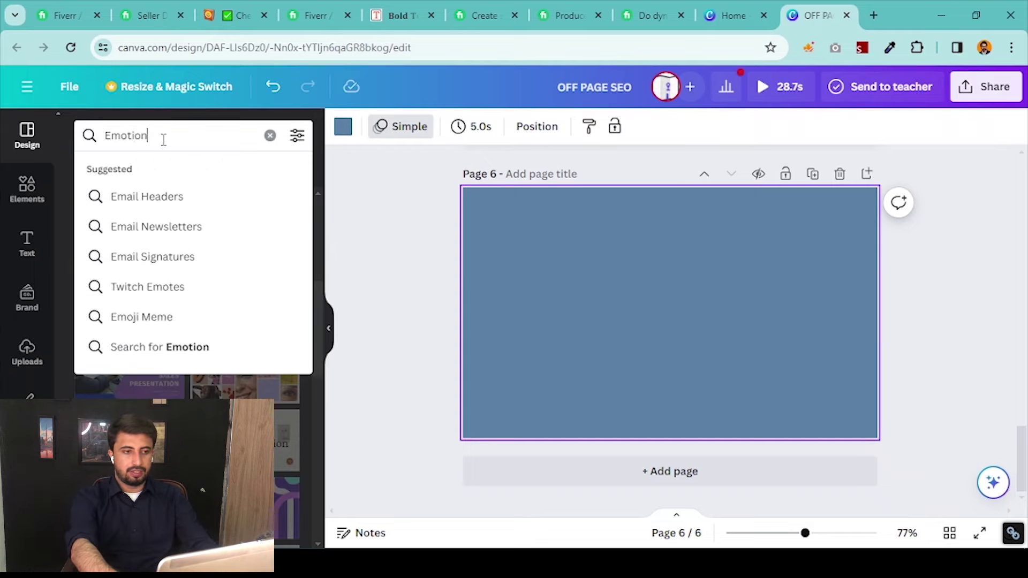
key("Return")
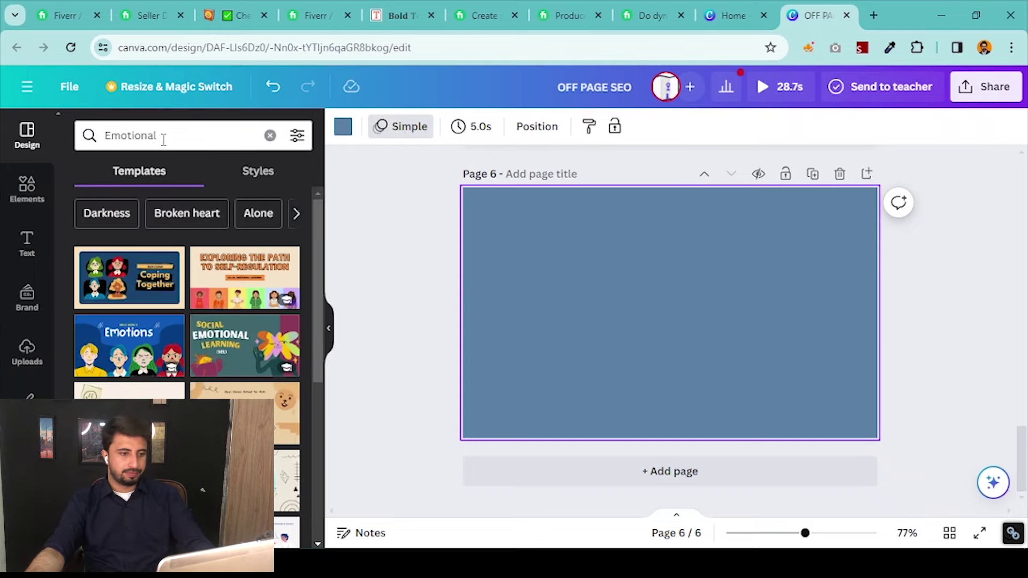
scroll(183, 353, "down", 3)
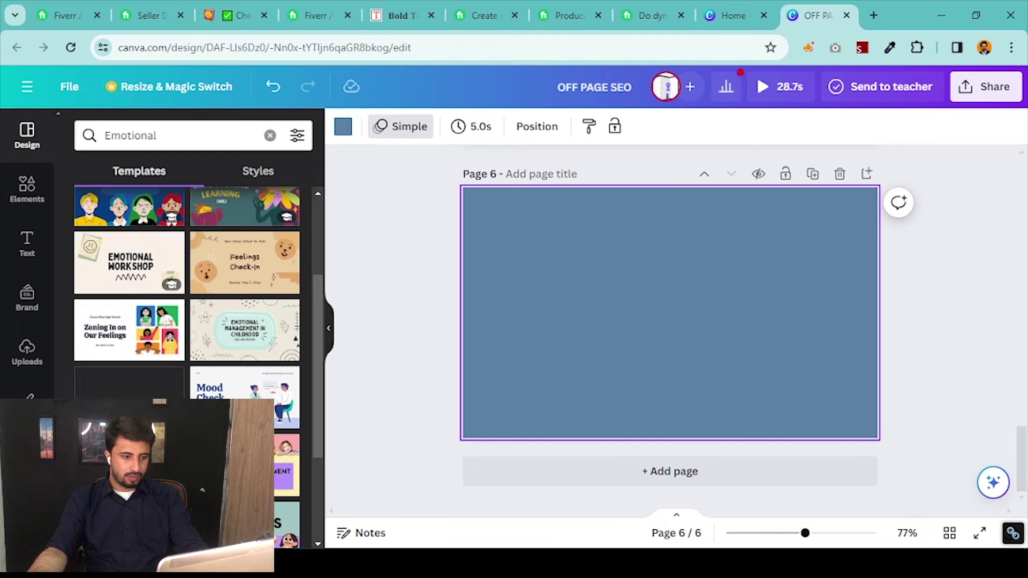
left_click(184, 351)
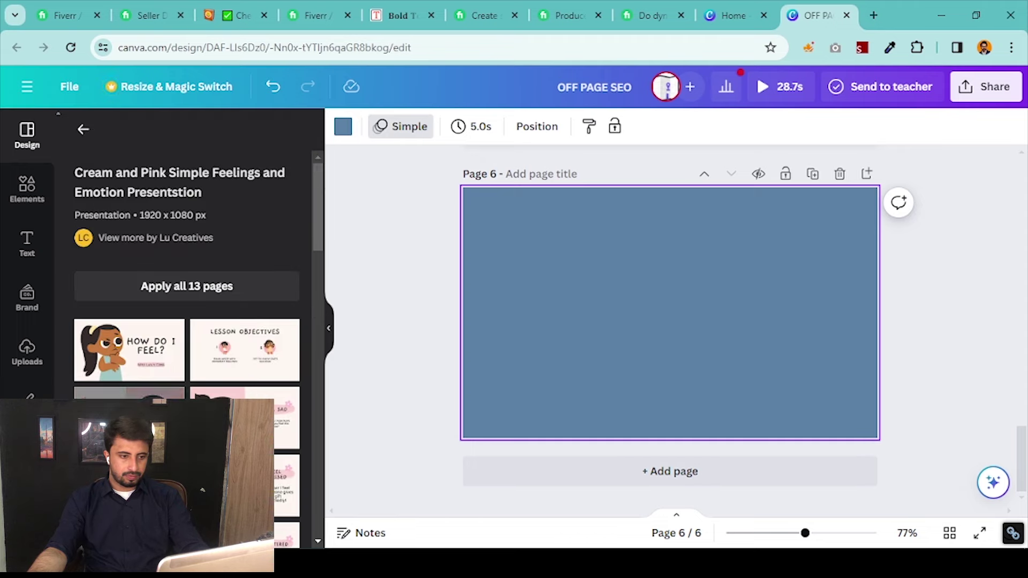
scroll(256, 389, "down", 2)
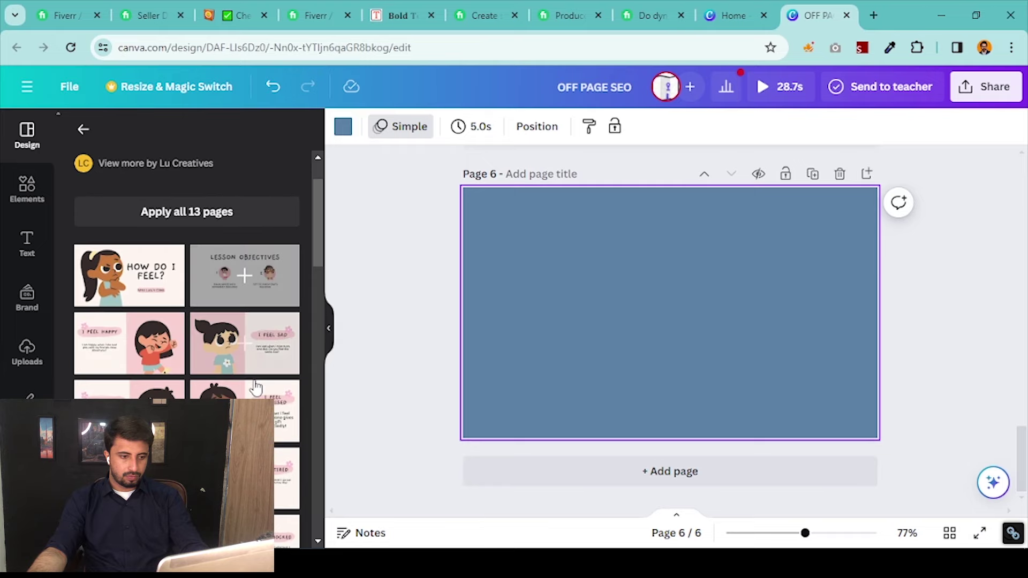
left_click(129, 412)
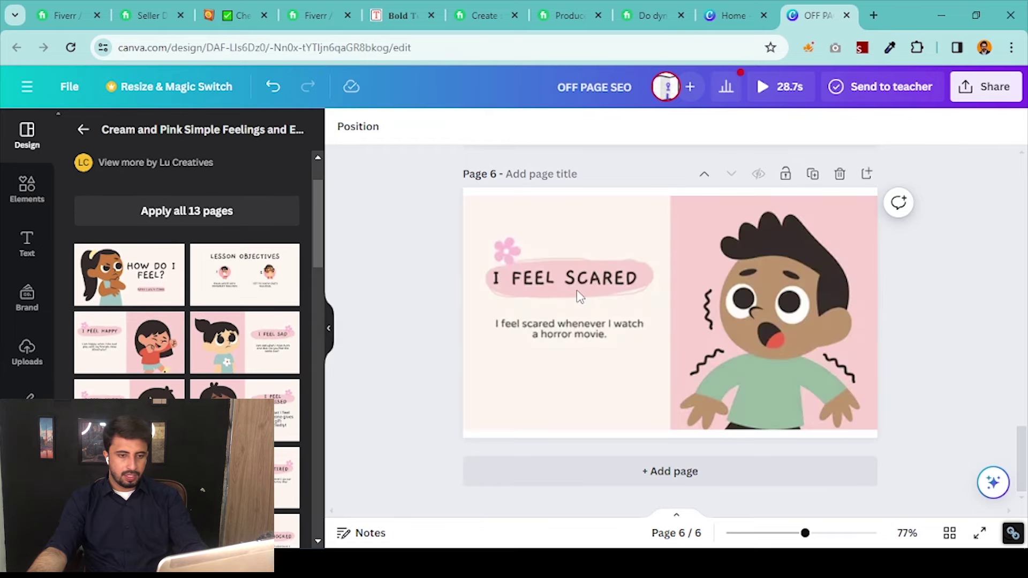
Switch to the Fiverr gig editor and copy "We're perfectionists" from the gig description
left_click(507, 9)
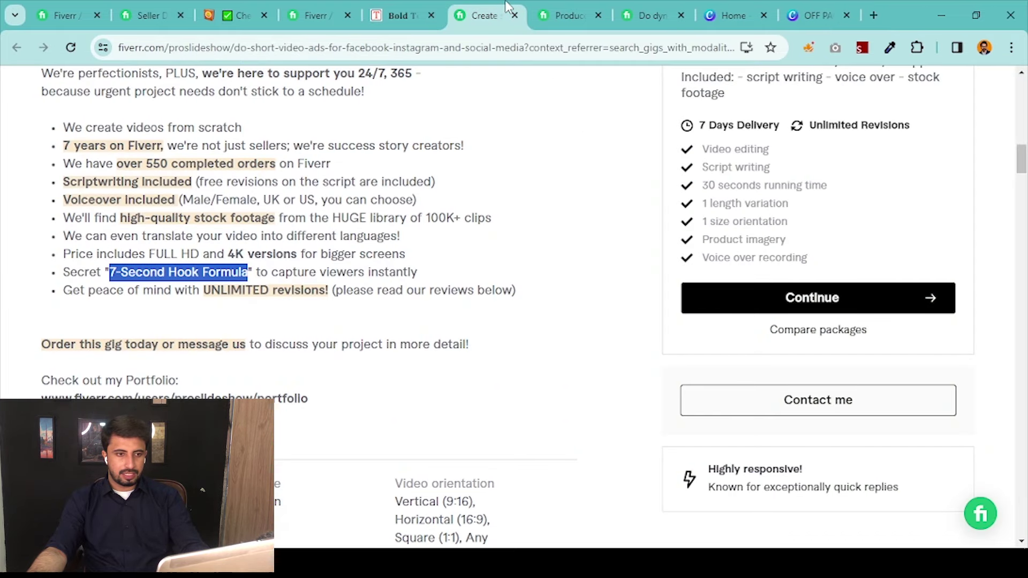
left_click(348, 7)
left_click(355, 152)
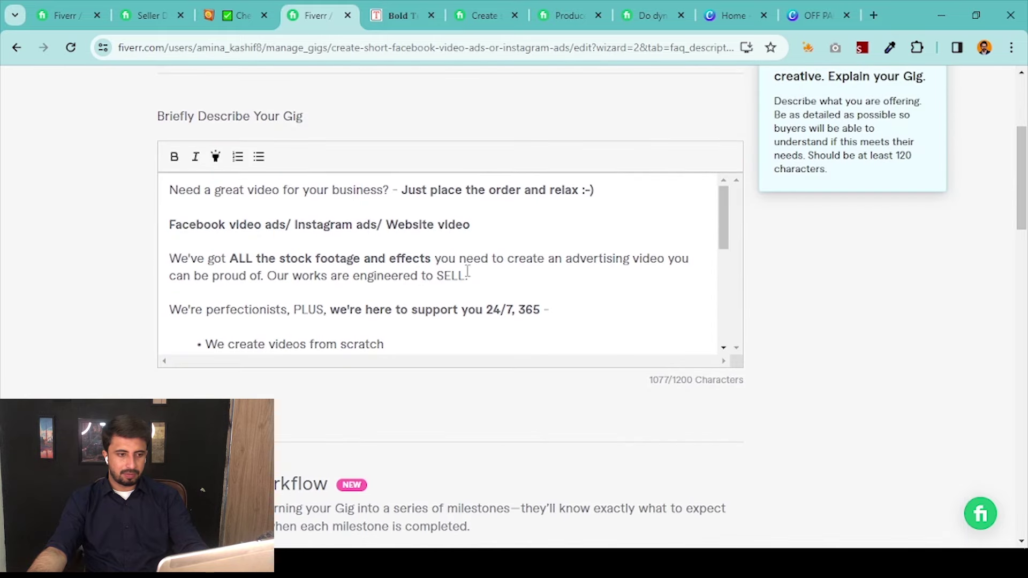
scroll(397, 229, "down", 5)
scroll(396, 229, "up", 5)
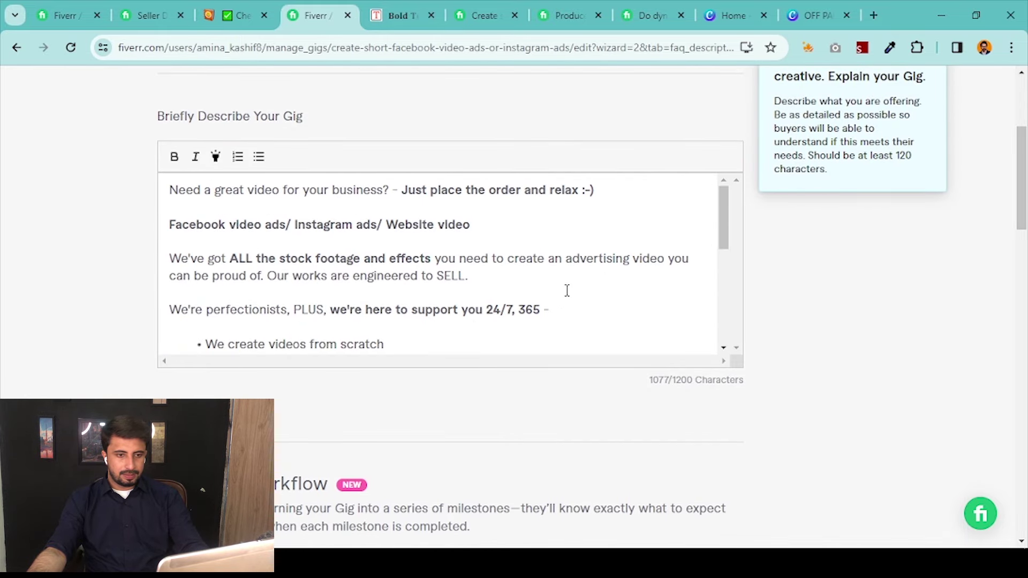
scroll(567, 291, "down", 5)
scroll(546, 271, "up", 5)
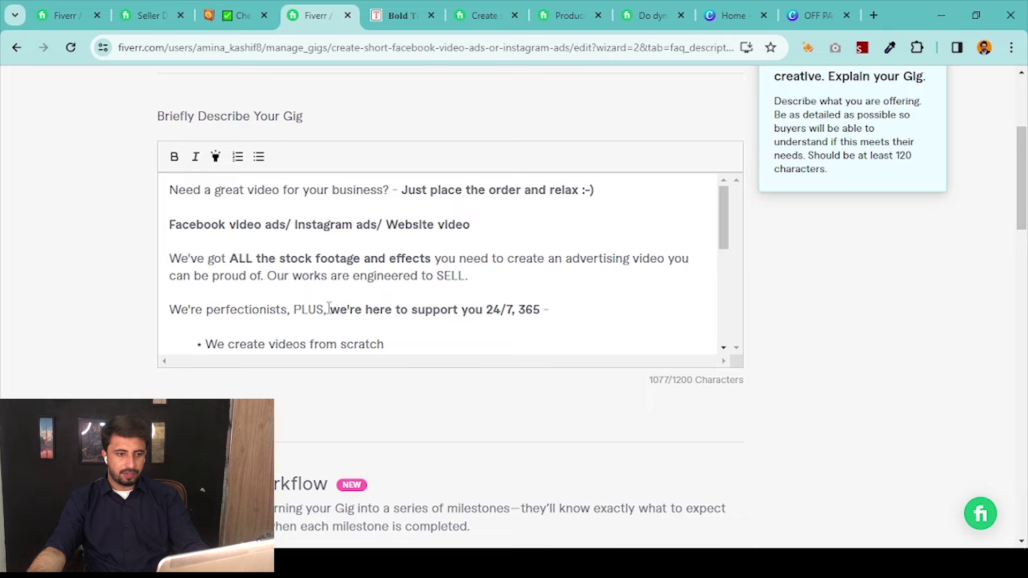
left_click_drag(171, 306, 290, 310)
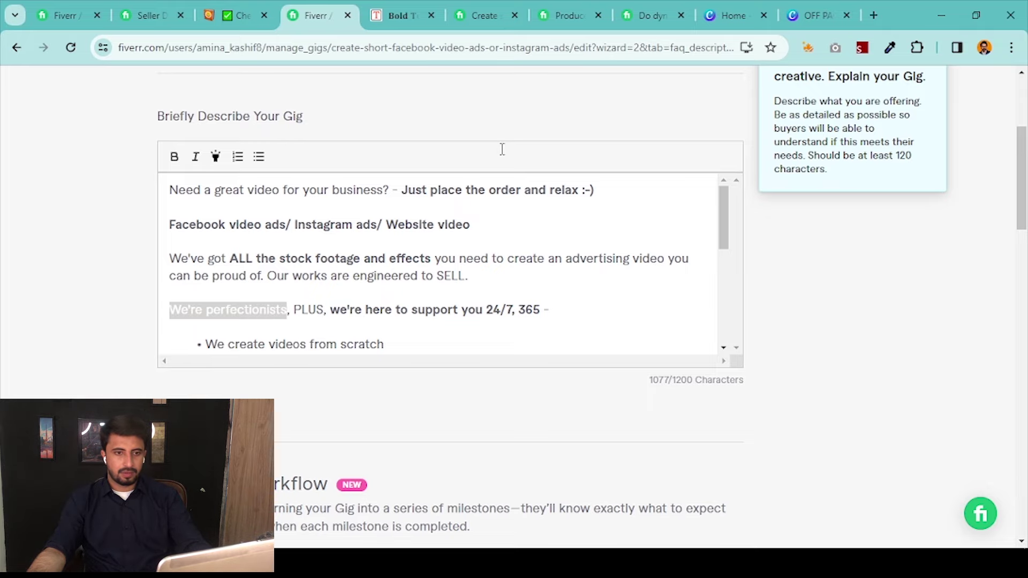
Return to the Canva design and replace the "I FEEL SCARED" heading on page 6 with "We're perfectionists"
left_click(649, 15)
left_click(726, 13)
left_click(814, 15)
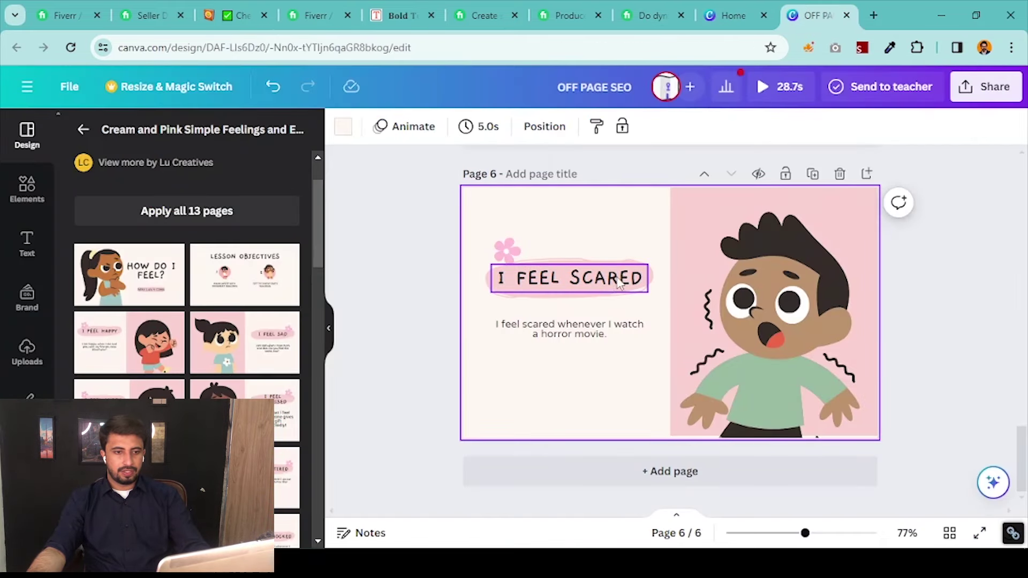
left_click(587, 280)
left_click(588, 279)
left_click_drag(580, 284, 562, 298)
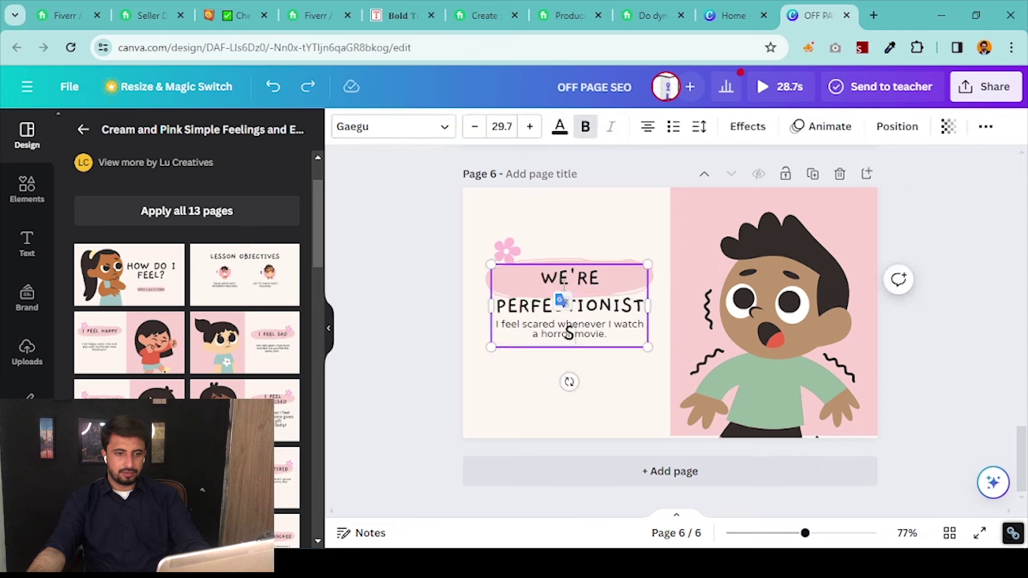
Reduce the font size of page 6's "WE'RE PERFECTIONISTS" heading until it fits on one line
left_click(475, 127)
left_click(475, 127)
left_click(475, 126)
left_click(475, 127)
left_click(476, 127)
left_click(475, 126)
left_click(476, 127)
left_click(475, 127)
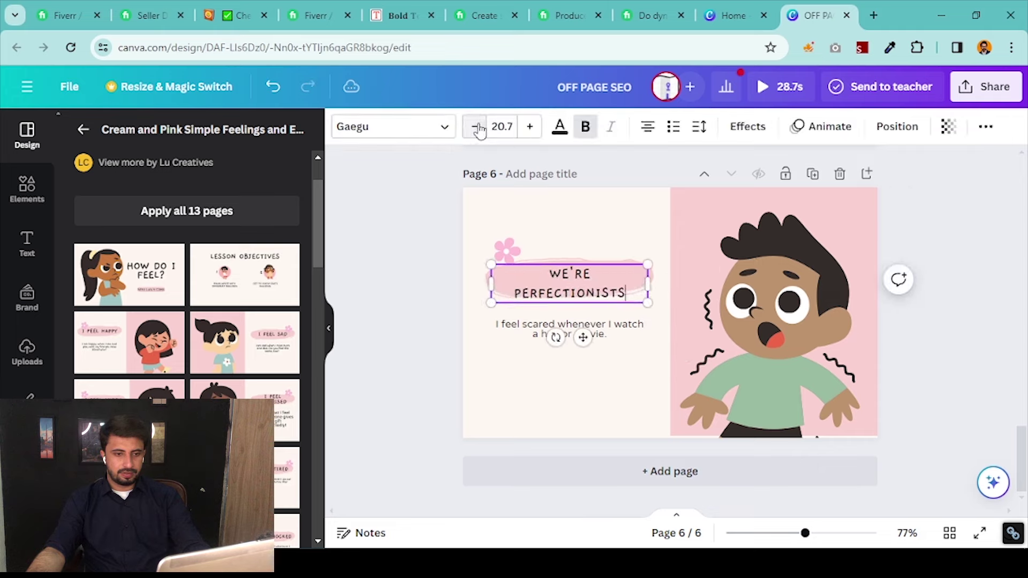
left_click(475, 127)
Place the Canva design tab beside the Fiverr gig tab and copy "we're here to support you 24/7, 365" from the gig description
left_click_drag(583, 315, 583, 320)
left_click(585, 324)
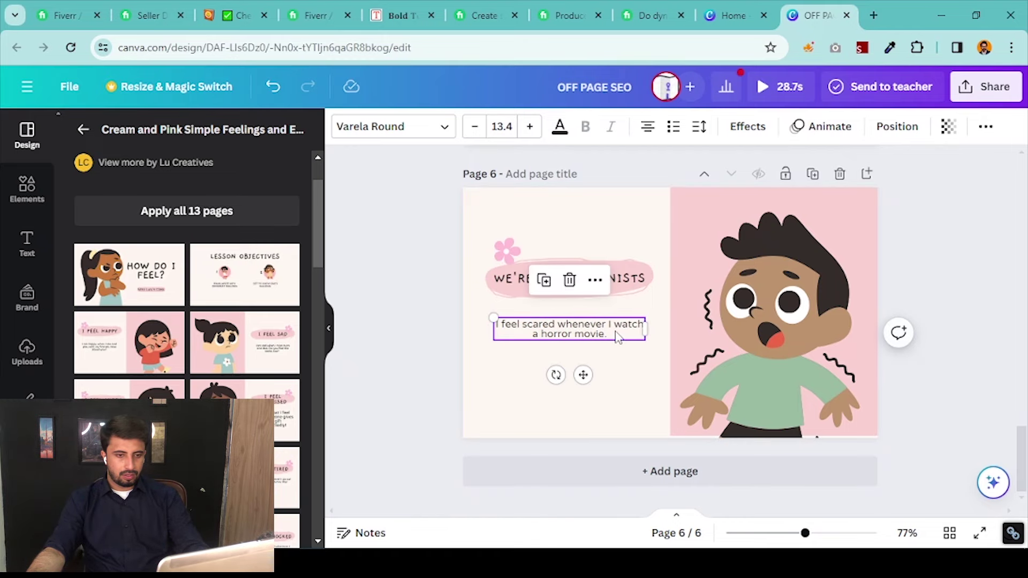
left_click(733, 15)
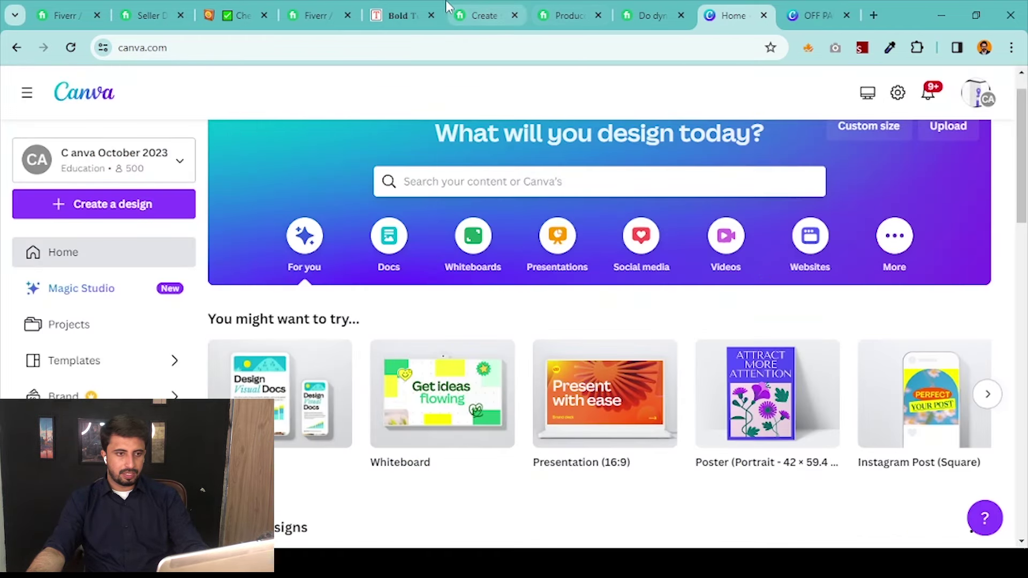
left_click(319, 15)
left_click_drag(851, 10, 429, 14)
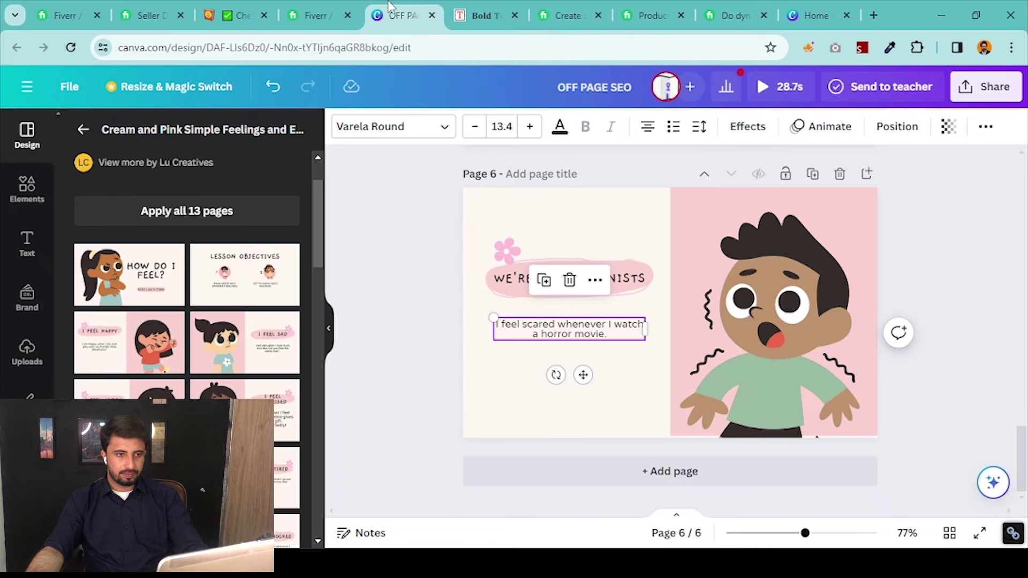
left_click(319, 15)
left_click_drag(545, 310, 378, 304)
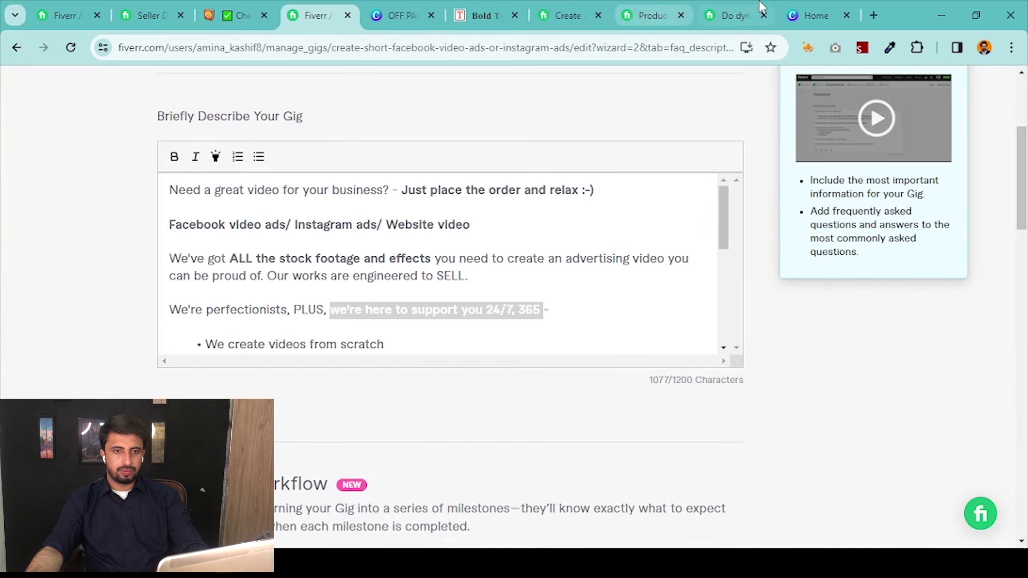
Replace the horror movie sentence on page 6 of the Canva design with "we're here to support you 24/7, 365"
left_click(816, 15)
left_click(567, 15)
left_click(405, 15)
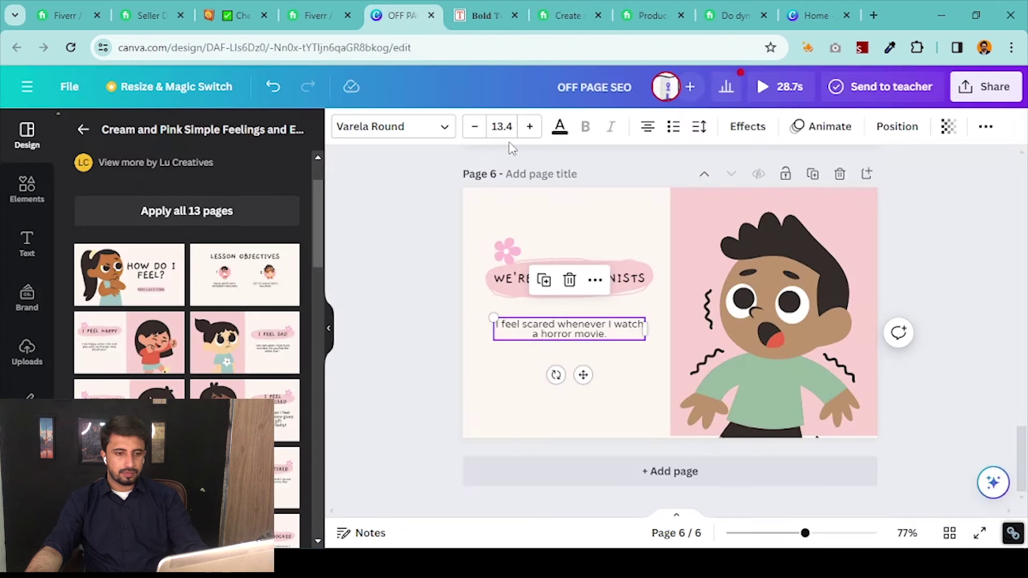
key("ctrl+a")
type("we're here to support you 24/7, 365")
left_click(967, 234)
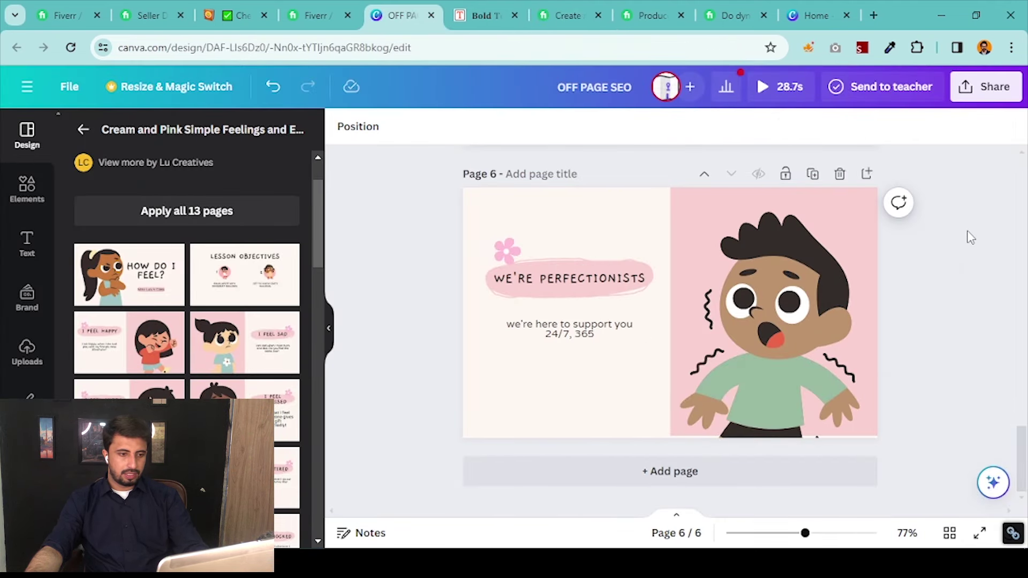
Delete the scared boy illustration from page 6
scroll(244, 335, "down", 2)
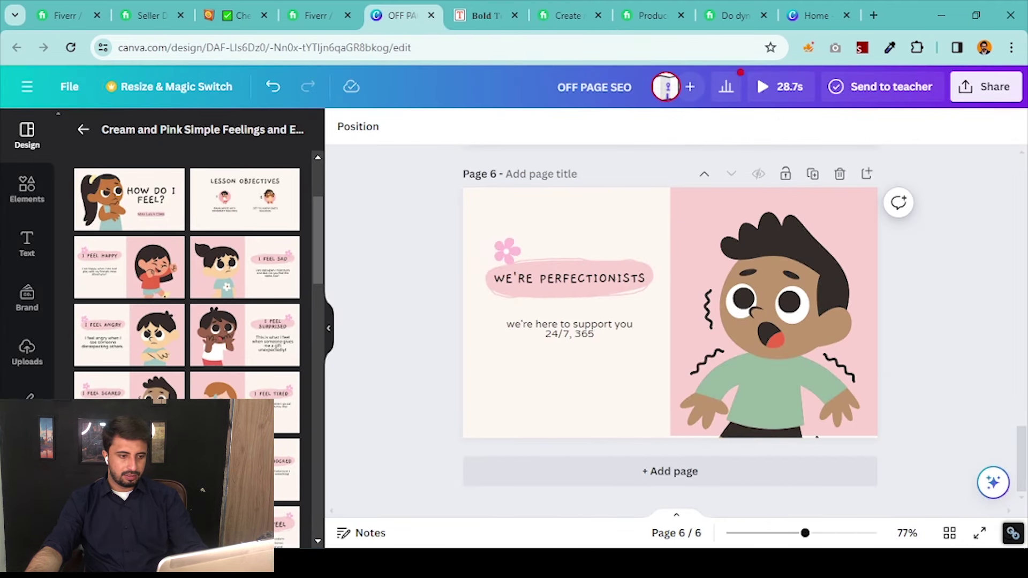
left_click(809, 295)
key("Delete")
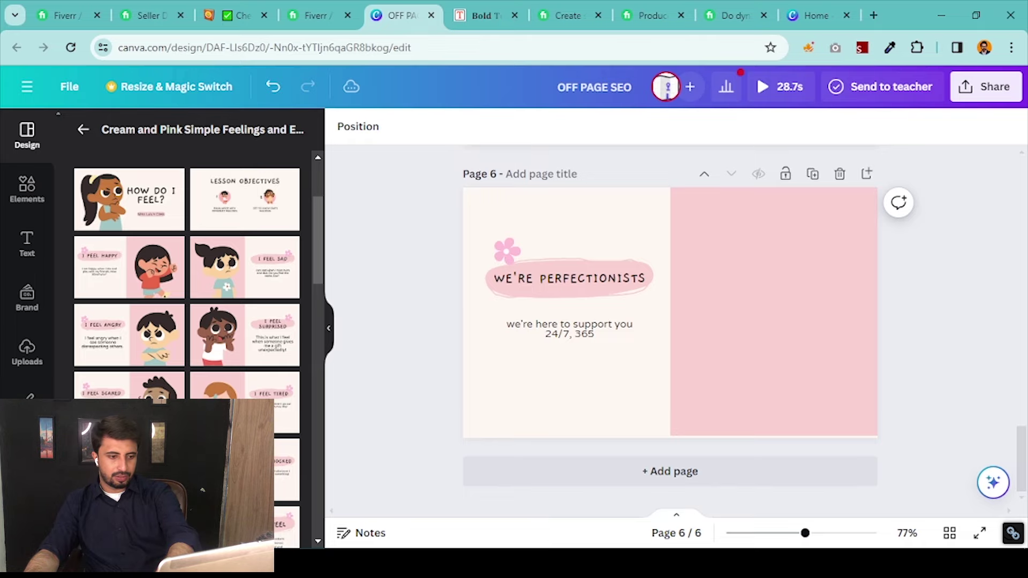
Add the template's "I FEEL SHY" page as a new page and copy its shy boy illustration onto page 6
left_click(288, 466)
left_click(586, 346)
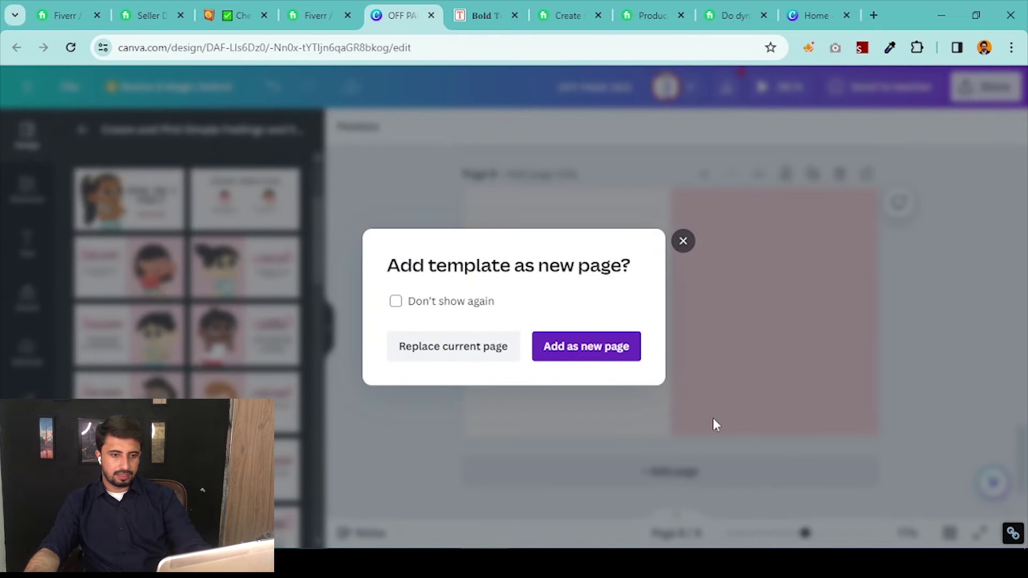
left_click(760, 355)
key("ctrl+c")
scroll(770, 265, "up", 5)
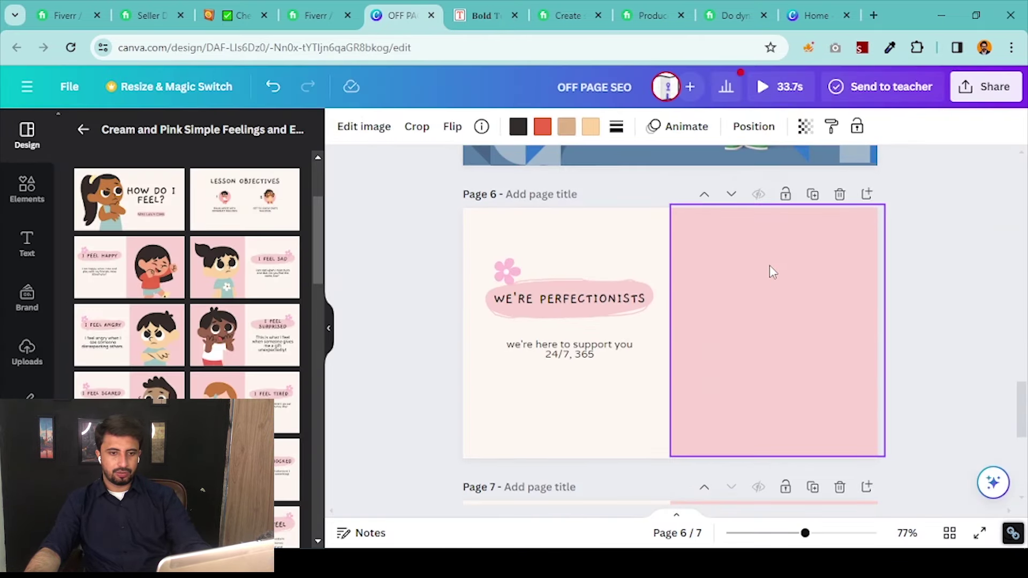
key("ctrl+v")
scroll(773, 296, "down", 6)
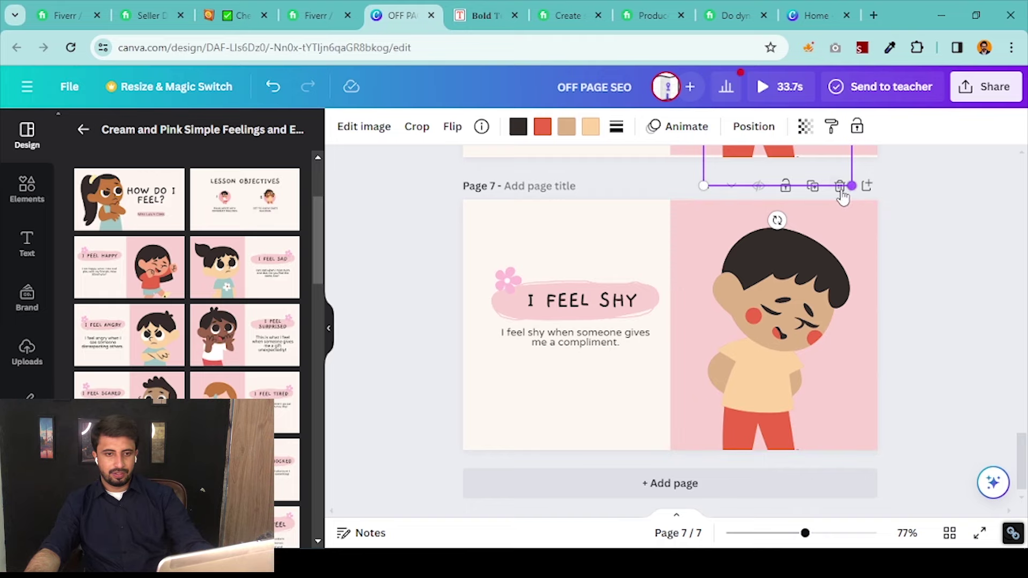
Delete the "I FEEL SHY" page 7 and recolor page 6 with a white background and a light blue #eef7fd panel behind the boy
left_click(840, 186)
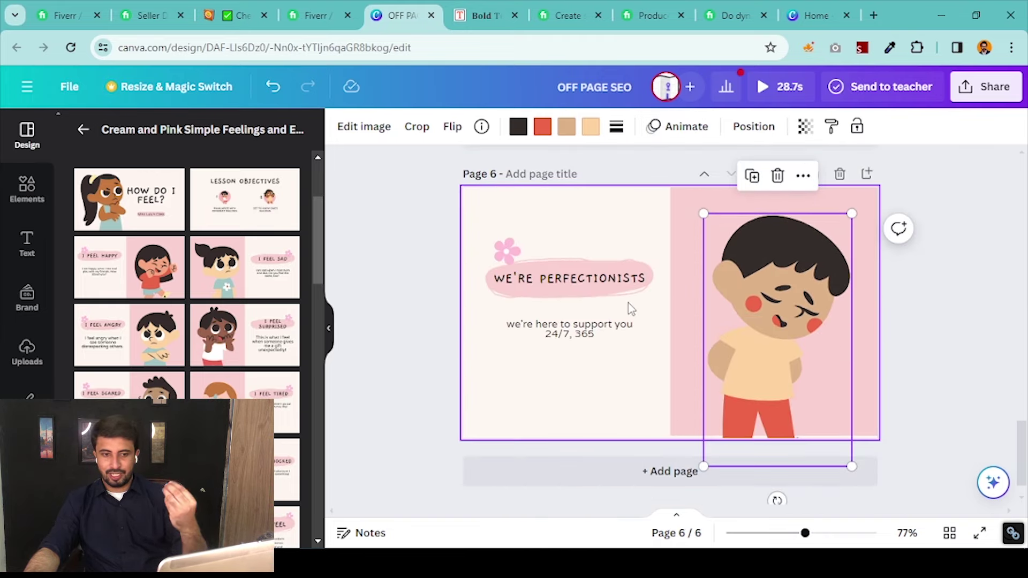
left_click(676, 236)
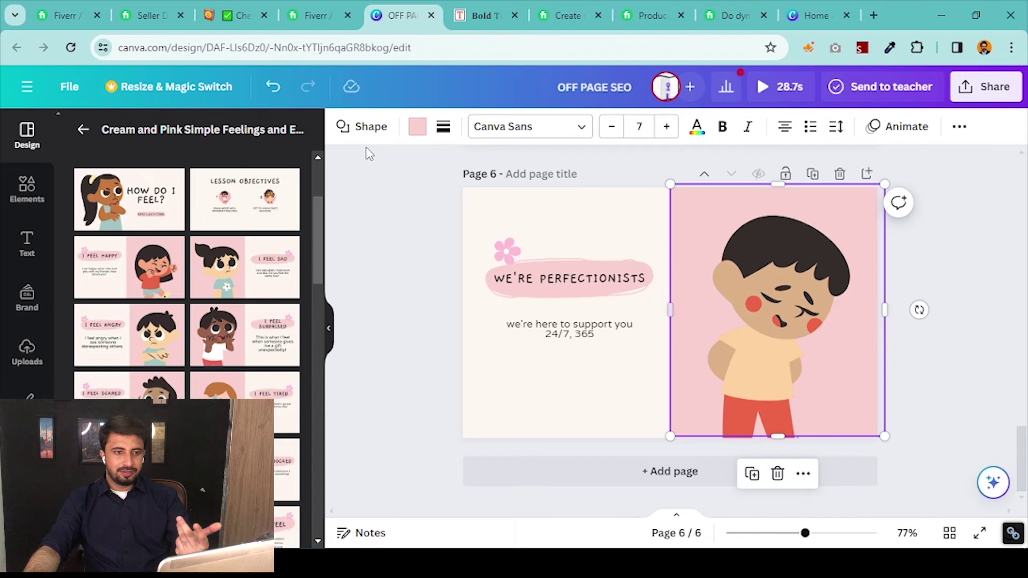
left_click(417, 128)
left_click(580, 218)
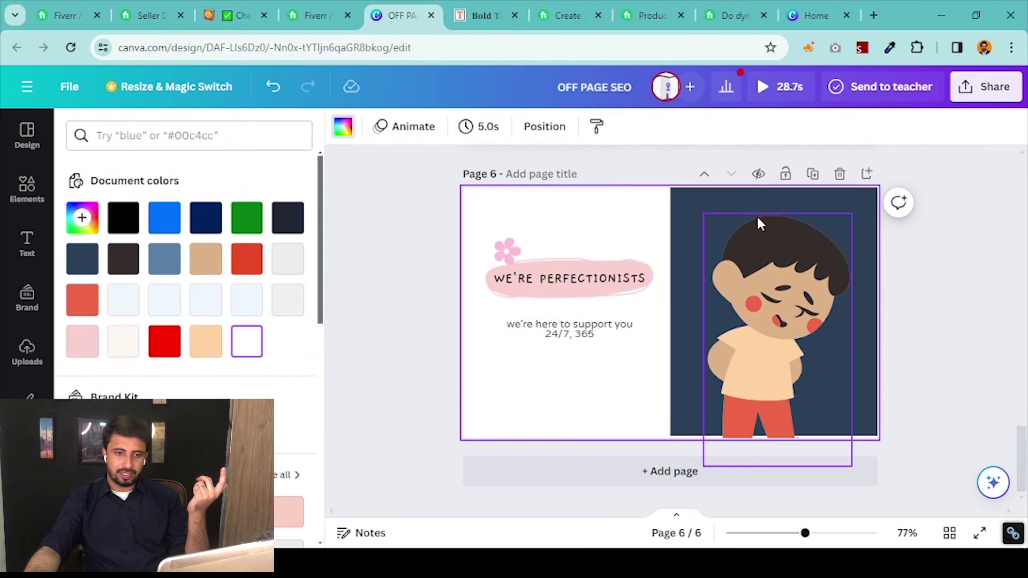
left_click(702, 203)
left_click(204, 310)
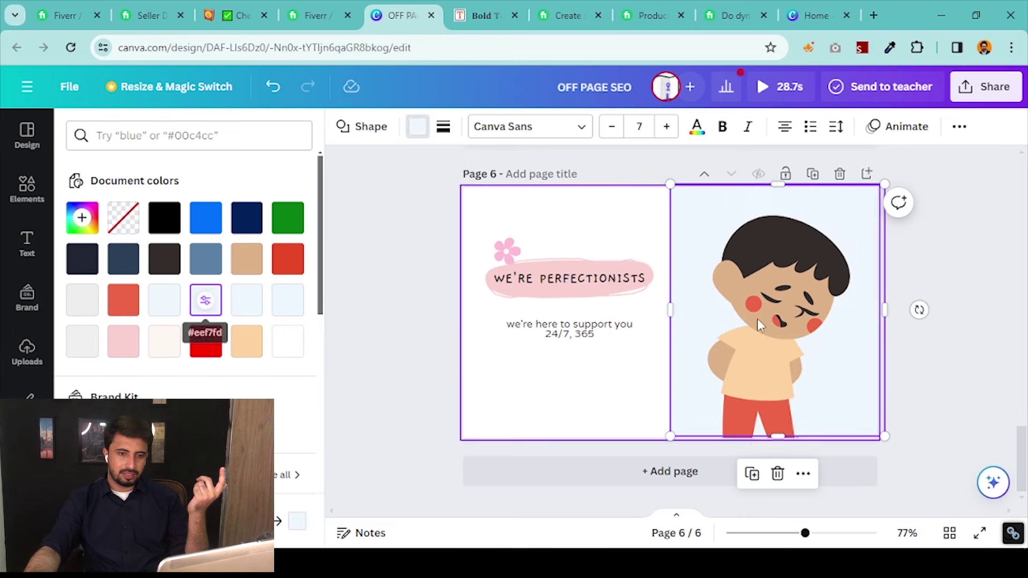
Recolor the red trousers and cheeks of the boy illustration on page 6 to dark brown #342d2a
left_click(776, 343)
left_click(543, 128)
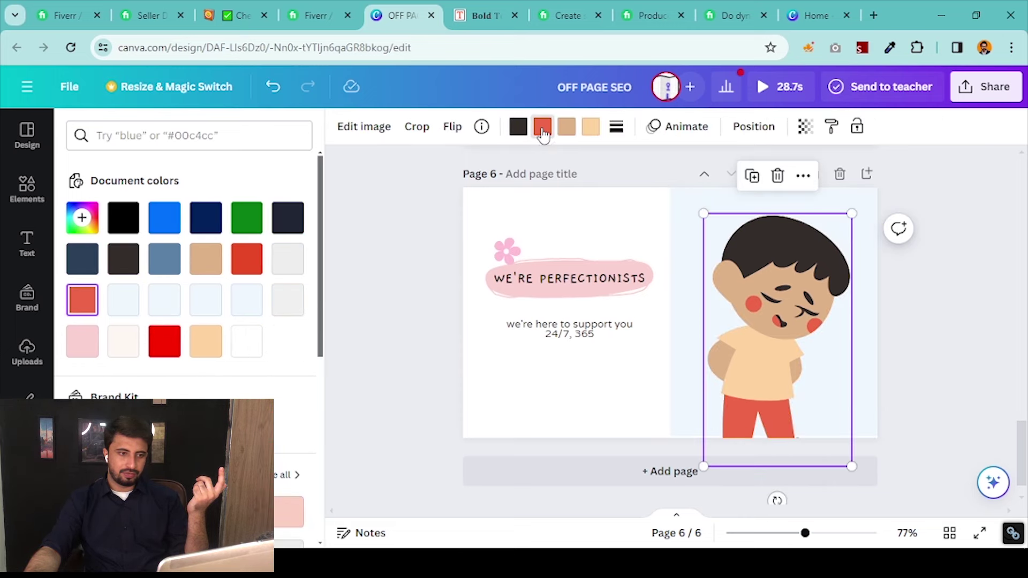
left_click(255, 345)
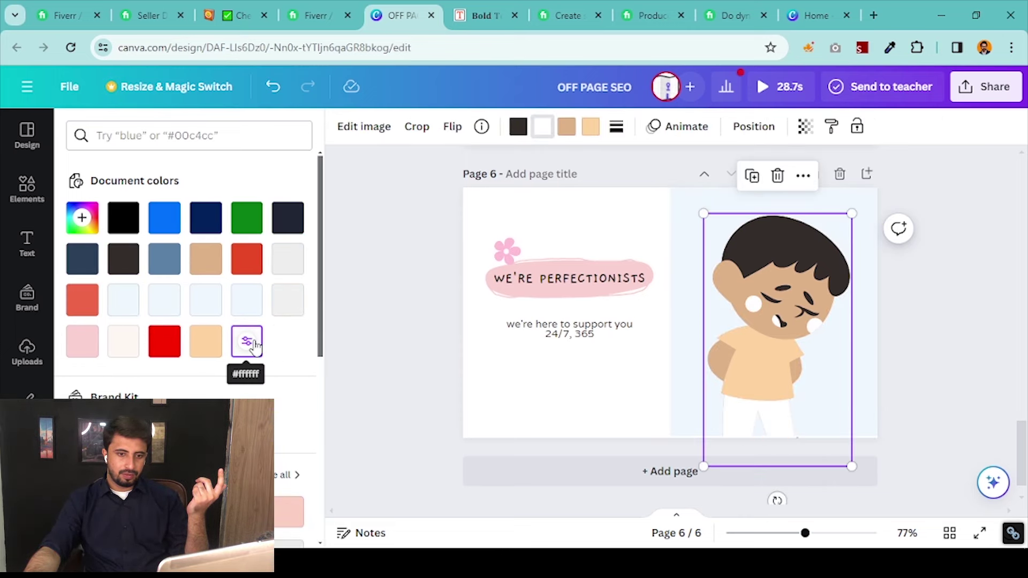
left_click(124, 259)
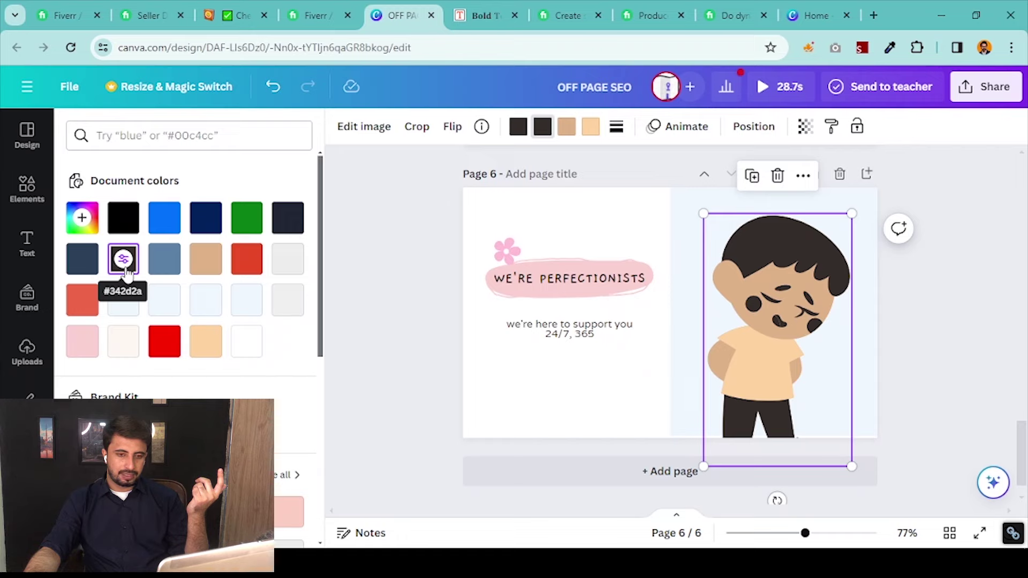
Recolor the boy's skin to light peach and his shirt to slate blue, using the document colors
left_click(567, 126)
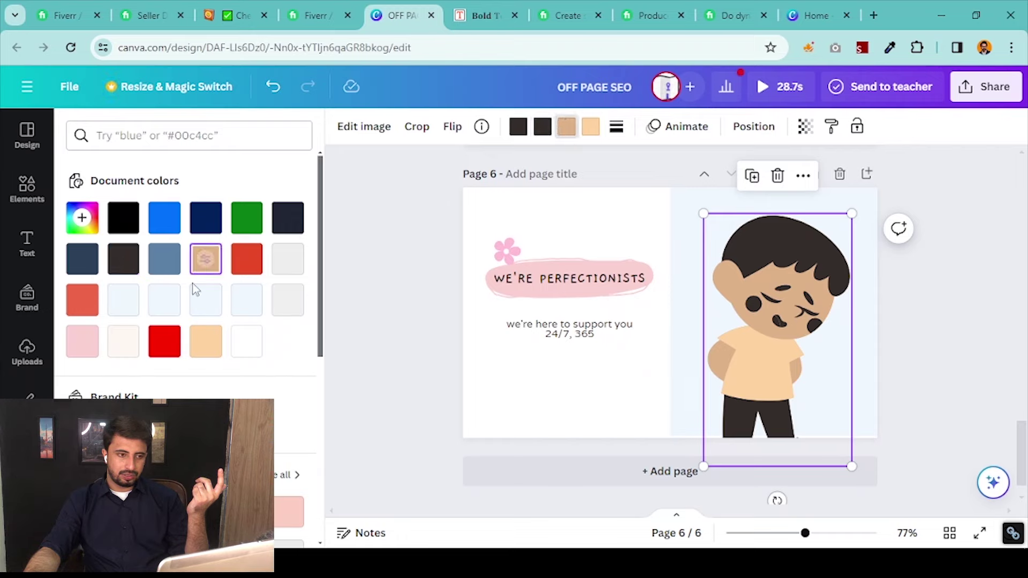
left_click(123, 343)
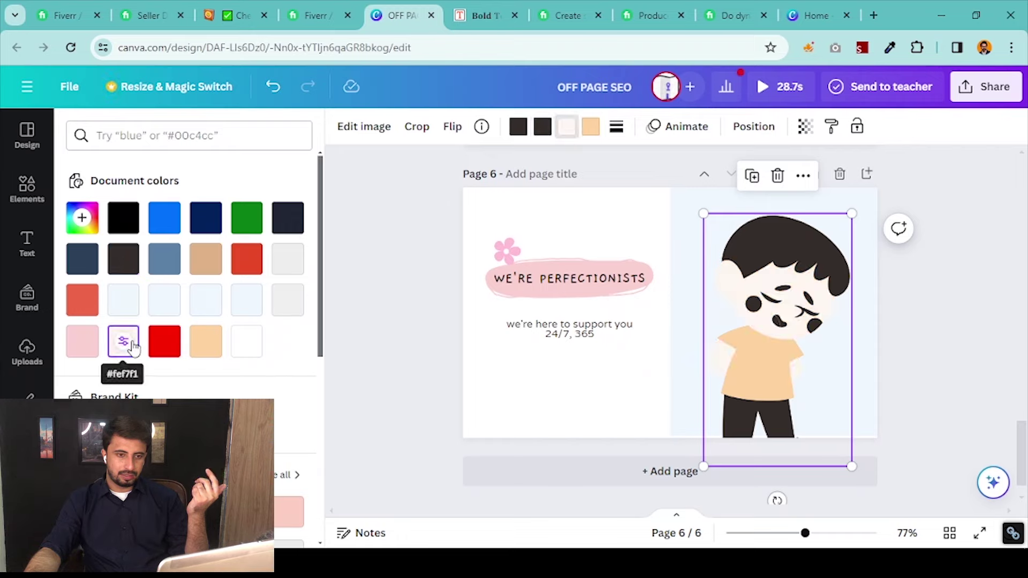
left_click(91, 348)
left_click(167, 347)
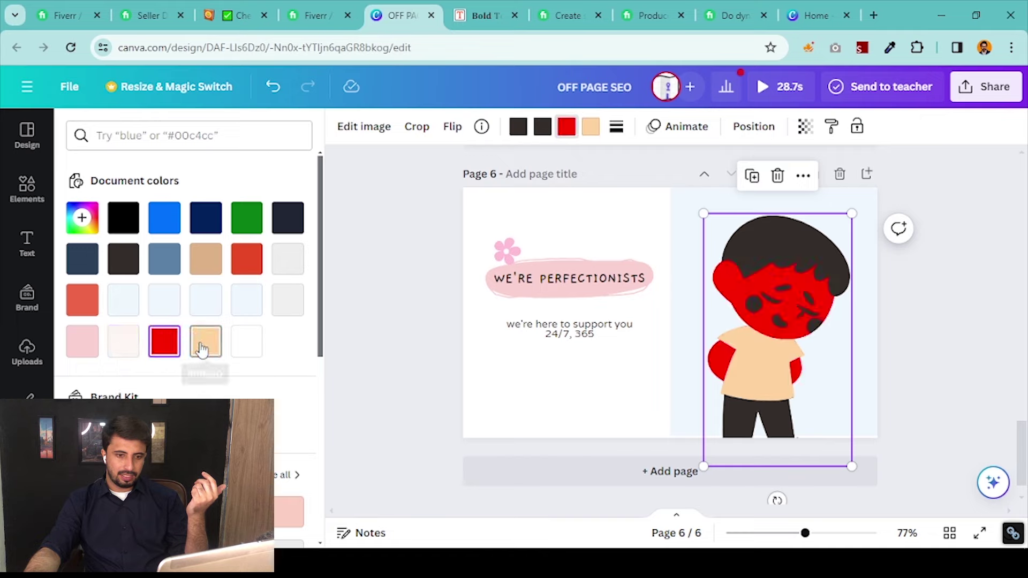
left_click(165, 300)
left_click(170, 263)
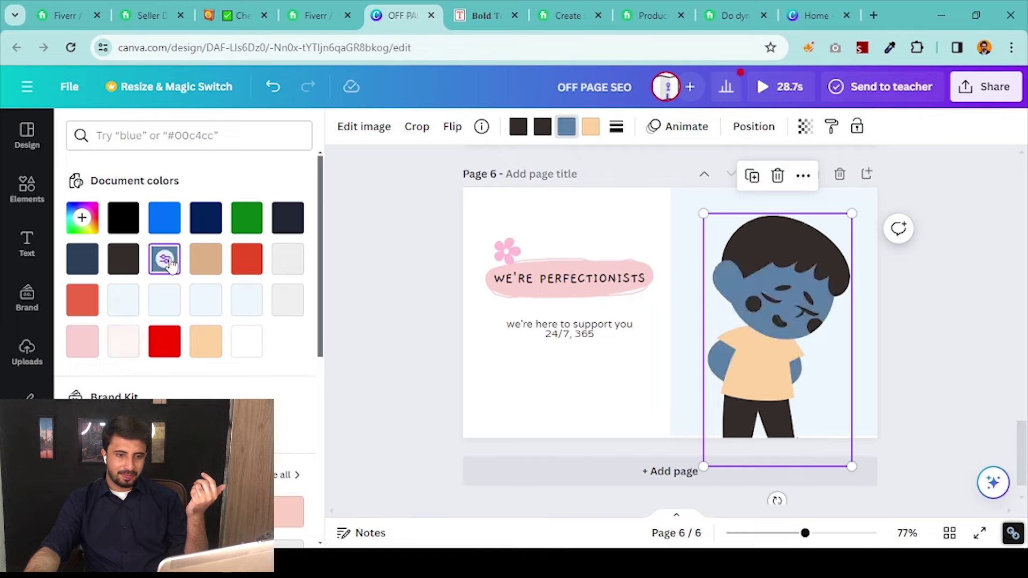
left_click(122, 258)
left_click(207, 343)
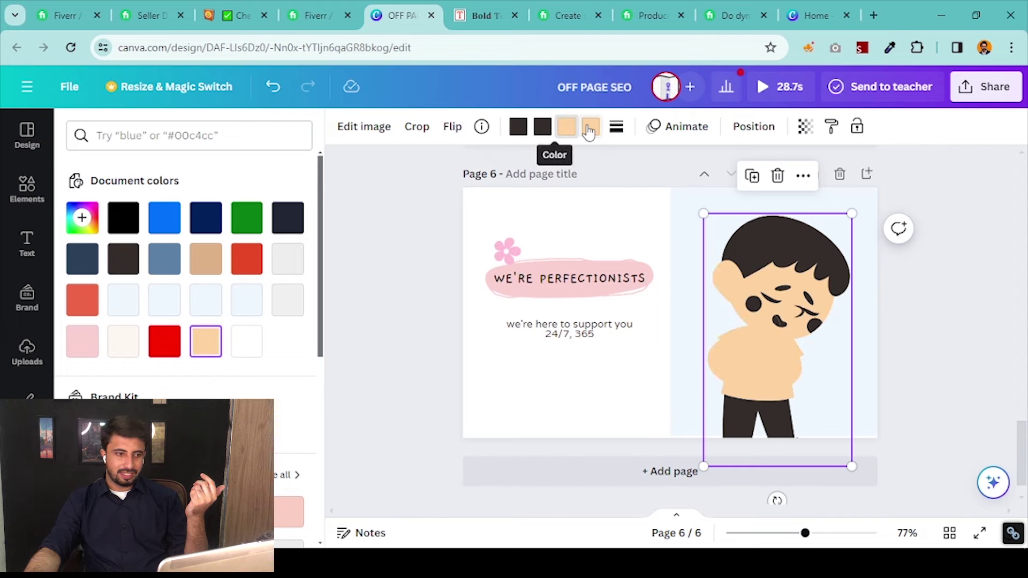
left_click(83, 342)
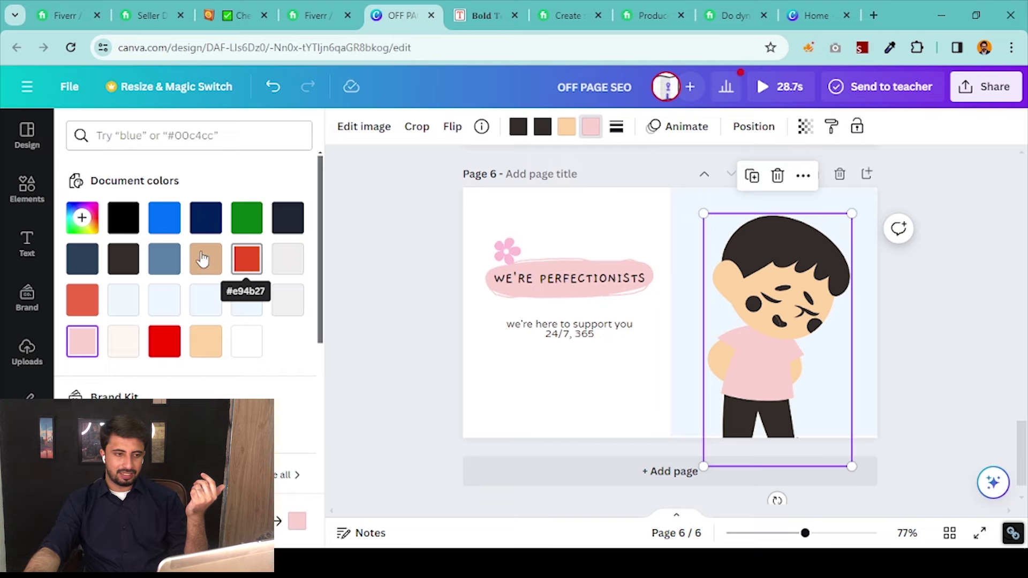
left_click(165, 258)
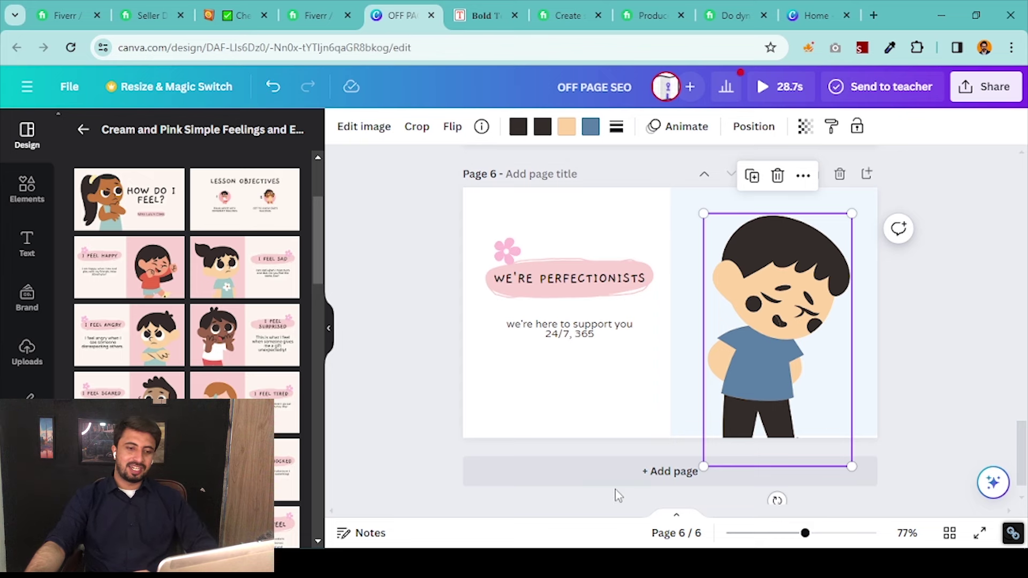
Switch to Notepad, review the VIDEO POINTS and THUMBNAIL lists, and return to the Canva design
key("alt+Tab")
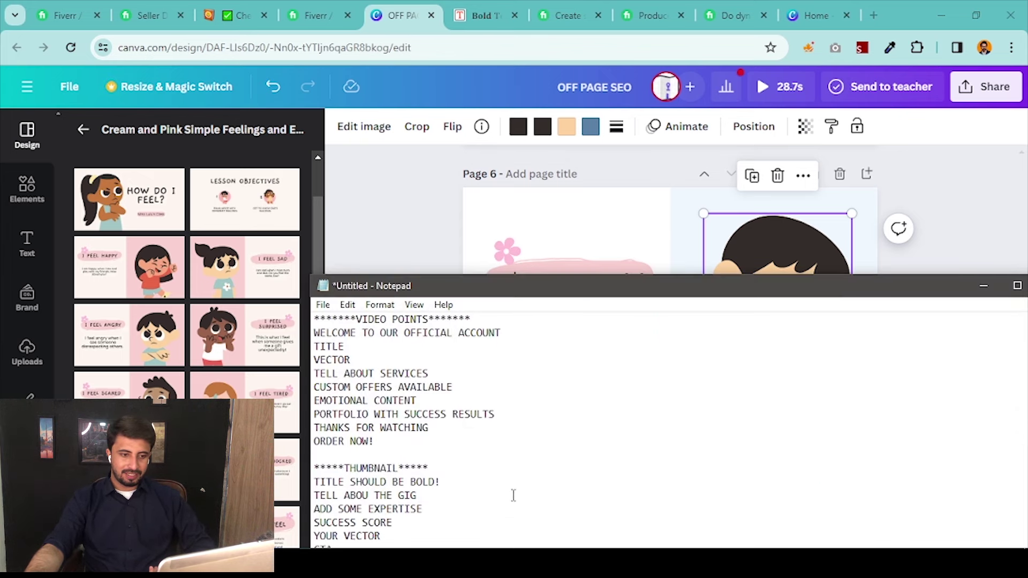
scroll(506, 461, "down", 1)
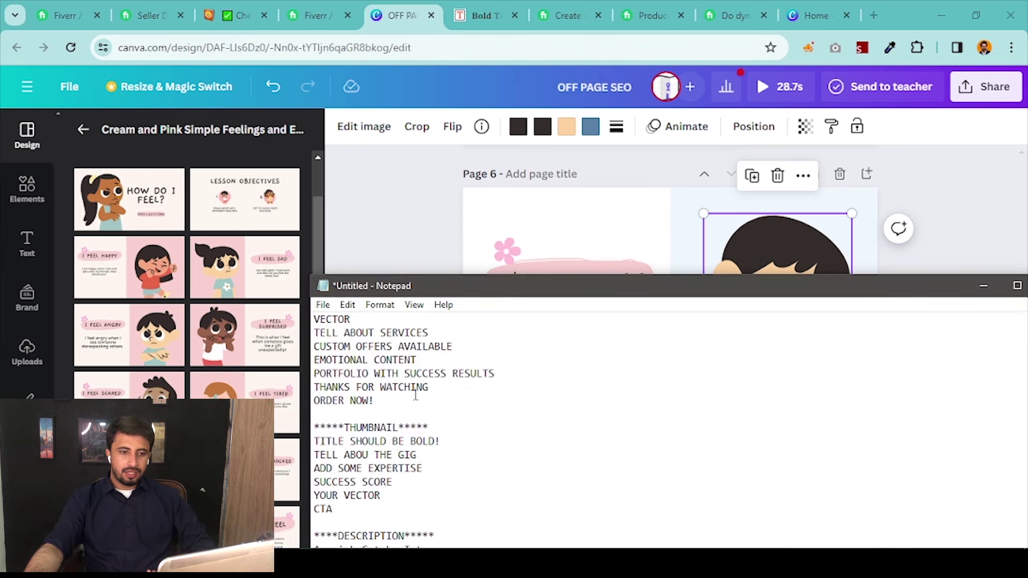
left_click(984, 293)
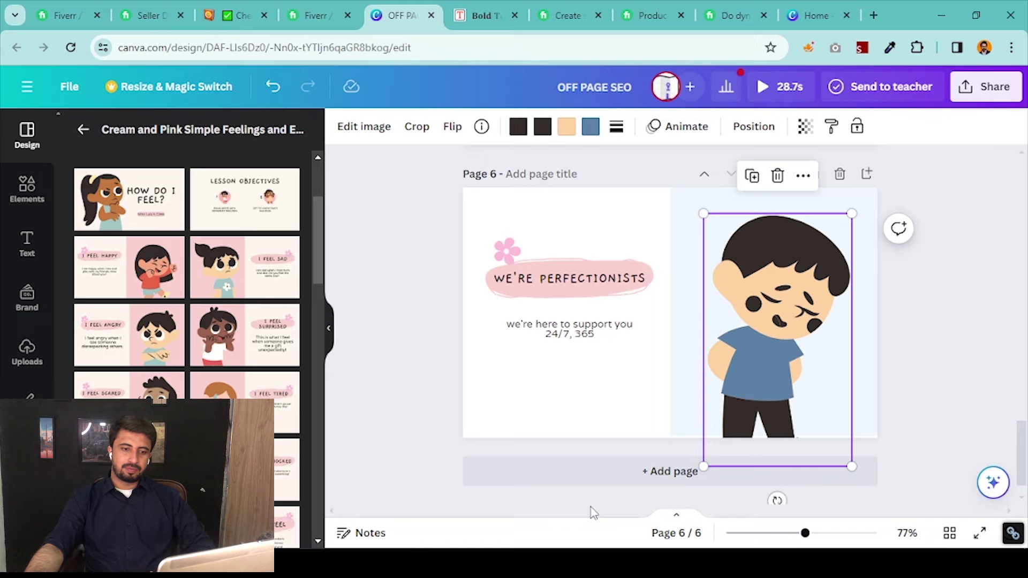
Add a blank page 7 after the "We're perfectionists" page and search the design templates for "Success"
left_click(602, 477)
scroll(177, 214, "up", 3)
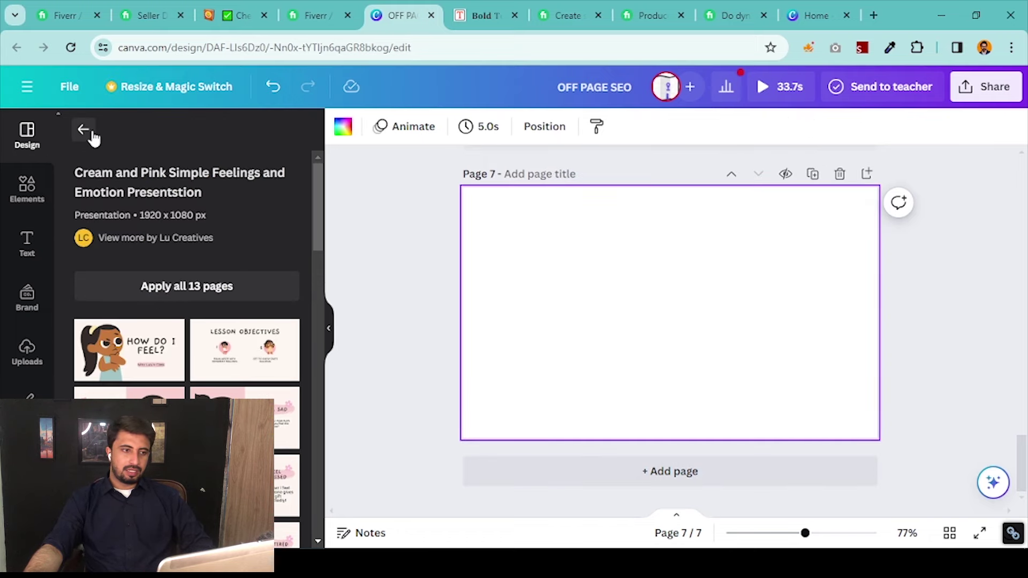
left_click(84, 129)
left_click(158, 143)
type("Success")
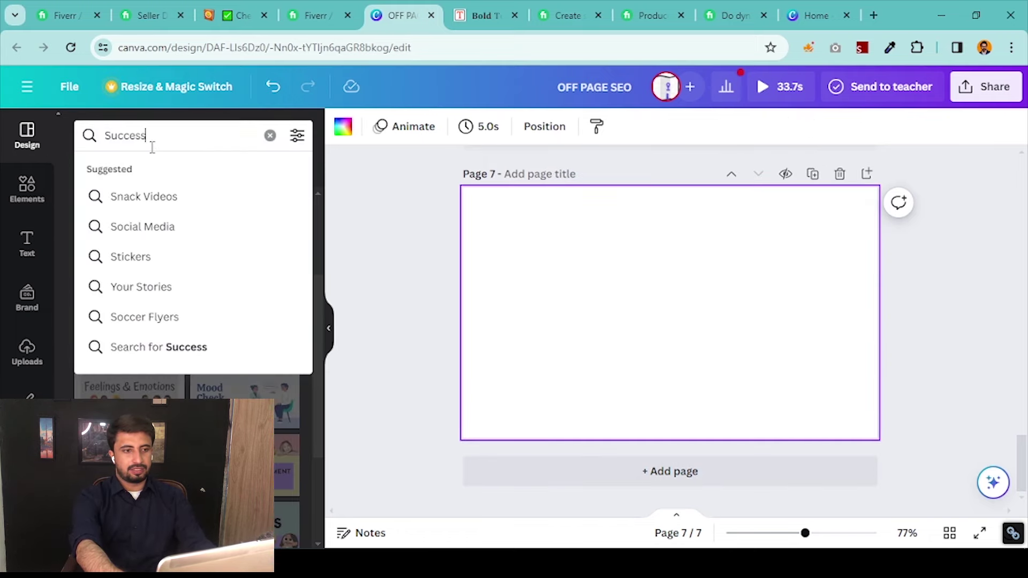
key("Return")
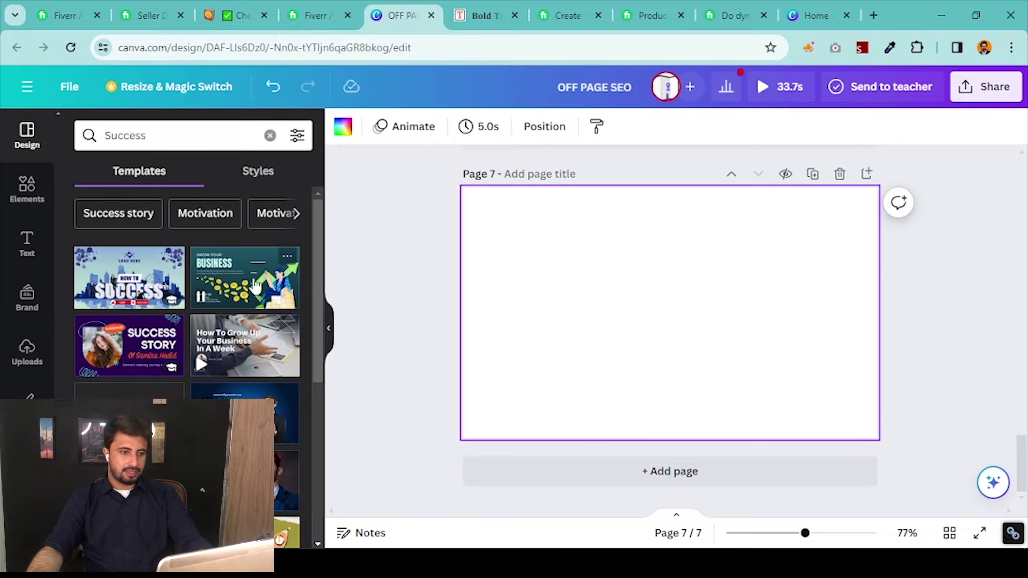
Apply the "Keys to financial success" cover from the Green and Orange Financial Success Presentation template to page 7
scroll(270, 292, "down", 2)
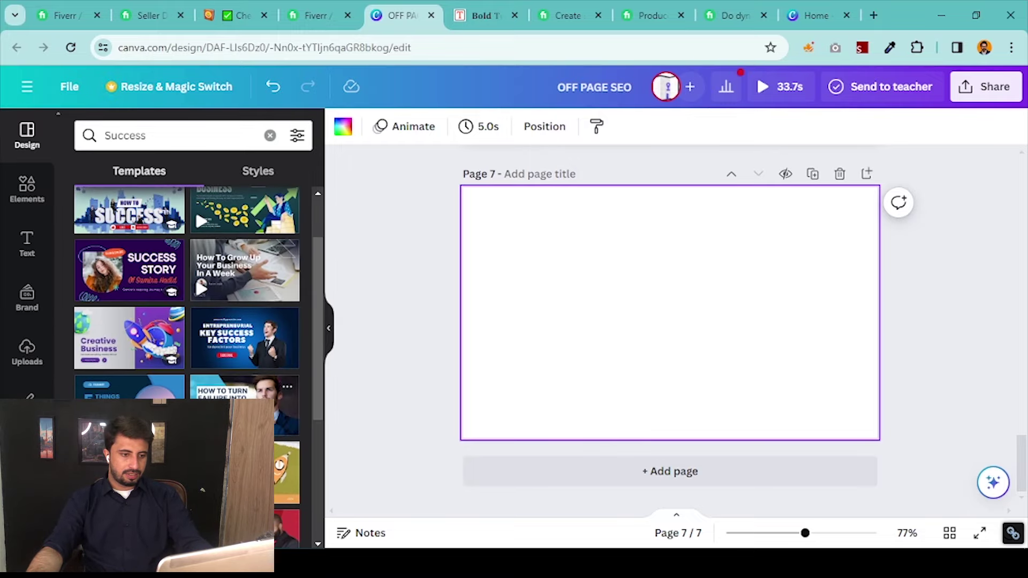
scroll(248, 324, "down", 3)
scroll(248, 324, "down", 2)
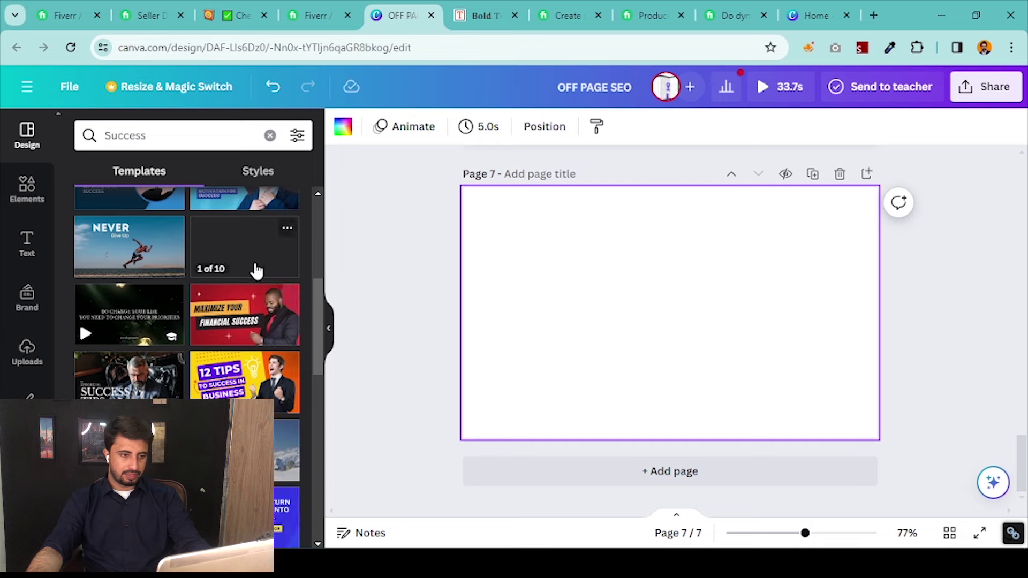
left_click(256, 268)
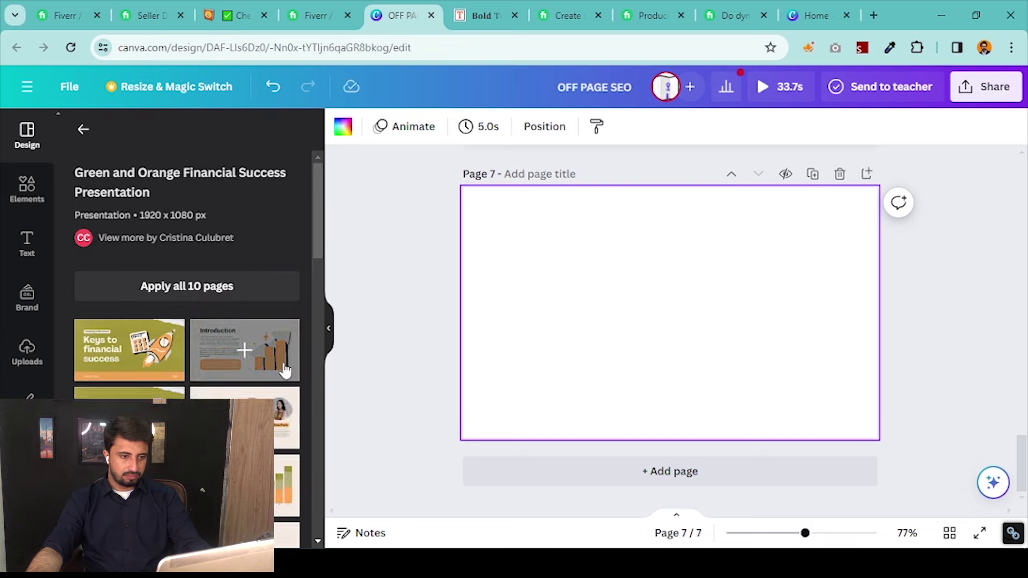
left_click(143, 356)
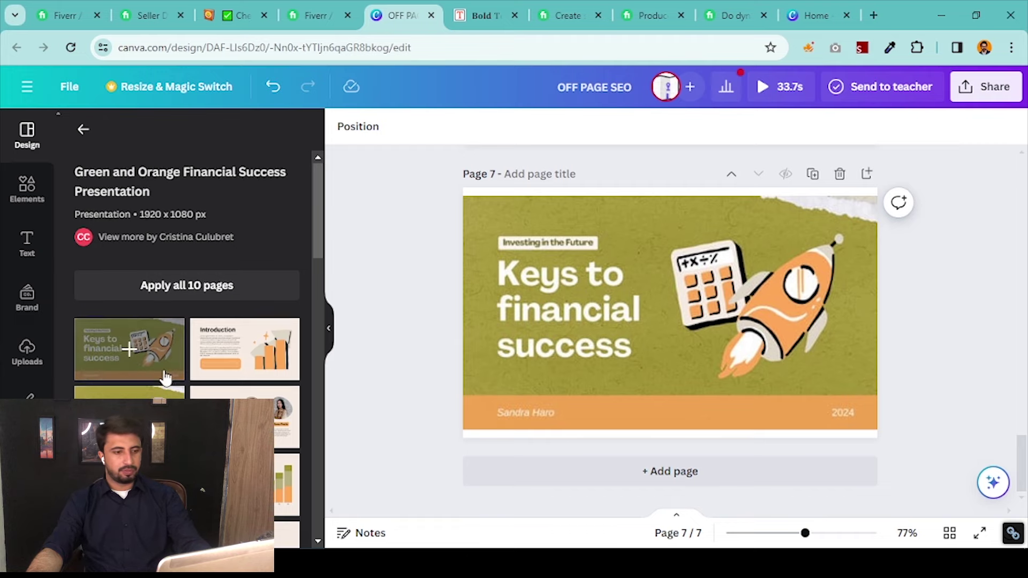
left_click(138, 349)
Search the elements library for "Portfolio" and browse the video results for a suitable clip
left_click(84, 131)
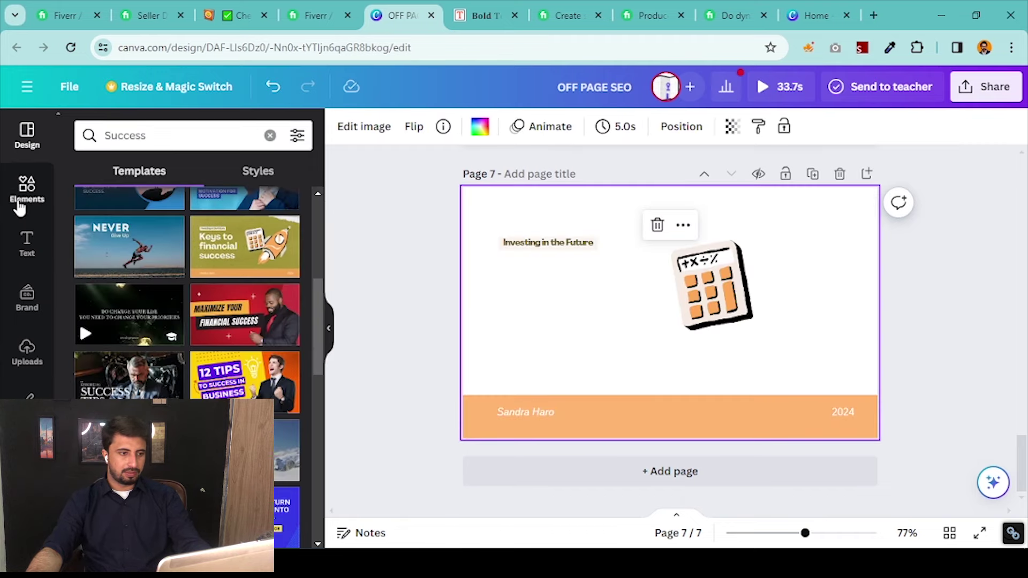
left_click(27, 188)
left_click(160, 136)
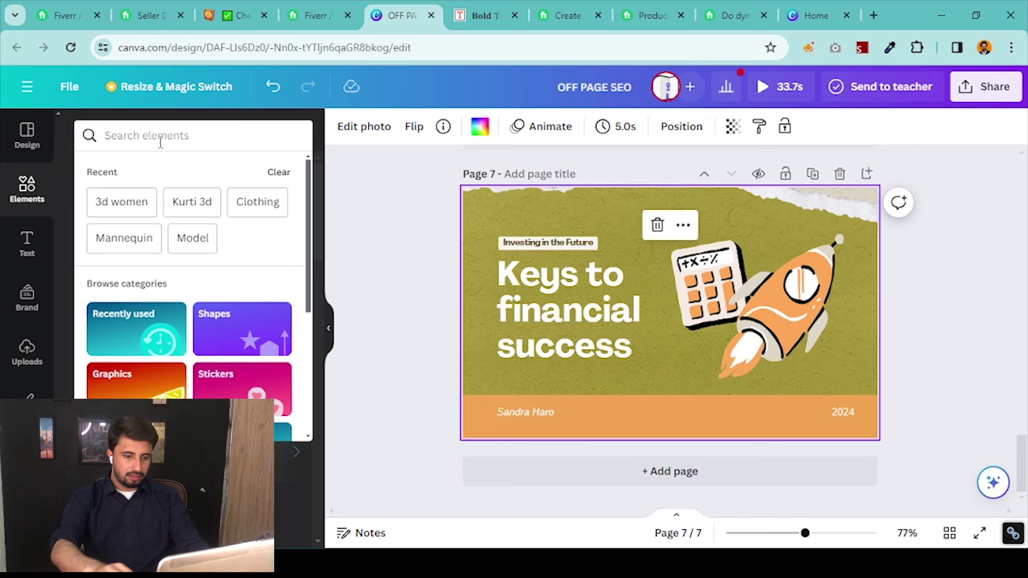
type("Portfolio")
key("Return")
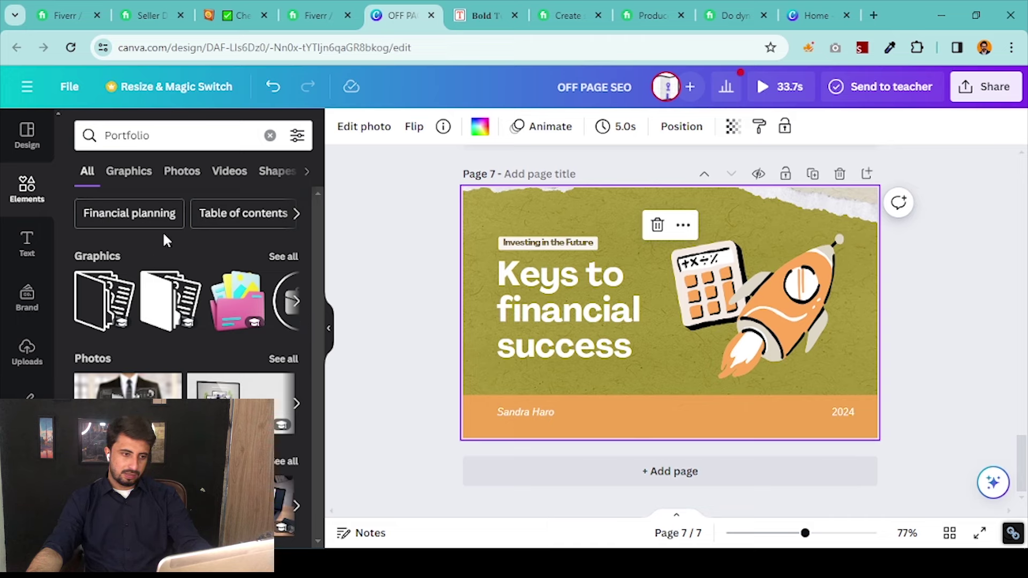
left_click(226, 174)
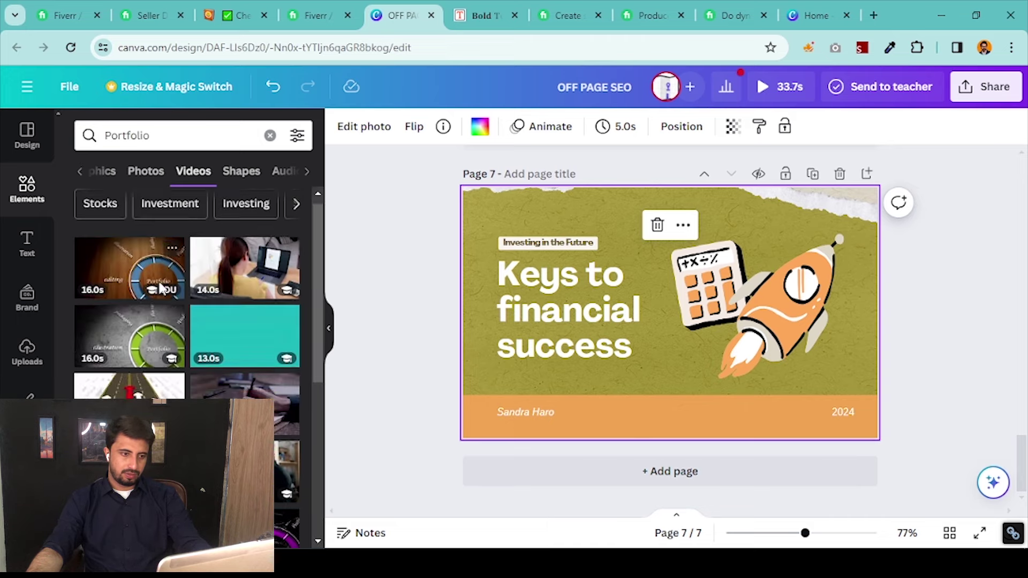
scroll(161, 288, "down", 5)
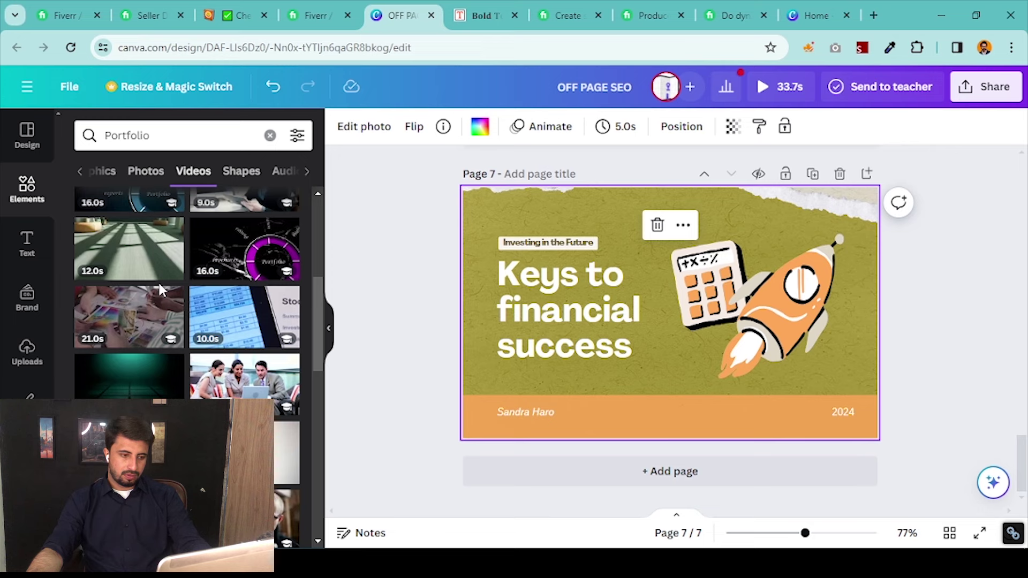
scroll(205, 304, "down", 2)
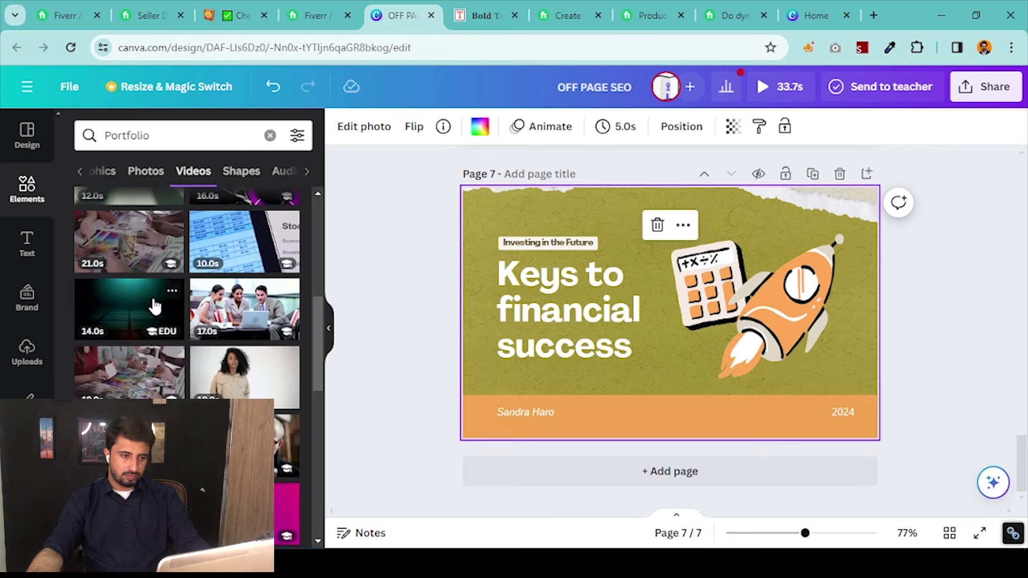
scroll(155, 306, "down", 2)
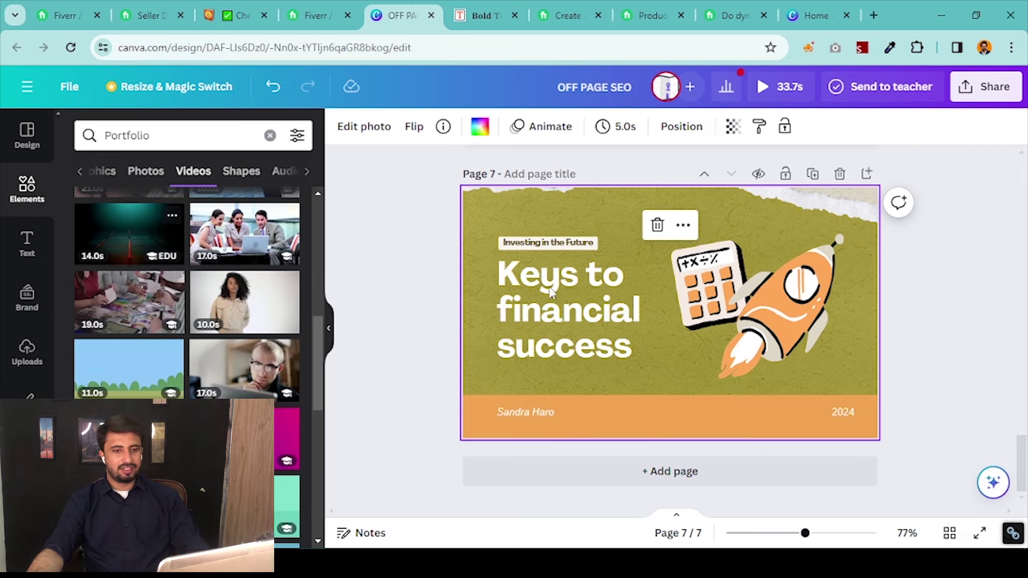
Add a blank page 8, insert the 14-second dark teal grid video, and enlarge it to cover the whole page
left_click(746, 488)
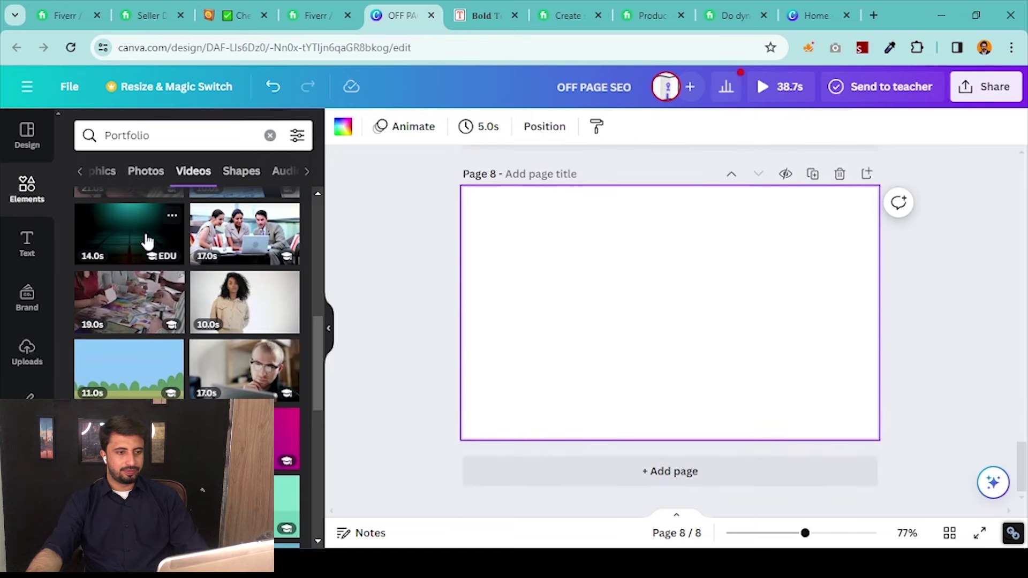
left_click(145, 237)
scroll(750, 370, "up", 4)
scroll(752, 374, "down", 4)
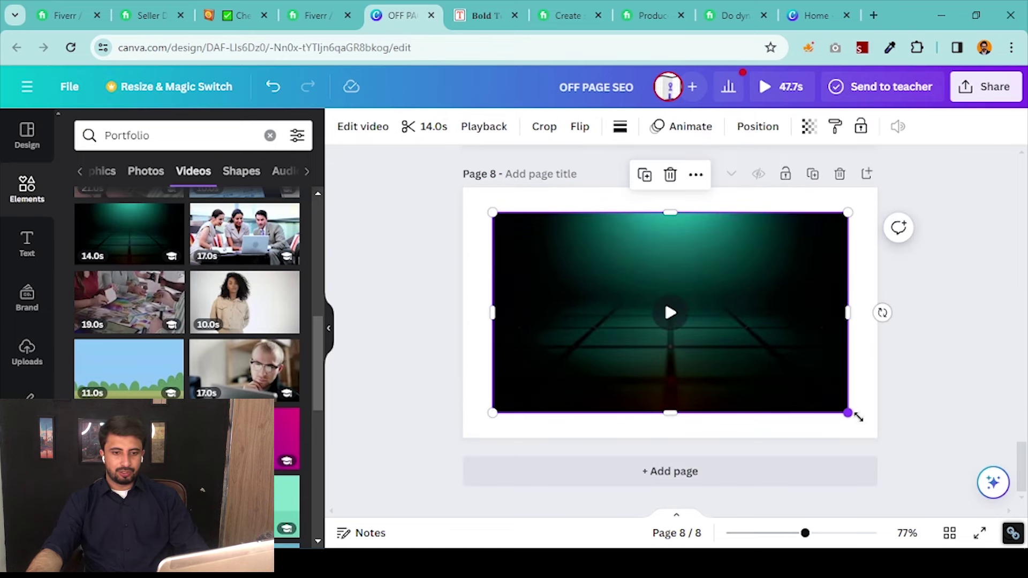
left_click_drag(849, 405, 952, 472)
left_click_drag(494, 211, 441, 184)
scroll(685, 337, "up", 8)
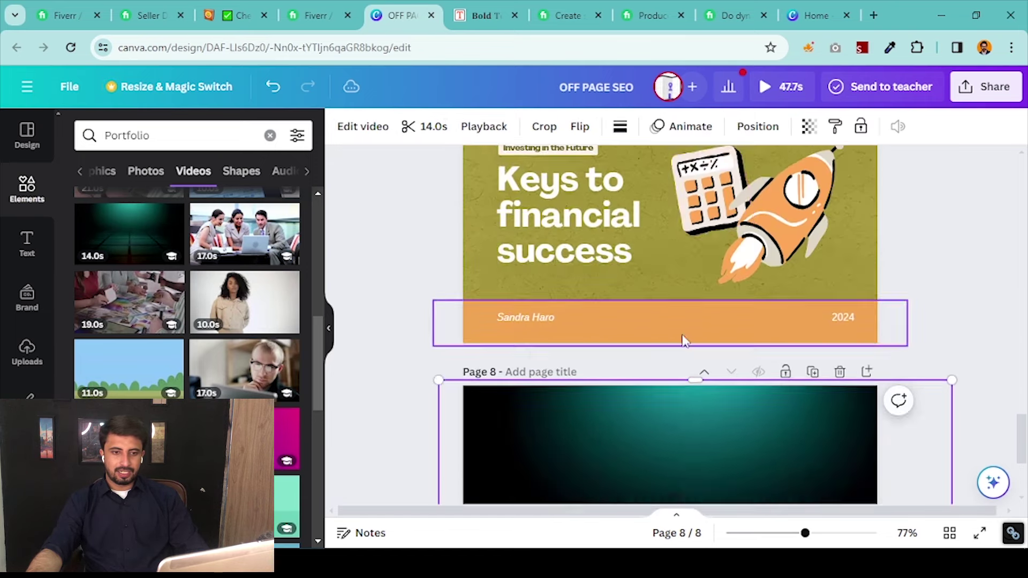
scroll(804, 365, "down", 4)
scroll(776, 344, "down", 4)
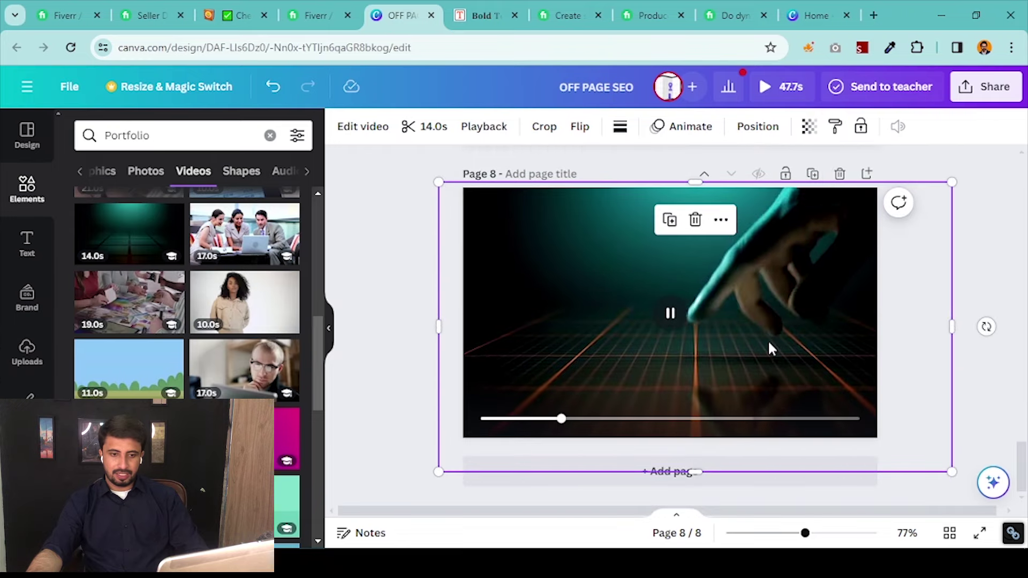
Move the dark teal grid video page up so it comes before the "Keys to financial success" page
scroll(771, 332, "up", 5)
scroll(771, 321, "down", 3)
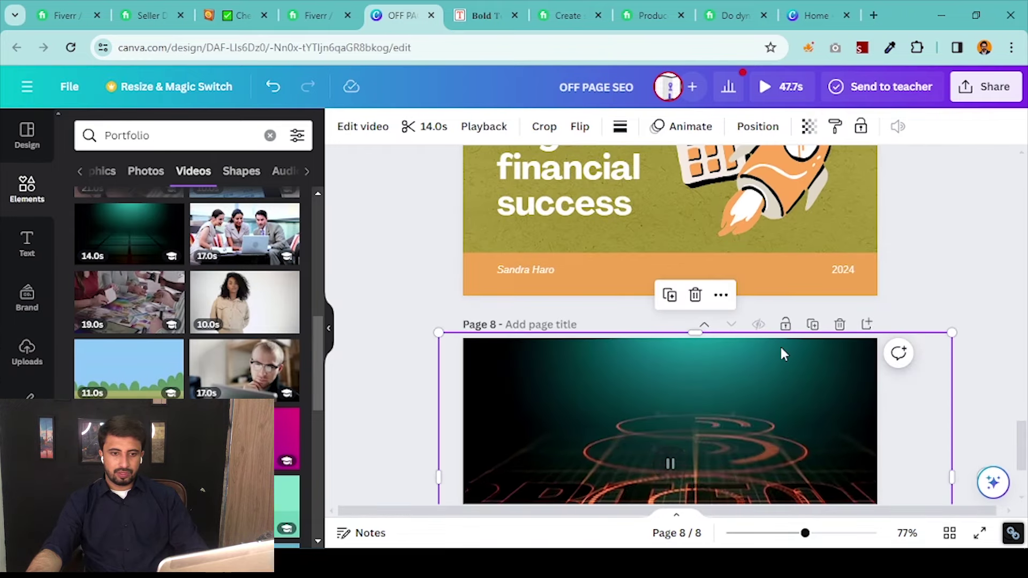
left_click(706, 324)
scroll(718, 320, "down", 5)
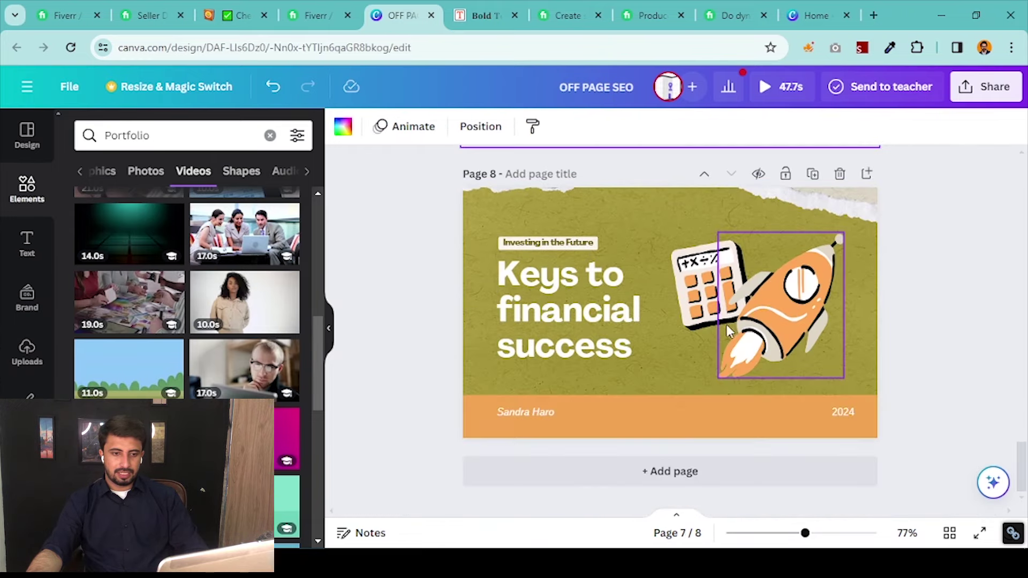
Delete the "Keys to financial success" heading, the "Investing in the Future" label and the calculator graphic from page 8
left_click(573, 314)
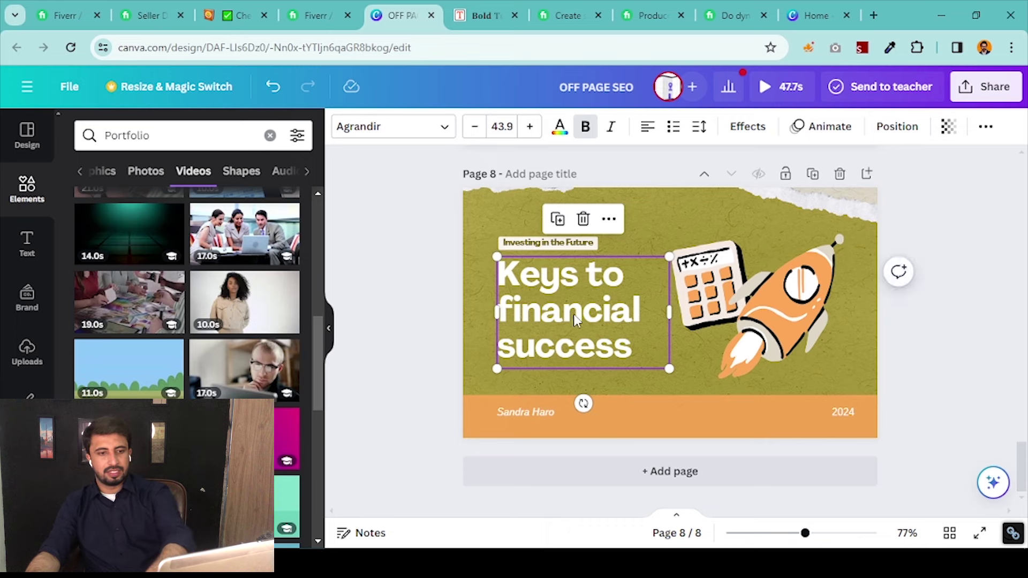
key("Delete")
left_click(578, 246)
key("Delete")
left_click_drag(791, 300, 837, 242)
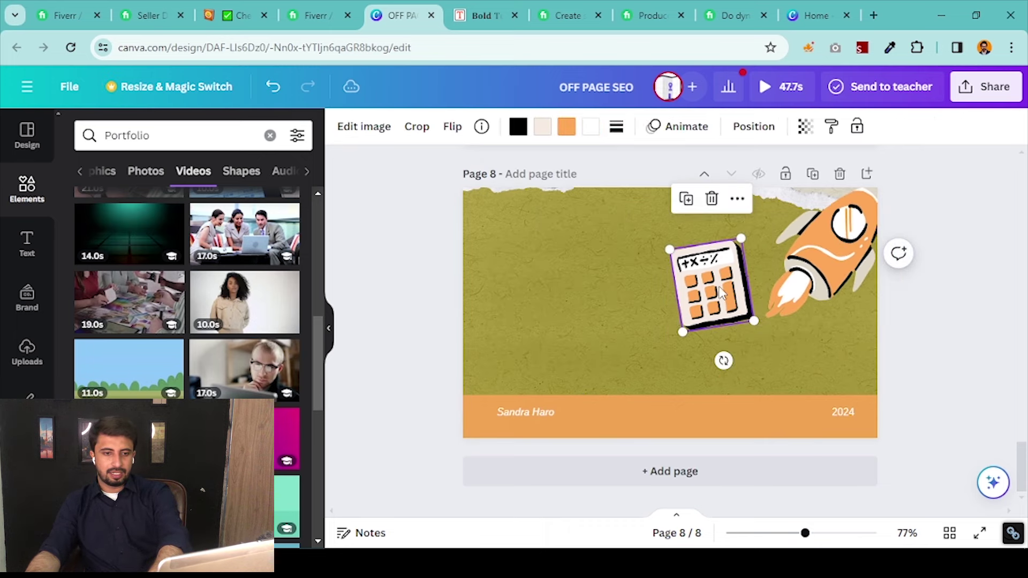
left_click_drag(711, 286, 858, 363)
key("Delete")
Delete the year, the presenter's name and the orange footer band from page 8
left_click(854, 410)
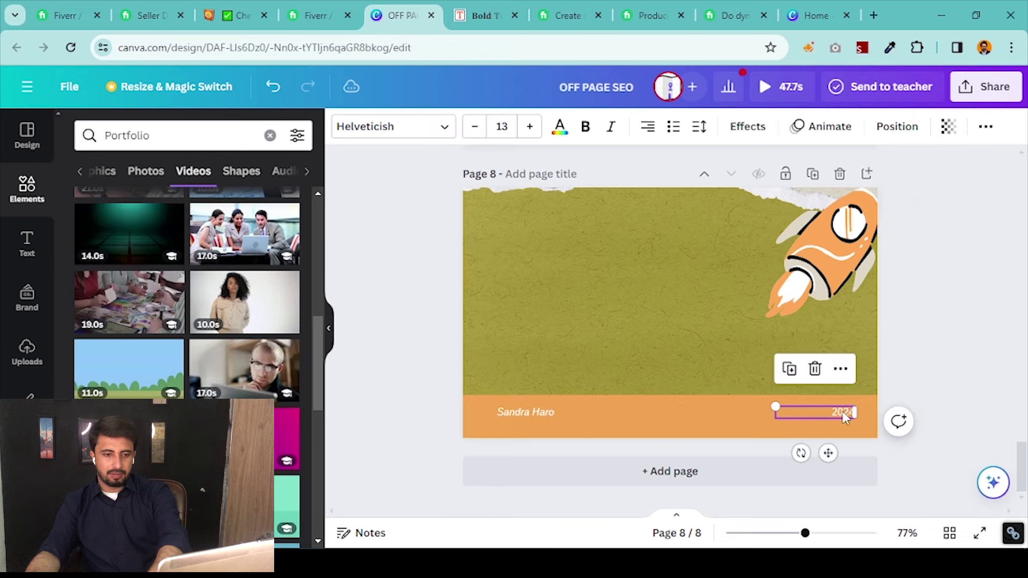
key("Delete")
left_click(538, 411)
key("Delete")
left_click(642, 418)
key("Delete")
Shrink the rocket graphic on page 8 and place it in the page's upper-right corner
left_click_drag(817, 242, 801, 258)
left_click(732, 212)
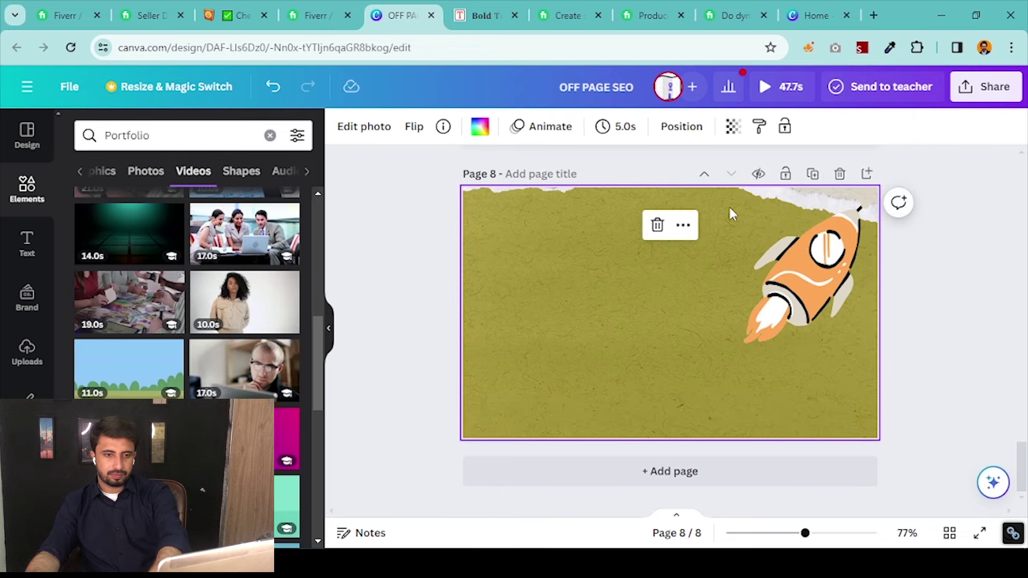
left_click_drag(809, 214, 811, 198)
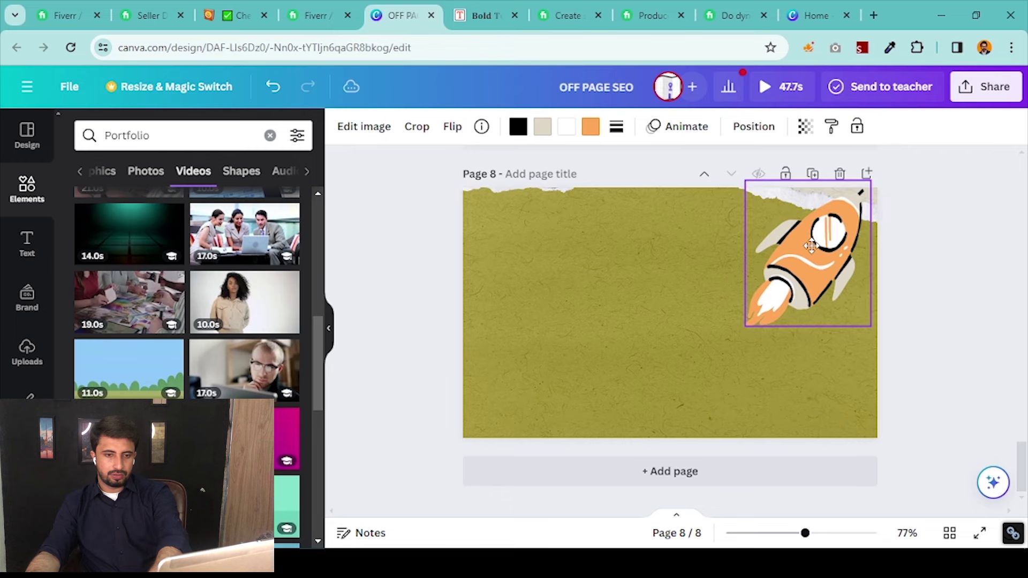
left_click_drag(853, 303, 819, 268)
left_click_drag(782, 225, 834, 229)
scroll(1025, 300, "up", 2)
scroll(964, 278, "up", 5)
scroll(934, 279, "down", 6)
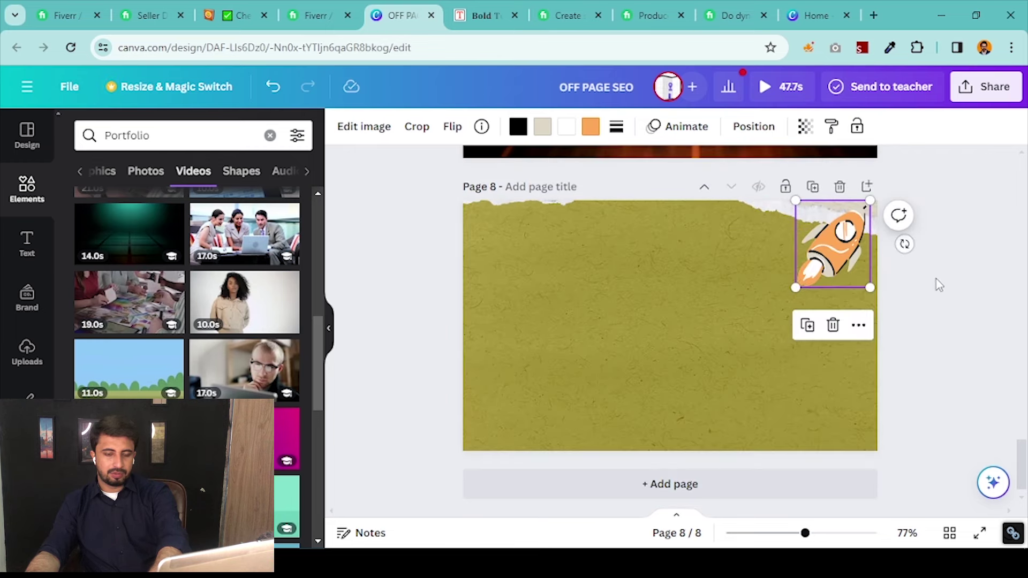
left_click(620, 328)
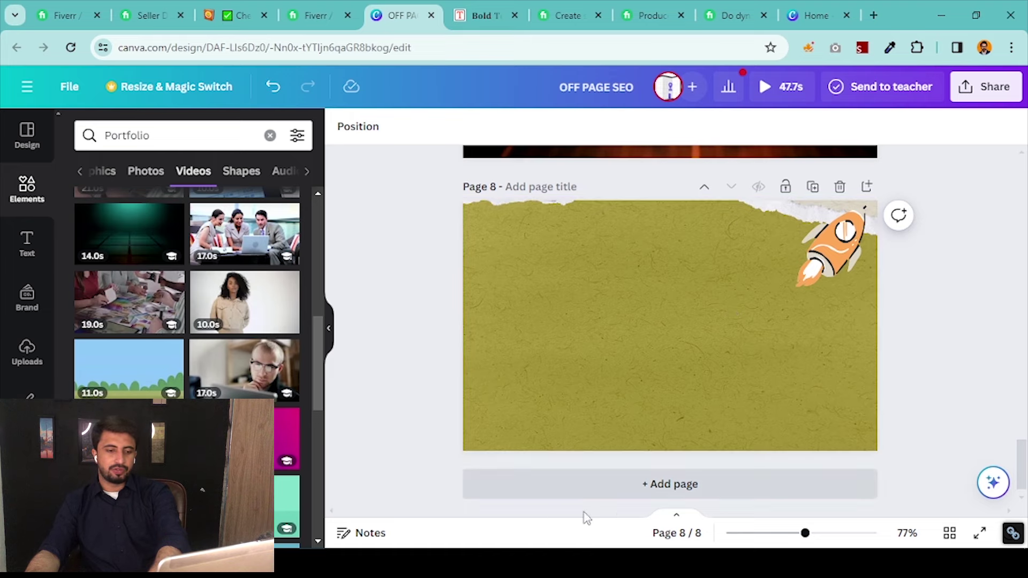
Switch to the Notepad notes to check the closing items of the video outline, and return to the design
key("alt+Tab")
scroll(501, 489, "down", 5)
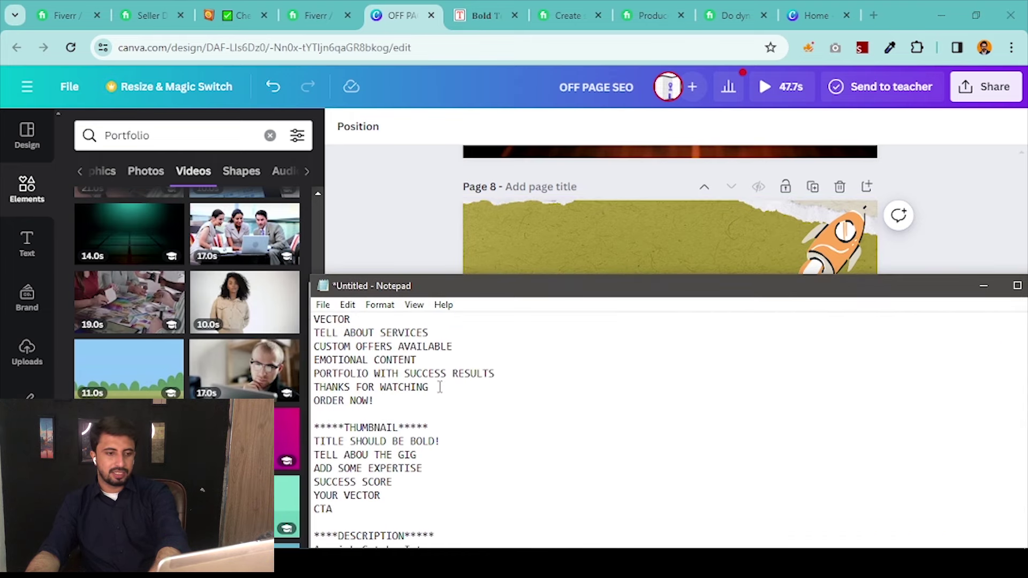
key("alt+Tab")
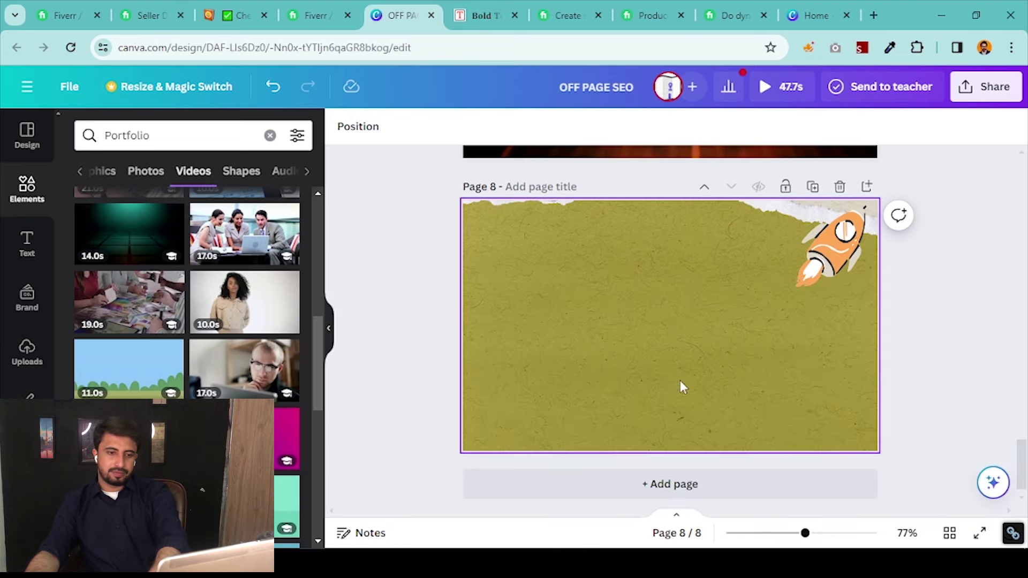
Add a blank page 9 and search the video elements for "Edning vide"
left_click(662, 484)
left_click(152, 138)
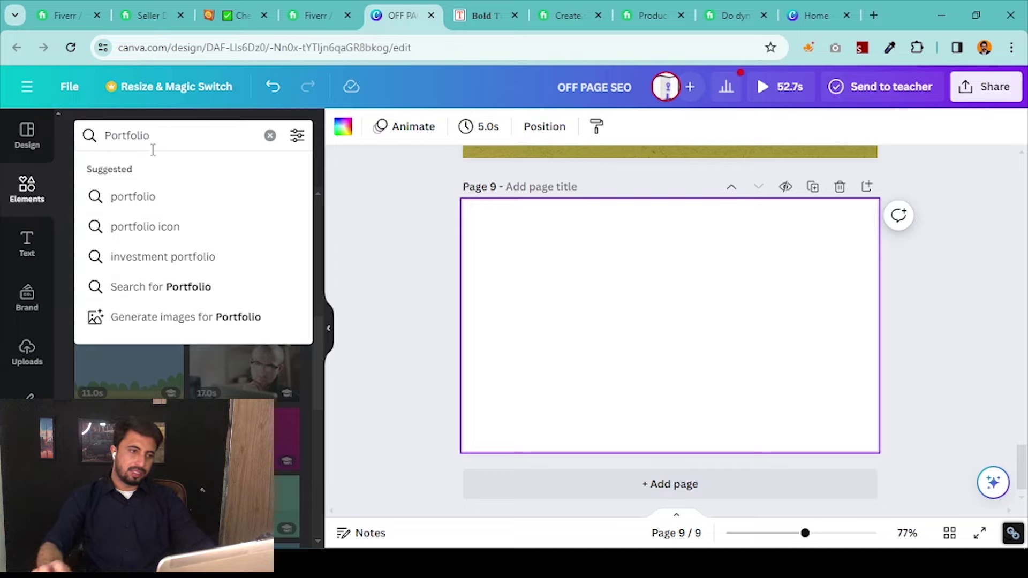
key("ctrl+a")
type("Thj")
key("BackSpace")
key("BackSpace")
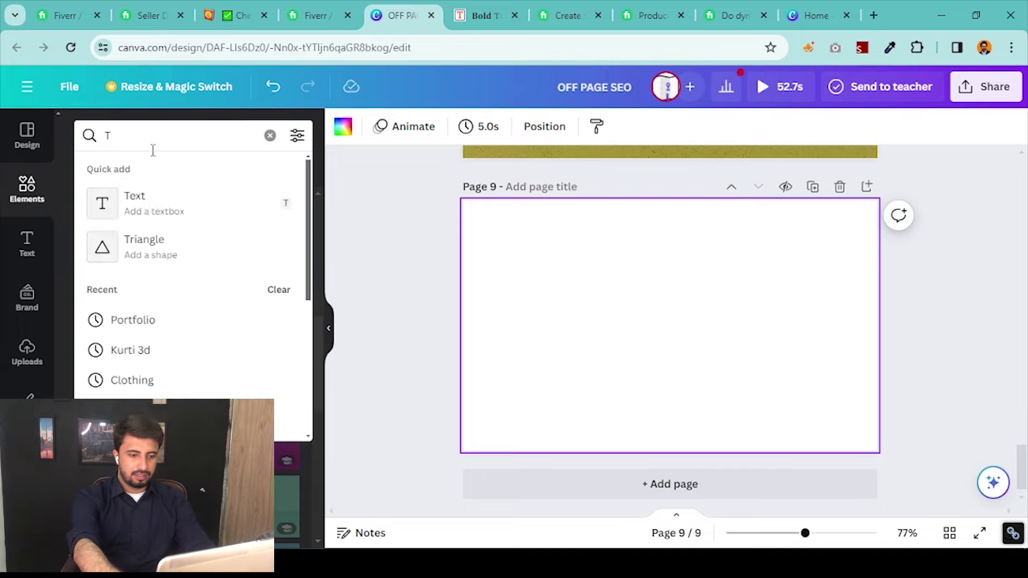
key("BackSpace")
type("Edning v")
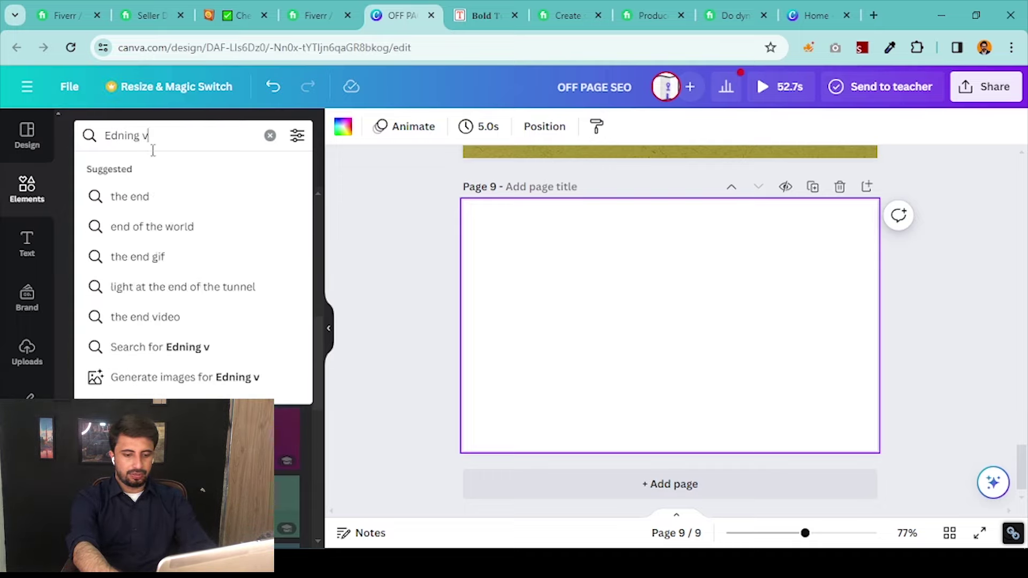
type("ide")
key("Return")
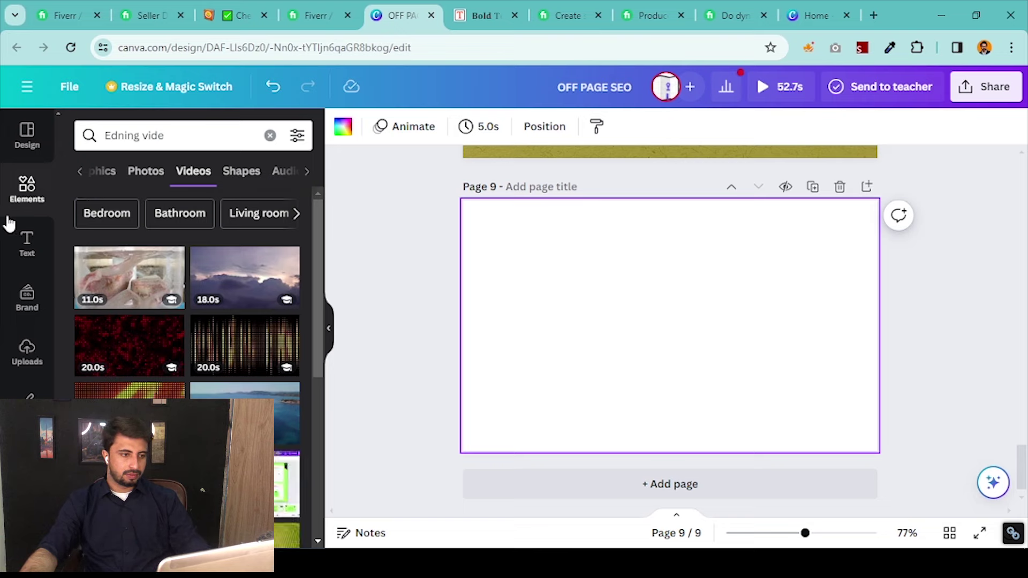
scroll(141, 241, "down", 3)
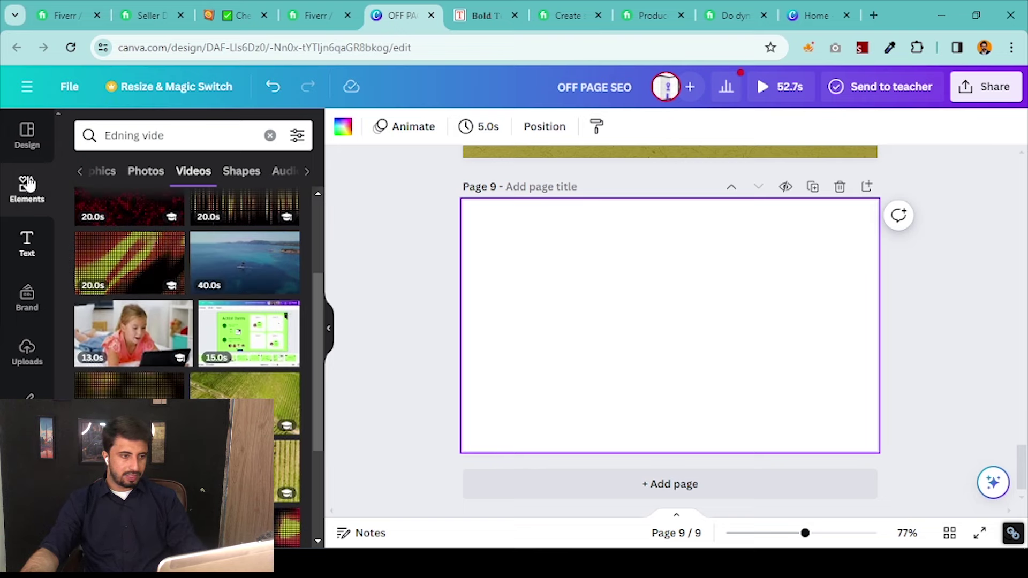
Search the design templates for "end video"
left_click(27, 137)
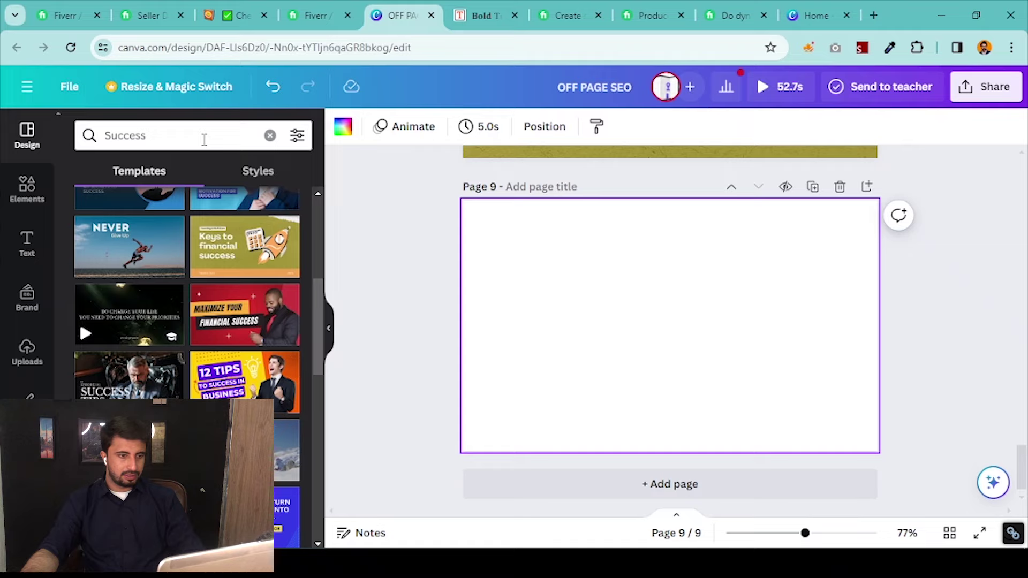
scroll(197, 263, "down", 5)
left_click(124, 136)
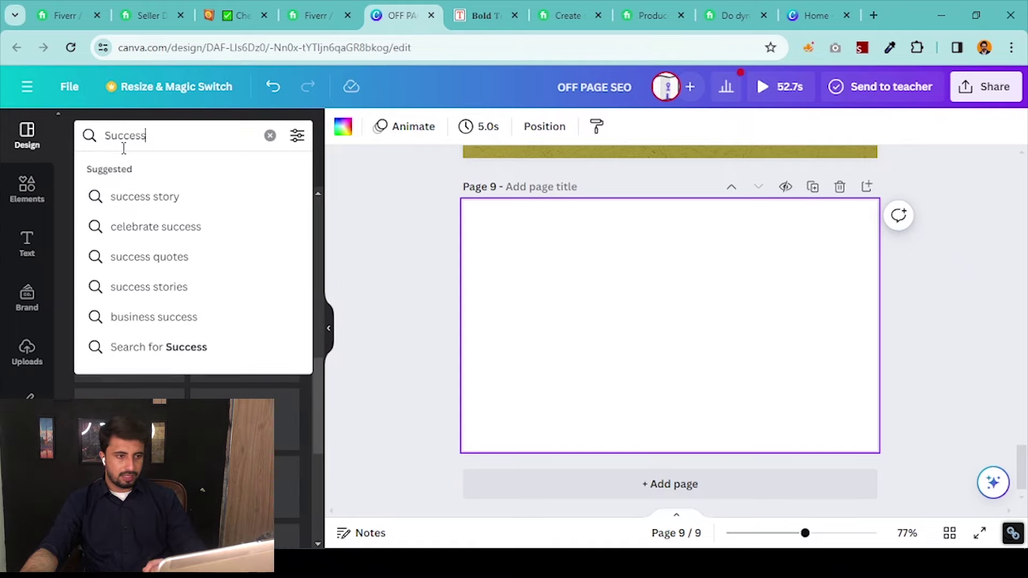
key("ctrl+a")
type("end")
key("Return")
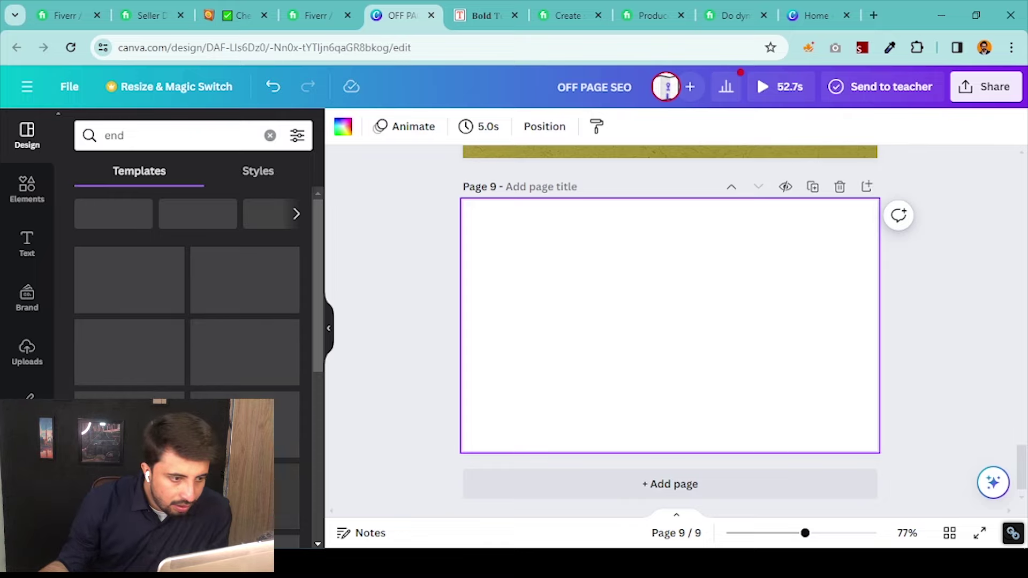
left_click(190, 138)
type("video")
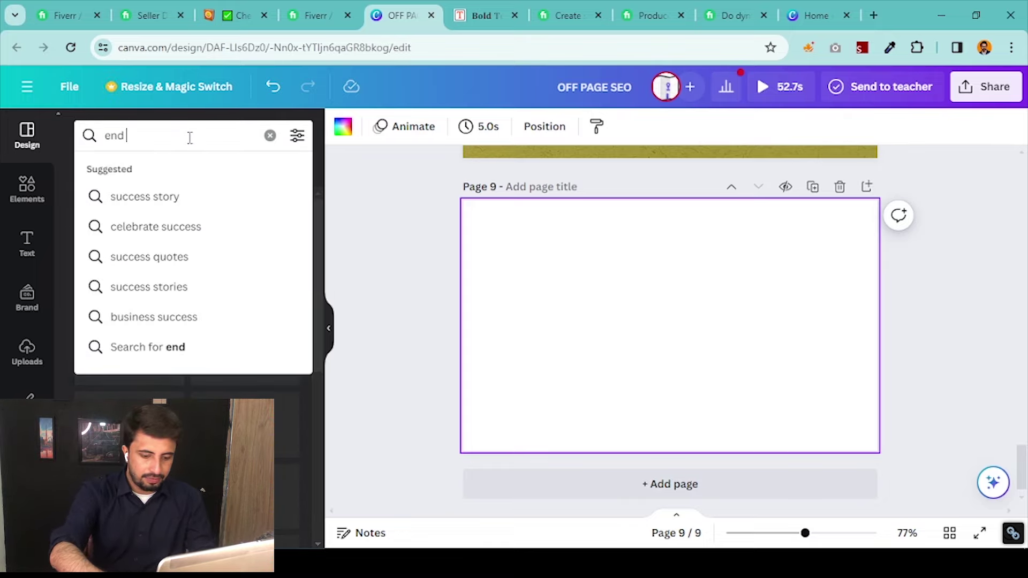
key("Return")
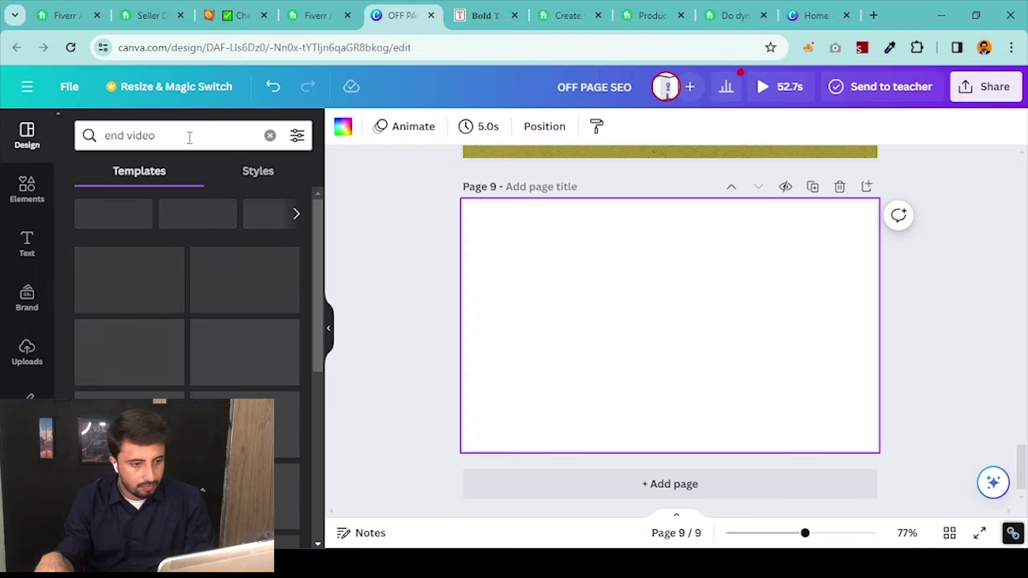
mouse_move(316, 262)
left_mouse_down()
mouse_move(326, 346)
mouse_move(316, 262)
left_mouse_up()
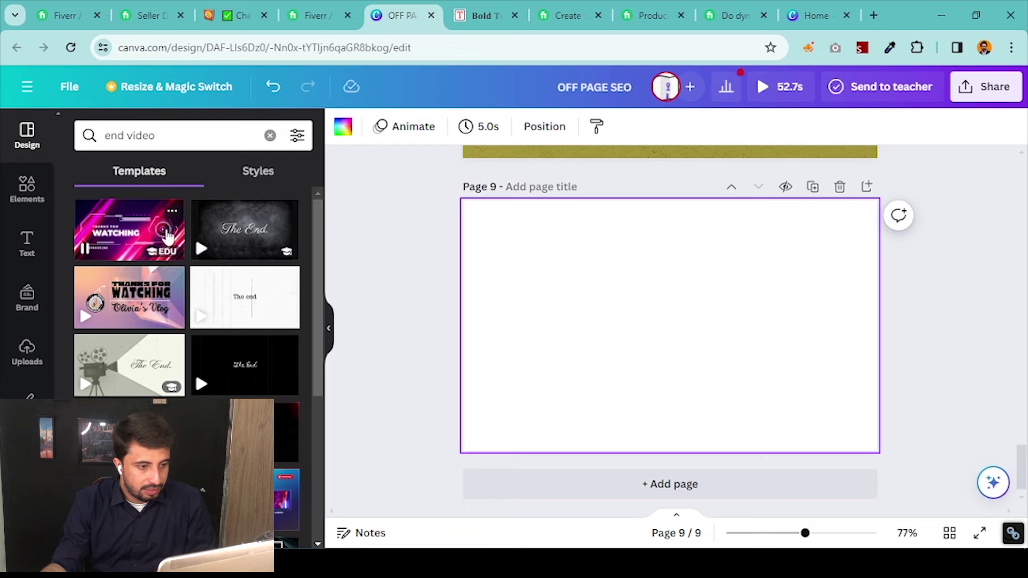
Apply the old dusty black chalk The End template to page 9 and the Black Retro Film The End template to a new page 10
left_click(219, 237)
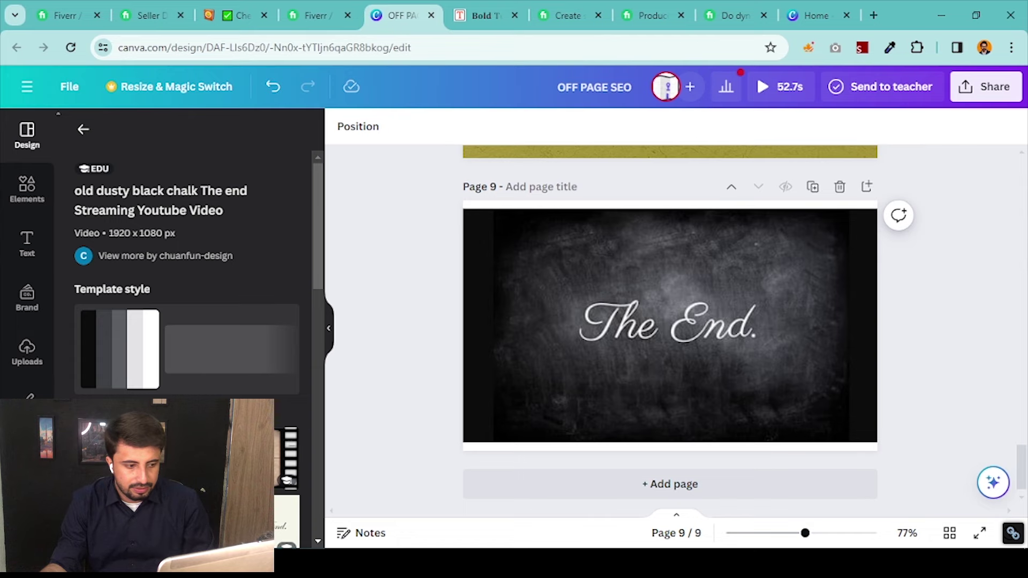
left_click(620, 484)
left_click(288, 471)
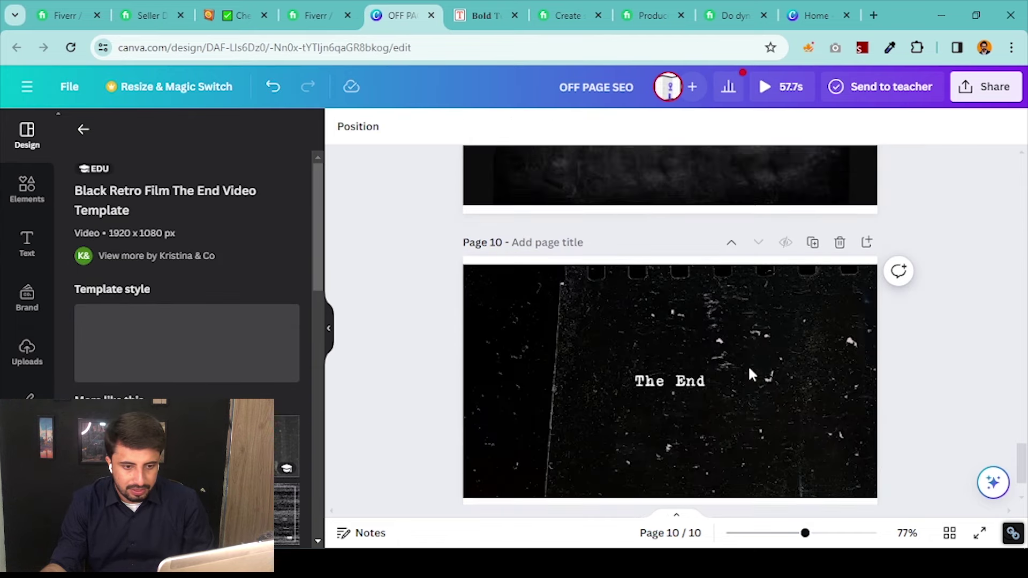
scroll(750, 375, "up", 3)
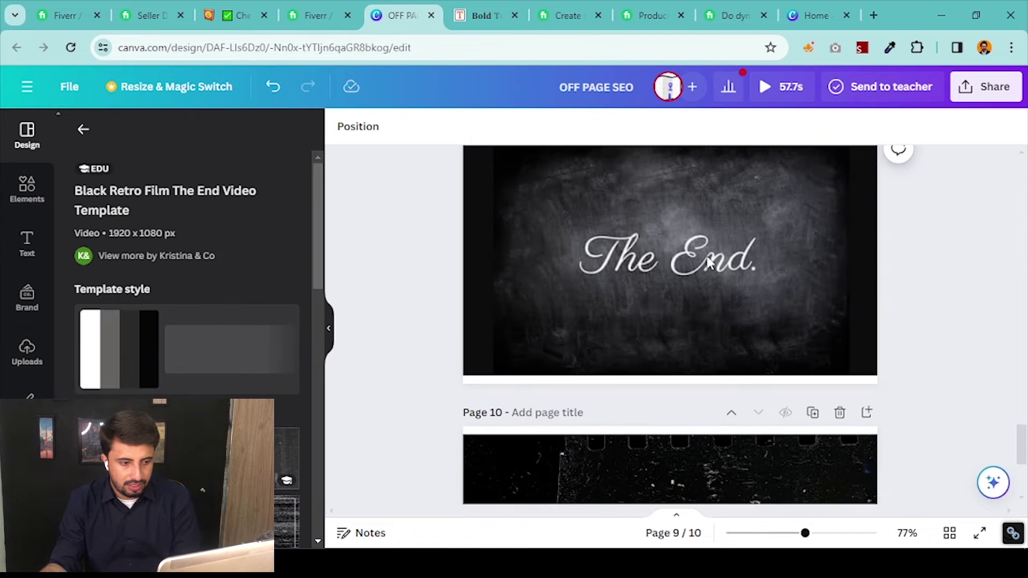
scroll(718, 347, "down", 5)
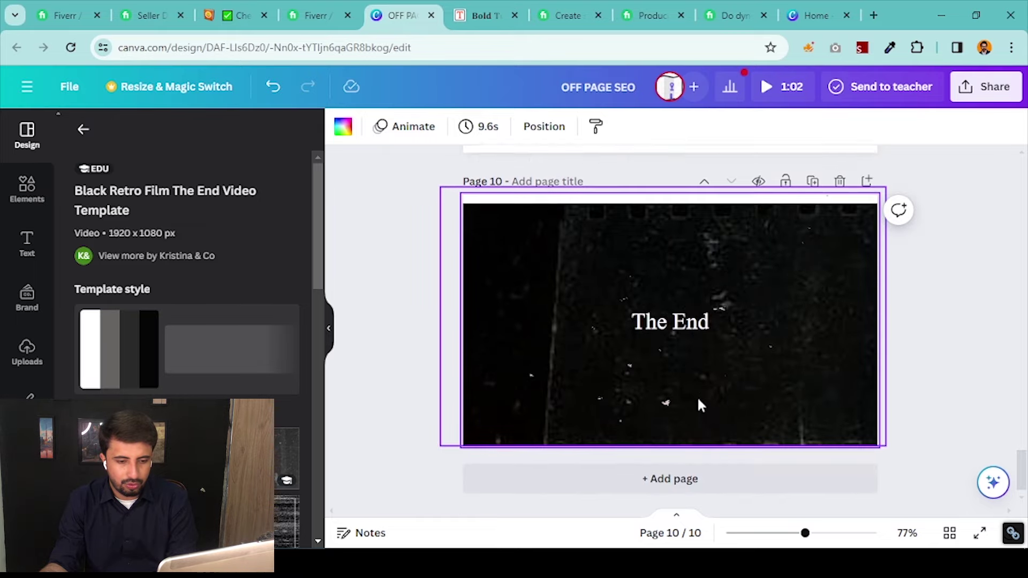
Add a blank page 11, open the Black and White Vintage Typography The End Video template, and review the two The End pages
left_click(684, 471)
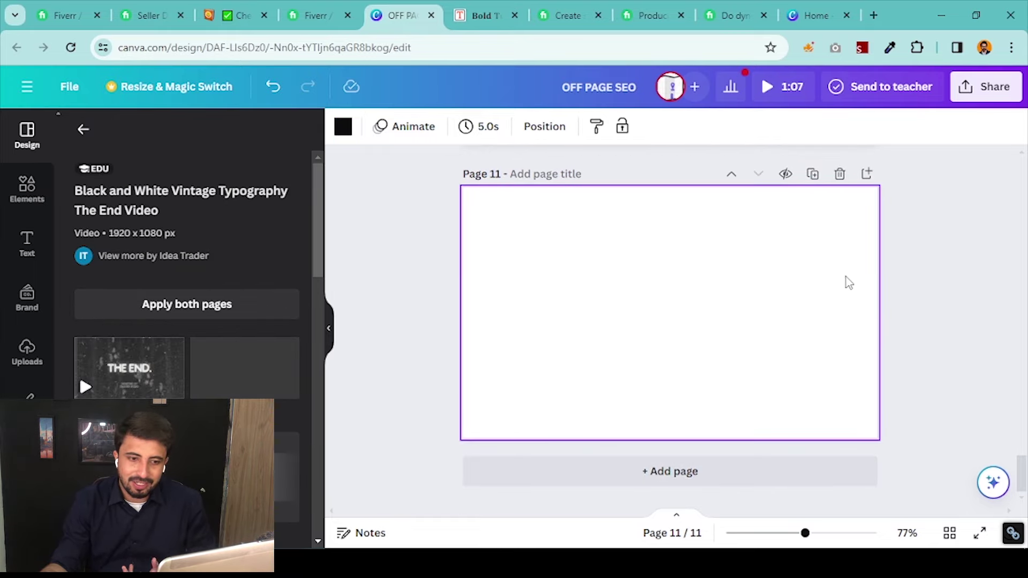
scroll(757, 306, "up", 4)
scroll(753, 300, "up", 3)
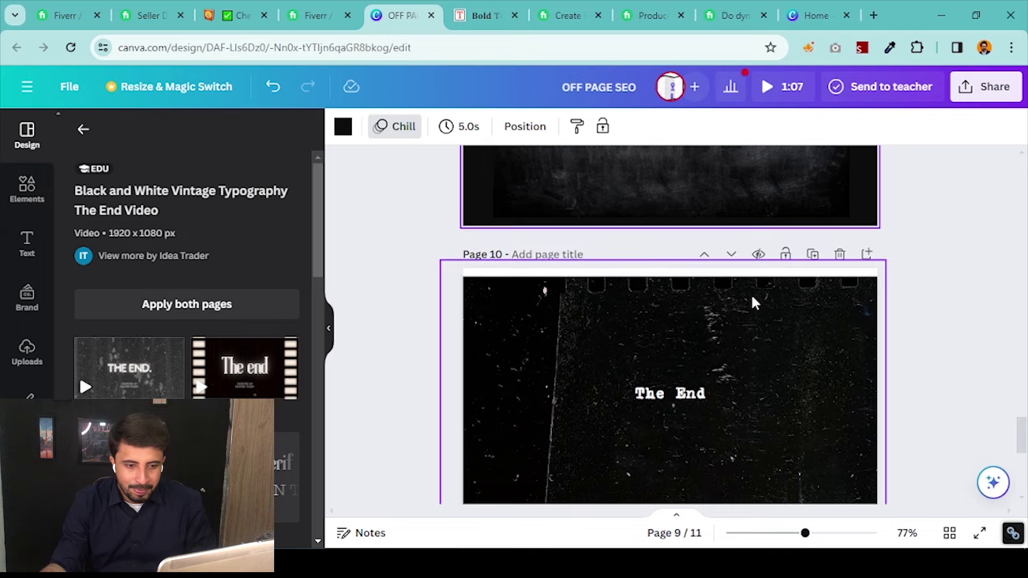
scroll(666, 225, "down", 4)
scroll(697, 358, "down", 3)
scroll(698, 358, "up", 10)
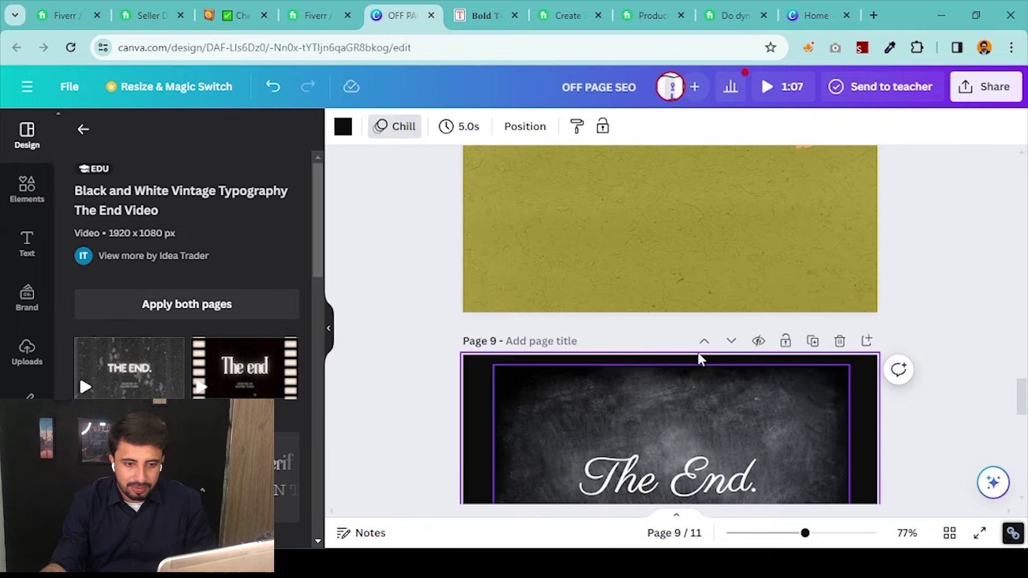
scroll(693, 361, "down", 10)
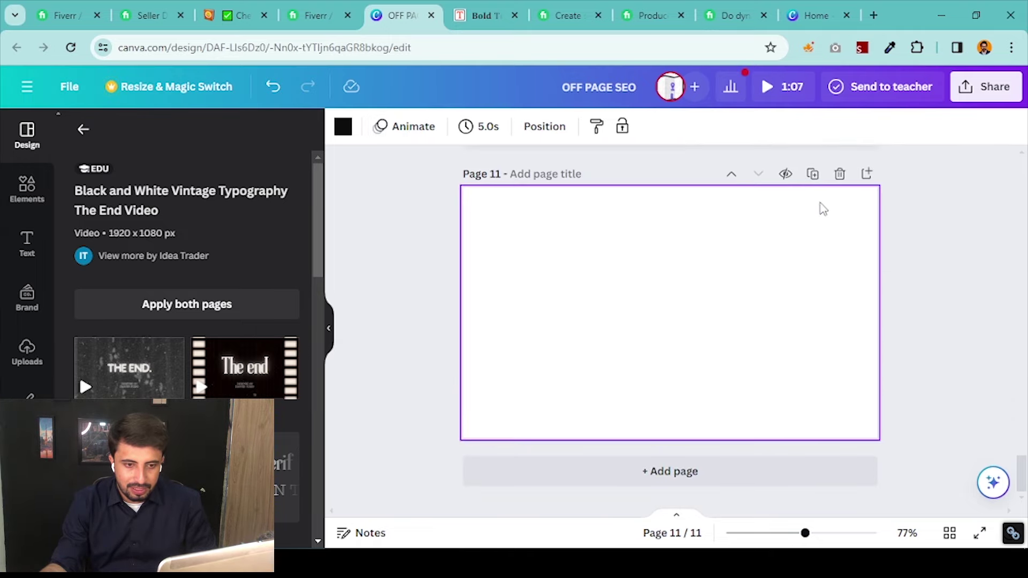
Move the blank page 11 up to position 9, directly after the green rocket page
left_click(732, 173)
scroll(741, 243, "up", 3)
left_click(732, 401)
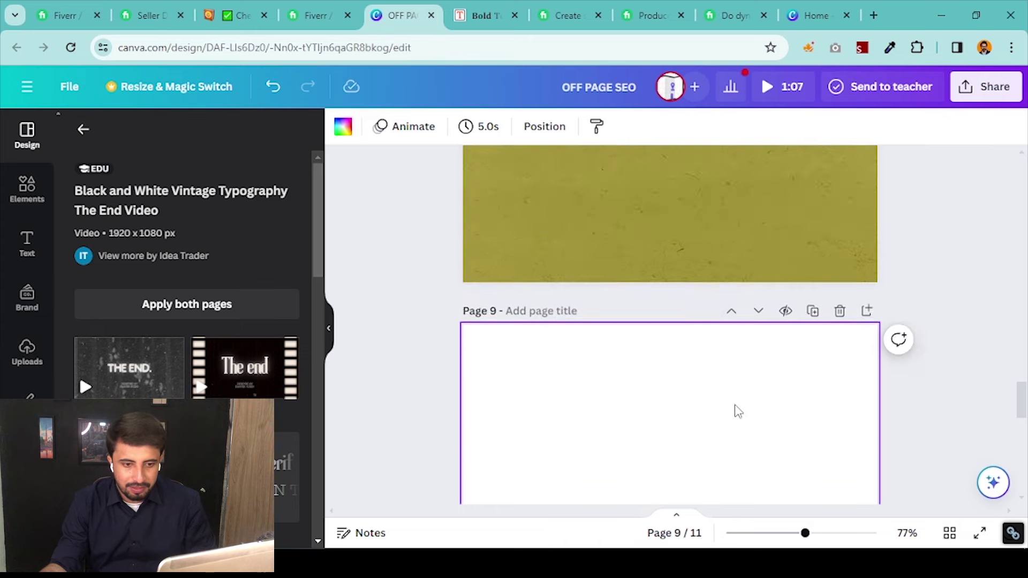
scroll(779, 270, "up", 3)
scroll(739, 299, "down", 6)
Switch to the Notepad notes, check the "THANKS FOR WATCHING" and "ORDER NOW!" outline items, and return to the design's portfolio page
key("alt+Tab")
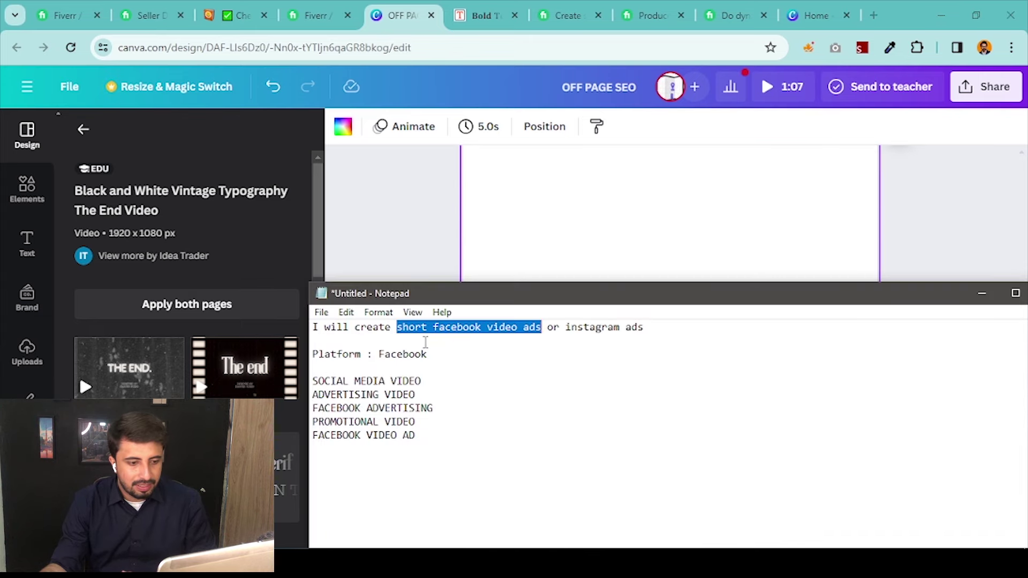
scroll(668, 423, "down", 5)
left_click_drag(435, 387, 326, 387)
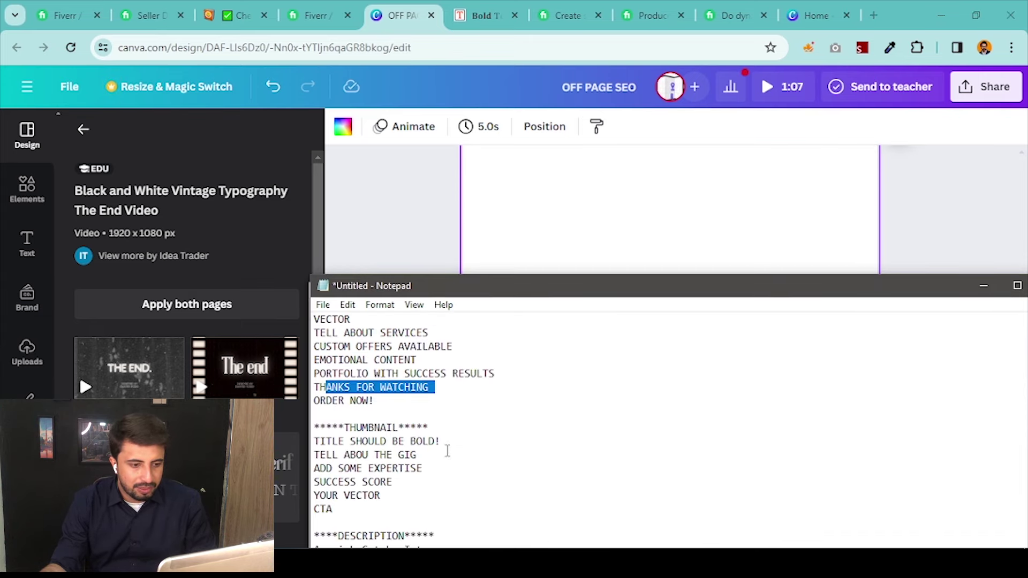
left_click(401, 406)
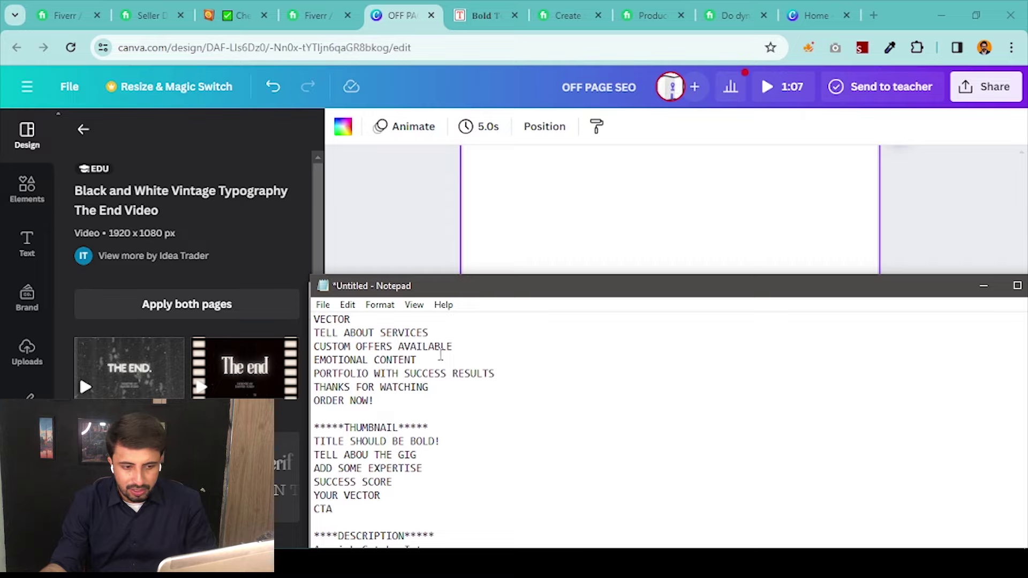
left_click(984, 285)
left_click(982, 293)
scroll(918, 348, "up", 15)
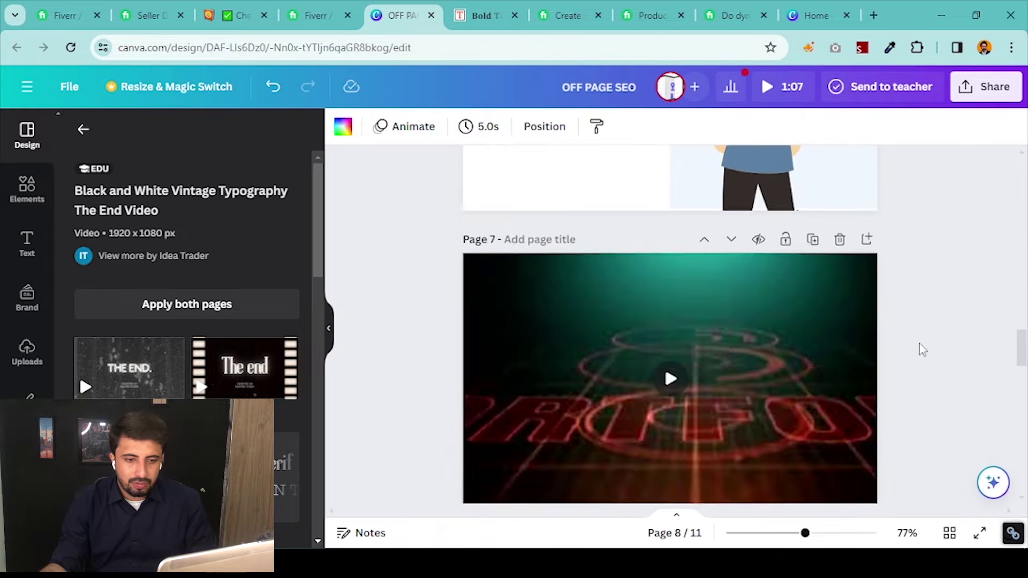
Review all pages of the design in order, from the Facebook video ads cover to the last The End page
scroll(918, 348, "up", 5)
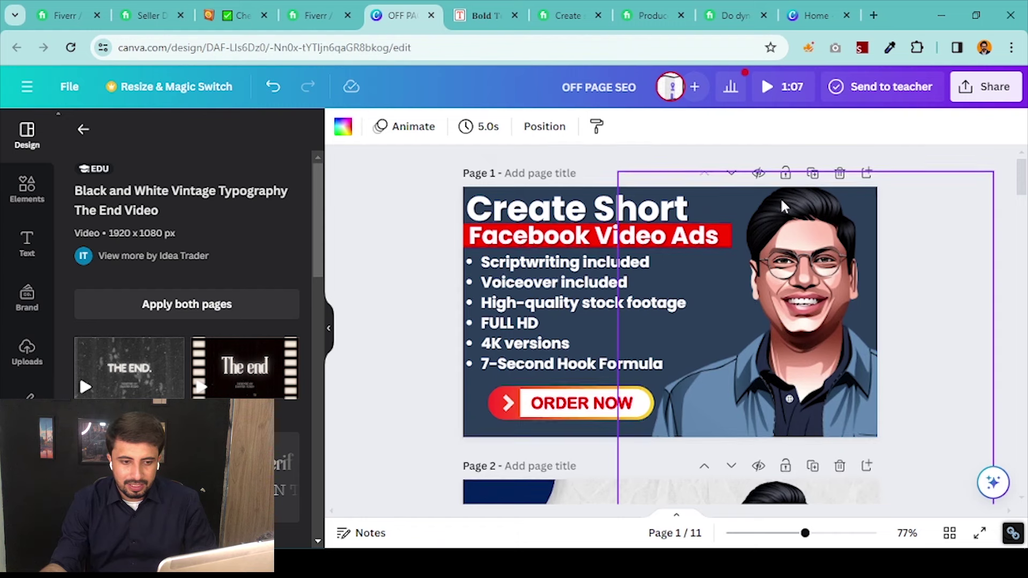
scroll(793, 235, "down", 5)
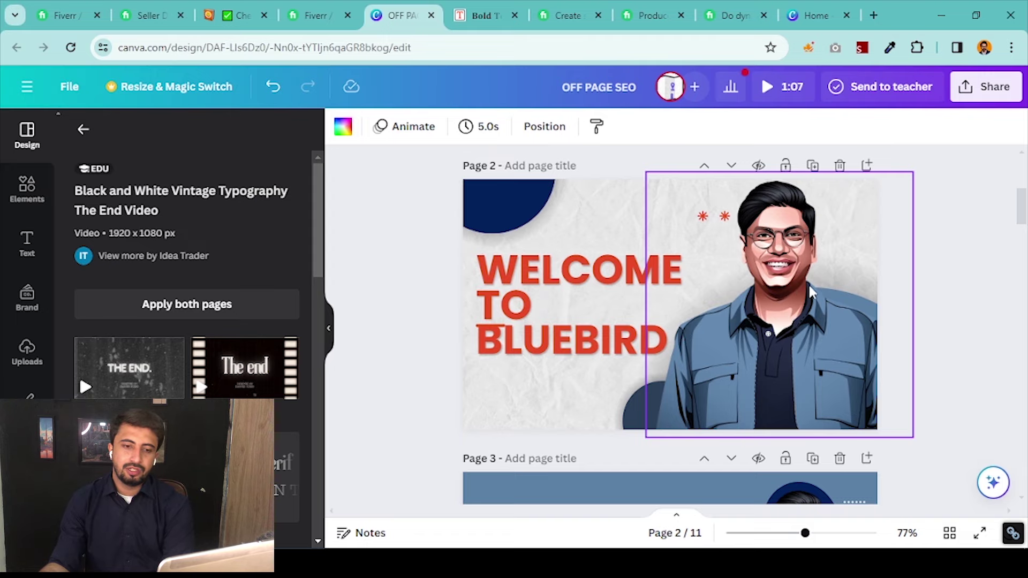
scroll(809, 274, "down", 10)
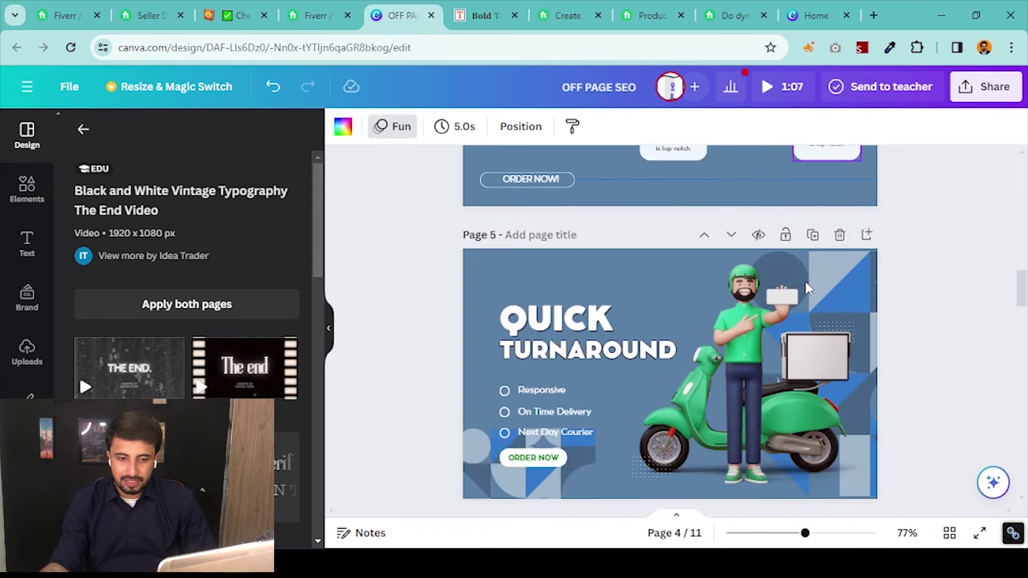
scroll(809, 287, "down", 4)
scroll(809, 288, "down", 2)
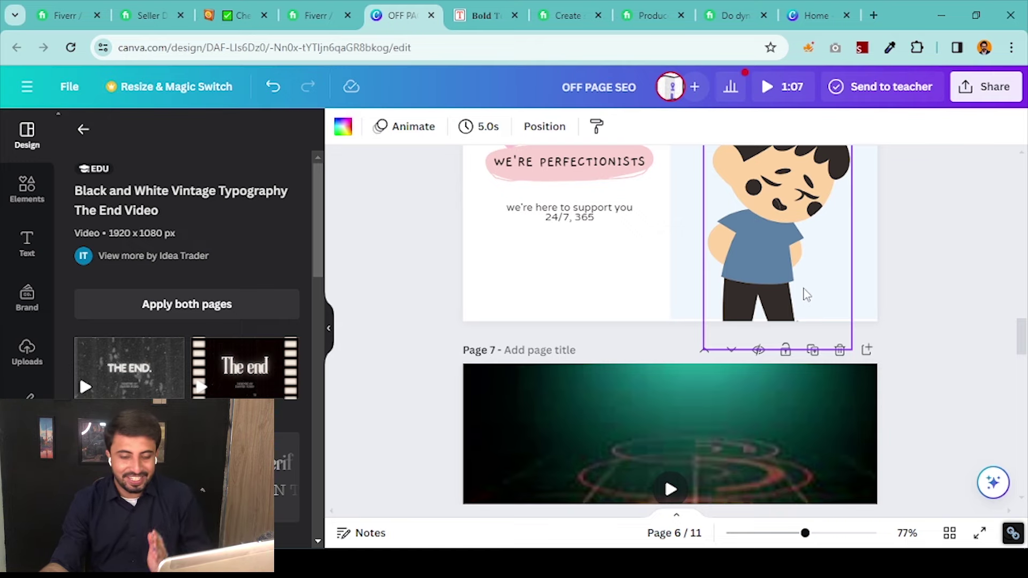
scroll(808, 297, "down", 14)
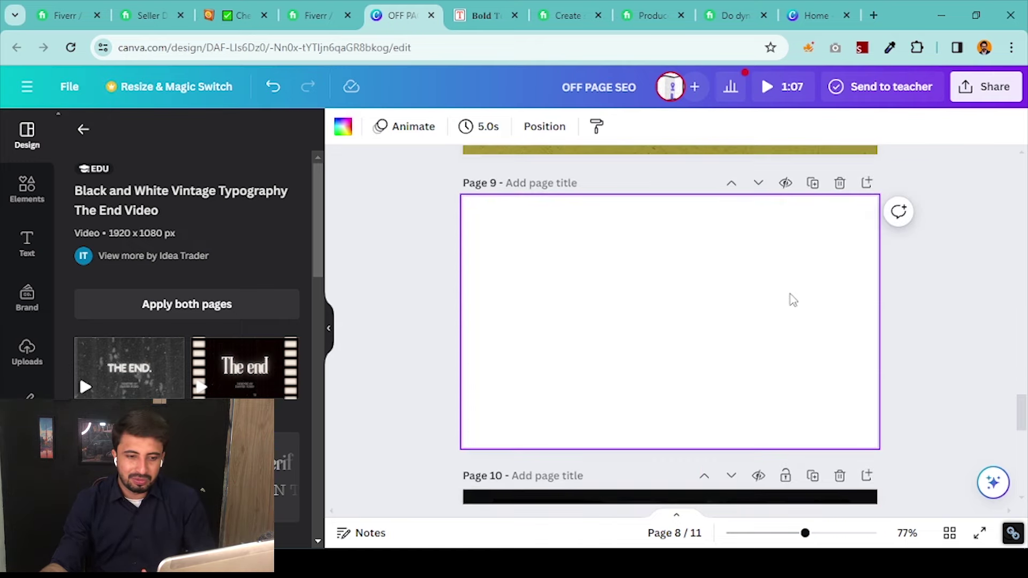
scroll(867, 224, "down", 10)
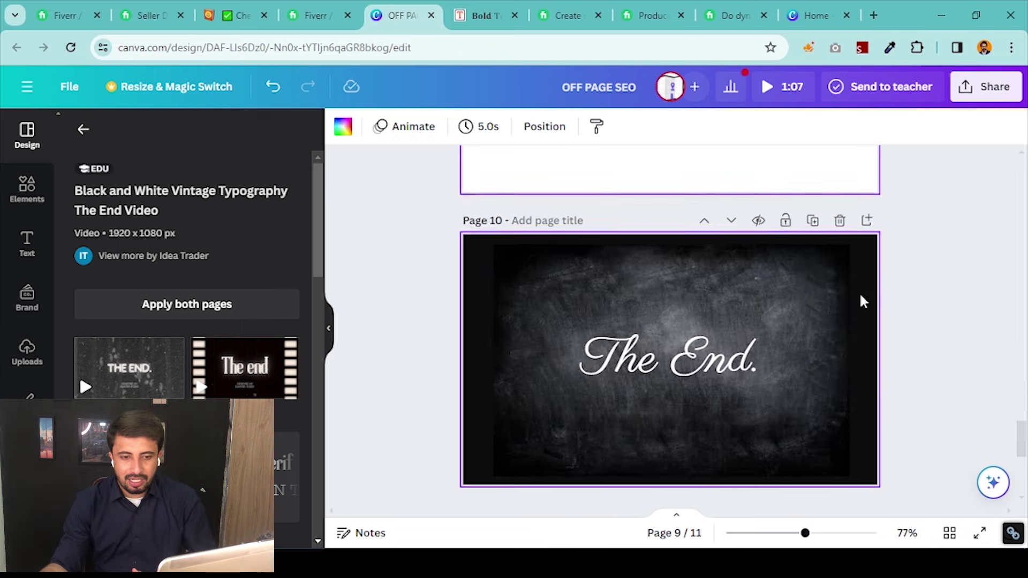
Download all 11 pages as an MP4 video at the 1,234 × 746 px social media quality
left_click(989, 100)
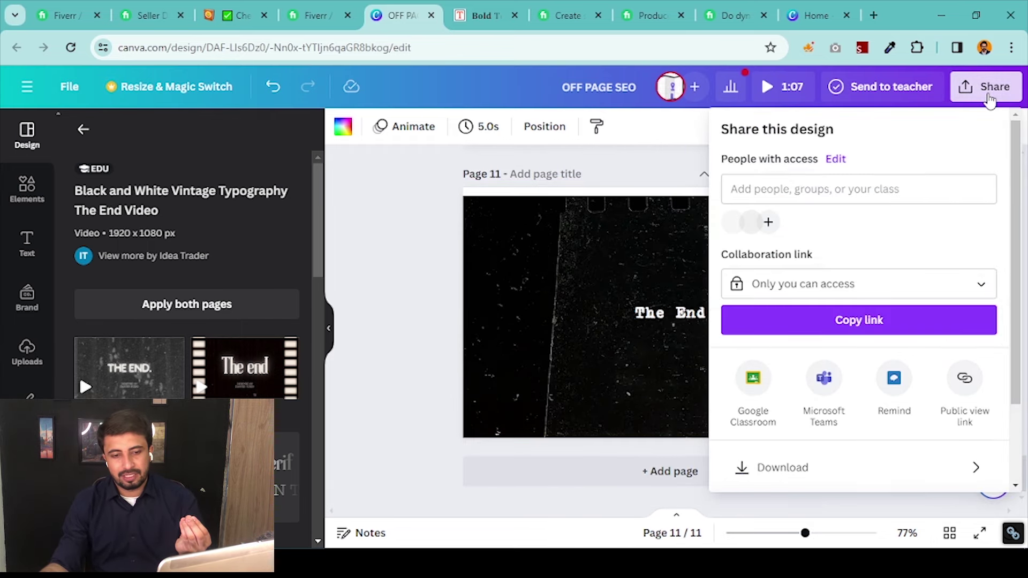
left_click(851, 469)
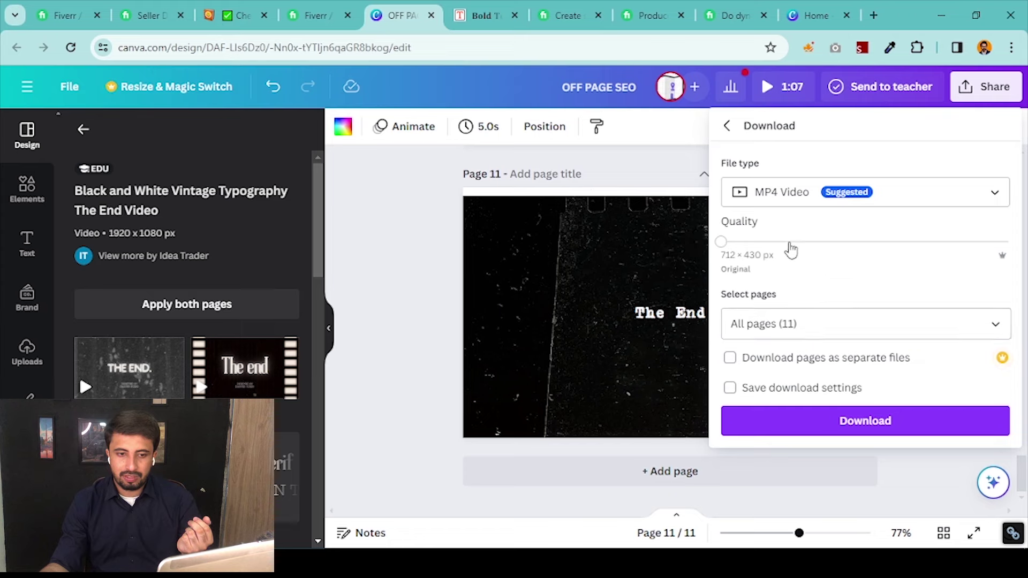
left_click_drag(785, 246, 734, 245)
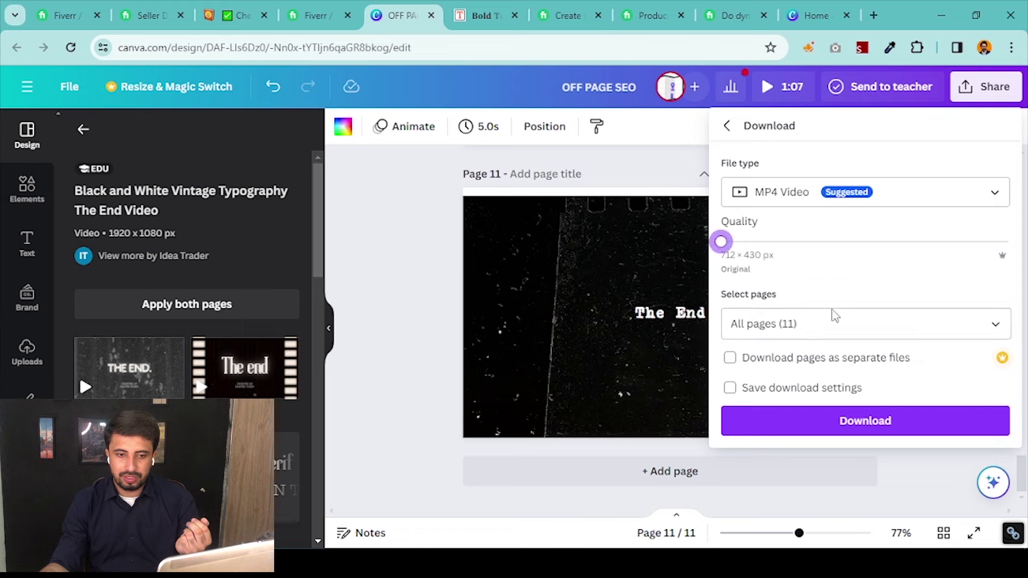
left_click(879, 202)
left_click(868, 449)
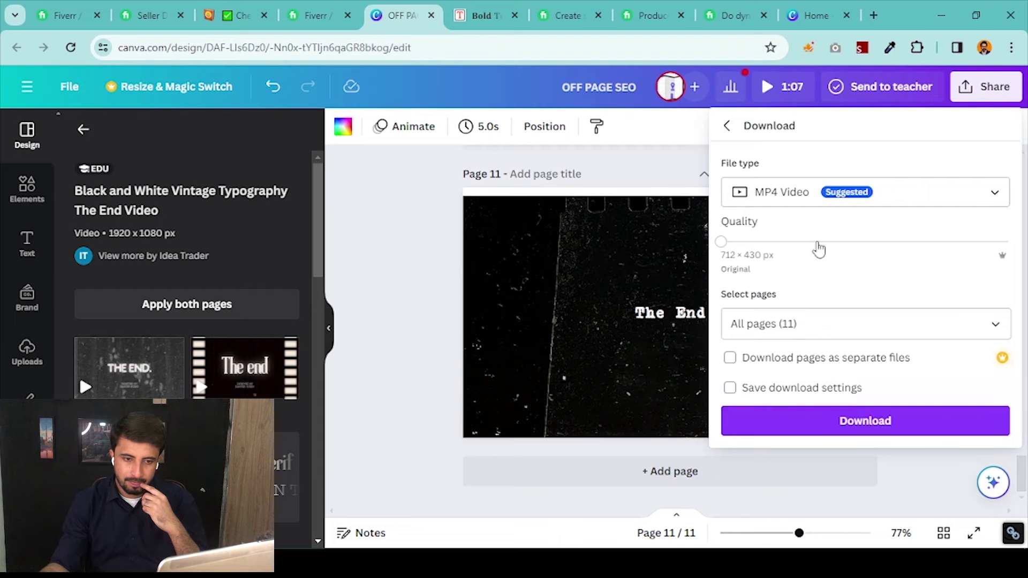
mouse_move(820, 250)
left_mouse_down()
mouse_move(909, 249)
mouse_move(828, 248)
mouse_move(838, 248)
left_mouse_up()
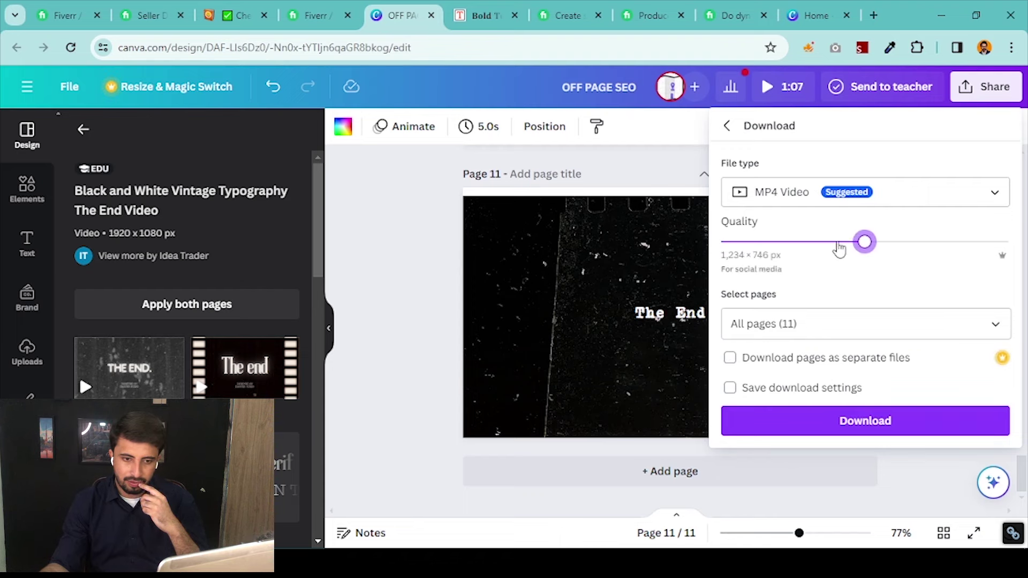
left_click(898, 420)
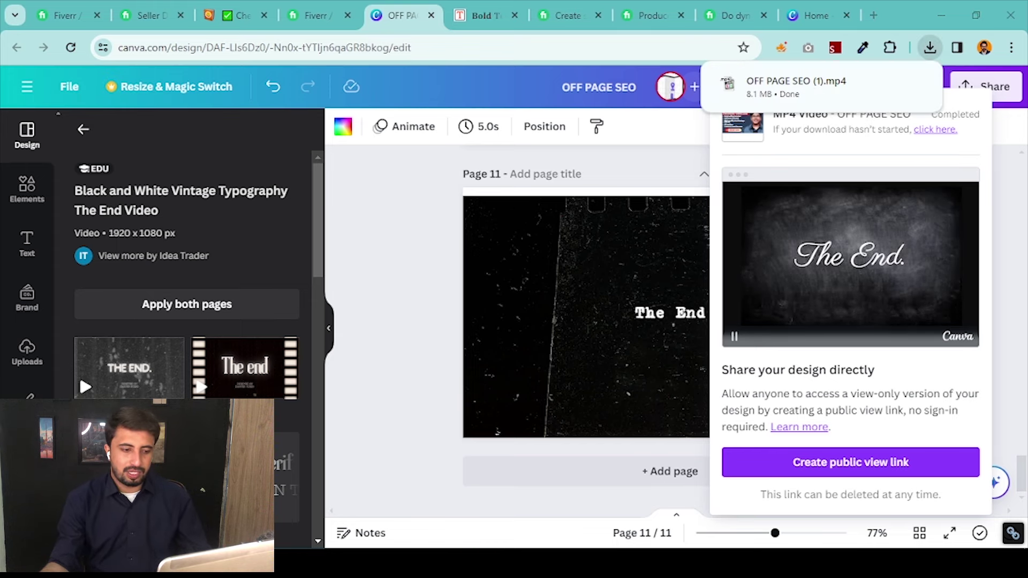
Find Adobe Premiere Pro CC 2019 on the computer and launch it
key("super")
type("prem")
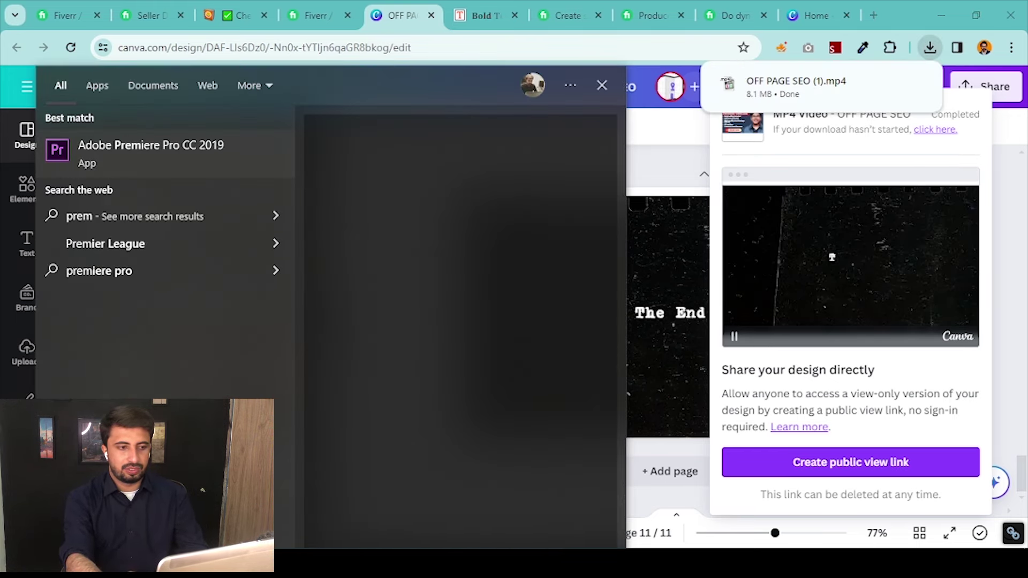
key("Return")
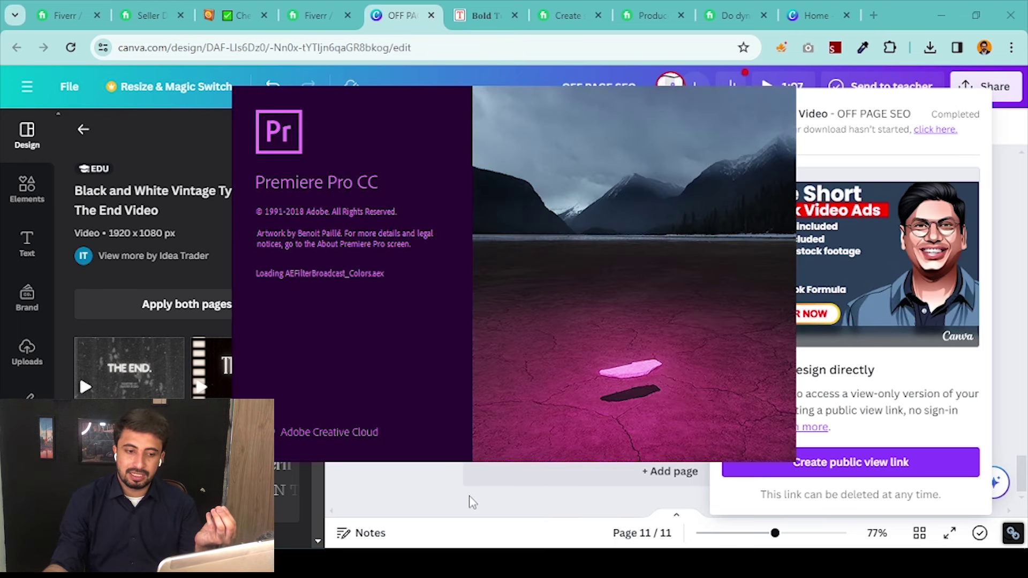
Return to the design and download all 11 pages as PNG images at size 1
left_click(436, 412)
scroll(435, 375, "up", 10)
scroll(436, 341, "up", 15)
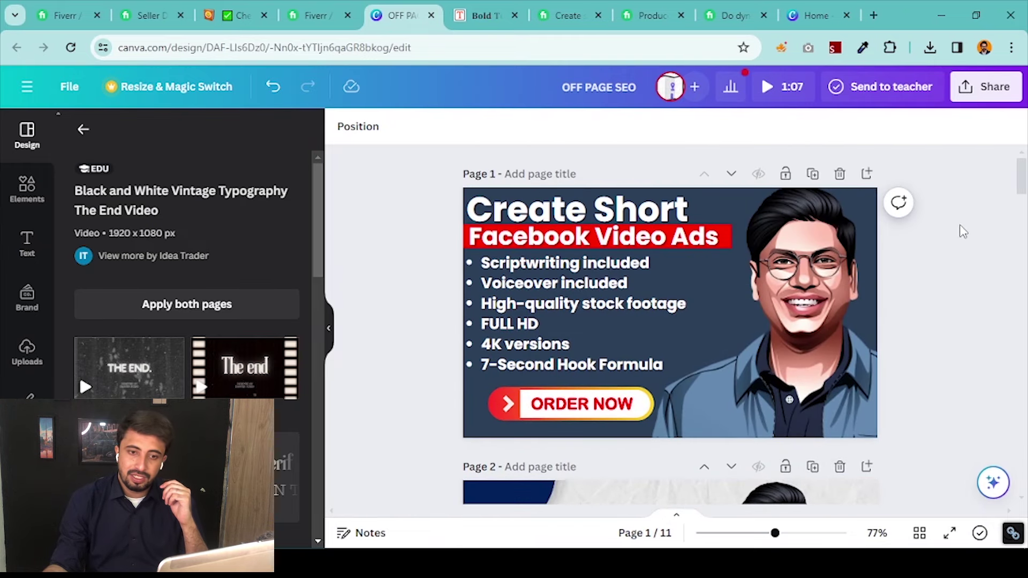
left_click(975, 90)
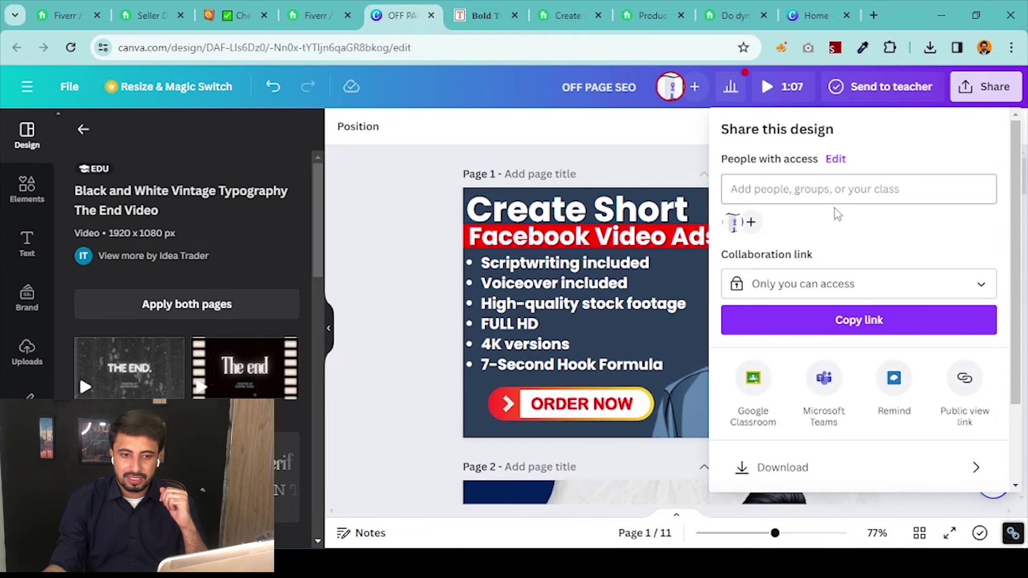
left_click(766, 474)
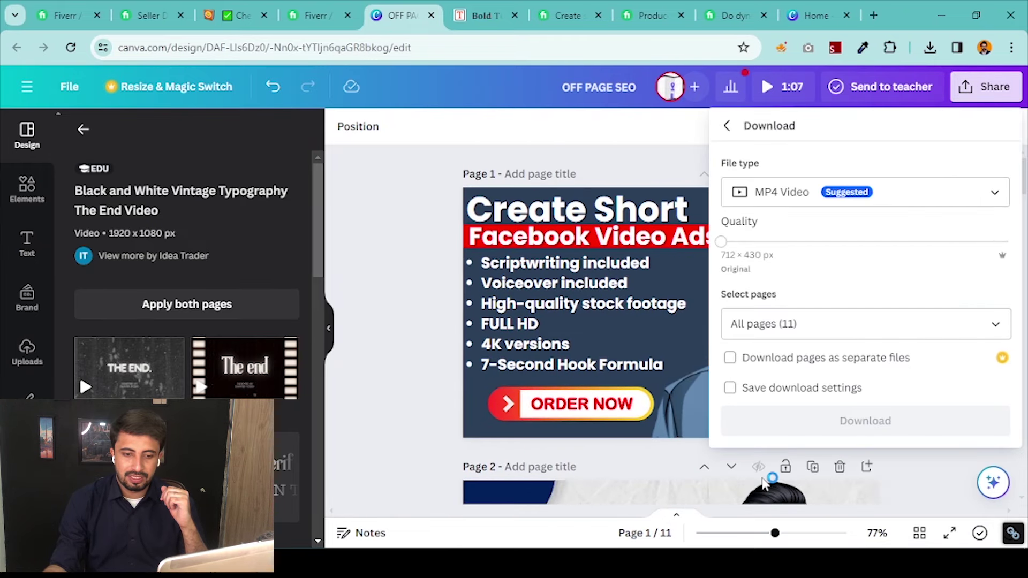
left_click(806, 203)
left_click(805, 237)
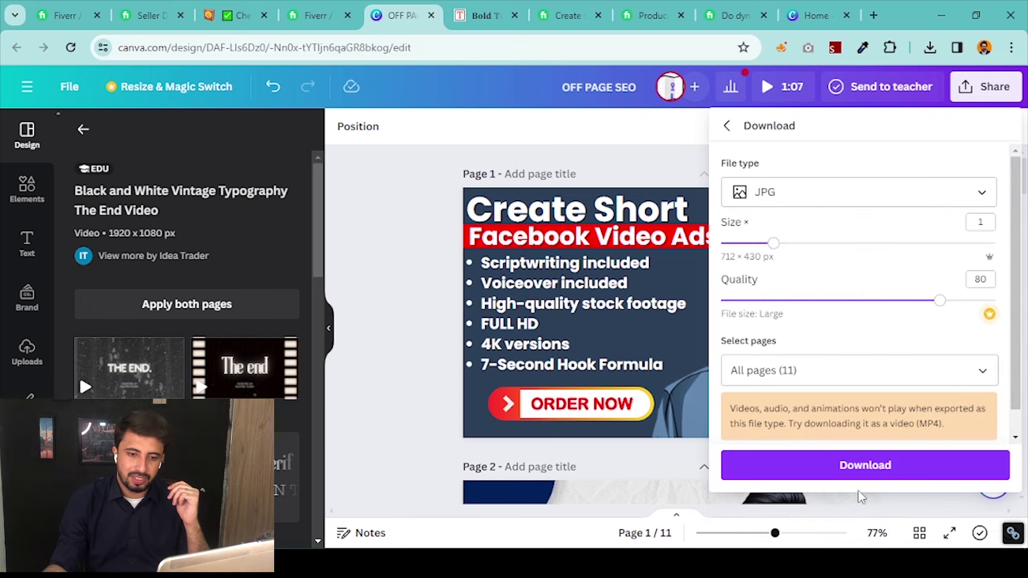
left_click(843, 195)
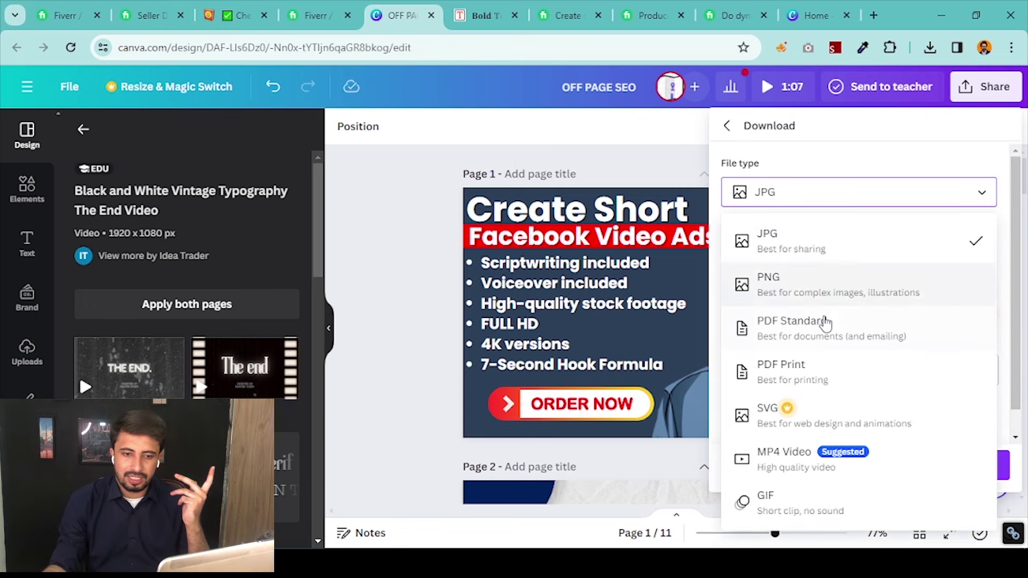
left_click(822, 300)
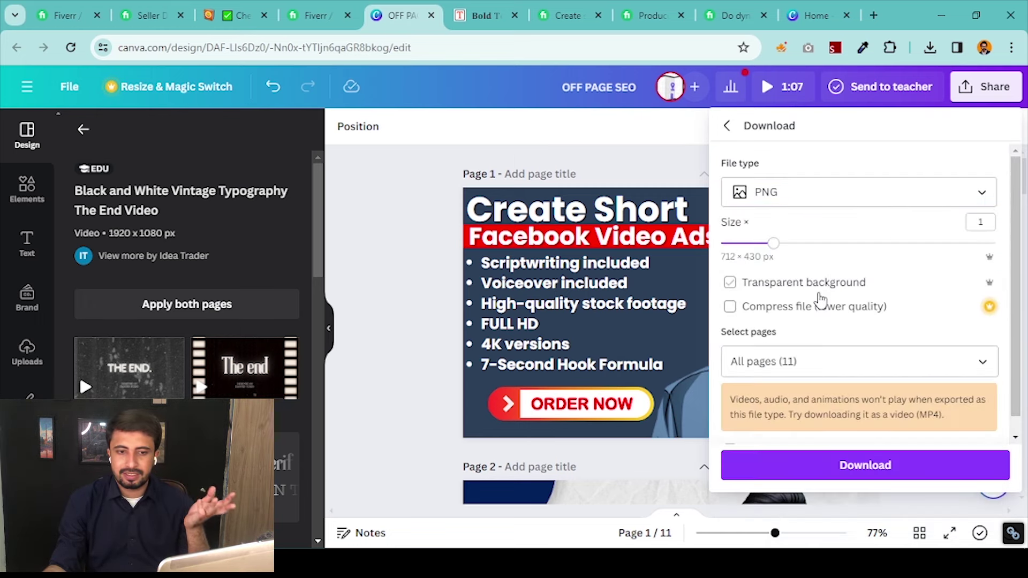
left_click(841, 466)
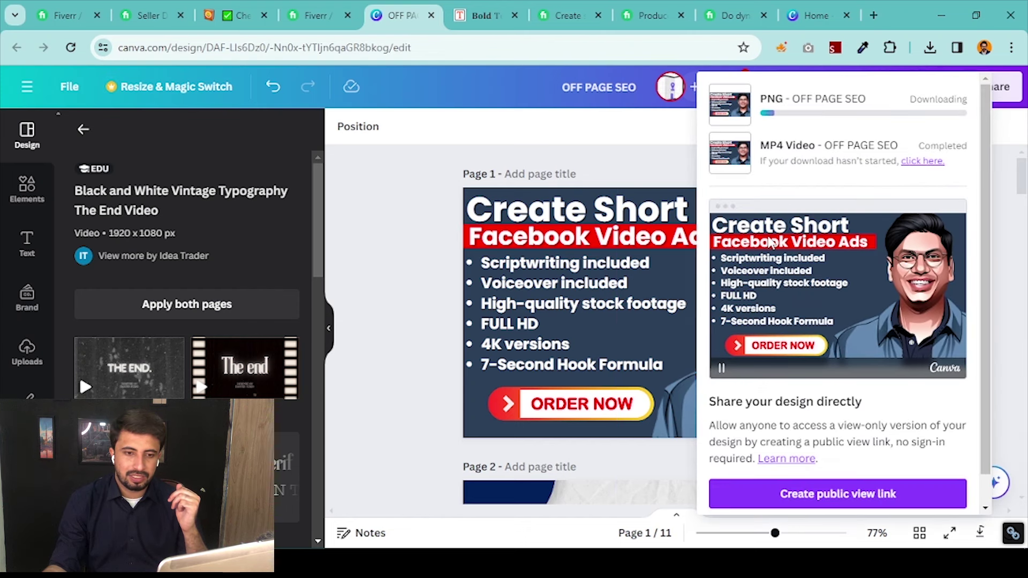
left_click(632, 158)
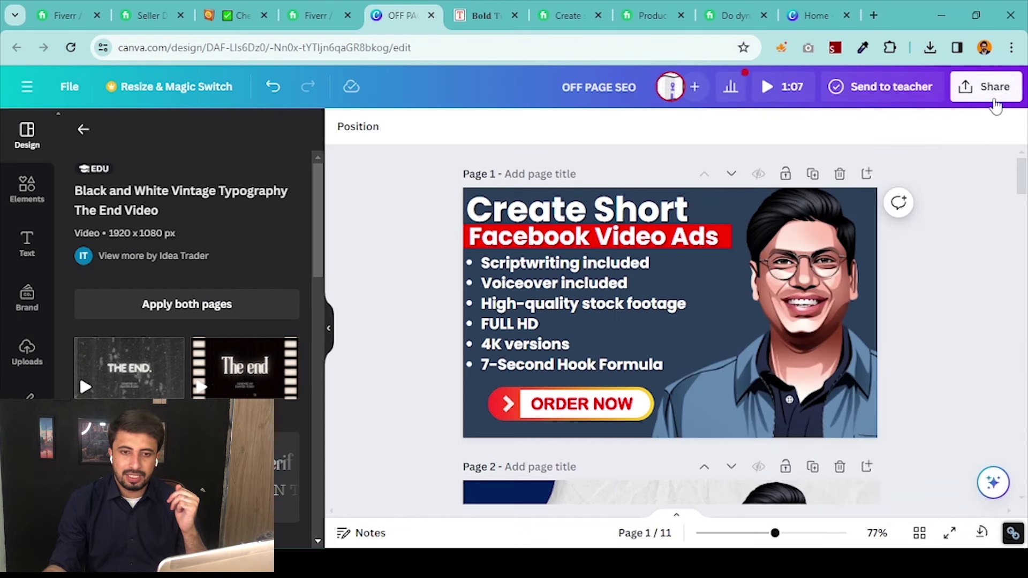
Download all 11 pages as JPG images at size 1 and quality 80
left_click(987, 88)
left_click(801, 466)
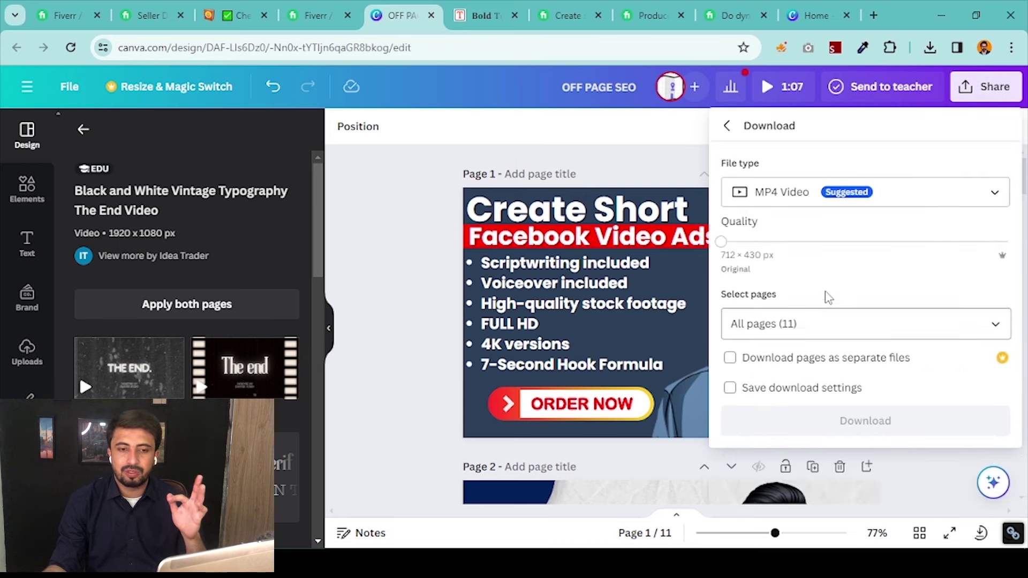
left_click(810, 203)
left_click(793, 242)
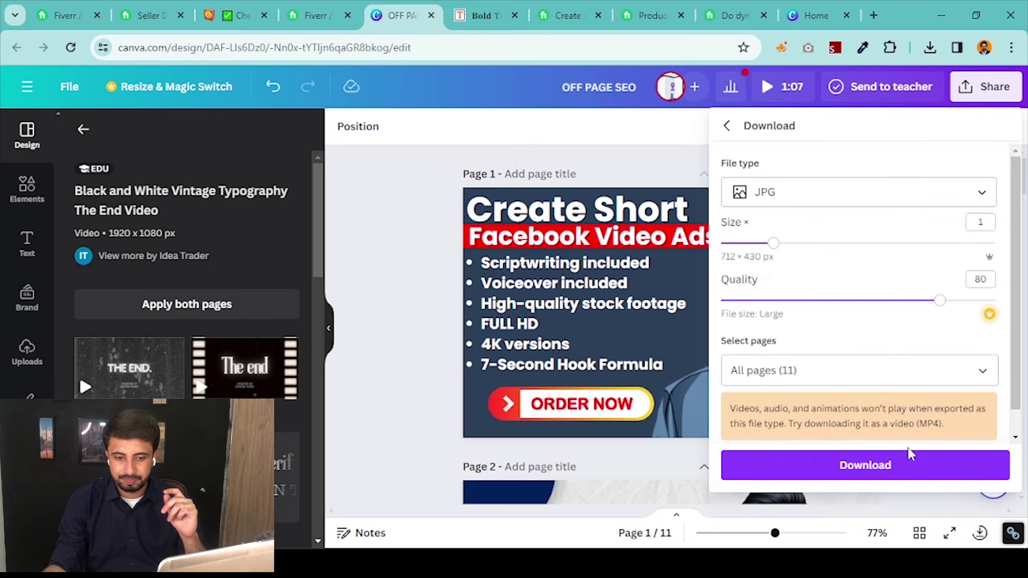
left_click(906, 463)
left_click(689, 154)
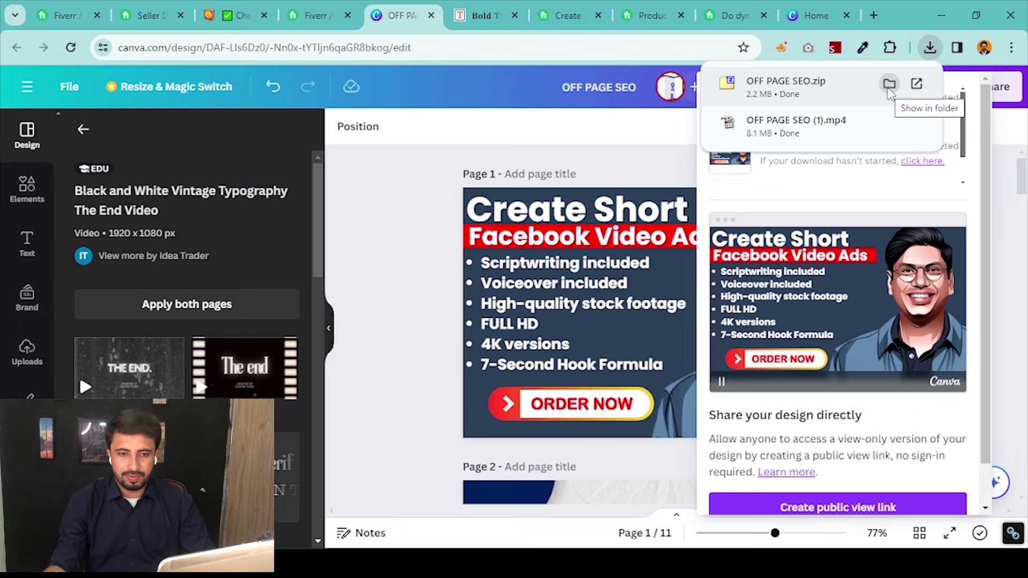
Show the downloaded files in their folder and put both OFF PAGE SEO zip archives and the MP4 on the desktop
left_click(889, 87)
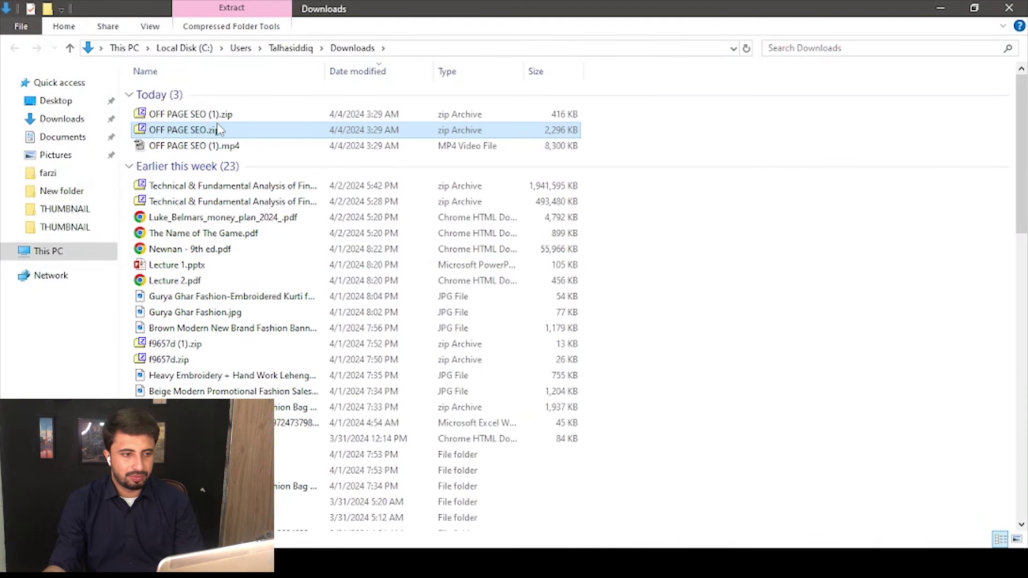
left_click(210, 146, "shift")
key("super+d")
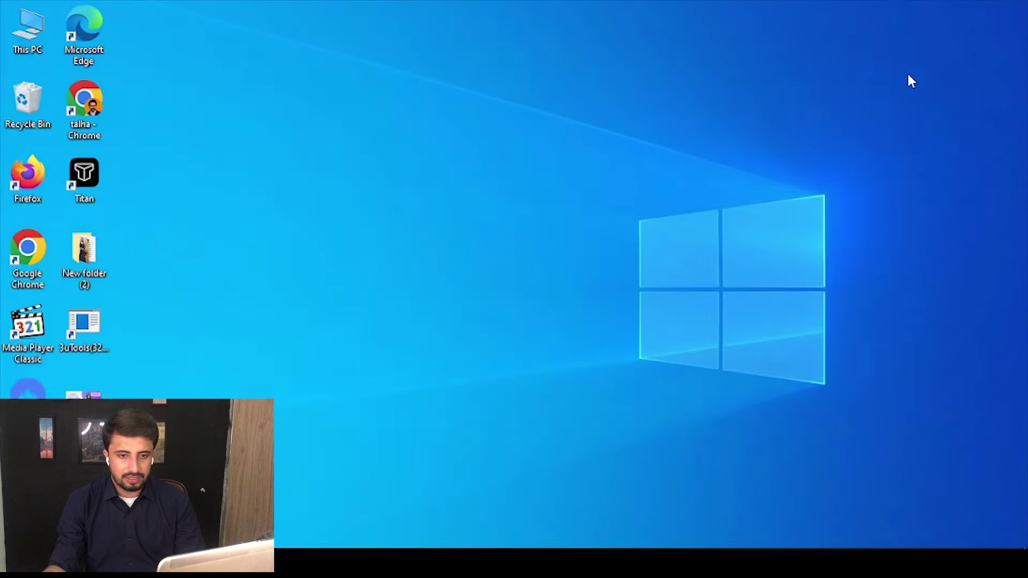
key("ctrl+v")
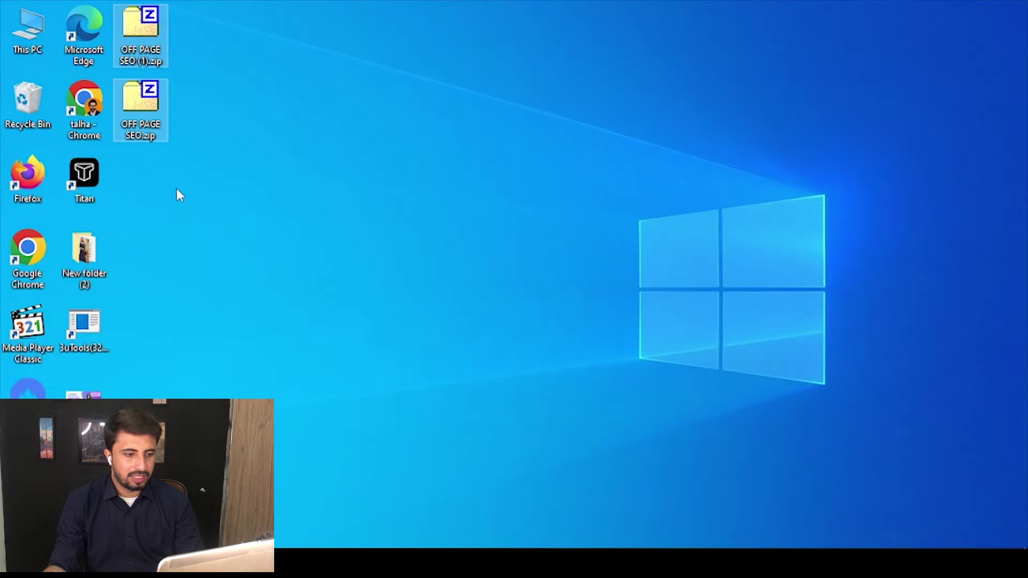
Extract the OFF PAGE SEO archives with 7-Zip into separate folders on the desktop, and close the extraction report
right_click(154, 21)
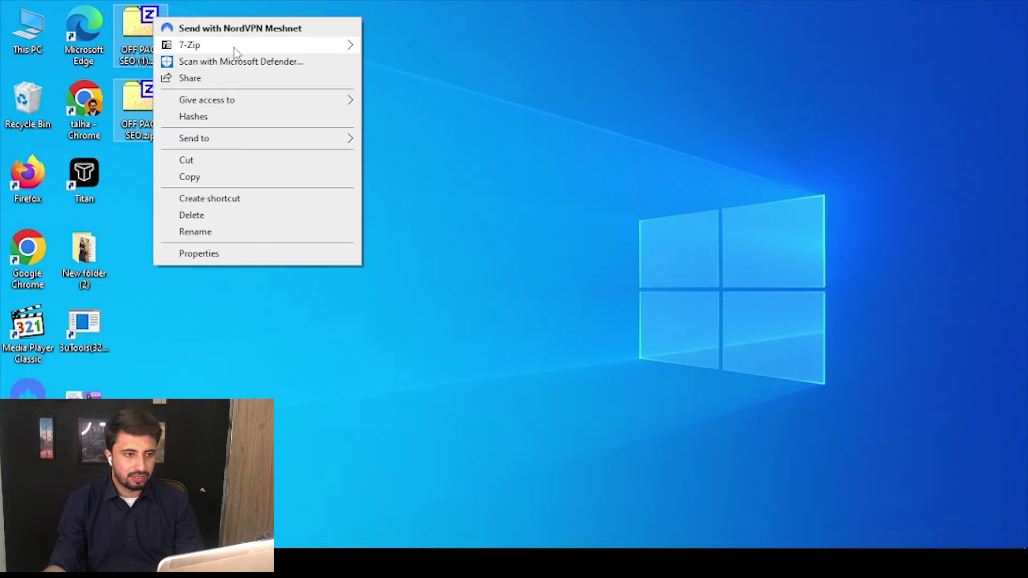
mouse_move(235, 48)
left_click(431, 46)
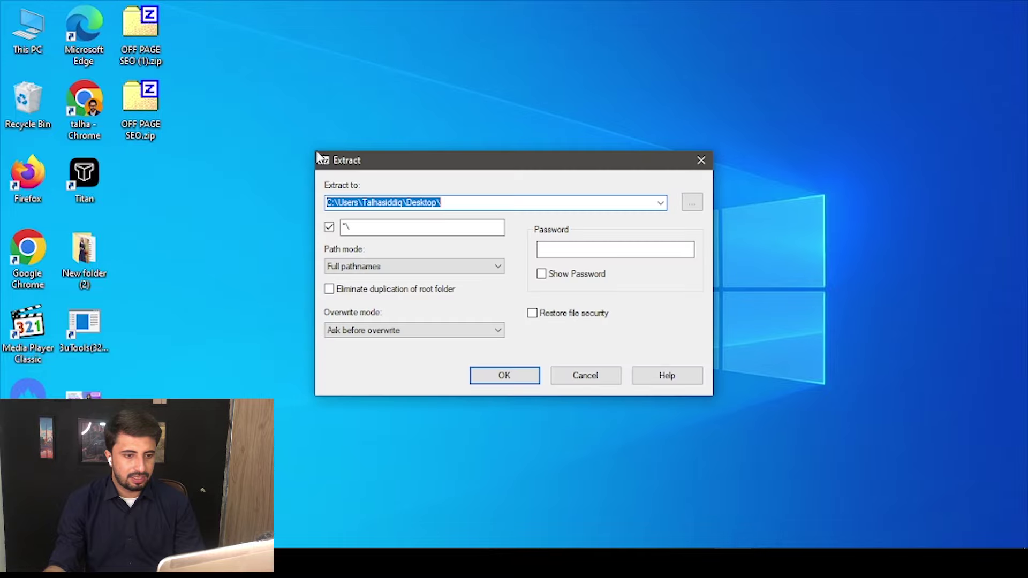
left_click(511, 383)
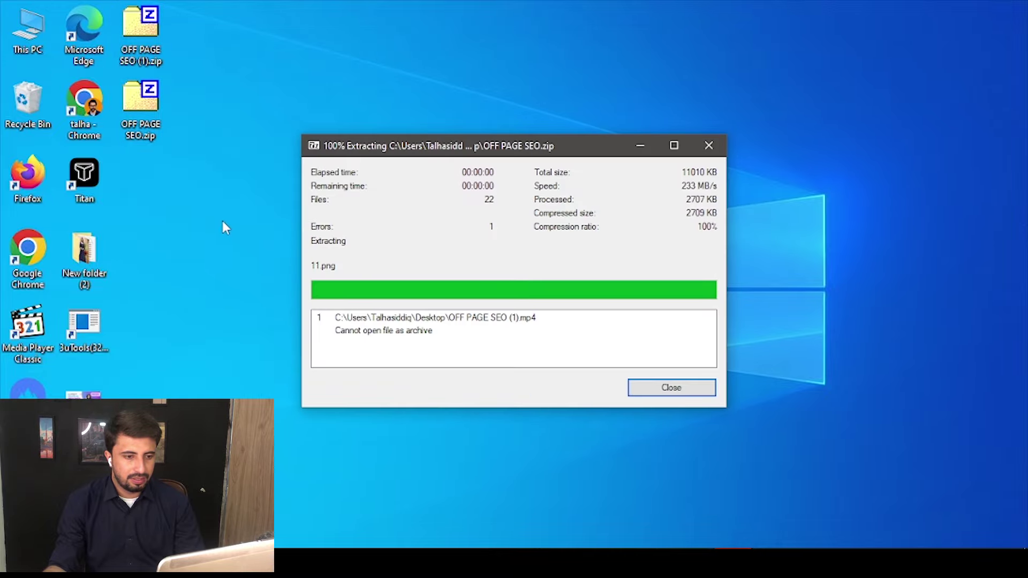
left_click(676, 390)
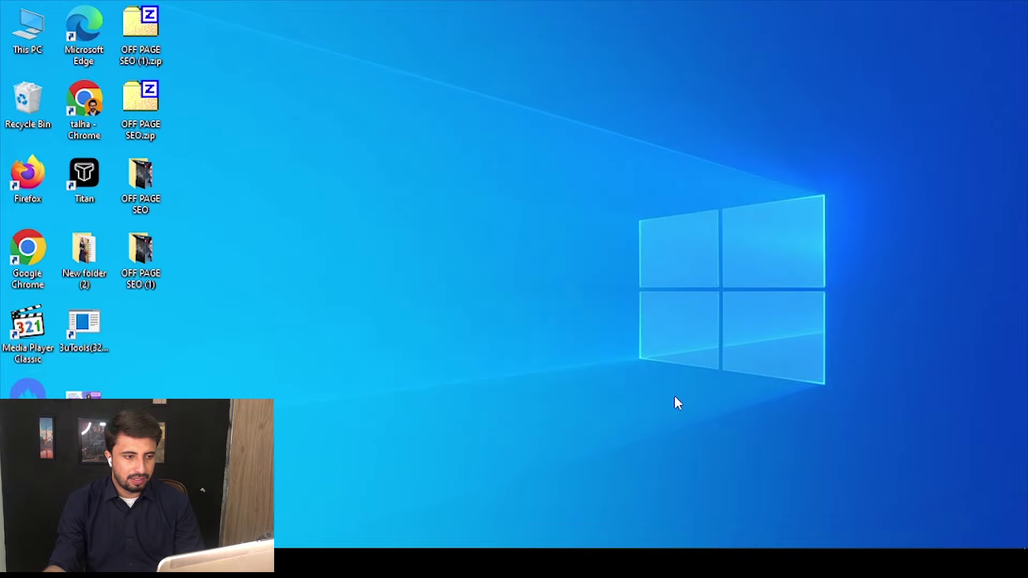
Rename 1.png in the desktop folder OFF PAGE SEO to the gig title "I will create short facebook video ads or instagram ads"
double_click(146, 196)
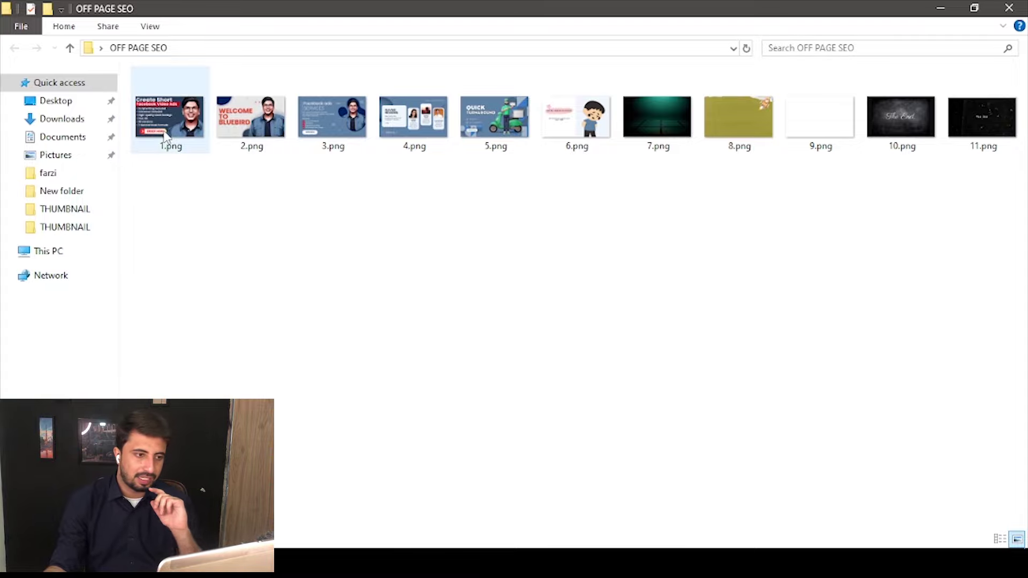
key("alt+Tab")
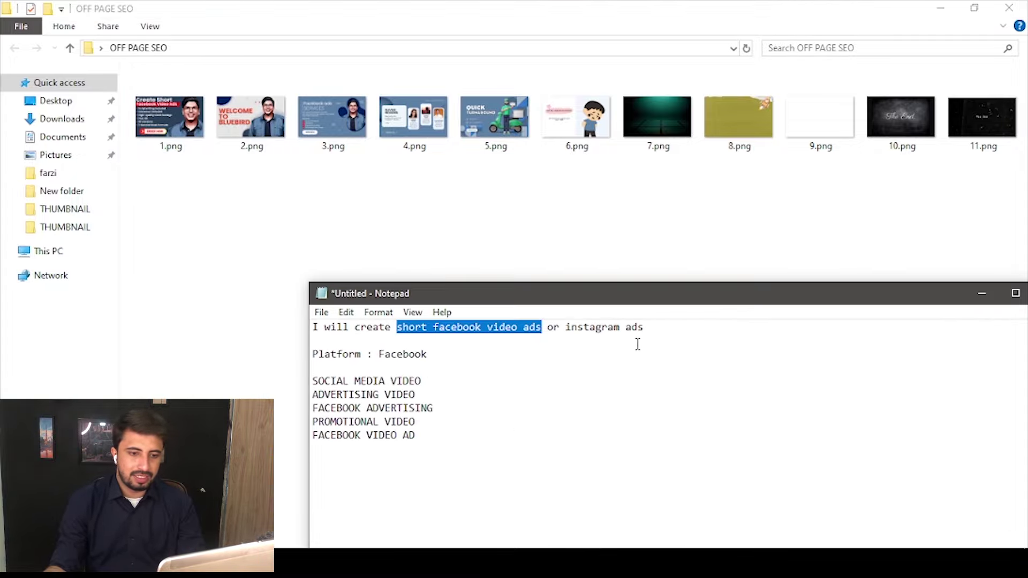
left_click_drag(644, 327, 333, 330)
left_click(283, 328)
left_click(160, 137)
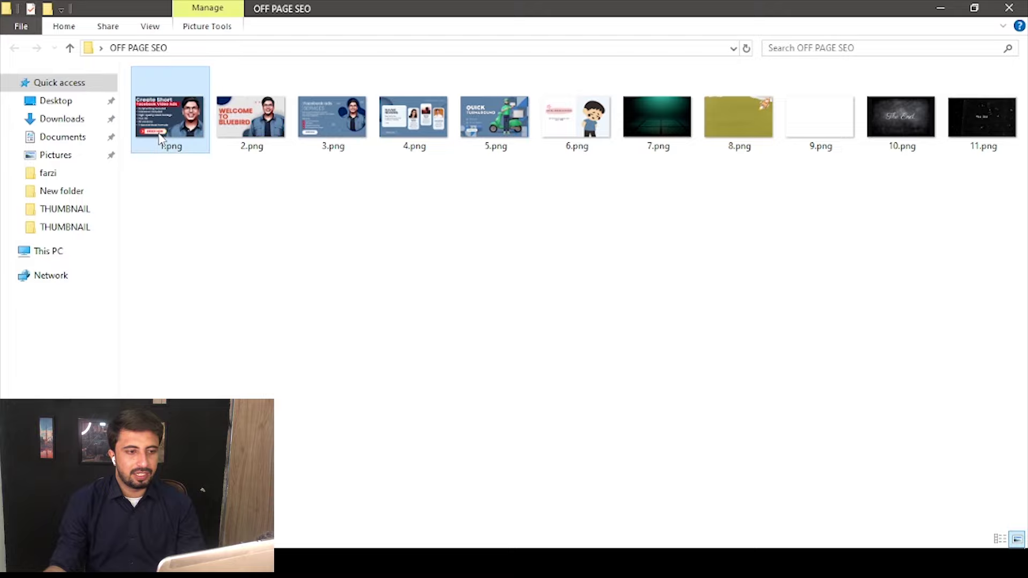
right_click(161, 137)
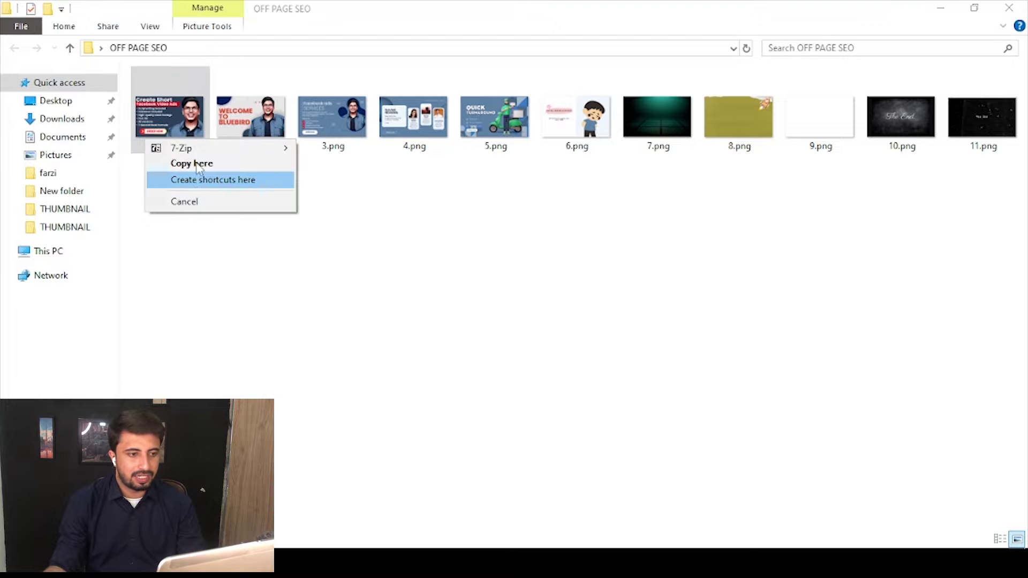
key("Escape")
right_click(189, 107)
left_click(241, 514)
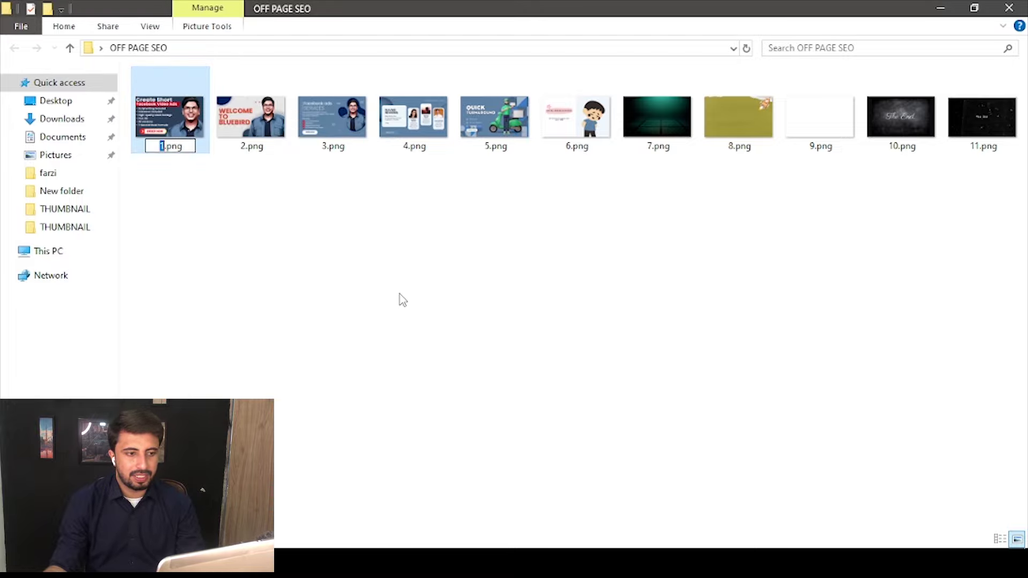
type("I will create short facebook video ads or instagram ads")
key("Return")
Check the detail properties of the renamed PNG image, and close them without changes
left_click_drag(192, 121, 180, 105)
key("Escape")
right_click(147, 105)
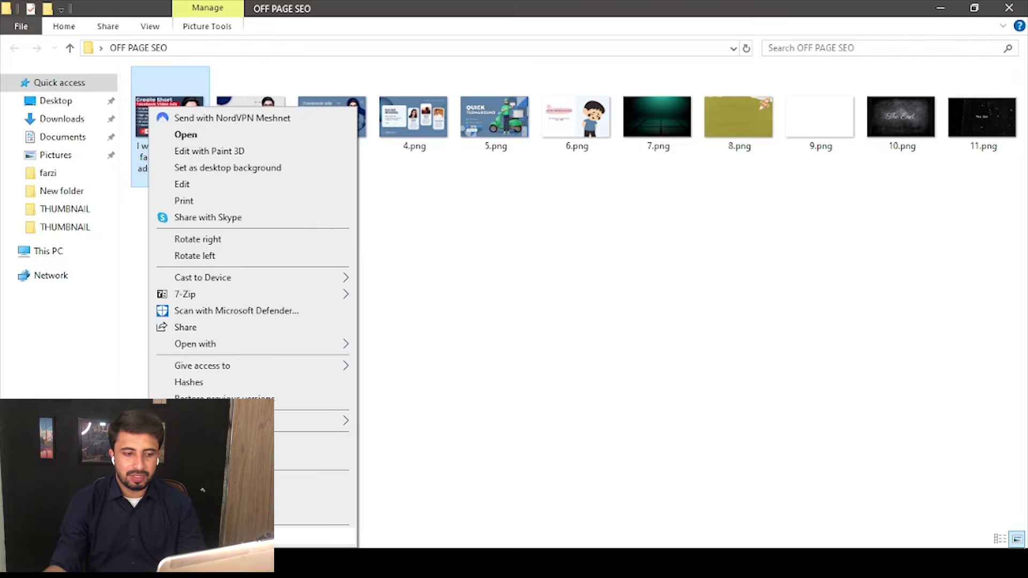
left_click(241, 537)
left_click(251, 144)
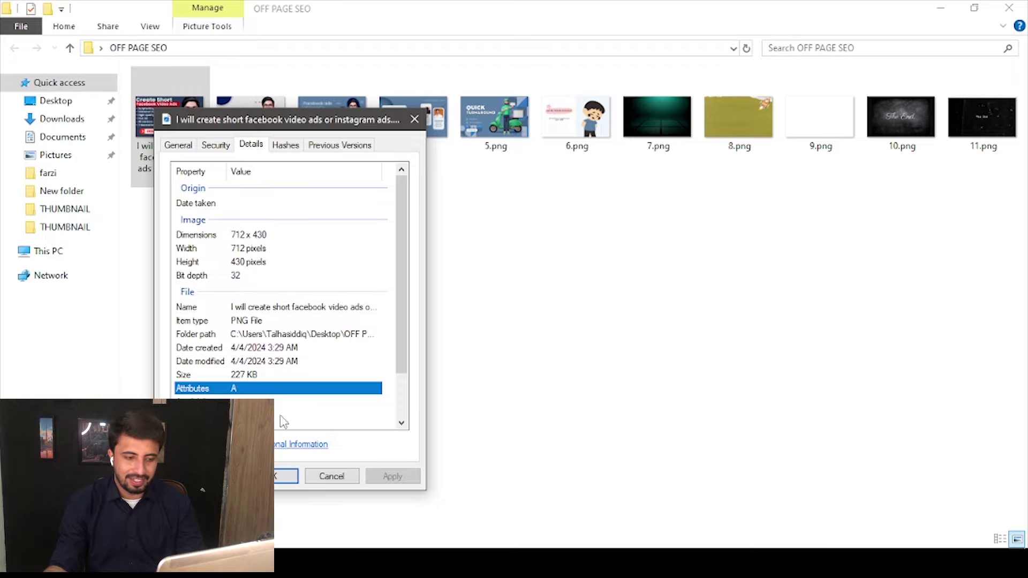
left_click(338, 480)
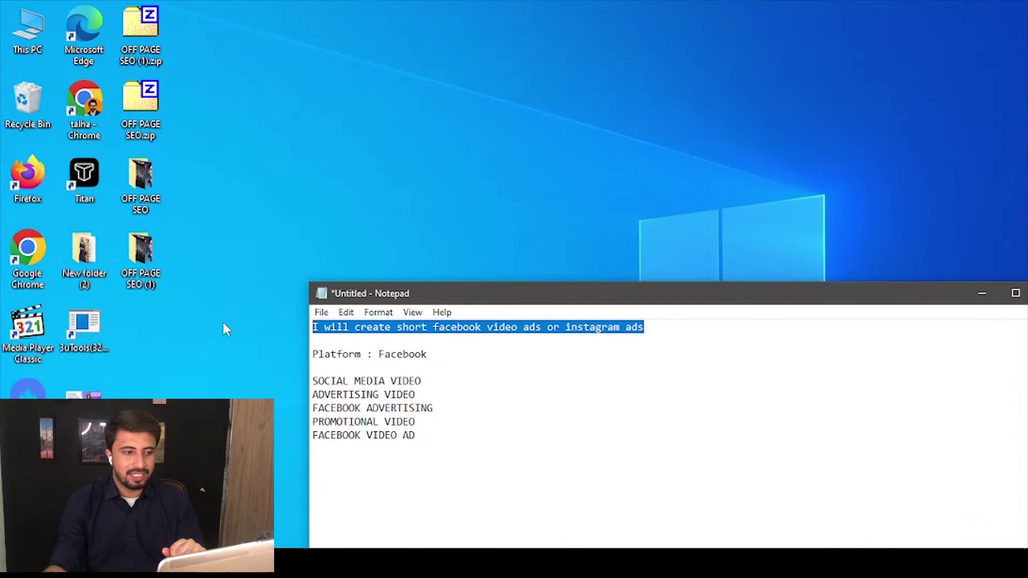
Rename 1.jpg in the desktop folder OFF PAGE SEO (1) to "I will create short facebook video ads or instagram ads"
double_click(142, 255)
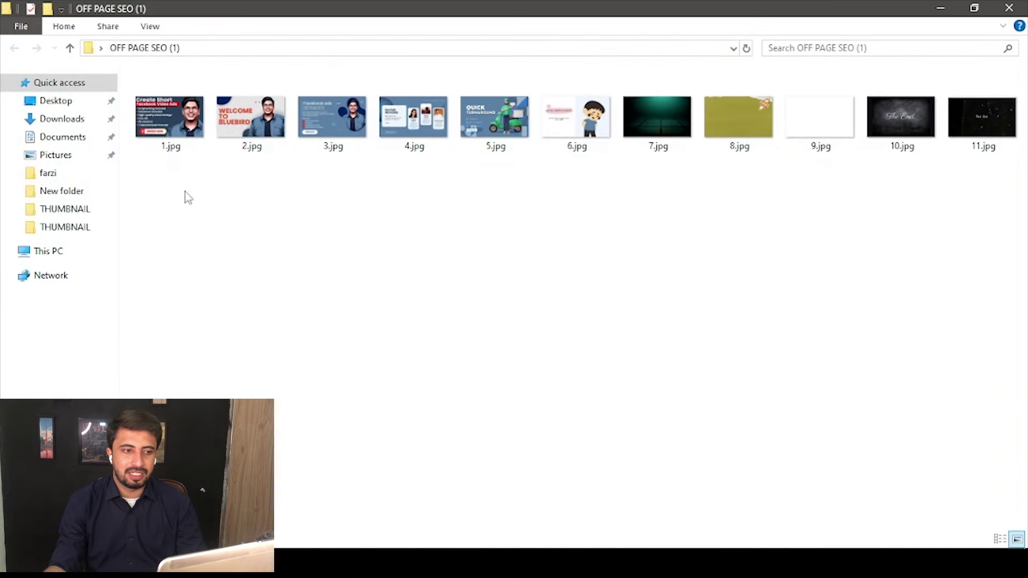
right_click(200, 114)
left_click(284, 525)
type("I will create short facebook video ads or instagram ads")
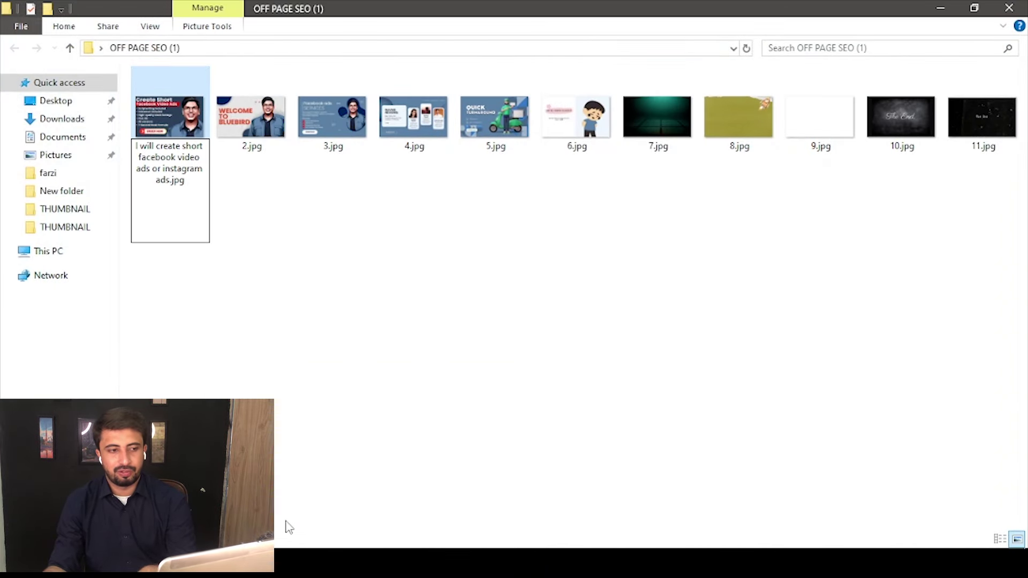
key("Return")
In the renamed JPG's detail properties, insert the gig title into the title and subject, and set the rating to five stars
right_click(188, 154)
right_click(173, 107)
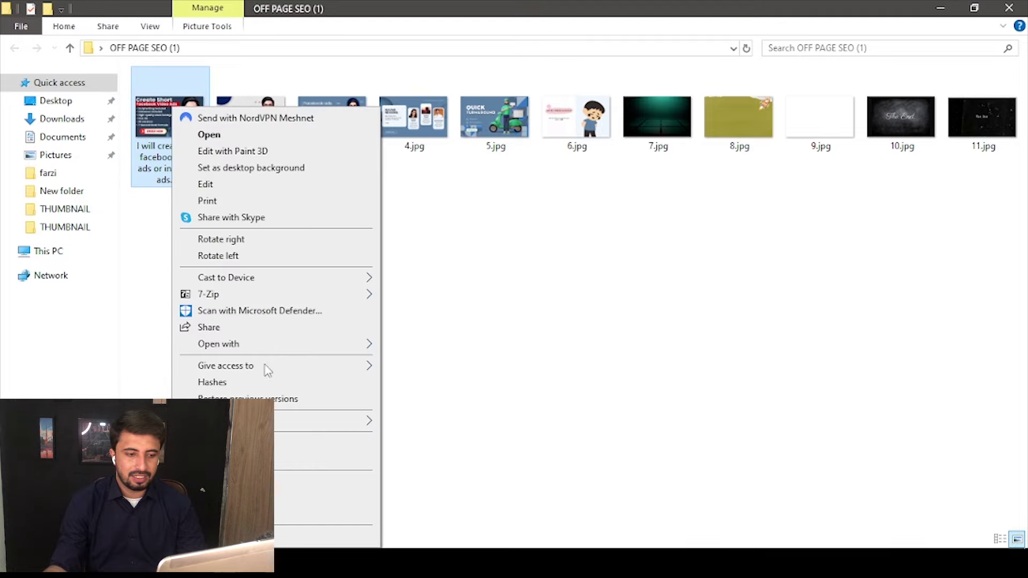
left_click(300, 536)
left_click(274, 163)
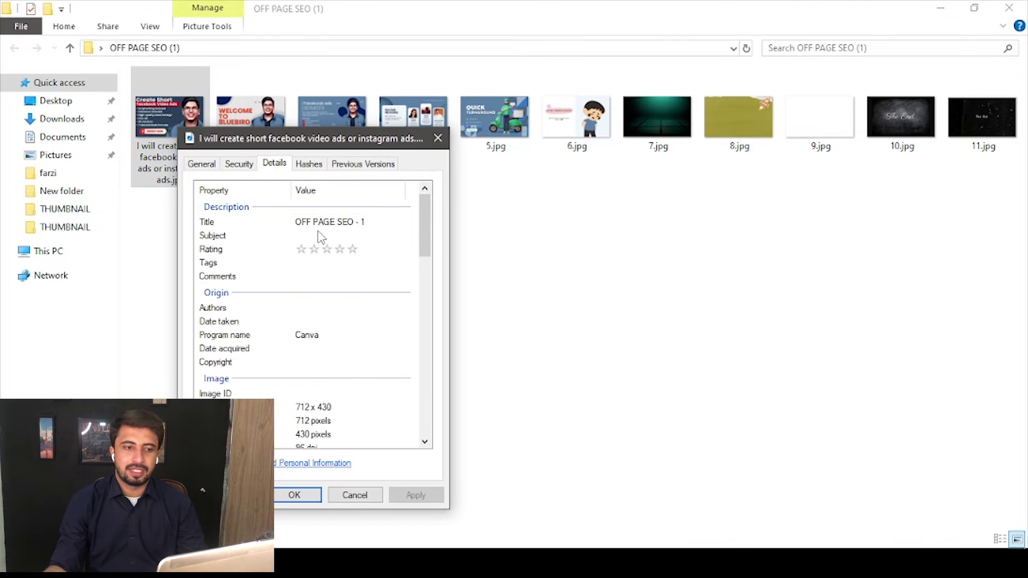
left_click(321, 223)
left_click(321, 235)
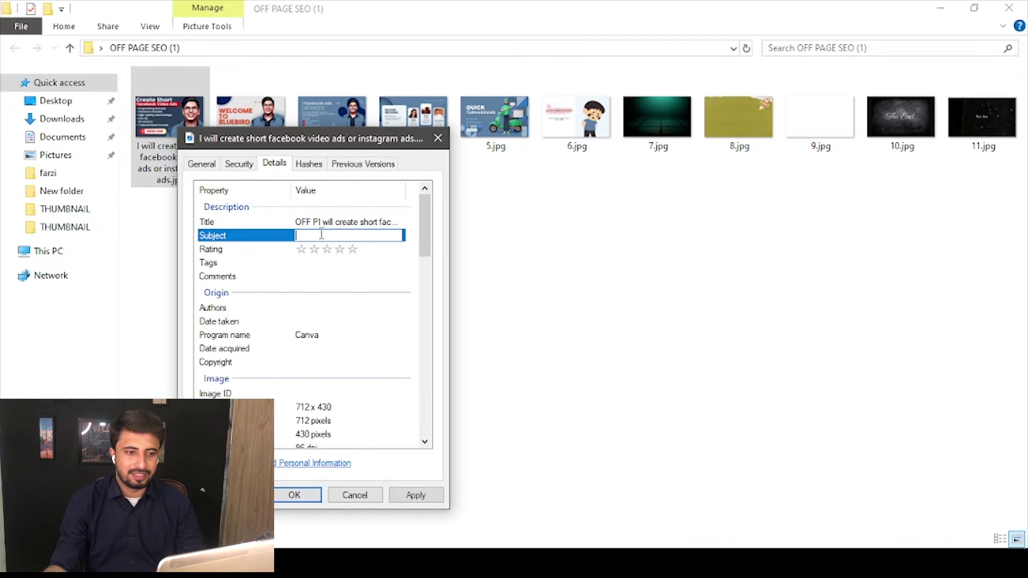
left_click(355, 250)
left_click(327, 262)
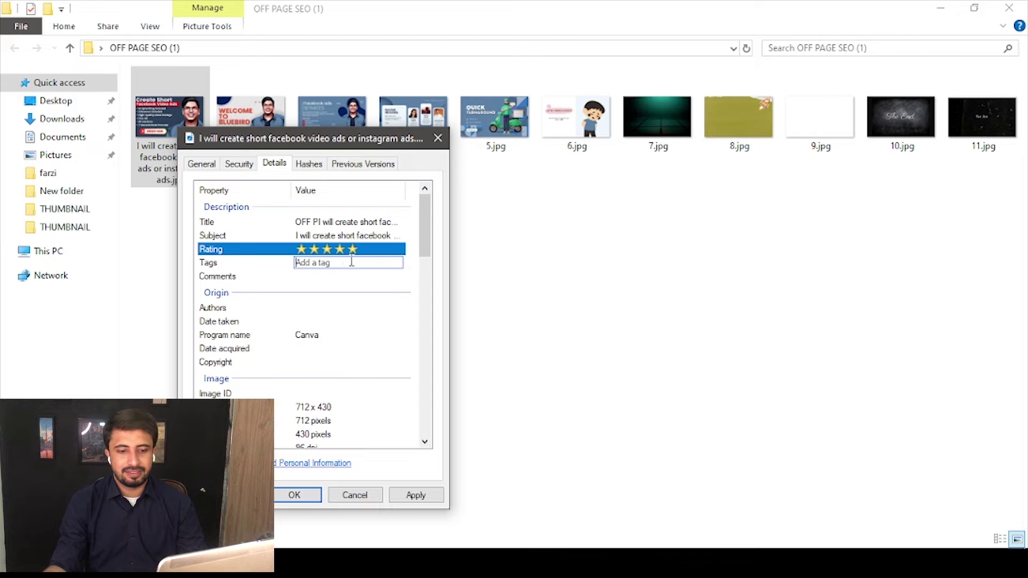
Add a semicolon after each of the five keywords in the Notepad notes and copy the keyword list
left_click(564, 547)
key("alt+Tab")
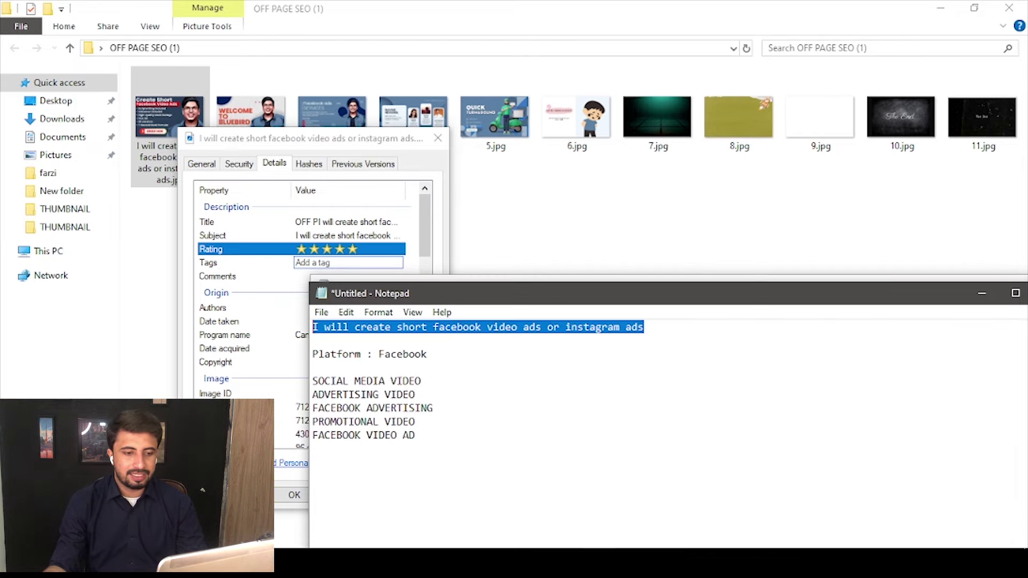
left_click(426, 380)
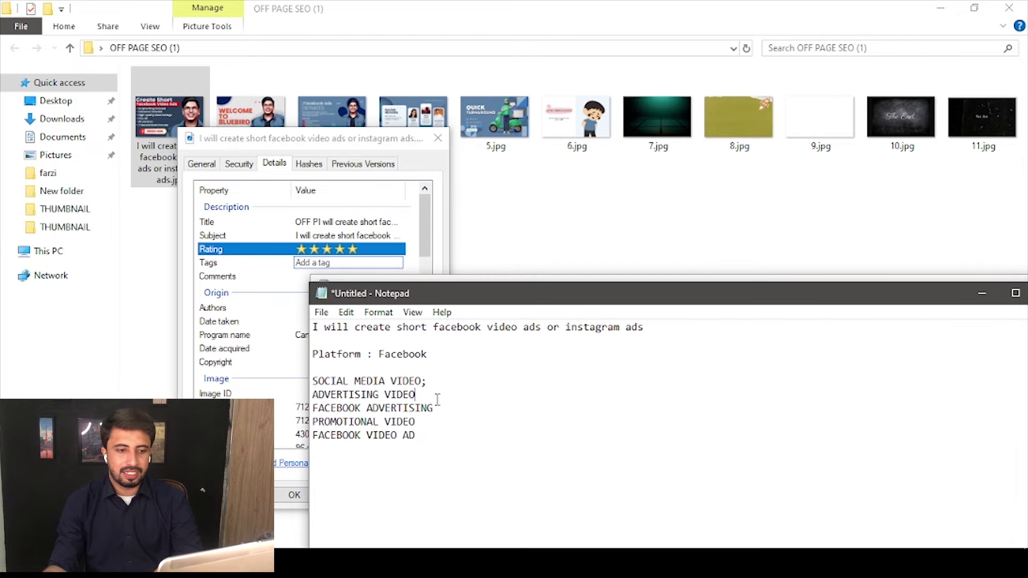
key("ctrl+a")
left_click(442, 436)
left_click_drag(442, 437, 298, 382)
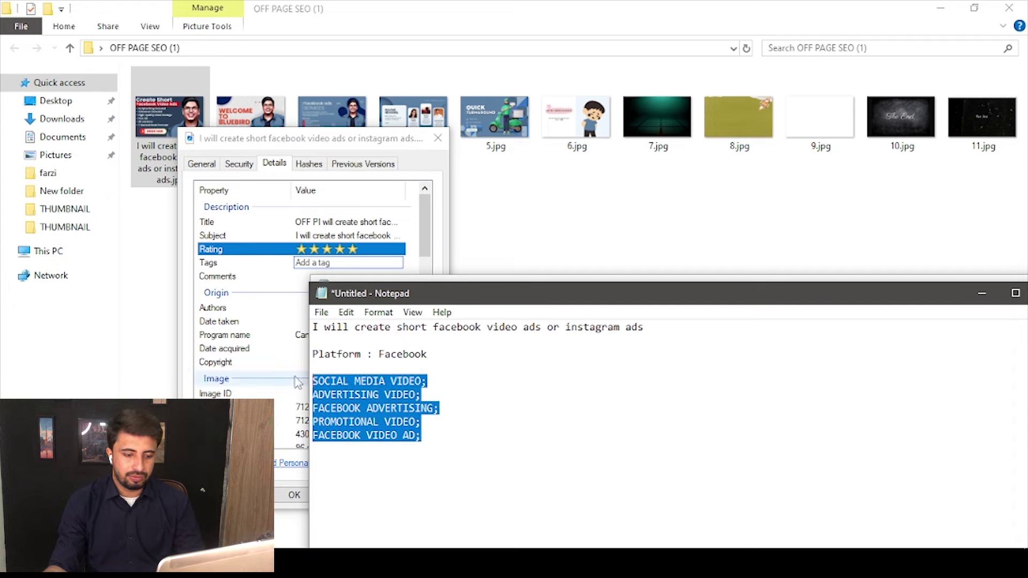
key("ctrl+c")
Paste the five keywords, from SOCIAL MEDIA VIDEO to FACEBOOK VIDEO AD, as the JPG's tags and save its properties
left_click(276, 307)
left_click(321, 263)
key("ctrl+v")
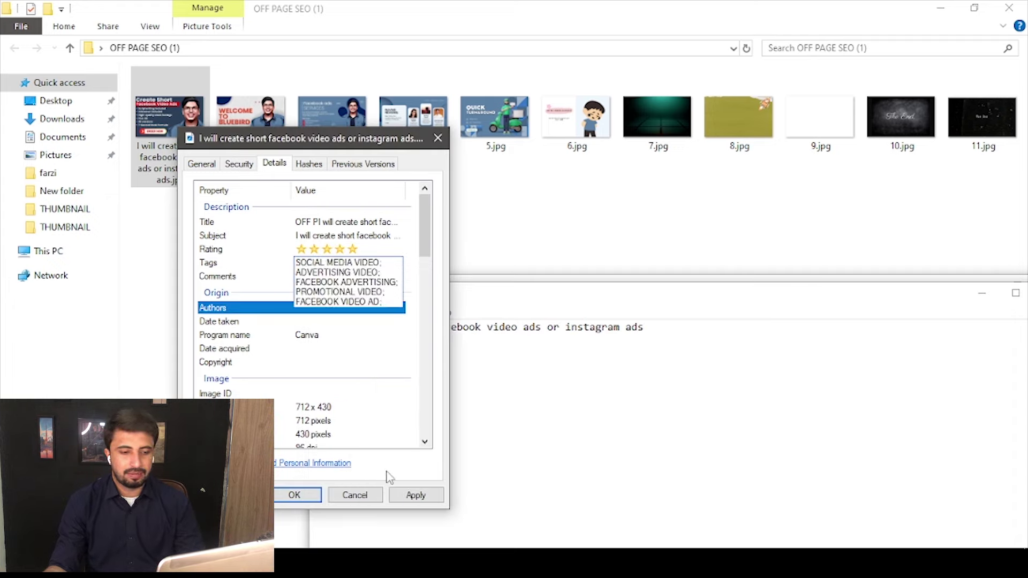
left_click(405, 496)
left_click(294, 493)
left_click(695, 219)
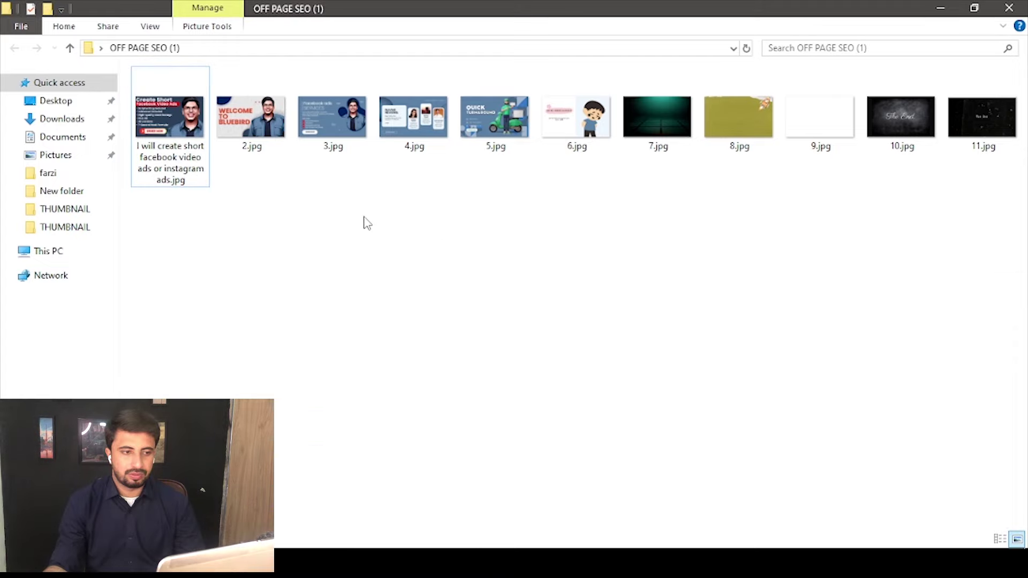
Replace the JPG's title property with "I will create short facebook video ads or instagram ads" copied from Notepad, and save it
left_click(204, 156)
right_click(182, 107)
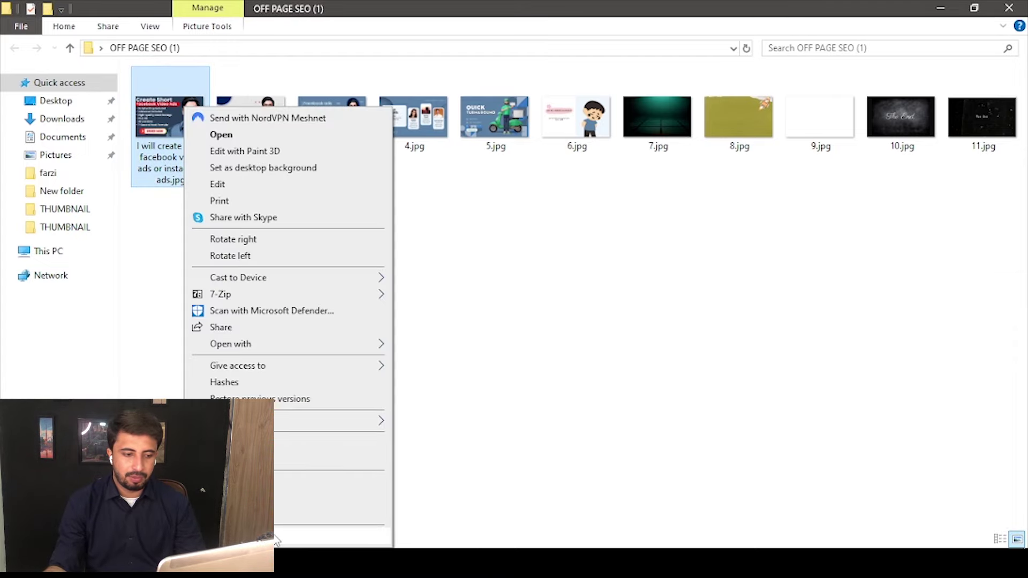
left_click(279, 537)
left_click(286, 180)
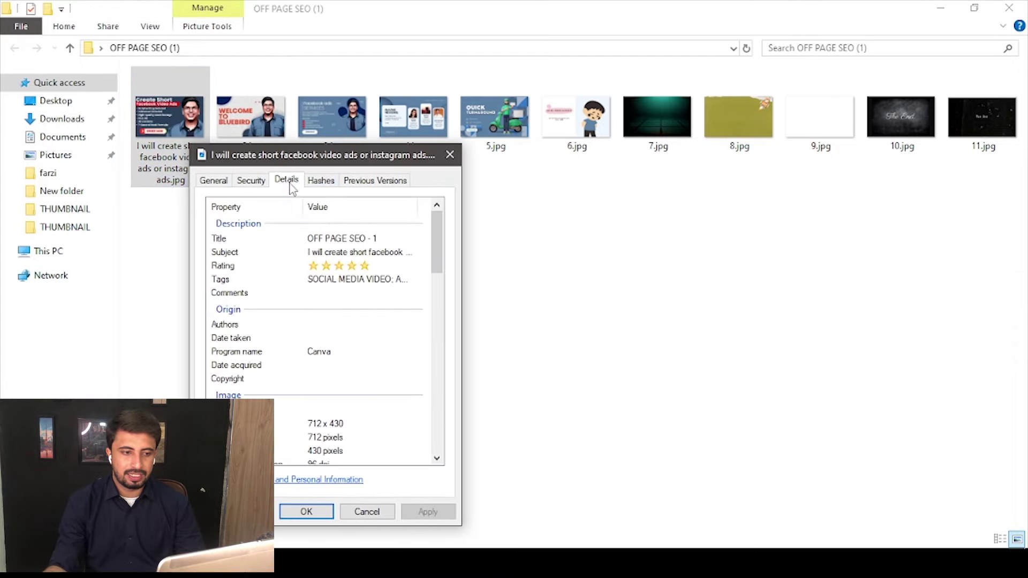
left_click(364, 240)
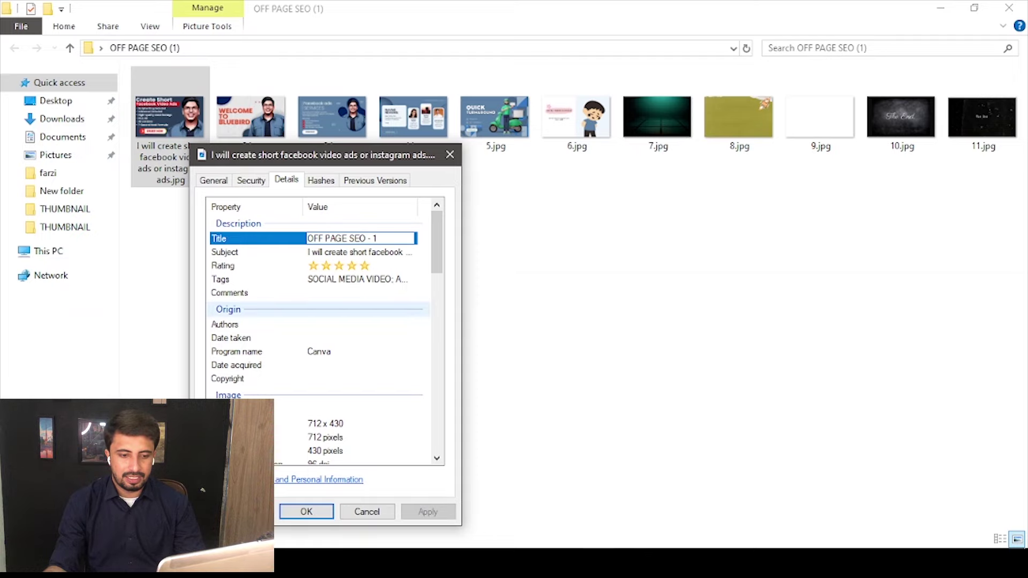
key("alt+Tab")
left_click(535, 370)
left_click_drag(711, 324, 346, 296)
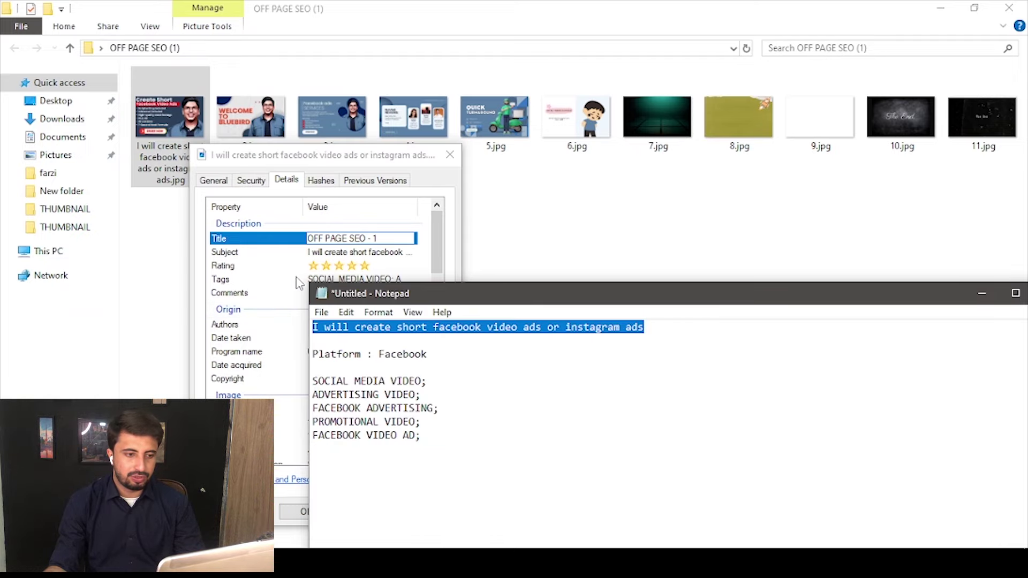
key("ctrl+c")
left_click(299, 283)
key("ctrl+a")
key("ctrl+v")
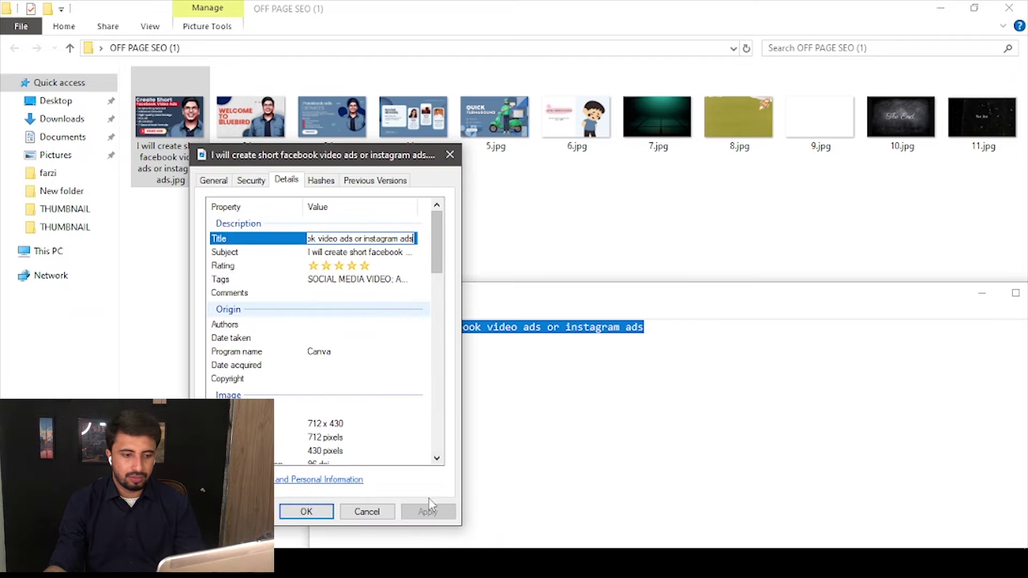
left_click(306, 512)
Set the author in the JPG's detail properties to FIVERR and save the properties
left_click(170, 126)
right_click(190, 110)
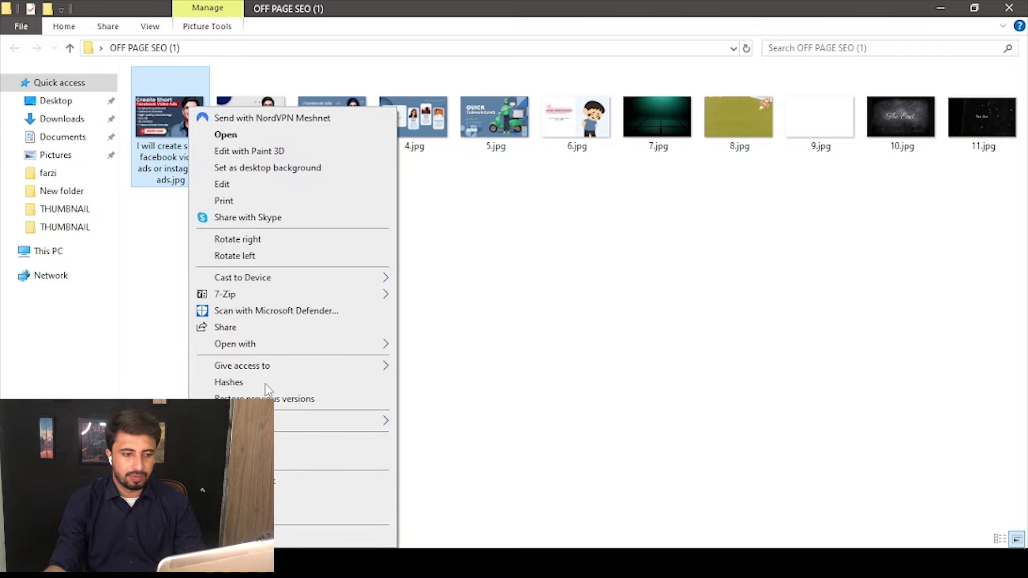
left_click(287, 541)
left_click(291, 191)
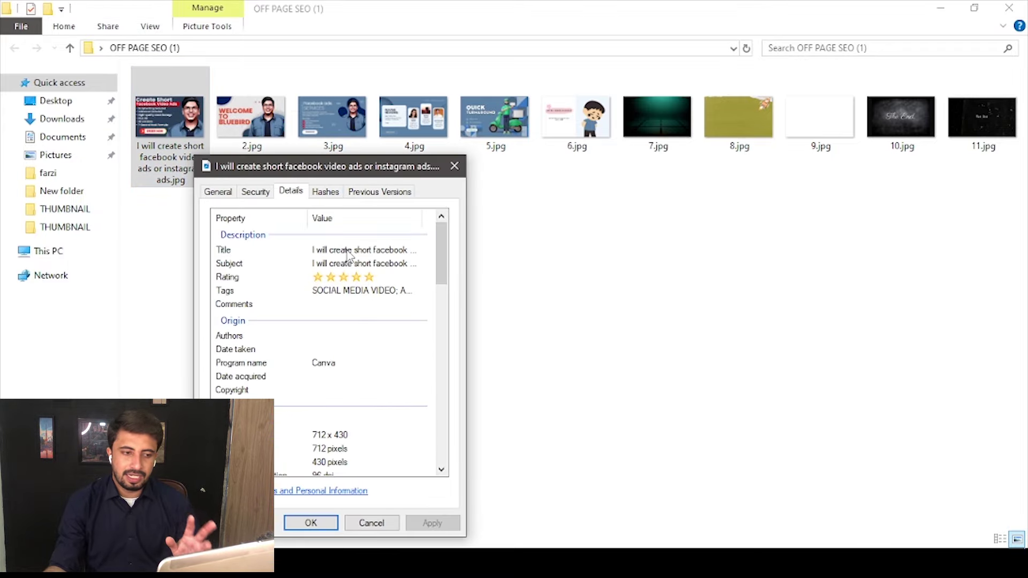
left_click(338, 336)
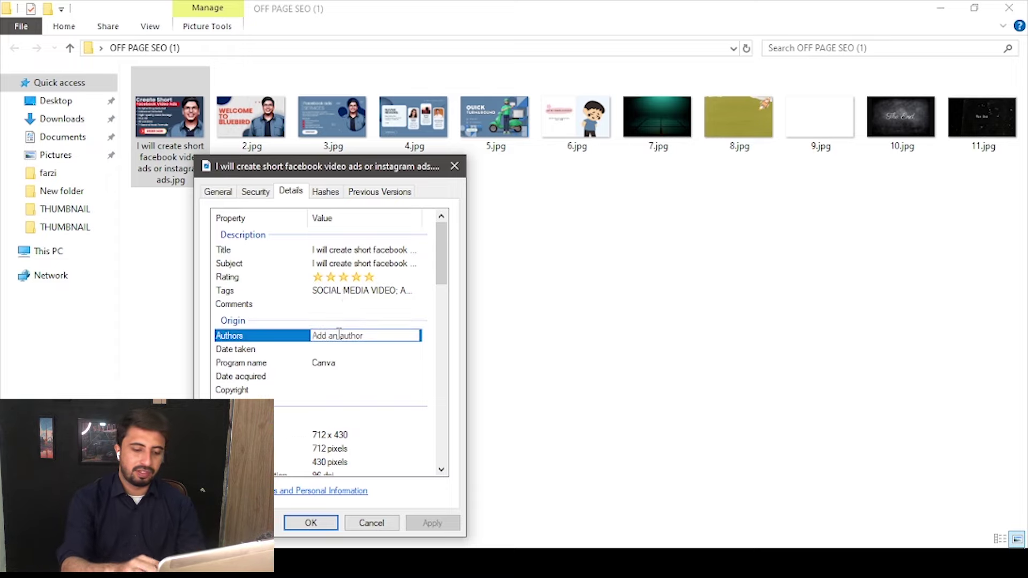
type("FIVERR")
key("Return")
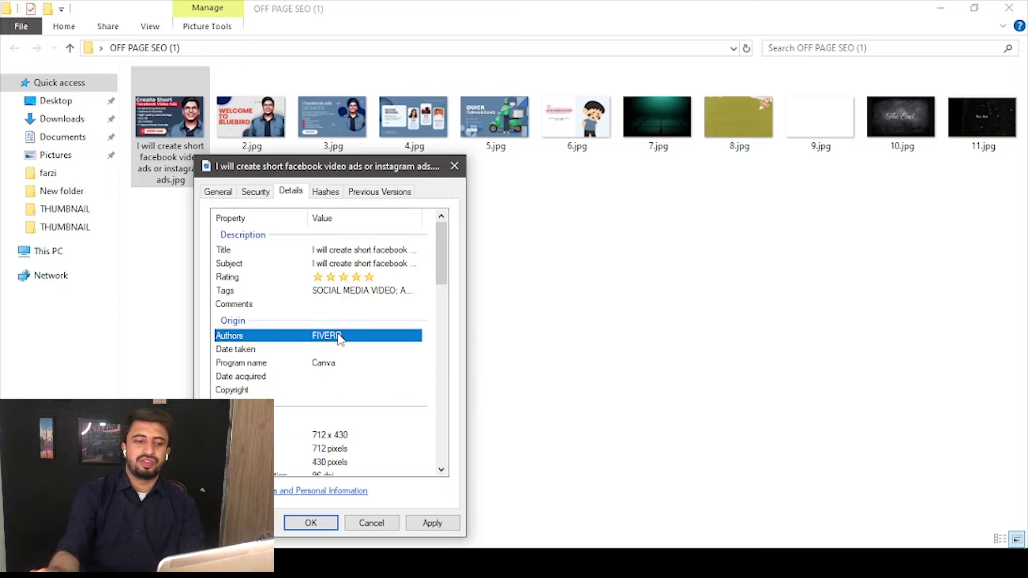
left_click(311, 524)
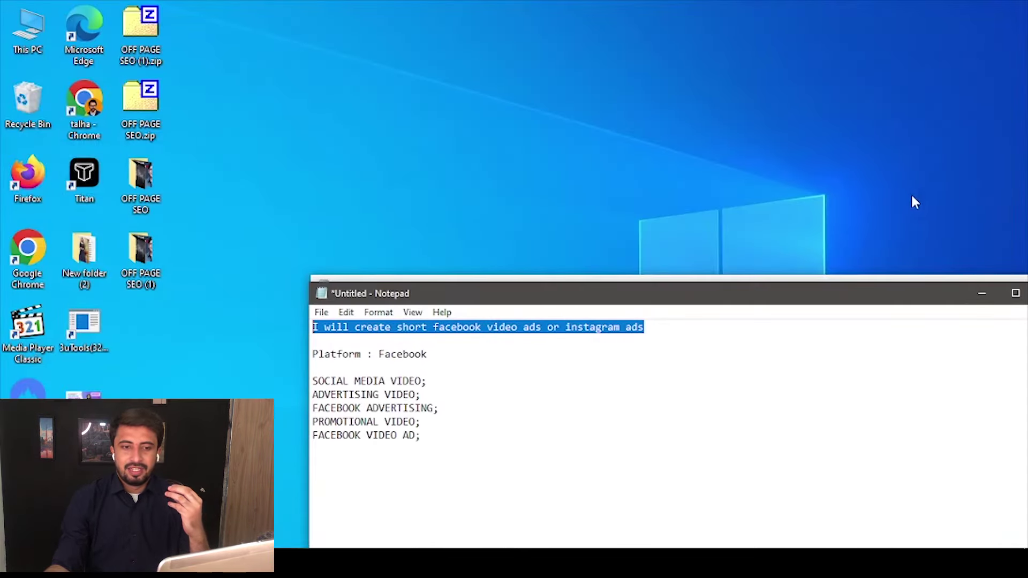
Switch to the Fiverr gig editor in Chrome and go to the gig's Gallery section
key("alt+Tab")
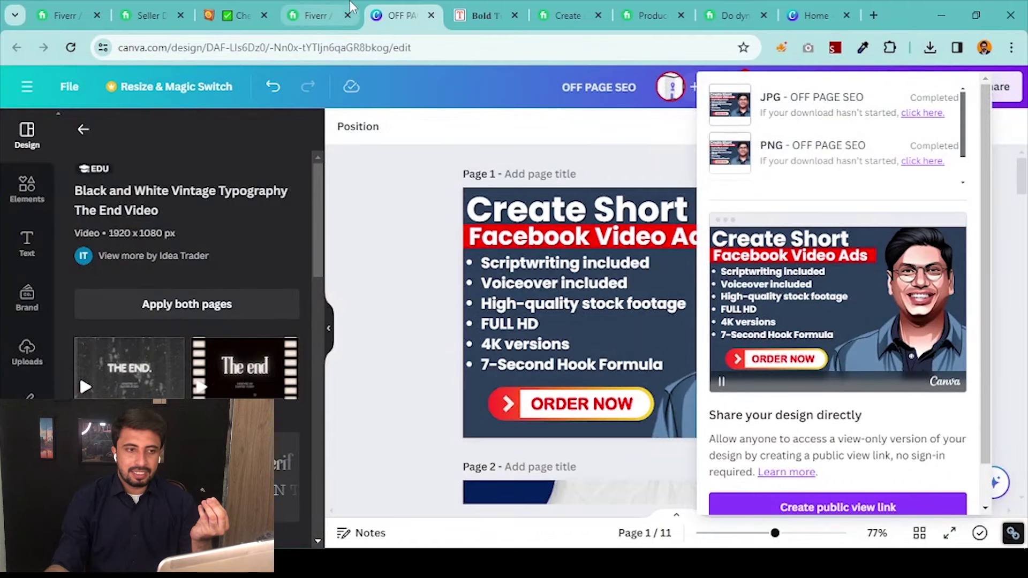
left_click(351, 8)
scroll(394, 190, "up", 5)
left_click(514, 148)
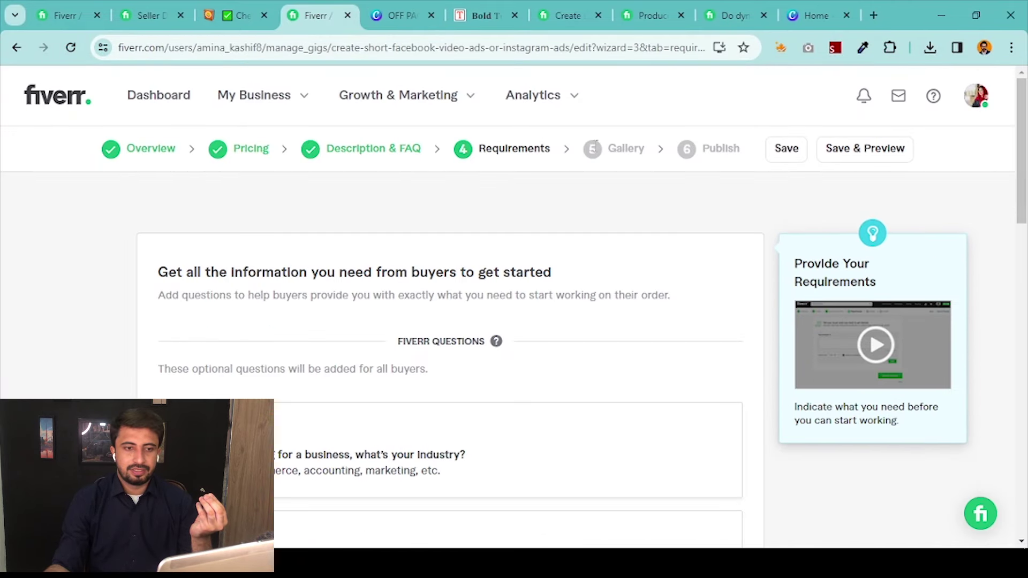
left_click(632, 157)
Upload "I will create short facebook video ads or instagram ads.jpg" from the Desktop's OFF PAGE SEO (1) folder as the first gig image
scroll(234, 390, "down", 3)
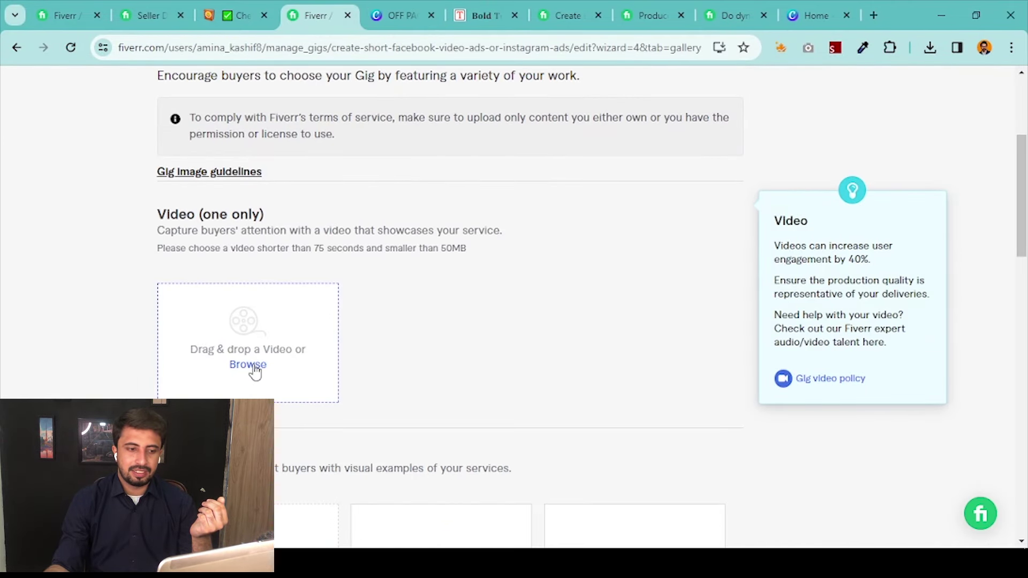
scroll(252, 371, "down", 6)
left_click(263, 211)
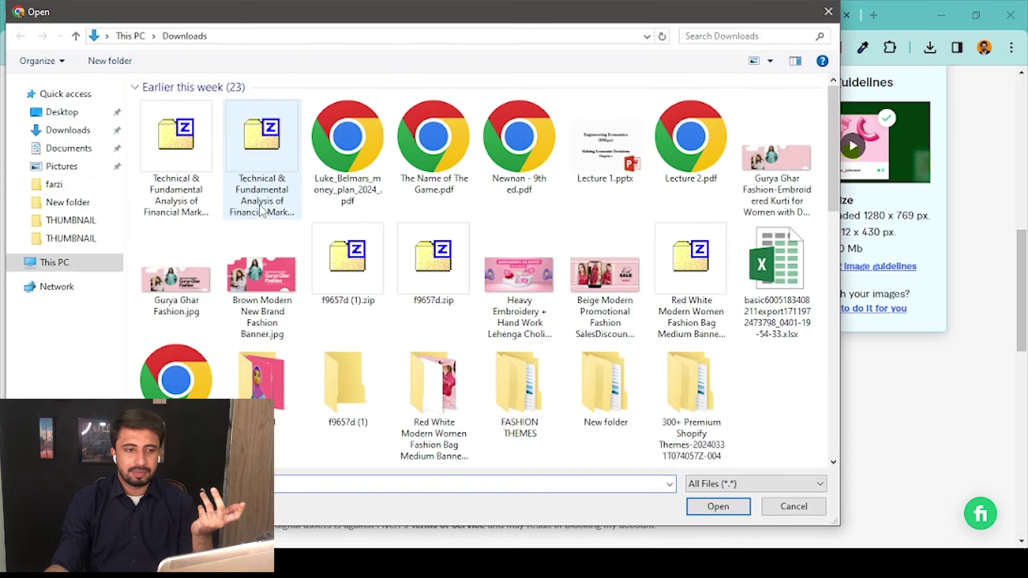
left_click(62, 112)
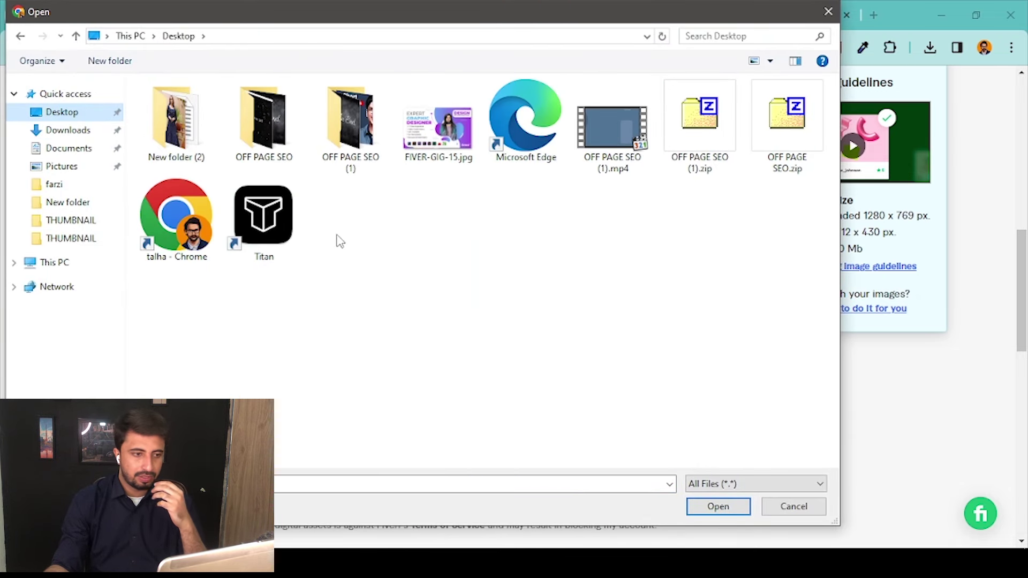
left_click(343, 112)
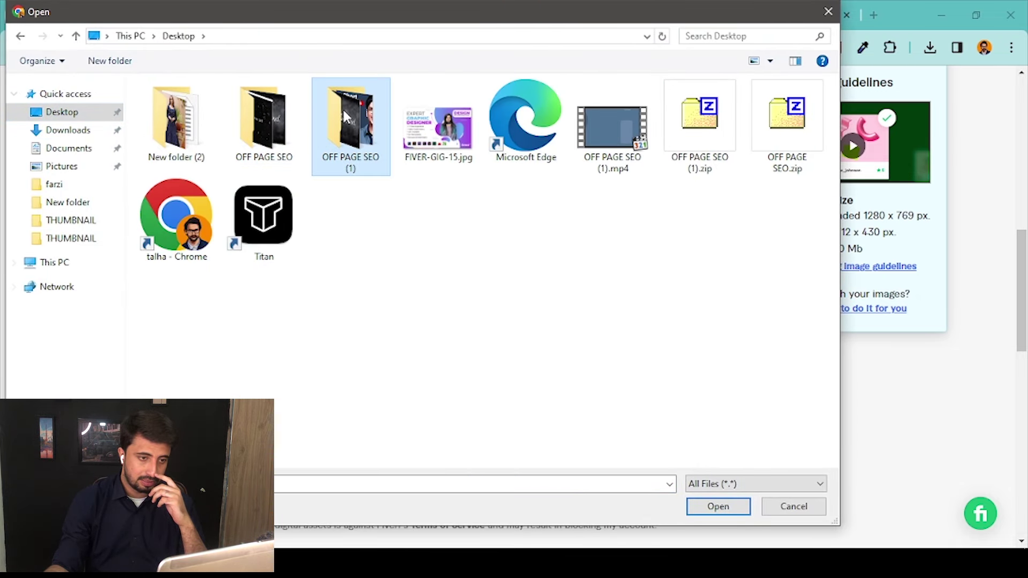
double_click(343, 116)
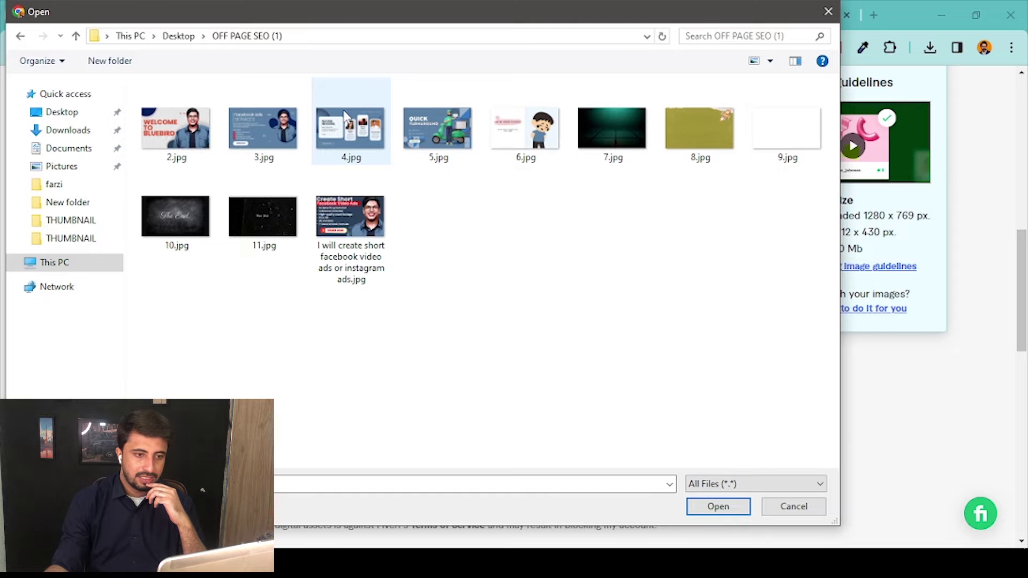
left_click(350, 219)
double_click(350, 222)
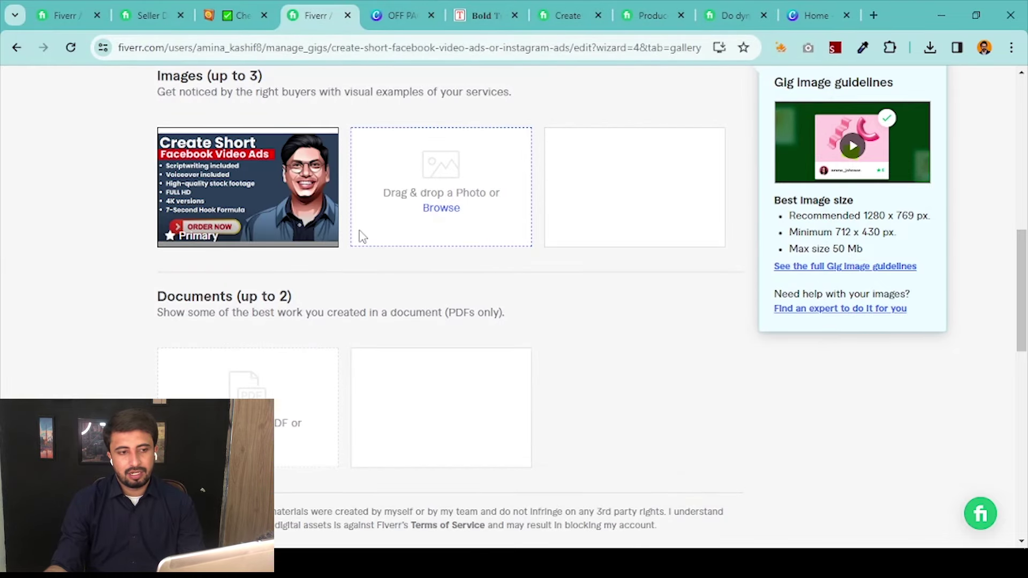
scroll(360, 232, "up", 4)
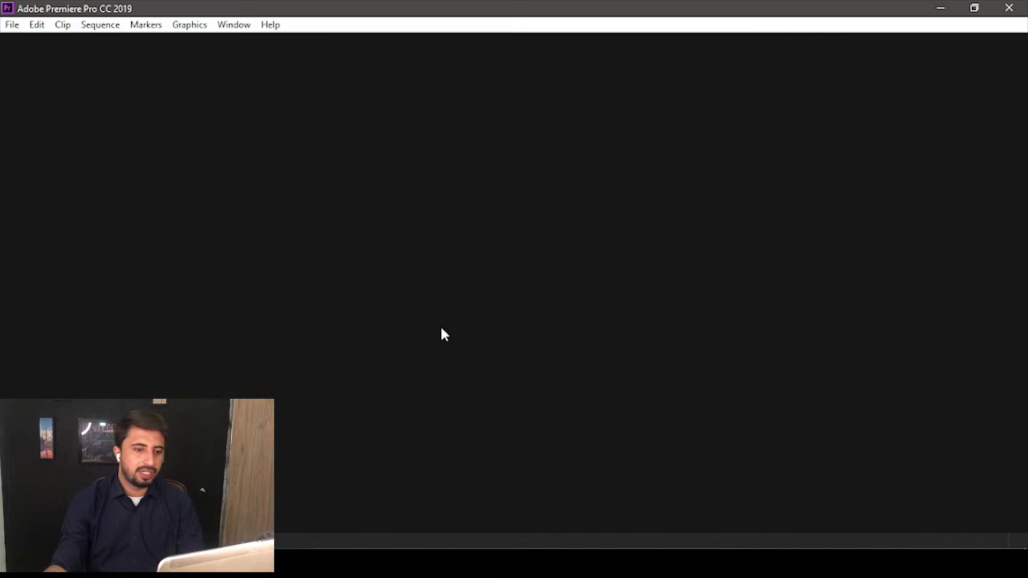
left_click(12, 24)
mouse_move(19, 42)
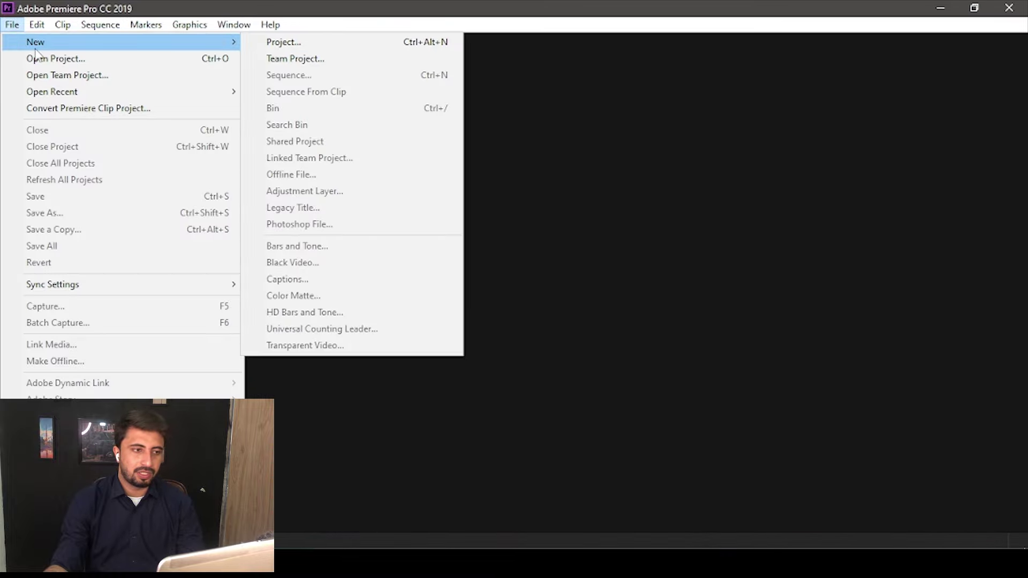
left_click(38, 59)
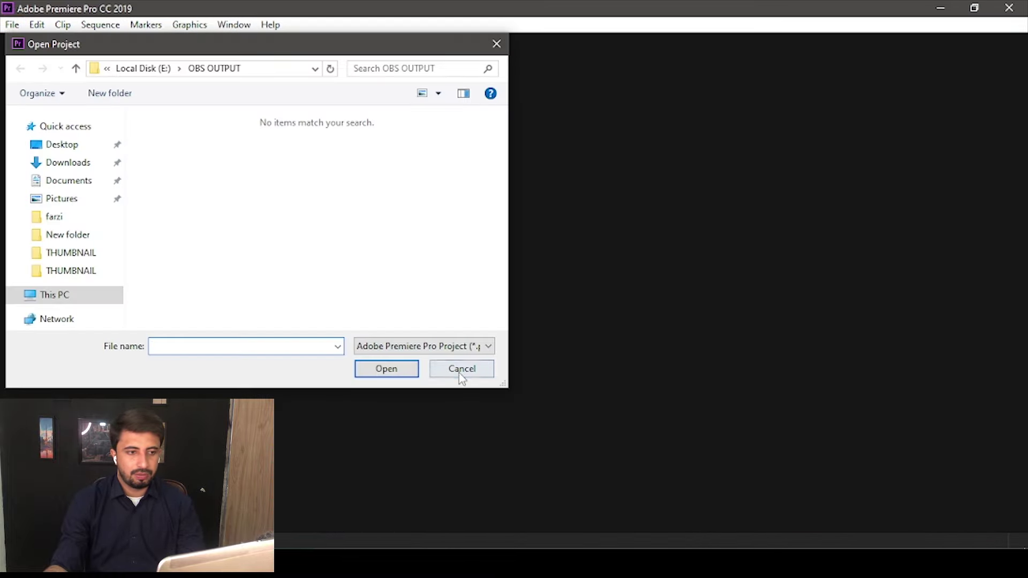
left_click(462, 369)
In Adobe Premiere Pro, create a new project named Untitled on drive E: and decline opening the audio hardware preferences
left_click(37, 24)
mouse_move(11, 24)
mouse_move(36, 42)
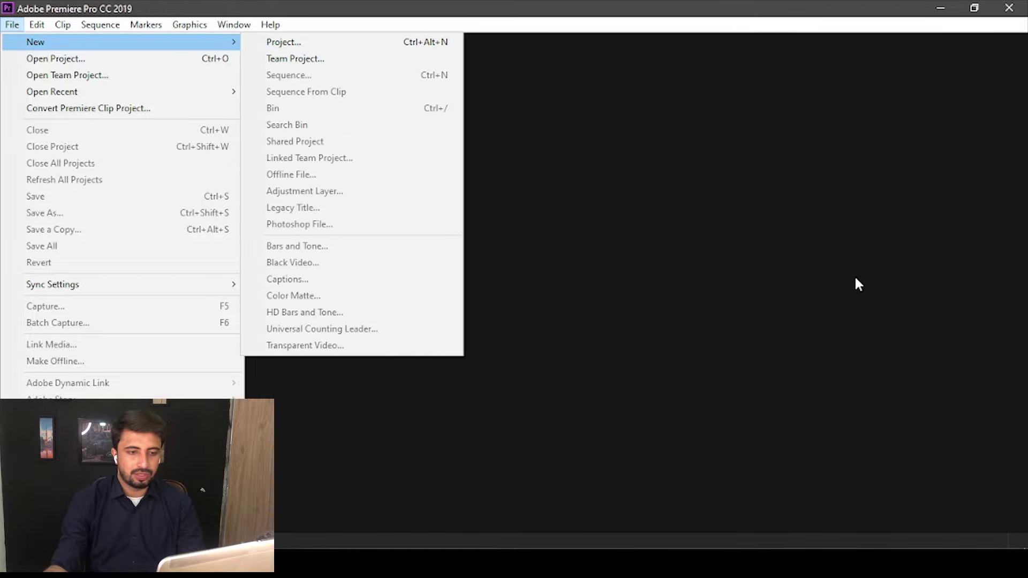
left_click(328, 43)
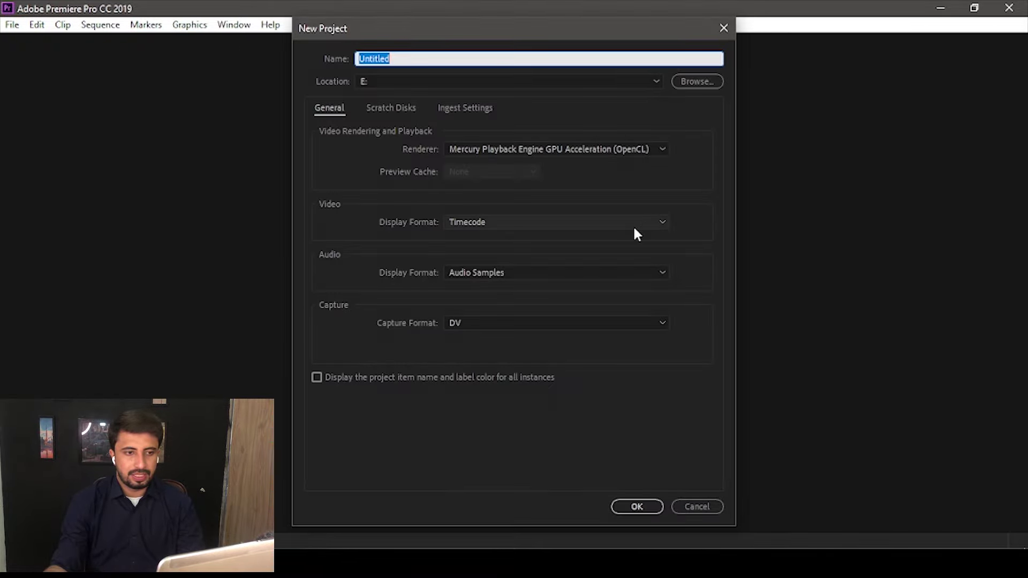
left_click(637, 507)
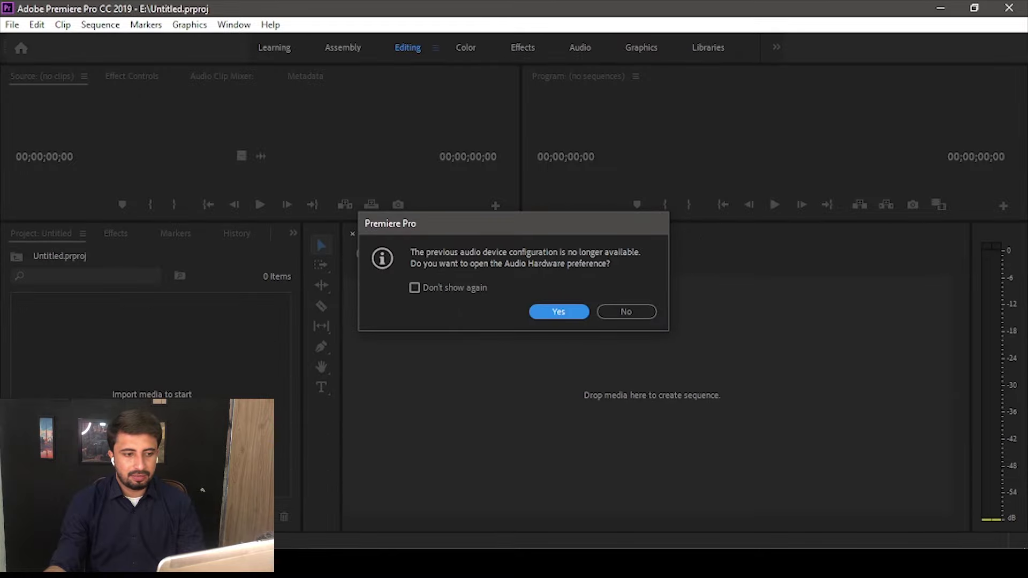
left_click(599, 313)
Import OFF PAGE SEO (1).mp4 from the Desktop and create a timeline sequence from it
double_click(98, 374)
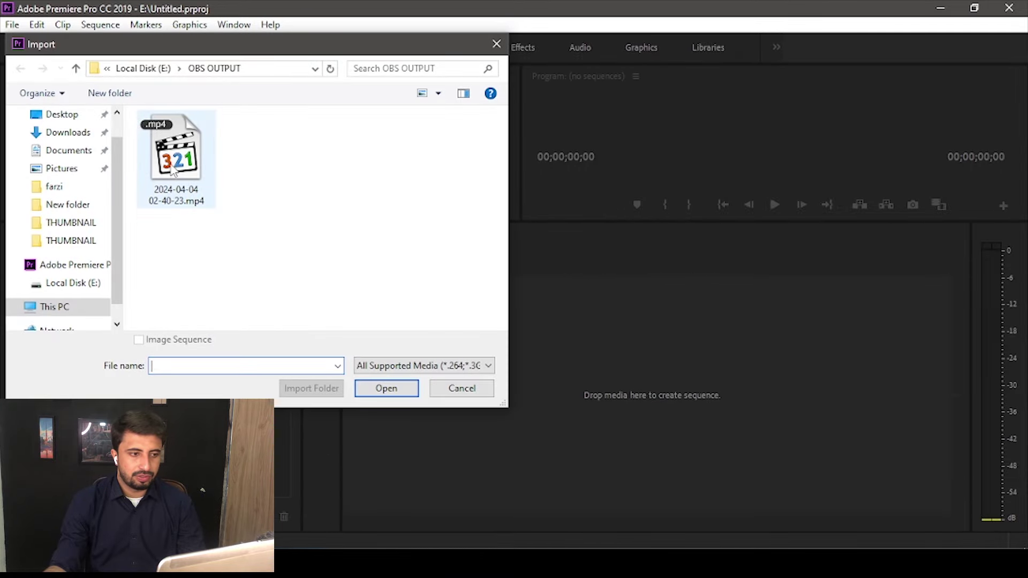
left_click(65, 115)
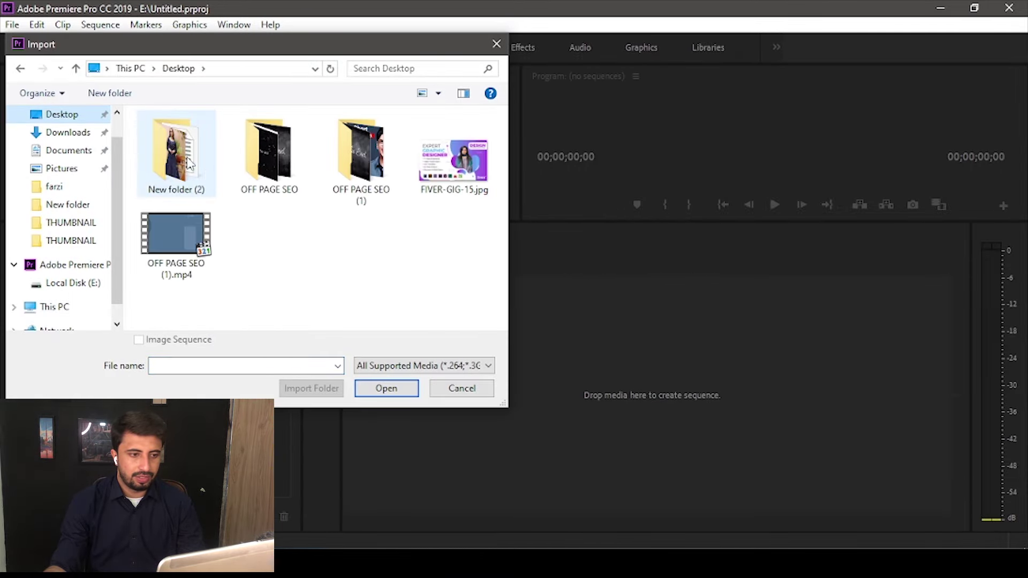
double_click(176, 235)
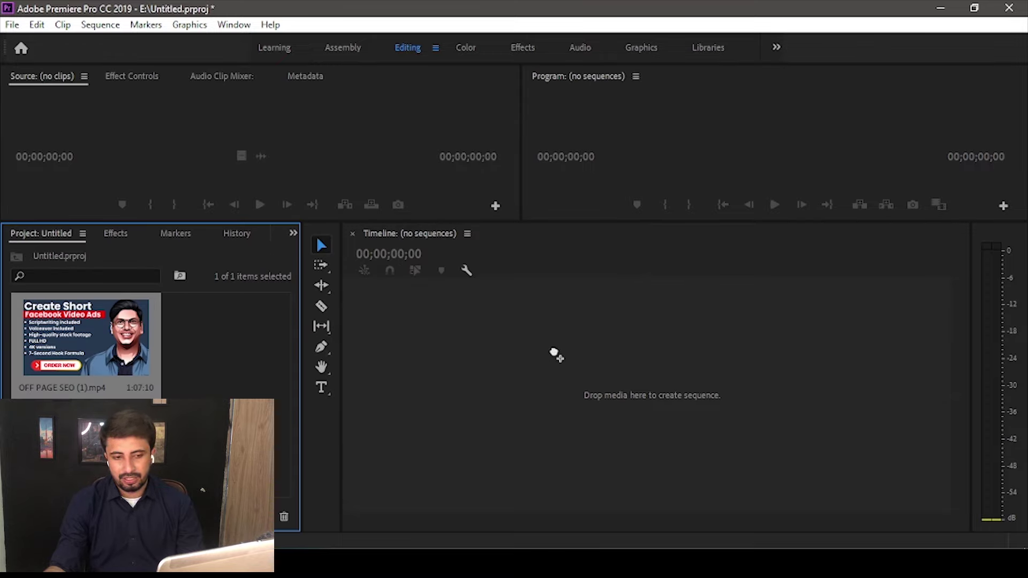
left_click_drag(557, 355, 554, 356)
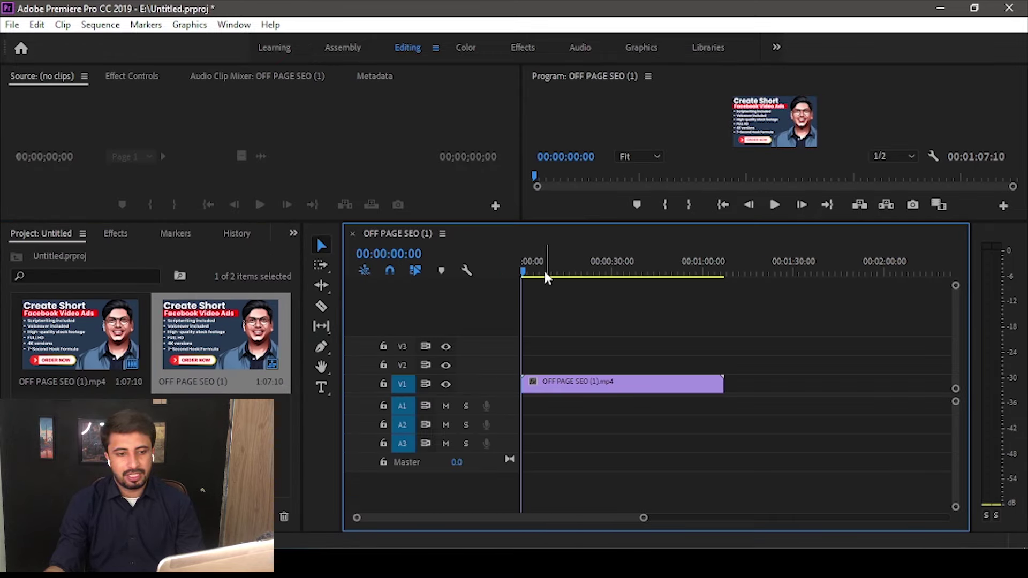
left_click(616, 387)
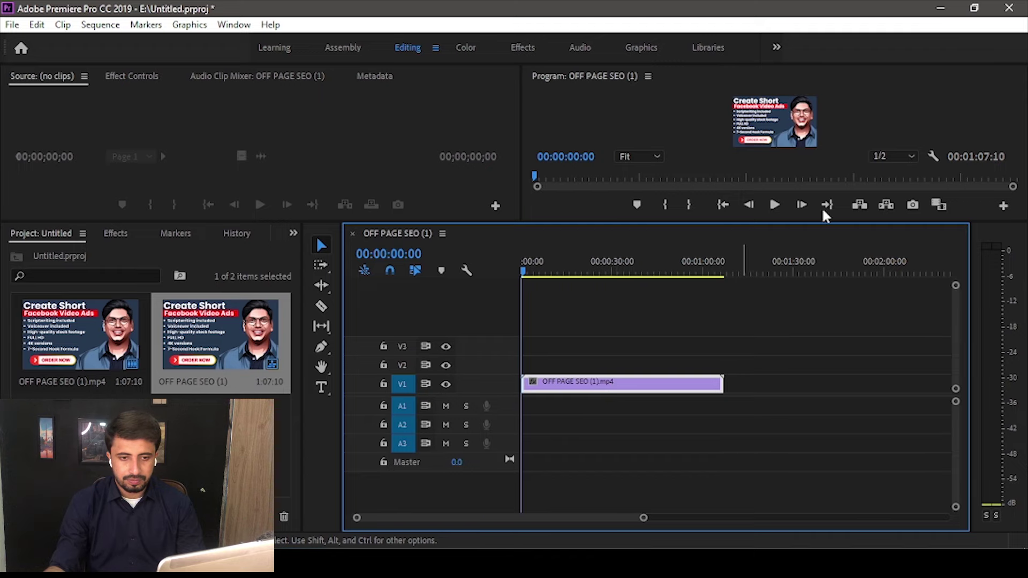
left_click_drag(796, 220, 799, 351)
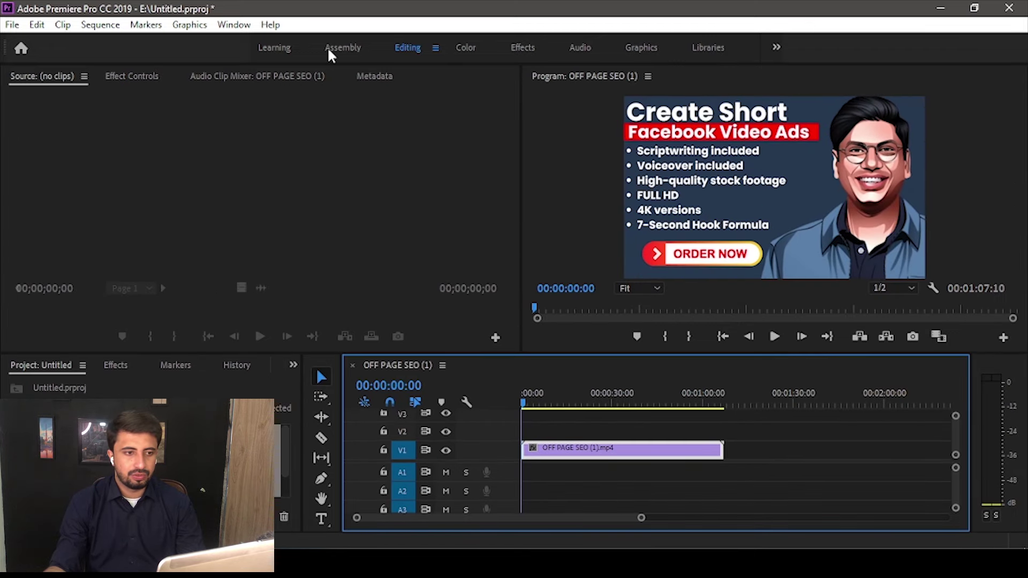
Set the sequence's frame size to 1920 by 1080 and accept the deletion of its preview files
left_click(100, 24)
left_click(150, 29)
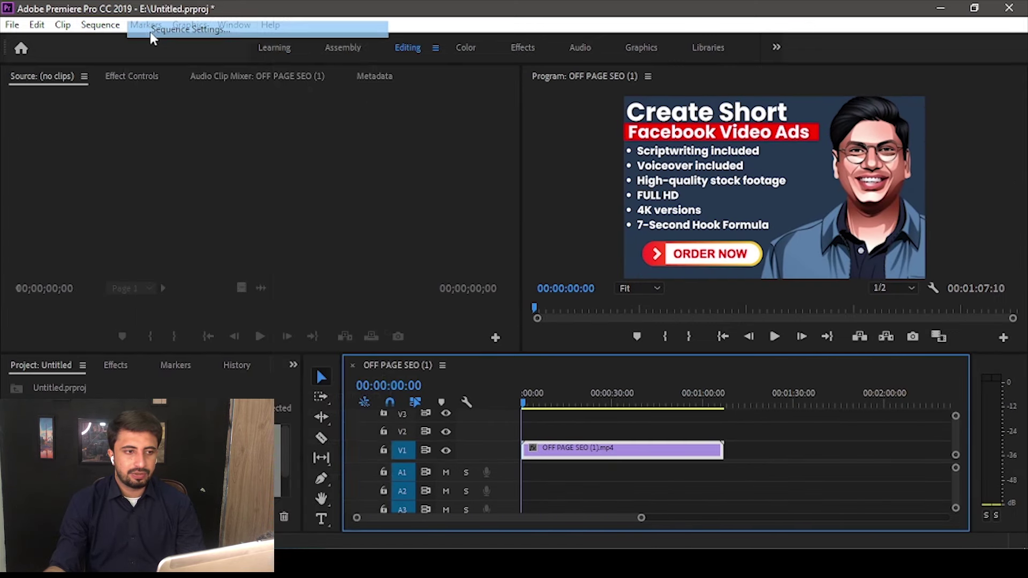
left_click(422, 99)
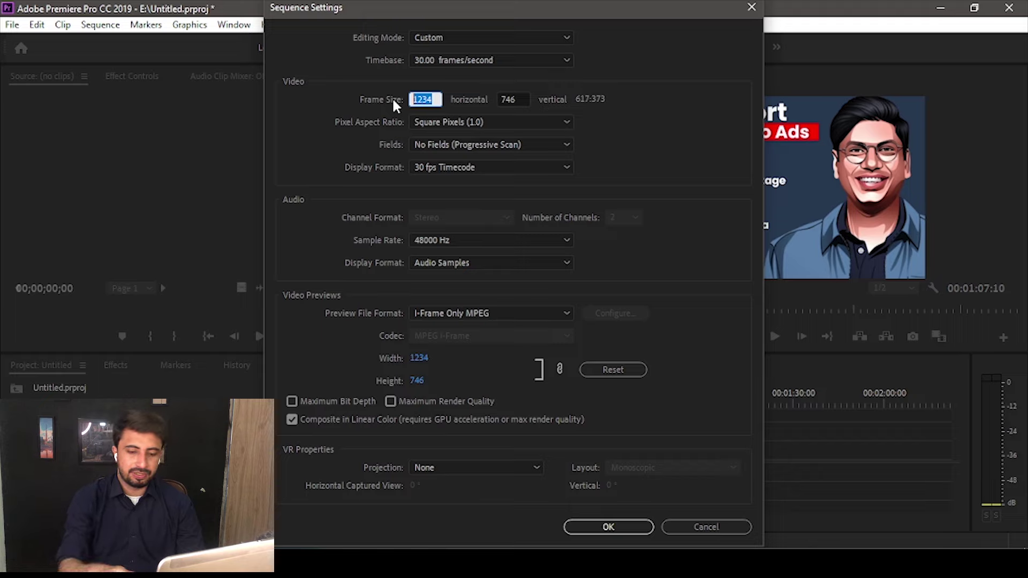
type("1920")
key("Tab")
type("1080")
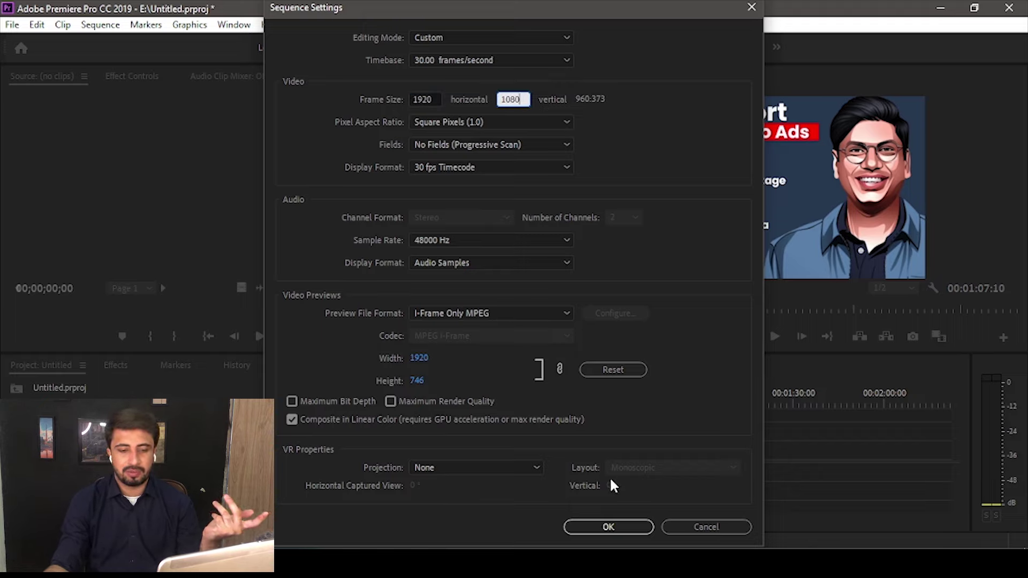
left_click(613, 529)
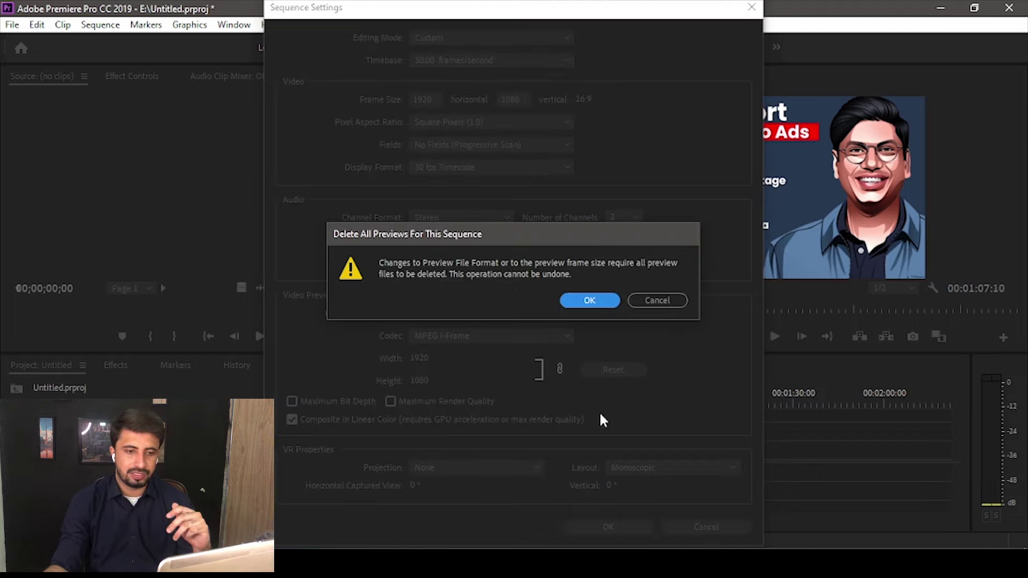
left_click(596, 301)
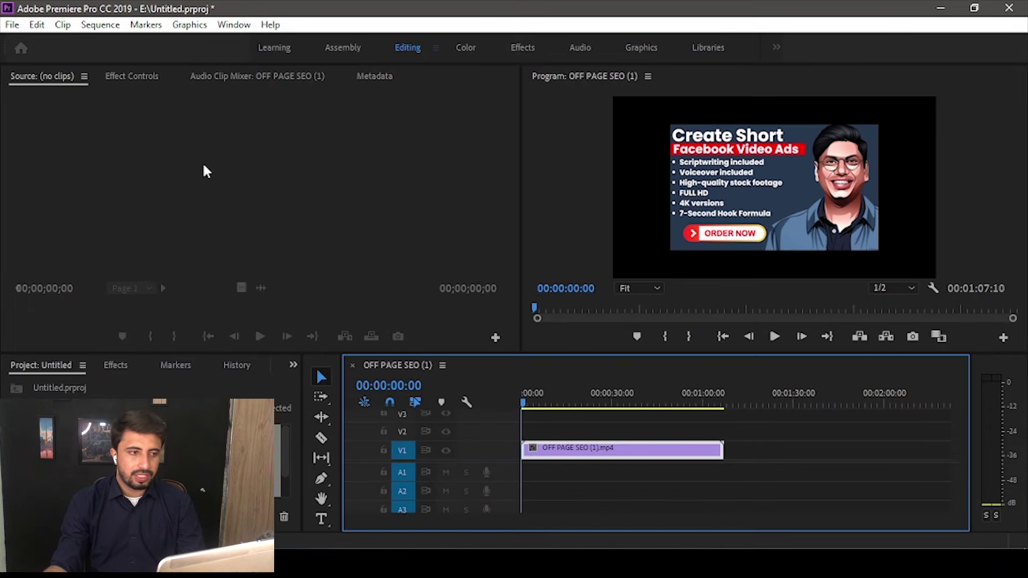
Scale the timeline clip to the frame size and set its motion scale to 106
right_click(634, 451)
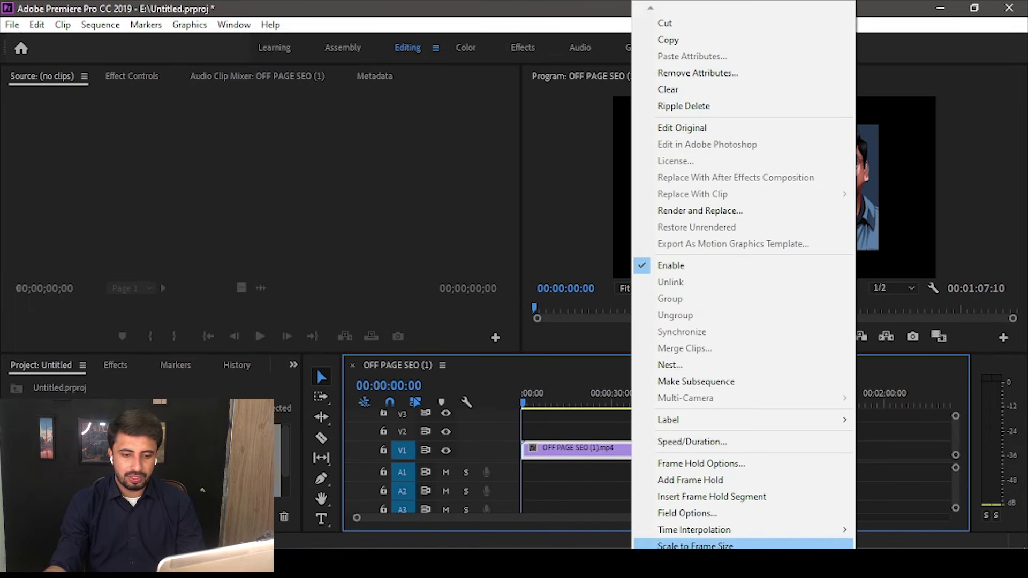
left_click(684, 529)
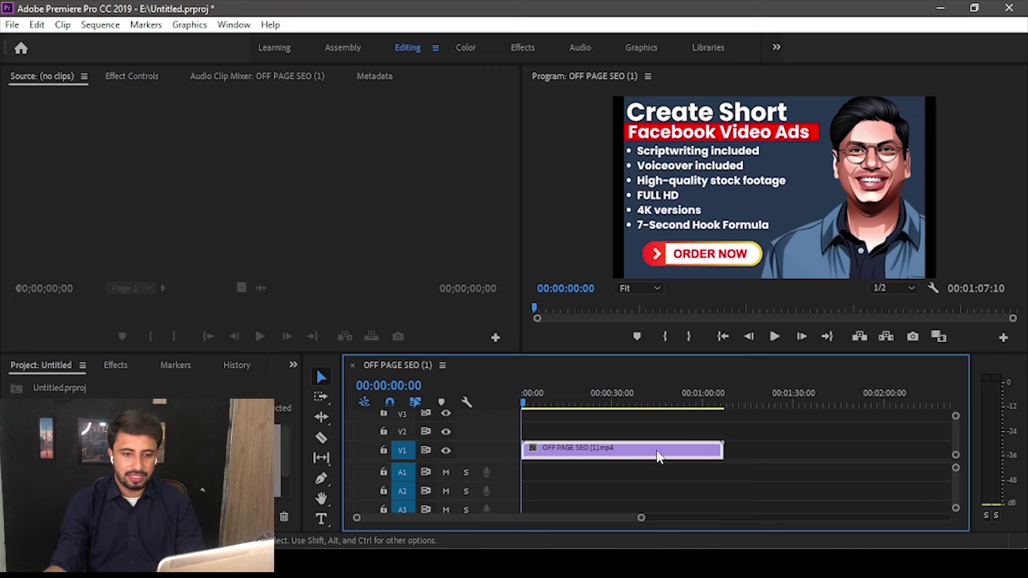
left_click(140, 76)
left_click_drag(196, 167, 206, 167)
Look through the available panels and workspaces, switching to the Assembly workspace
left_click(232, 26)
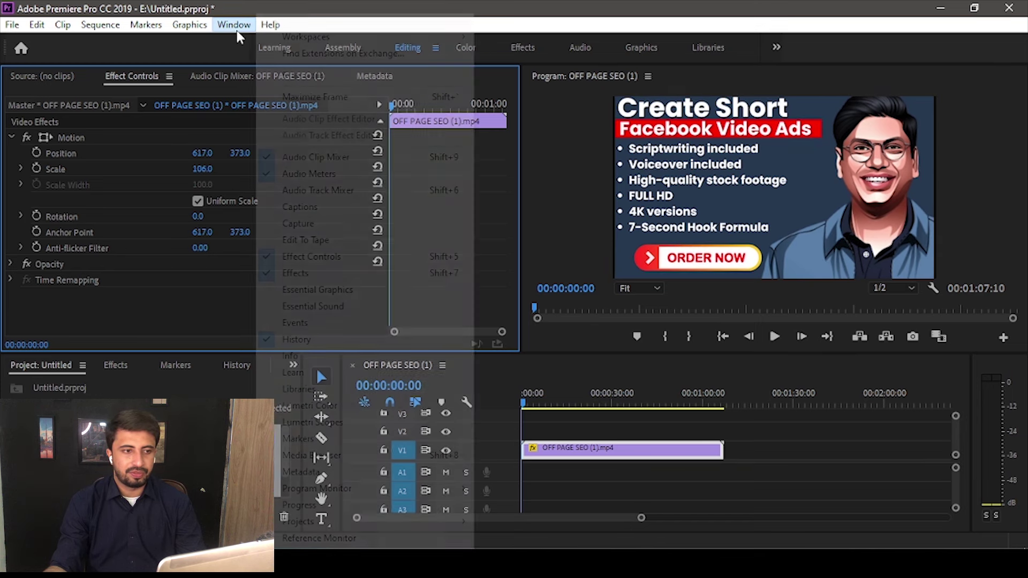
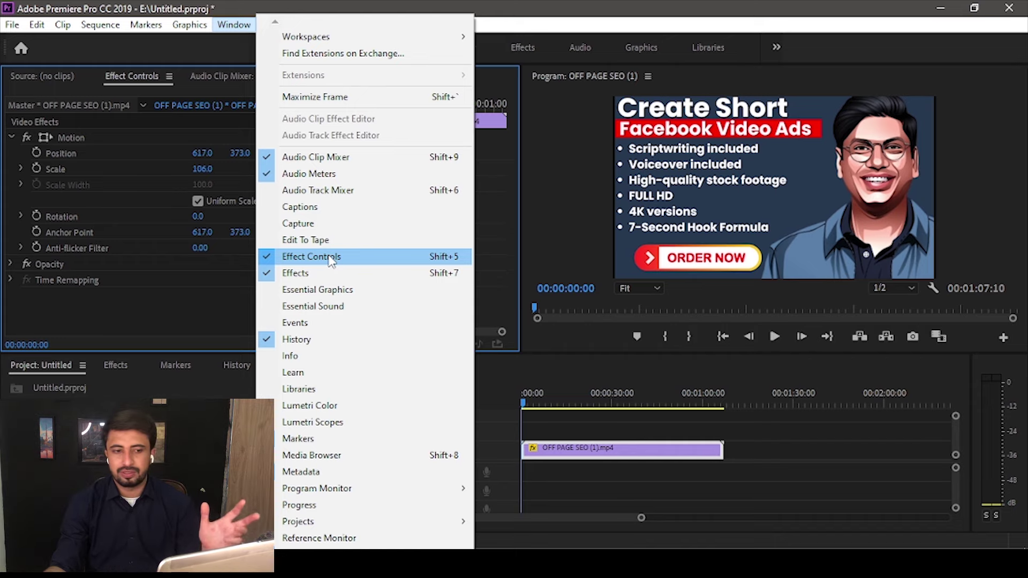
left_click(497, 150)
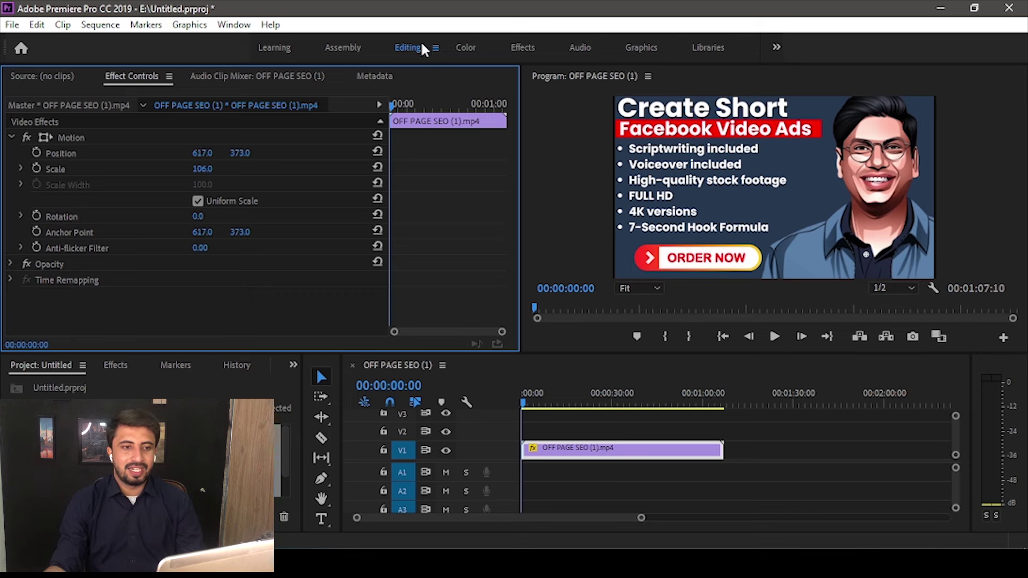
left_click(352, 47)
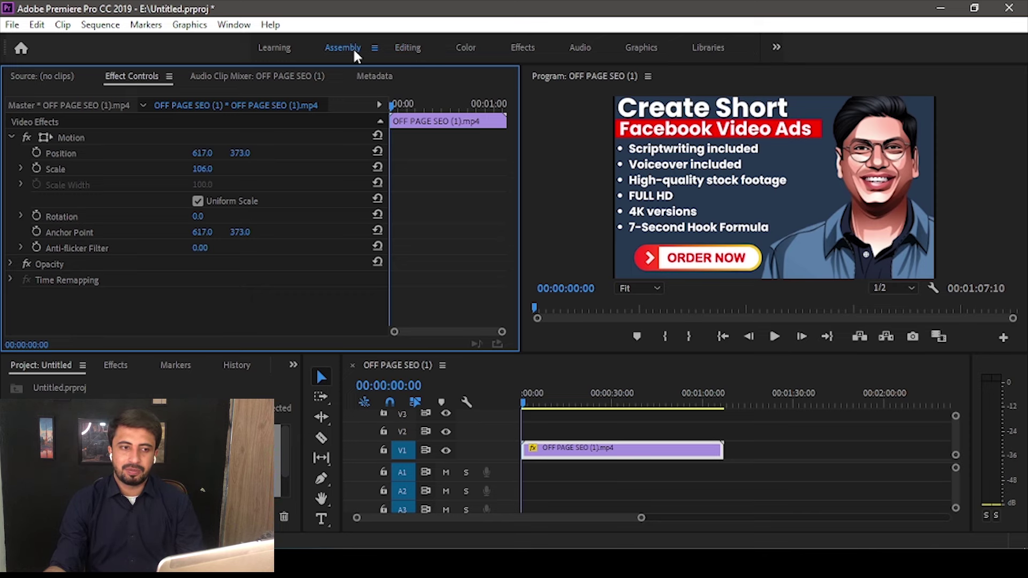
left_click(780, 47)
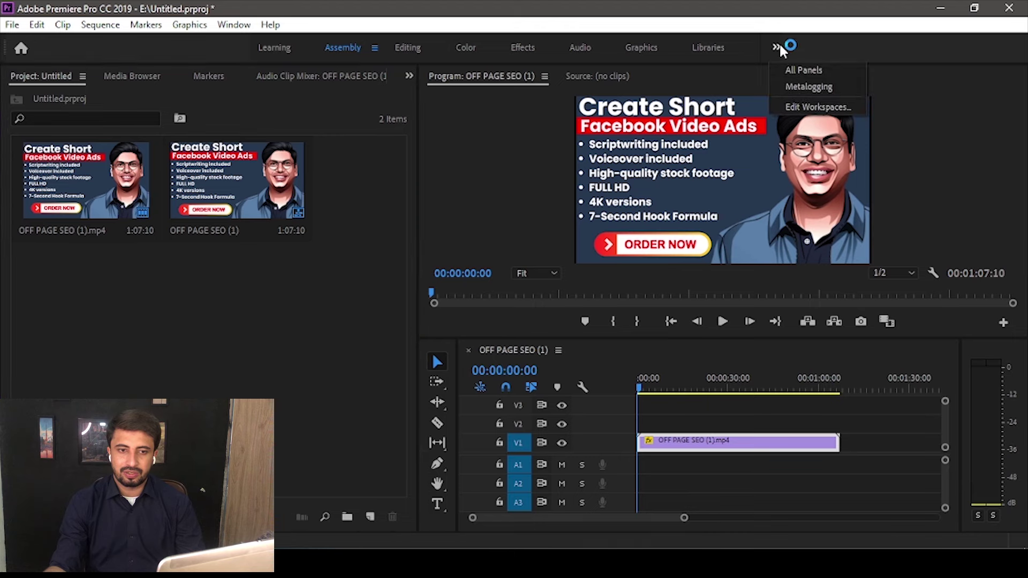
left_click(774, 51)
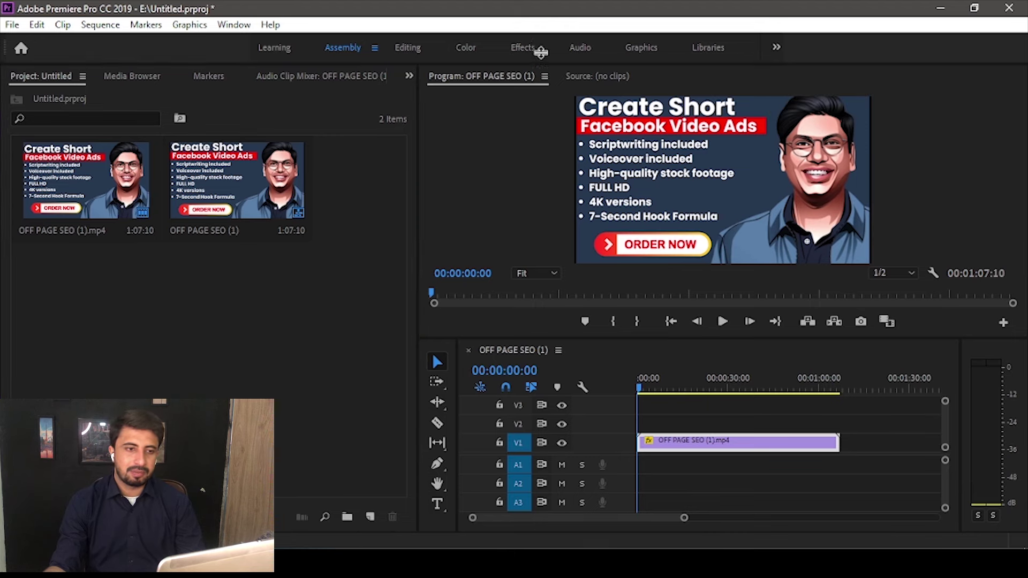
Return to the Editing workspace and reset it to its saved layout
left_click(422, 48)
left_click(436, 48)
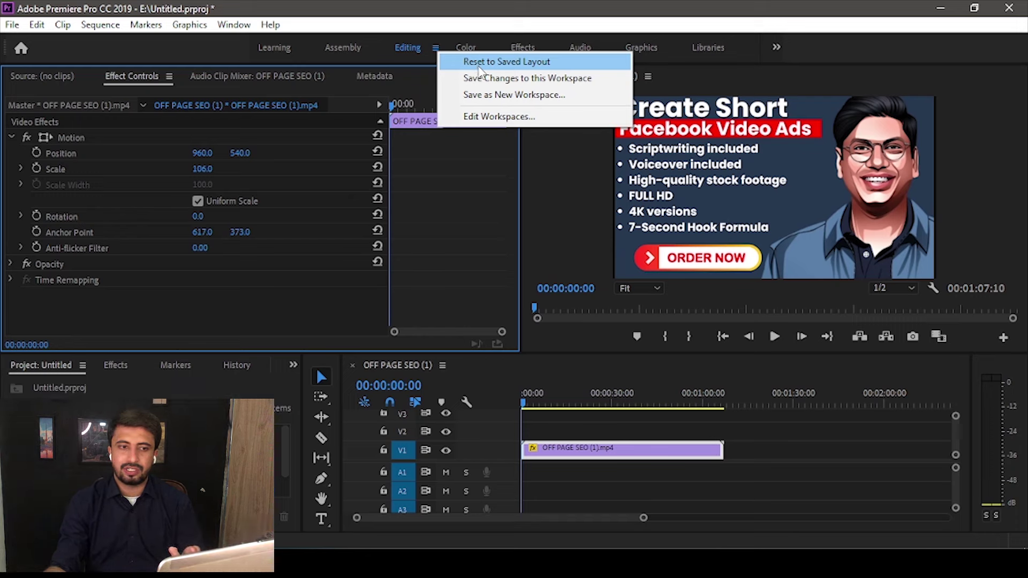
left_click(479, 67)
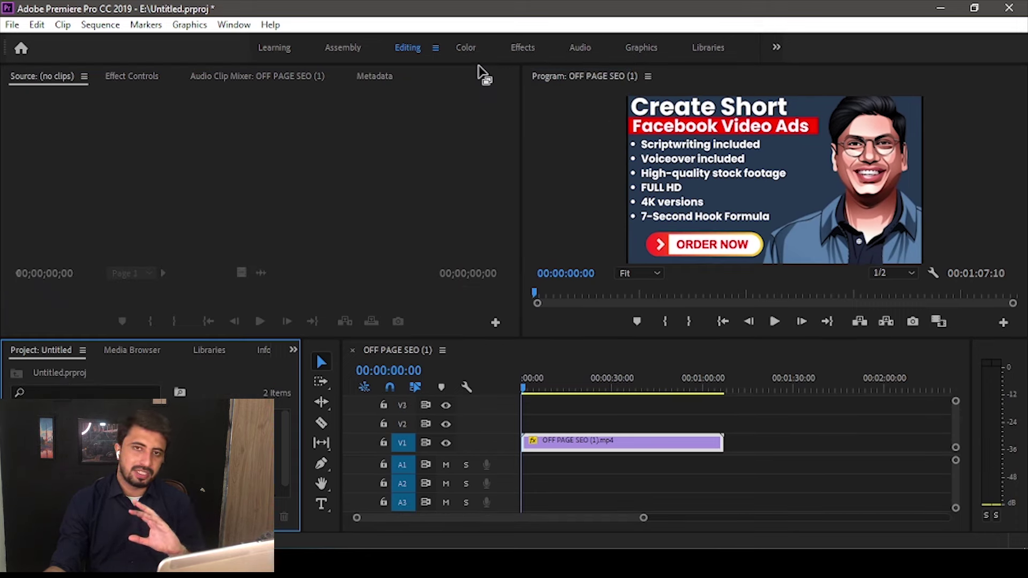
Close the Audio Clip Mixer and show the clip's Effect Controls
right_click(262, 76)
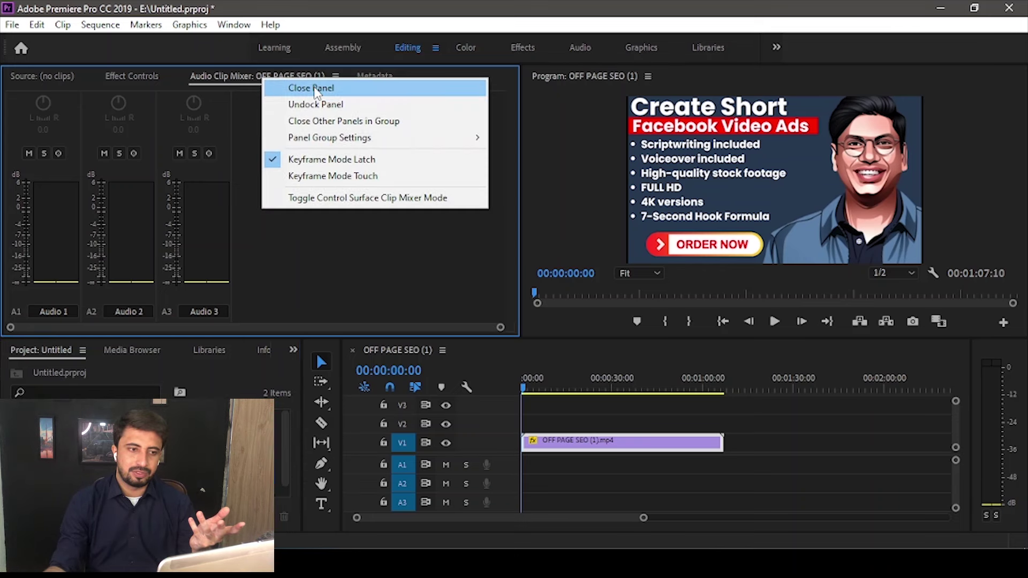
left_click(317, 89)
right_click(202, 75)
left_click(142, 77)
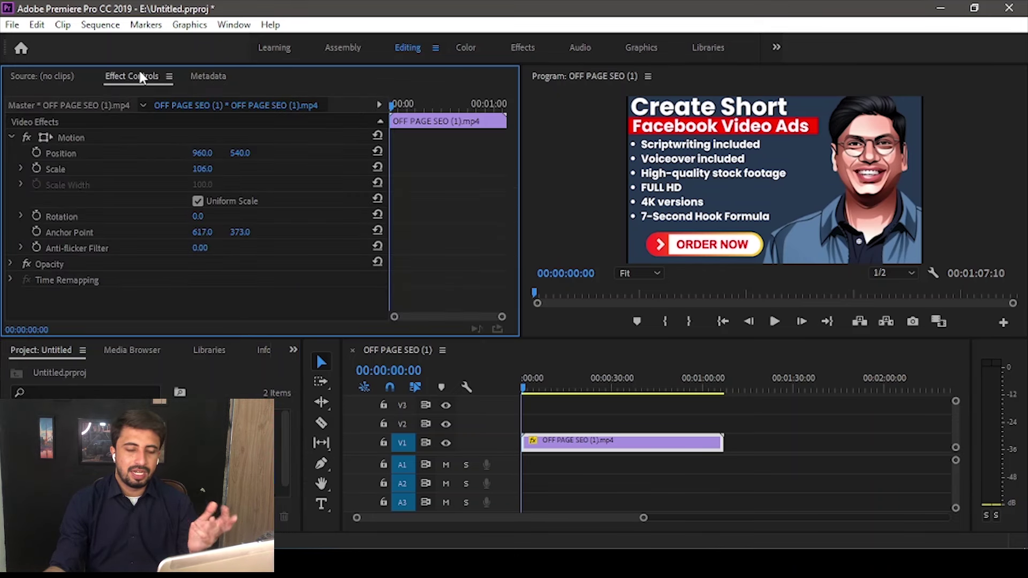
Close the Effect Controls panel and enlarge the Metadata panel to show more of the clip's fields
right_click(158, 76)
left_click(162, 82)
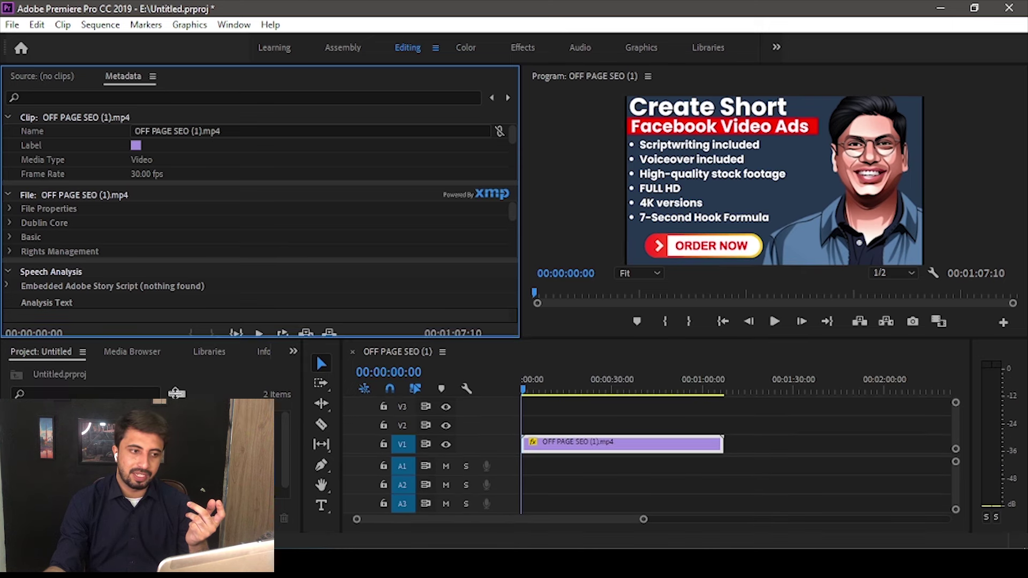
left_click_drag(161, 338, 162, 490)
Set the clip's metadata Name to the gig title from the Notepad note, "I will create short facebook video ads or instagram ads"
left_click(264, 131)
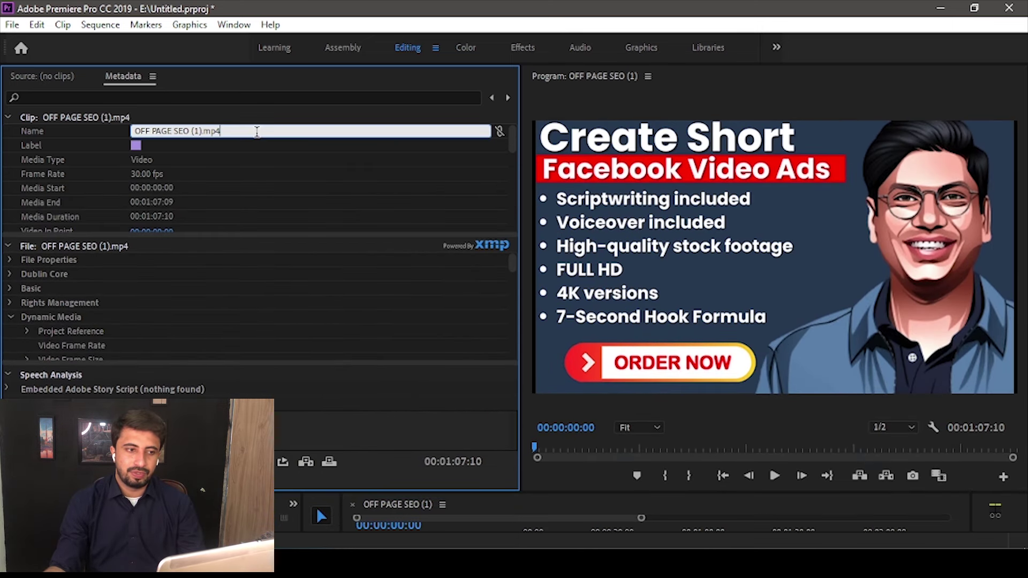
key("alt+Tab")
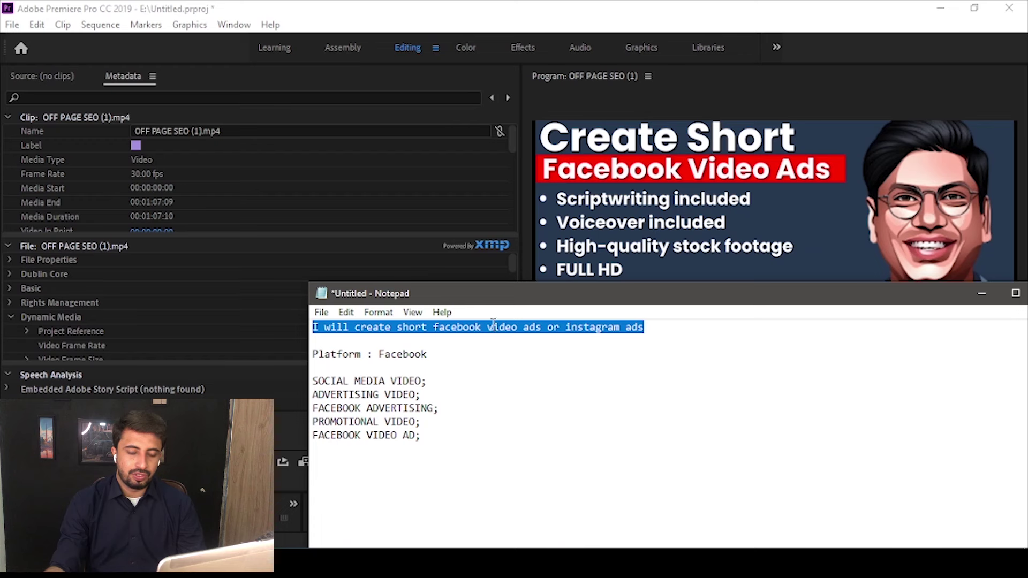
type("I will create short facebook video ads or instagram ads")
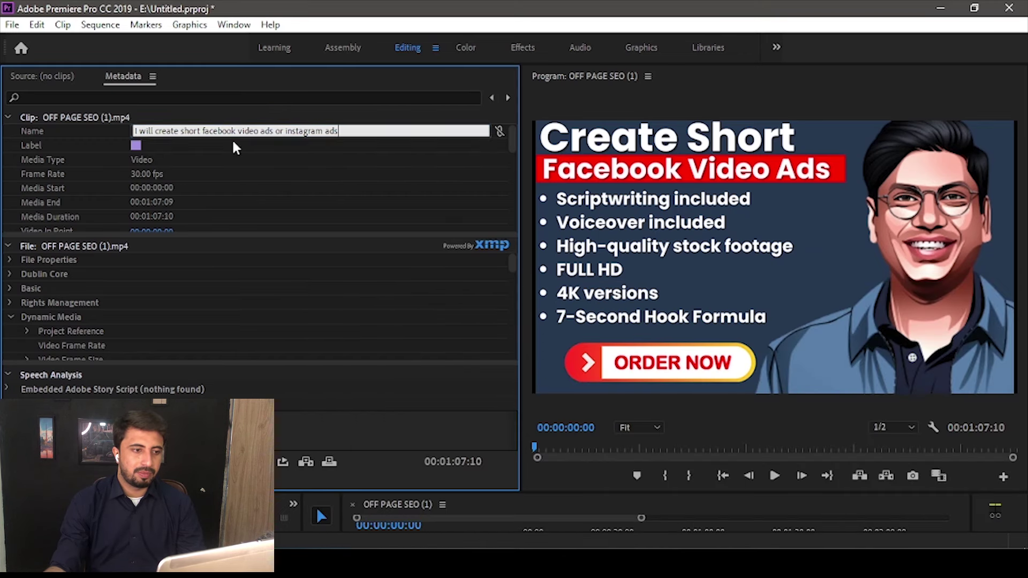
key("Return")
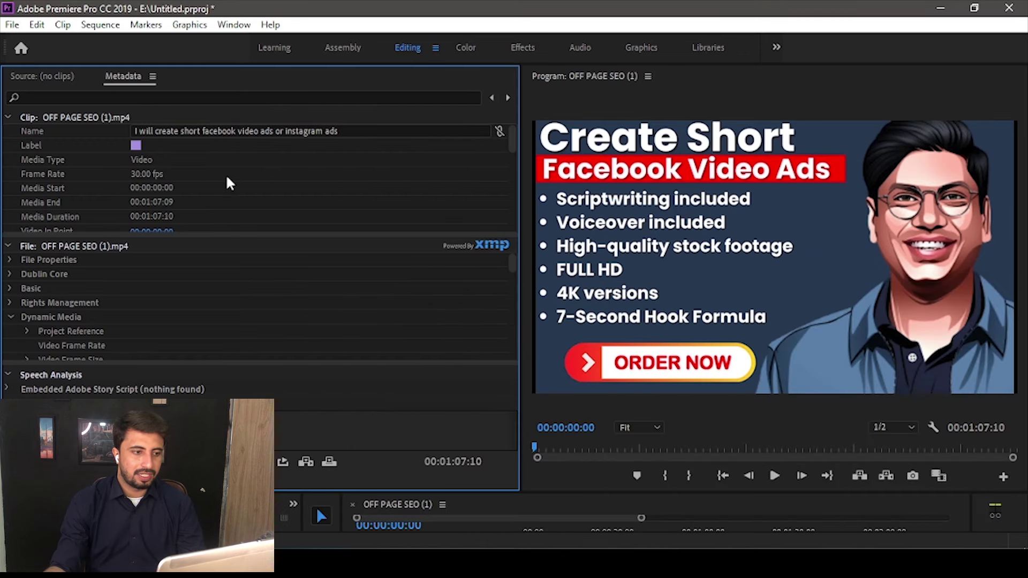
Fill the clip's Description and Tape Name metadata with "I will create short facebook video ads or instagram ads"
scroll(225, 181, "down", 6)
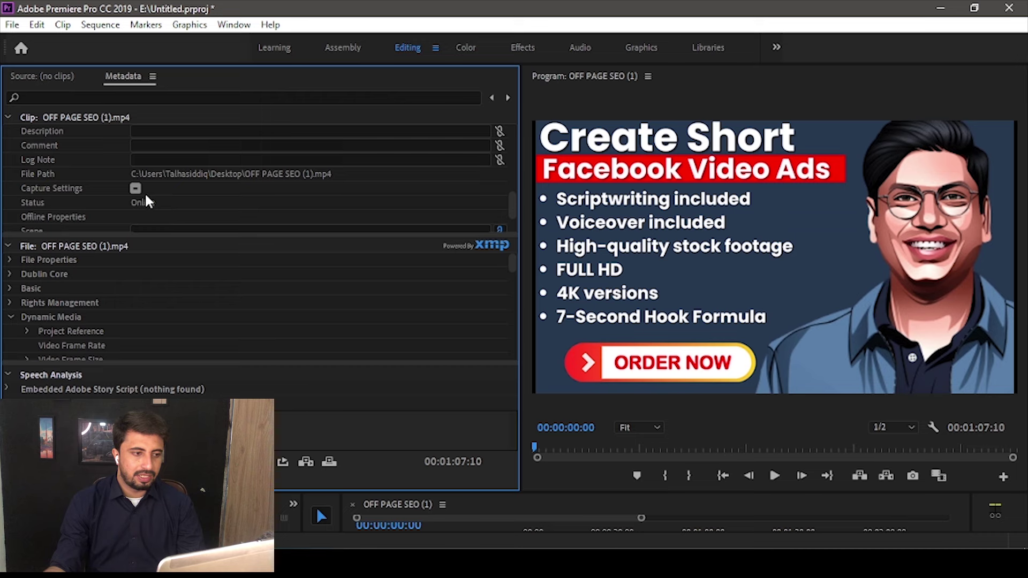
left_click(176, 132)
type("I will create short facebook video ads or instagram ads")
scroll(180, 155, "up", 1)
left_click(177, 160)
type("I will create short facebook video ads or instagram ads")
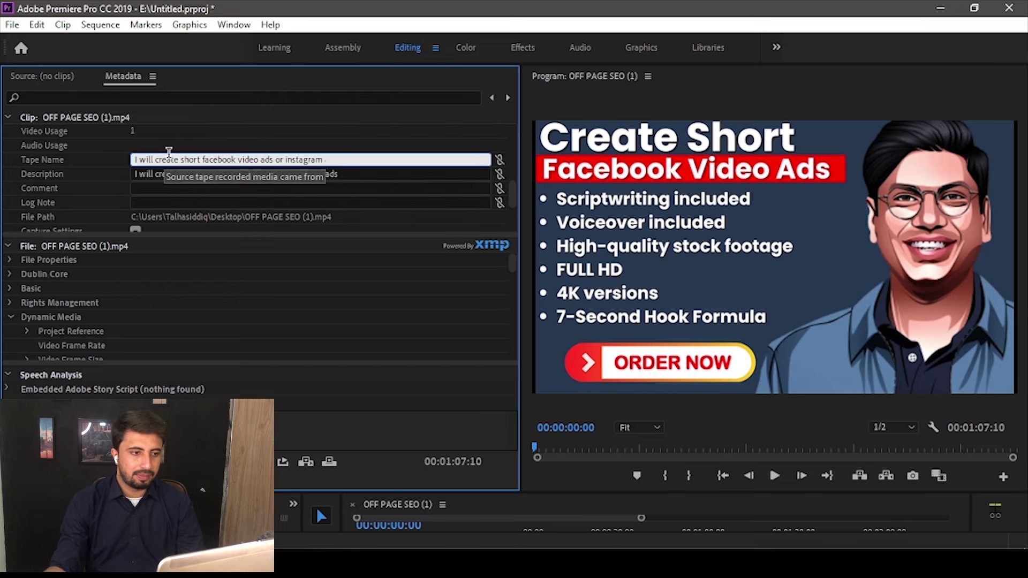
scroll(214, 159, "up", 1)
left_click(199, 161)
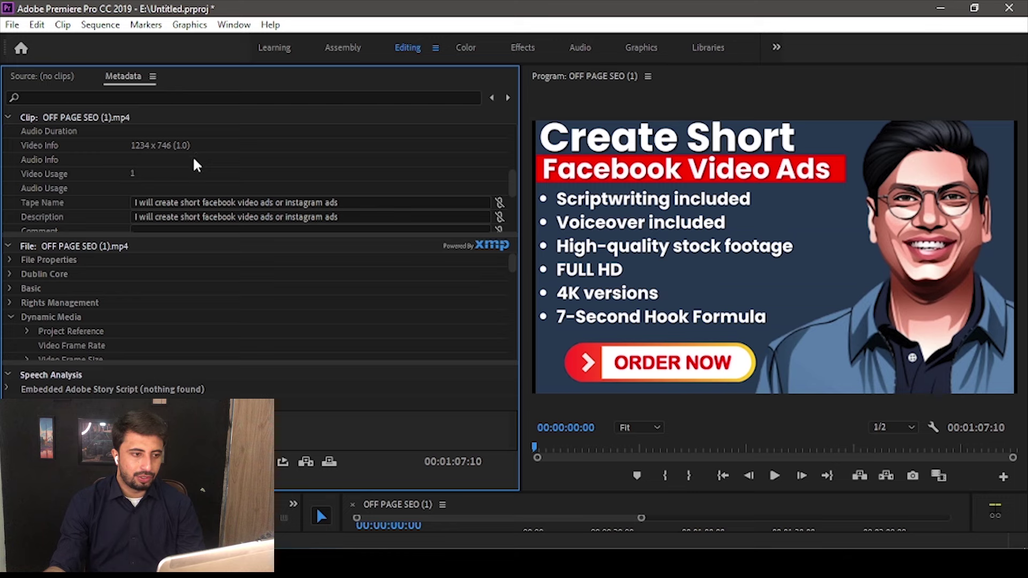
Fill the clip's Comment and Log Note metadata with "I will create short facebook video ads or instagram ads"
scroll(196, 164, "up", 1)
scroll(193, 155, "down", 3)
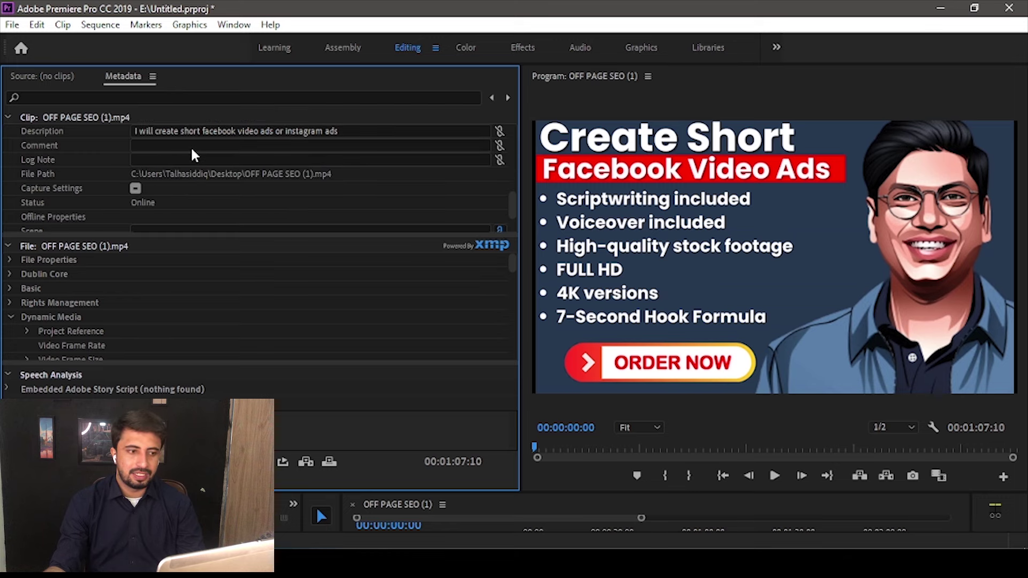
left_click(183, 159)
left_click(181, 146)
type("I will create short facebook video ads or instagram ads")
left_click(182, 160)
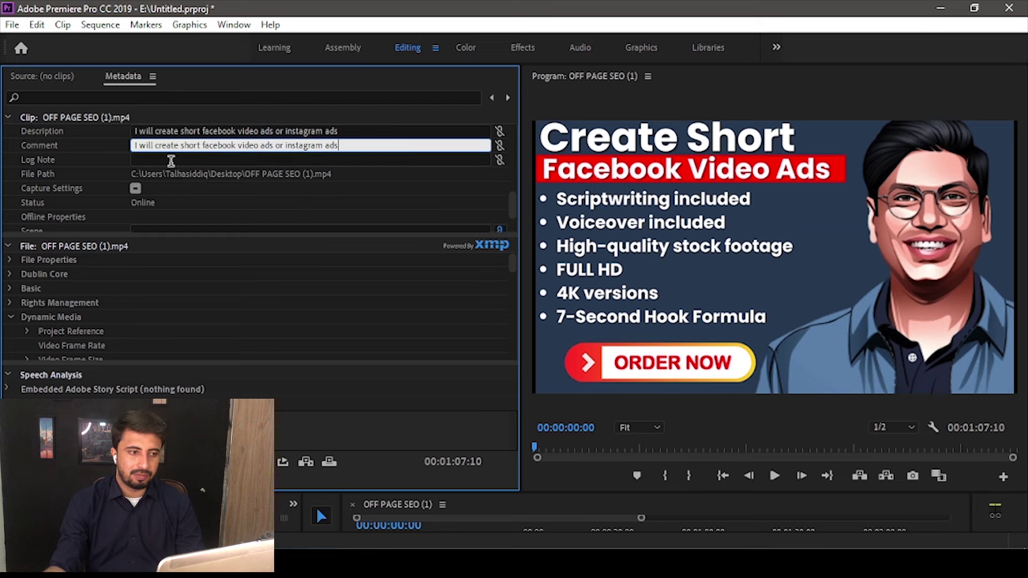
type("I will create short facebook video ads or instagram ads")
scroll(270, 192, "down", 1)
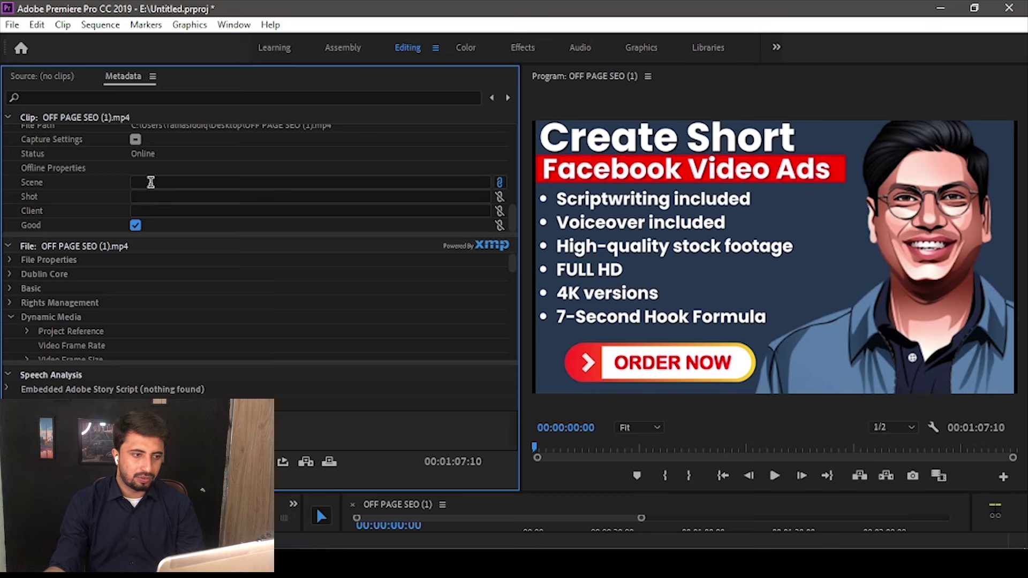
scroll(142, 174, "up", 2)
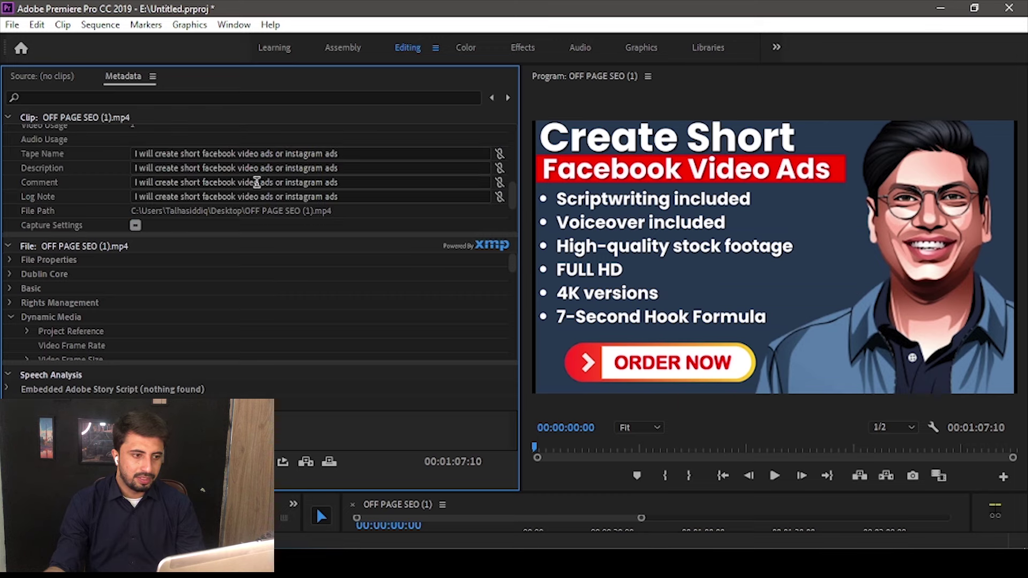
scroll(256, 182, "up", 4)
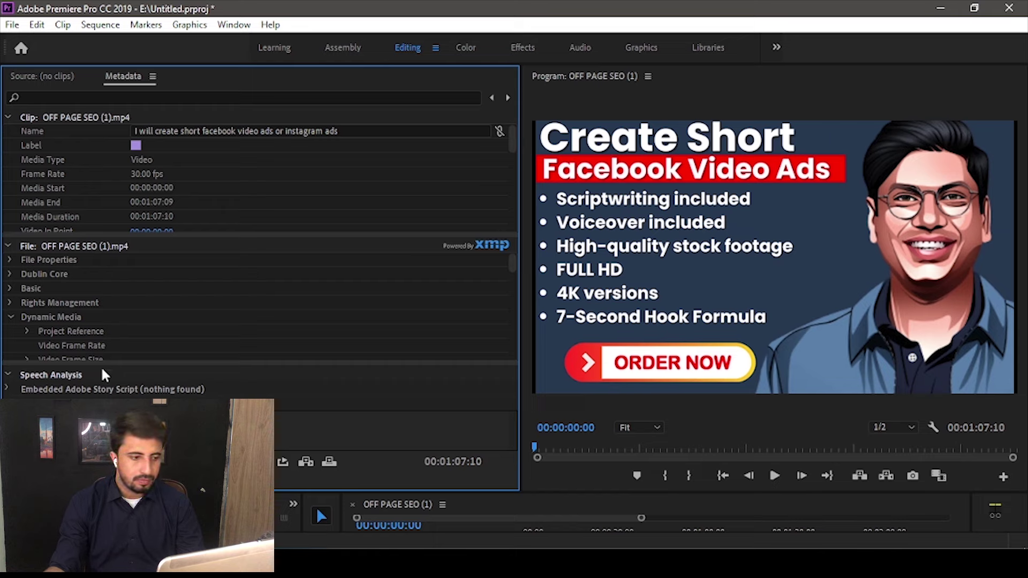
Collapse the Clip metadata section and expand the File Properties and Dublin Core groups of the file metadata
left_click(9, 318)
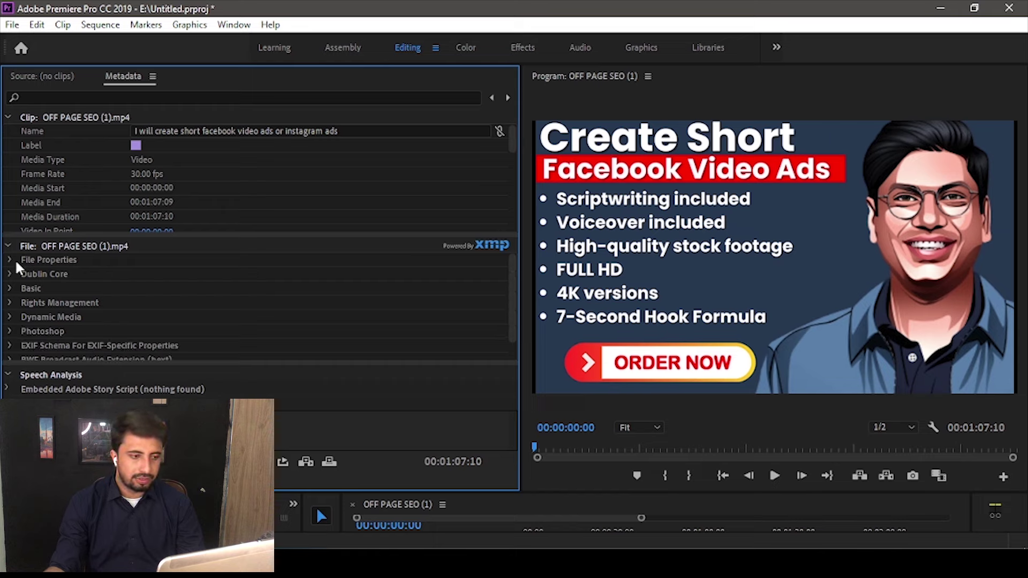
left_click(10, 246)
left_click(5, 116)
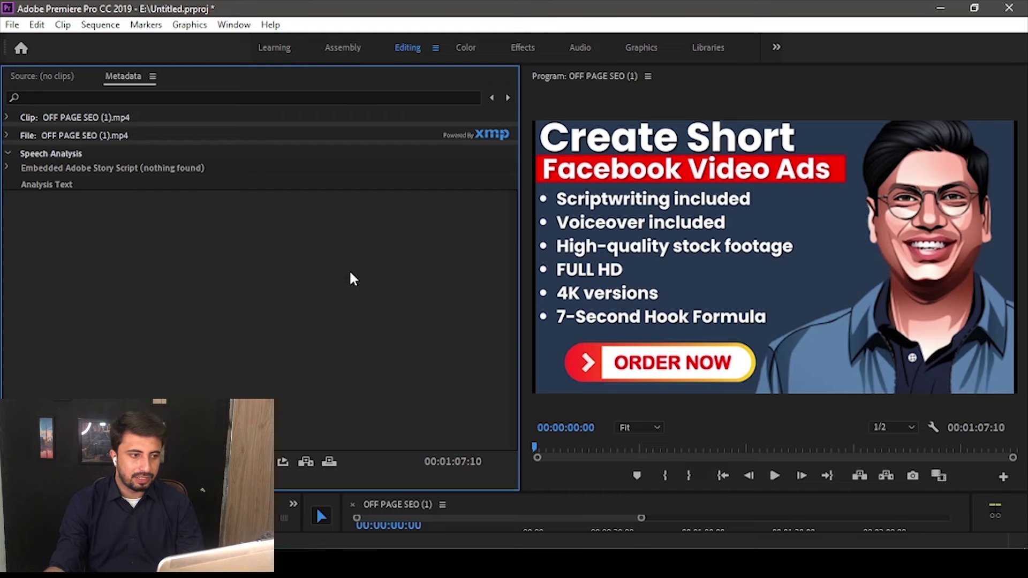
left_click(6, 135)
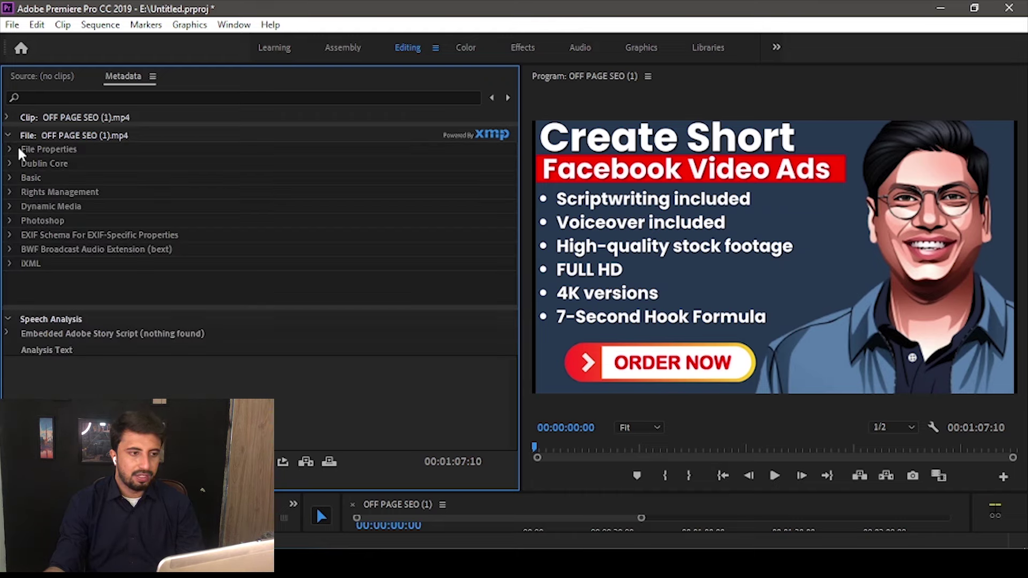
left_click(10, 150)
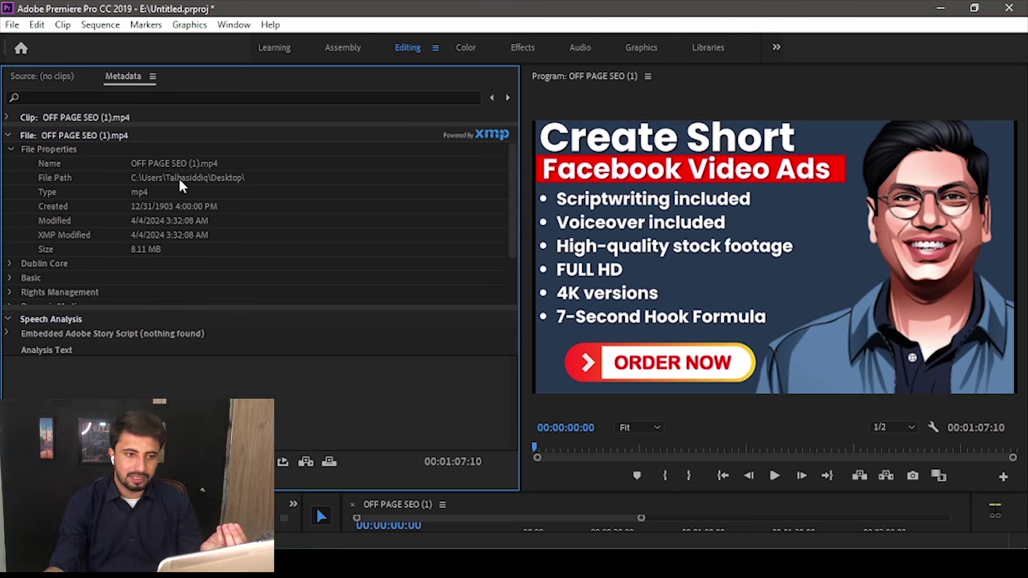
left_click(11, 264)
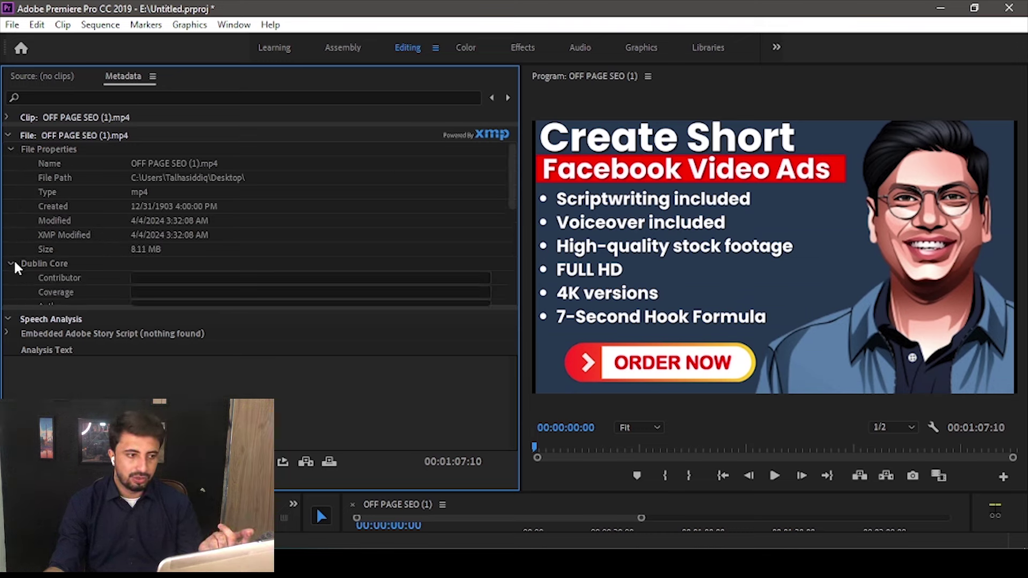
scroll(118, 276, "down", 5)
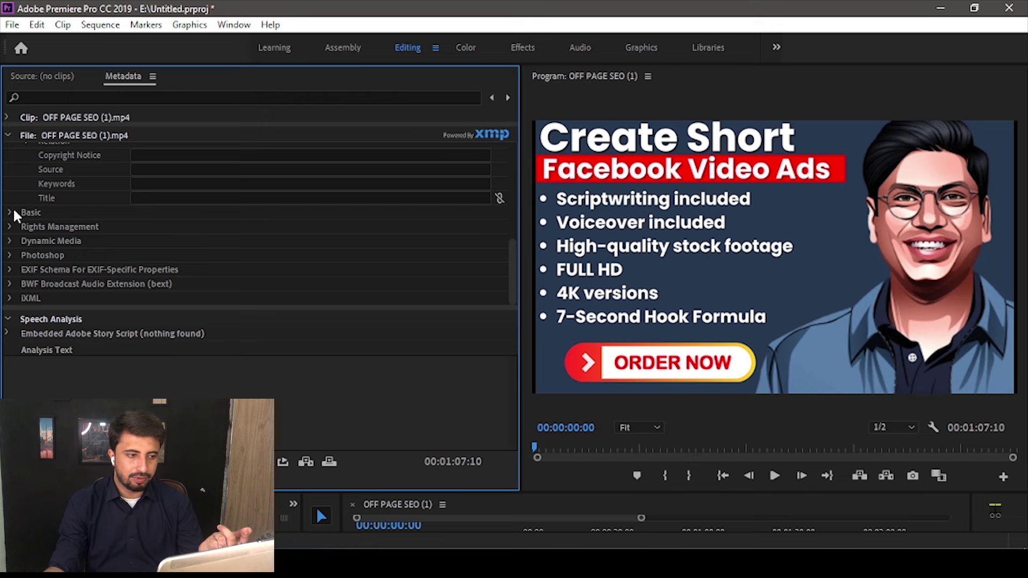
Set the Label in the file's Basic metadata to "I will create short facebook video ads or instagram ads"
left_click(11, 212)
left_click(140, 226)
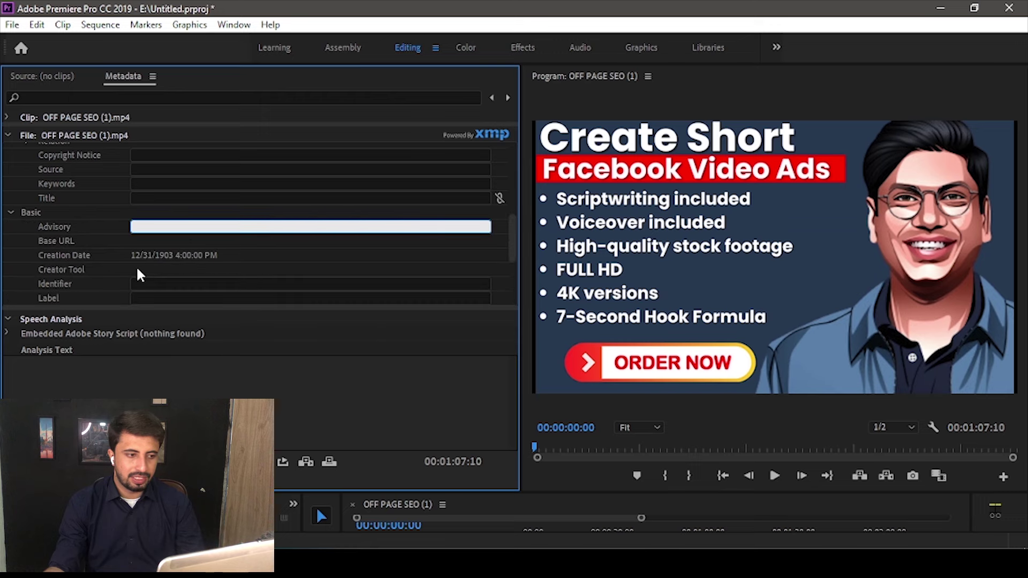
left_click(130, 271)
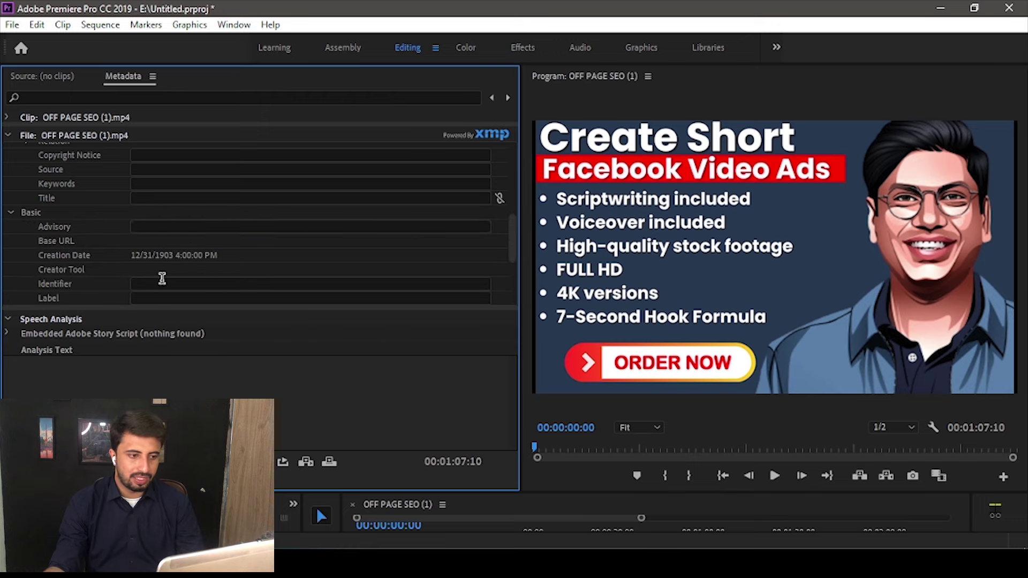
left_click(136, 298)
key("ctrl+v")
left_click(193, 284)
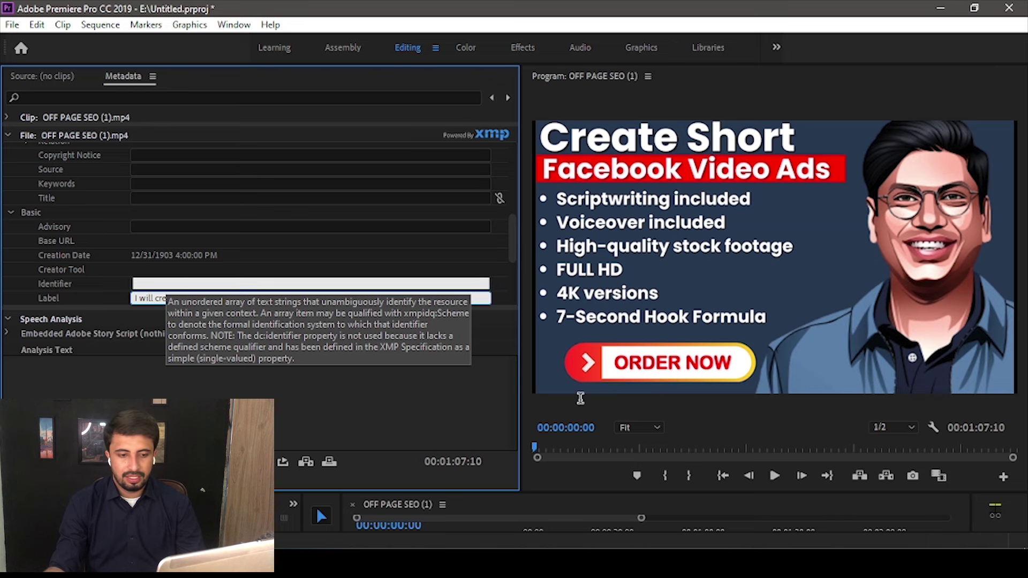
left_click(581, 398)
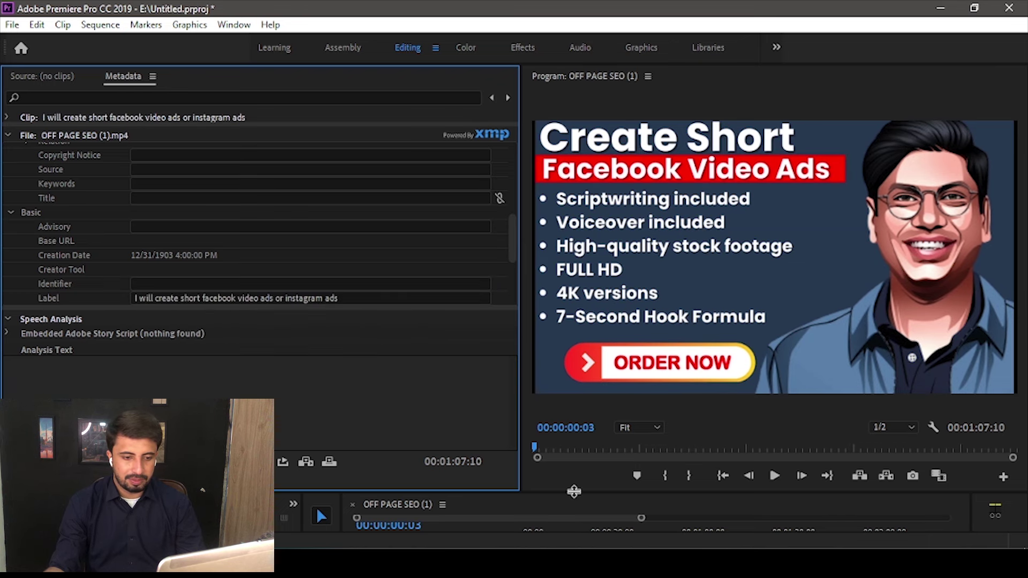
Enlarge the project and timeline area and open the media export settings for the OFF PAGE SEO (1) sequence
left_click_drag(574, 491, 561, 208)
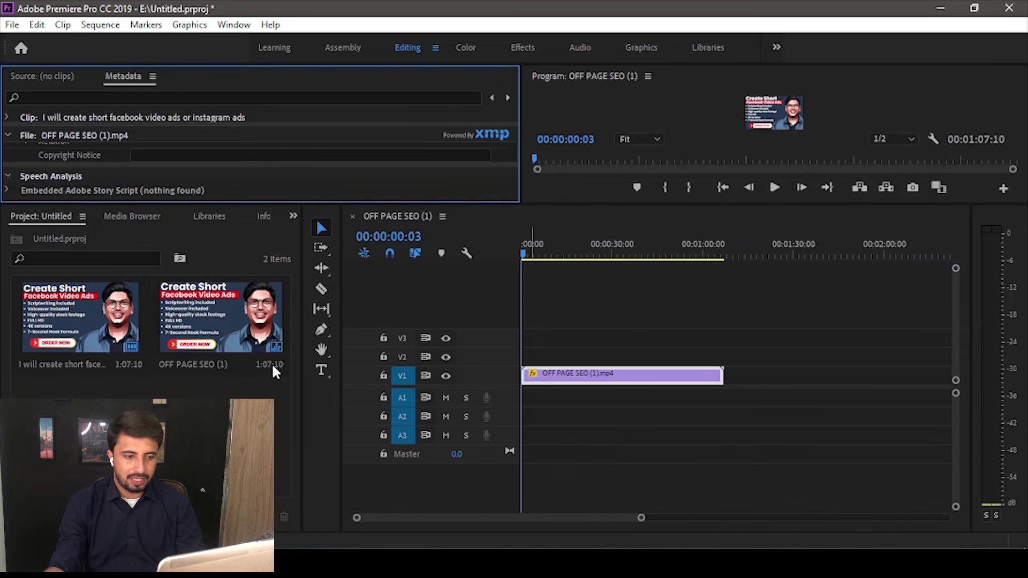
right_click(248, 328)
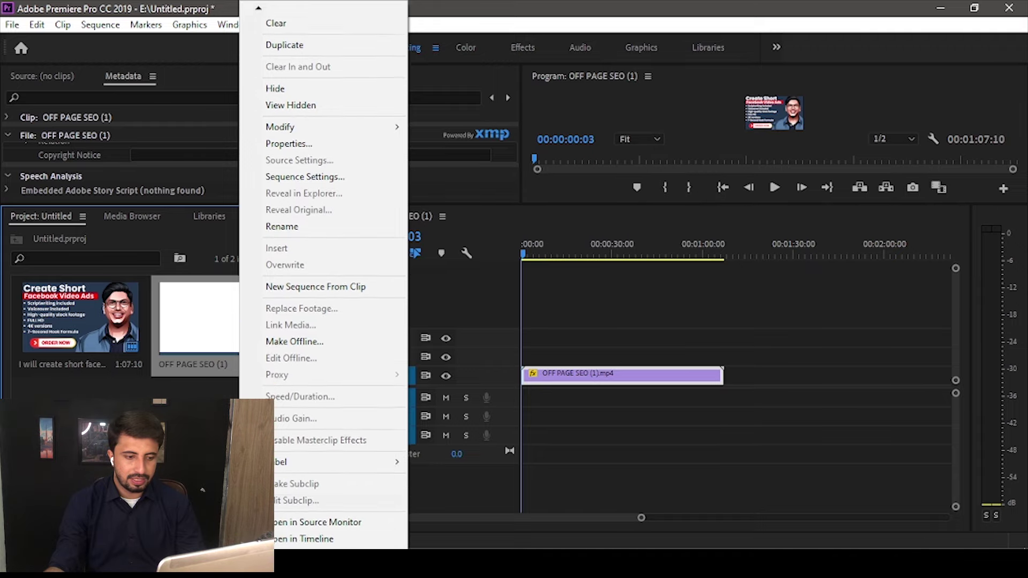
scroll(298, 539, "down", 3)
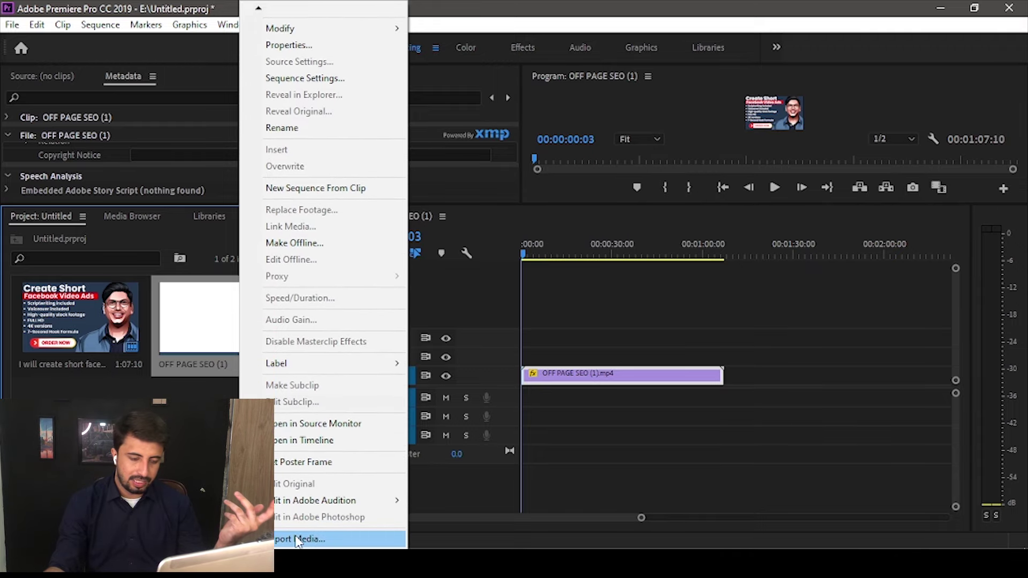
left_click(299, 540)
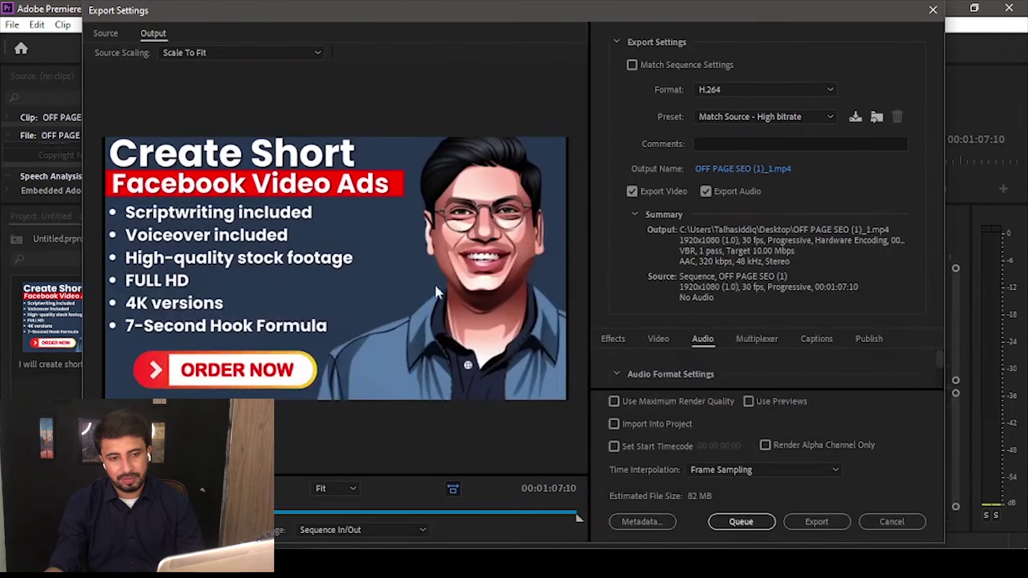
Open the export metadata settings and examine the output file groups, including Dublin Core, Basic, Rights Management and Media Management
left_click(646, 521)
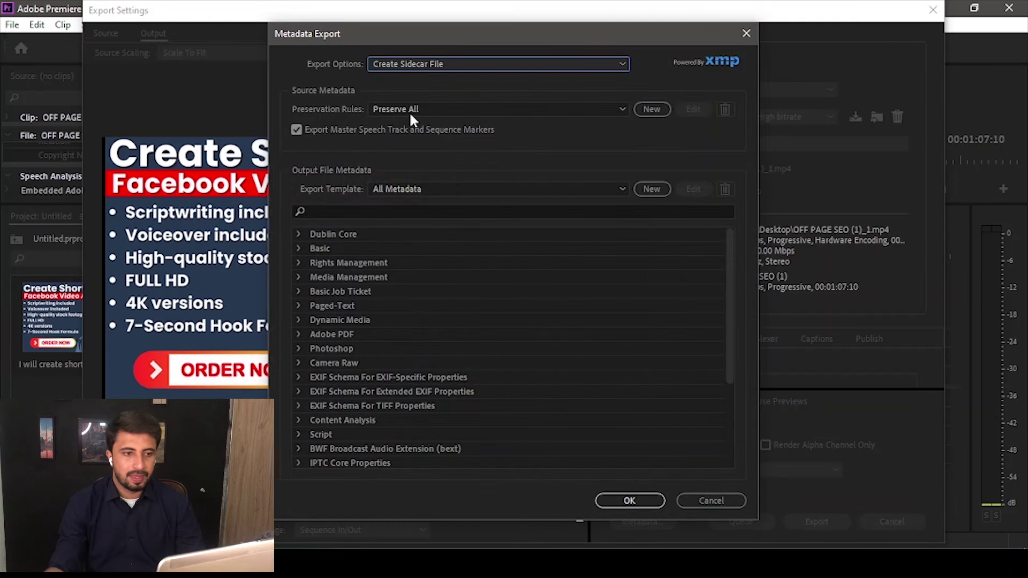
left_click(304, 247)
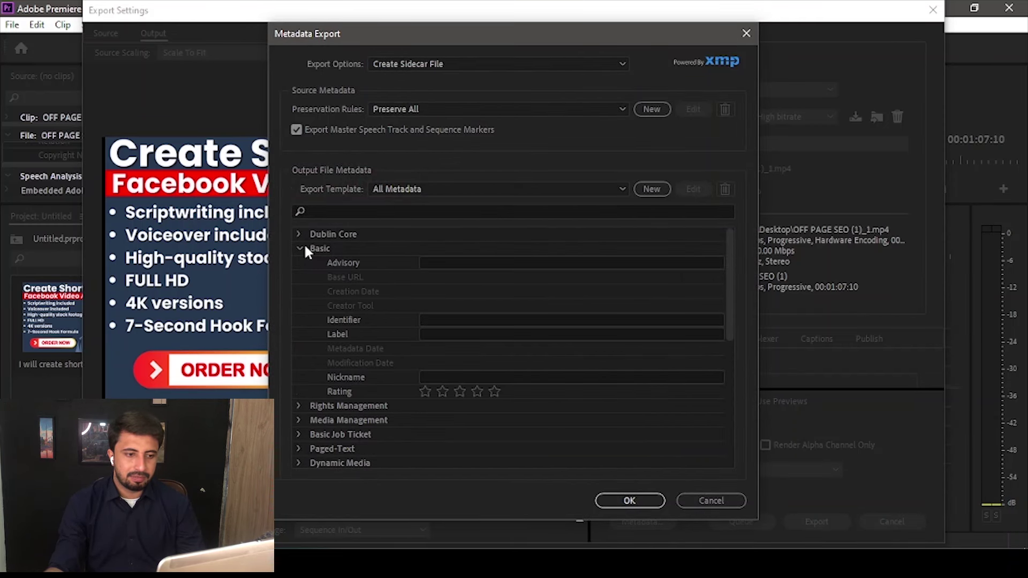
left_click(297, 235)
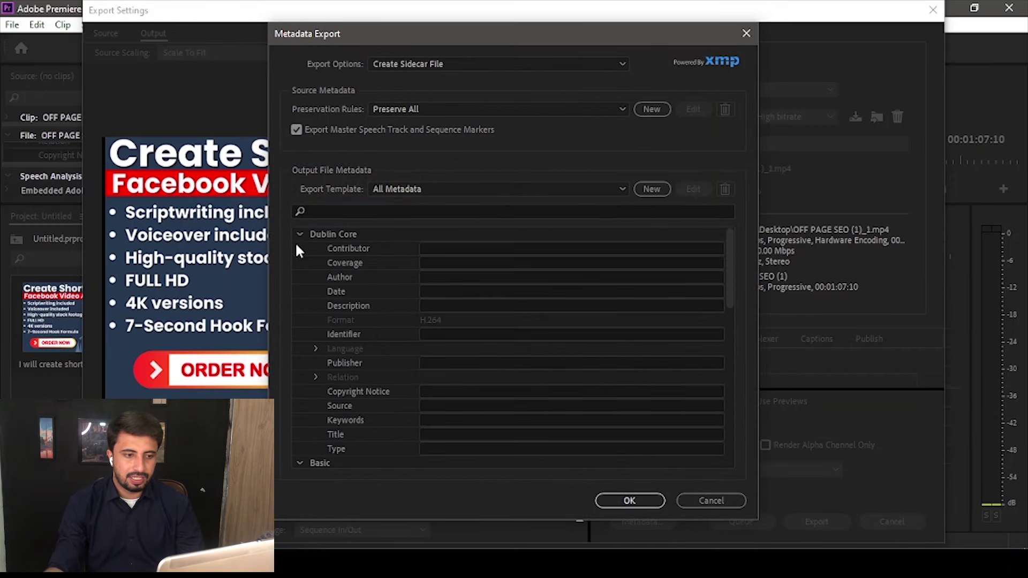
left_click(297, 236)
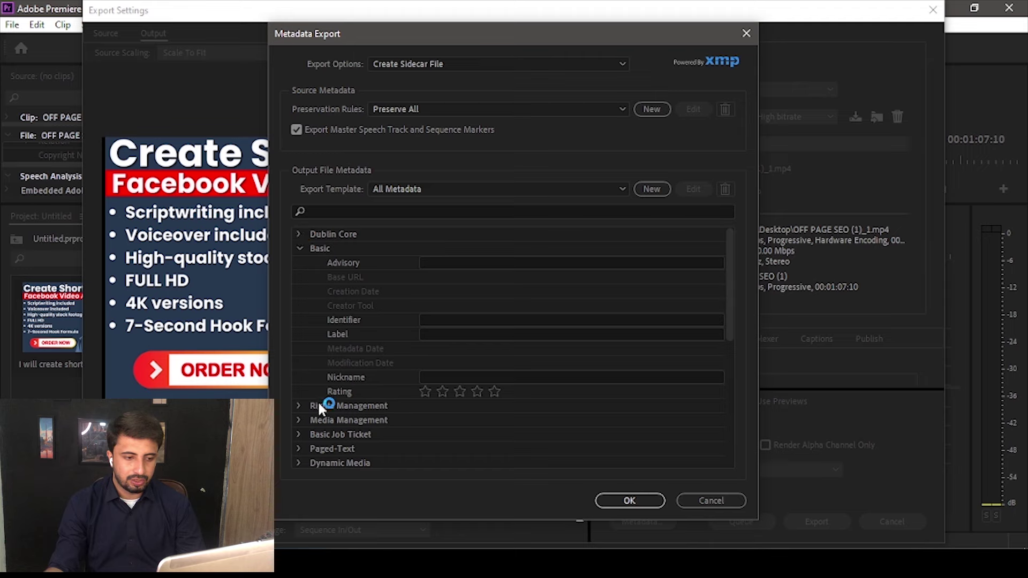
left_click(299, 405)
scroll(503, 406, "down", 3)
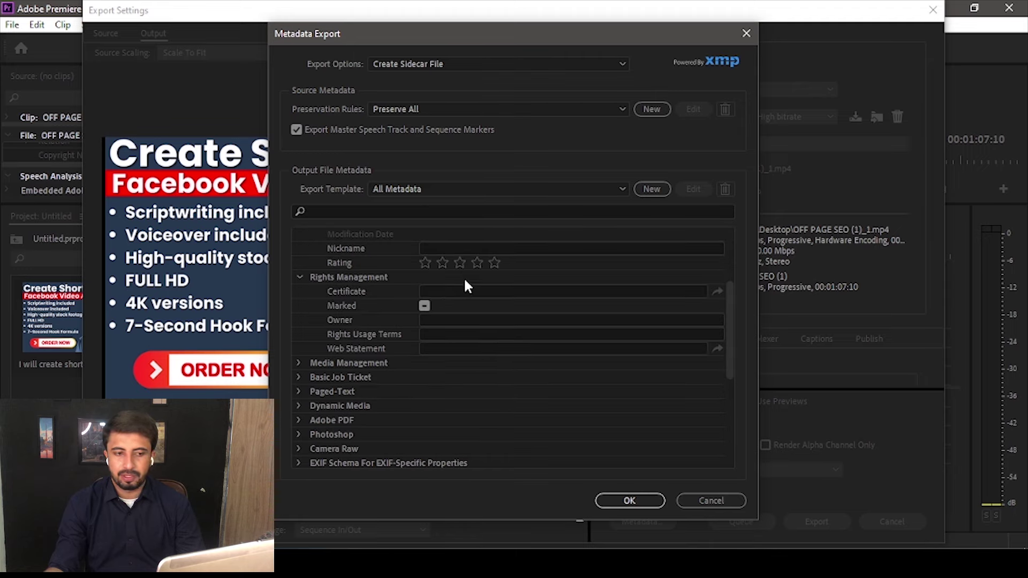
left_click(299, 363)
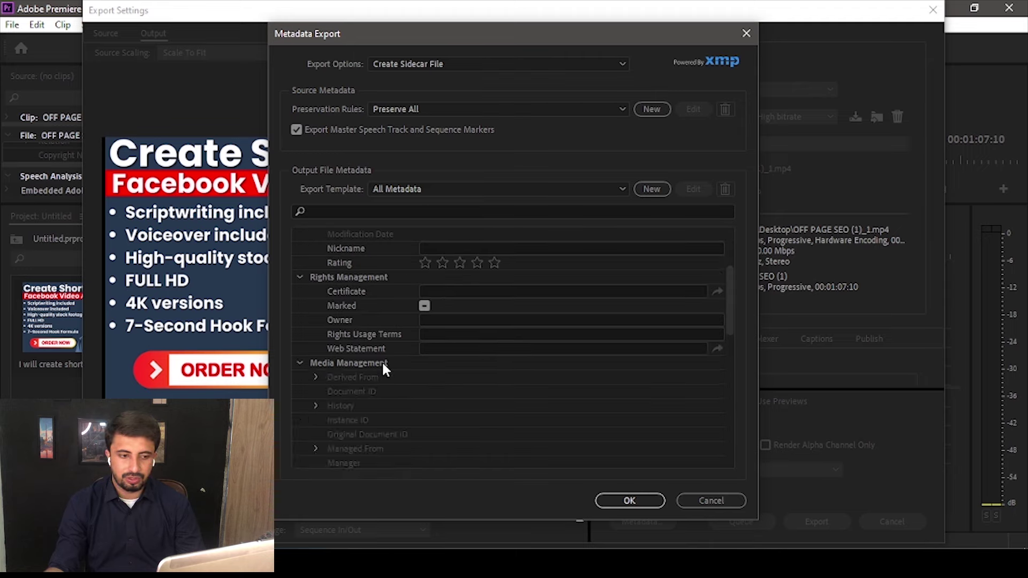
scroll(454, 347, "down", 3)
scroll(455, 349, "down", 8)
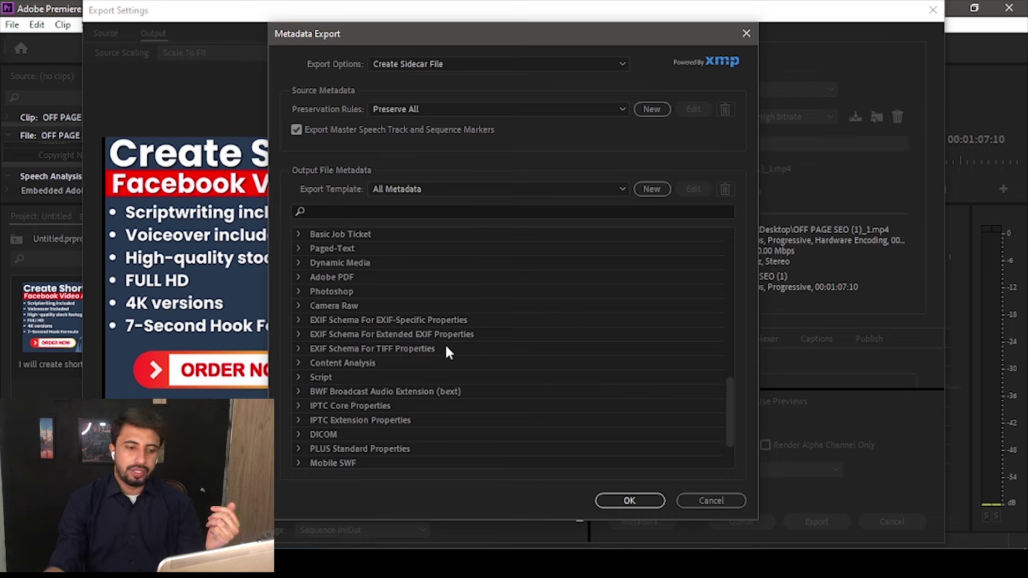
scroll(445, 353, "down", 3)
scroll(440, 358, "up", 15)
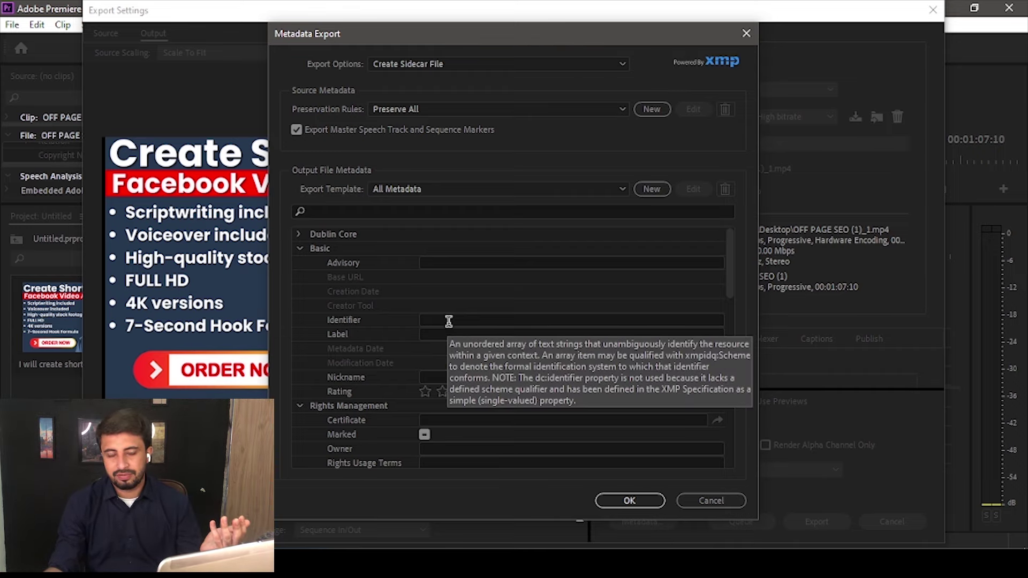
Cancel the metadata export options and export the OFF PAGE SEO (1) sequence with the current settings
left_click(712, 499)
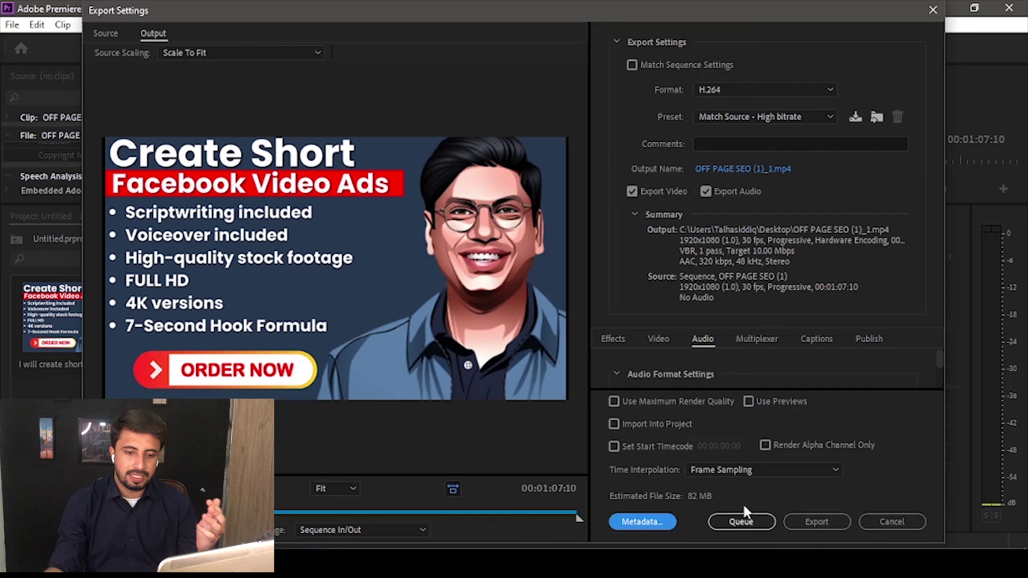
left_click(816, 522)
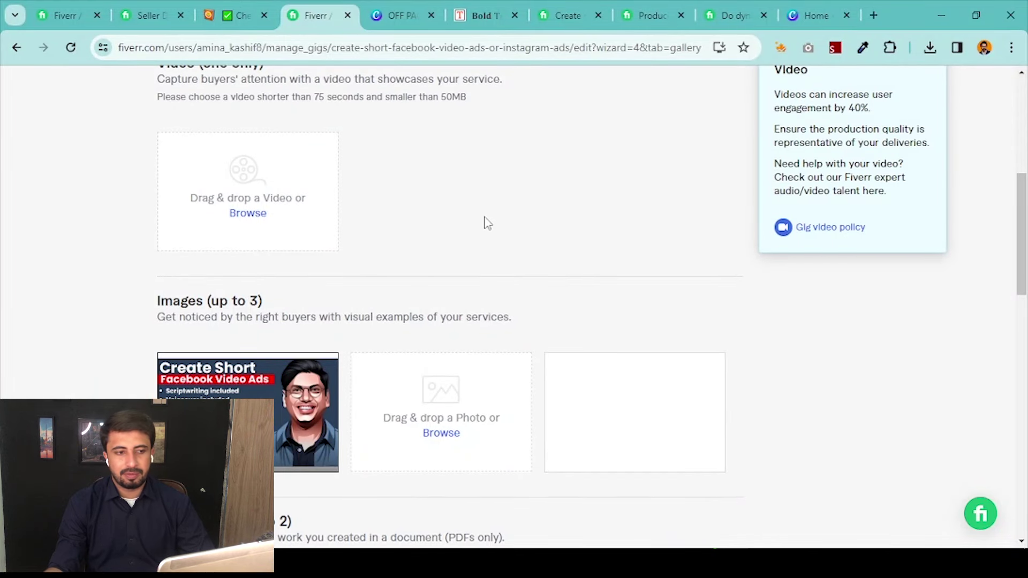
Check the gig gallery's Documents section, then copy all images from the OFF PAGE SEO folder and return to the Word document
scroll(234, 138, "down", 3)
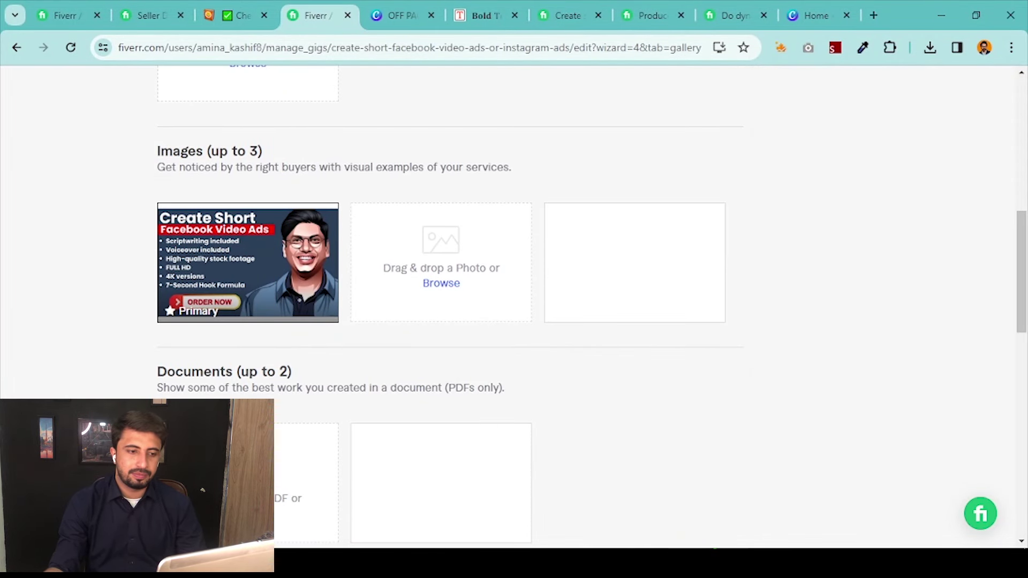
left_click(690, 498)
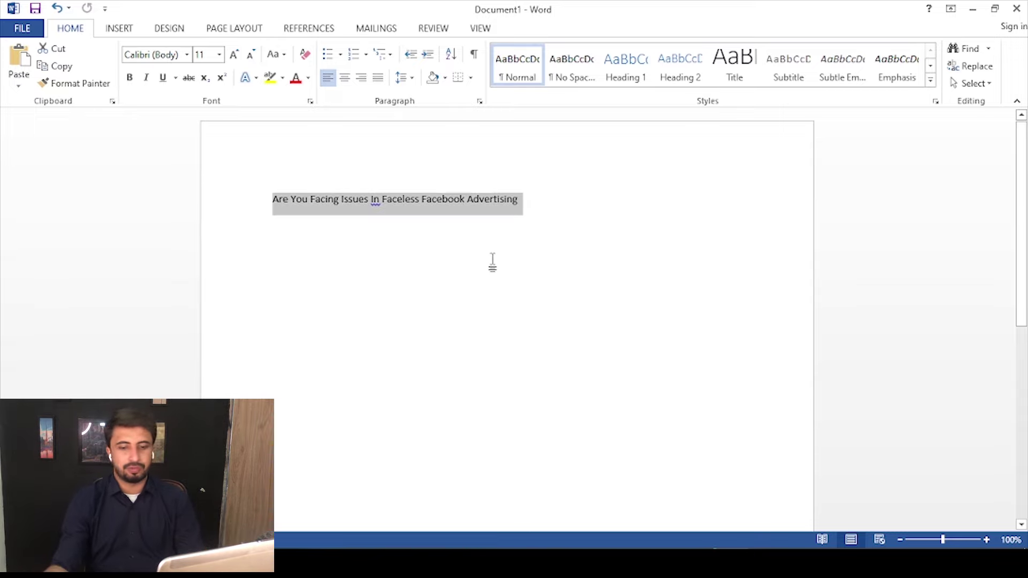
key("super+d")
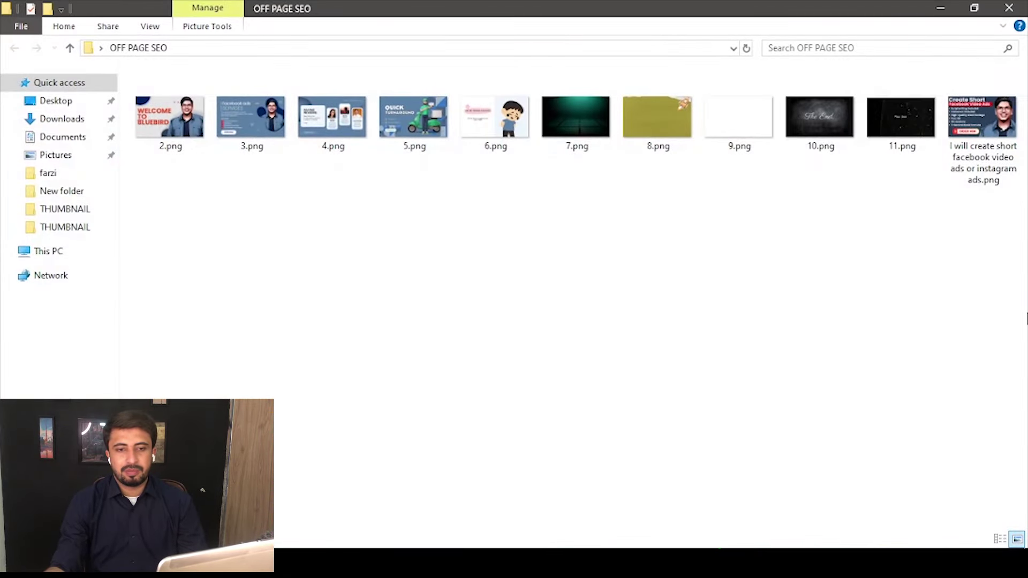
left_click_drag(1025, 286, 135, 153)
key("alt+Tab")
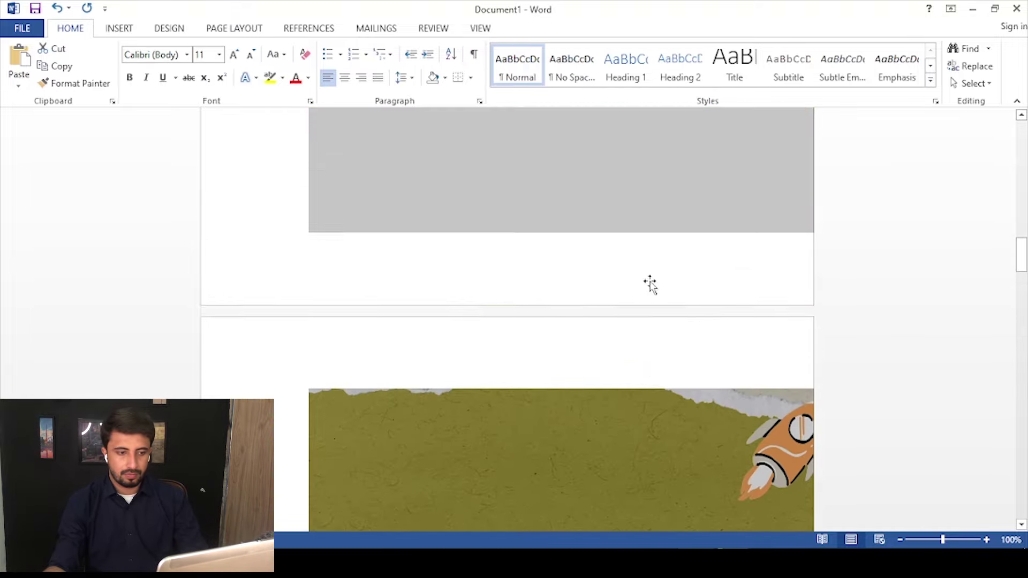
Replace the line "Are You Facing Issues In Faceless Facebook Advertising" with the copied images in the Word document
scroll(650, 283, "up", 1)
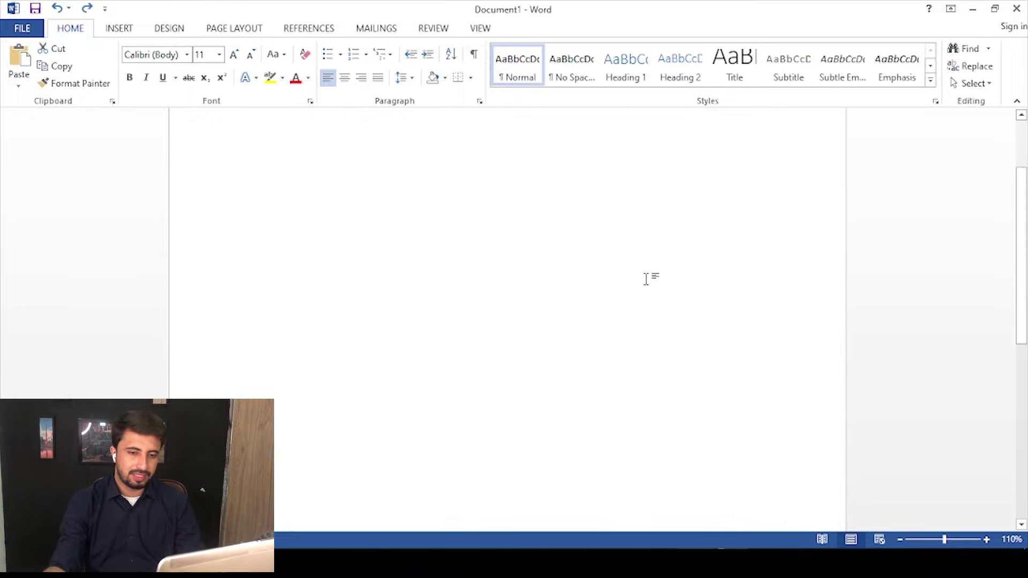
type("Are You Facing Issues In Faceless Facebook Advertising")
key("ctrl+v")
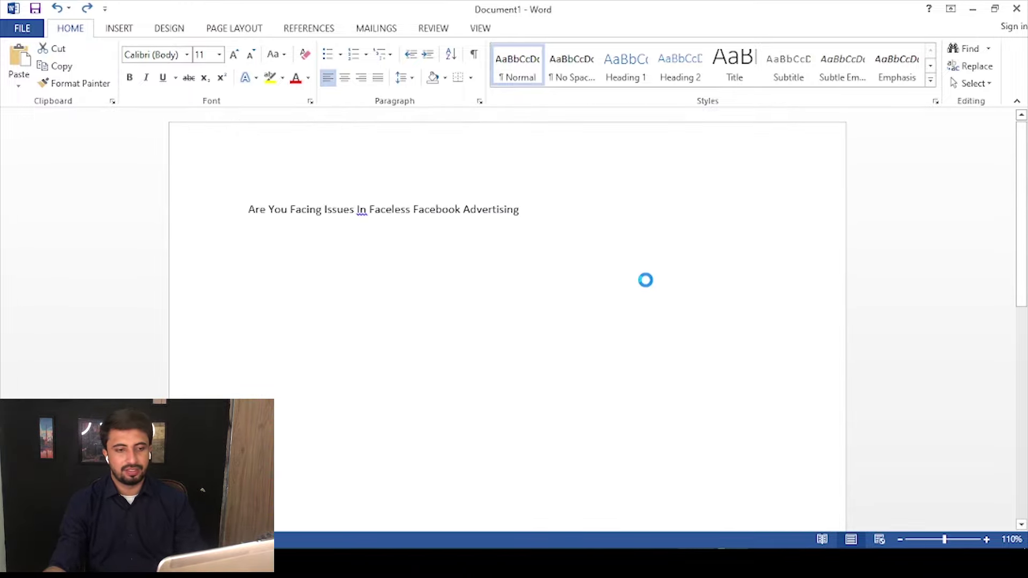
scroll(648, 282, "down", 15)
scroll(652, 284, "up", 20)
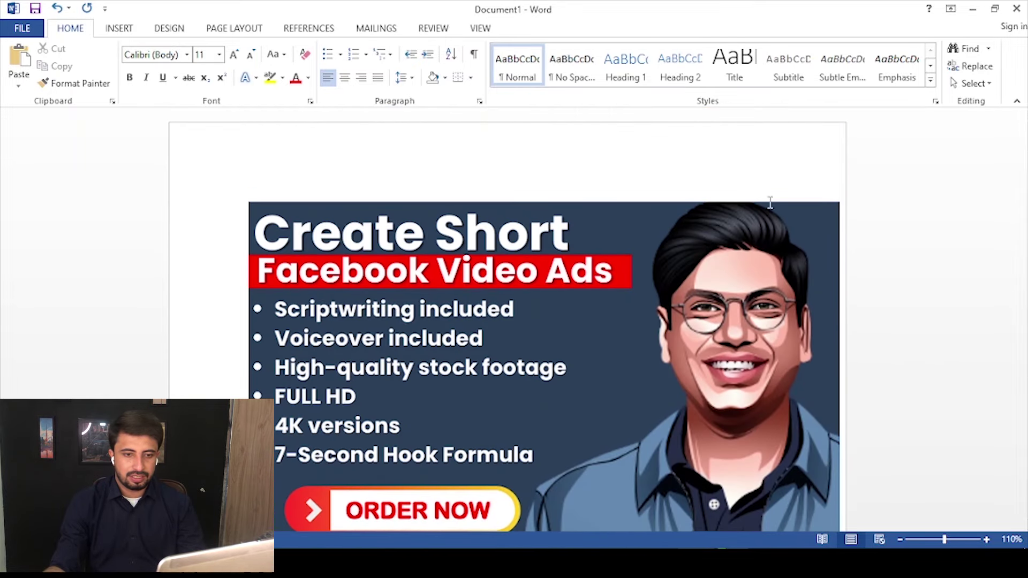
Shrink the "Create Short Facebook Video Ads" picture at the start of the document proportionally to a small thumbnail
left_click(710, 240)
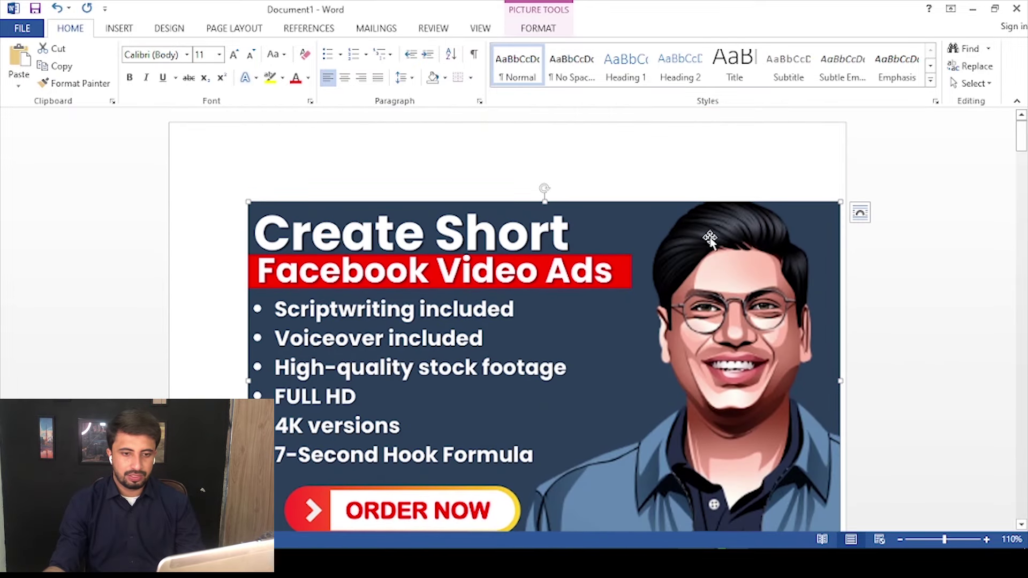
left_click_drag(839, 203, 346, 409)
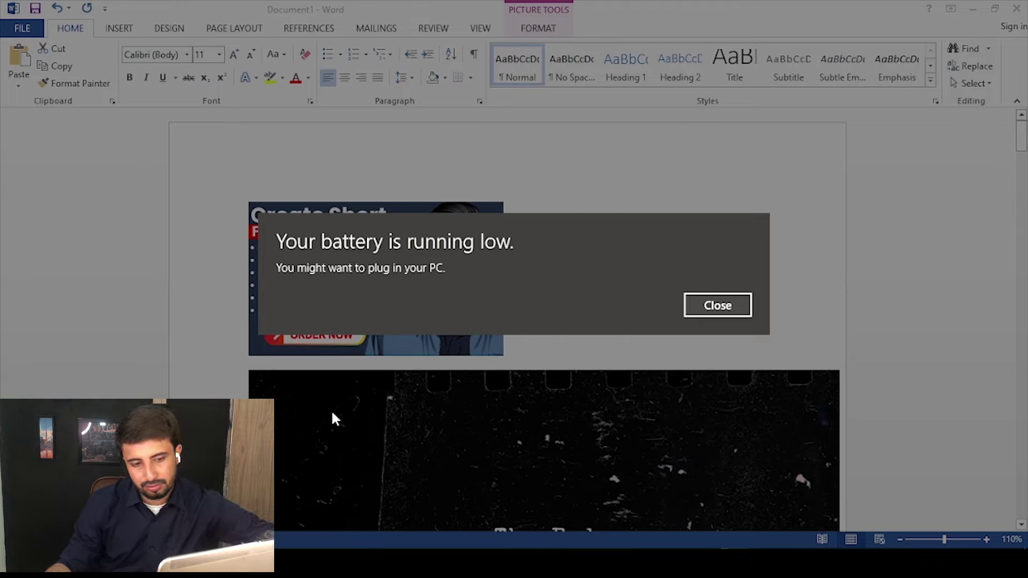
left_click(702, 297)
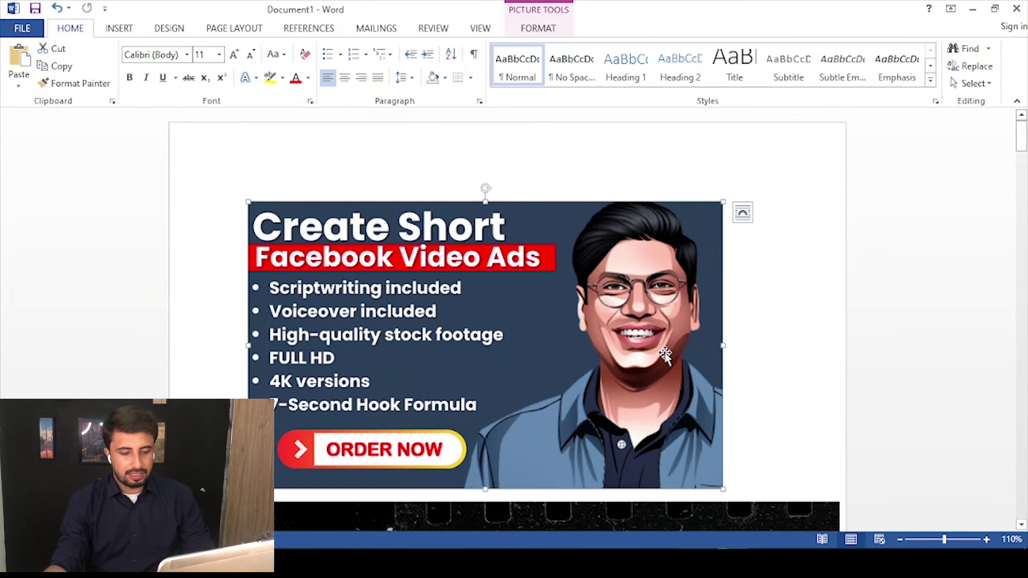
scroll(665, 354, "down", 3)
left_click(613, 411)
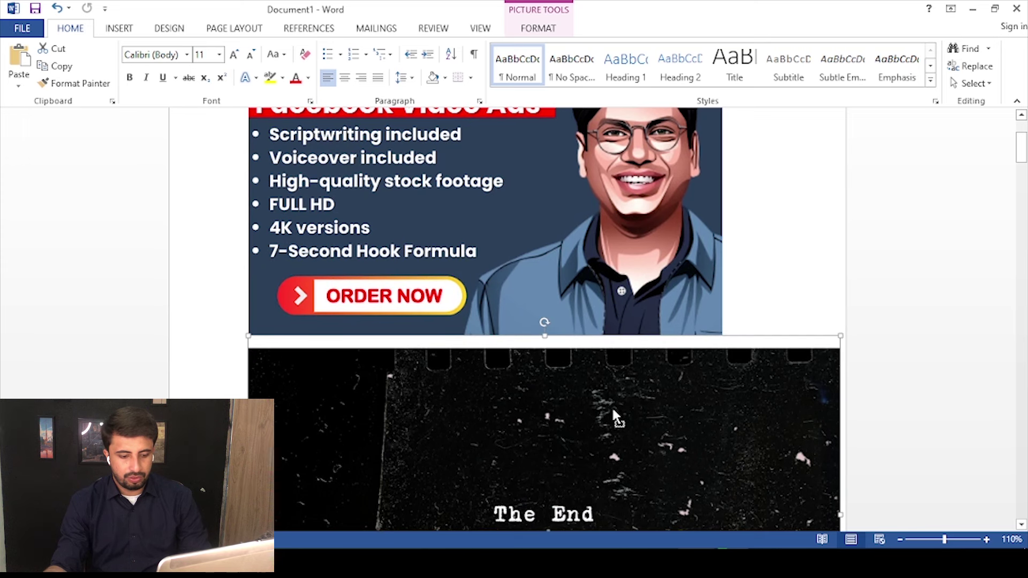
scroll(617, 332, "down", 5)
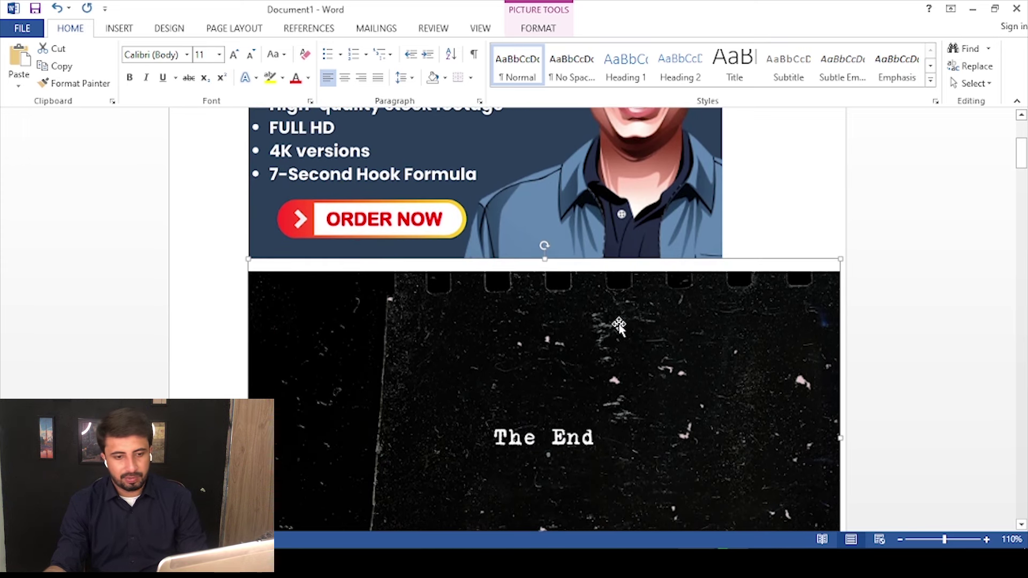
scroll(619, 325, "up", 5)
left_click(718, 333)
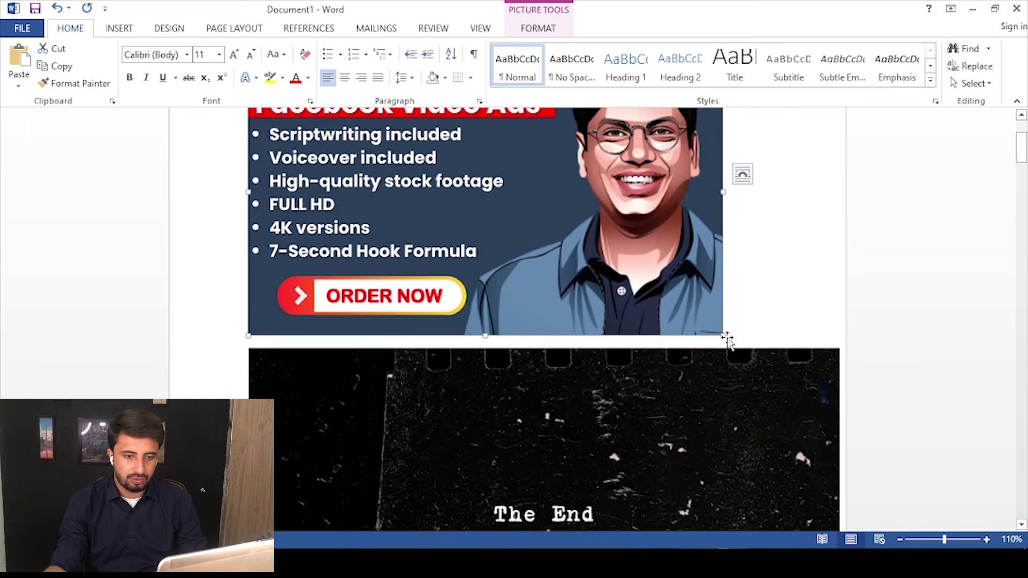
left_click_drag(723, 335, 455, 174)
Shrink the black "The End" picture directly below the gig thumbnail
left_click(443, 172)
scroll(542, 321, "up", 2)
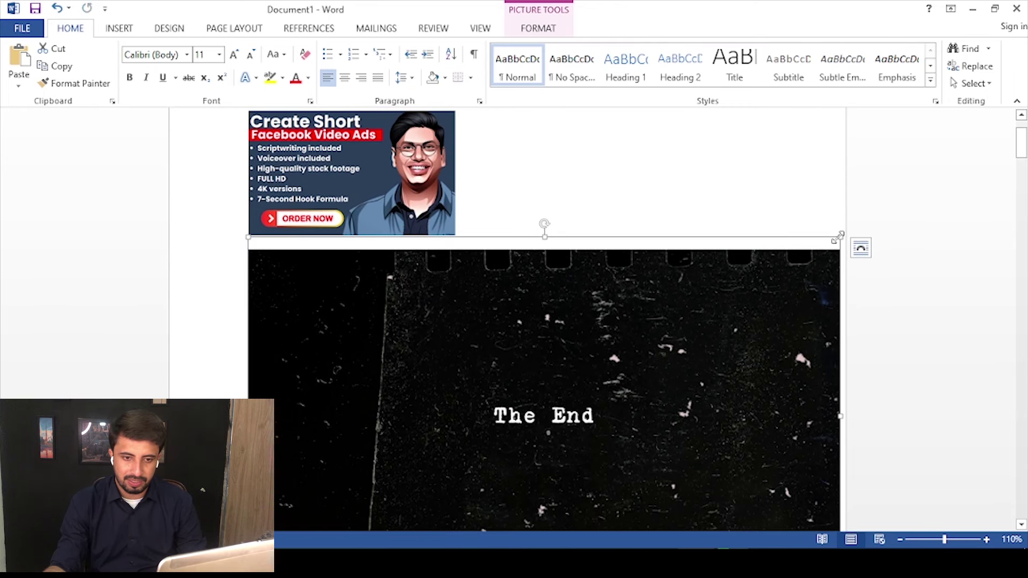
left_click_drag(838, 236, 275, 395)
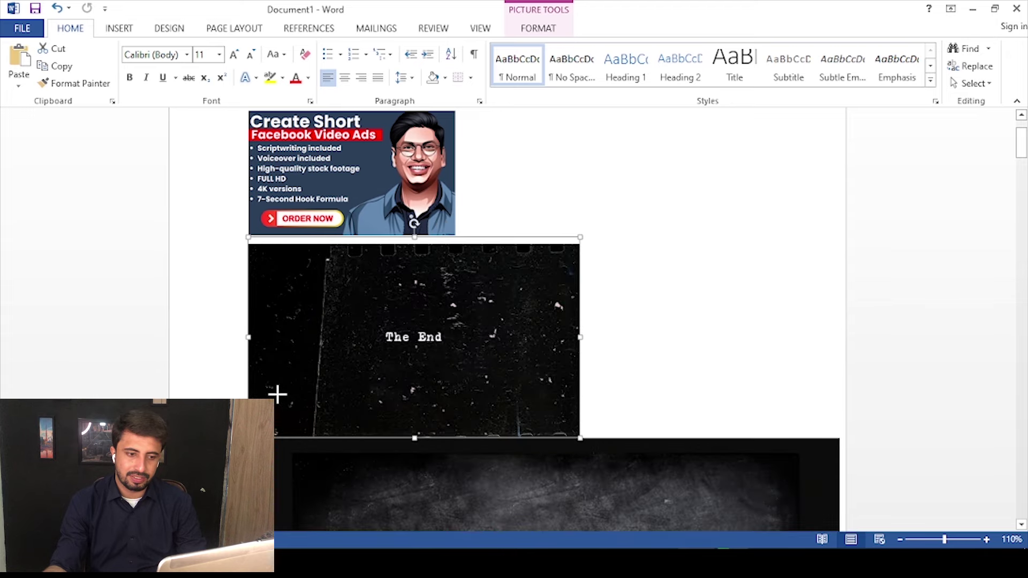
scroll(408, 285, "up", 3)
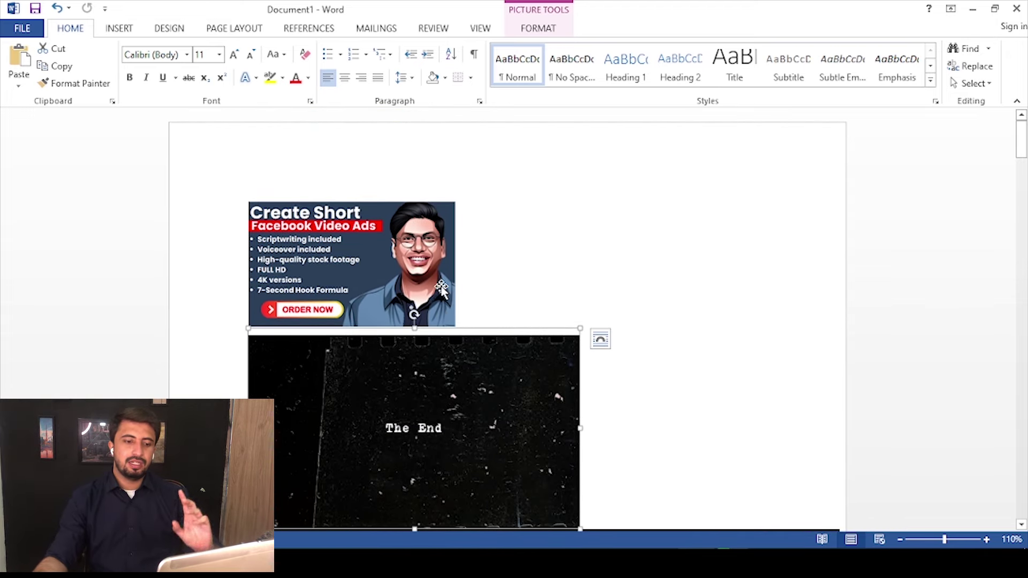
Copy the gig title from Notepad and insert "I will create short facebook video ads or instagram ads" on a line above the thumbnail
key("alt+Tab")
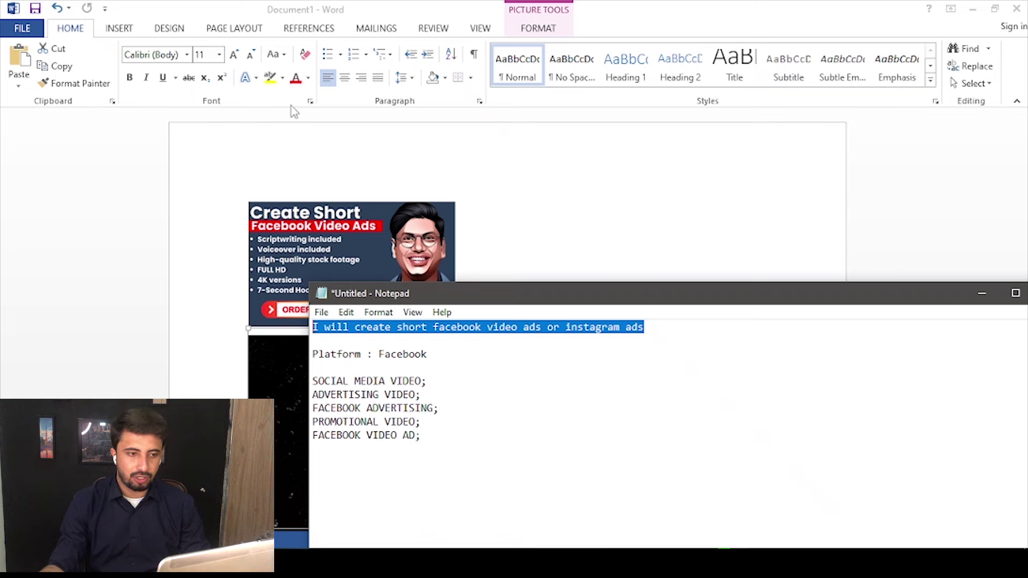
key("alt+Tab")
left_click(261, 173)
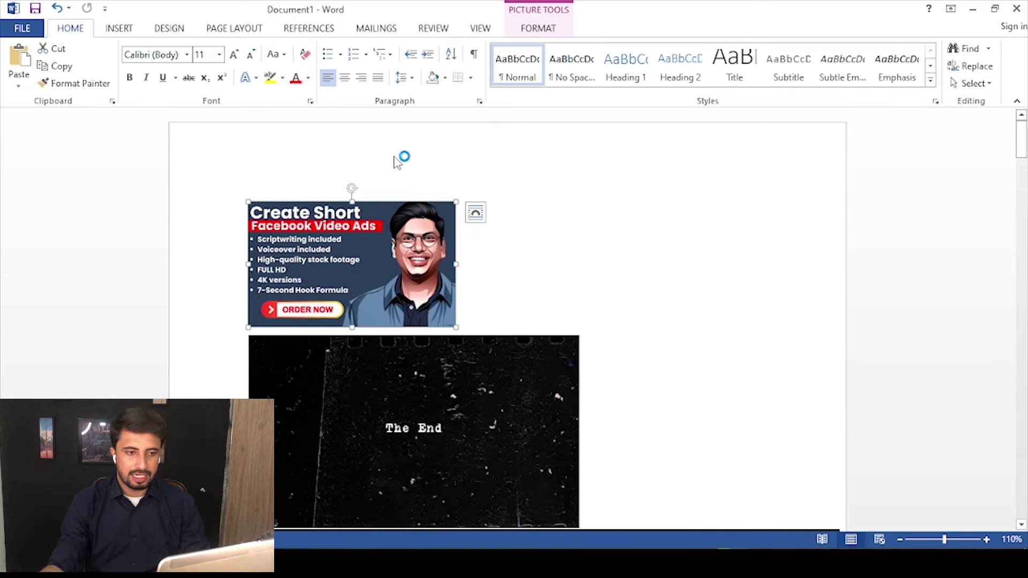
left_click(472, 181)
left_click(230, 260)
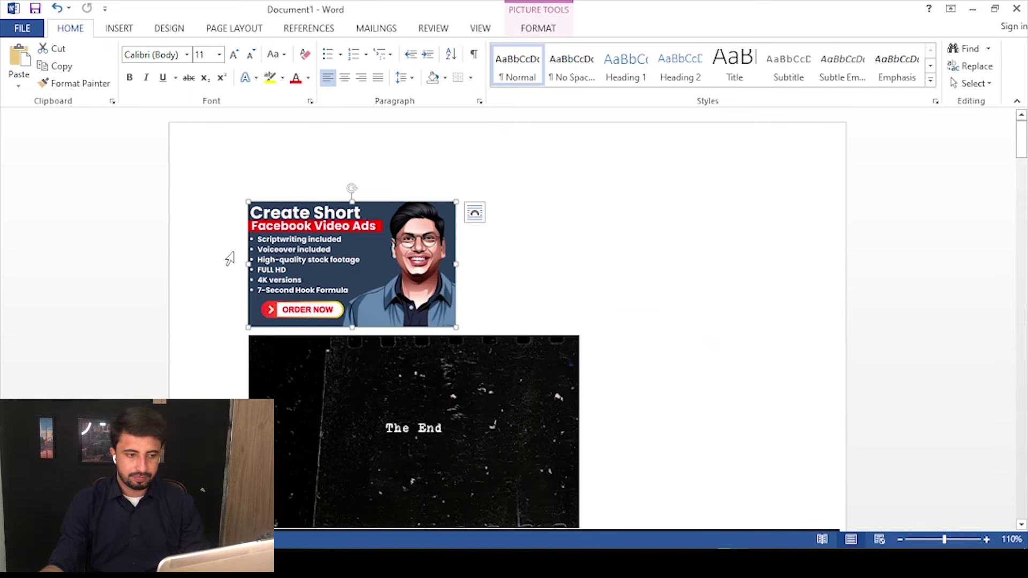
key("Home")
key("Return")
key("Up")
type("I will create short facebook video ads or instagram ads")
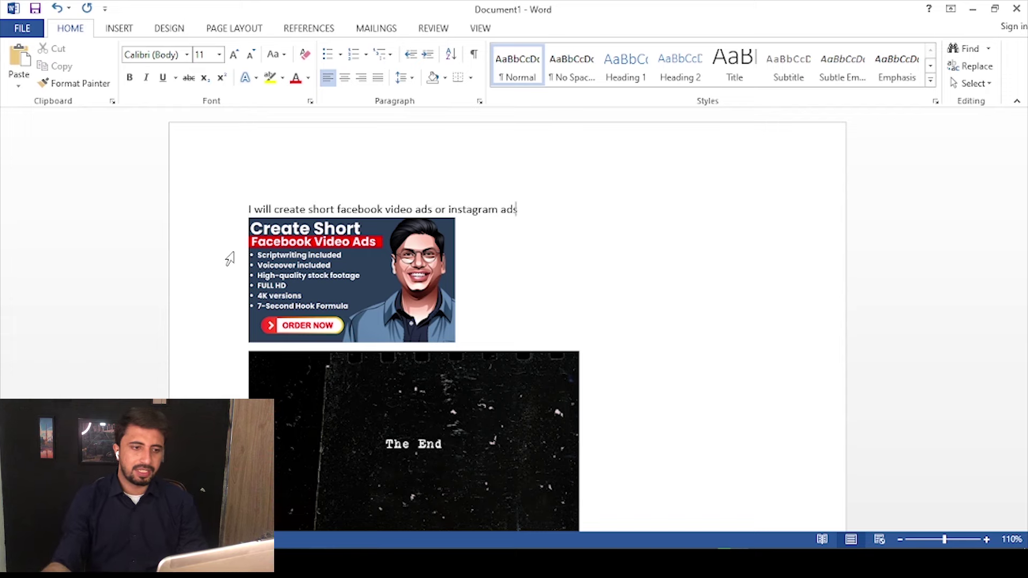
Format the gig title as a centred Heading 1 and add an empty line below it
left_click_drag(530, 202, 218, 168)
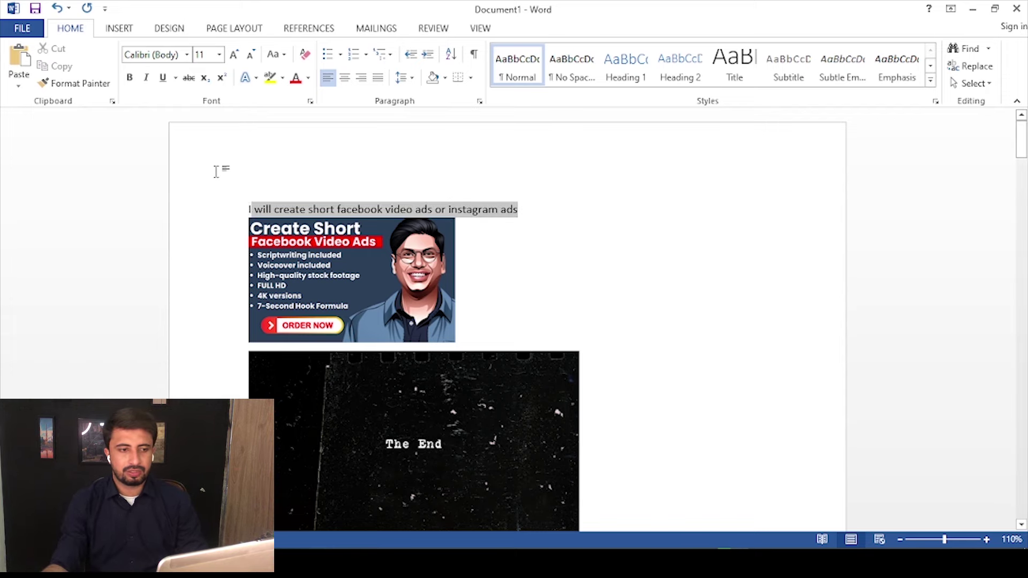
left_click(626, 67)
key("ctrl+shift+j")
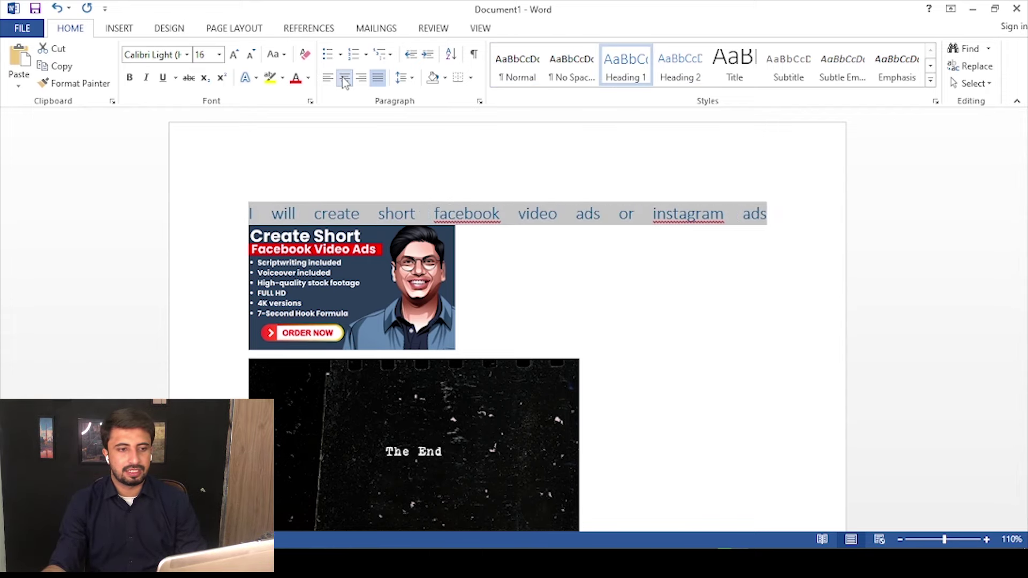
left_click(345, 82)
left_click(726, 227)
key("Return")
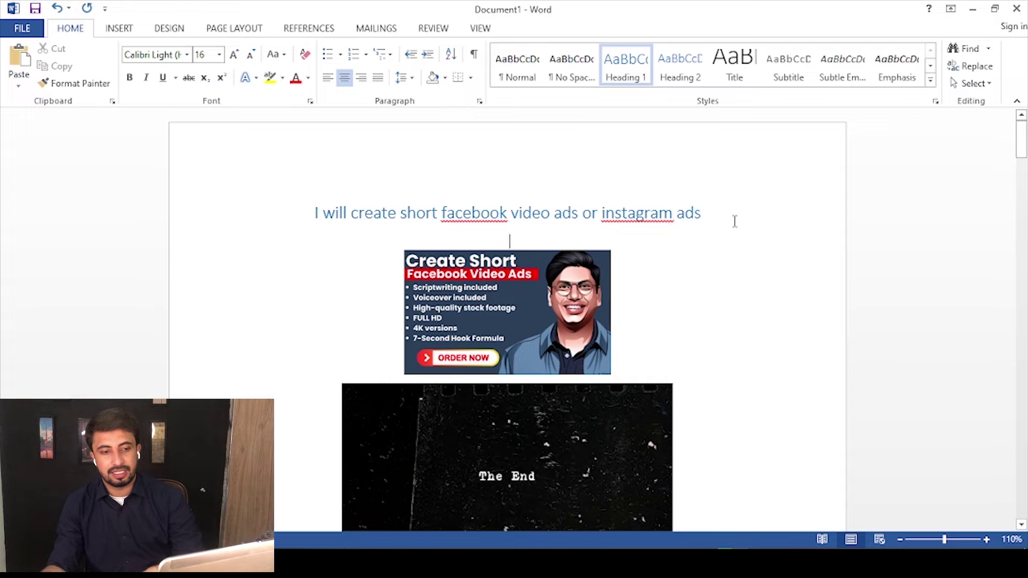
Delete all pictures below the gig thumbnail, from "The End" through "Welcome to Bluebird"
scroll(696, 291, "down", 10)
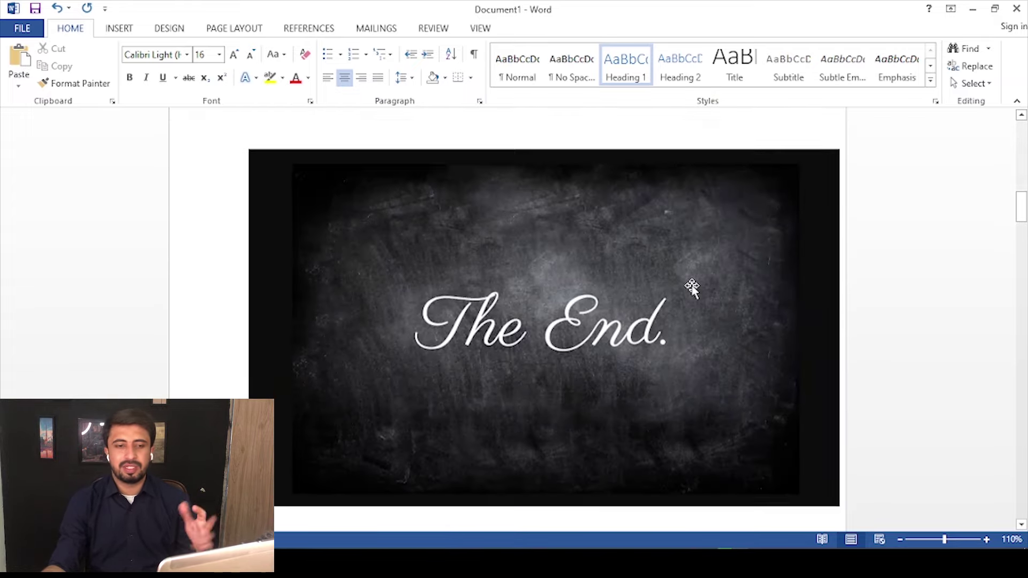
scroll(702, 300, "up", 5)
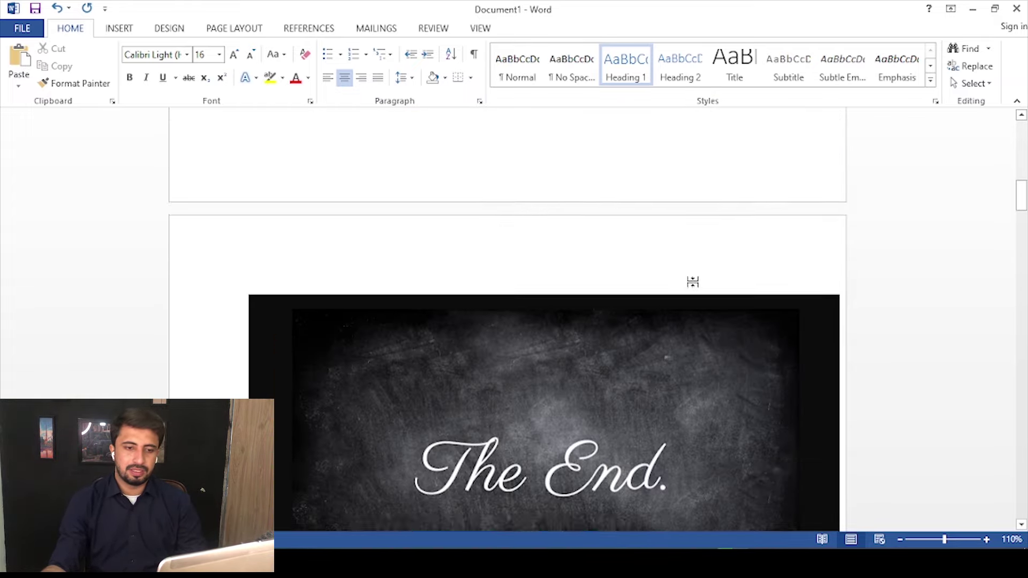
left_click(684, 429)
scroll(636, 297, "down", 3)
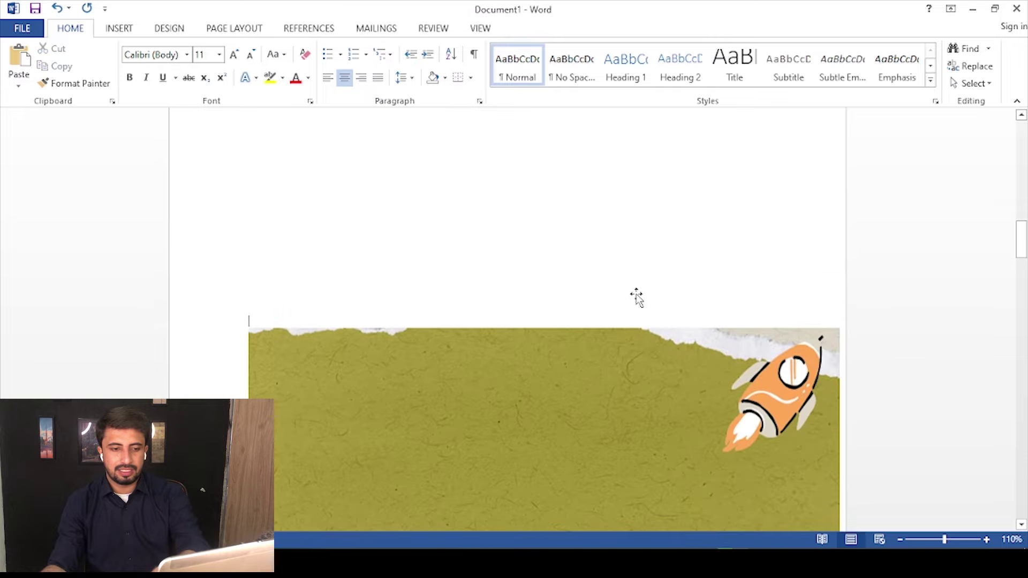
scroll(615, 353, "down", 3)
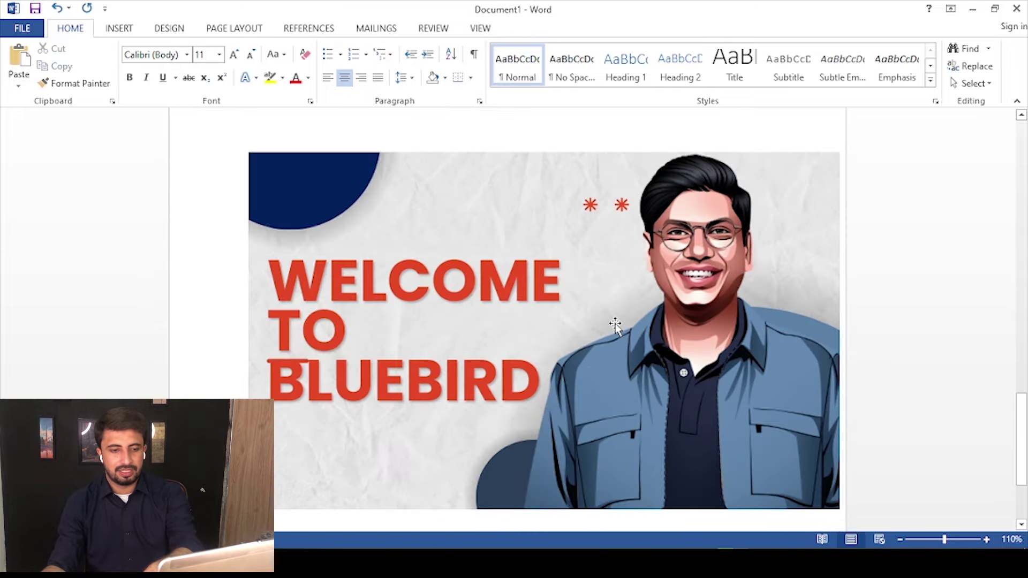
left_click(616, 324)
key("Delete")
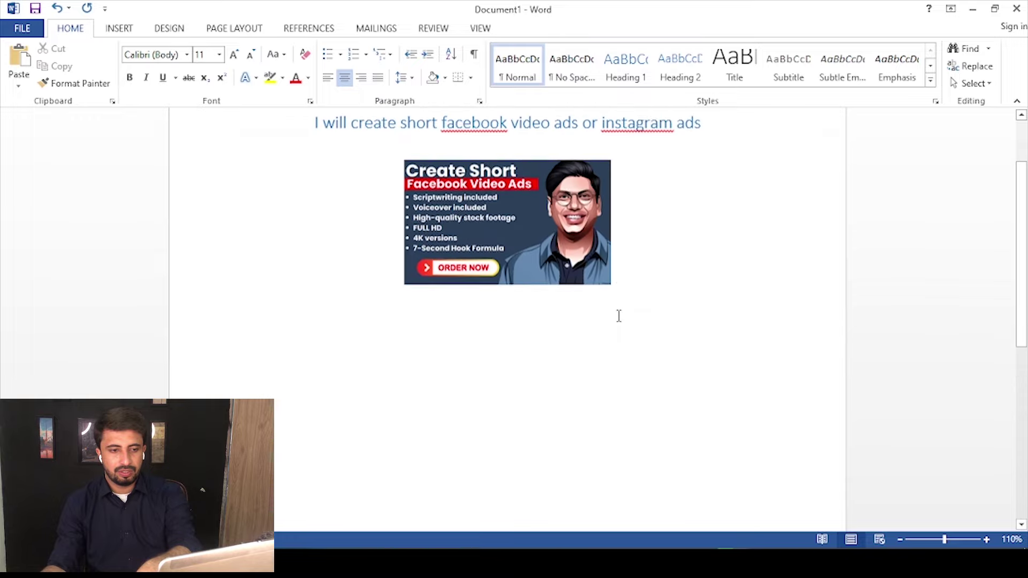
Duplicate the gig thumbnail so that four copies form a two-by-two grid below the title
scroll(619, 316, "up", 1)
left_click(594, 278)
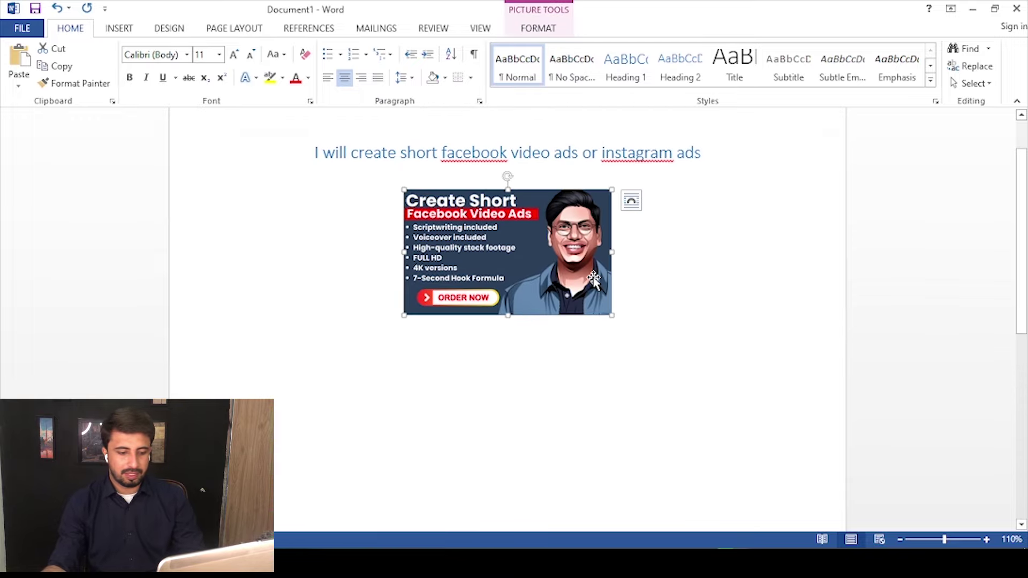
left_click(661, 244)
key("ctrl+v")
key("ctrl+z")
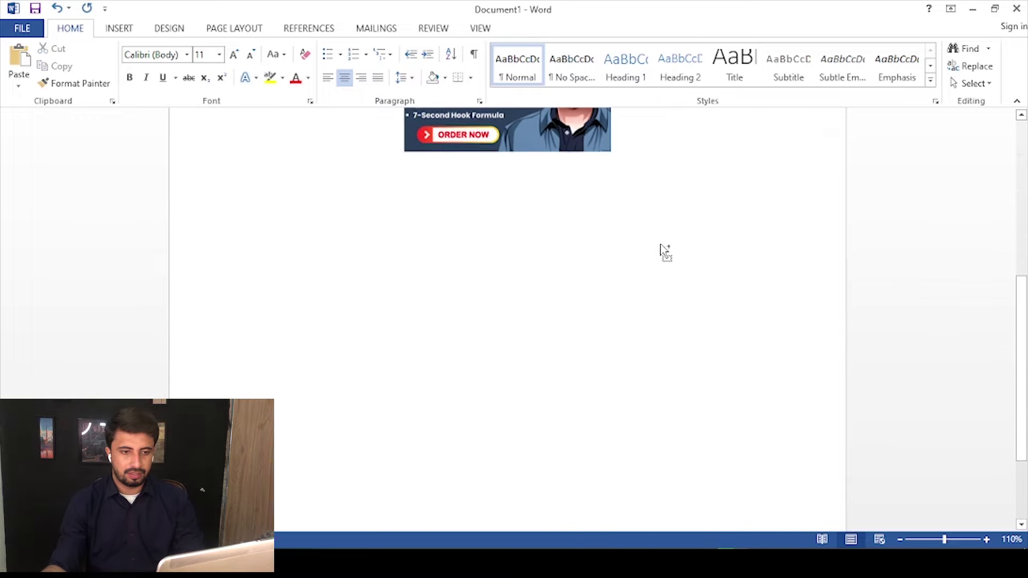
key("ctrl+v")
key("ctrl+z")
key("ctrl+v")
scroll(660, 243, "up", 2)
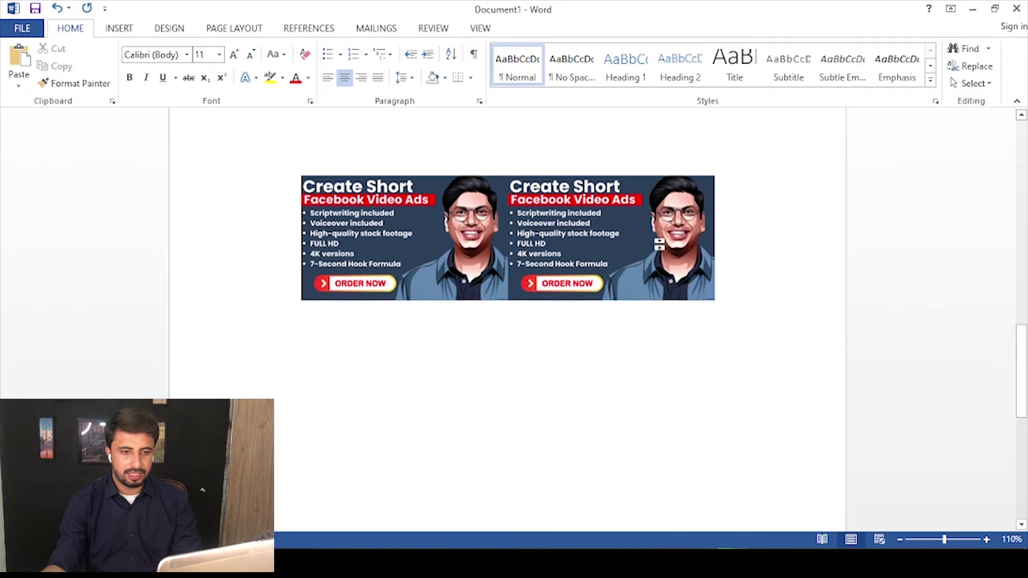
key("ctrl+v")
key("ctrl+v")
scroll(666, 241, "up", 3)
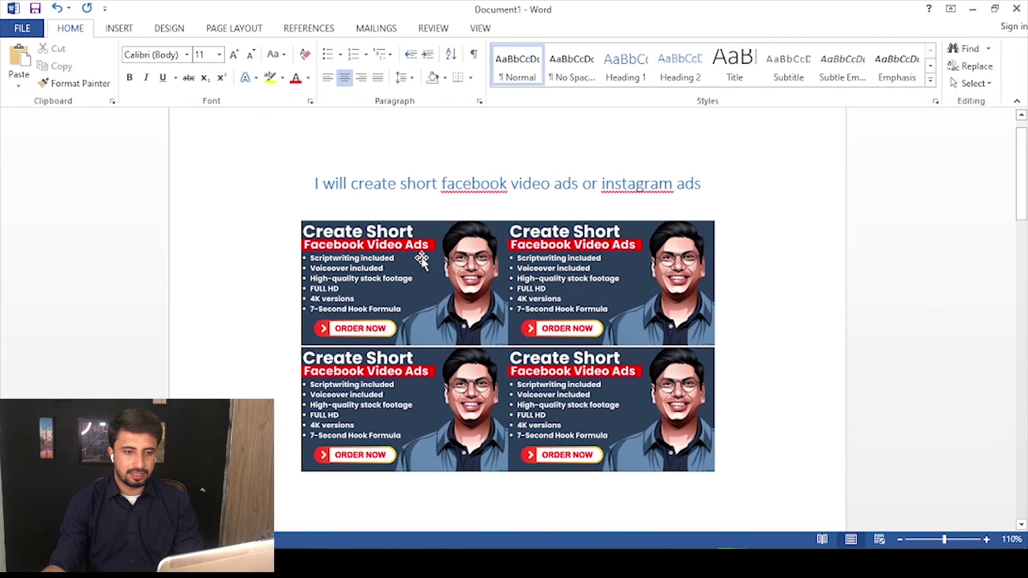
left_click(422, 261)
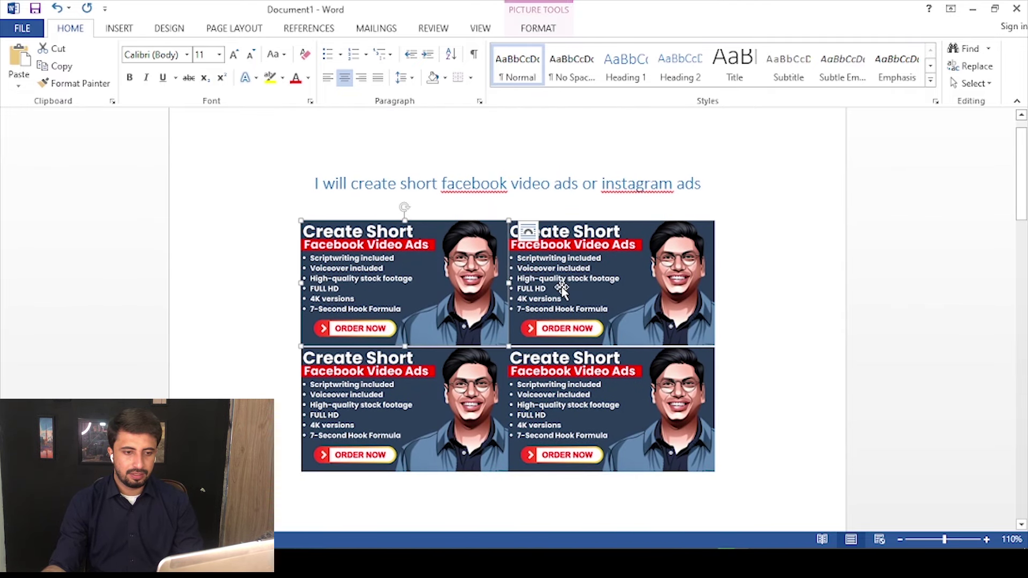
Delete the surplus thumbnail copies on the pages below the two-by-two grid
left_click(649, 290)
scroll(696, 343, "down", 15)
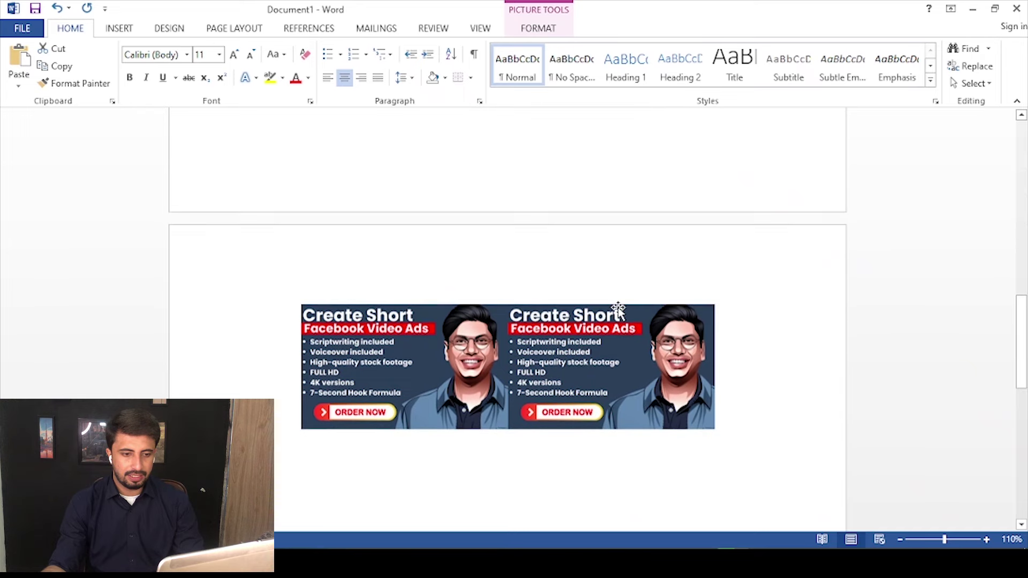
left_click(499, 336)
scroll(526, 207, "up", 10)
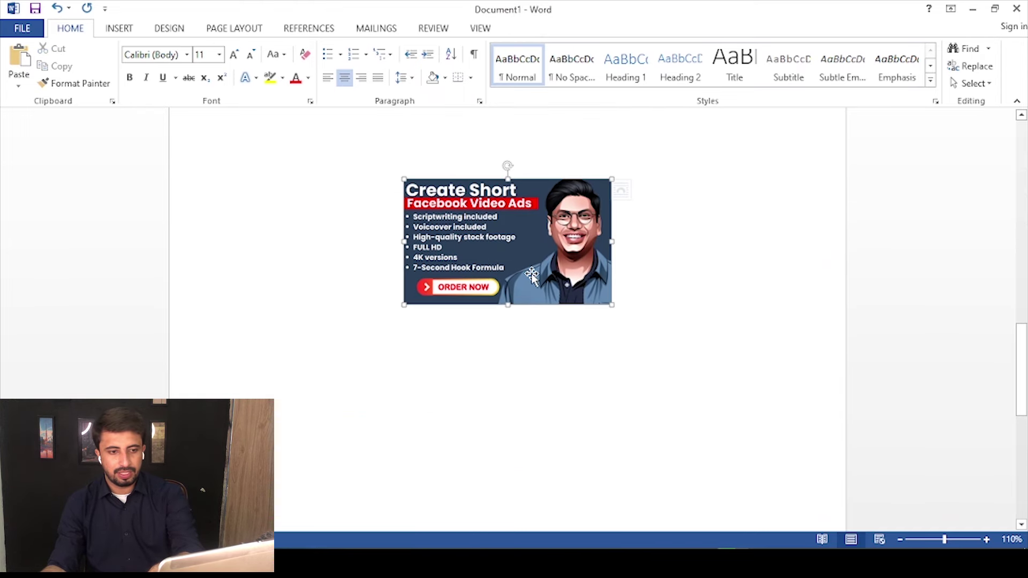
left_click(736, 164)
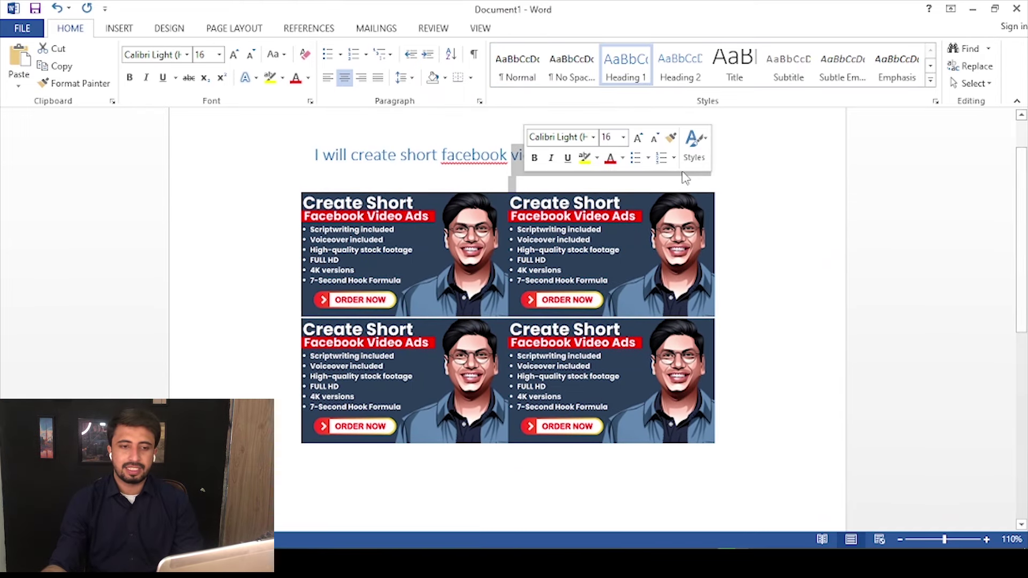
Copy the gig title and paste it directly below the two-by-two thumbnail grid
left_click_drag(482, 150, 313, 155)
key("ctrl+c")
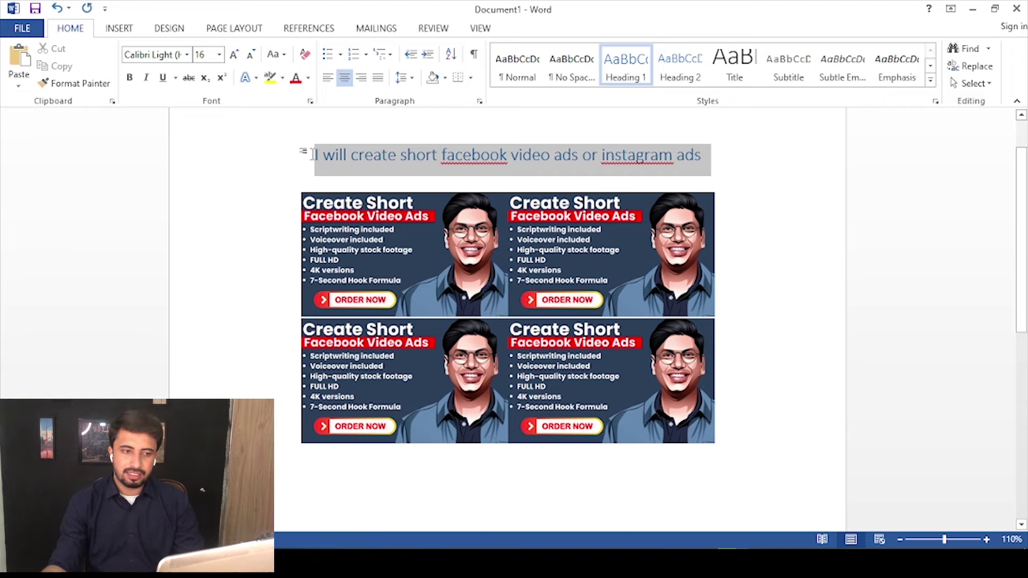
left_click(730, 423)
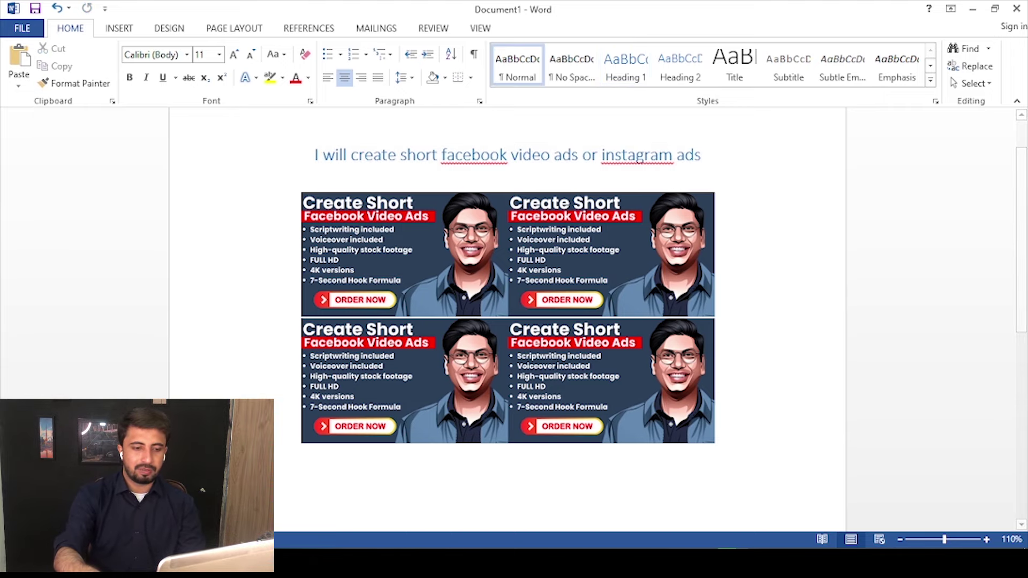
scroll(730, 423, "down", 5)
key("ctrl+v")
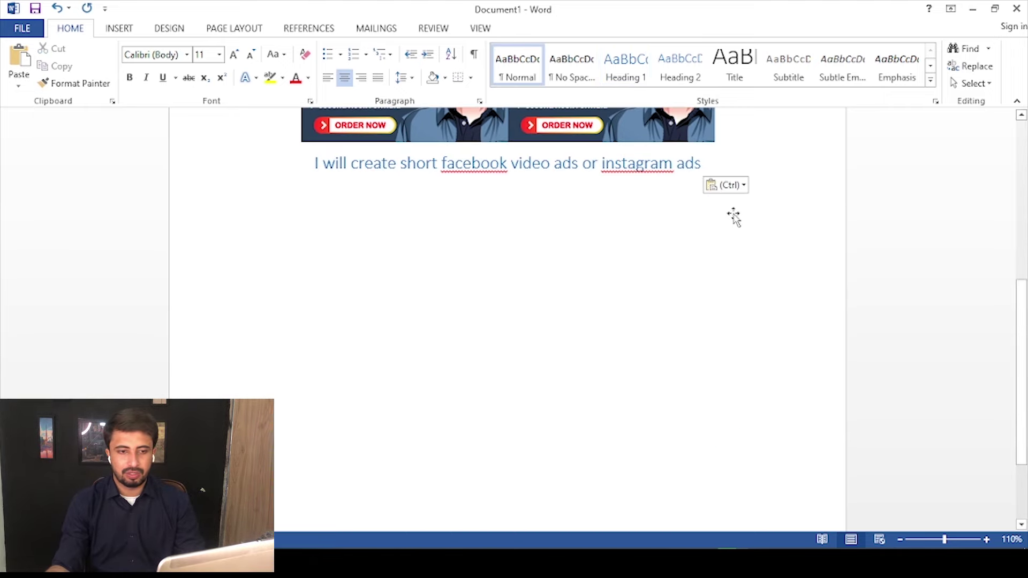
Apply the Heading 1 style to the pasted title below the thumbnail grid and centre it
left_click_drag(706, 161, 310, 170)
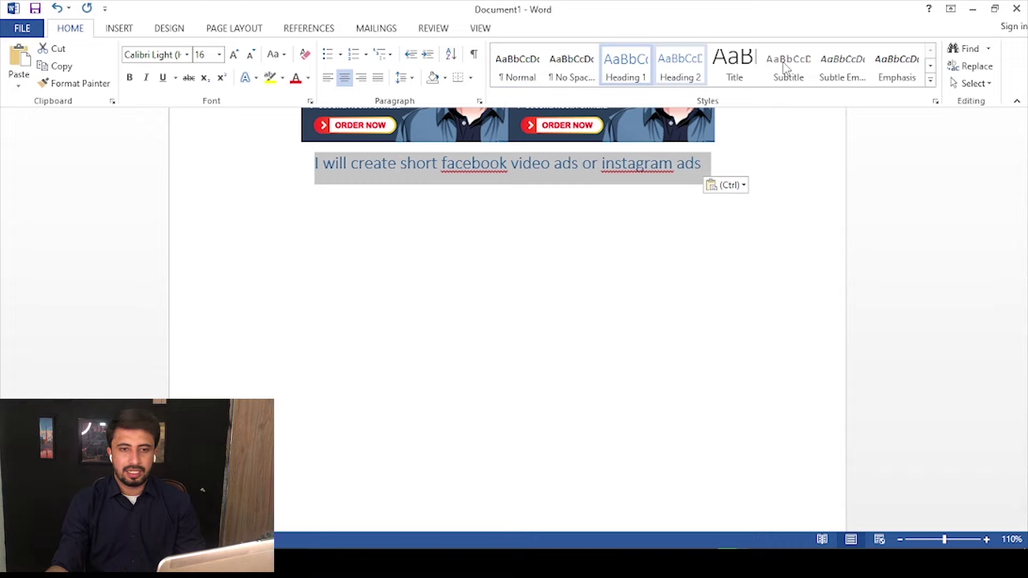
left_click(680, 65)
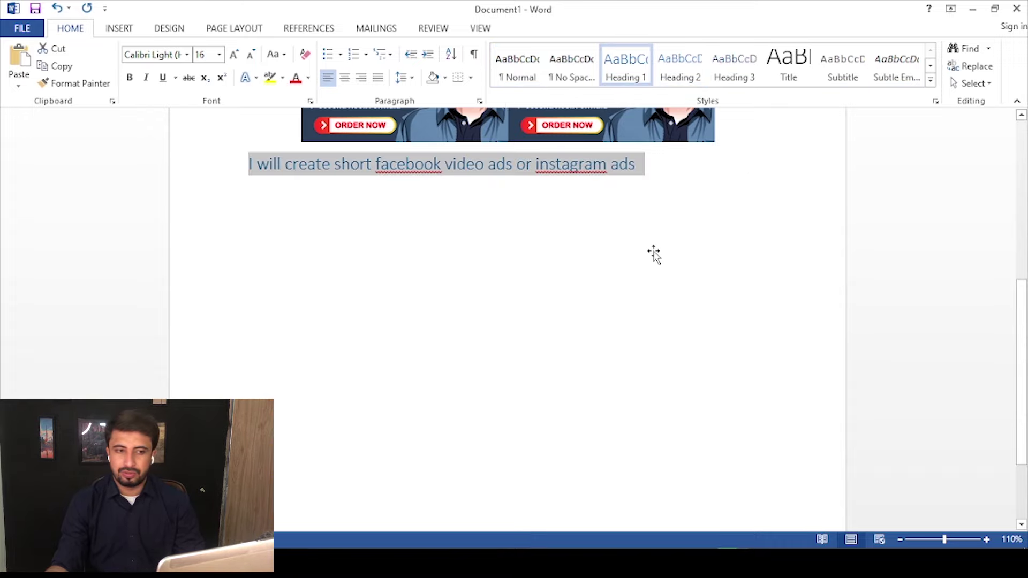
left_click(260, 177)
left_click(257, 167)
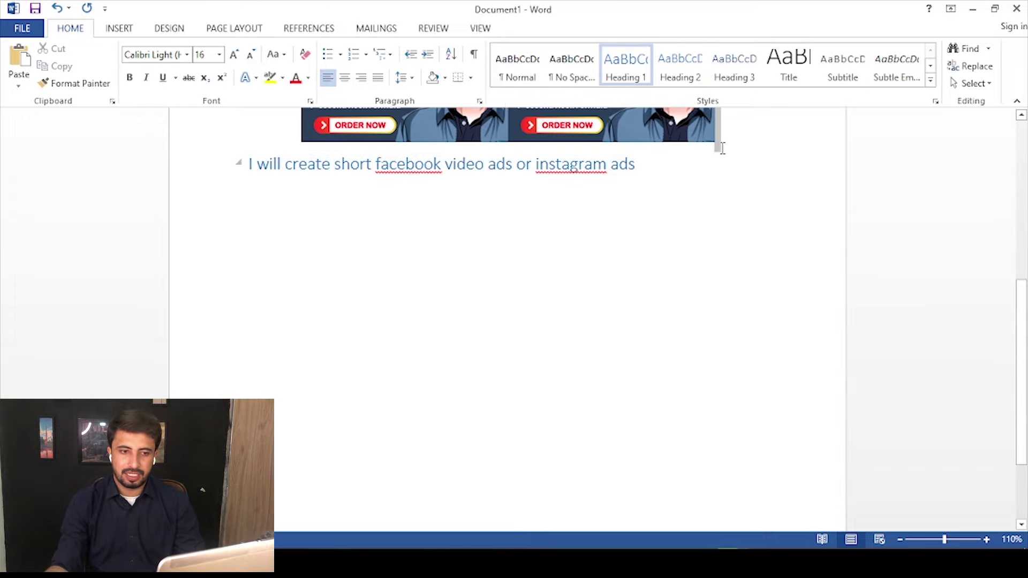
left_click(697, 163, "shift")
left_click(345, 78)
Save the document on the Desktop as a Word document named "I will create short facebook video ads or instagram ads"
scroll(660, 291, "up", 7)
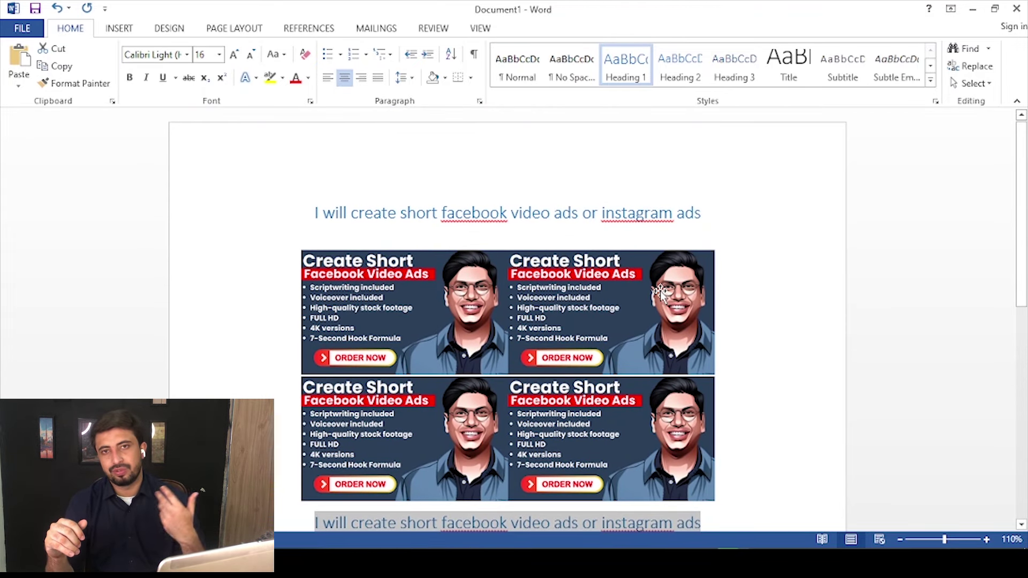
scroll(727, 263, "down", 3)
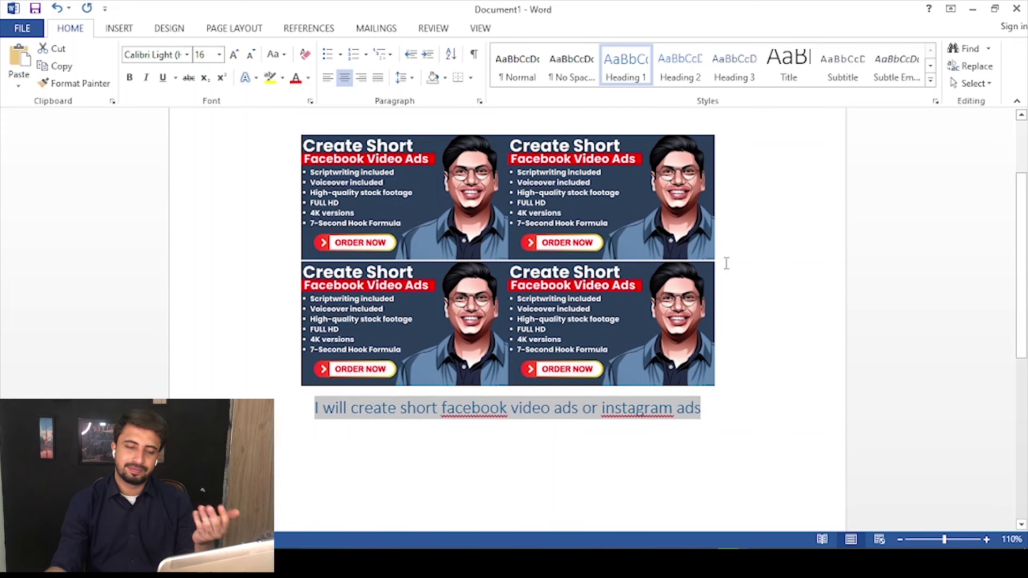
scroll(727, 260, "up", 3)
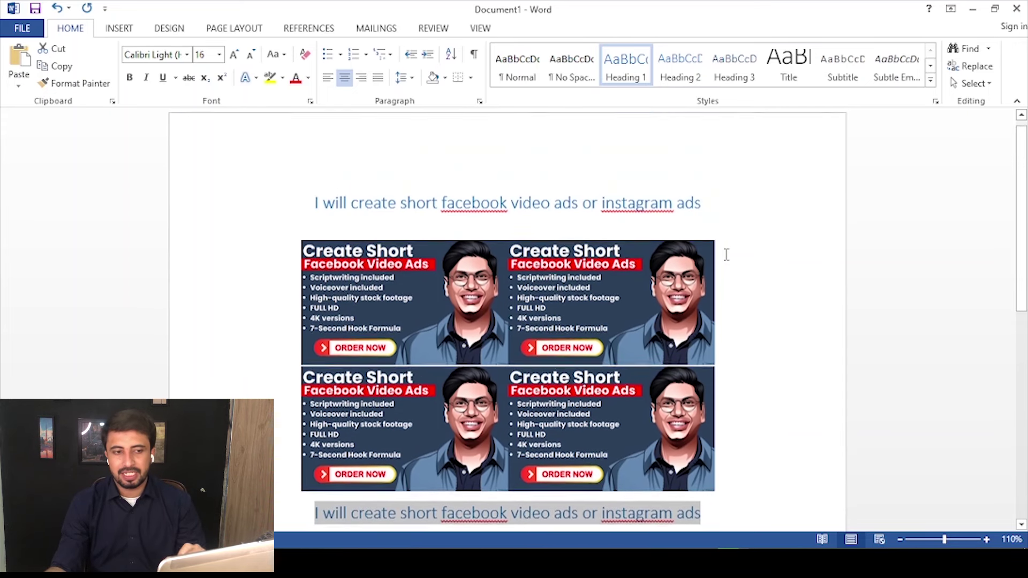
scroll(727, 261, "down", 4)
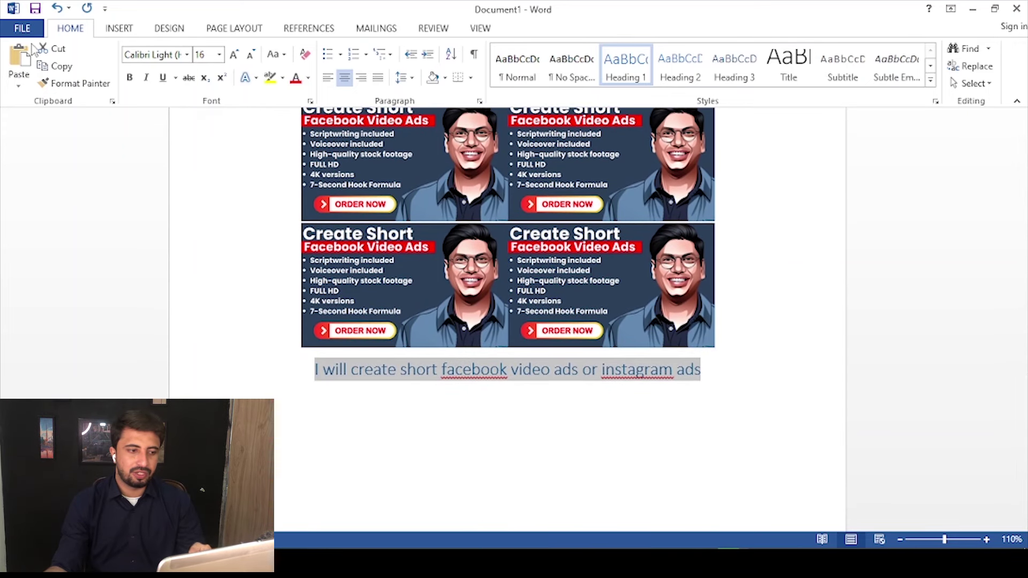
left_click(22, 28)
left_click(52, 172)
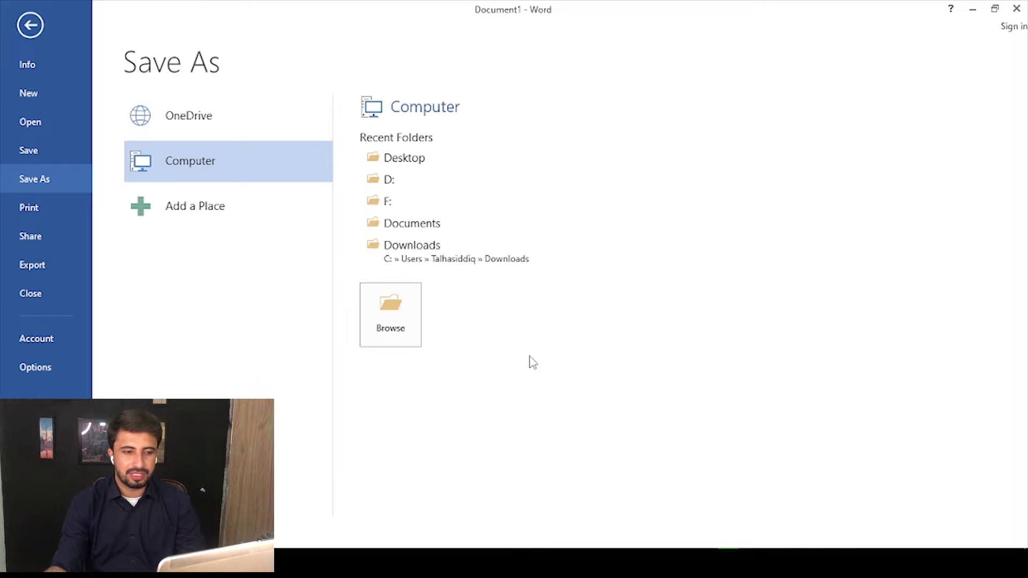
left_click(391, 156)
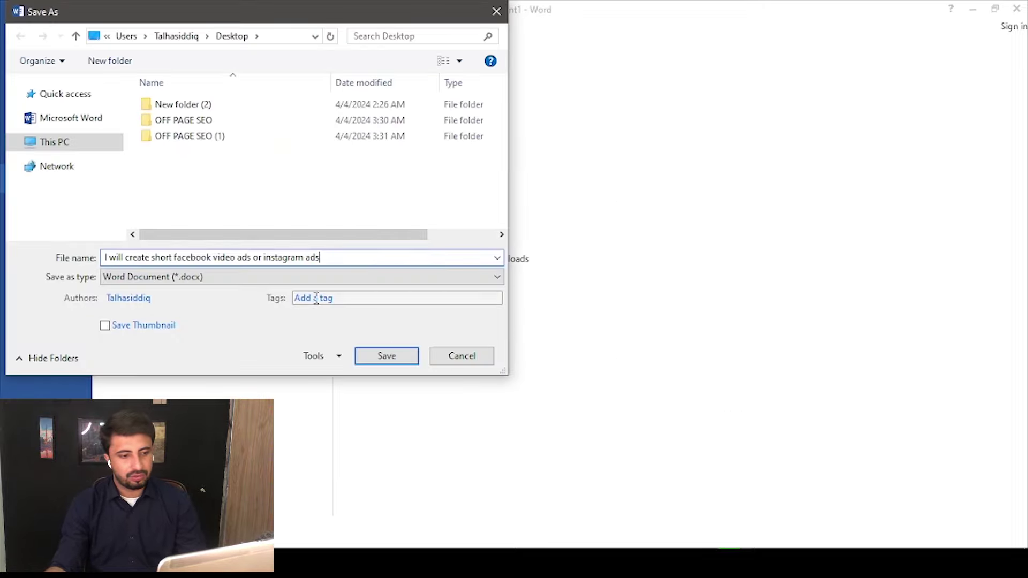
left_click(362, 357)
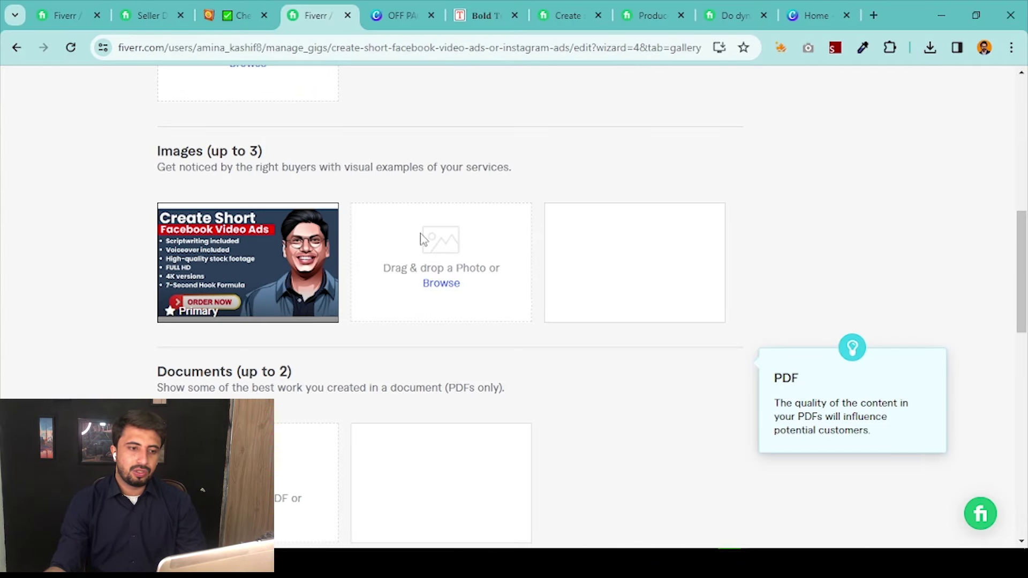
scroll(360, 206, "up", 1)
scroll(321, 214, "down", 7)
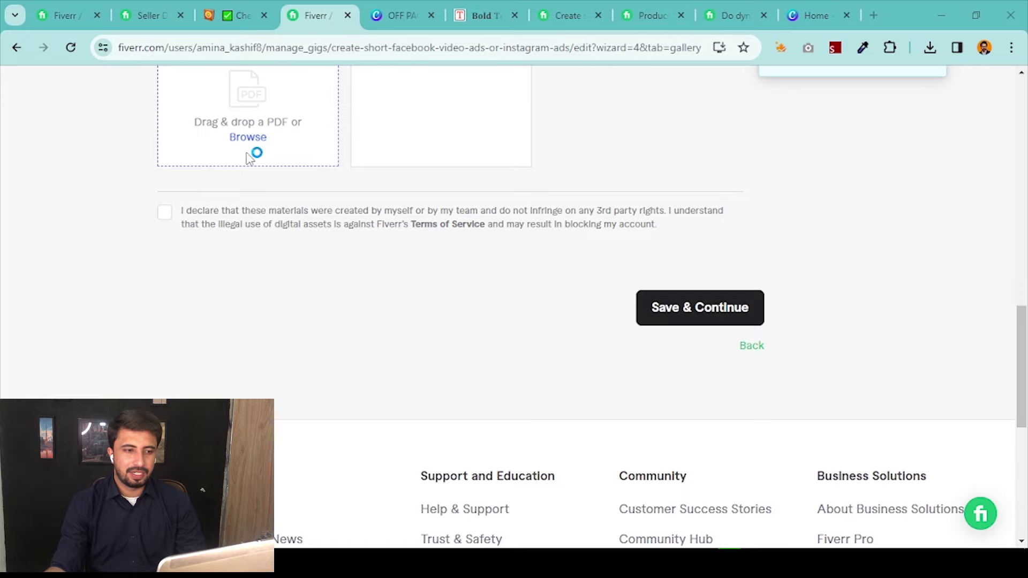
left_click(284, 159)
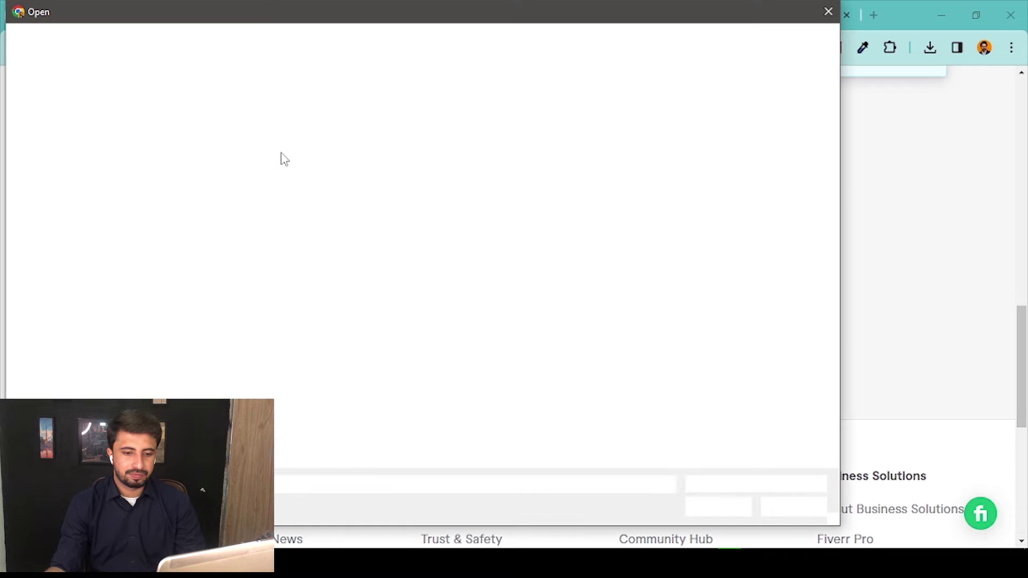
left_click(54, 113)
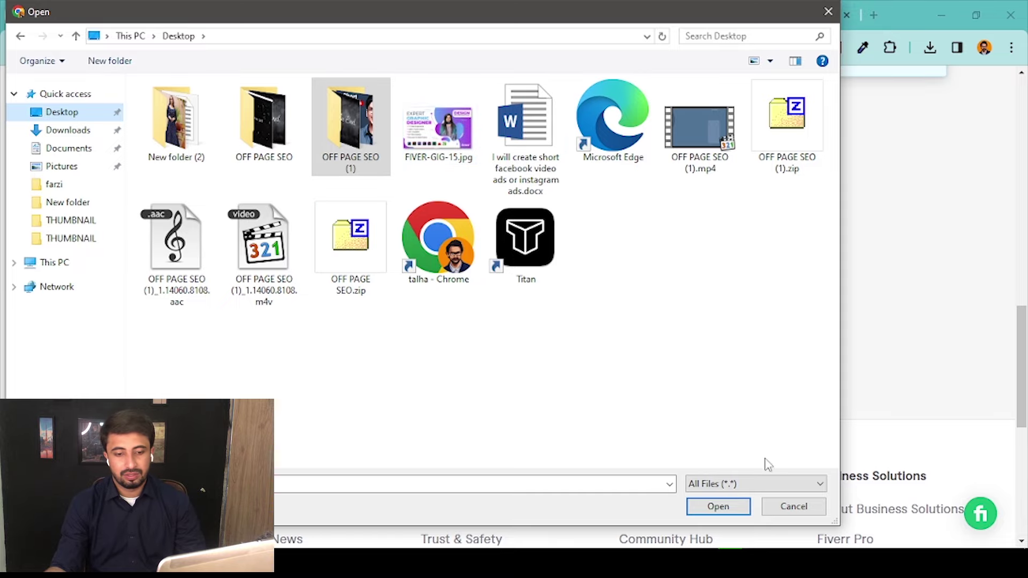
left_click(793, 507)
Save the Word document on the Desktop as a PDF and open the Desktop folder in the gig's PDF upload picker
key("alt+Tab")
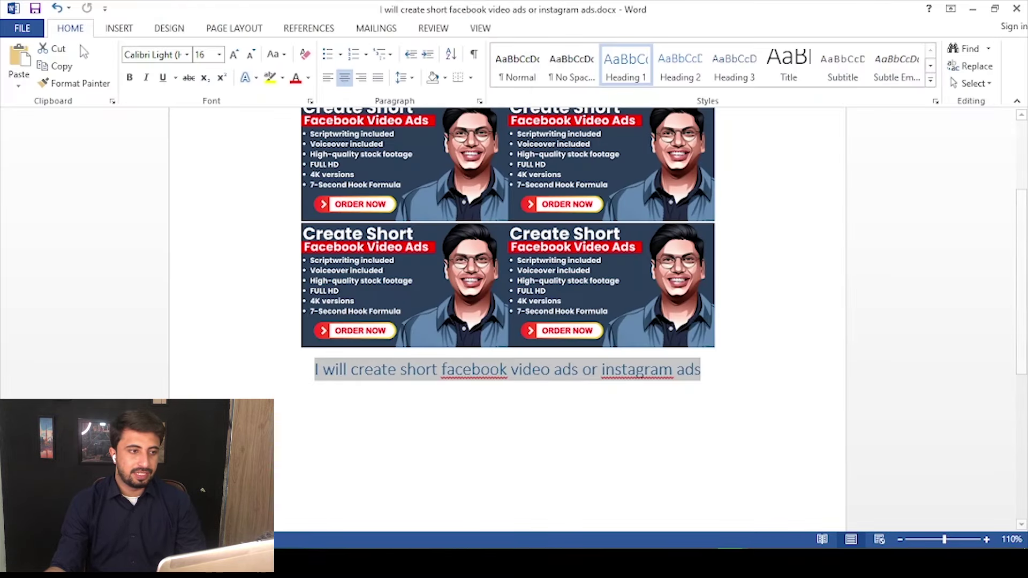
left_click(41, 32)
left_click(51, 175)
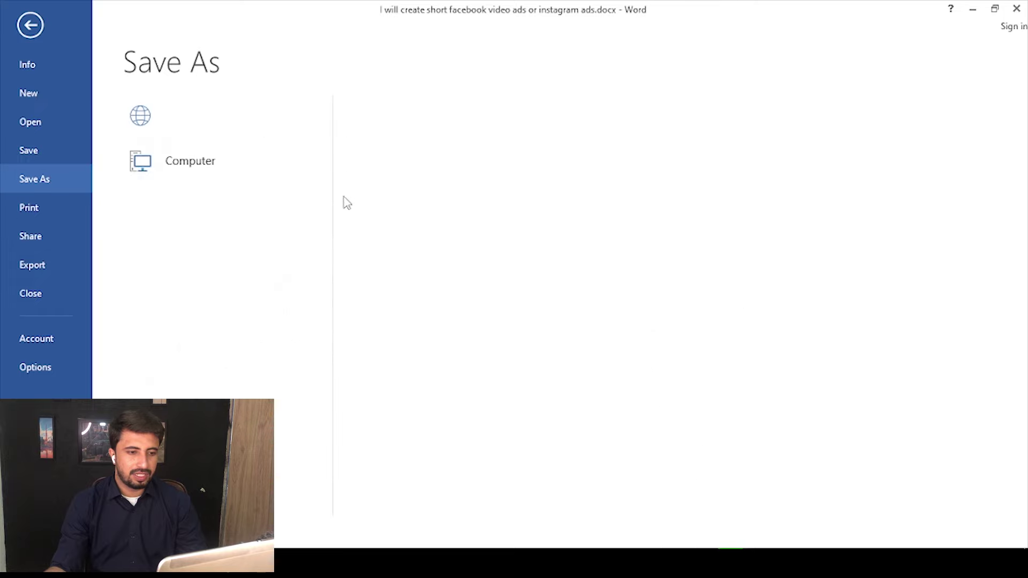
left_click(434, 219)
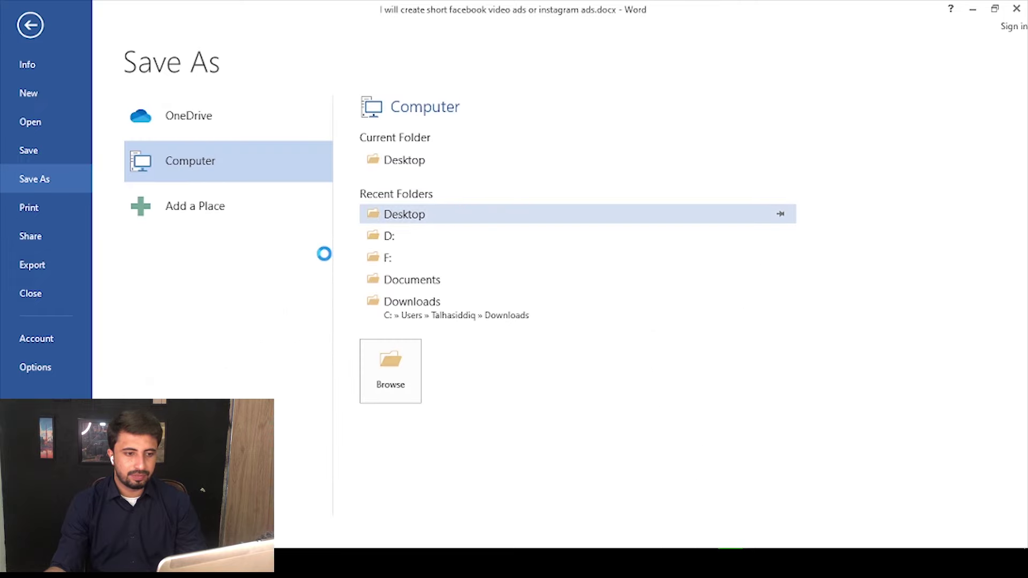
left_click(229, 278)
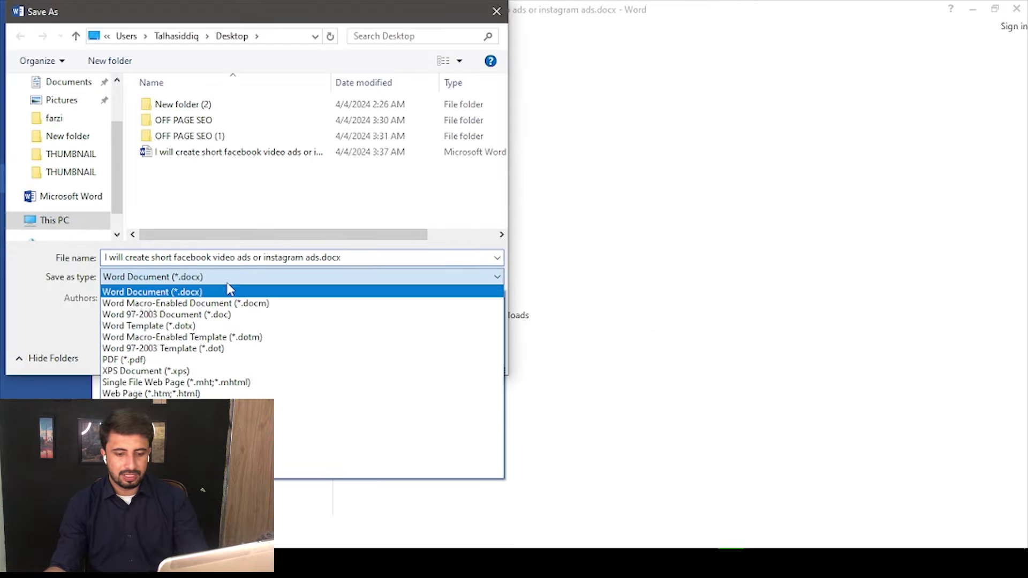
key("p")
left_click(226, 279)
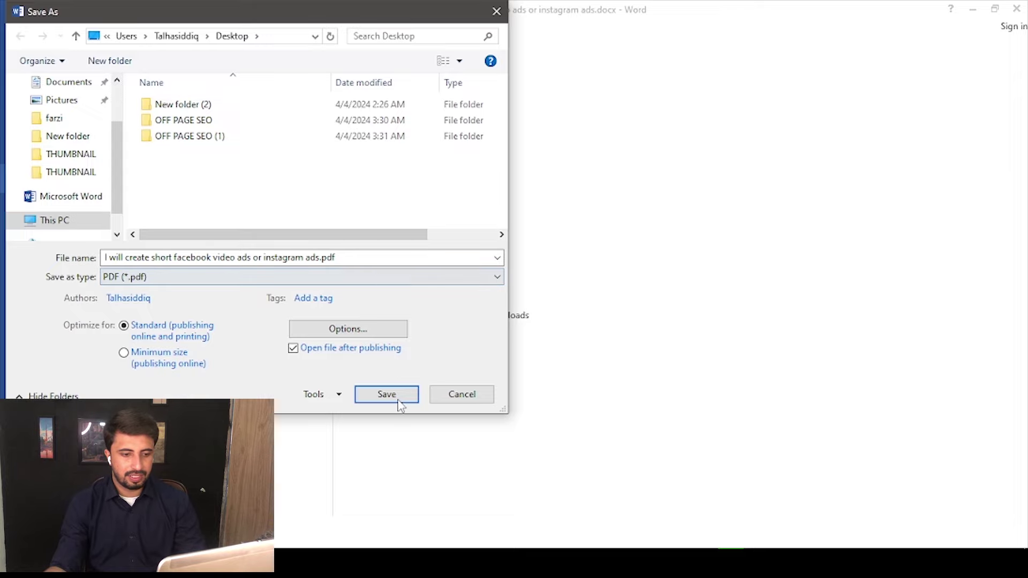
left_click(399, 403)
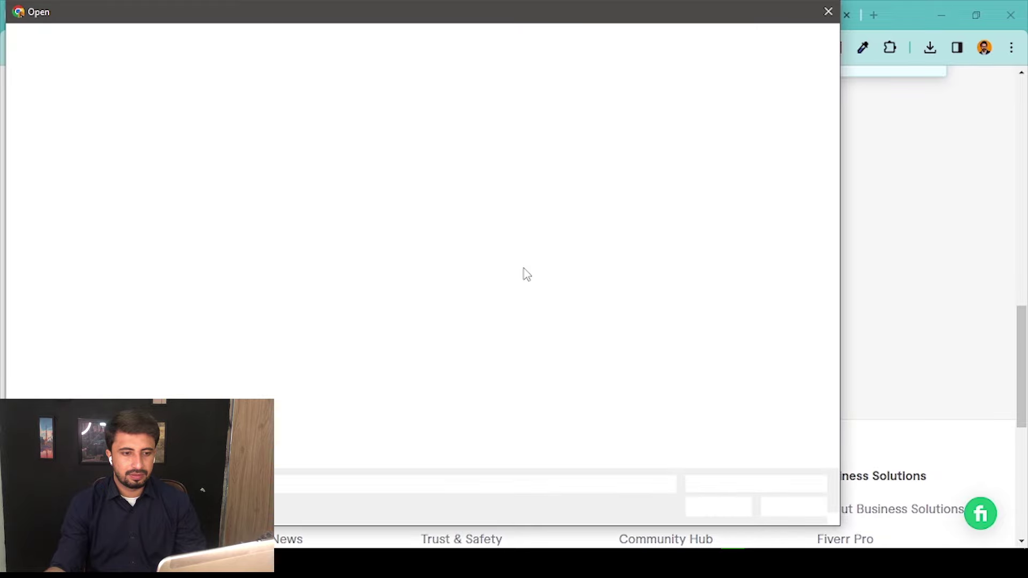
left_click(62, 112)
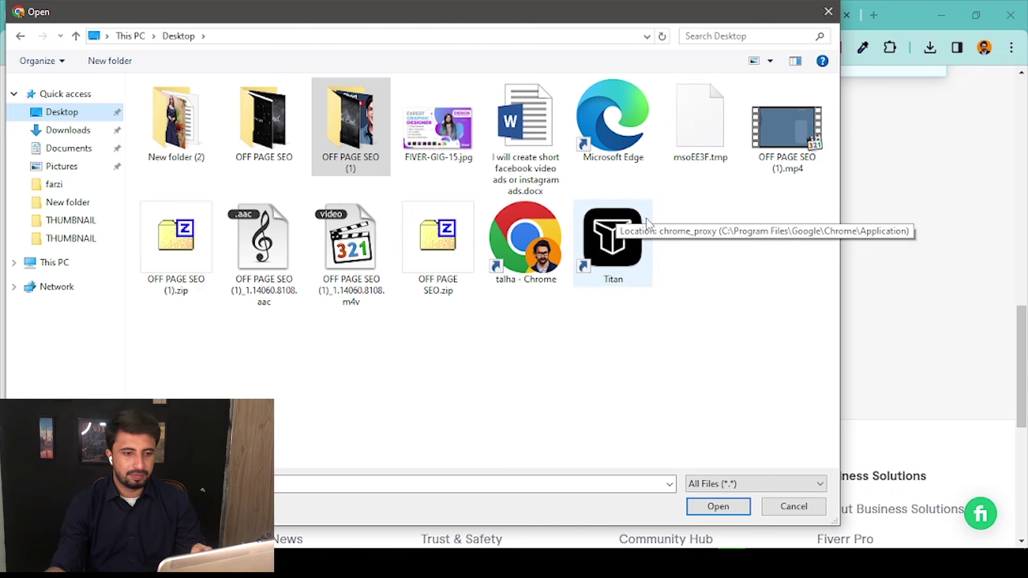
key("alt+Tab")
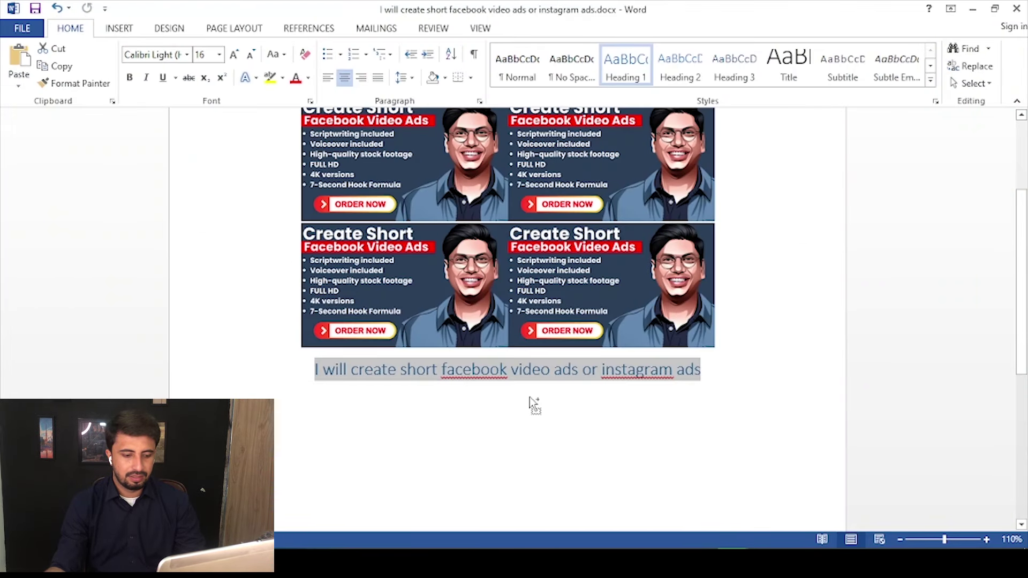
left_click(22, 28)
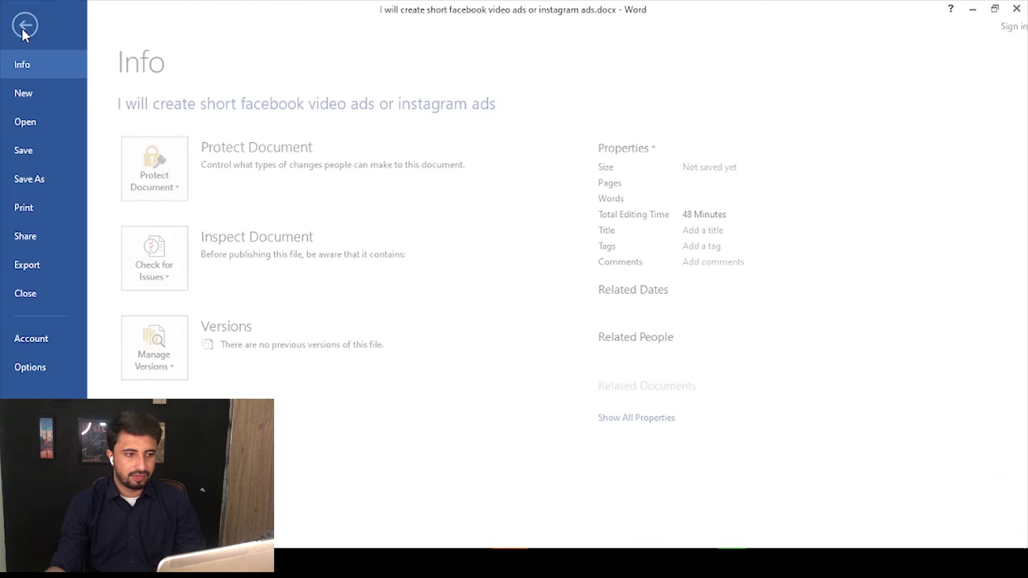
left_click(52, 187)
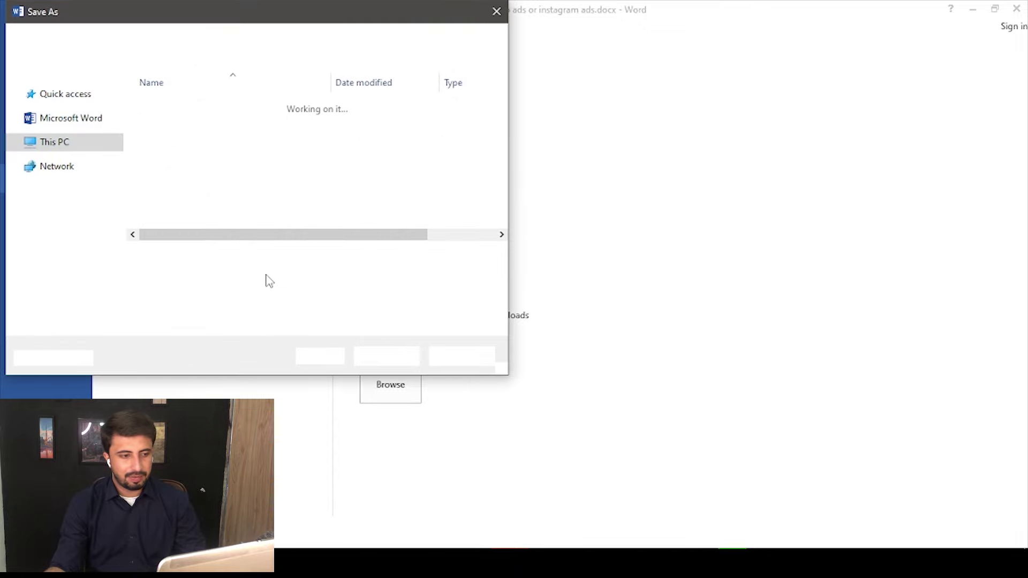
left_click(230, 277)
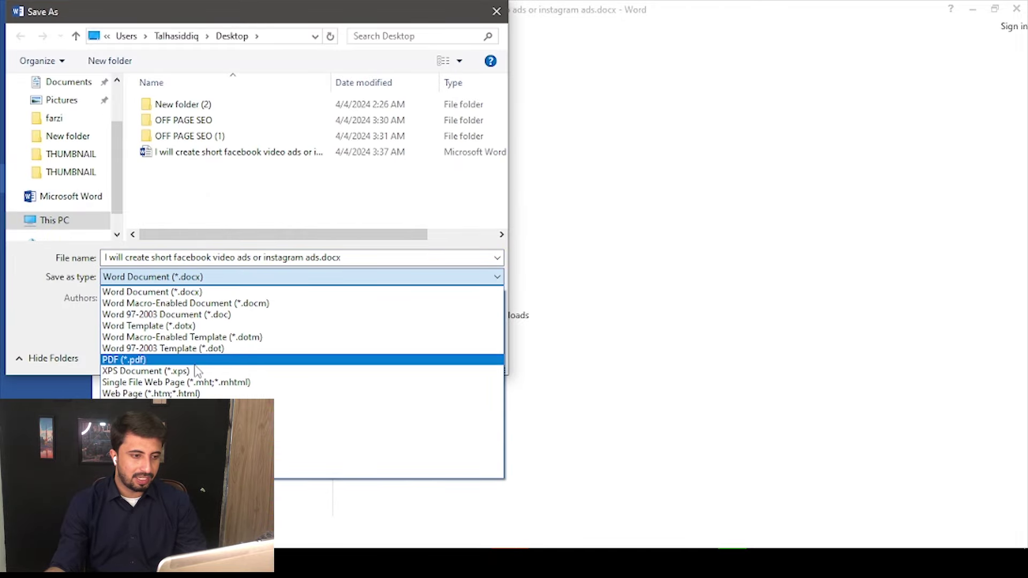
left_click(196, 362)
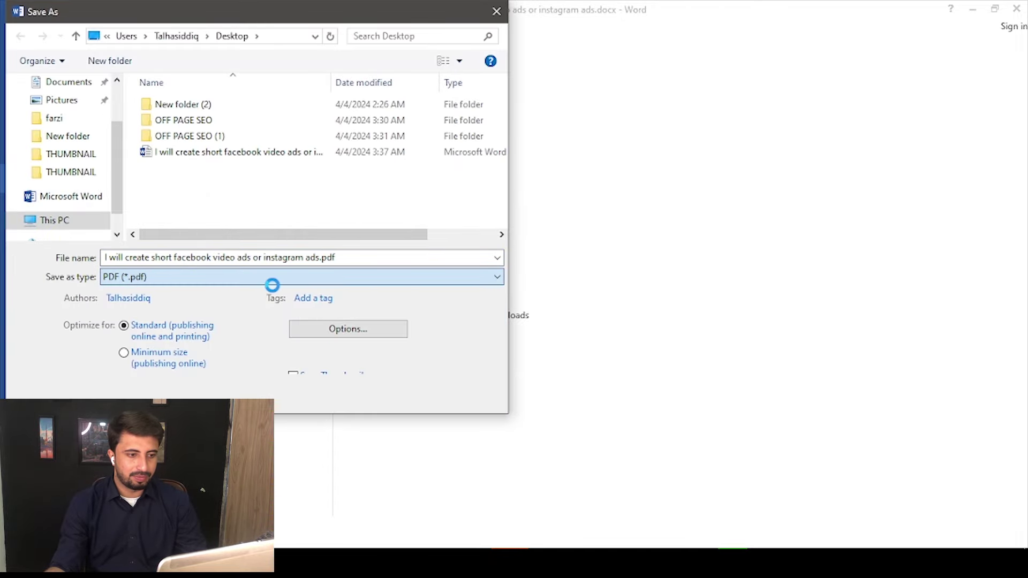
left_click(362, 256)
key("ctrl+c")
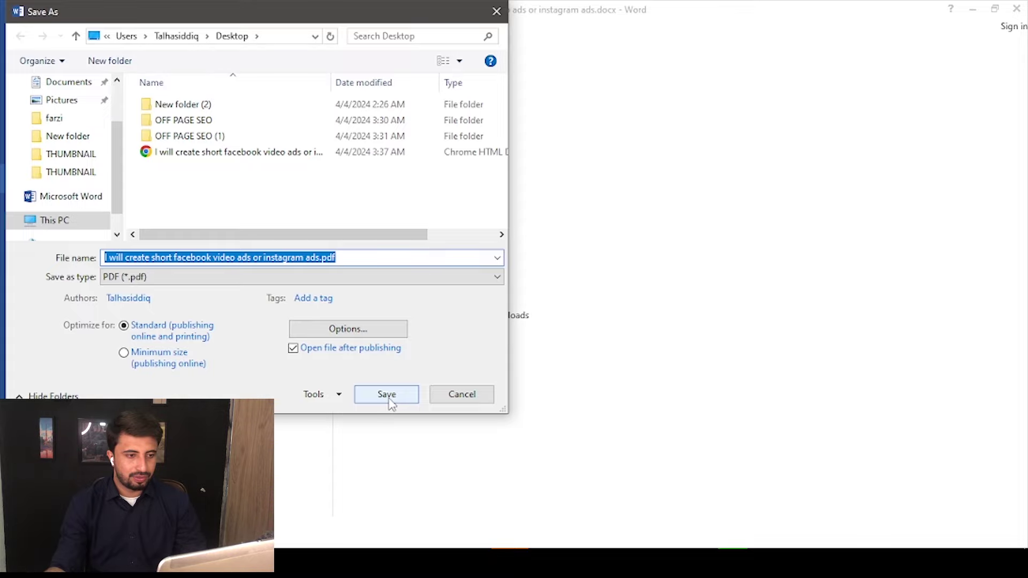
left_click(461, 396)
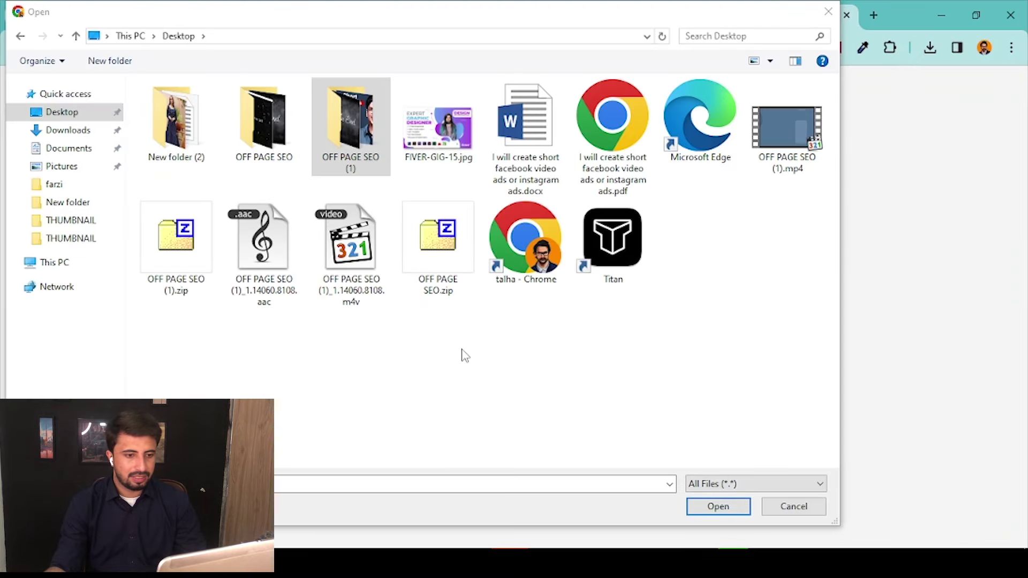
Choose "I will create short facebook video ads or instagram ads.pdf" for the gig's document upload and close the PDF's browser tab
double_click(608, 177)
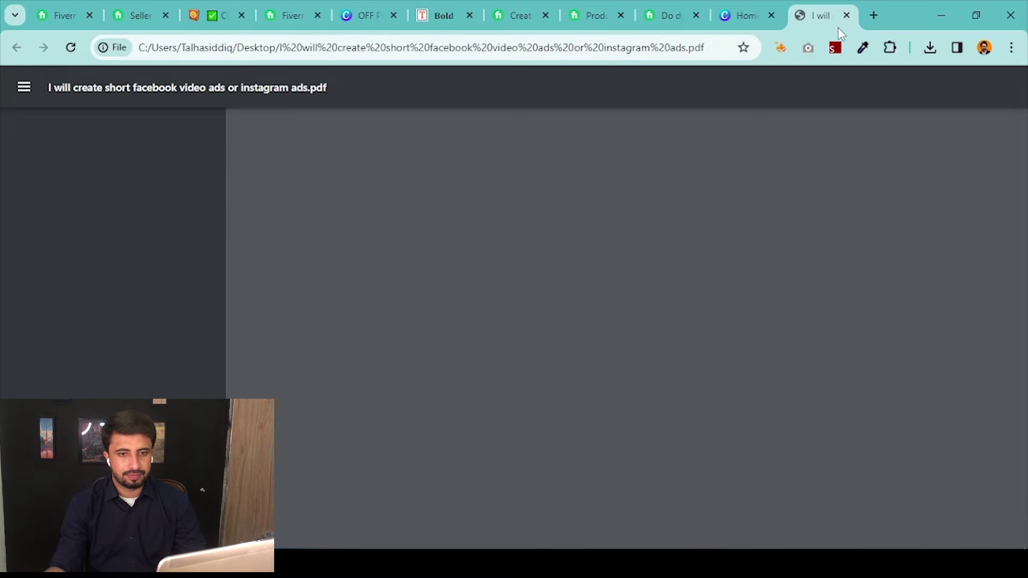
left_click(847, 15)
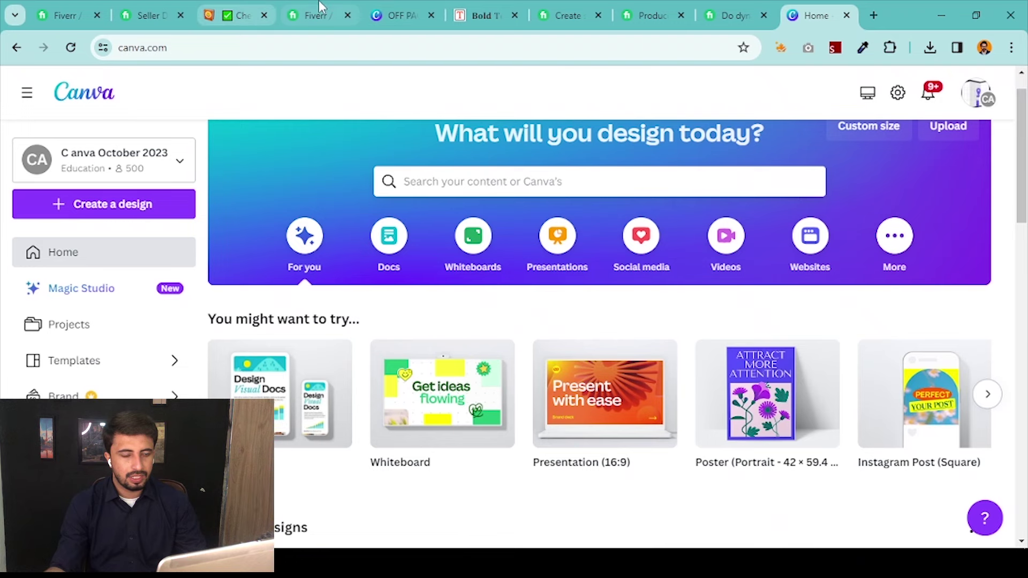
Rename the desktop video "OFF PAGE SEO (1)_1.mp4" to "I will create short facebook video ads or instagram ads.mp4"
left_click(319, 1)
scroll(413, 331, "up", 4)
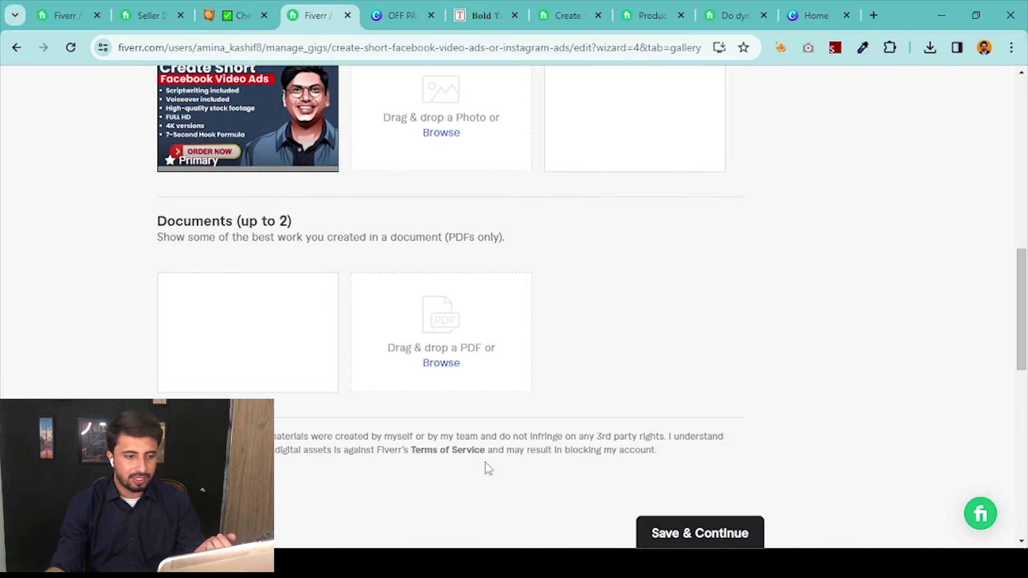
key("super+d")
left_click(208, 125)
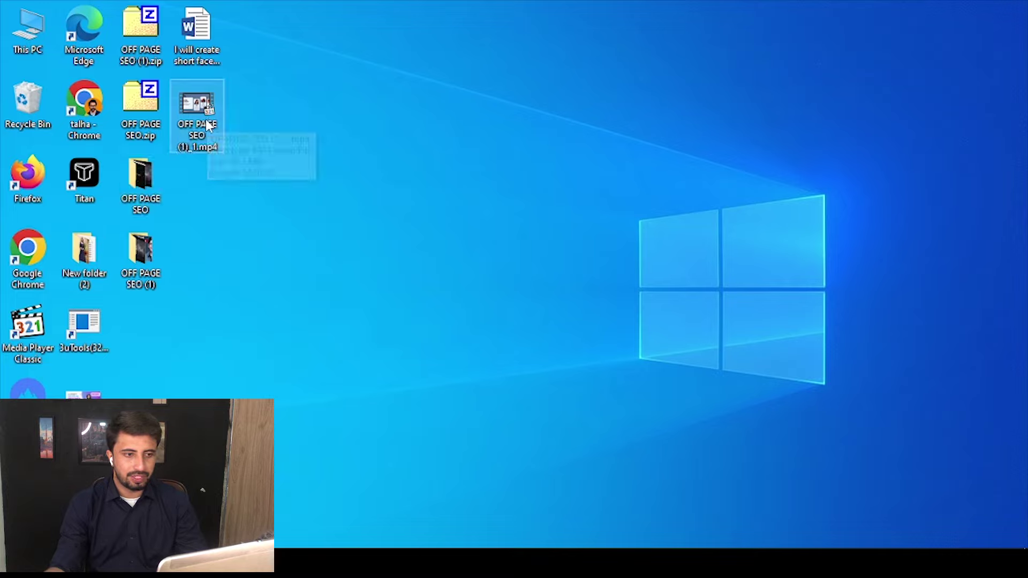
right_click(208, 139)
left_click(312, 438)
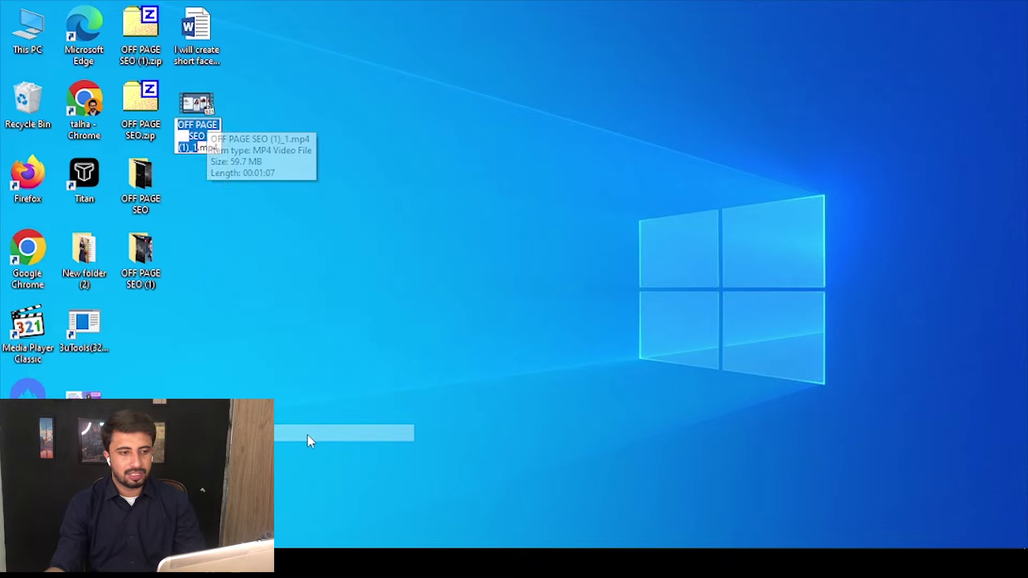
key("ctrl+v")
key("Return")
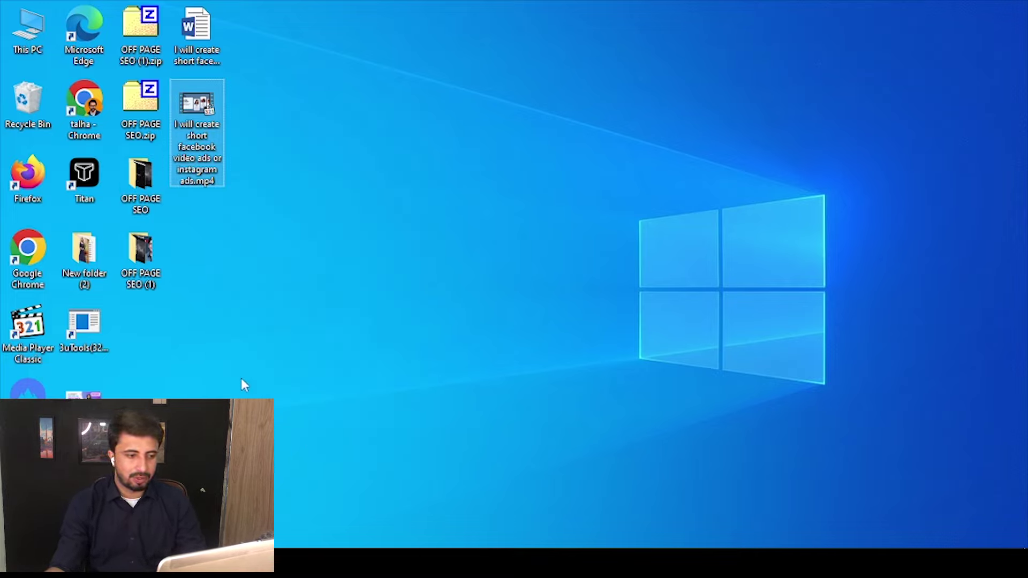
Fill the renamed video's title, subtitle, tags and comments properties with "I will create short facebook video ads or instagram ads" and set a five-star rating
right_click(185, 155)
left_click(285, 490)
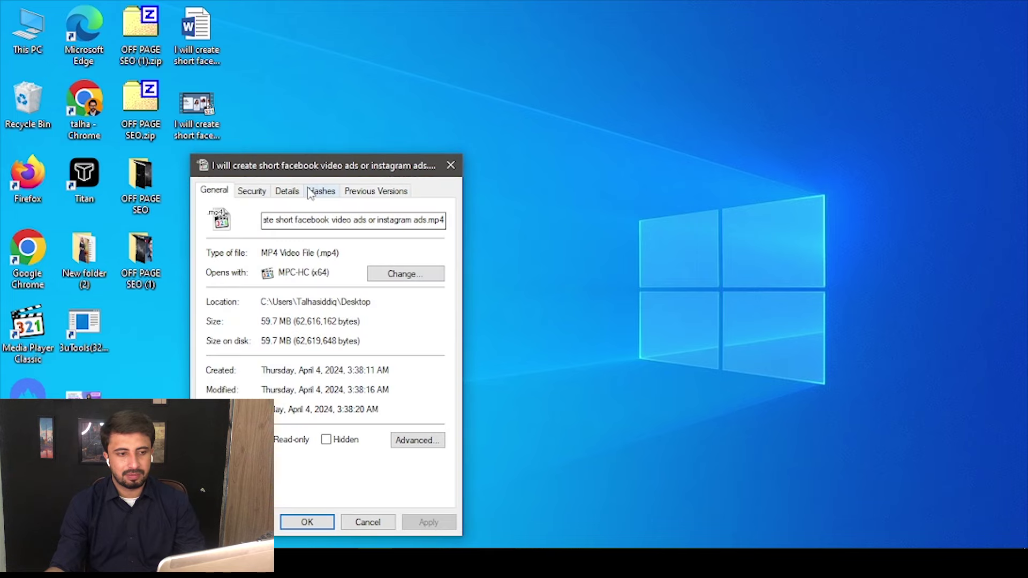
left_click(287, 191)
left_click(304, 261)
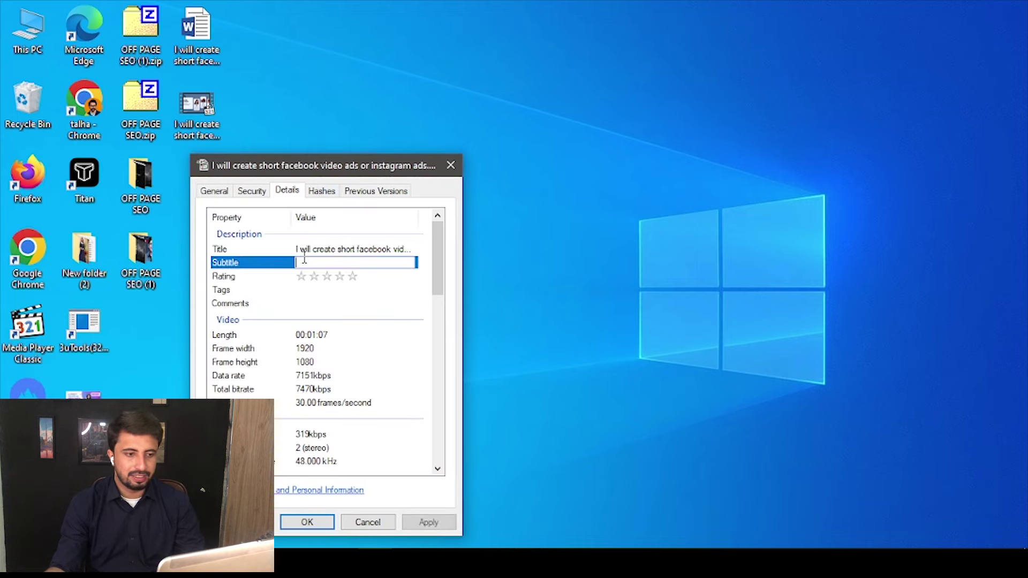
left_click(353, 278)
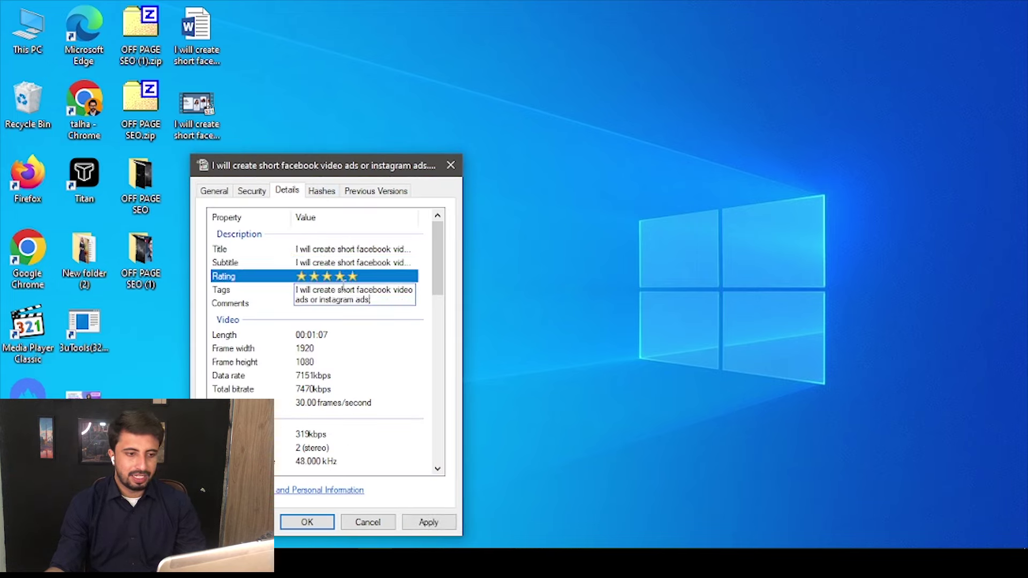
left_click(298, 304)
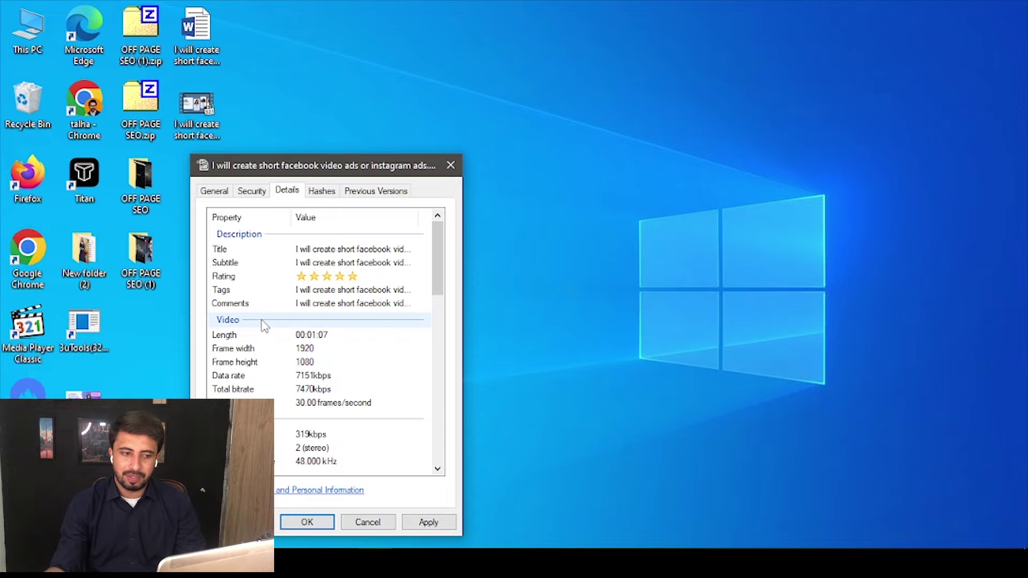
left_click(416, 523)
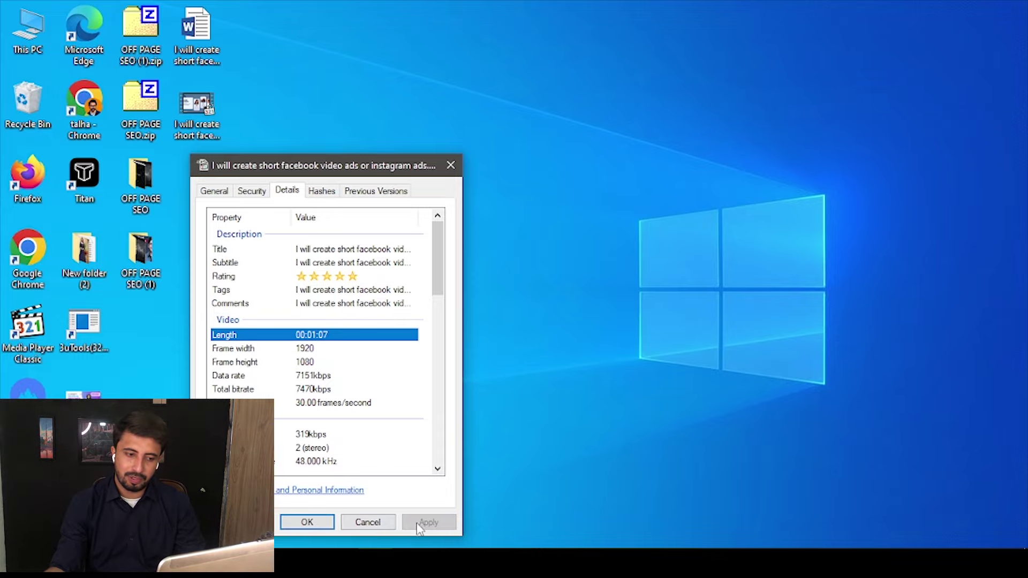
left_click(307, 523)
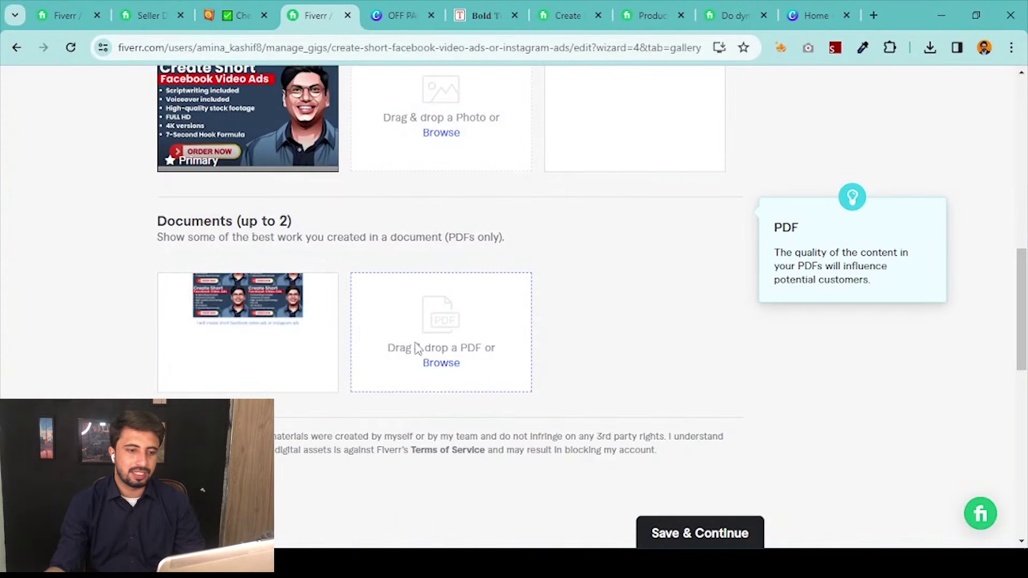
Go to the video upload area of the Fiverr gig gallery
scroll(479, 261, "up", 2)
scroll(480, 263, "up", 8)
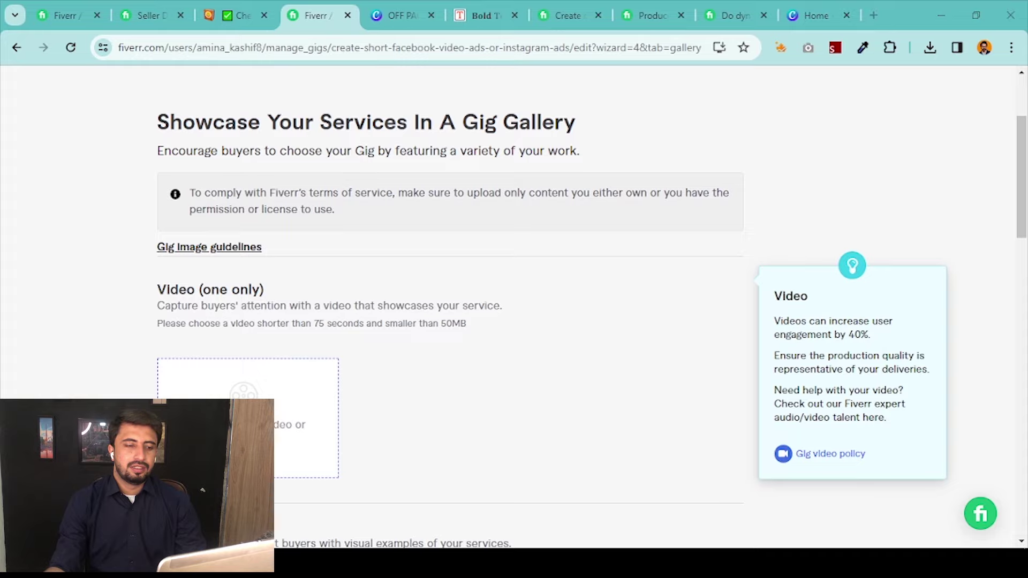